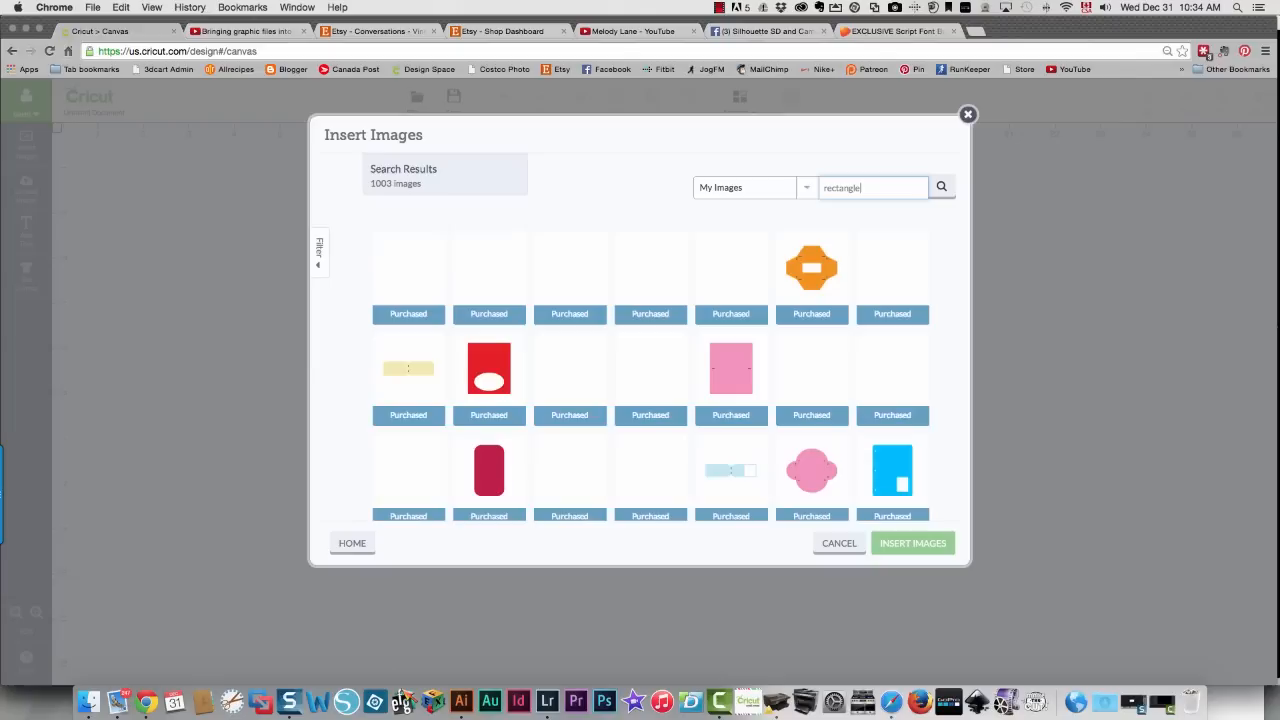
Insert the green rounded edge rectangle image from the rectangle search results onto the canvas
{"action": "left_click", "coordinate": [709, 402]}
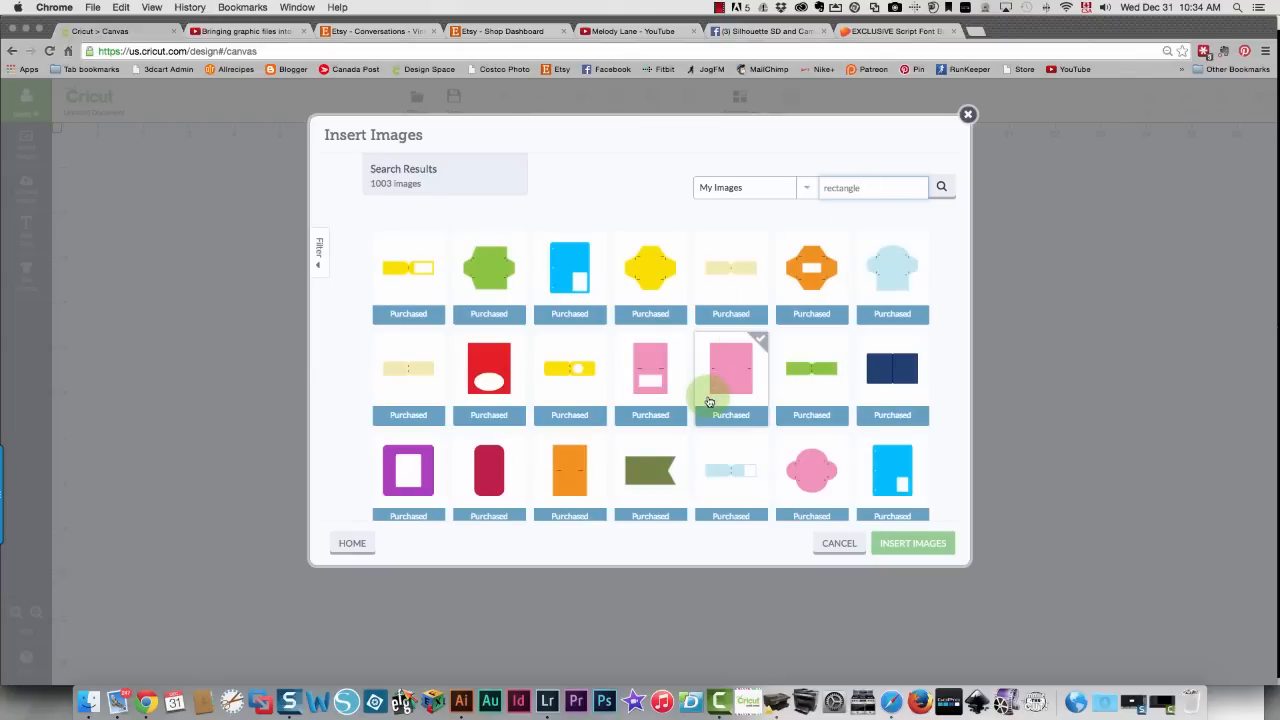
{"action": "scroll", "coordinate": [460, 362], "scroll_direction": "down", "scroll_amount": 3}
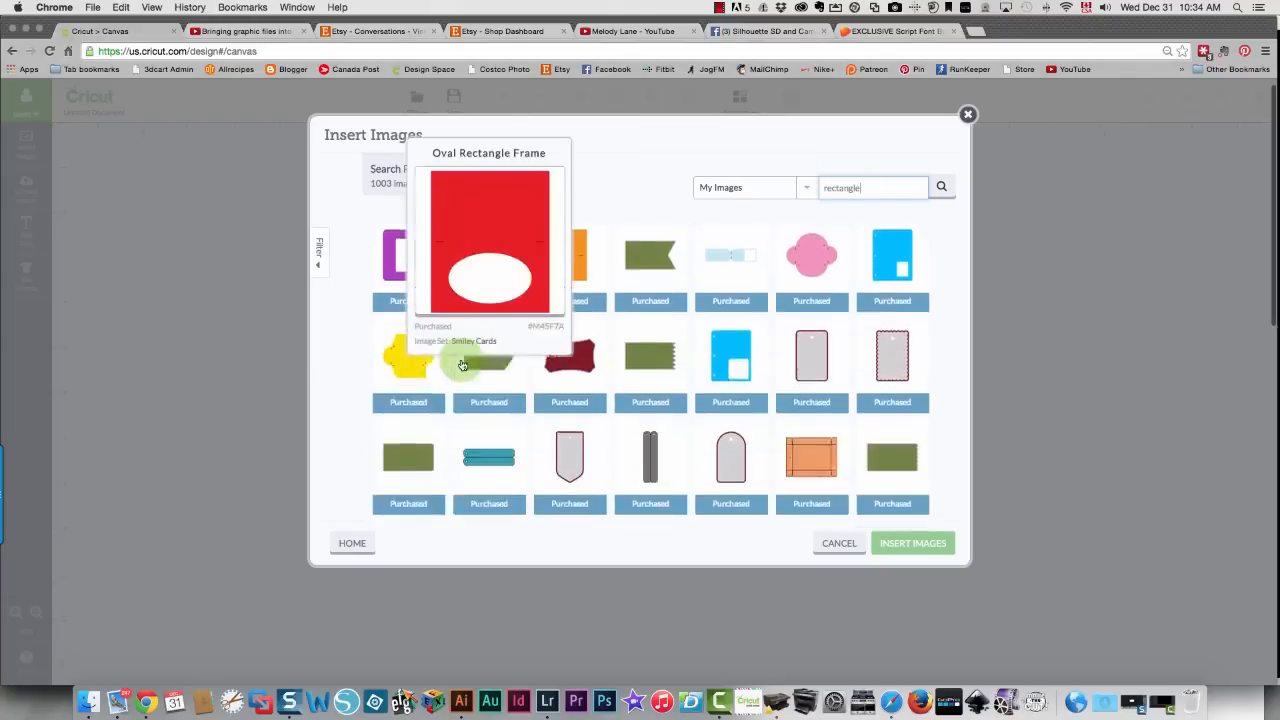
{"action": "scroll", "coordinate": [462, 365], "scroll_direction": "down", "scroll_amount": 2}
{"action": "scroll", "coordinate": [463, 366], "scroll_direction": "up", "scroll_amount": 1}
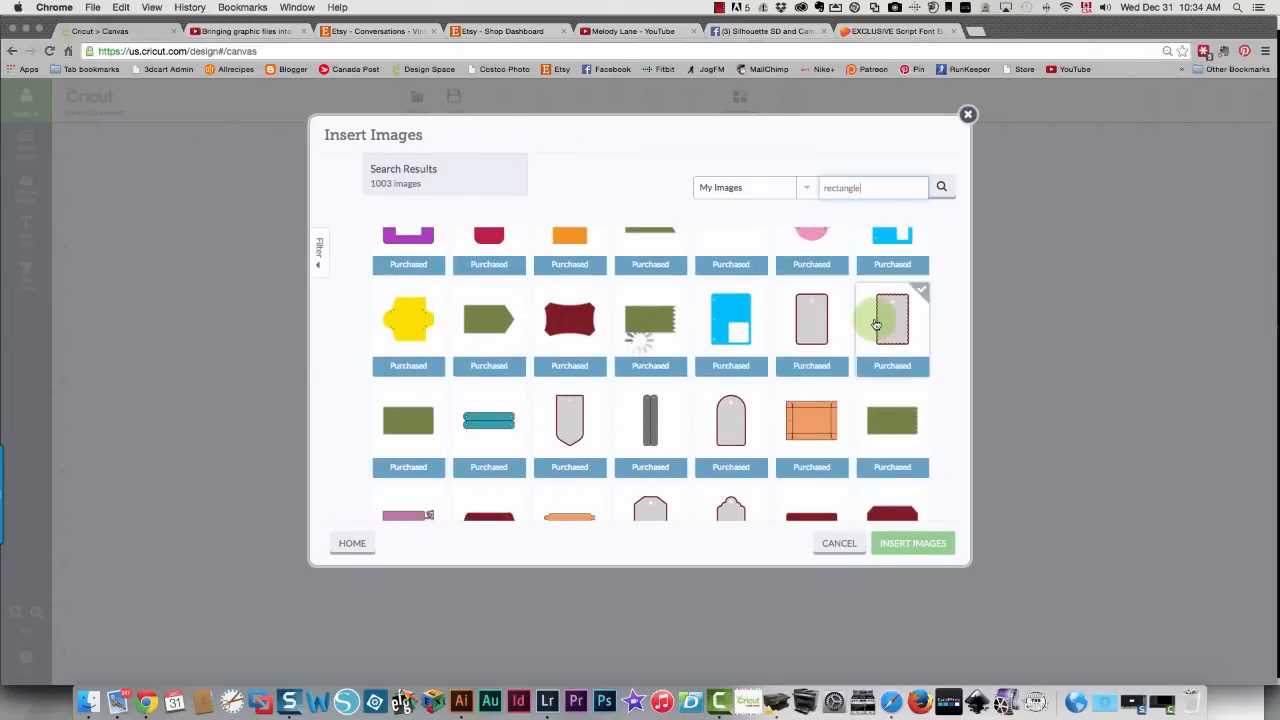
{"action": "mouse_move", "coordinate": [660, 331]}
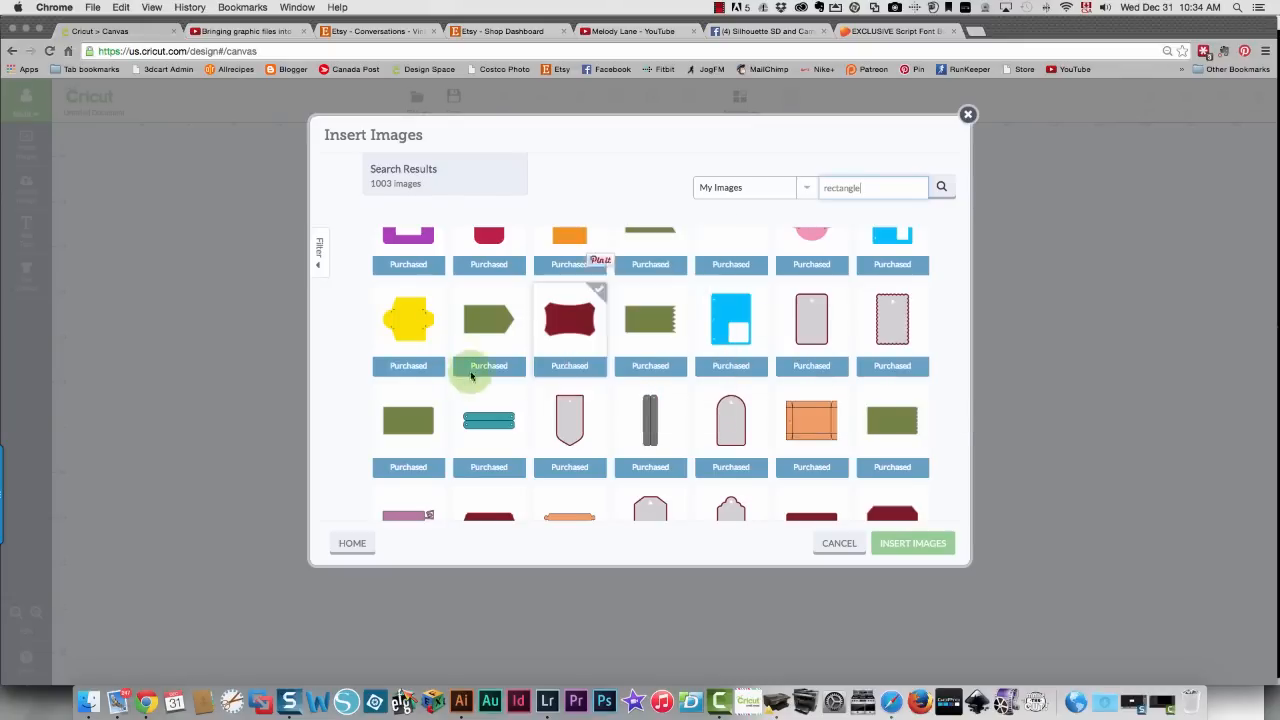
{"action": "left_click", "coordinate": [412, 420]}
{"action": "left_click", "coordinate": [944, 543]}
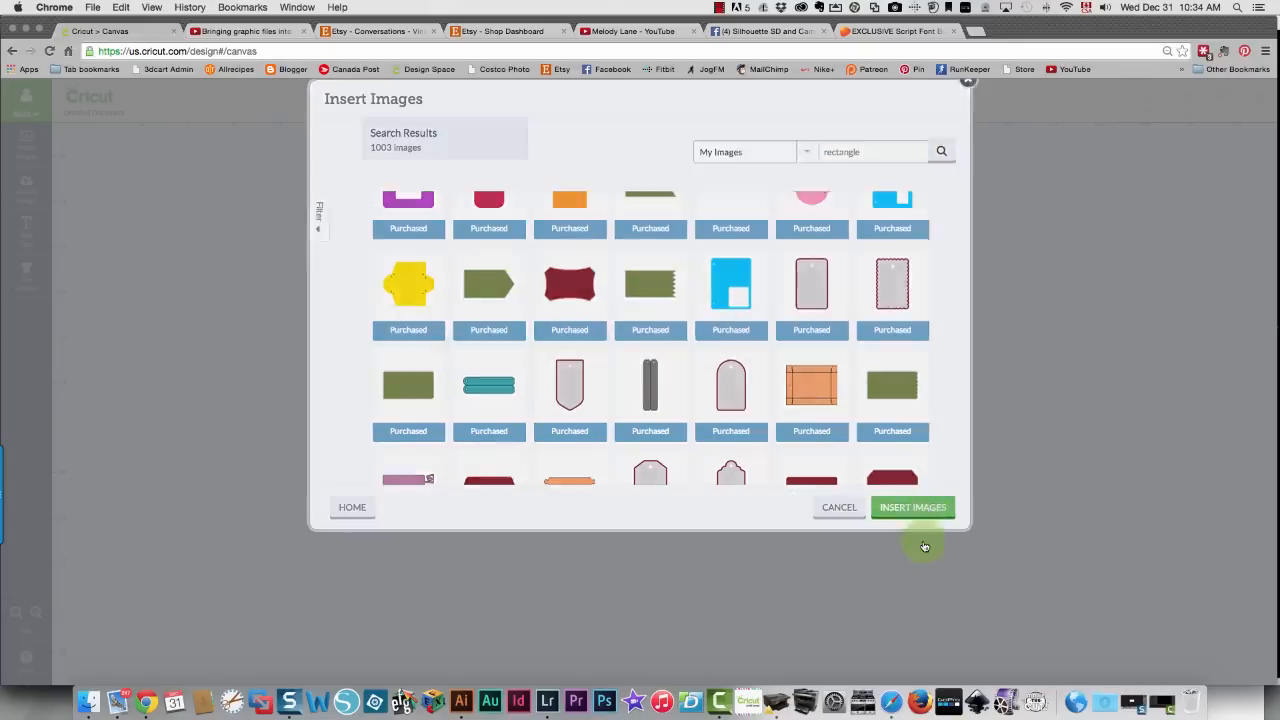
Ungroup the rounded edge rectangle and move its green layer up off the grey one, to about Y 2.5 in
{"action": "right_click", "coordinate": [421, 430]}
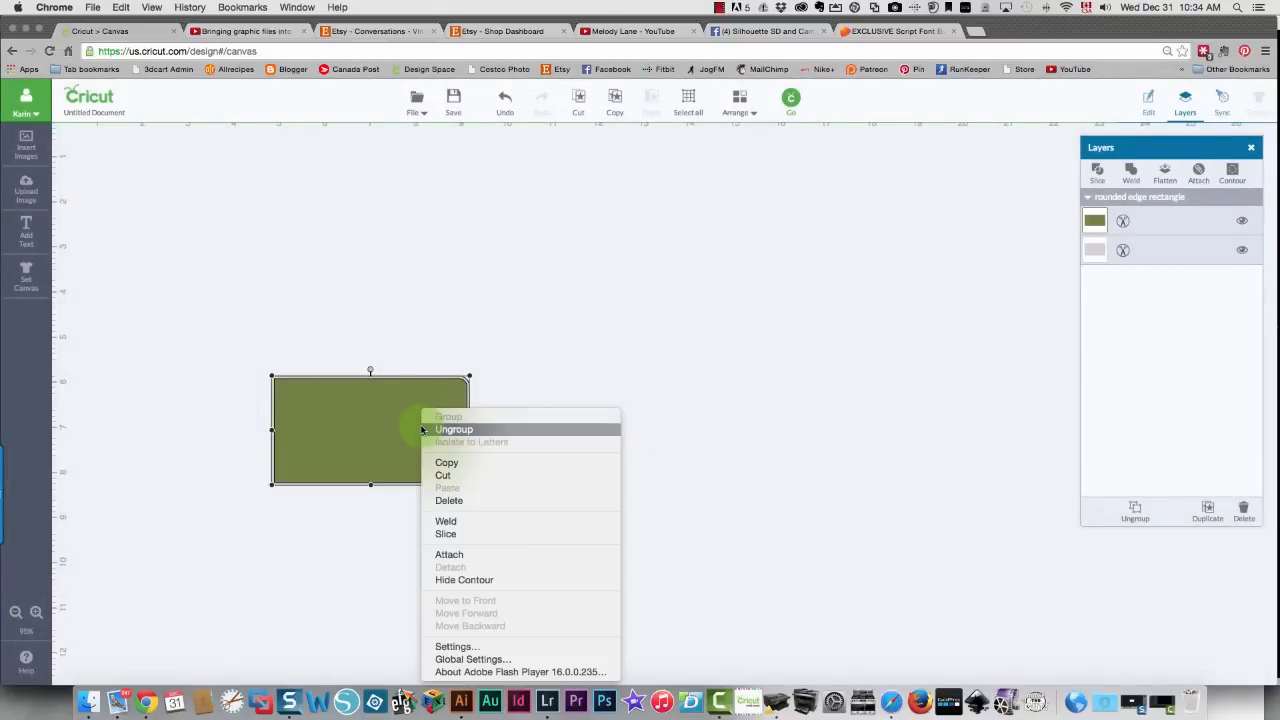
{"action": "left_click", "coordinate": [1090, 207]}
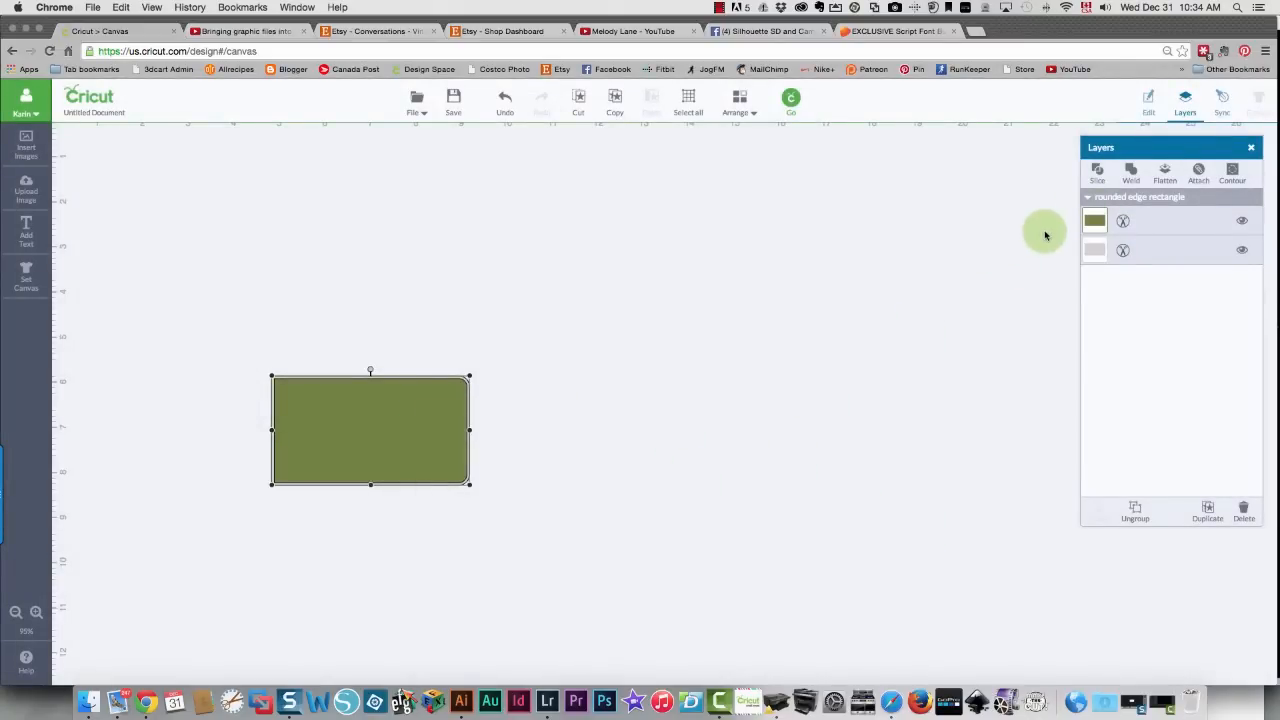
{"action": "left_click_drag", "start_coordinate": [1168, 148], "coordinate": [670, 183]}
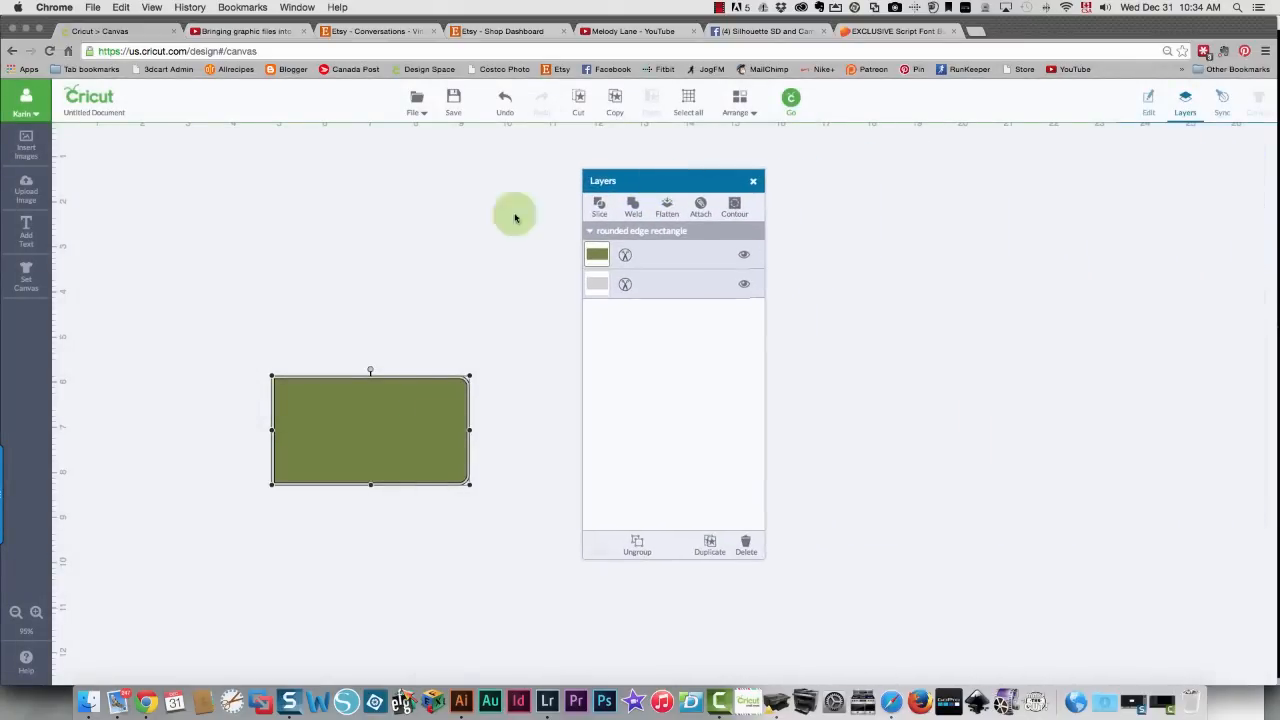
{"action": "right_click", "coordinate": [367, 427]}
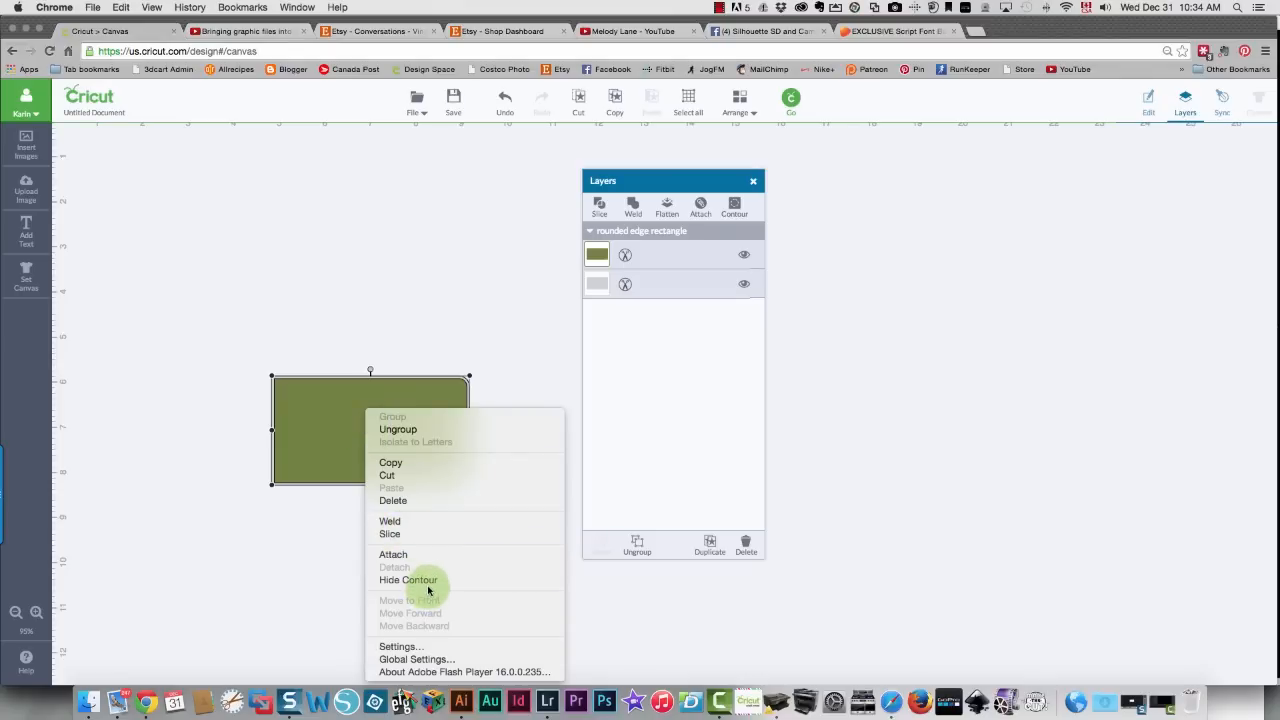
{"action": "left_click", "coordinate": [433, 428]}
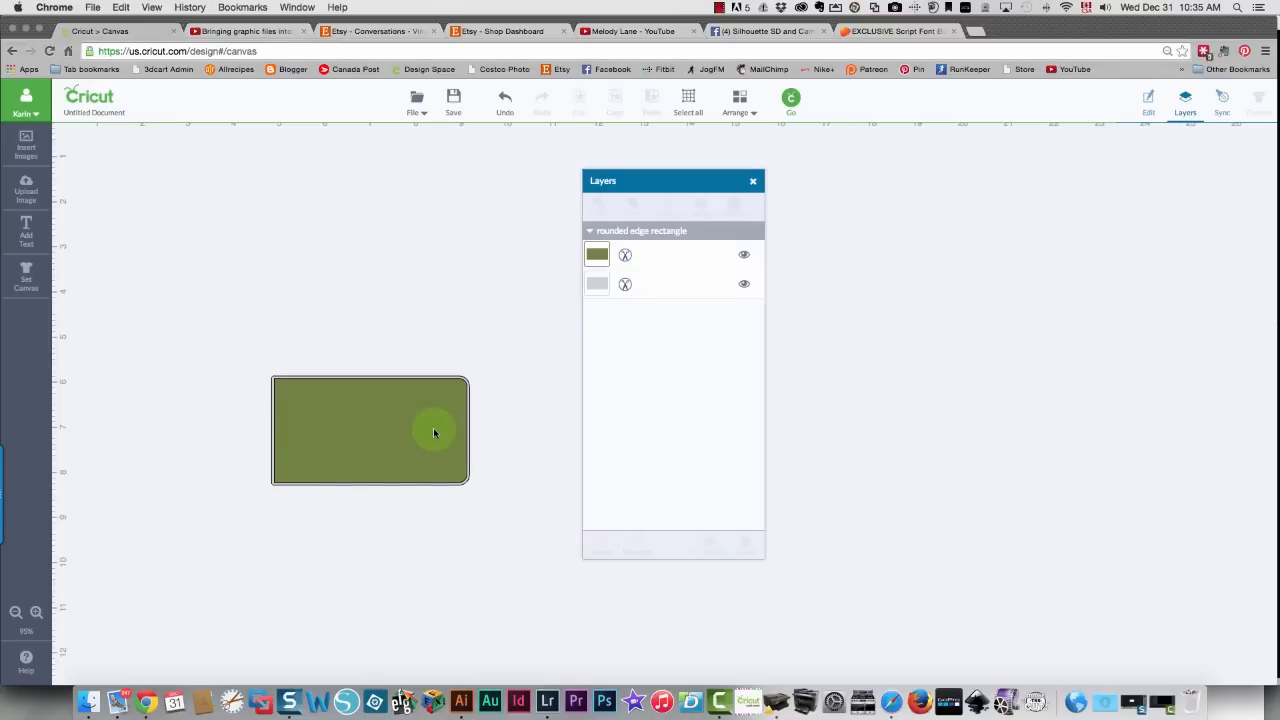
{"action": "left_click_drag", "start_coordinate": [433, 432], "coordinate": [424, 282]}
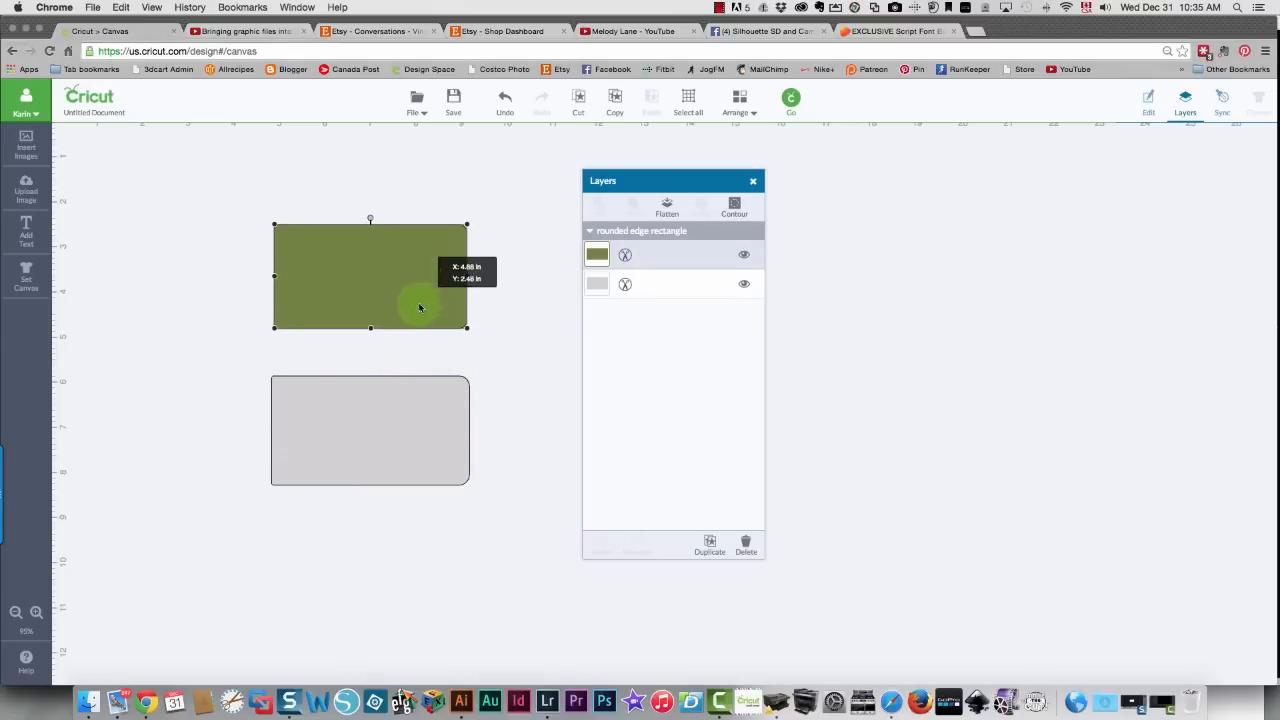
Delete the grey backing rectangle and move the green rectangle left to about X 2.3 in
{"action": "left_click", "coordinate": [403, 442]}
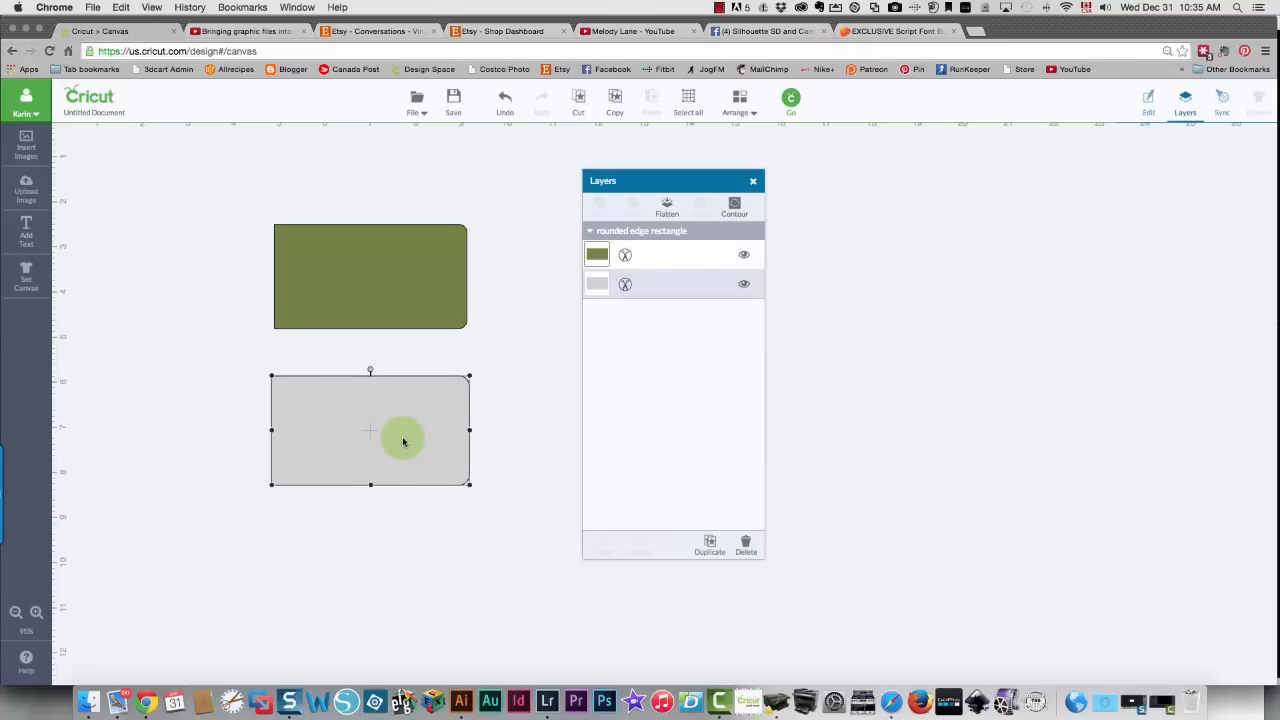
{"action": "key", "text": "Delete"}
{"action": "left_click", "coordinate": [390, 296]}
{"action": "left_click_drag", "start_coordinate": [390, 296], "coordinate": [269, 300]}
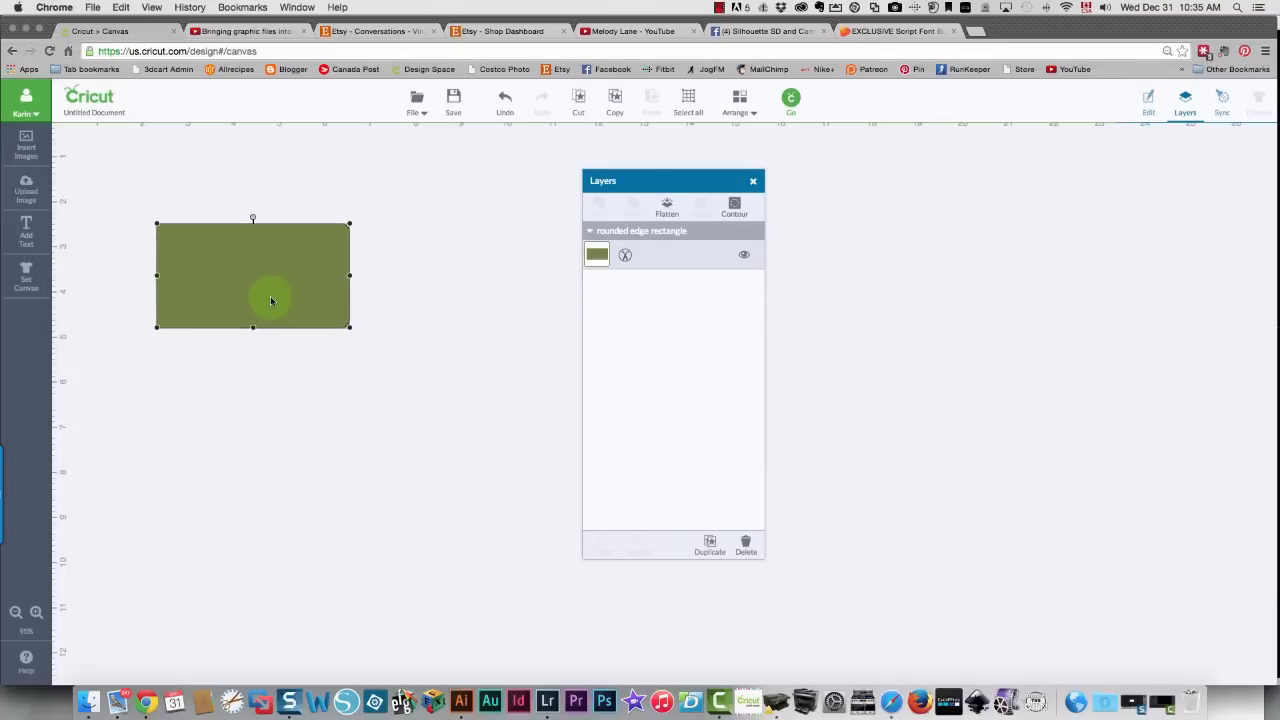
Set the green rectangle's height to 5 in and narrow it to about 3.22 in wide
{"action": "left_click", "coordinate": [1150, 100]}
{"action": "left_click_drag", "start_coordinate": [1138, 285], "coordinate": [1112, 282]}
{"action": "type", "text": "5"}
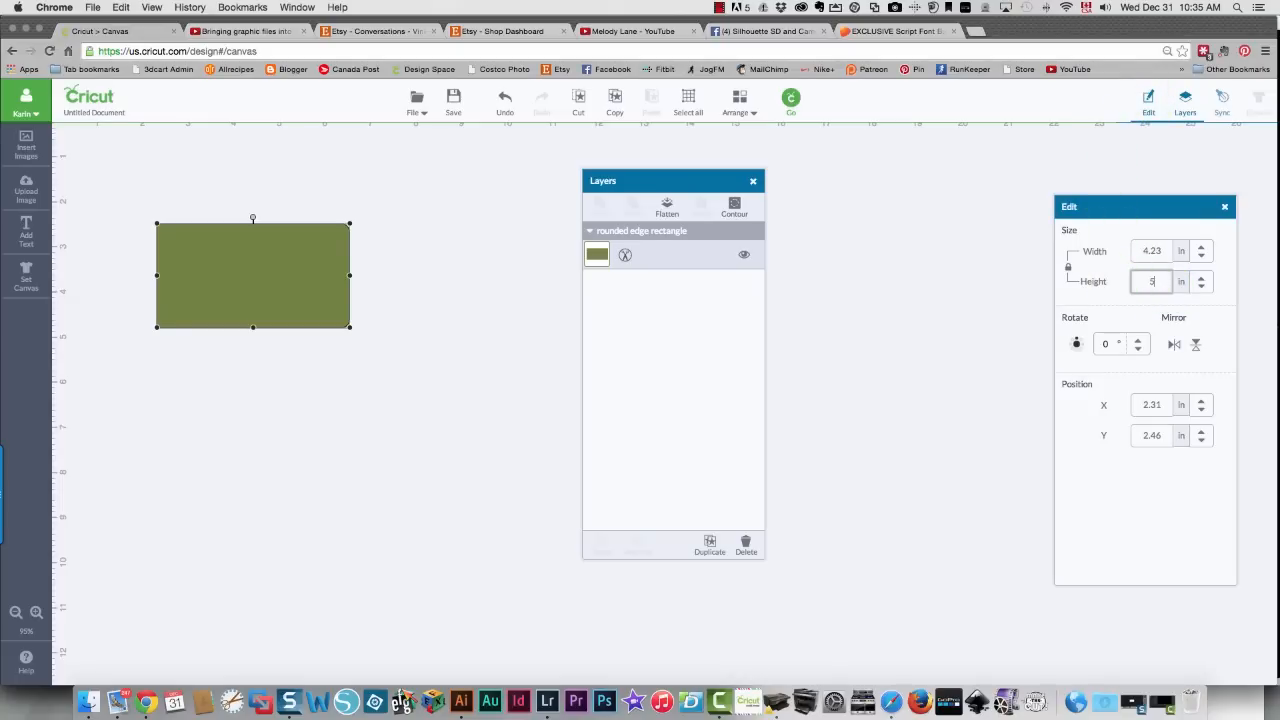
{"action": "type", "text": "."}
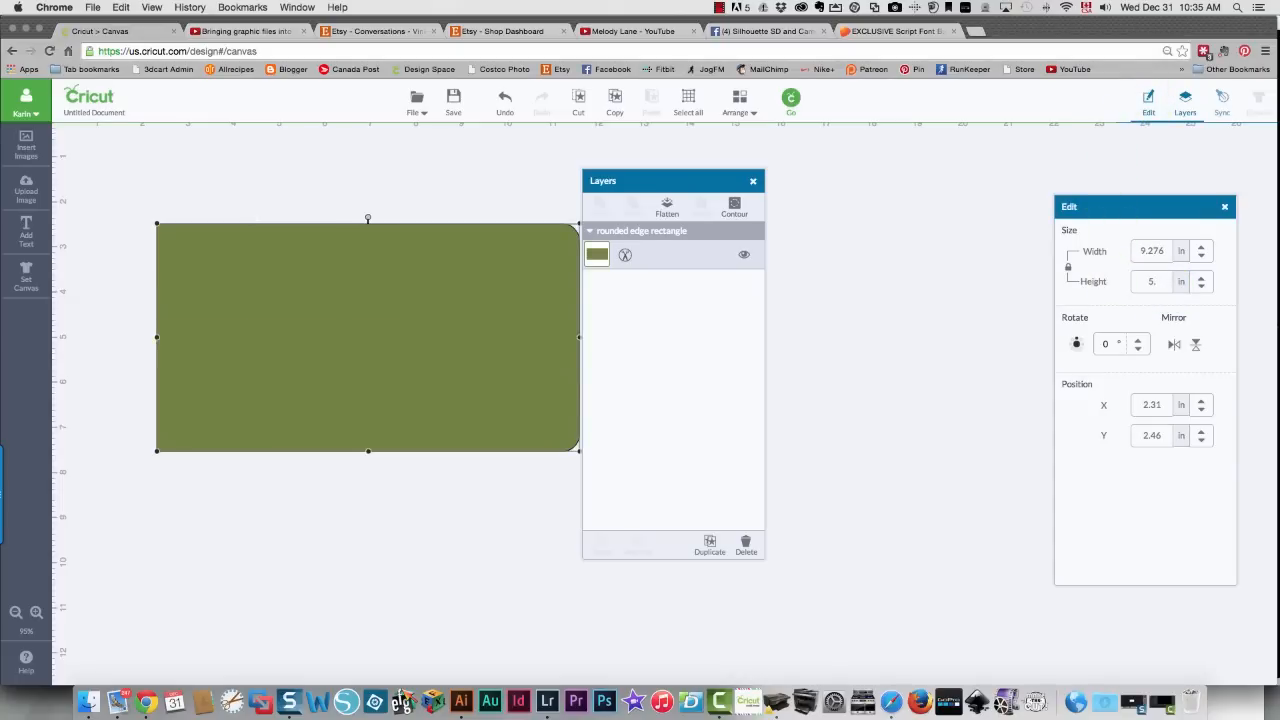
{"action": "left_click_drag", "start_coordinate": [701, 187], "coordinate": [959, 194]}
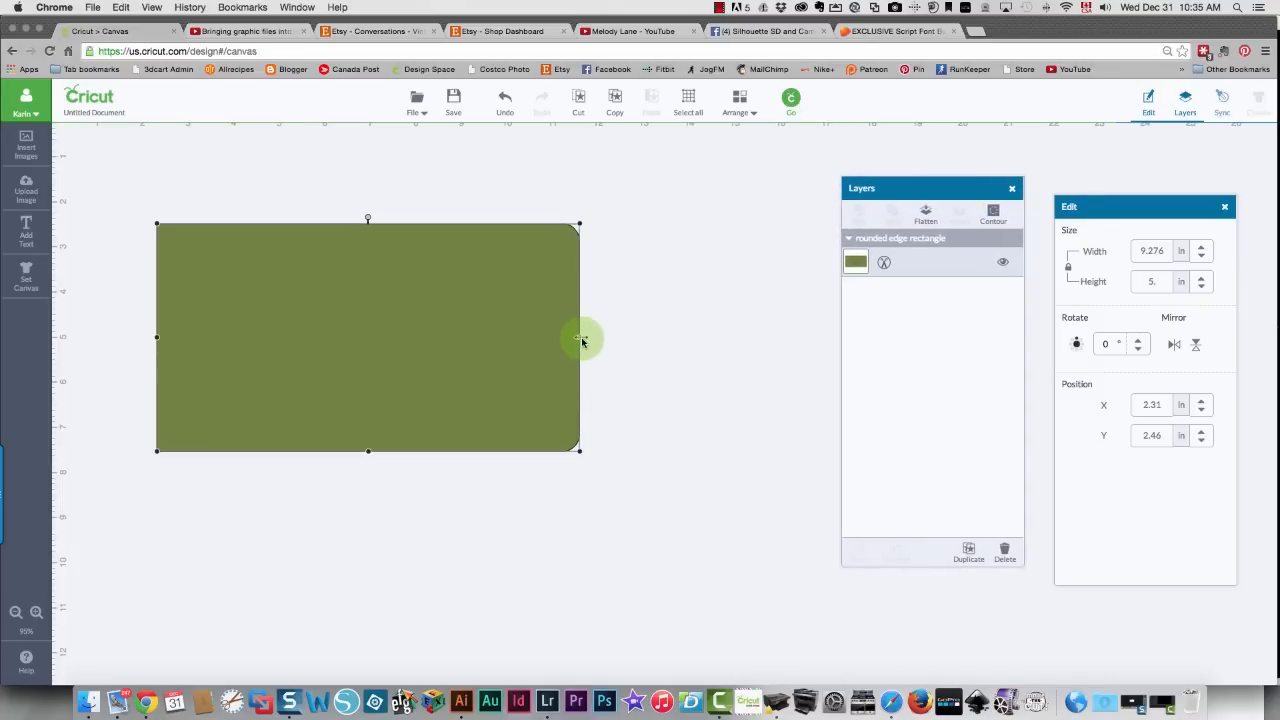
{"action": "left_click_drag", "start_coordinate": [583, 341], "coordinate": [227, 342]}
Copy and paste the green rectangle, moving one of the two to about X 17.4 in, Y 6.9 in
{"action": "right_click", "coordinate": [232, 334]}
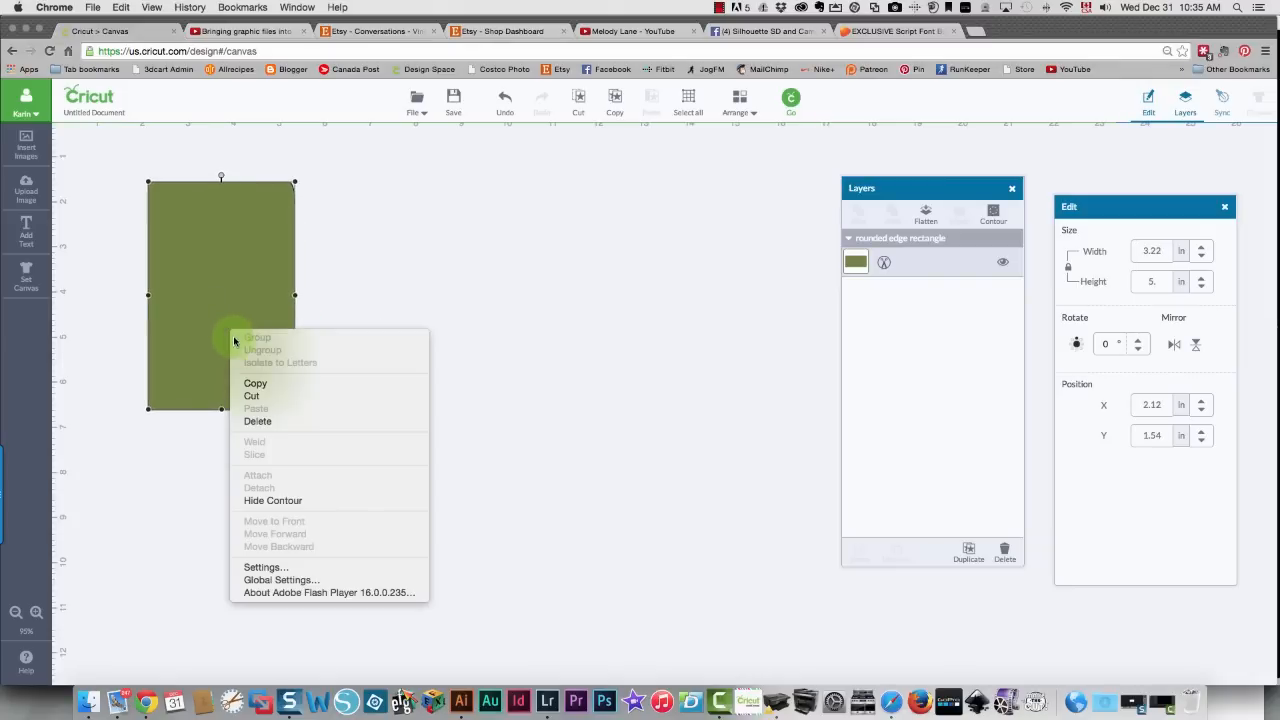
{"action": "left_click", "coordinate": [252, 383]}
{"action": "right_click", "coordinate": [218, 311]}
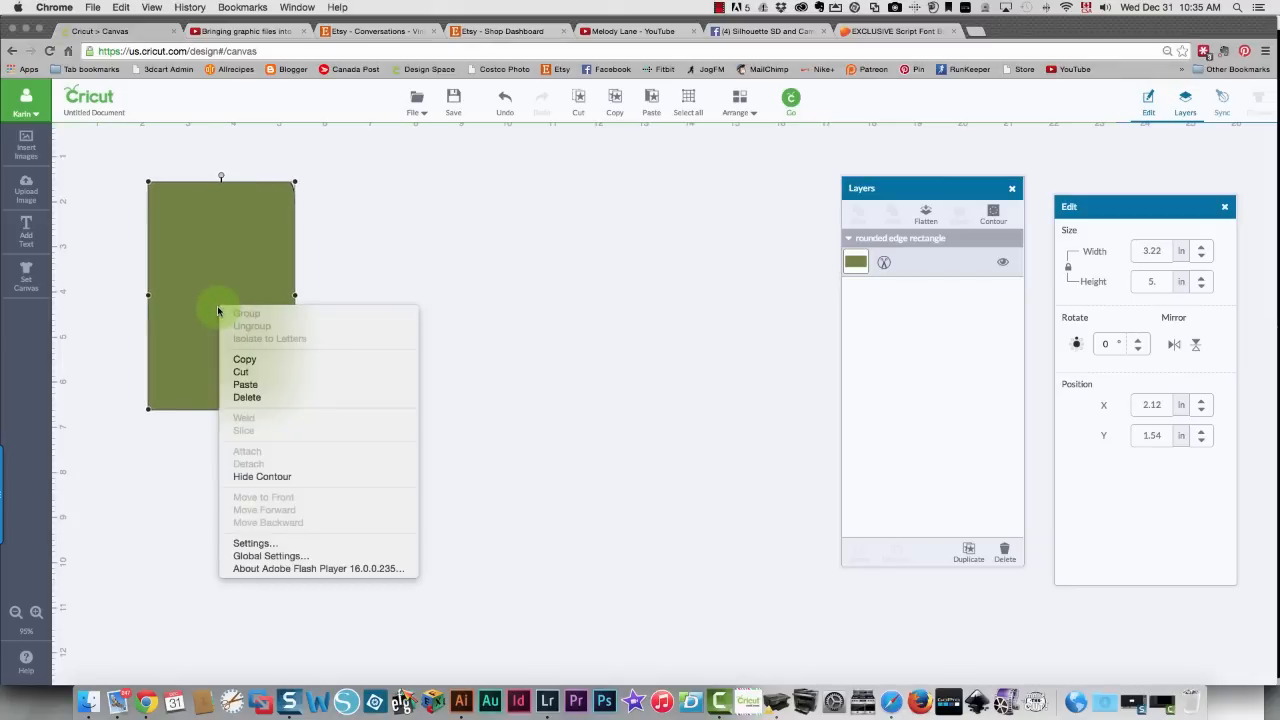
{"action": "left_click", "coordinate": [245, 384]}
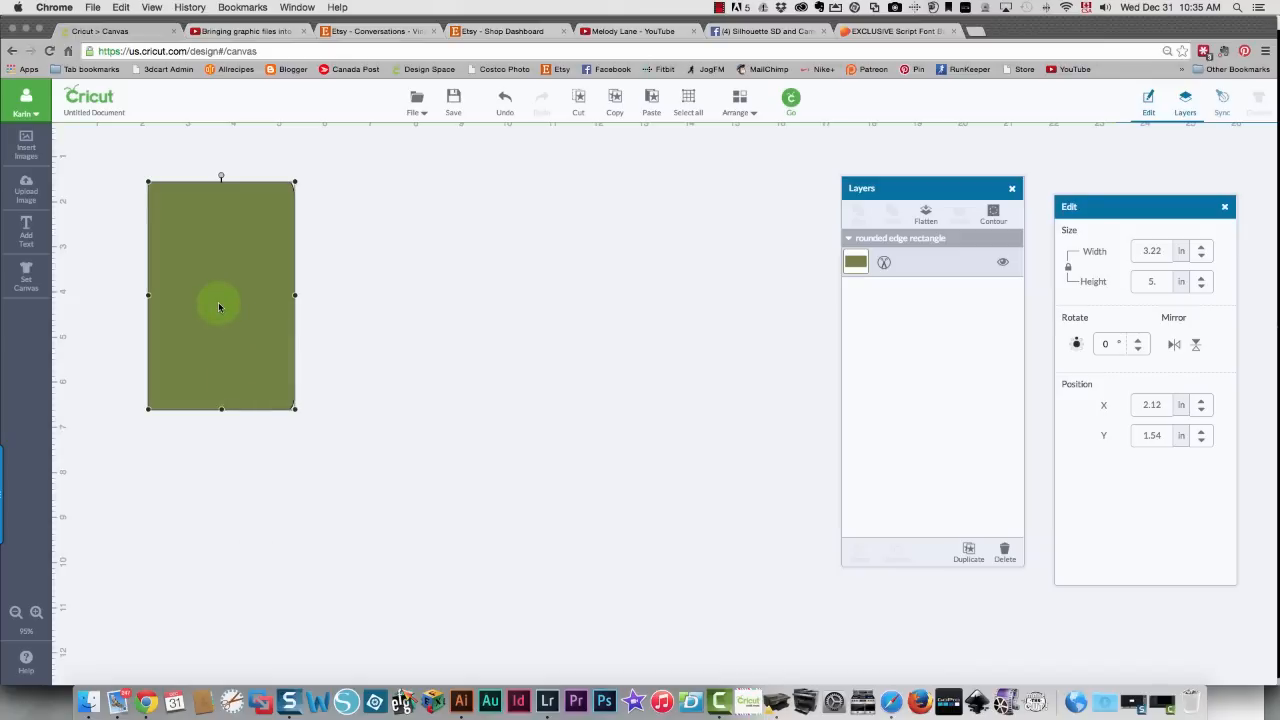
{"action": "left_click_drag", "start_coordinate": [219, 307], "coordinate": [917, 511]}
{"action": "left_click", "coordinate": [436, 251]}
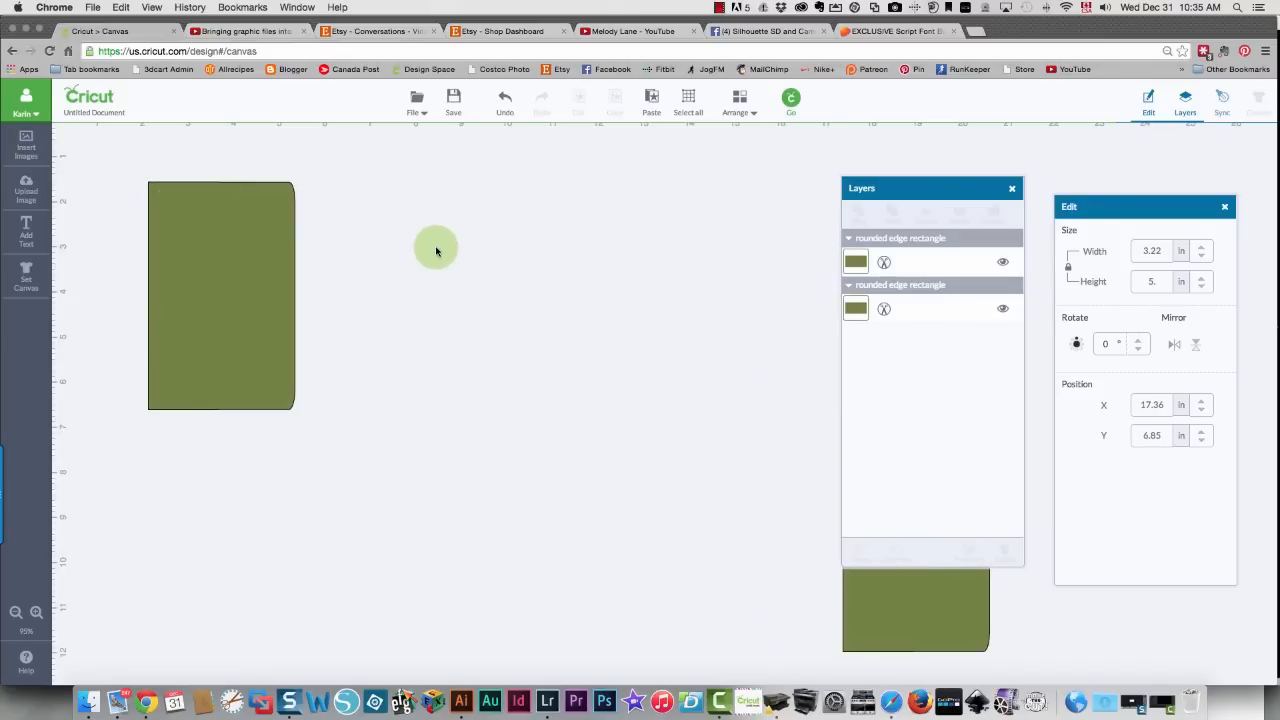
Search My Image Sets for "plantin" in the image library
{"action": "left_click", "coordinate": [26, 145]}
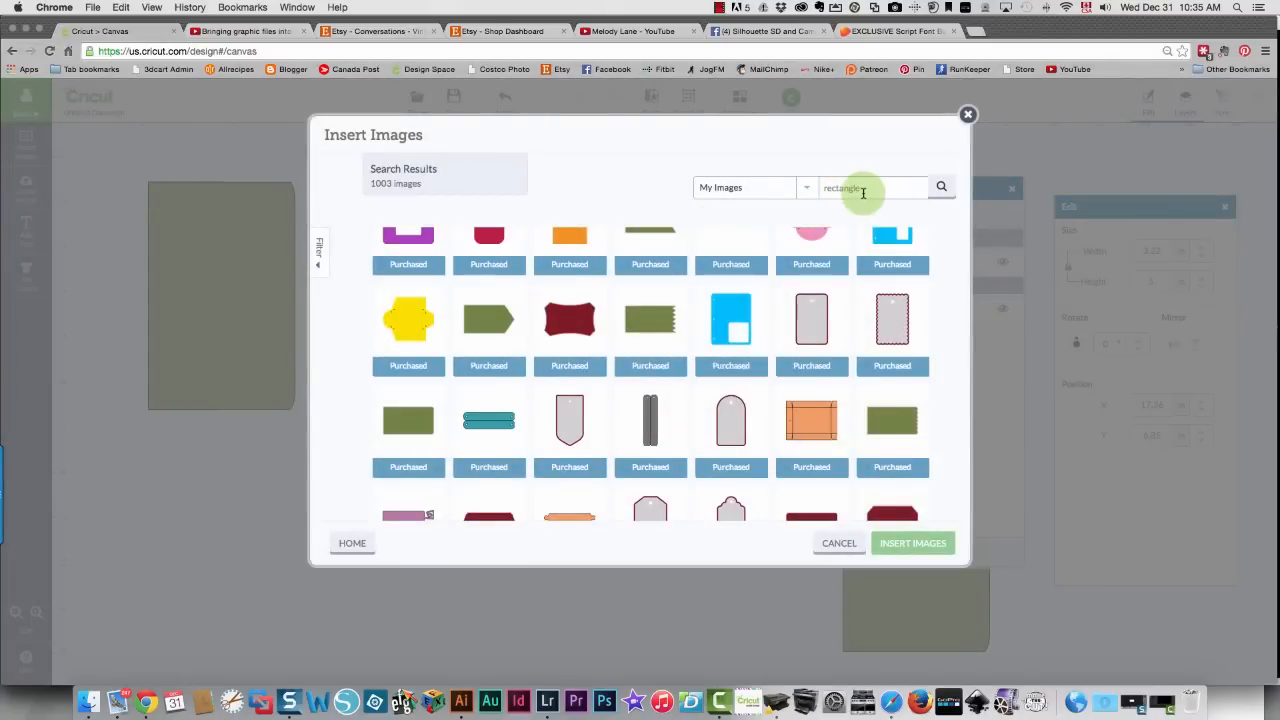
{"action": "left_click", "coordinate": [806, 188]}
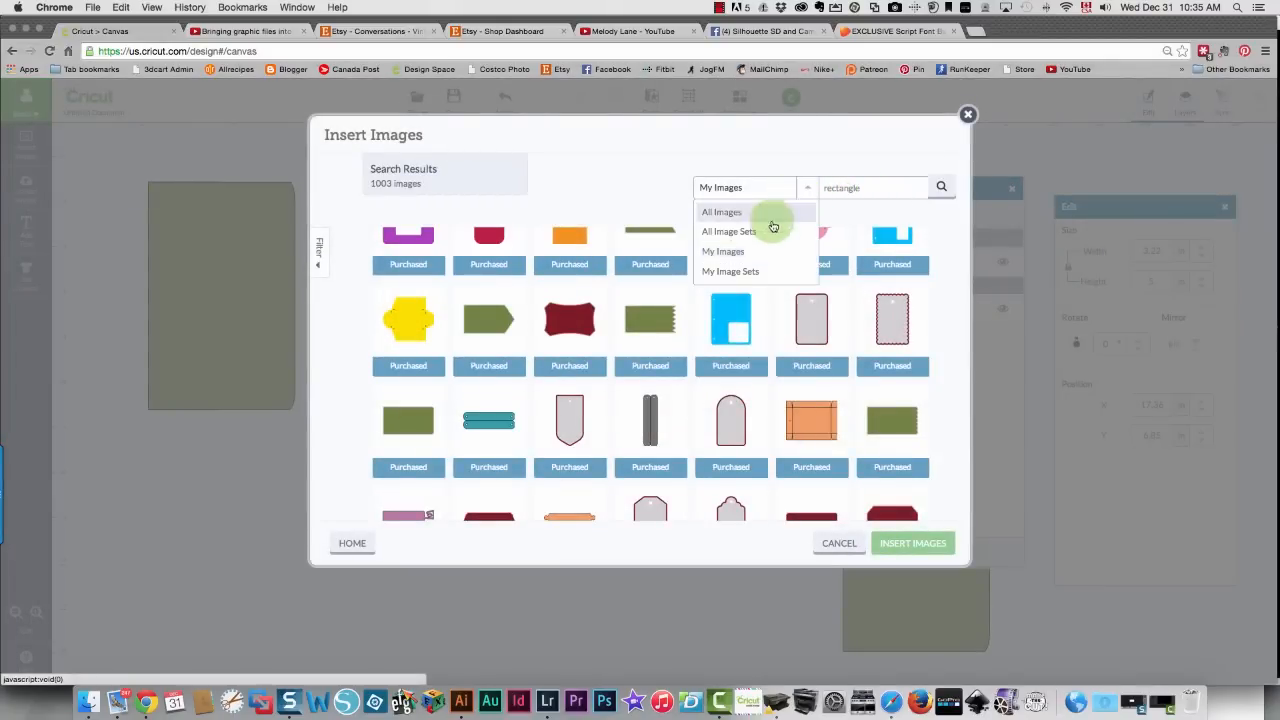
{"action": "left_click", "coordinate": [741, 273]}
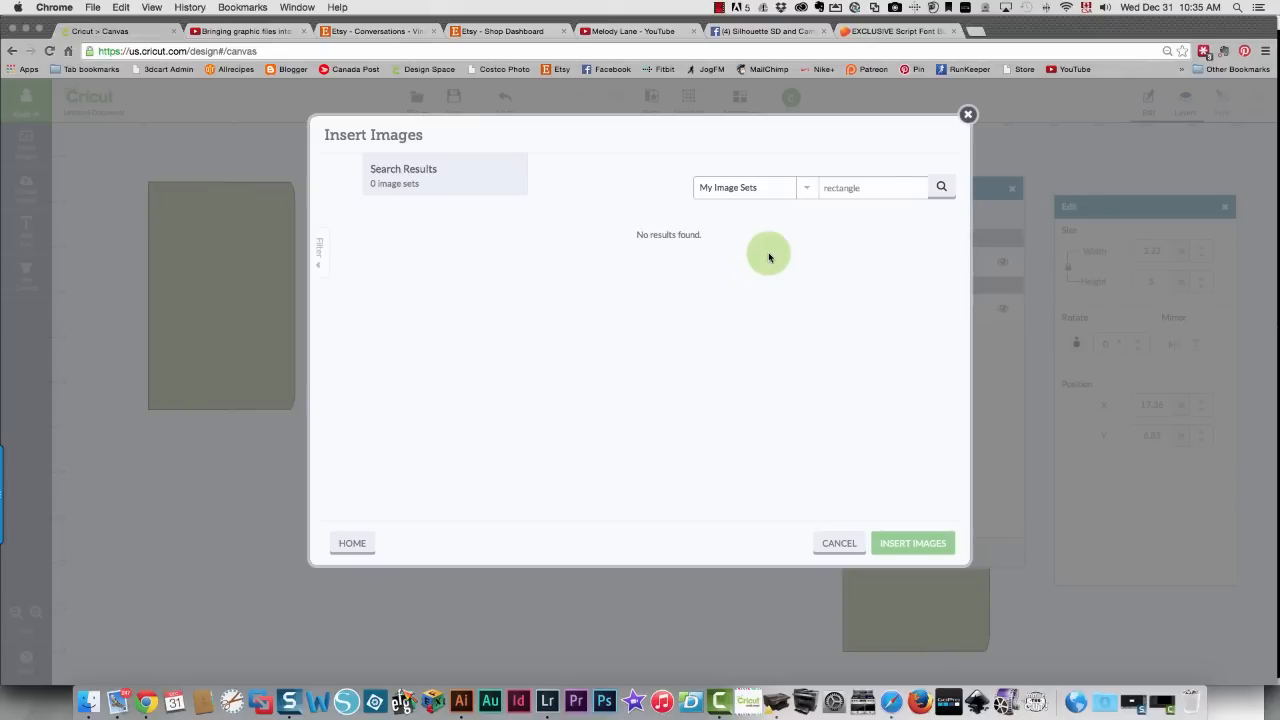
{"action": "left_click_drag", "start_coordinate": [880, 187], "coordinate": [771, 189]}
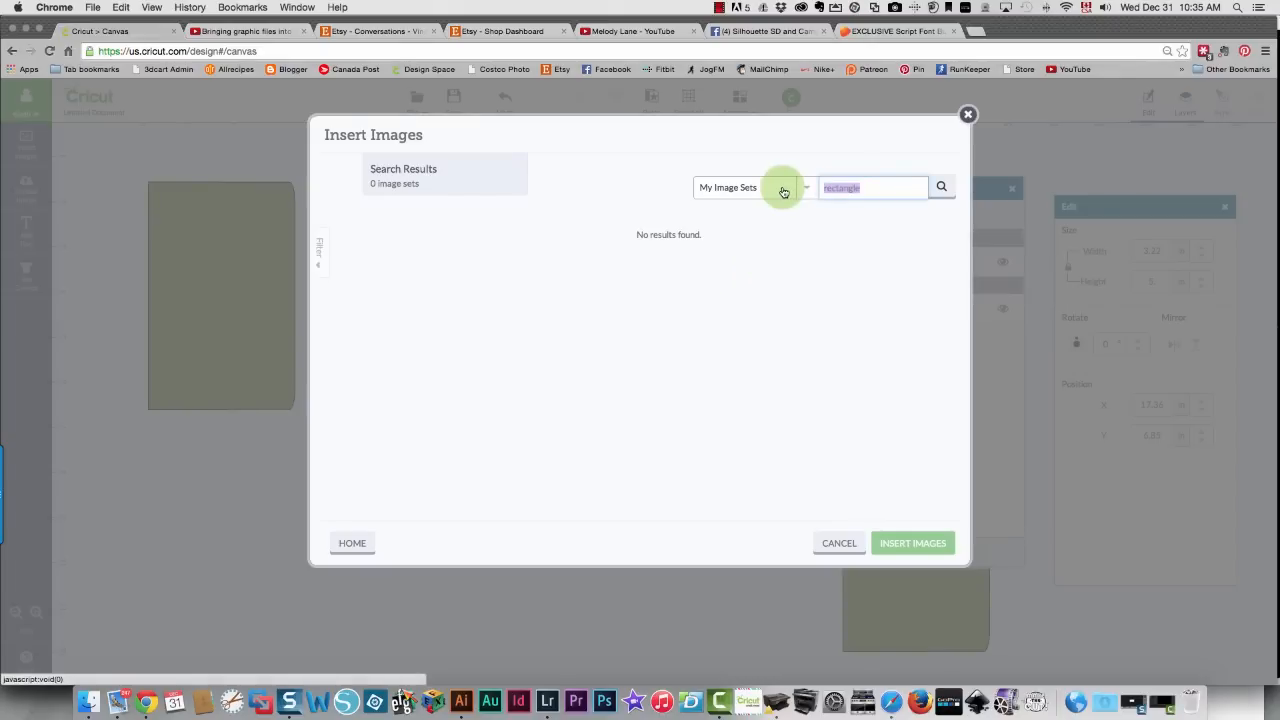
{"action": "type", "text": "p"}
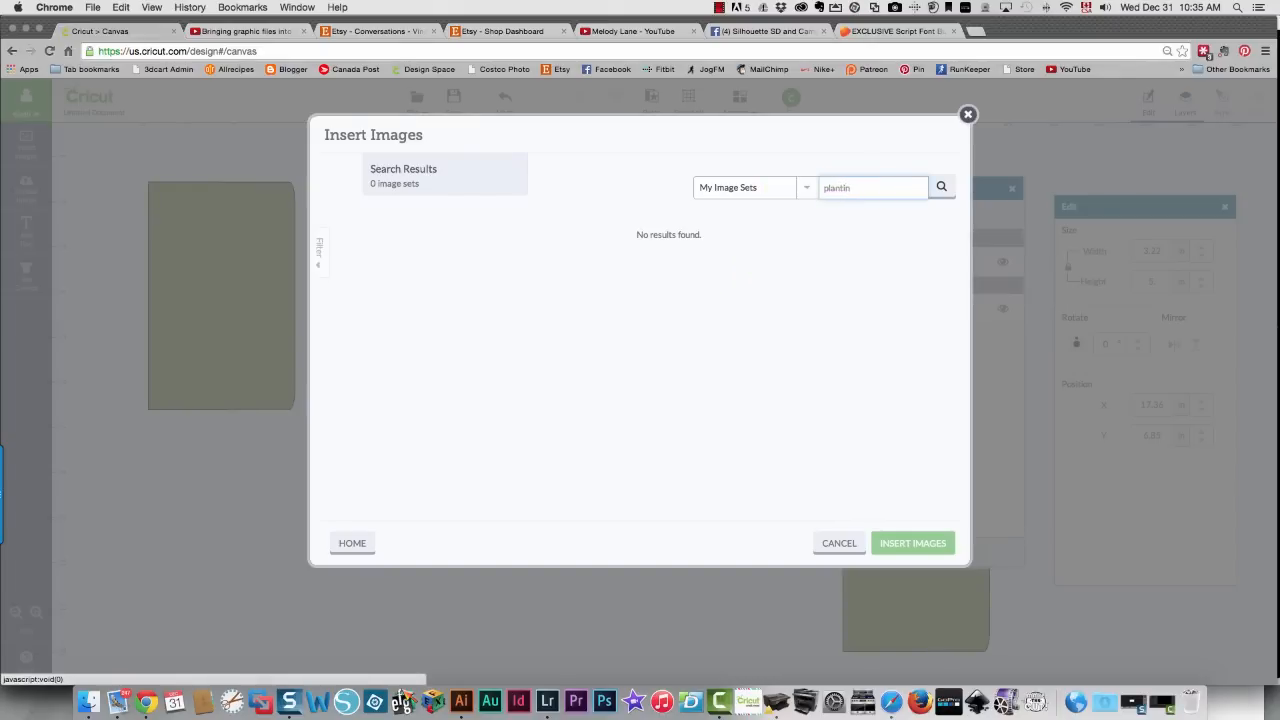
{"action": "type", "text": "lantin"}
{"action": "key", "text": "Return"}
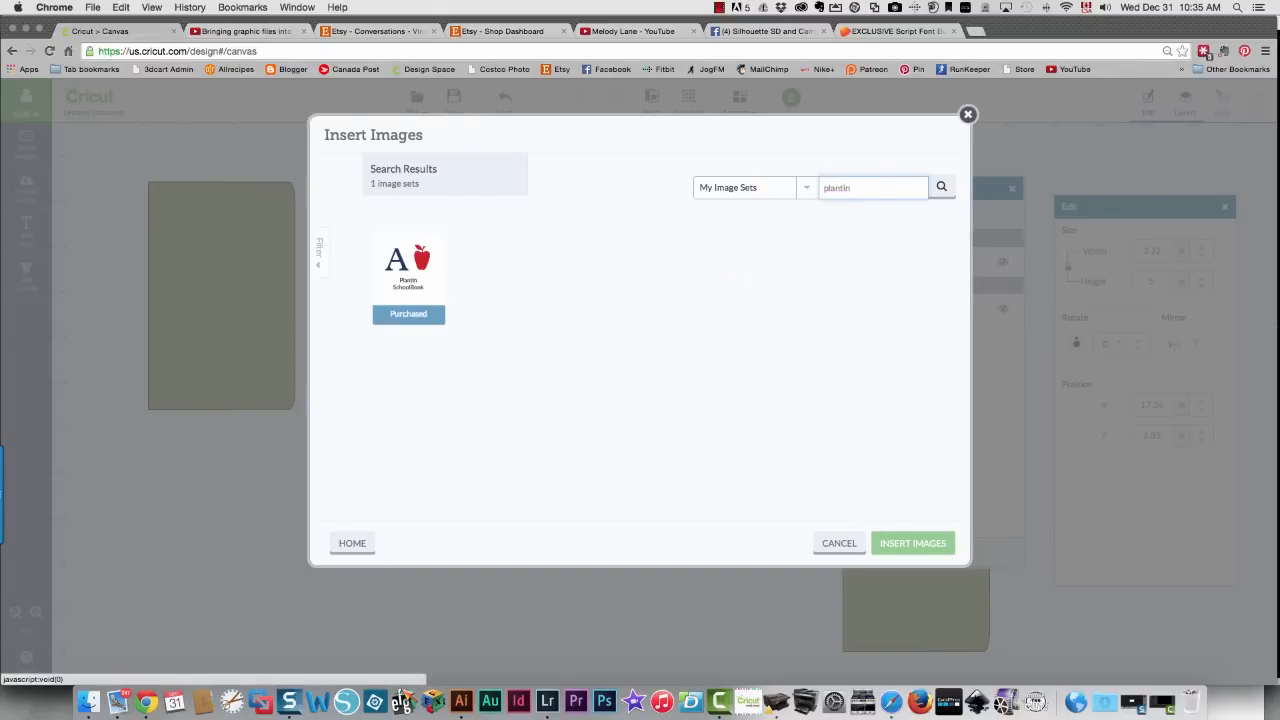
Browse the images in the Plantin SchoolBook set and close the library without inserting any
{"action": "left_click", "coordinate": [405, 272]}
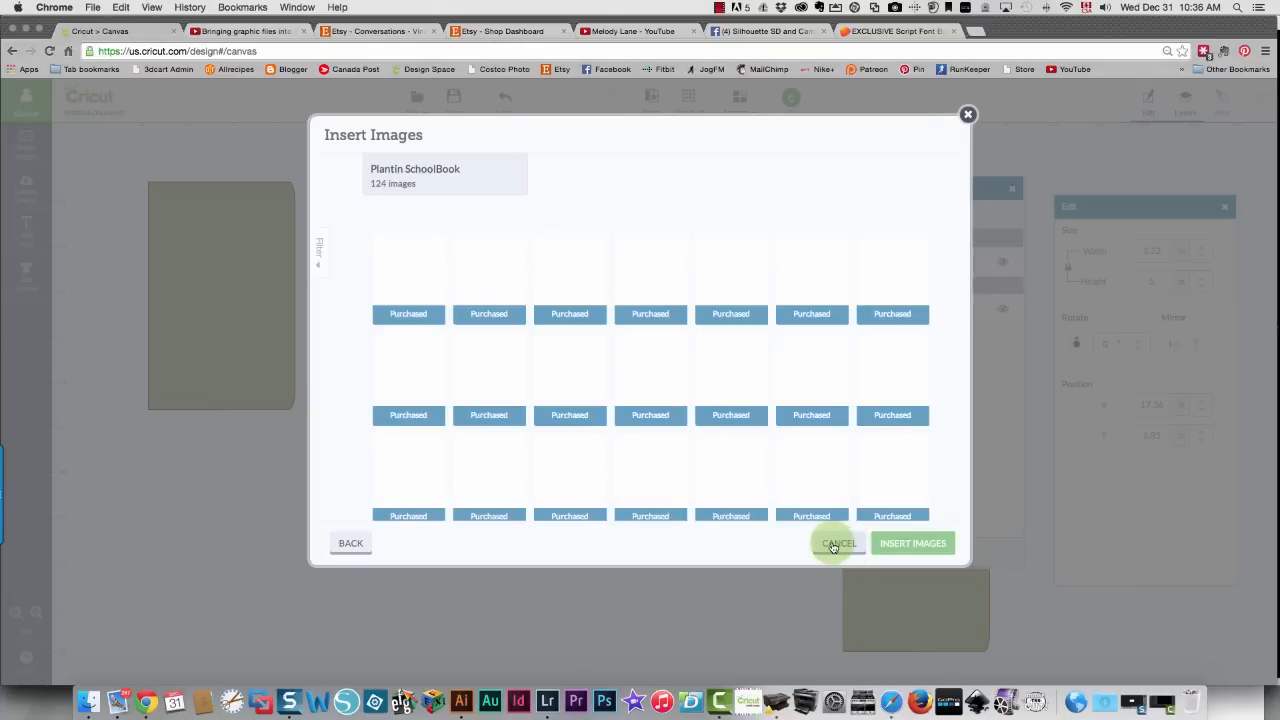
{"action": "left_click", "coordinate": [583, 396]}
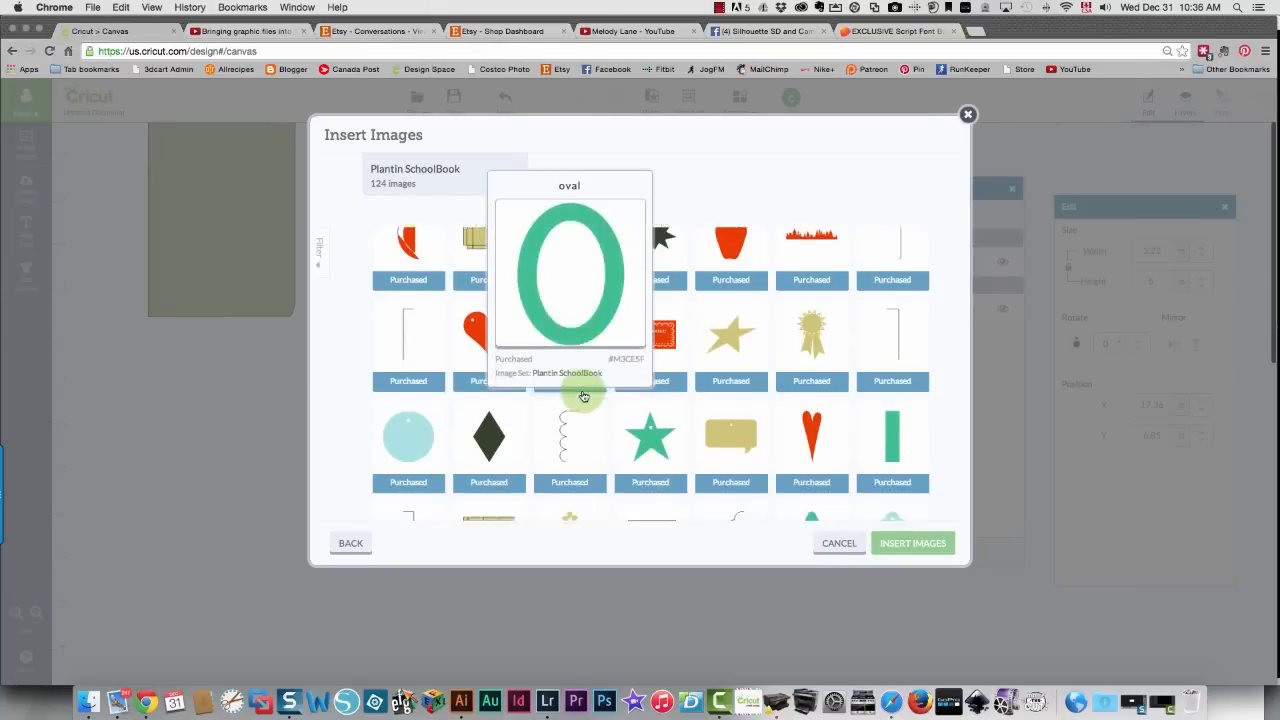
{"action": "scroll", "coordinate": [575, 394], "scroll_direction": "down", "scroll_amount": 5}
{"action": "left_click", "coordinate": [840, 543]}
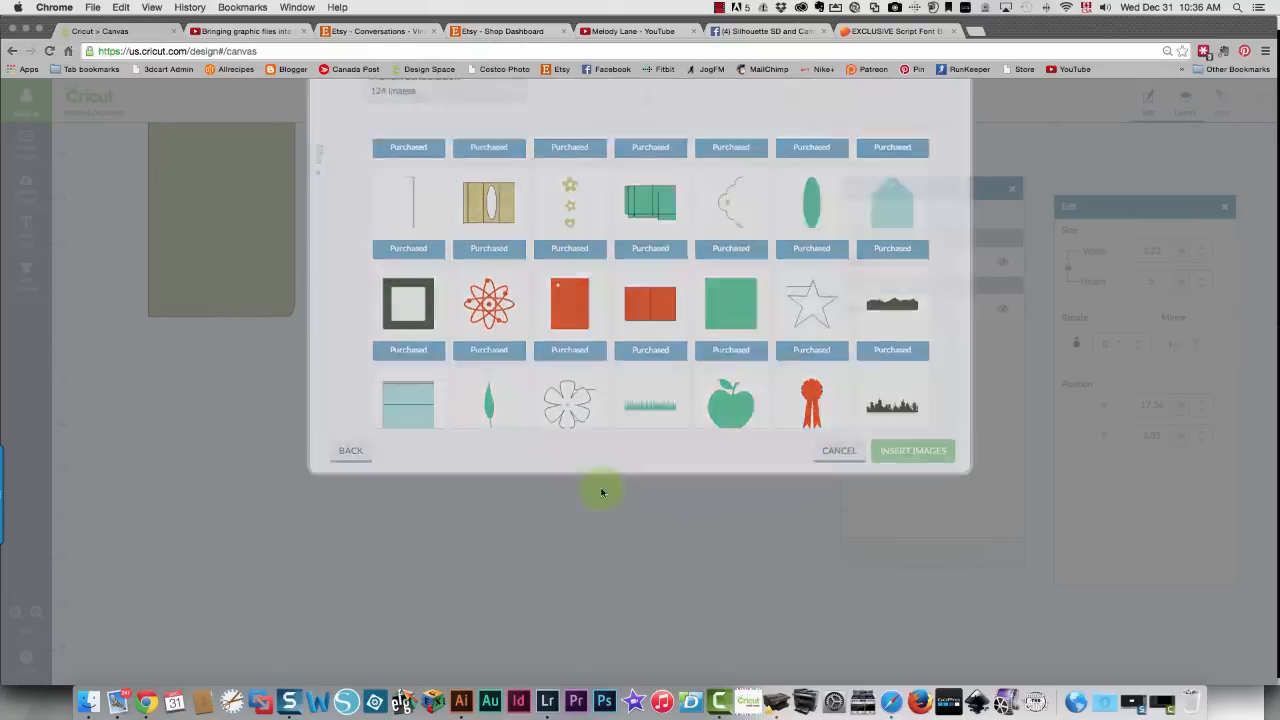
Move the upright green rectangle to about X 2.5 in, Y 3.8 in and add the text "LOVE"
{"action": "left_click_drag", "start_coordinate": [214, 257], "coordinate": [233, 367]}
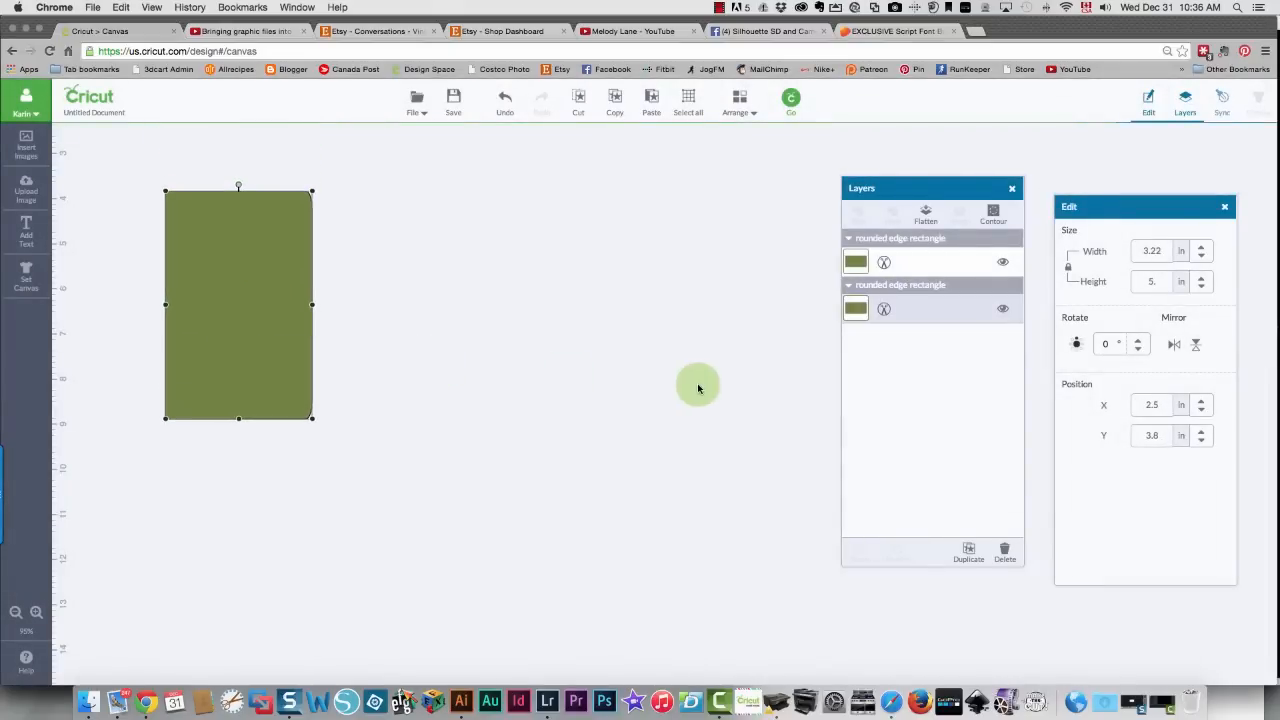
{"action": "left_click", "coordinate": [1187, 118]}
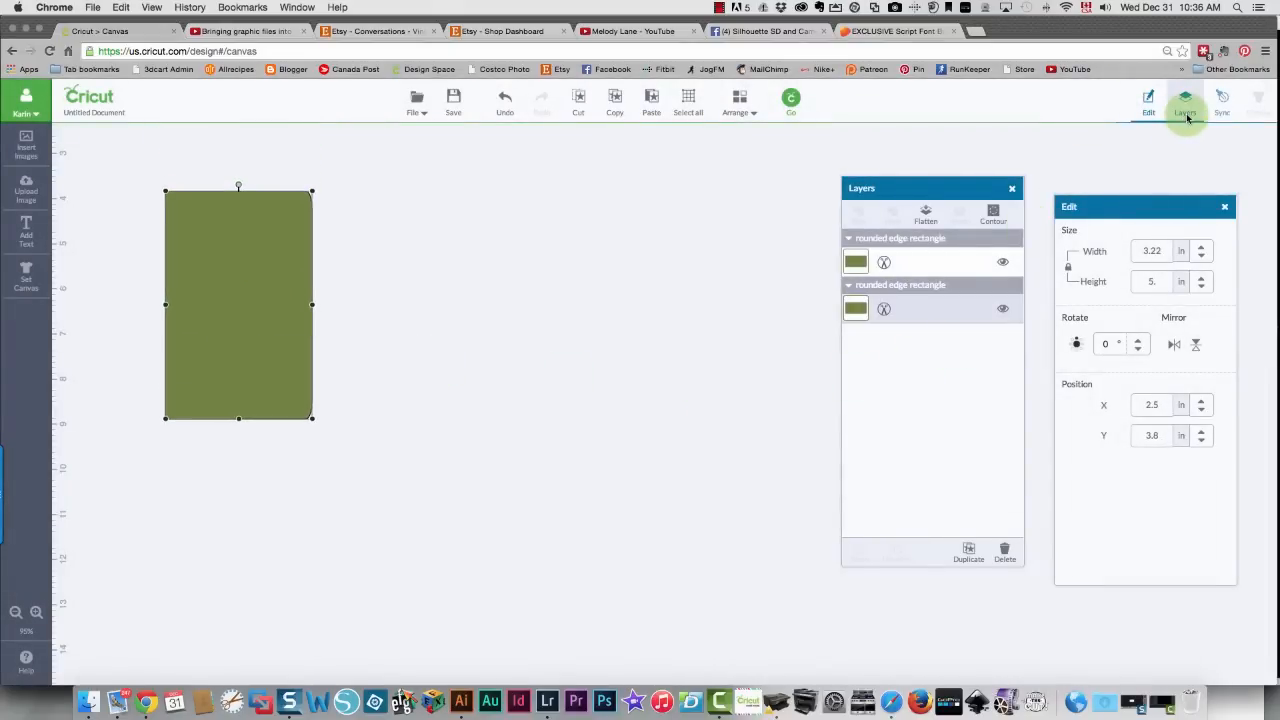
{"action": "left_click", "coordinate": [26, 222]}
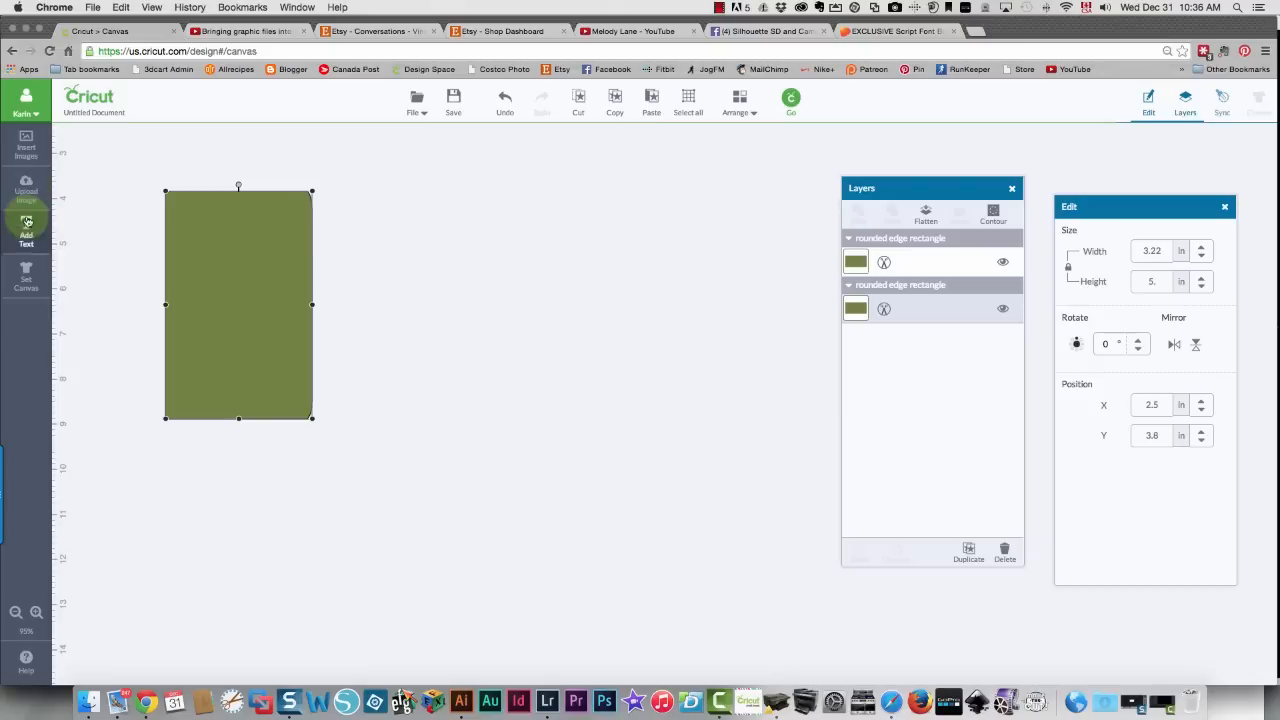
{"action": "left_click", "coordinate": [26, 243]}
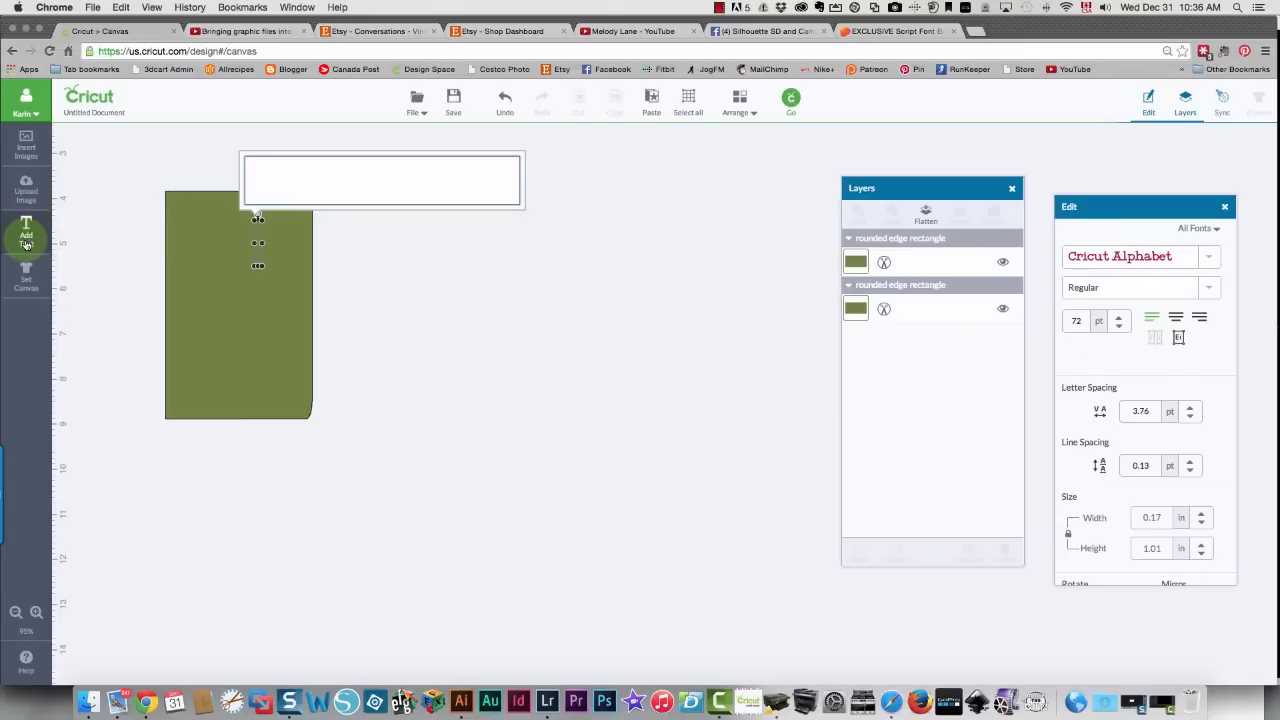
{"action": "type", "text": "LOVE"}
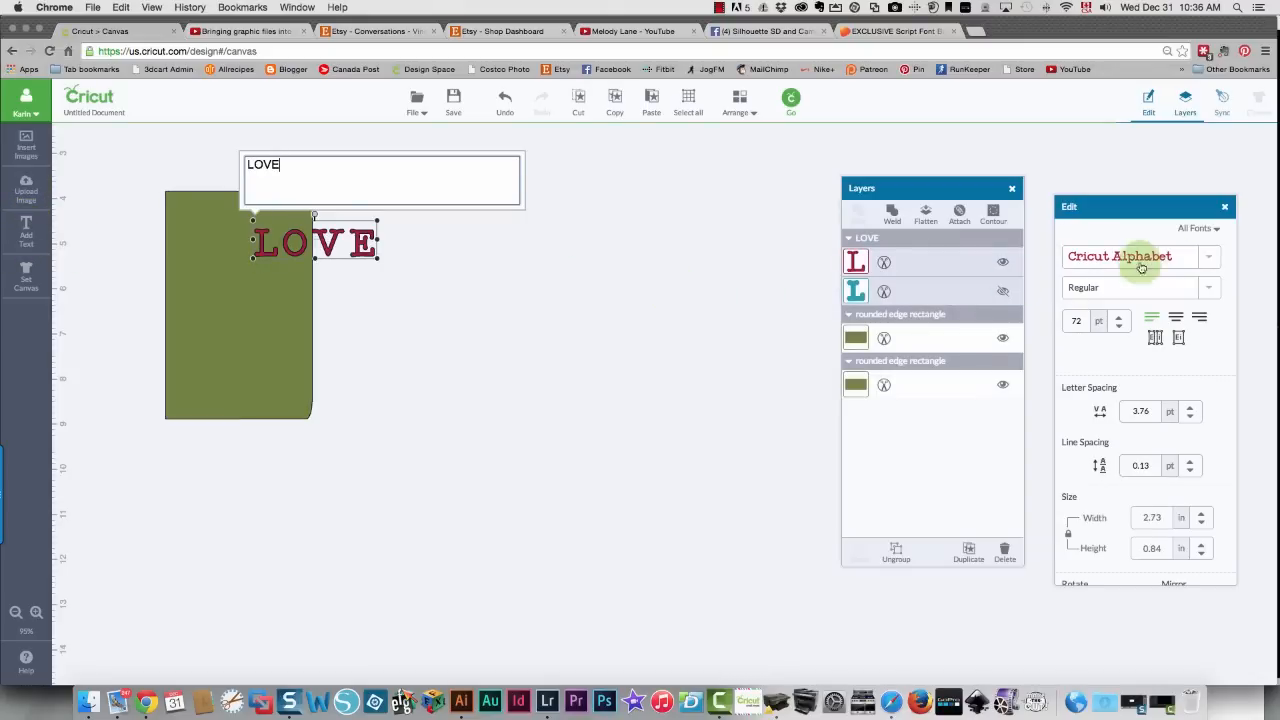
Set the font of the LOVE text to Kaiti TC
{"action": "left_click", "coordinate": [1206, 260]}
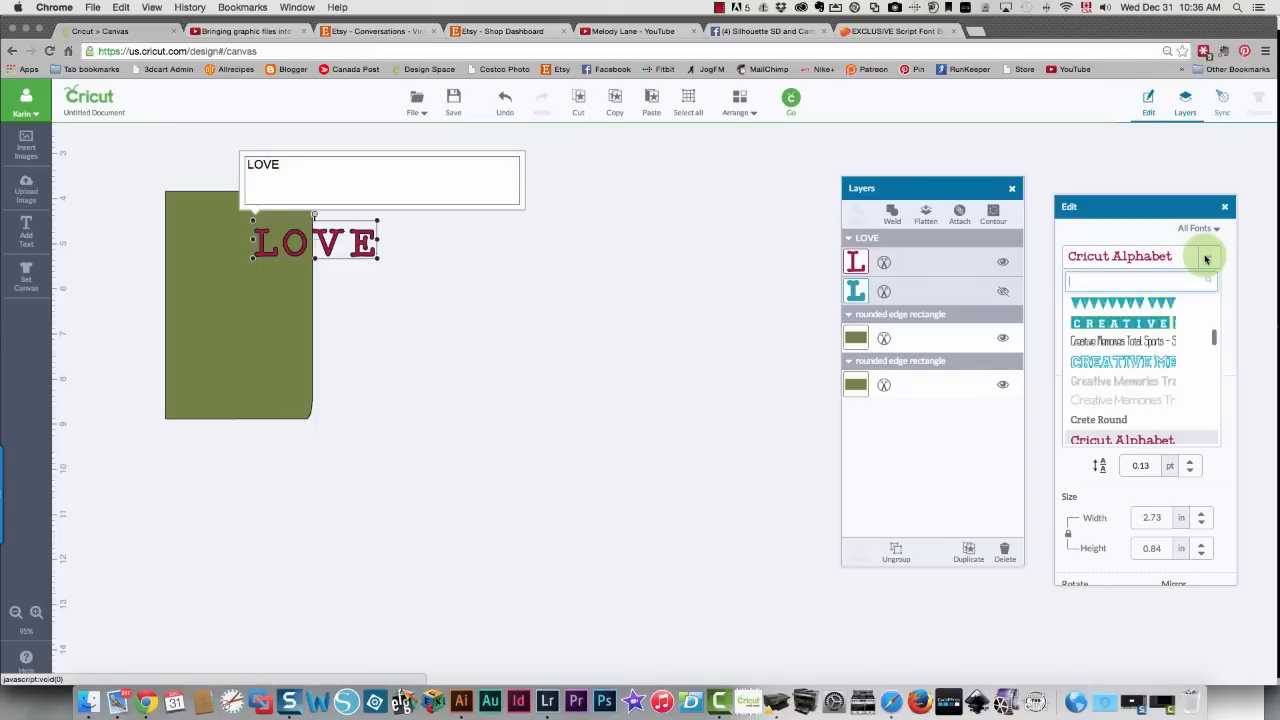
{"action": "scroll", "coordinate": [1138, 365], "scroll_direction": "up", "scroll_amount": 1}
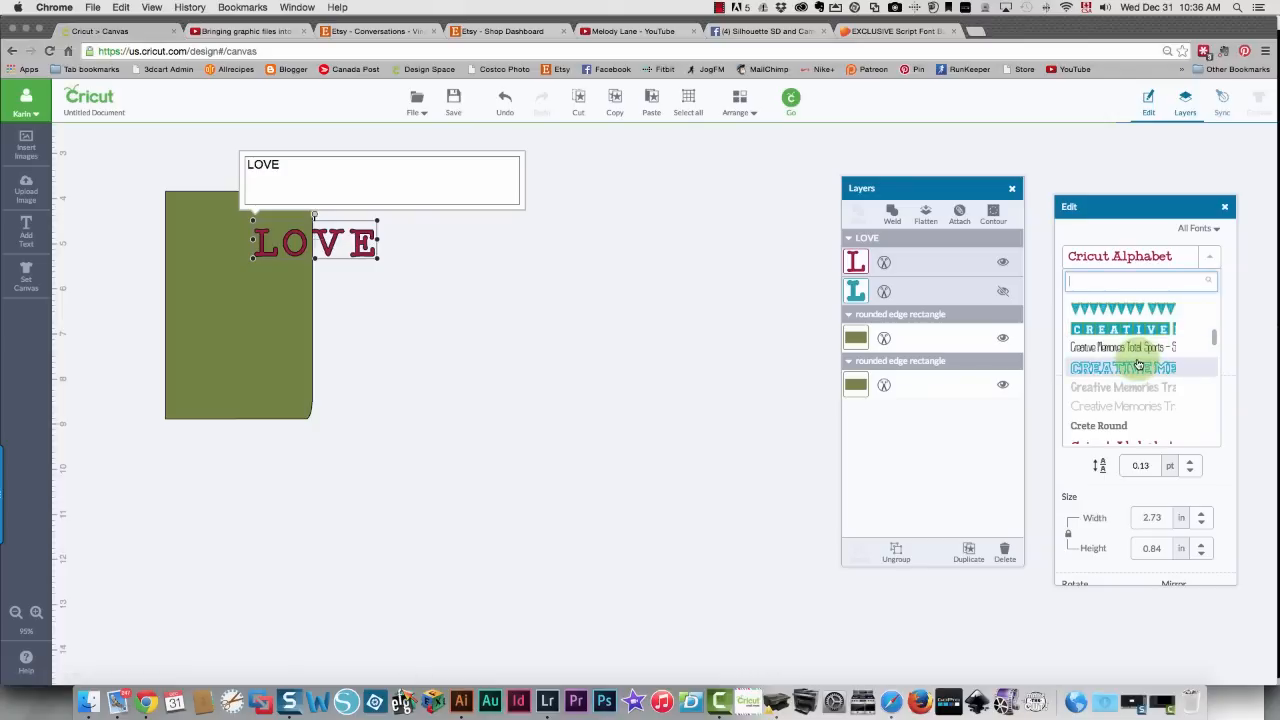
{"action": "scroll", "coordinate": [1138, 365], "scroll_direction": "down", "scroll_amount": 5}
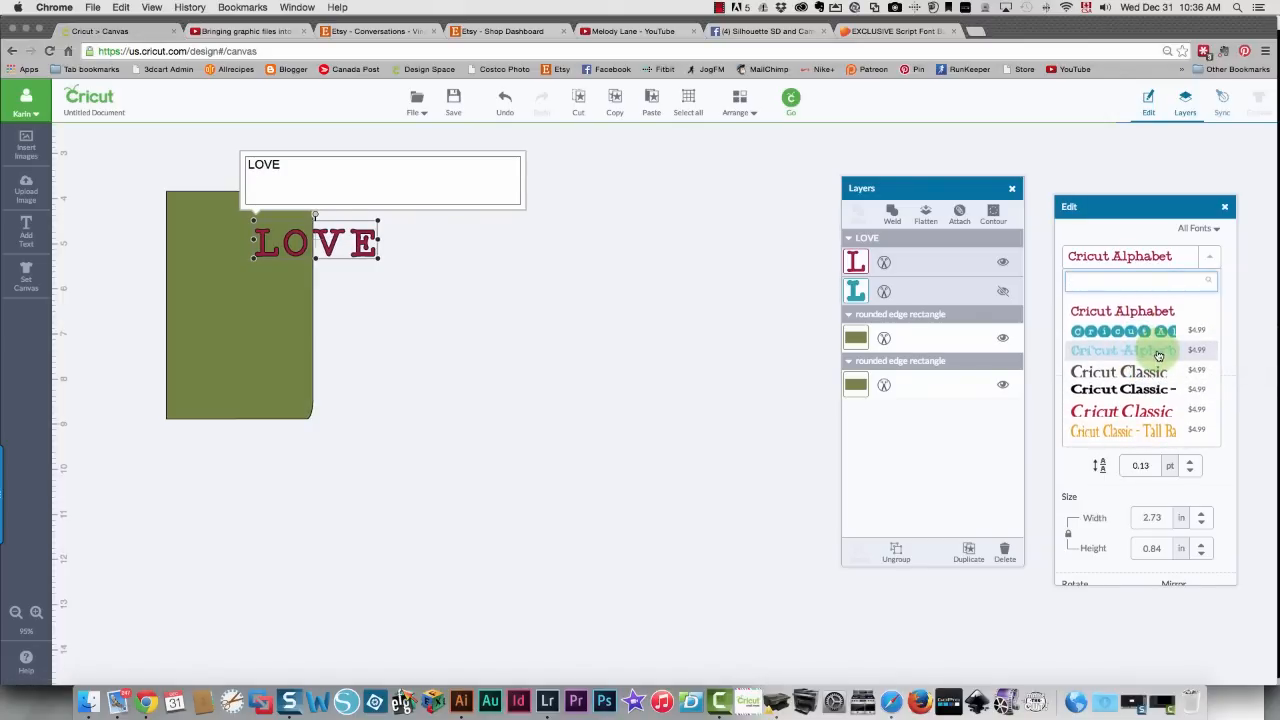
{"action": "scroll", "coordinate": [1158, 355], "scroll_direction": "down", "scroll_amount": 3}
{"action": "scroll", "coordinate": [1158, 355], "scroll_direction": "down", "scroll_amount": 15}
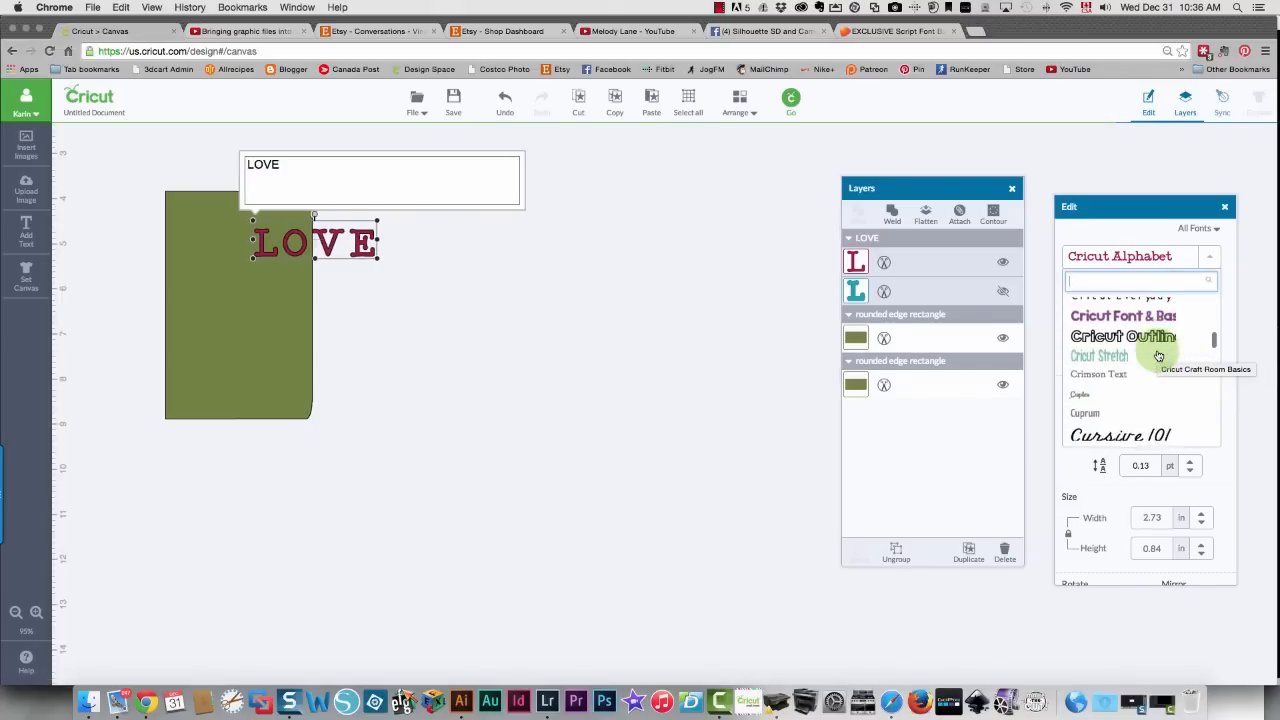
{"action": "scroll", "coordinate": [1158, 355], "scroll_direction": "down", "scroll_amount": 3}
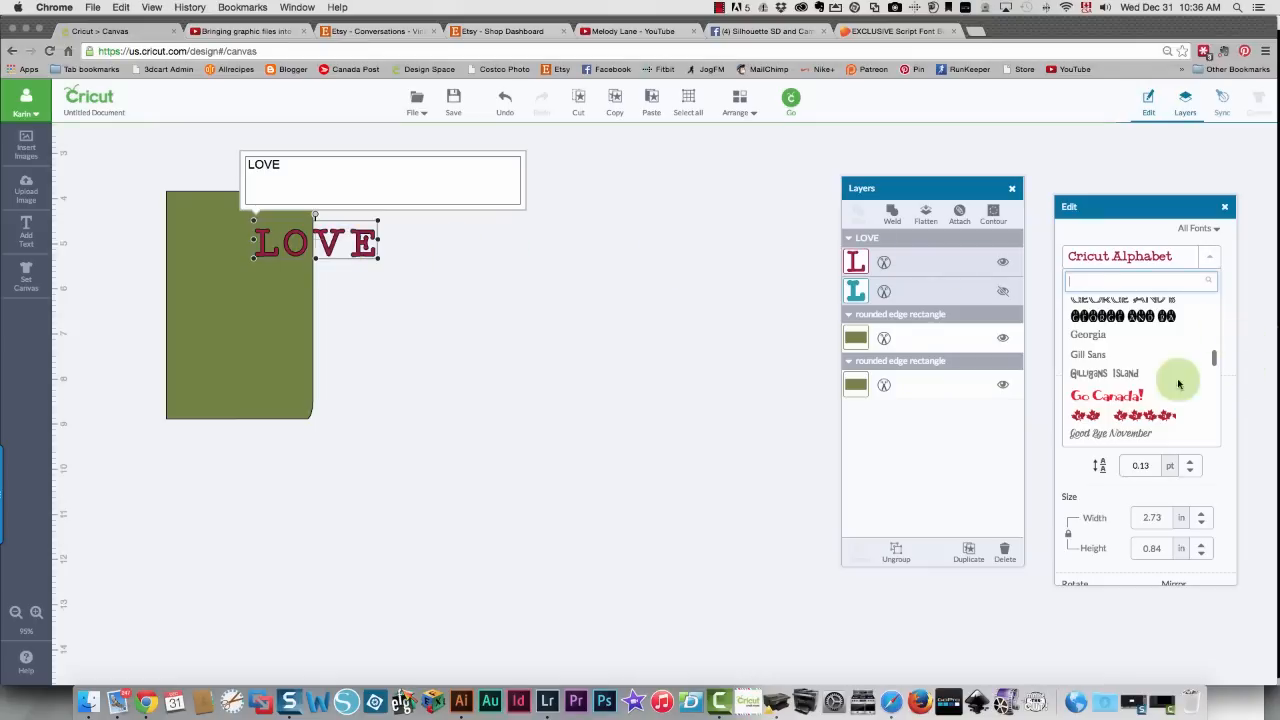
{"action": "left_click", "coordinate": [1130, 374]}
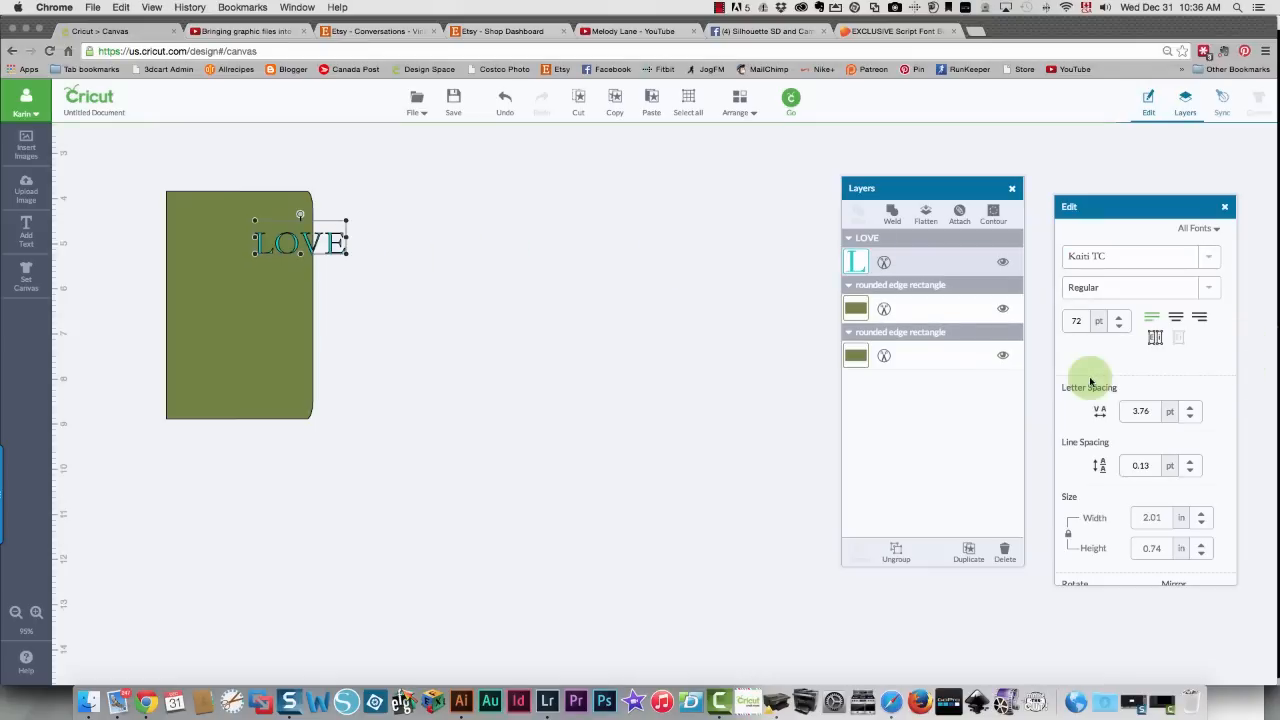
Change the LOVE text's font to the gold two-layer version of Plantin SchoolBook
{"action": "left_click", "coordinate": [1210, 263]}
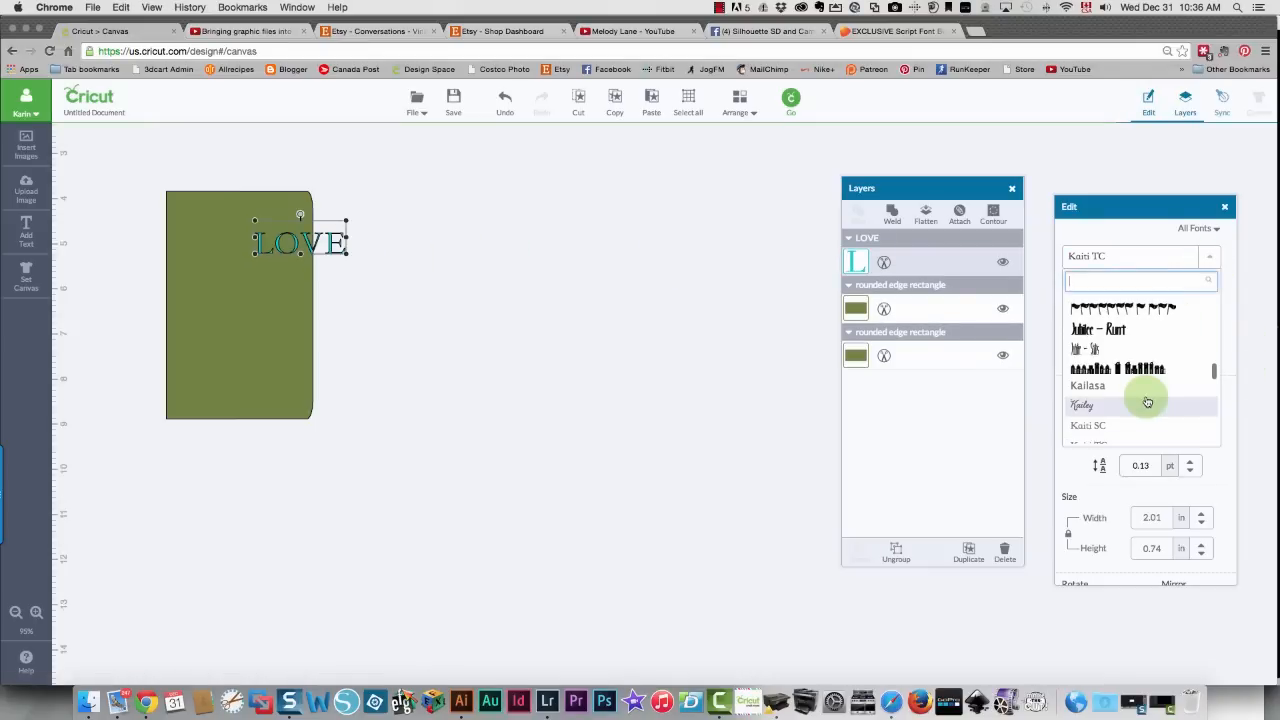
{"action": "scroll", "coordinate": [1143, 400], "scroll_direction": "down", "scroll_amount": 2}
{"action": "scroll", "coordinate": [1147, 402], "scroll_direction": "down", "scroll_amount": 4}
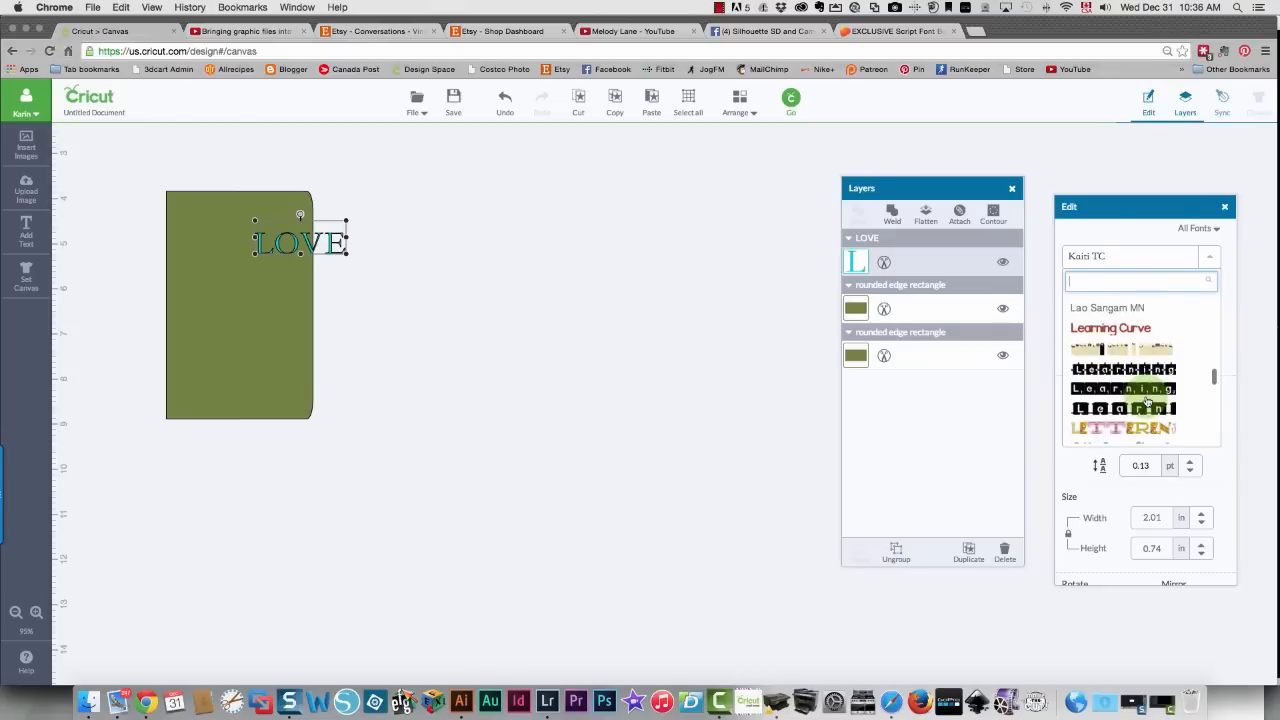
{"action": "scroll", "coordinate": [1147, 402], "scroll_direction": "down", "scroll_amount": 8}
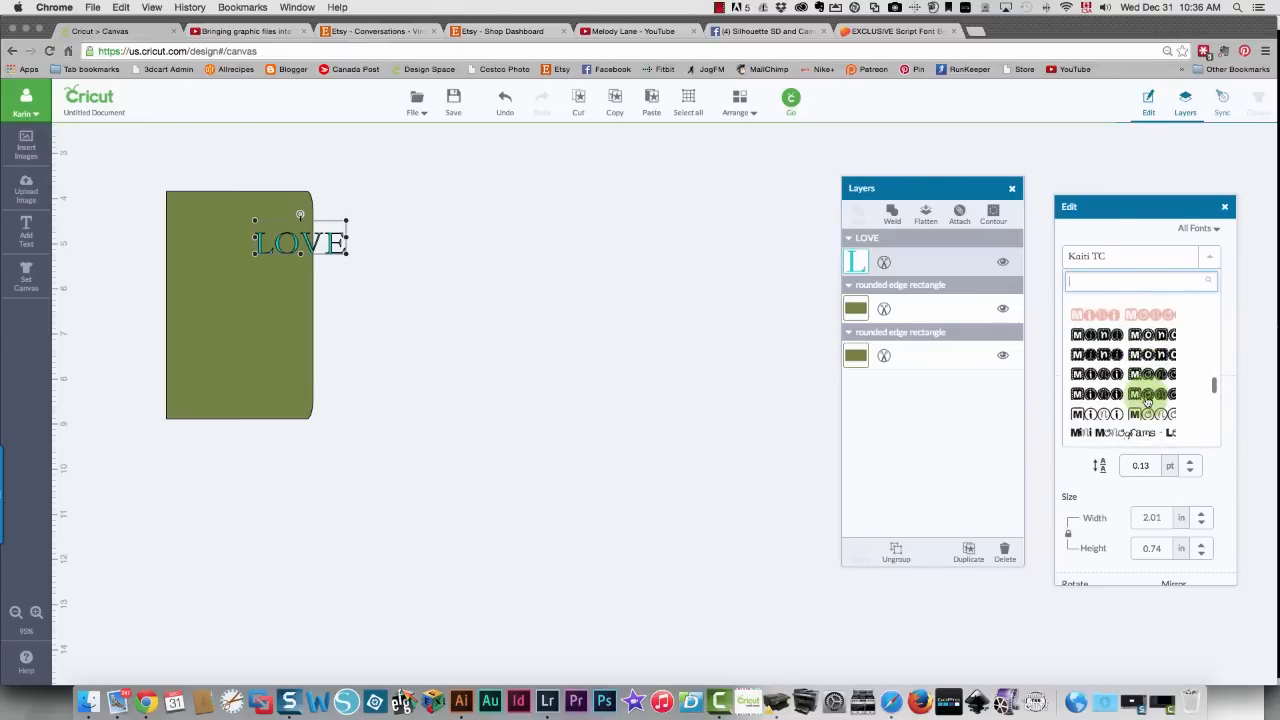
{"action": "scroll", "coordinate": [1147, 400], "scroll_direction": "down", "scroll_amount": 10}
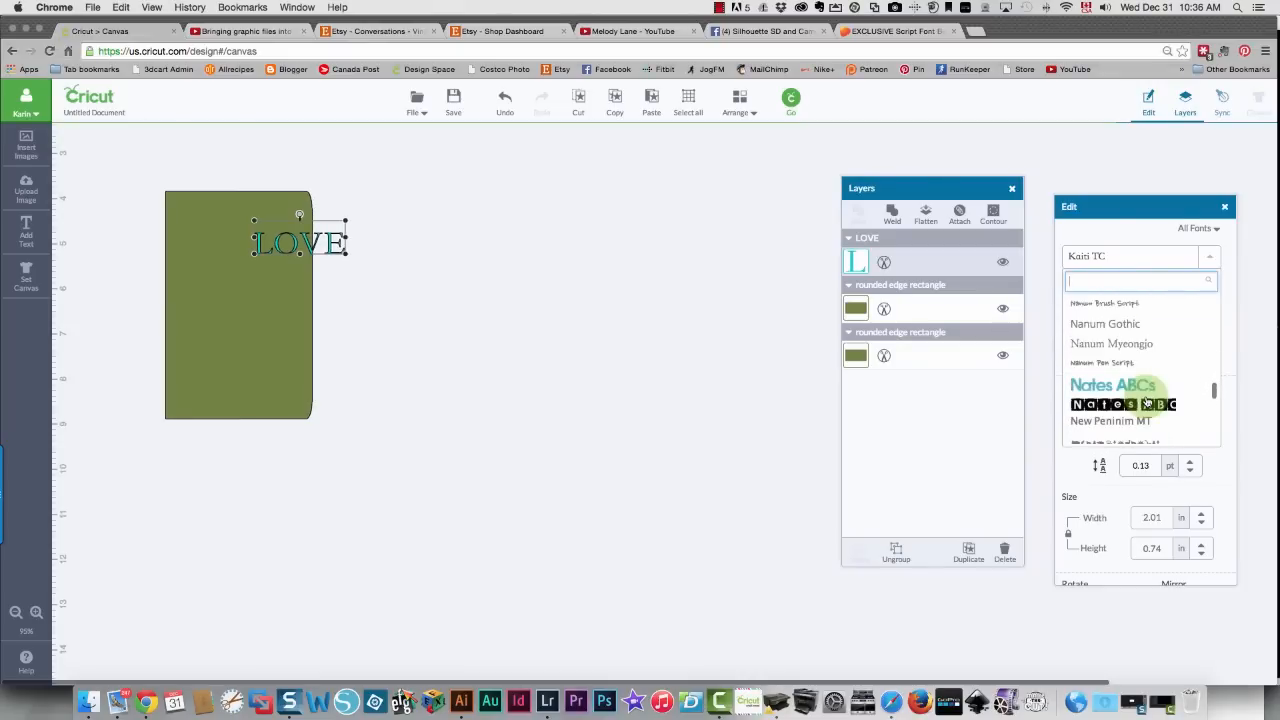
{"action": "scroll", "coordinate": [1147, 402], "scroll_direction": "down", "scroll_amount": 5}
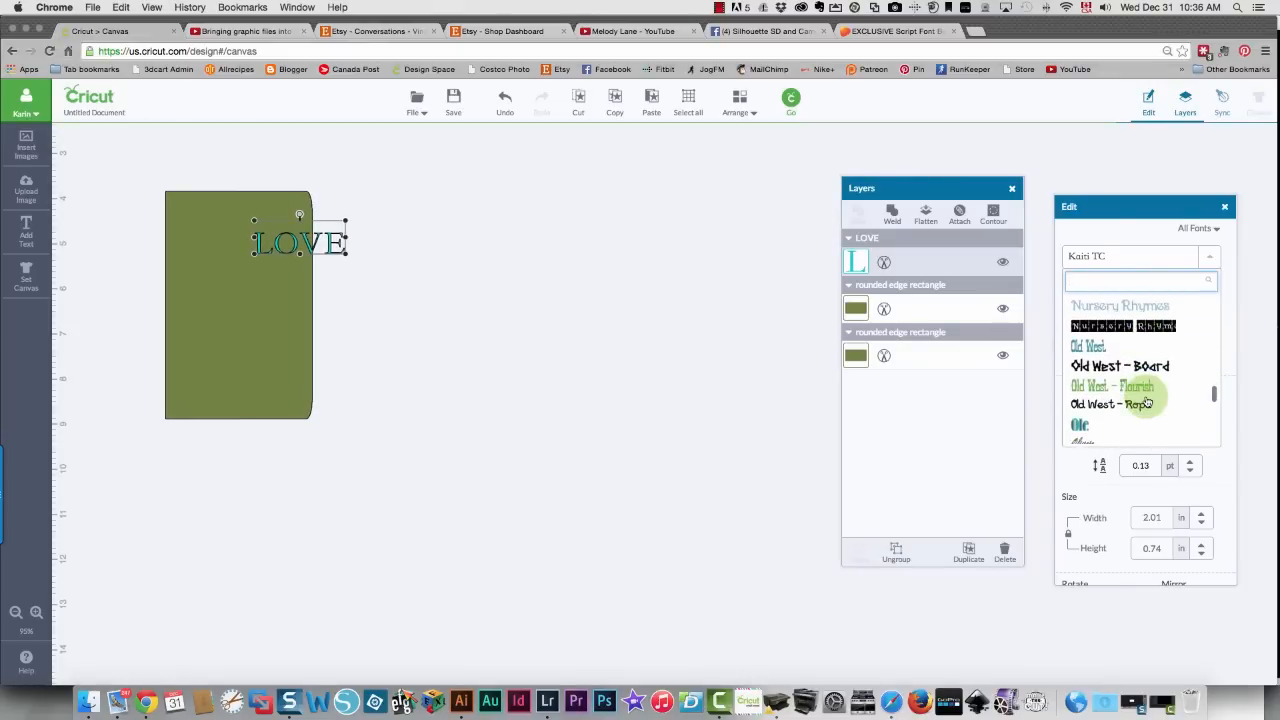
{"action": "scroll", "coordinate": [1147, 402], "scroll_direction": "down", "scroll_amount": 4}
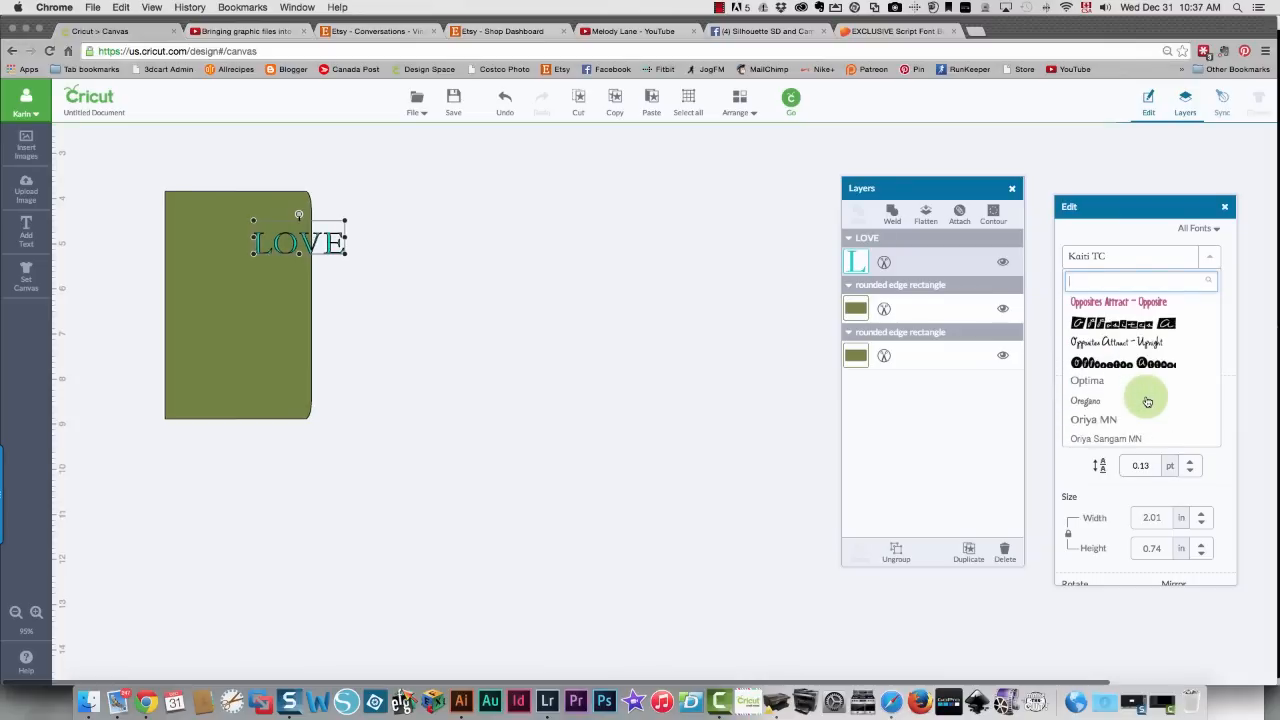
{"action": "scroll", "coordinate": [1147, 401], "scroll_direction": "down", "scroll_amount": 3}
{"action": "scroll", "coordinate": [1147, 401], "scroll_direction": "down", "scroll_amount": 4}
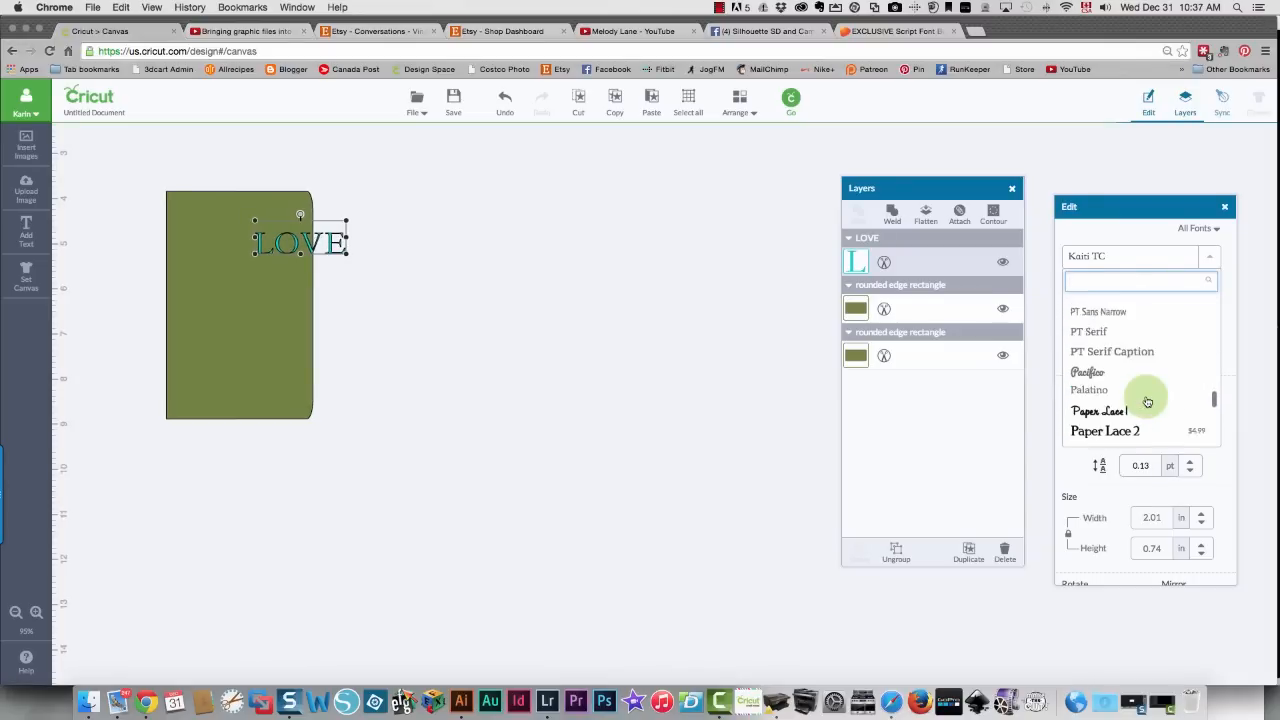
{"action": "scroll", "coordinate": [1147, 401], "scroll_direction": "down", "scroll_amount": 5}
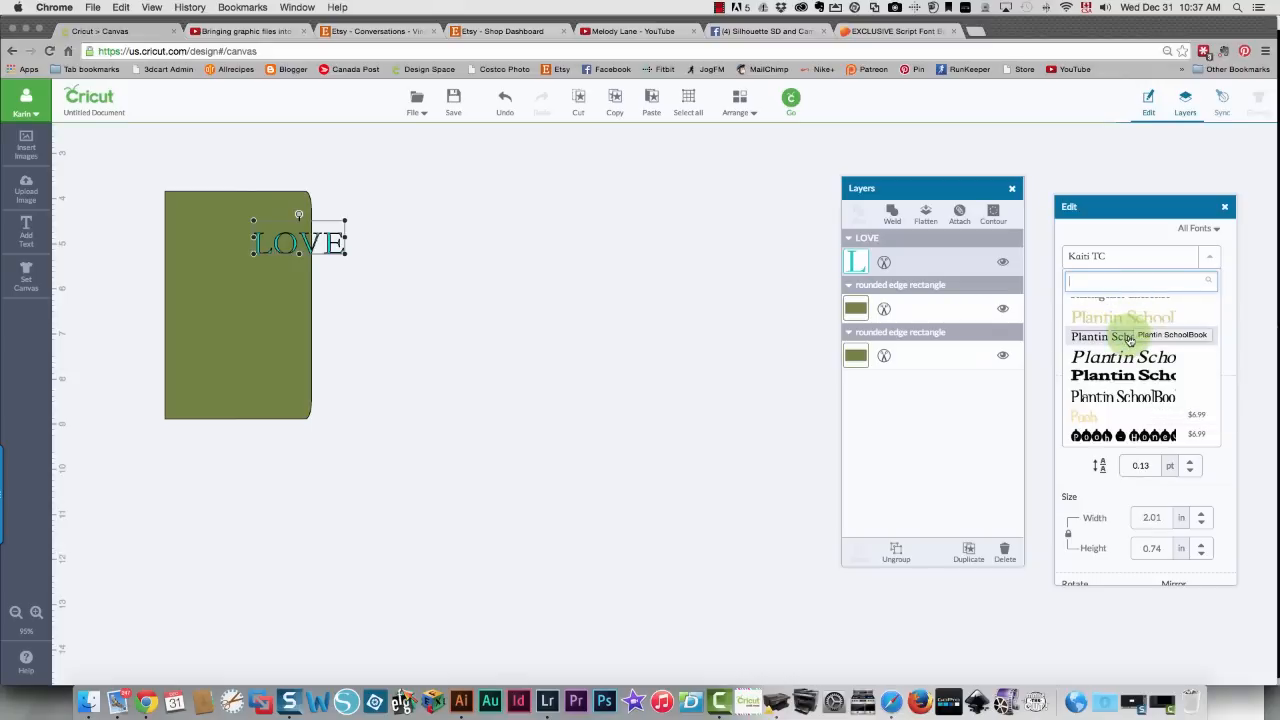
{"action": "left_click", "coordinate": [1130, 336]}
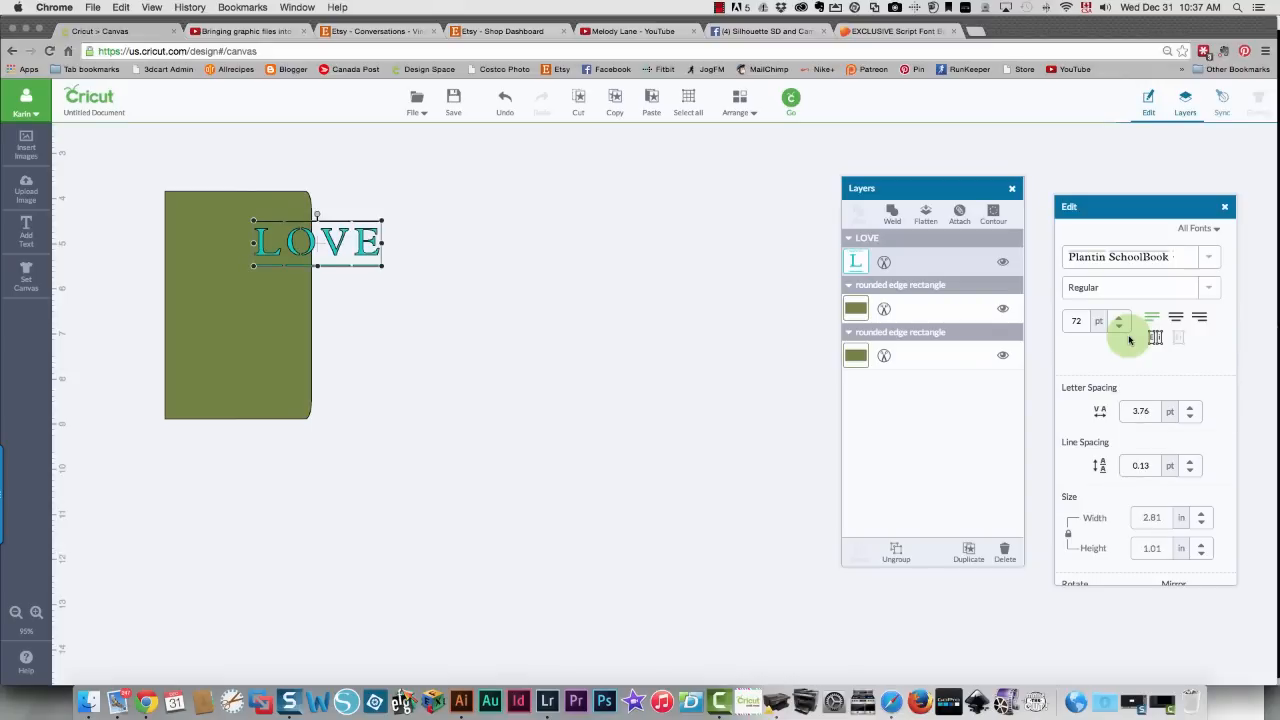
{"action": "left_click", "coordinate": [1207, 263]}
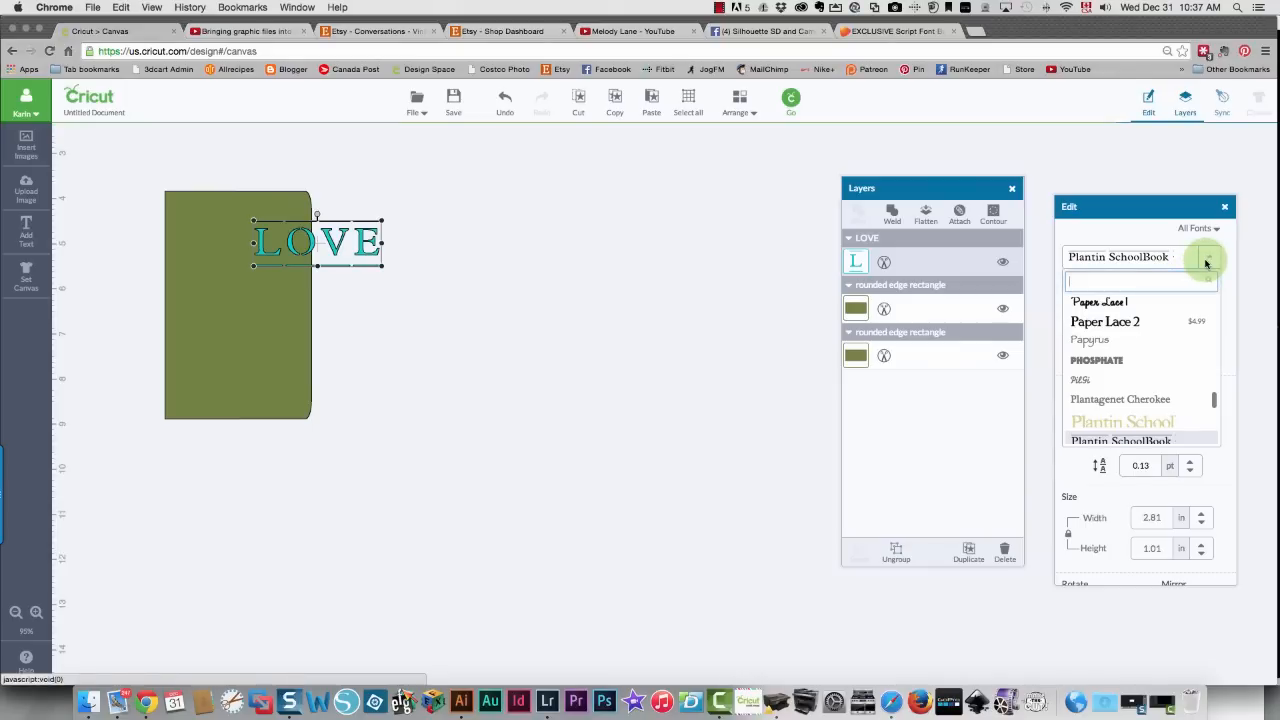
{"action": "left_click", "coordinate": [1118, 428]}
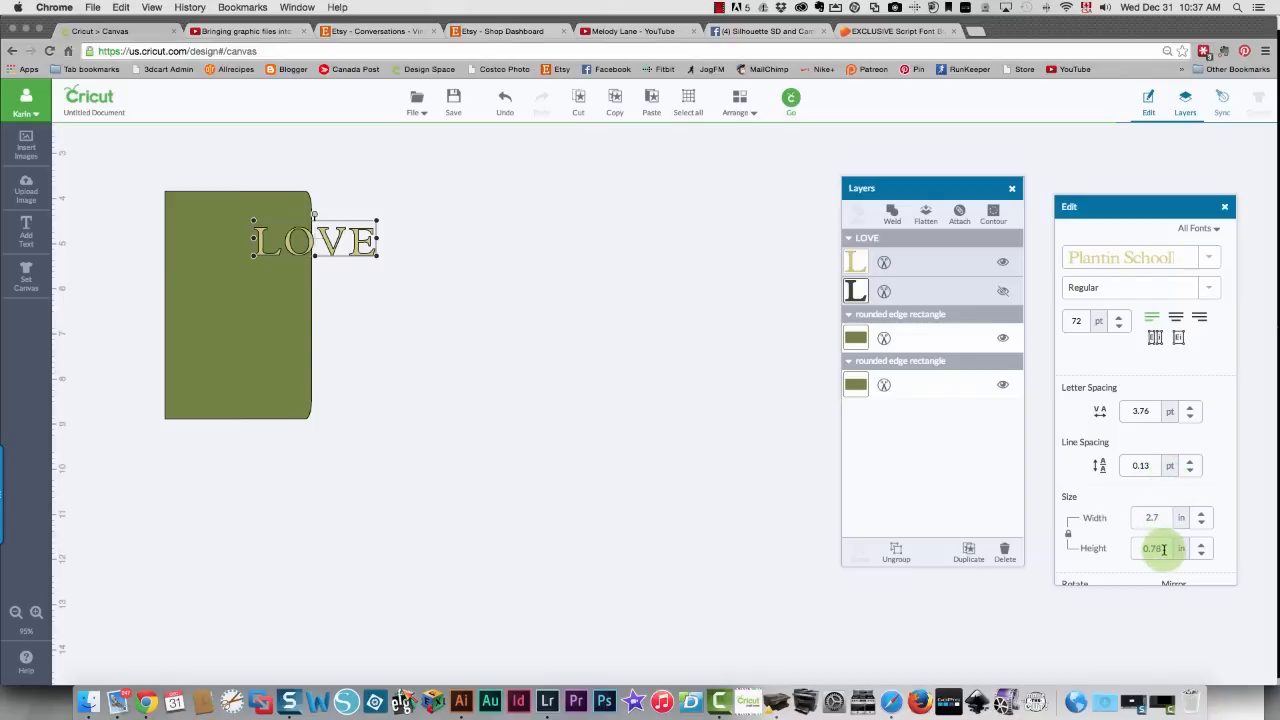
Set the LOVE text's height to 5 in and ungroup its two layers
{"action": "left_click_drag", "start_coordinate": [1163, 549], "coordinate": [1131, 548]}
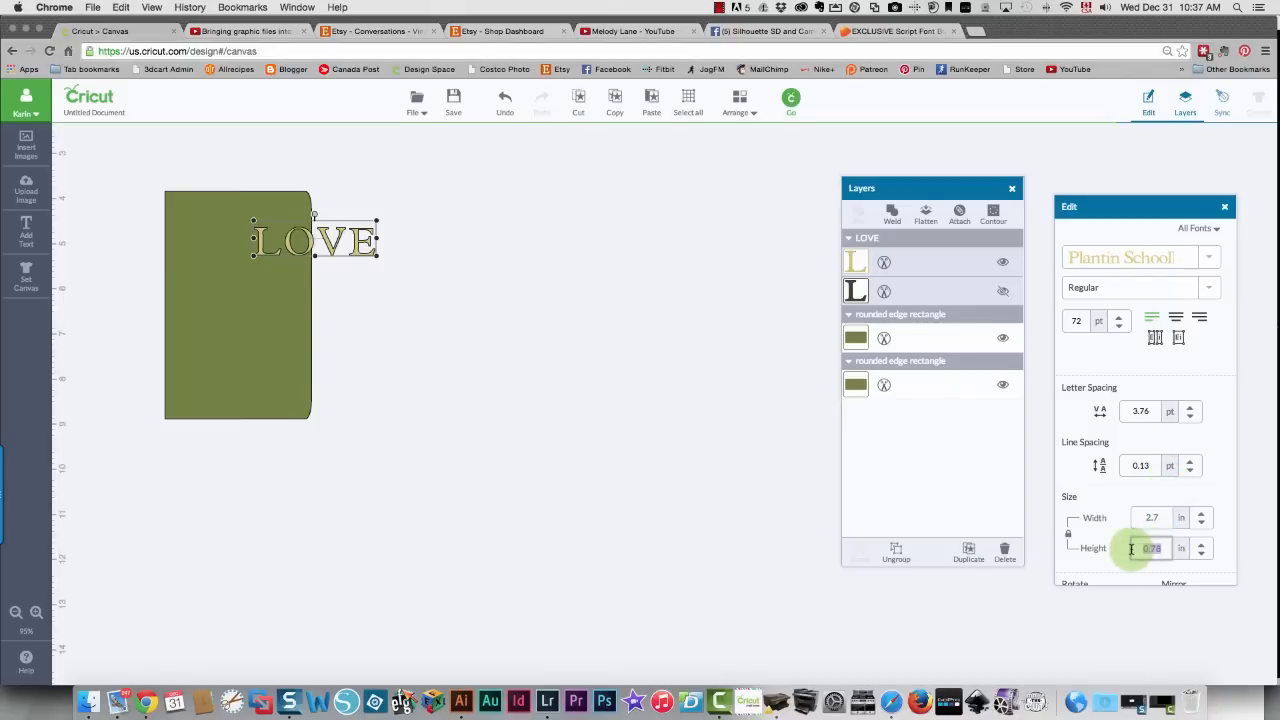
{"action": "type", "text": "5."}
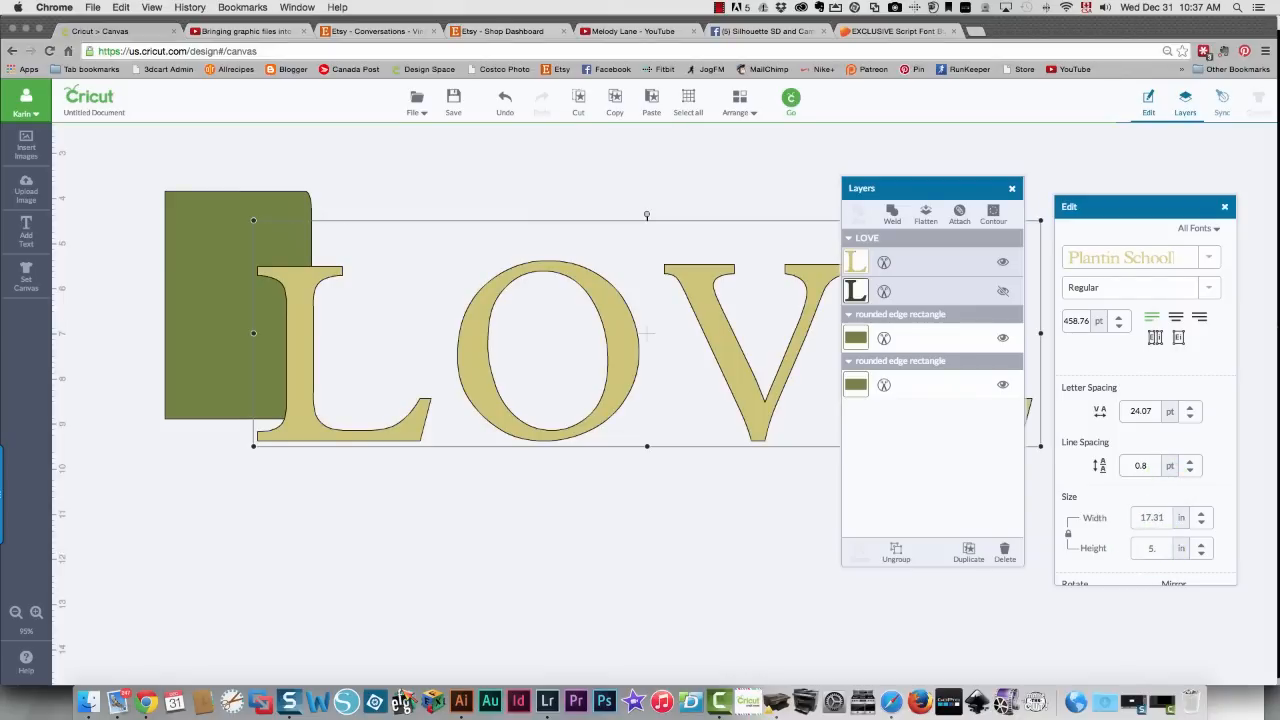
{"action": "right_click", "coordinate": [615, 362]}
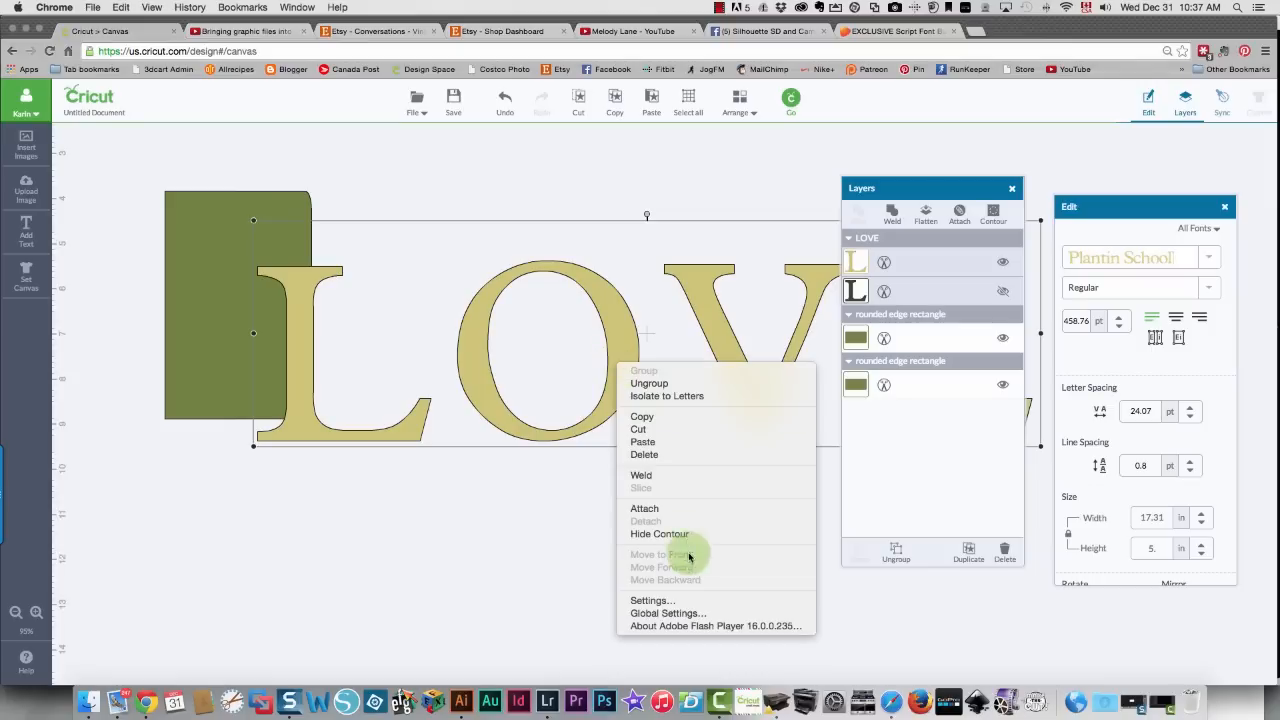
{"action": "left_click", "coordinate": [680, 384]}
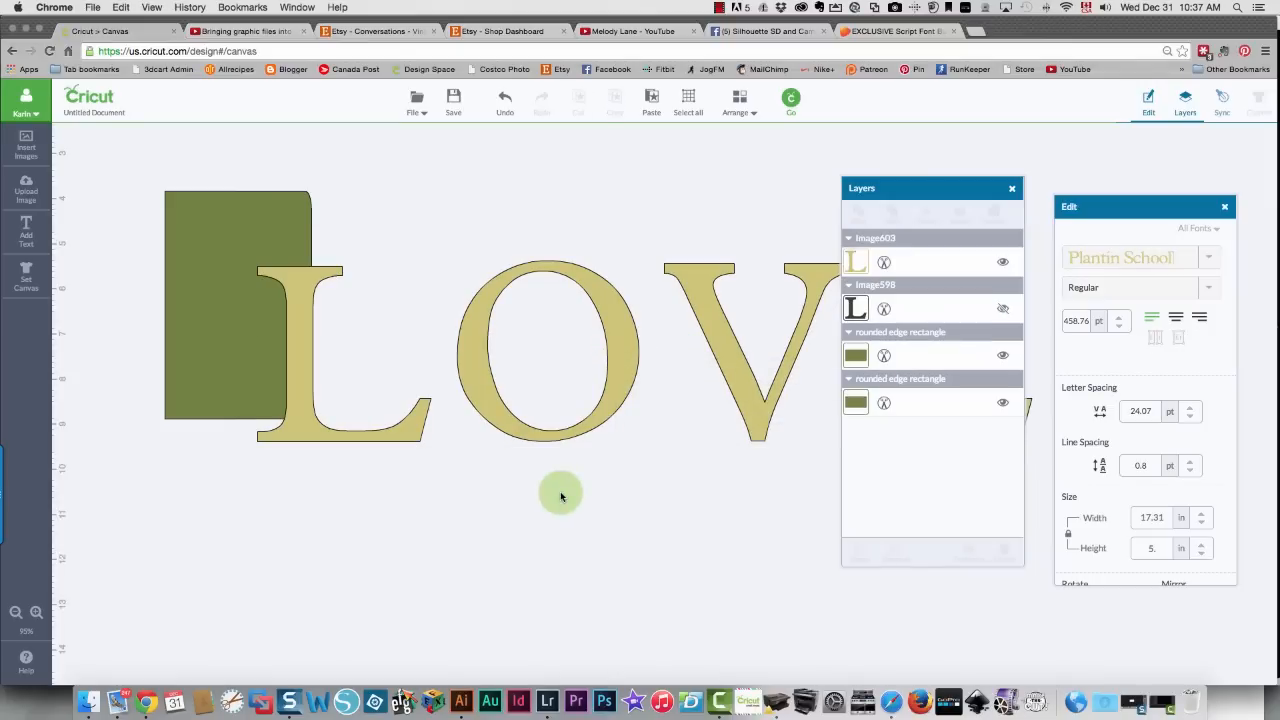
Move the gold LOVE layer to about X 1.56 in, Y 8.35 in, and unhide and delete the black shadow layer
{"action": "left_click_drag", "start_coordinate": [591, 423], "coordinate": [450, 553]}
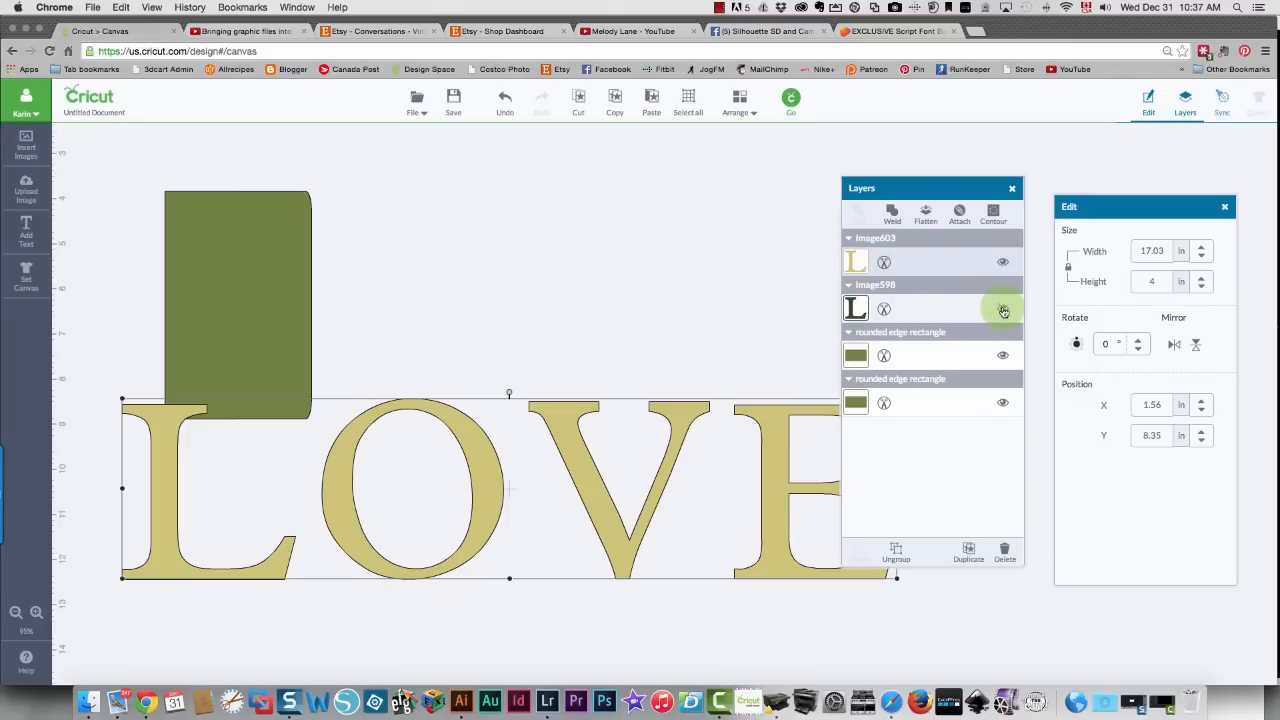
{"action": "left_click", "coordinate": [1003, 310]}
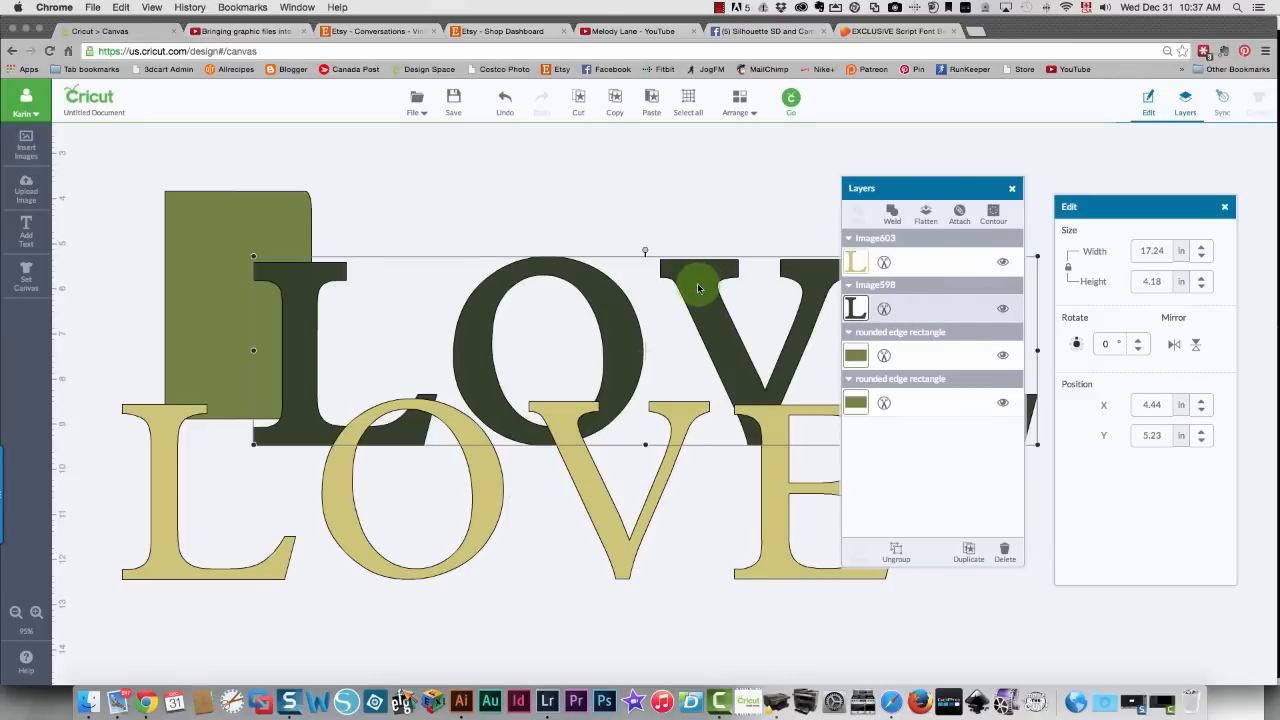
{"action": "key", "text": "Delete"}
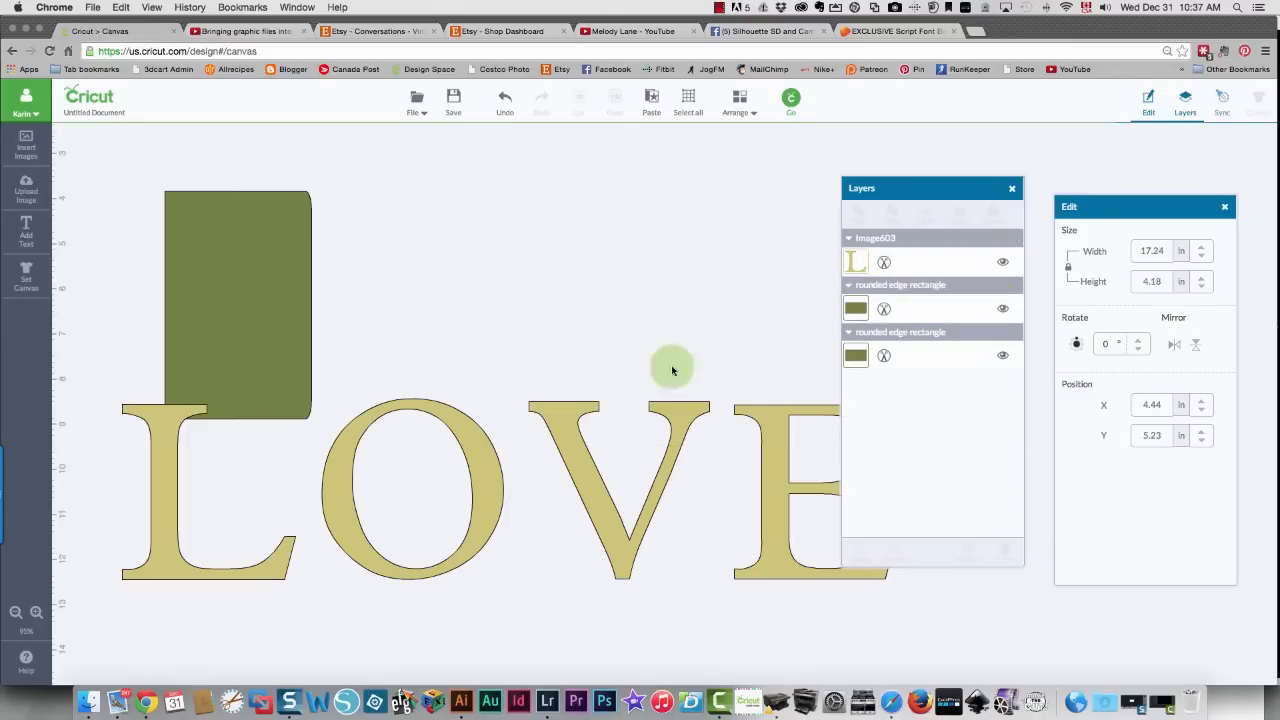
Resize the gold LOVE layer proportionally to a height of 5 in
{"action": "left_click", "coordinate": [634, 516]}
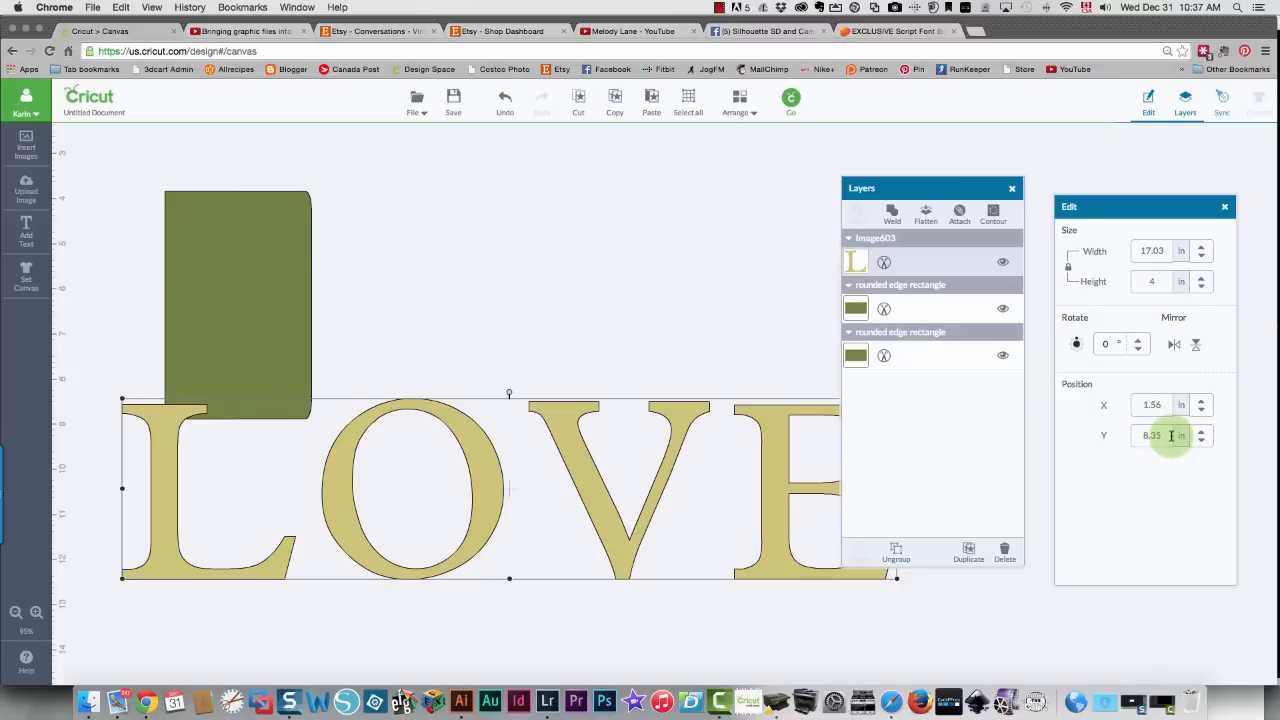
{"action": "left_click_drag", "start_coordinate": [1167, 281], "coordinate": [1130, 281]}
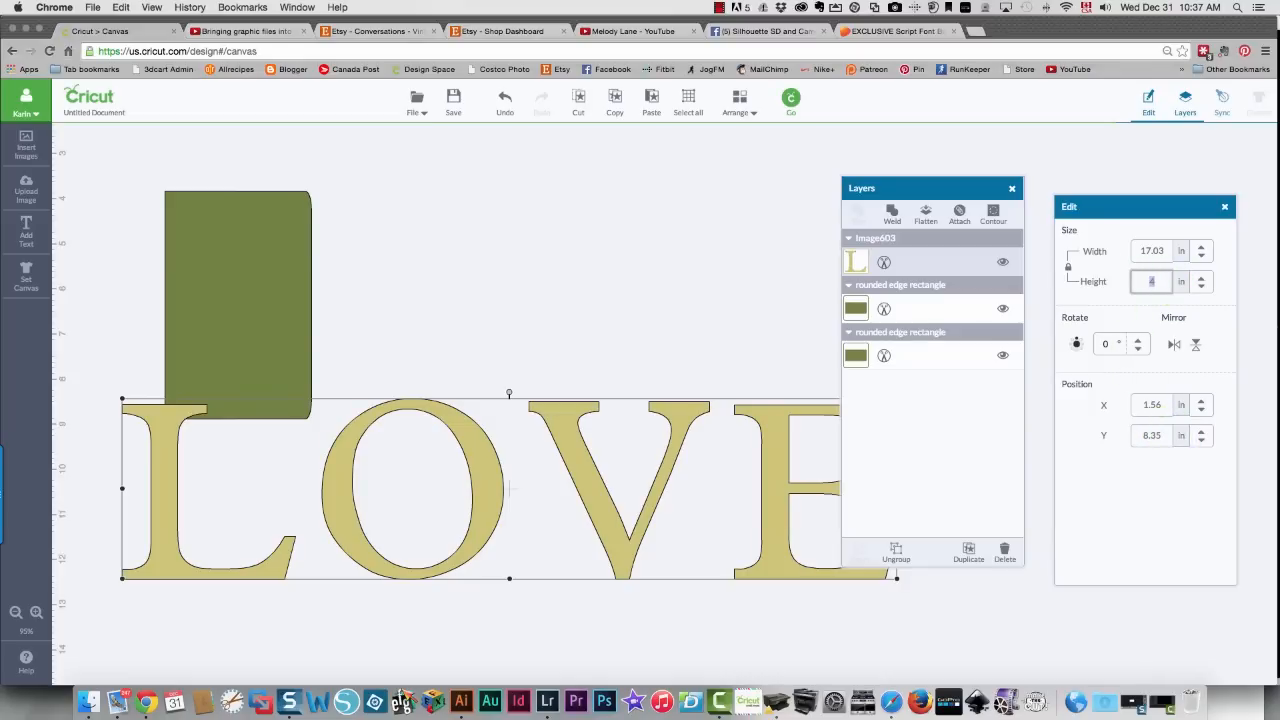
{"action": "left_click_drag", "start_coordinate": [897, 578], "coordinate": [1090, 623]}
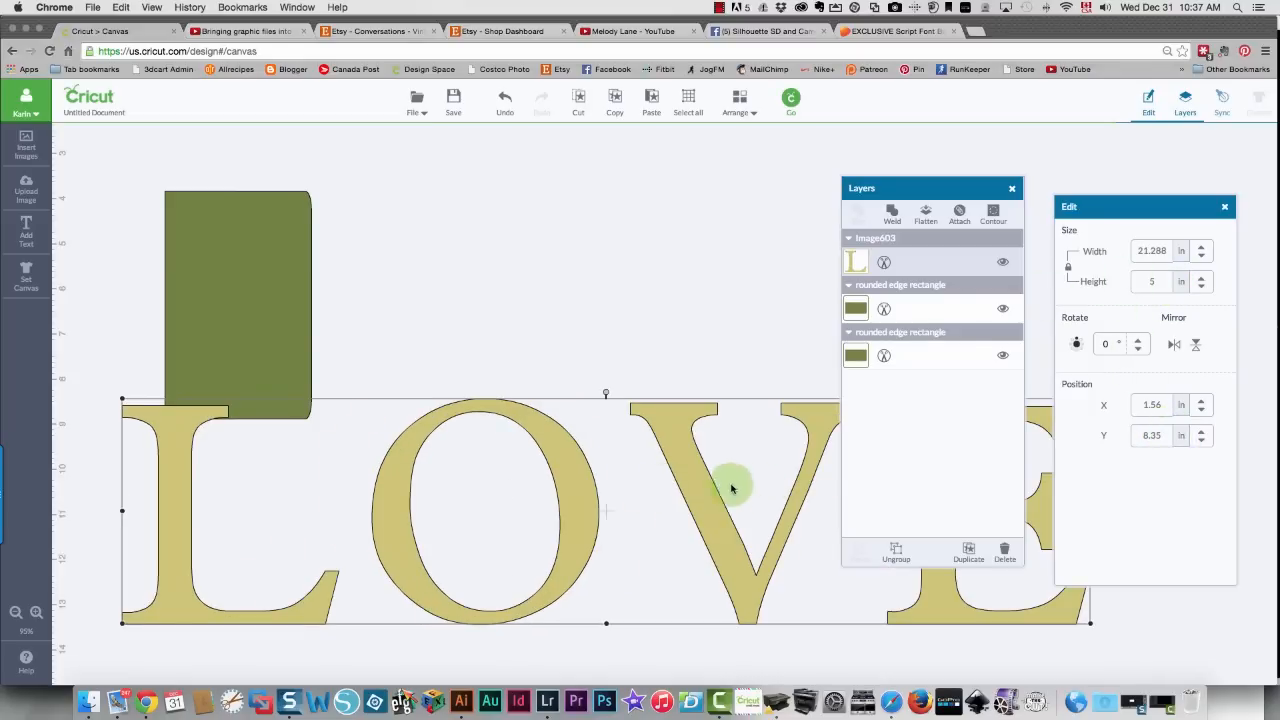
Ungroup the gold LOVE layer into separate letters and move the O and V aside onto the E
{"action": "right_click", "coordinate": [572, 485]}
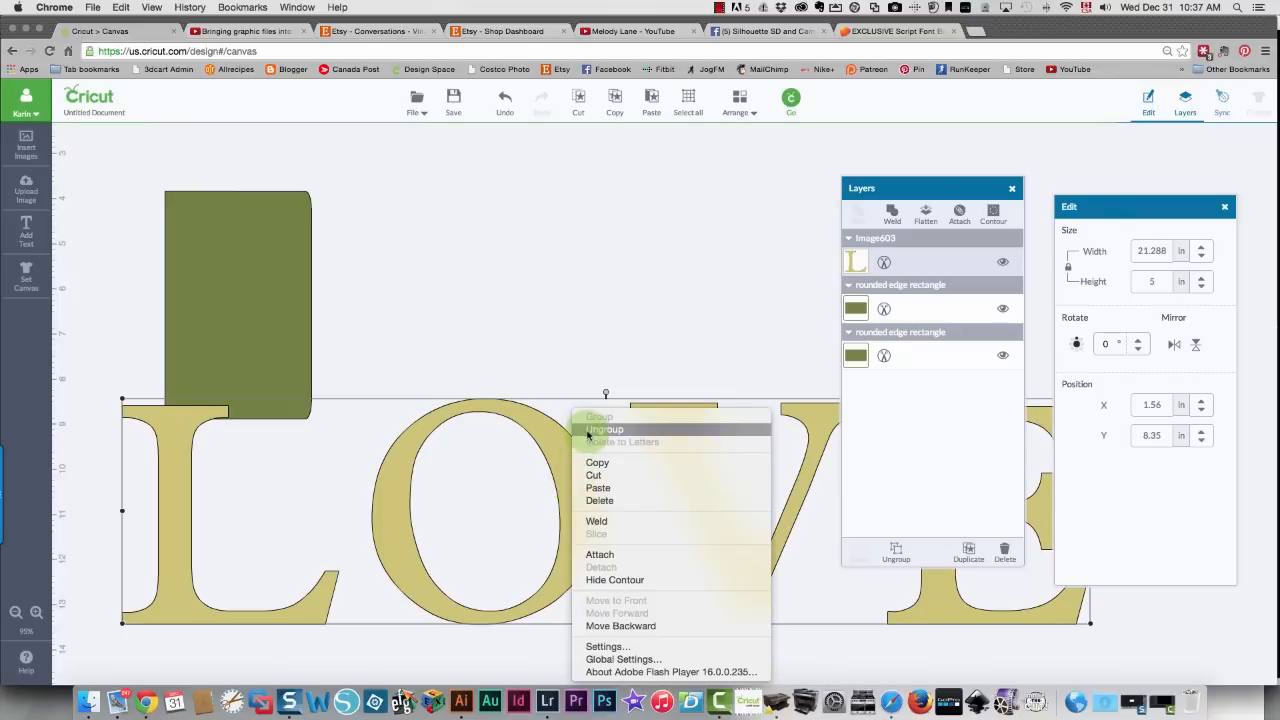
{"action": "left_click", "coordinate": [590, 429]}
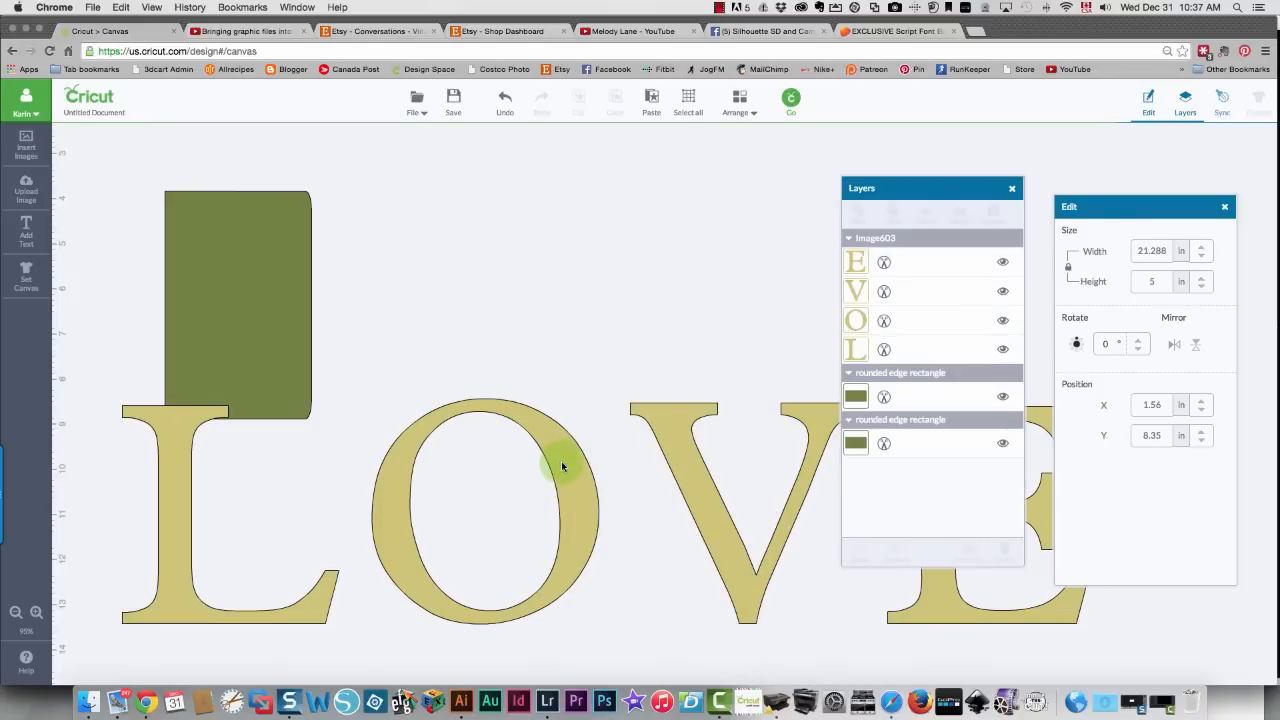
{"action": "left_click_drag", "start_coordinate": [563, 466], "coordinate": [1182, 532]}
{"action": "left_click_drag", "start_coordinate": [763, 586], "coordinate": [963, 627]}
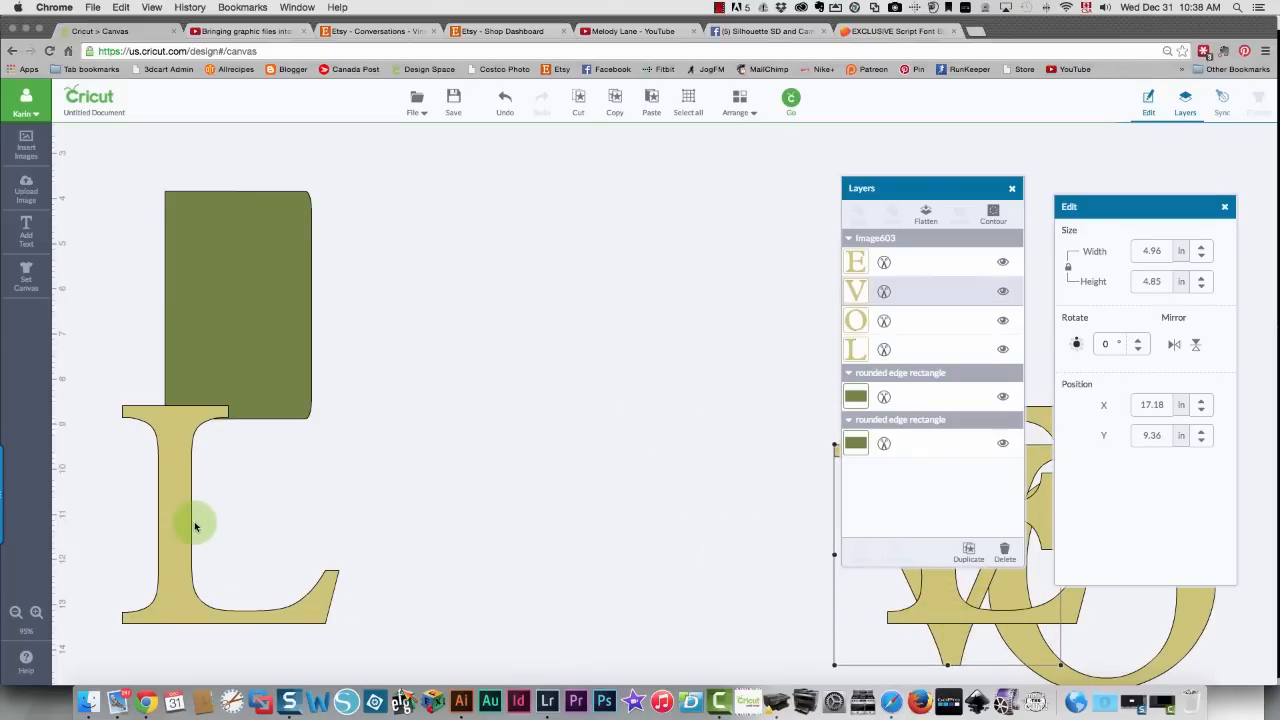
Place the letter L across the upright green rectangle's right edge with their tops aligned, at about X 4.39 in, Y 3.79 in
{"action": "left_click_drag", "start_coordinate": [179, 500], "coordinate": [245, 299]}
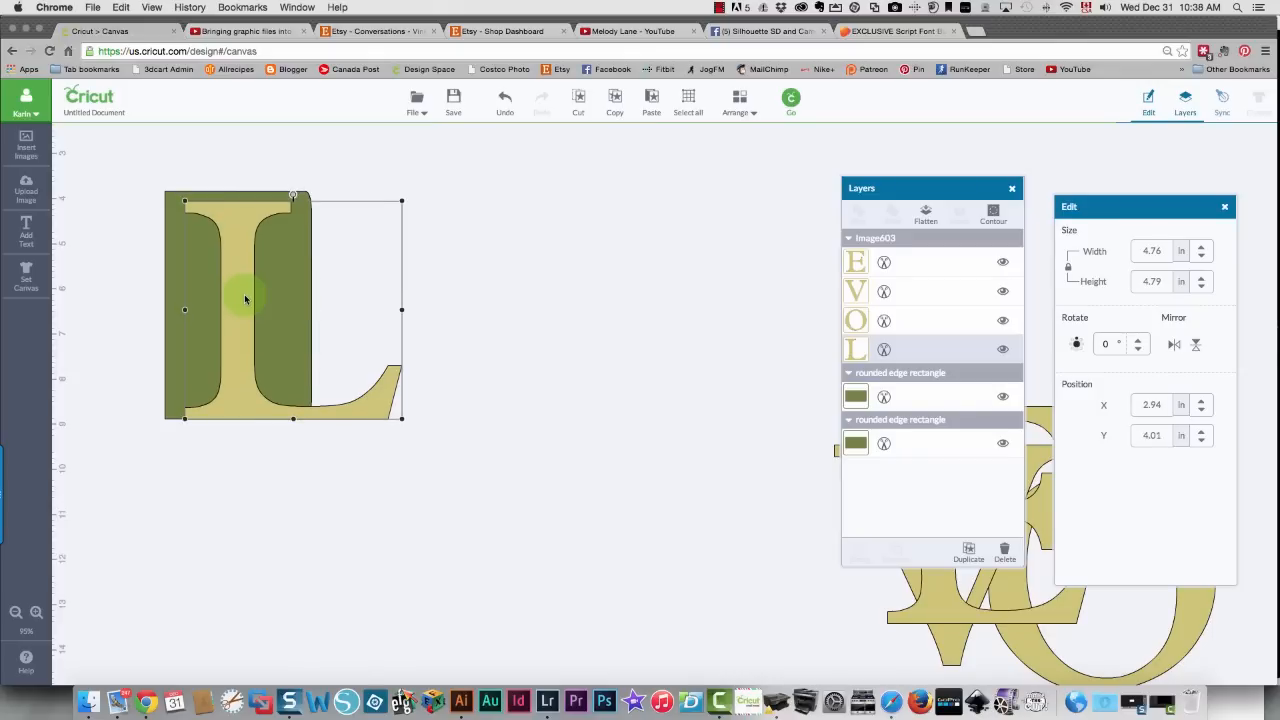
{"action": "left_click", "coordinate": [177, 299]}
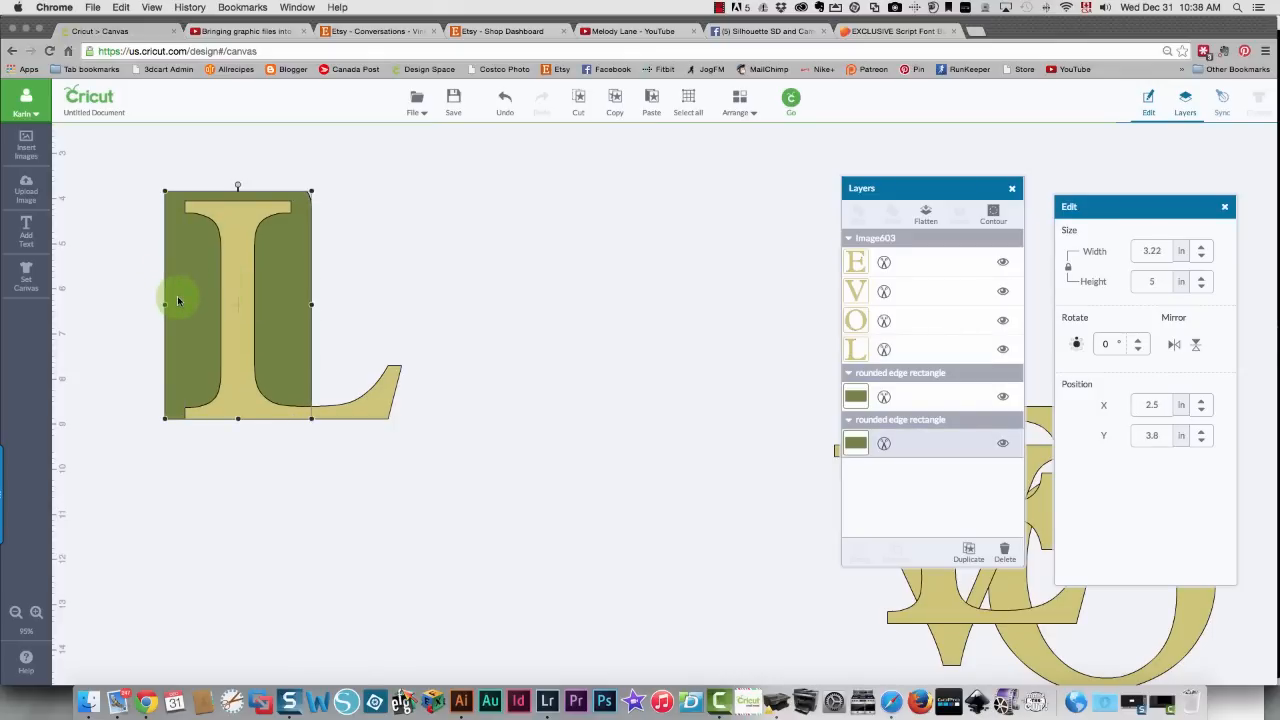
{"action": "left_click", "coordinate": [239, 294]}
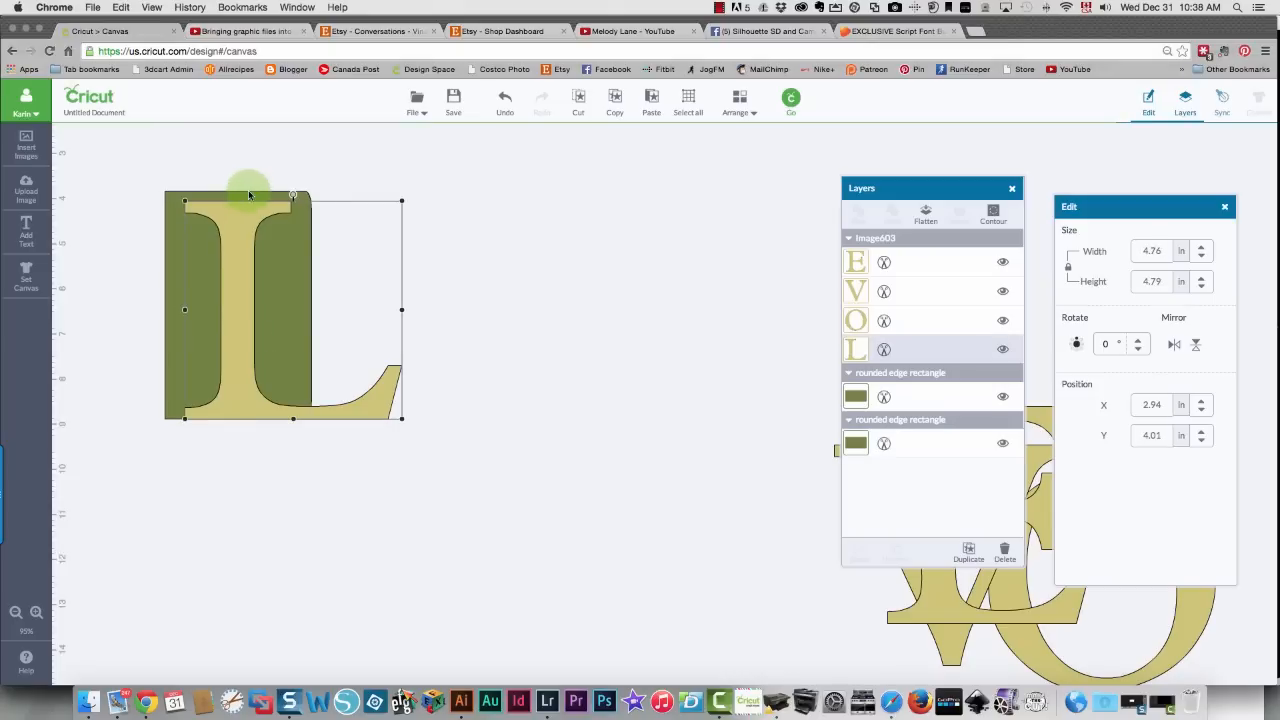
{"action": "left_click_drag", "start_coordinate": [240, 284], "coordinate": [304, 282]}
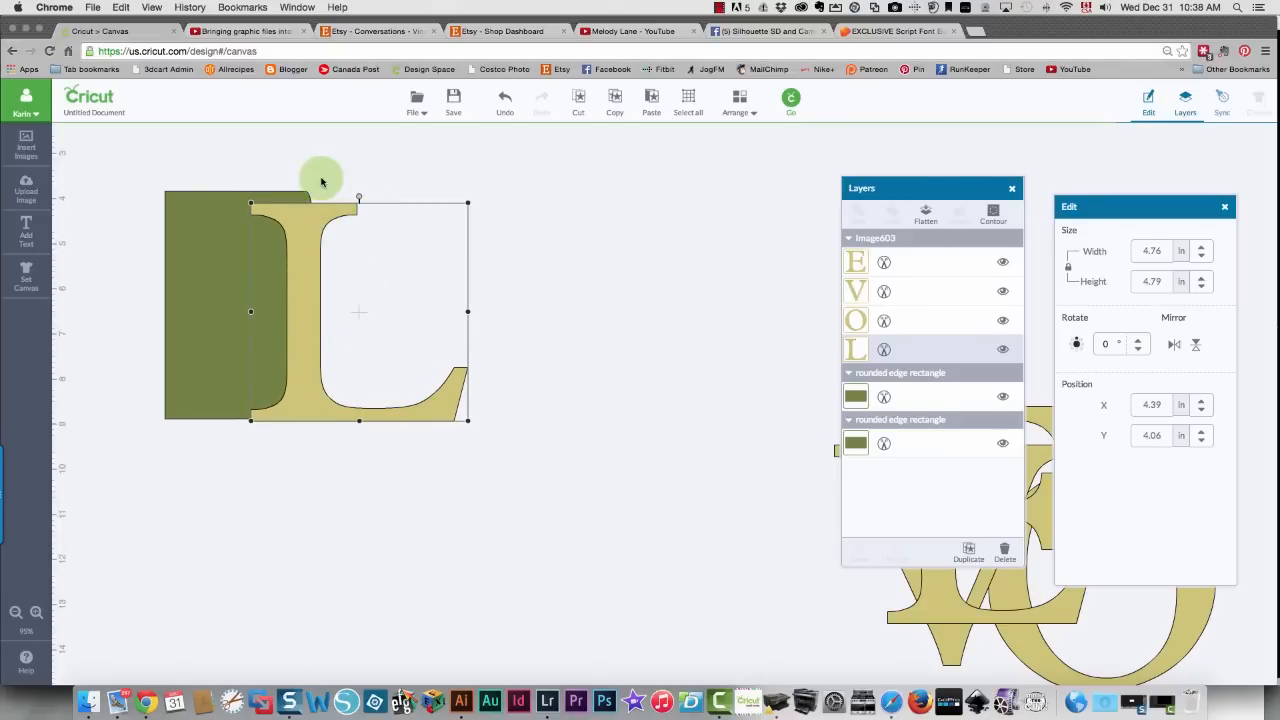
{"action": "left_click_drag", "start_coordinate": [339, 213], "coordinate": [339, 201]}
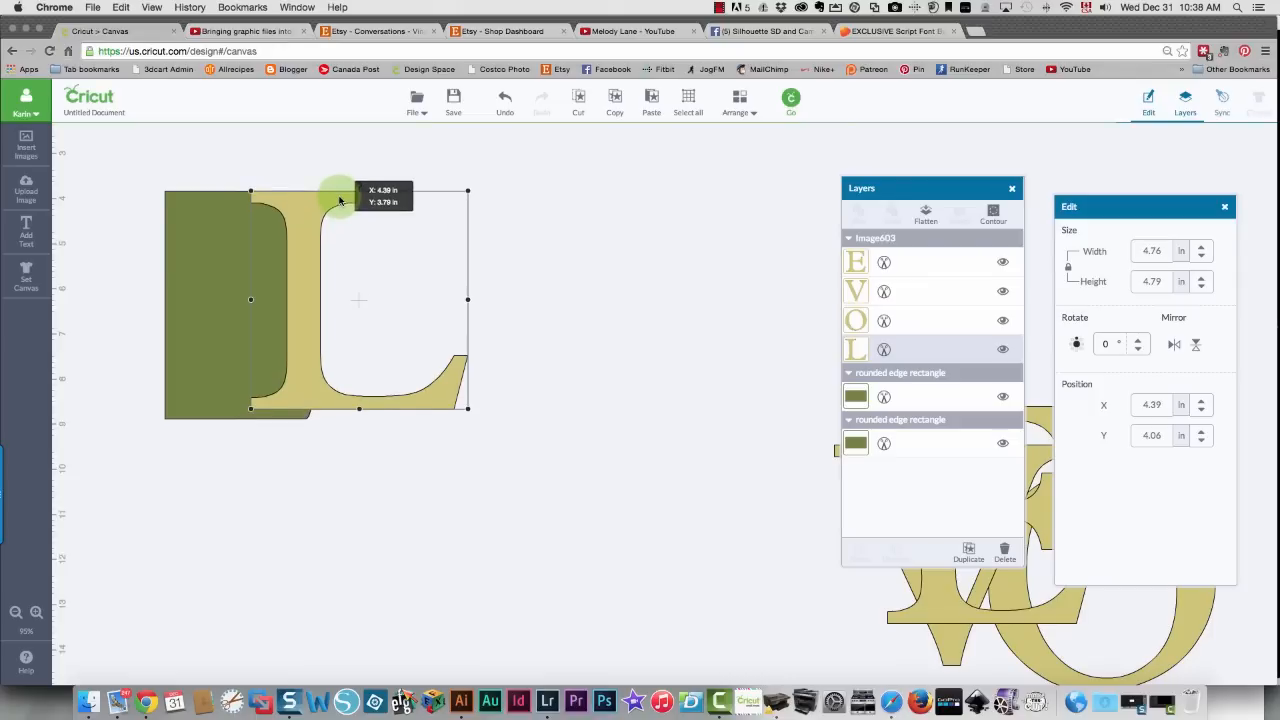
Stretch the letter L to 5 in high and narrow it to 4.37 in wide
{"action": "left_click_drag", "start_coordinate": [358, 410], "coordinate": [358, 420]}
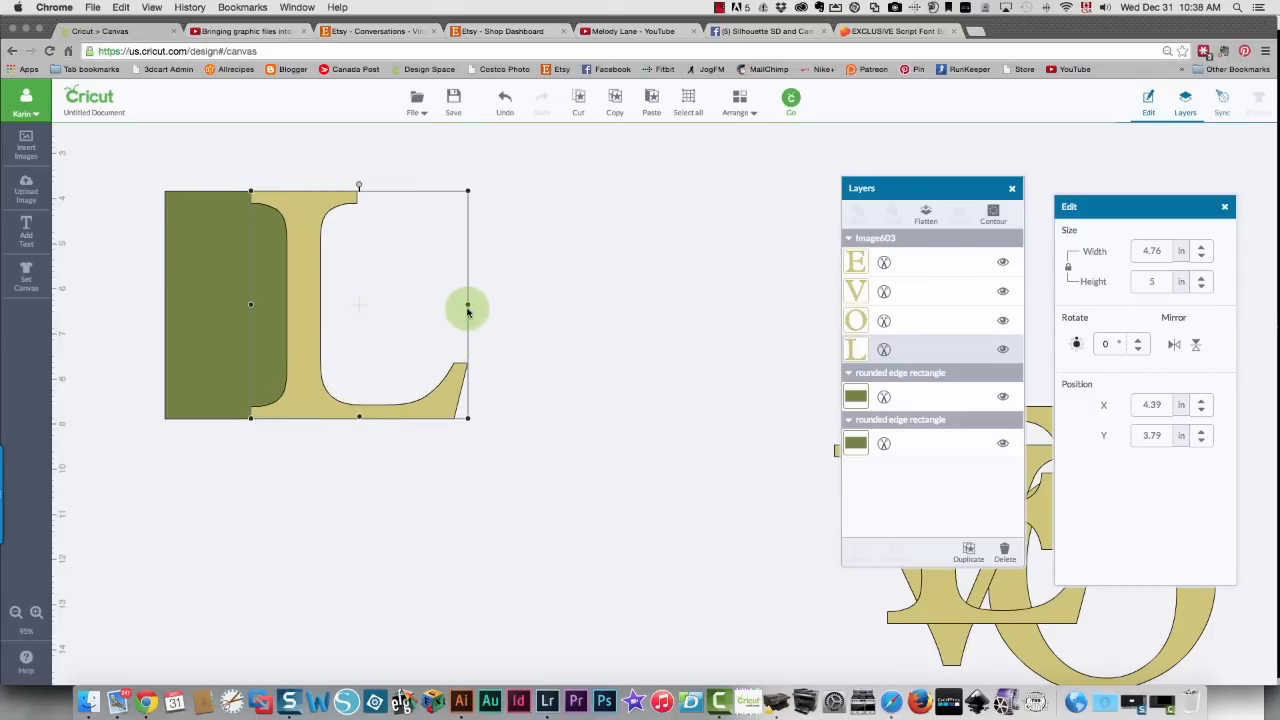
{"action": "mouse_move", "coordinate": [466, 304]}
{"action": "left_mouse_down"}
{"action": "mouse_move", "coordinate": [402, 307]}
{"action": "mouse_move", "coordinate": [449, 310]}
{"action": "left_mouse_up"}
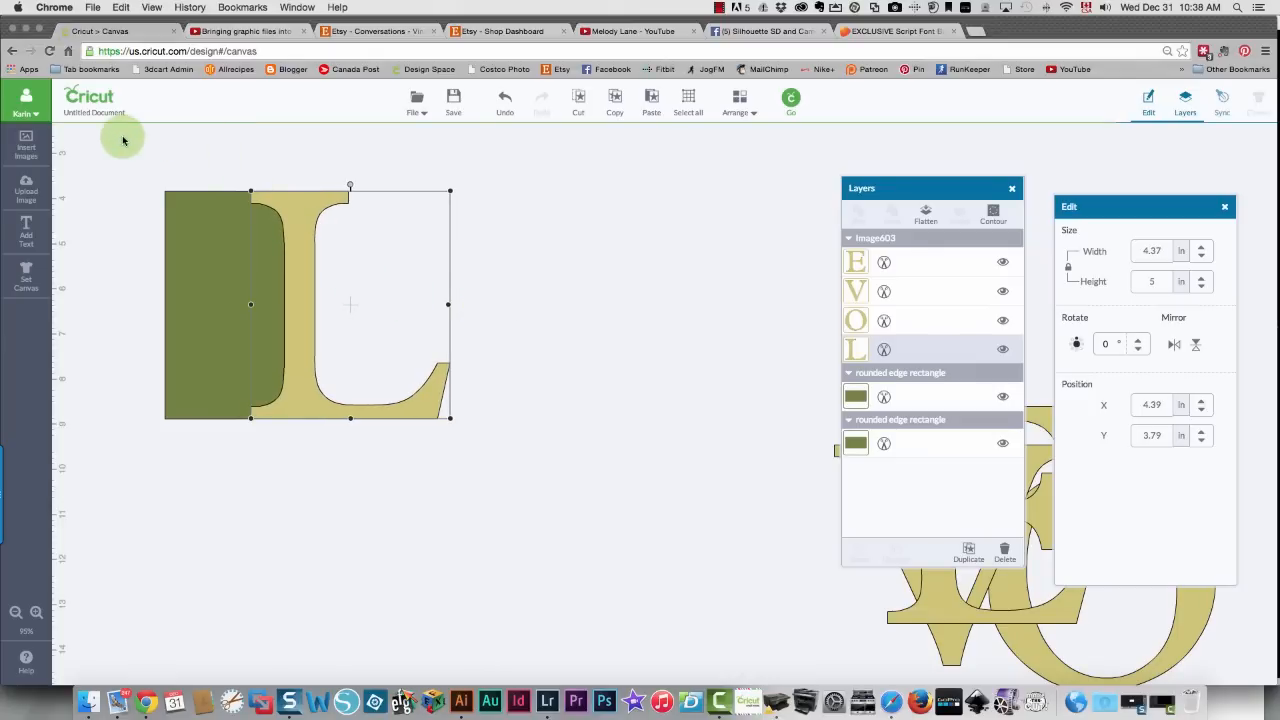
Try welding the letter L to the green rectangle behind it, and undo the weld
{"action": "left_click_drag", "start_coordinate": [105, 151], "coordinate": [509, 491]}
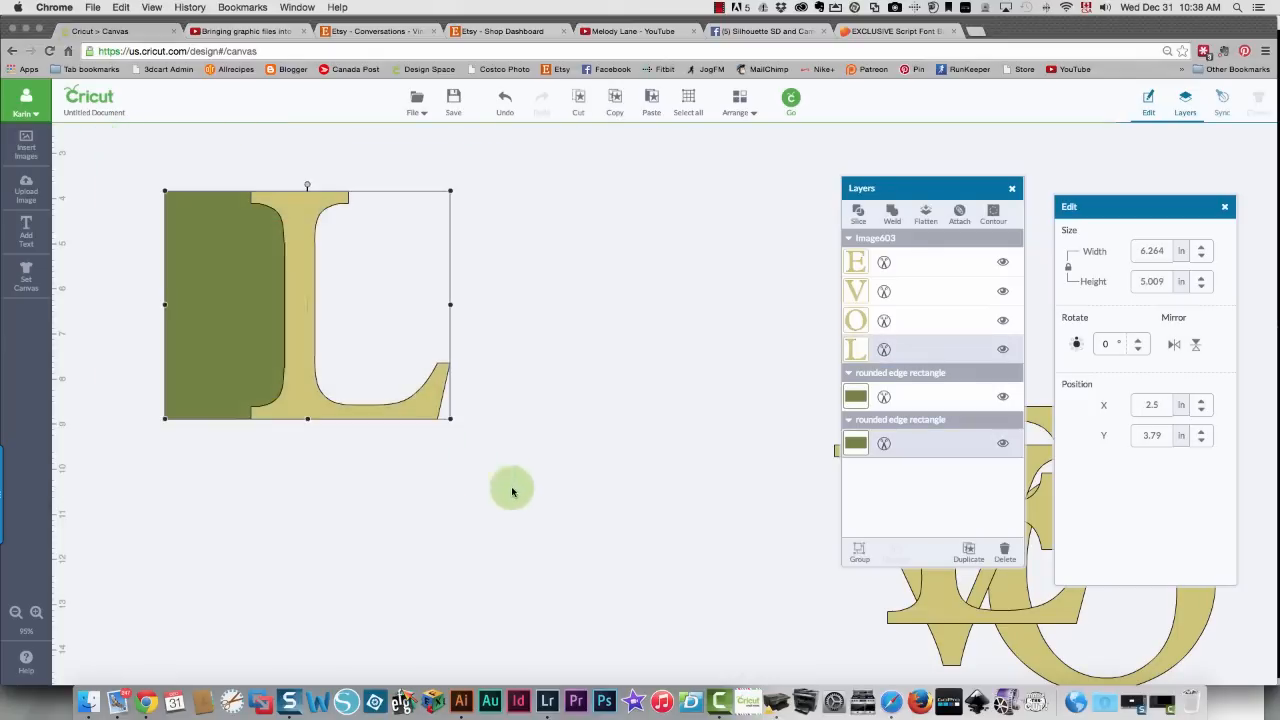
{"action": "right_click", "coordinate": [251, 331]}
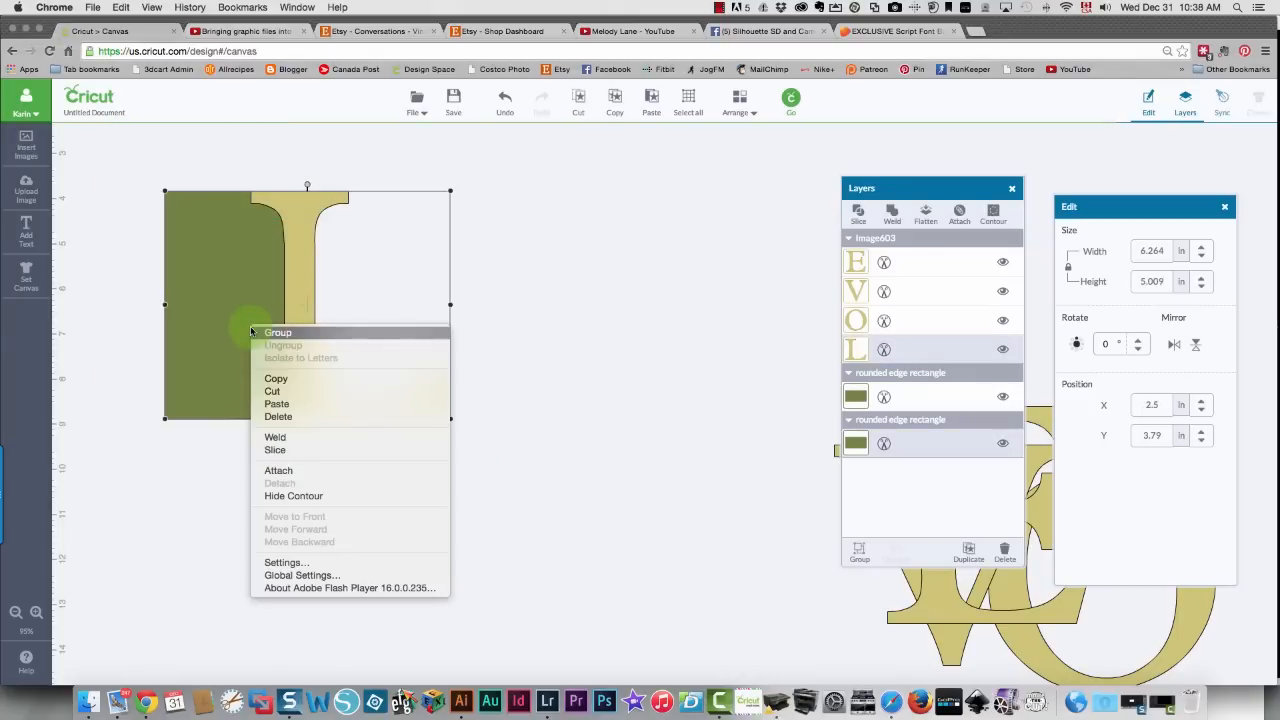
{"action": "left_click", "coordinate": [295, 441]}
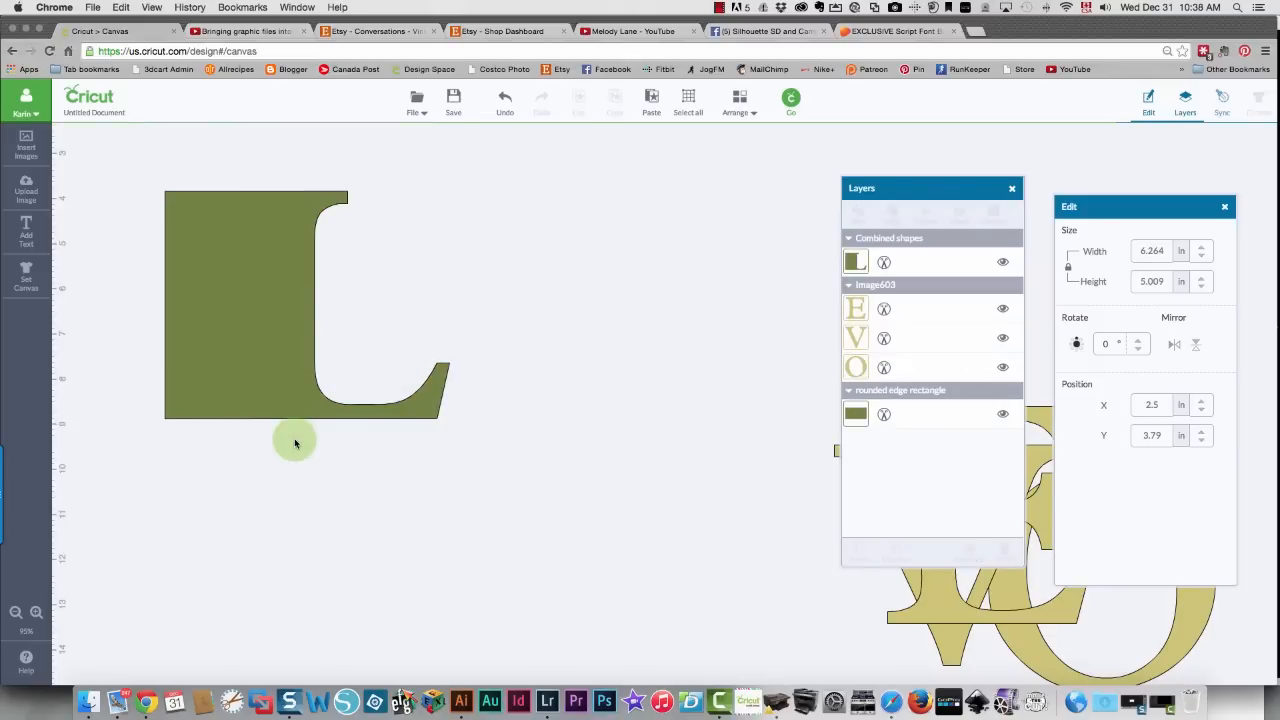
{"action": "left_click", "coordinate": [507, 102]}
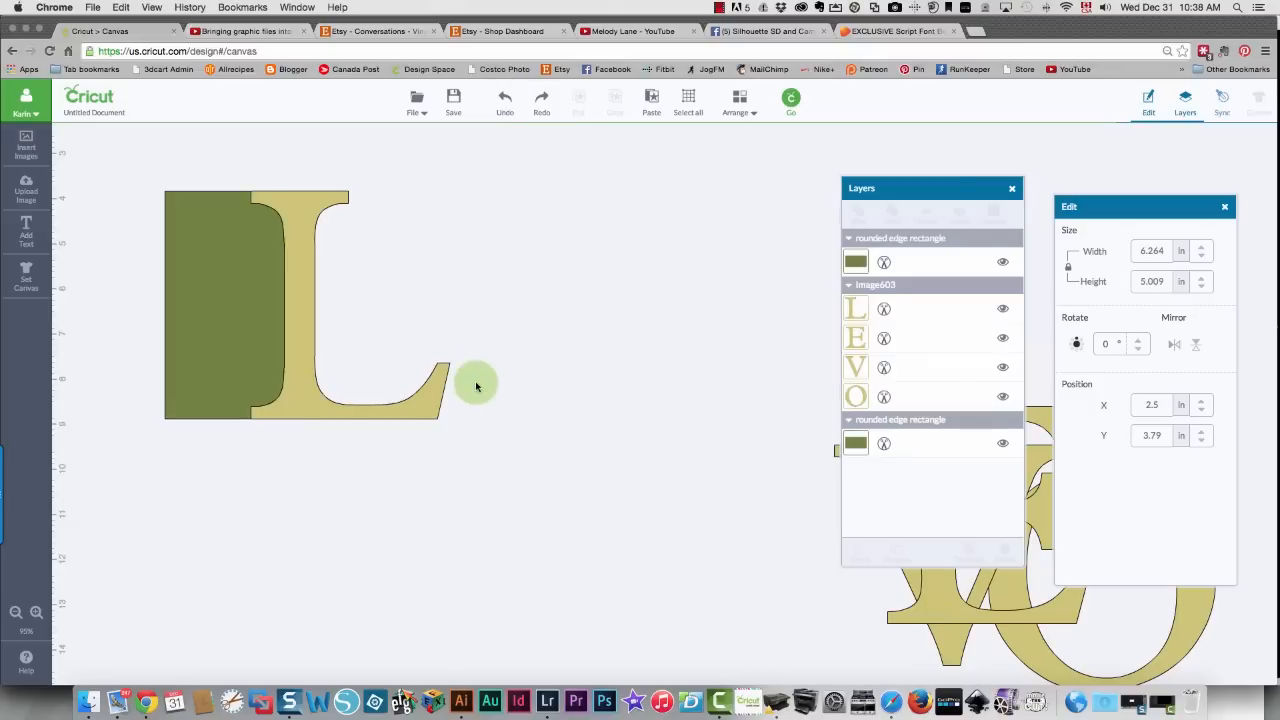
Move the letter L off the green rectangle to about X 6.62 in, Y 3.87 in
{"action": "right_click", "coordinate": [296, 266]}
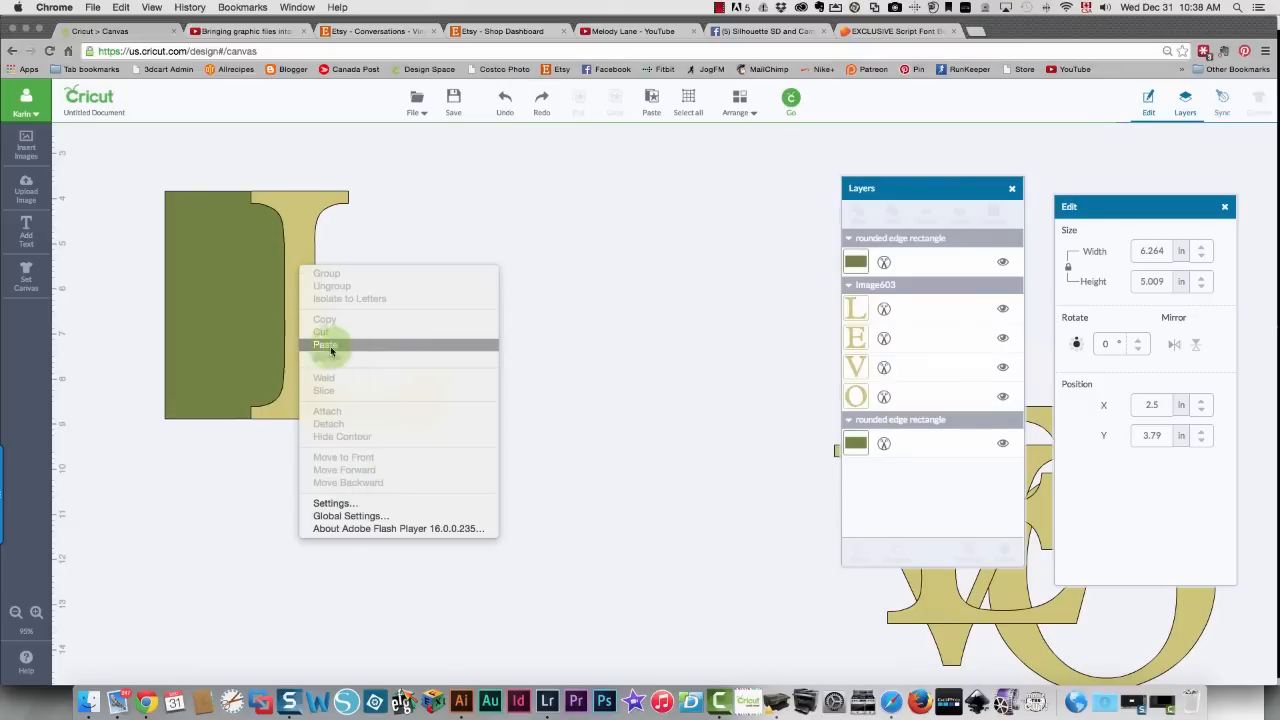
{"action": "left_click", "coordinate": [214, 480]}
{"action": "left_click_drag", "start_coordinate": [309, 306], "coordinate": [406, 309]}
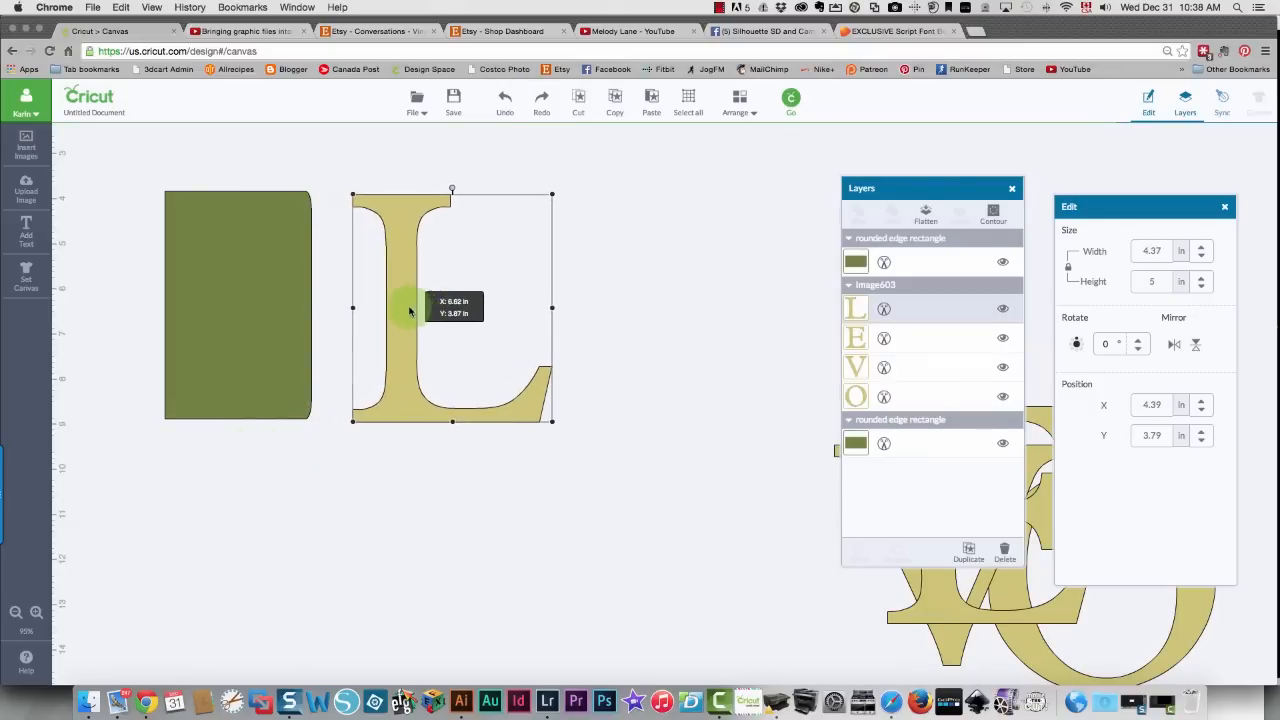
{"action": "right_click", "coordinate": [407, 326]}
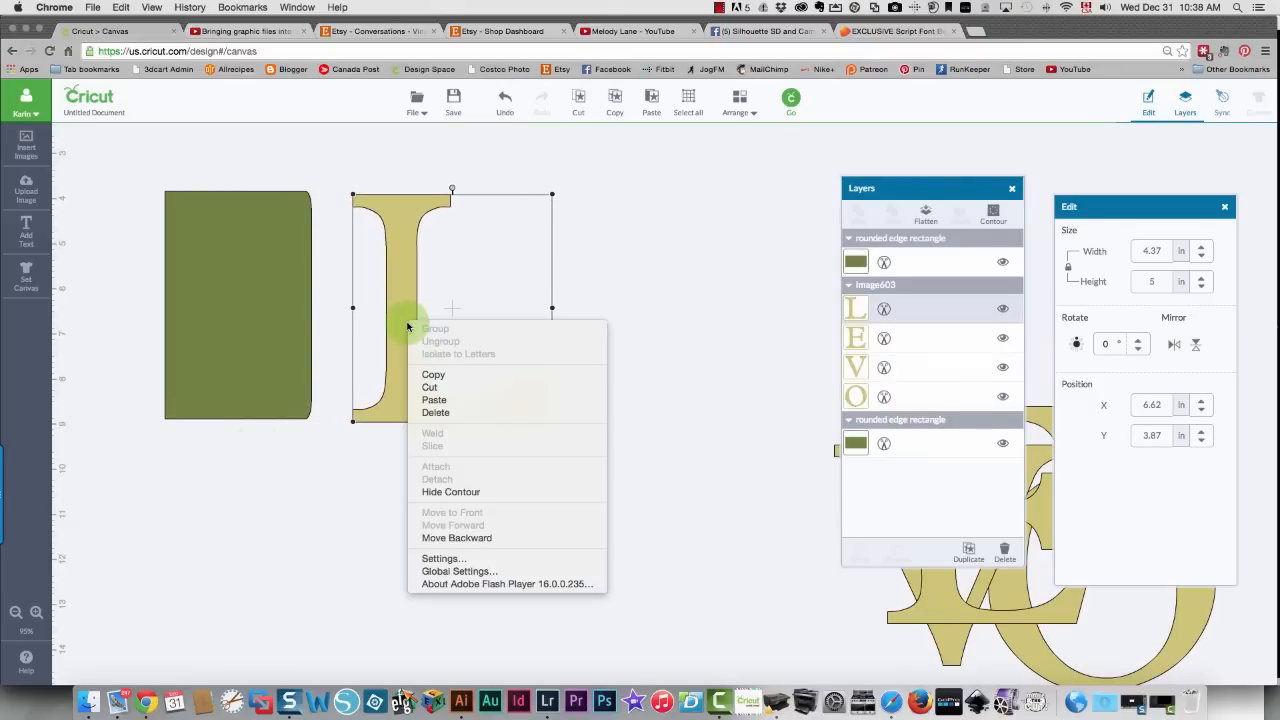
{"action": "left_click", "coordinate": [448, 386]}
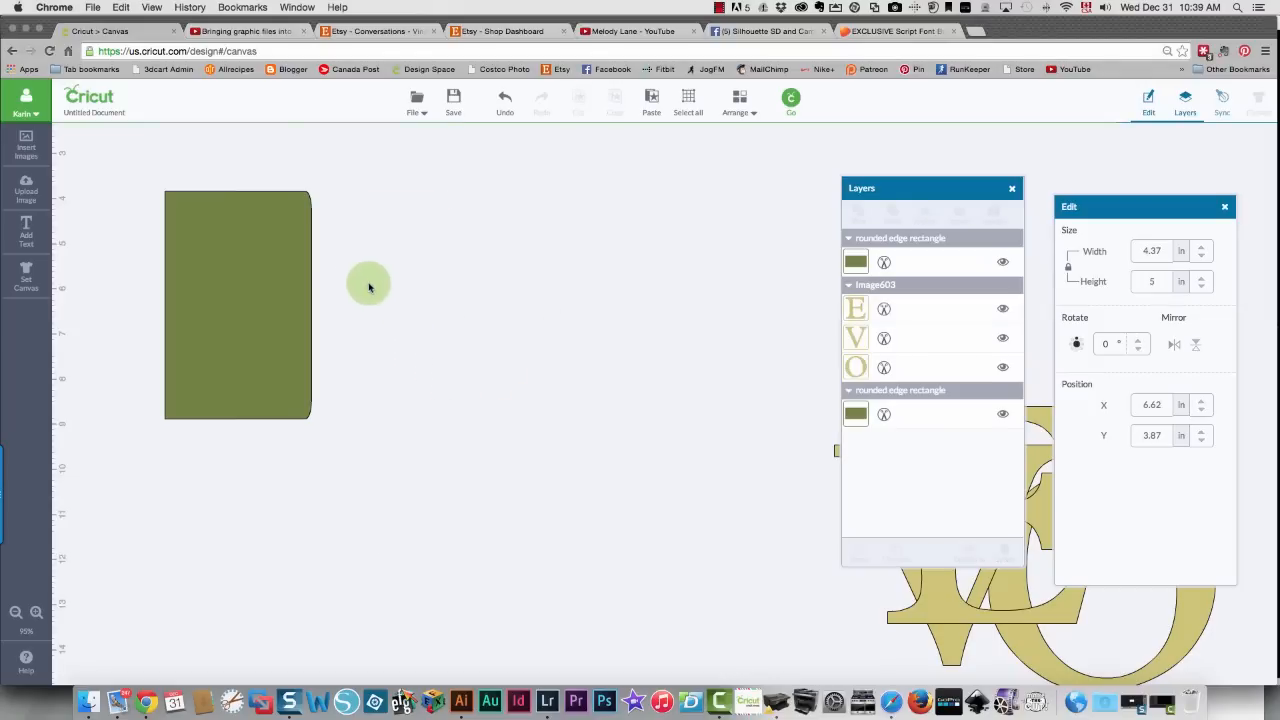
{"action": "left_click", "coordinate": [505, 100]}
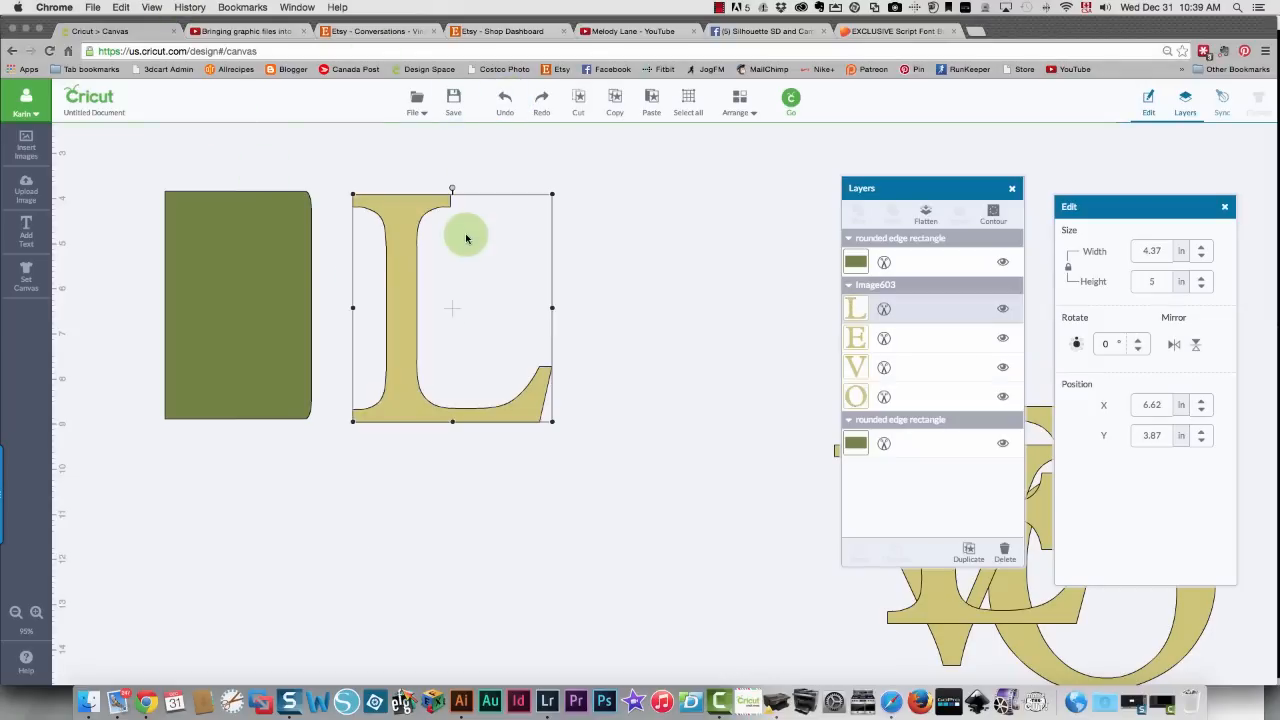
Copy and paste the letter L, and place one of the two Ls in the empty area below the green rectangle
{"action": "right_click", "coordinate": [405, 240]}
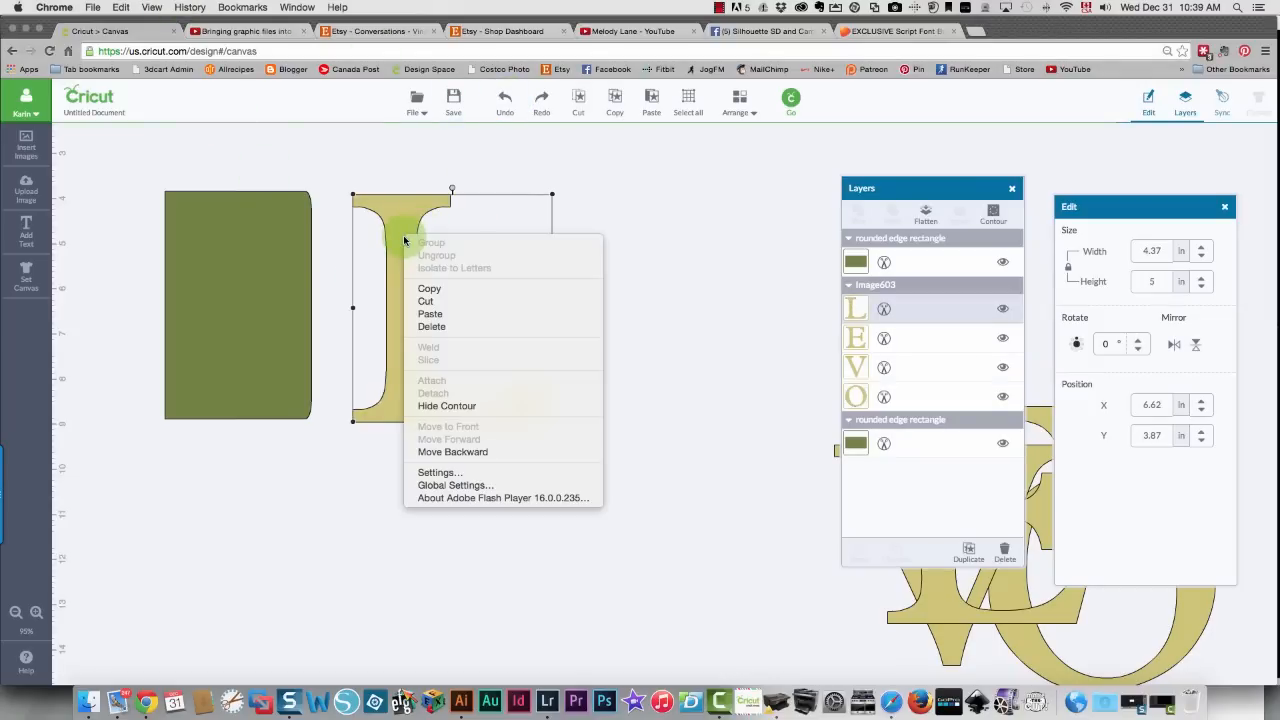
{"action": "left_click", "coordinate": [437, 289]}
{"action": "right_click", "coordinate": [396, 286]}
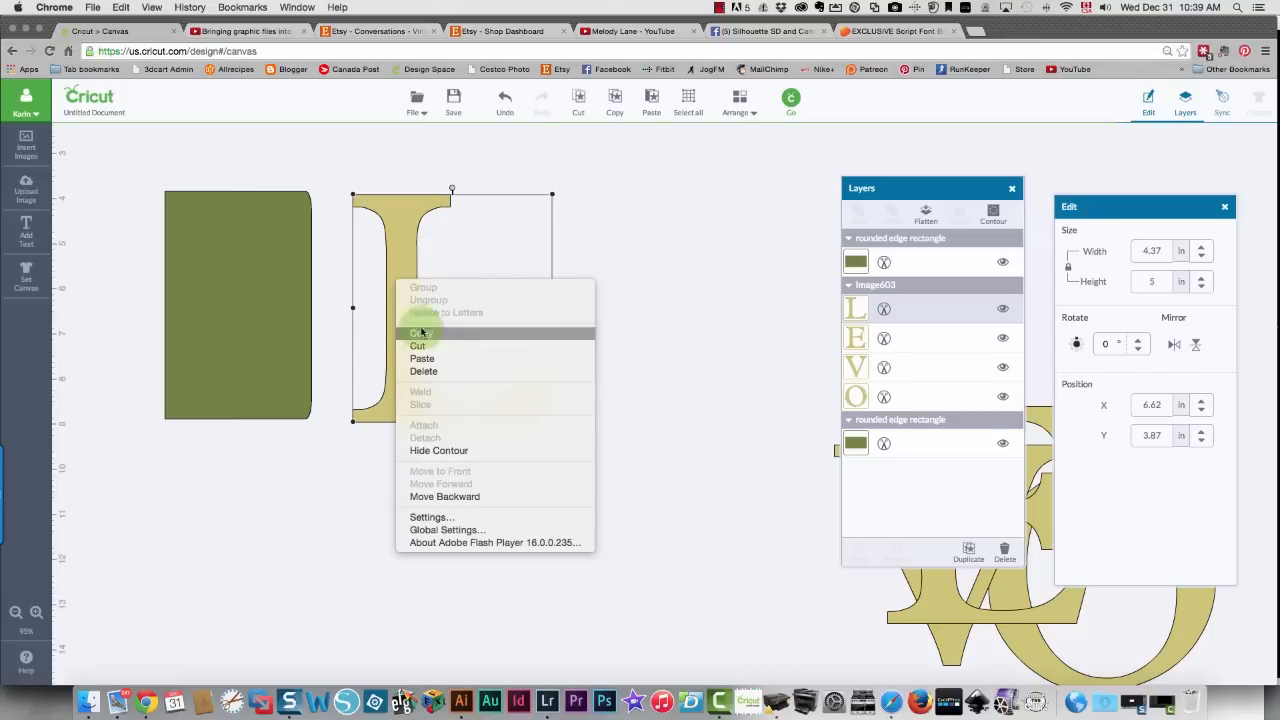
{"action": "left_click", "coordinate": [423, 359]}
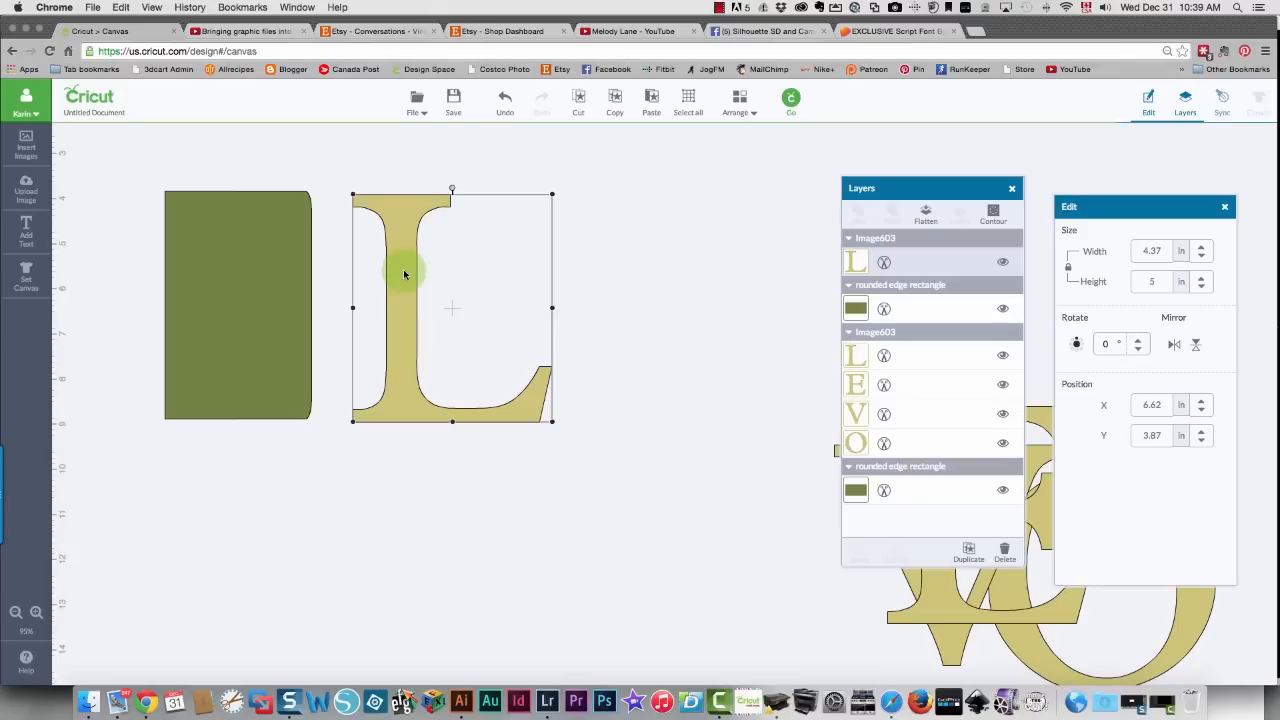
{"action": "left_click_drag", "start_coordinate": [408, 276], "coordinate": [315, 535]}
{"action": "mouse_move", "coordinate": [408, 282]}
{"action": "left_mouse_down"}
{"action": "mouse_move", "coordinate": [279, 271]}
{"action": "mouse_move", "coordinate": [407, 278]}
{"action": "left_mouse_up"}
Narrow the green rectangle to 1.72 in and place the upper L over its right part at about X 2.88 in, Y 3.79 in
{"action": "left_click", "coordinate": [285, 289]}
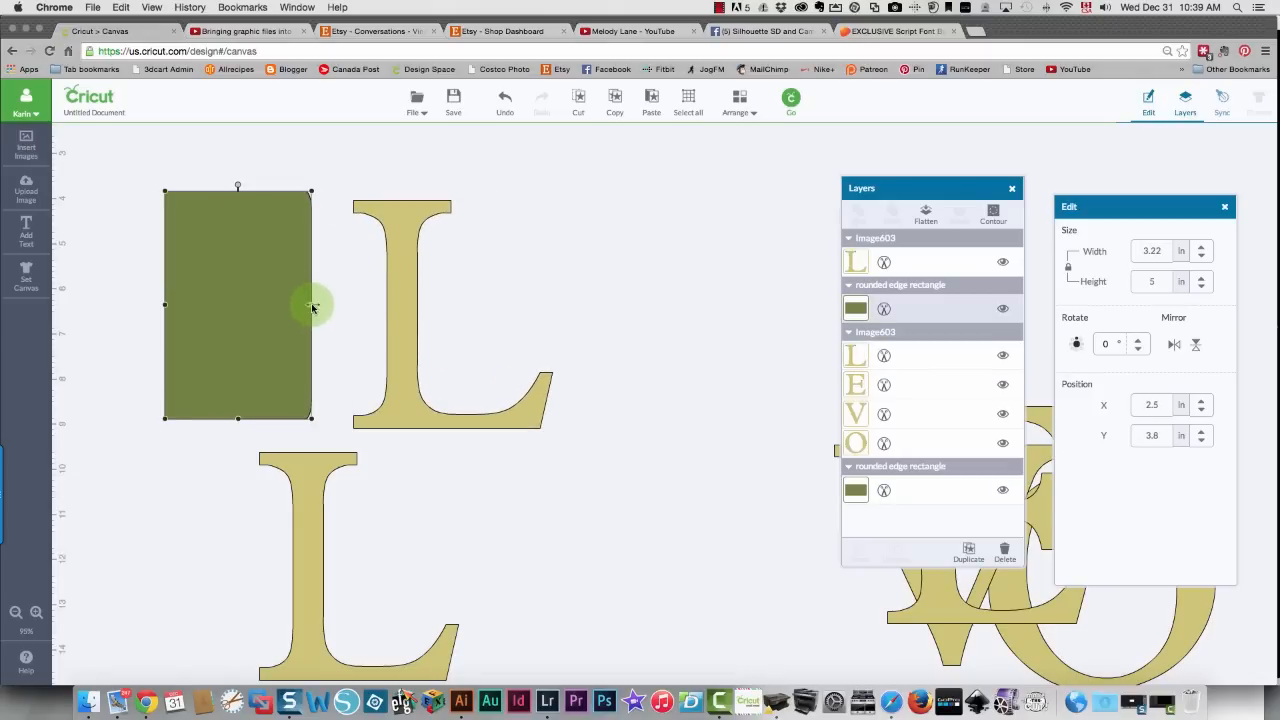
{"action": "left_click_drag", "start_coordinate": [312, 305], "coordinate": [243, 304]}
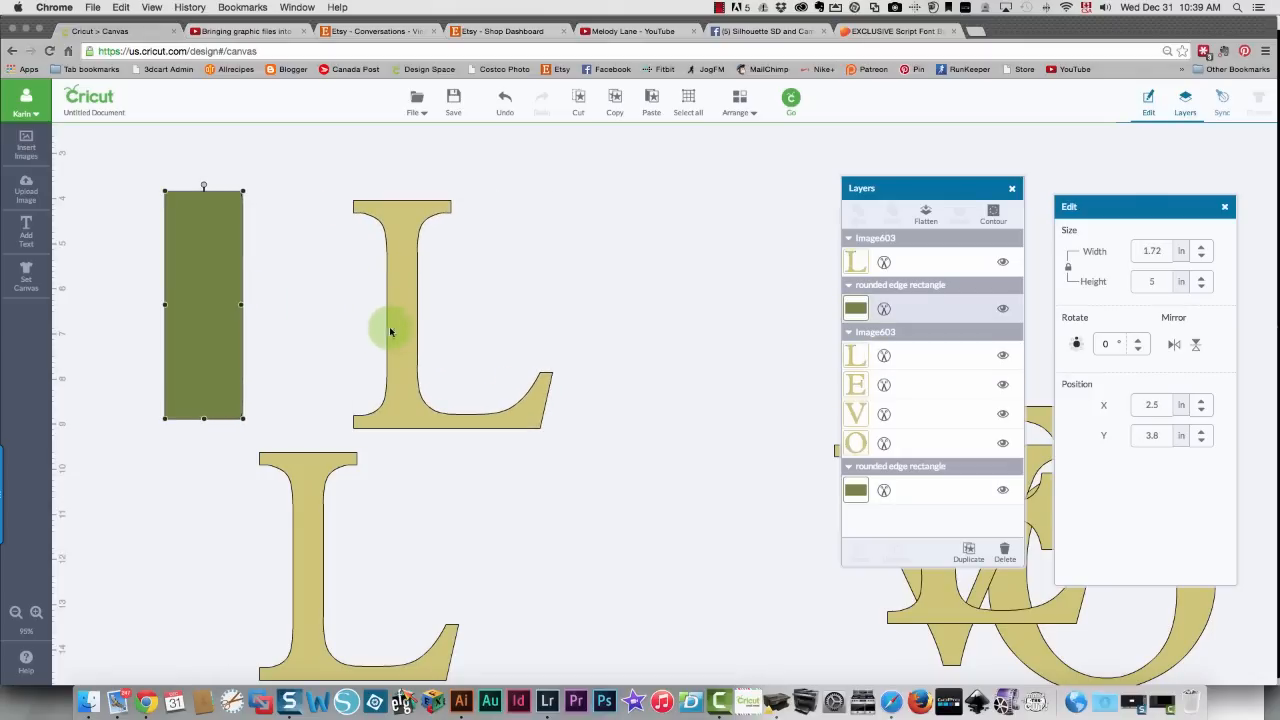
{"action": "left_click_drag", "start_coordinate": [389, 326], "coordinate": [230, 330]}
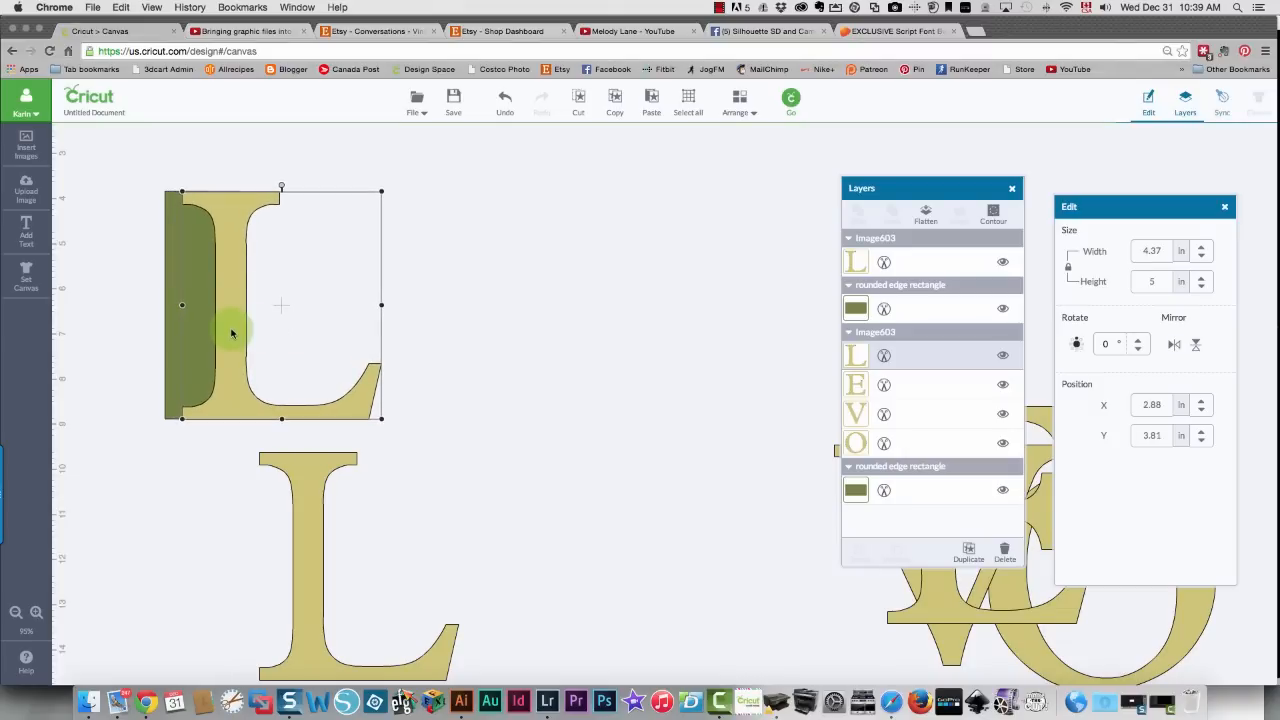
{"action": "left_click_drag", "start_coordinate": [304, 233], "coordinate": [240, 226]}
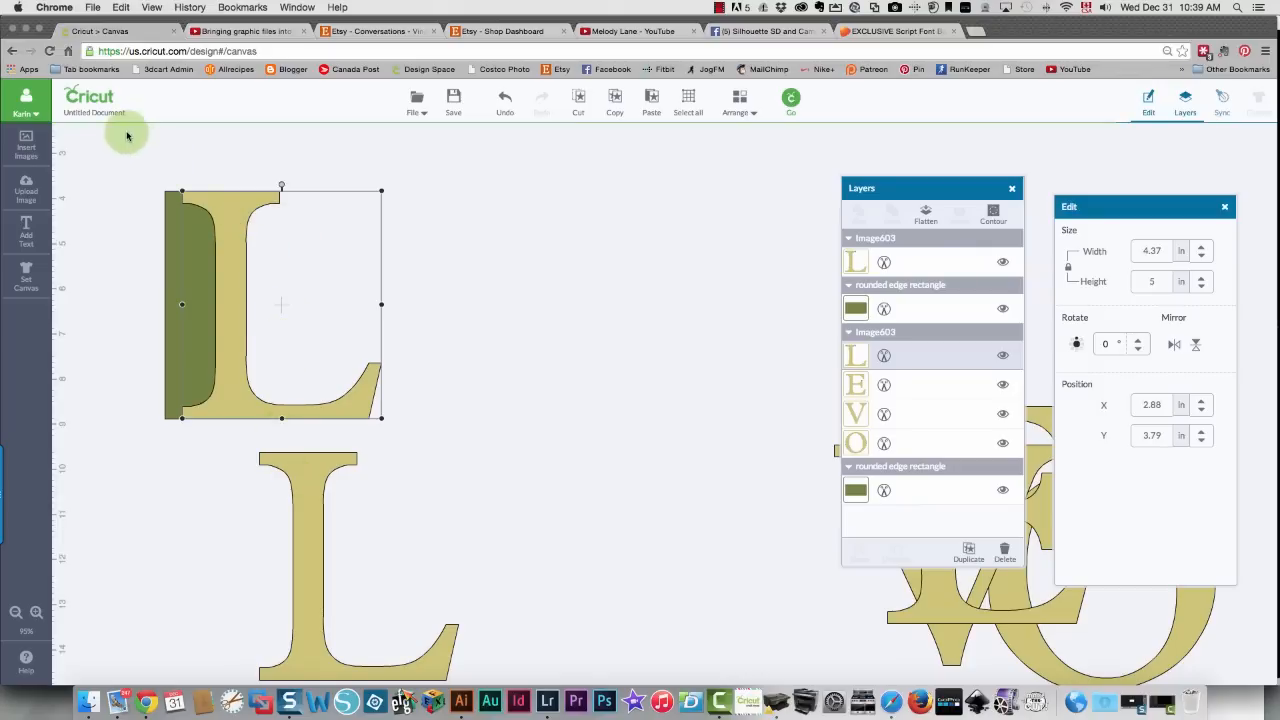
Weld the upper letter L and the narrowed green rectangle into one shape
{"action": "left_click_drag", "start_coordinate": [104, 149], "coordinate": [443, 440]}
{"action": "right_click", "coordinate": [186, 278]}
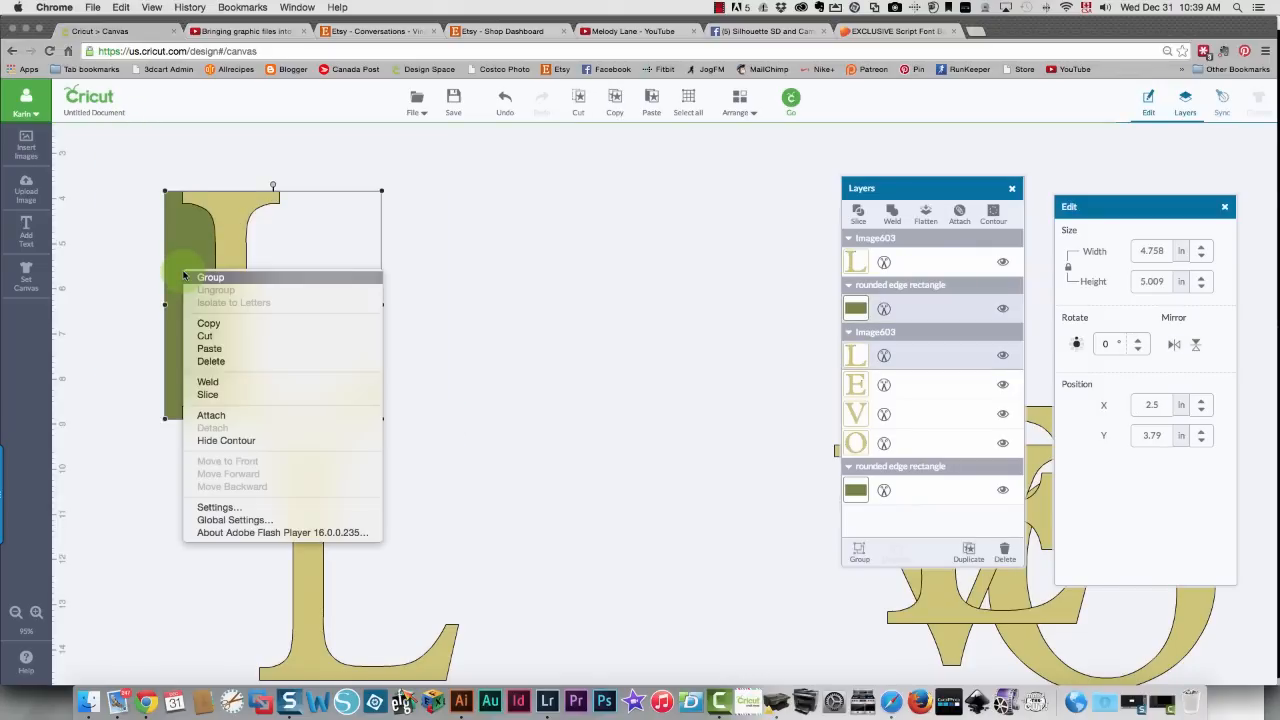
{"action": "left_click", "coordinate": [236, 383]}
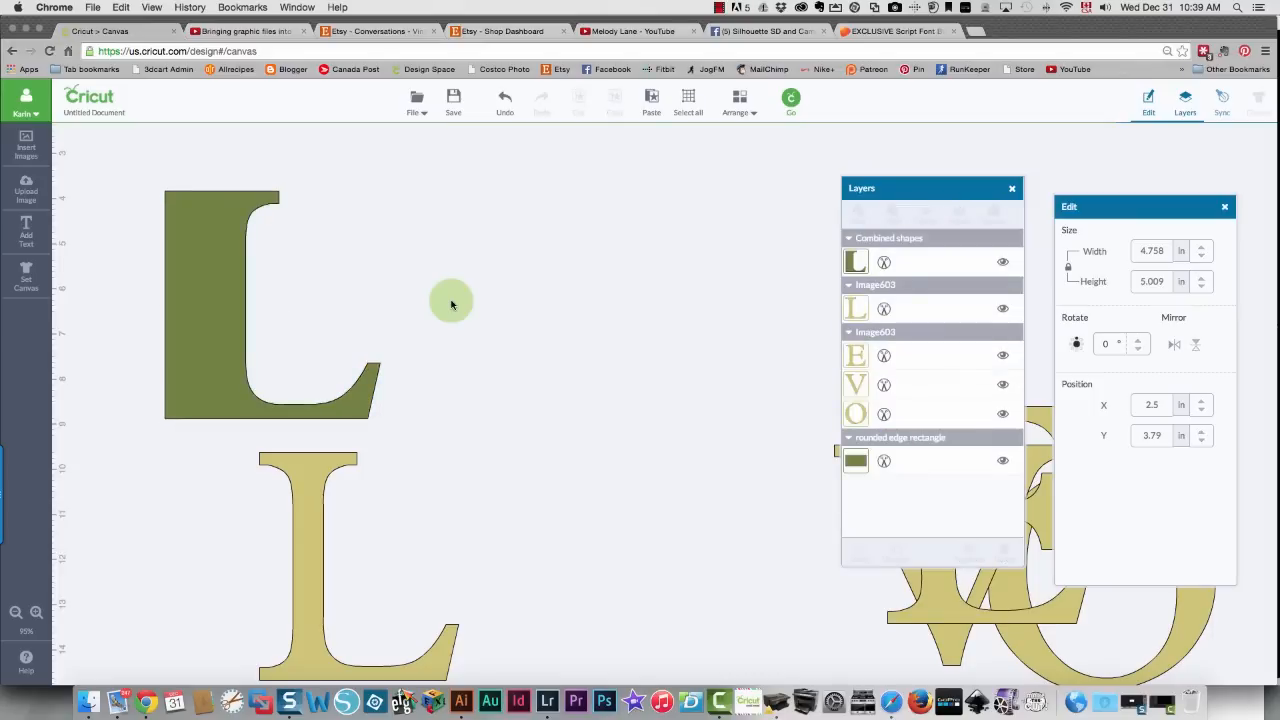
Move the spare gold L onto the welded shape, bring it forward, and align it at about X 2.87 in, Y 3.76 in
{"action": "left_click_drag", "start_coordinate": [293, 522], "coordinate": [222, 279]}
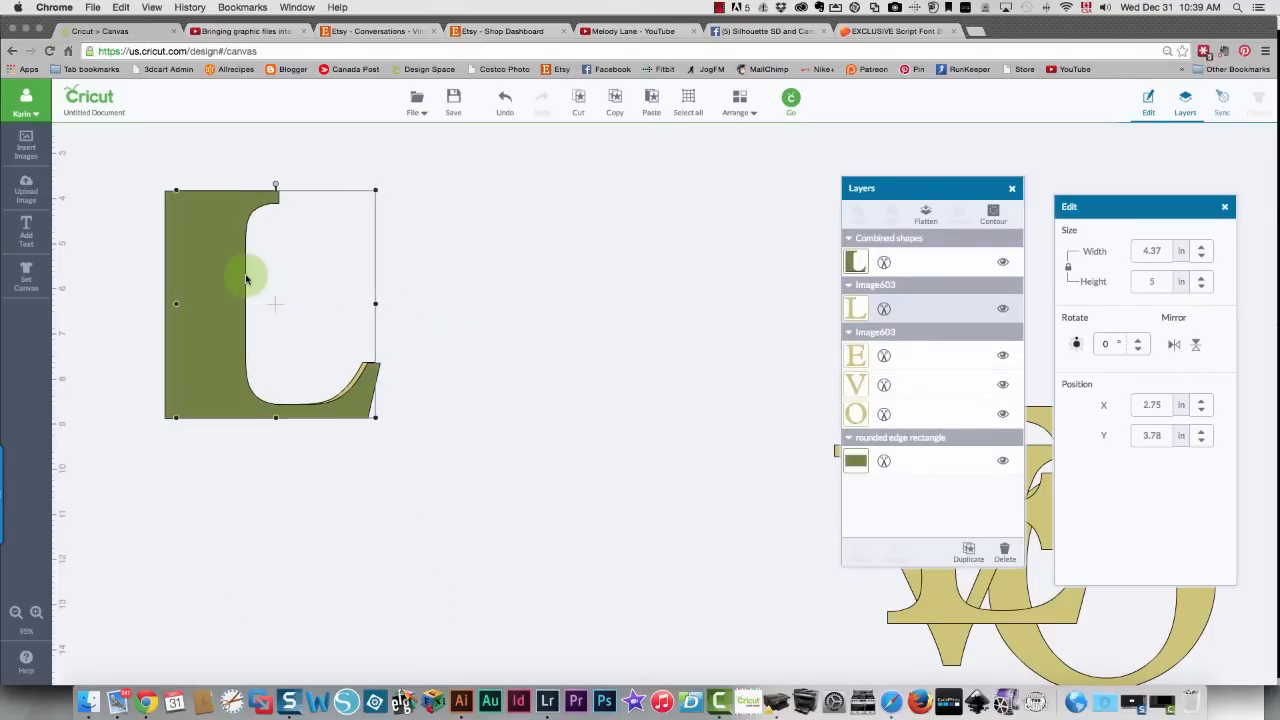
{"action": "left_click", "coordinate": [738, 100]}
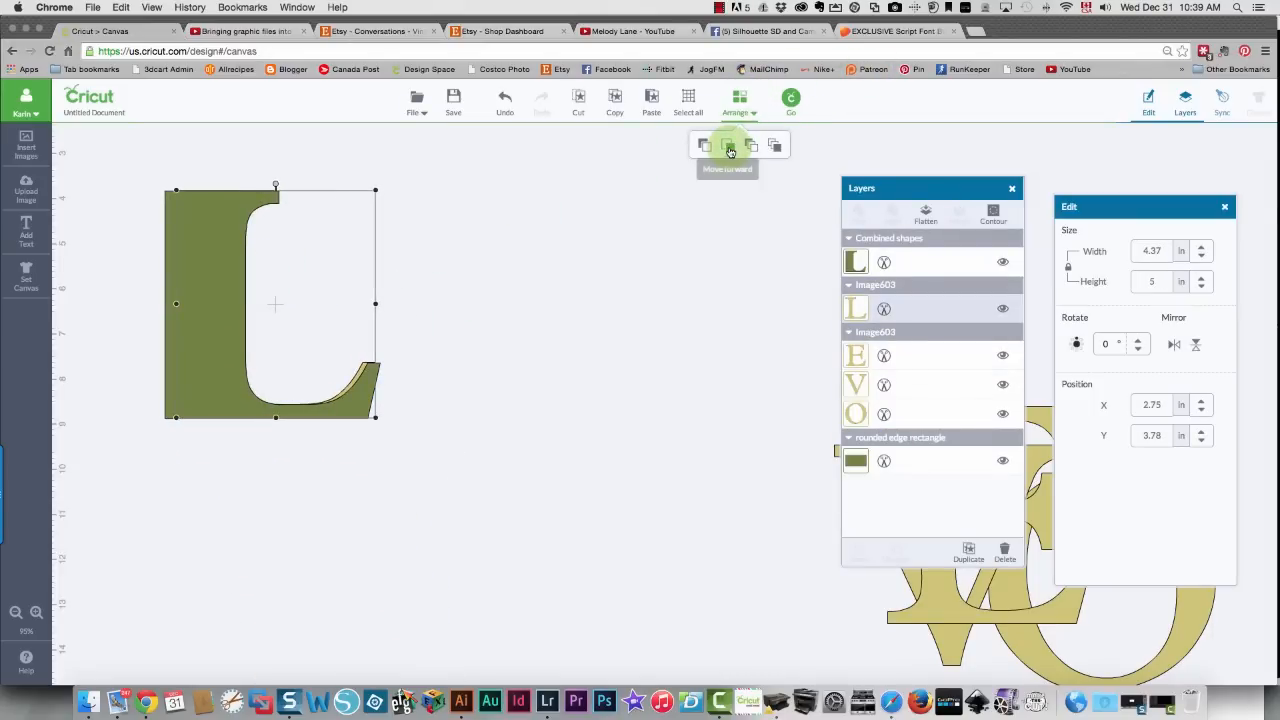
{"action": "left_click", "coordinate": [731, 140]}
{"action": "left_click_drag", "start_coordinate": [226, 291], "coordinate": [232, 291]}
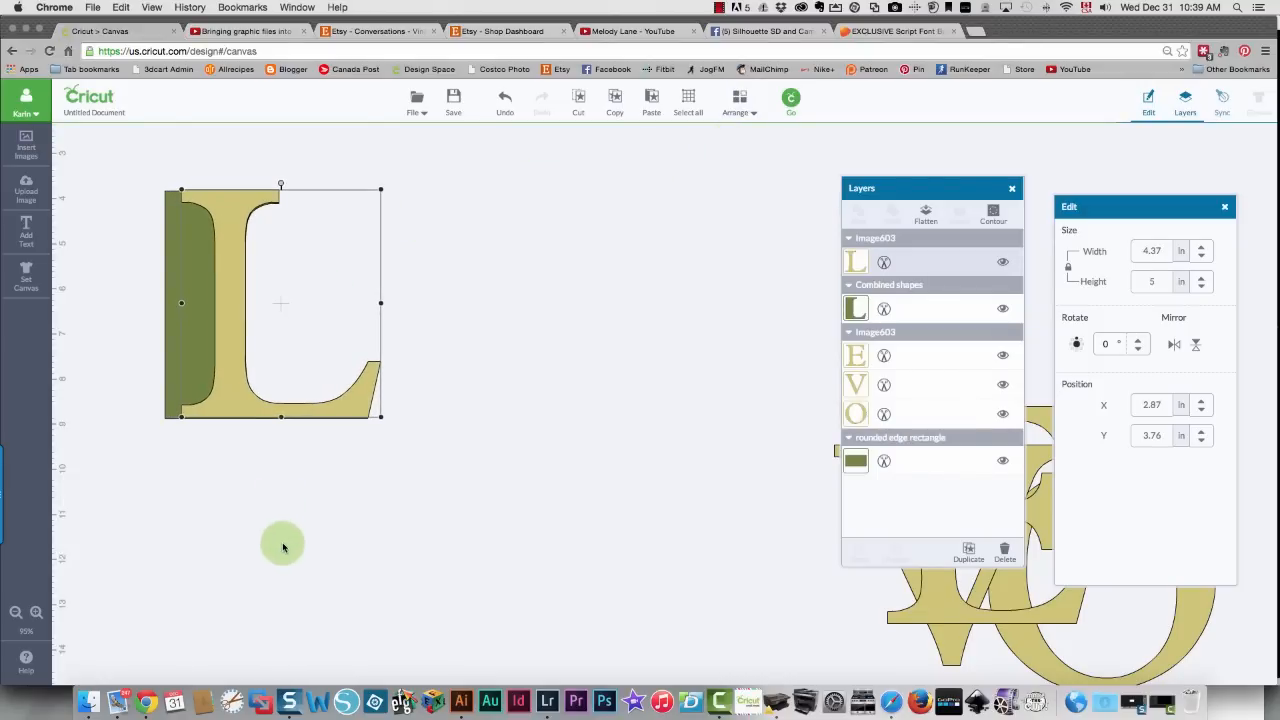
{"action": "left_click", "coordinate": [283, 547]}
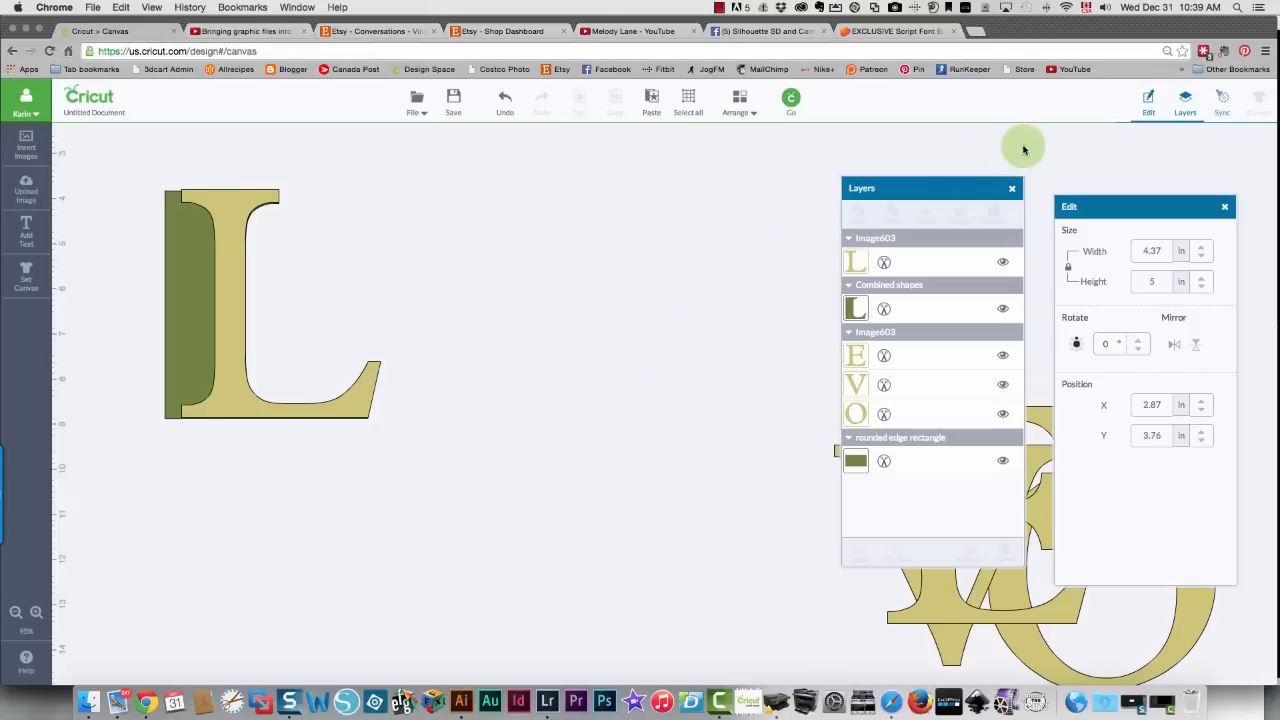
Place the remaining green rectangle below the finished L at about X 2.53 in, Y 9.19 in
{"action": "left_click_drag", "start_coordinate": [977, 191], "coordinate": [740, 176]}
{"action": "left_click_drag", "start_coordinate": [909, 363], "coordinate": [250, 465]}
{"action": "left_click_drag", "start_coordinate": [680, 166], "coordinate": [881, 160]}
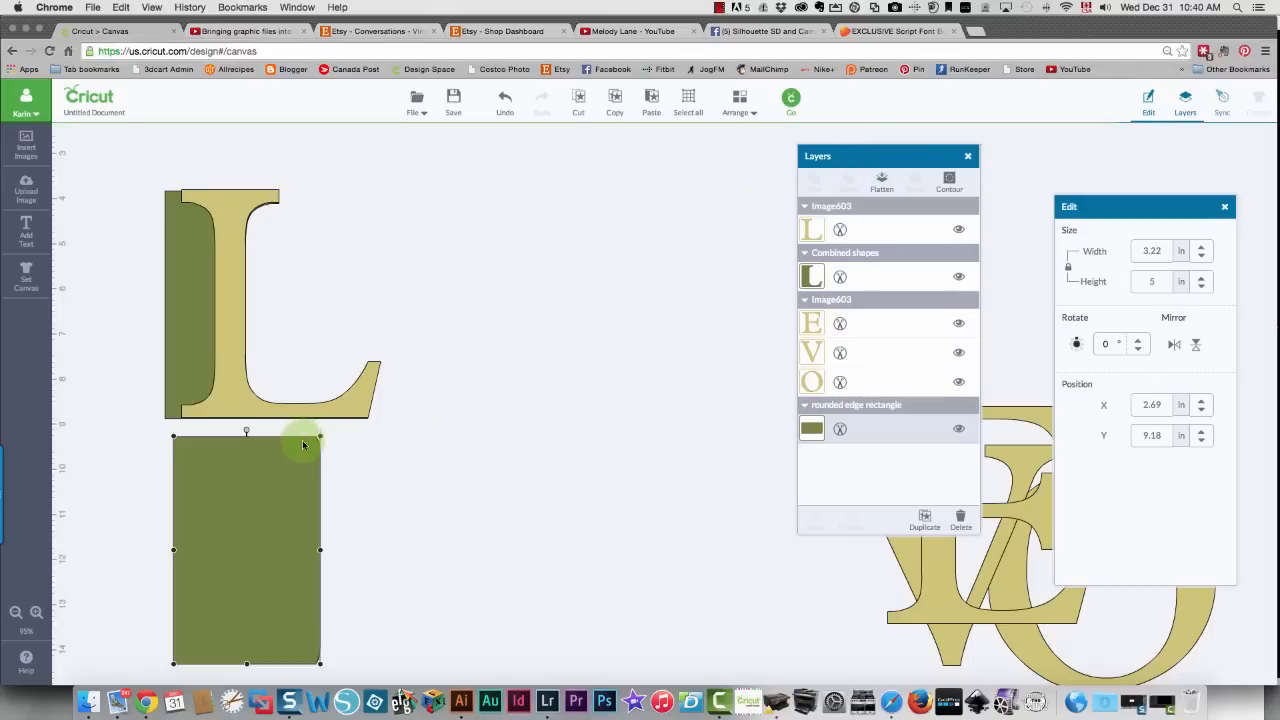
{"action": "left_click_drag", "start_coordinate": [268, 503], "coordinate": [258, 501]}
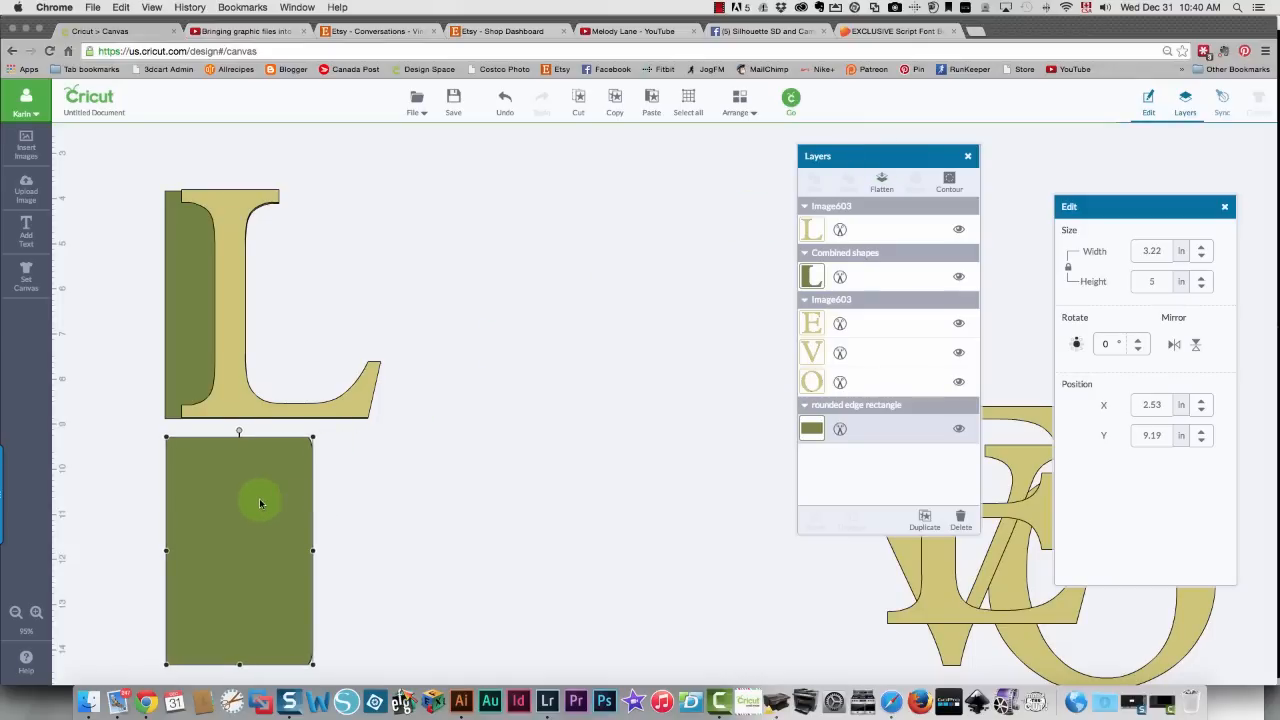
Copy and paste the green rectangle, and move the copy aside to about X 15.13 in, Y 2.98 in
{"action": "right_click", "coordinate": [260, 500]}
{"action": "left_click", "coordinate": [253, 490]}
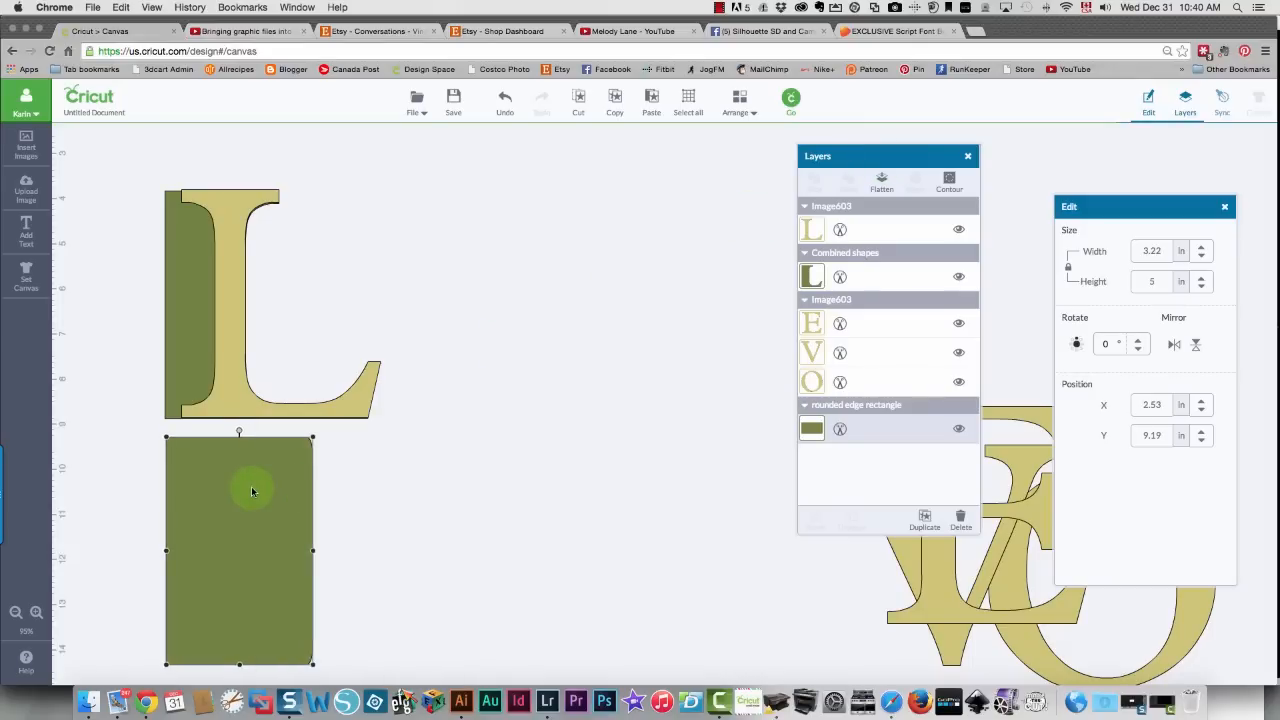
{"action": "right_click", "coordinate": [251, 491]}
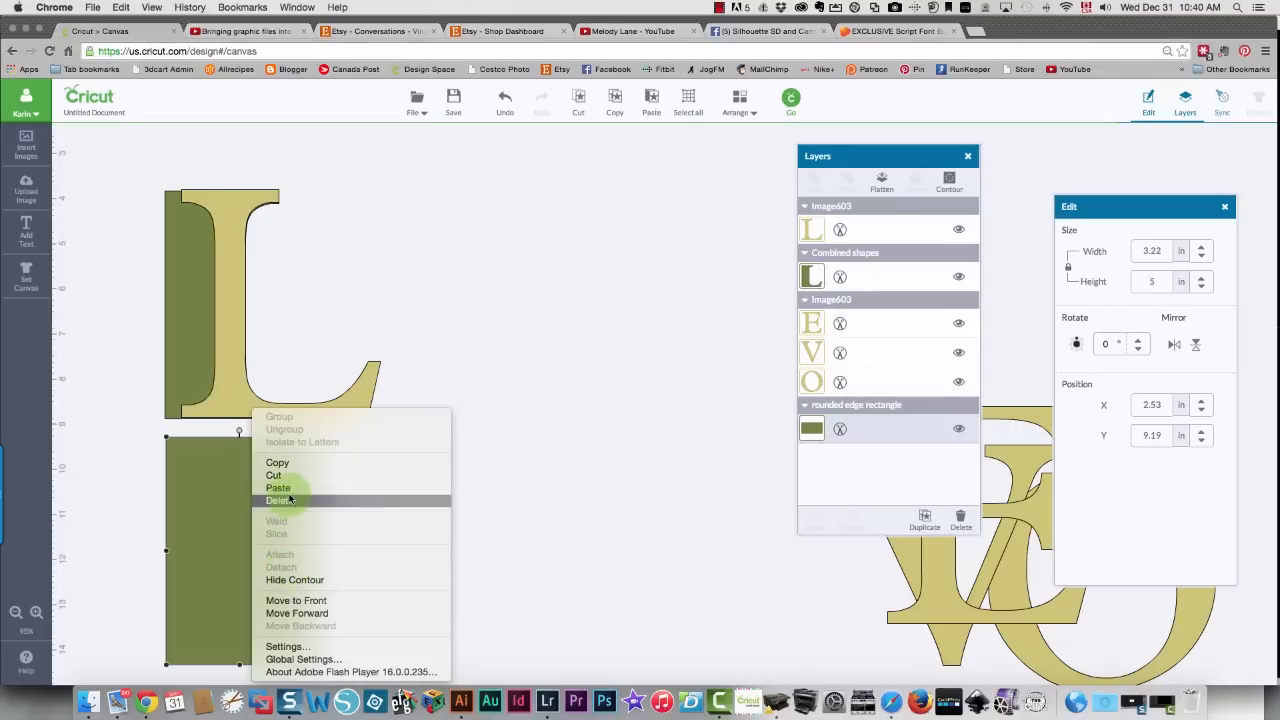
{"action": "left_click", "coordinate": [242, 525]}
{"action": "key", "text": "super+v"}
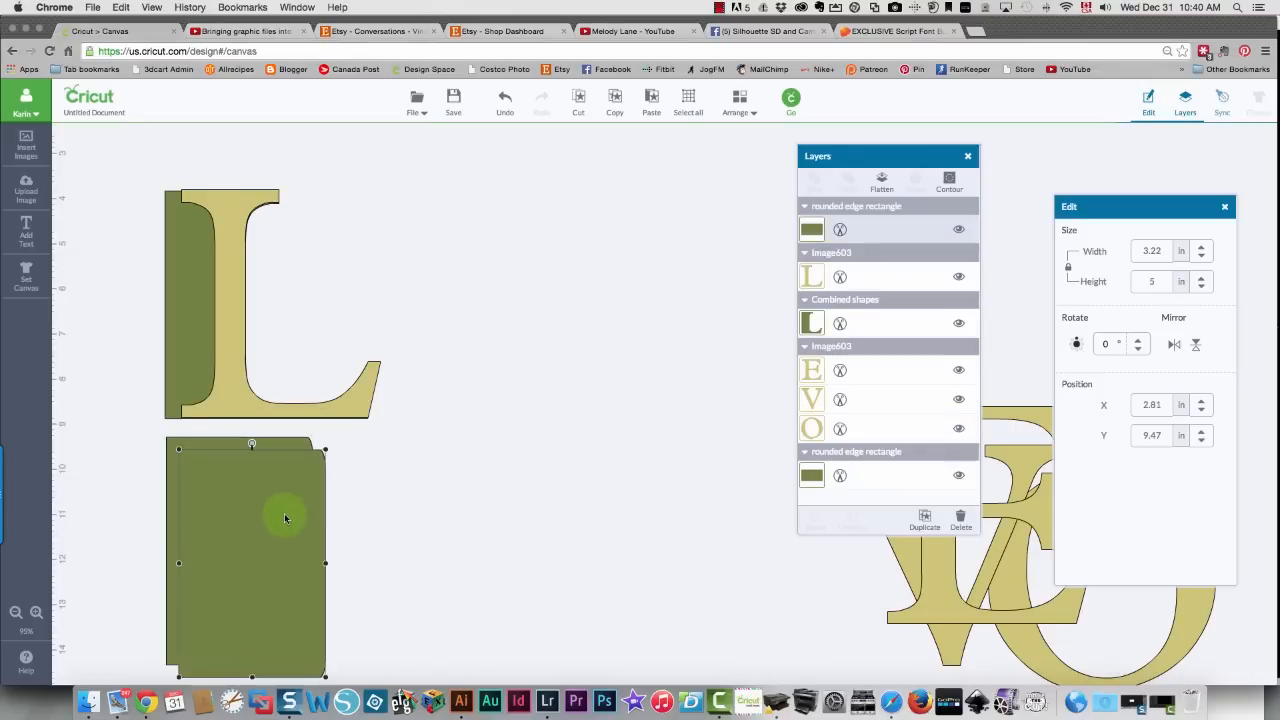
{"action": "left_click_drag", "start_coordinate": [274, 514], "coordinate": [816, 272]}
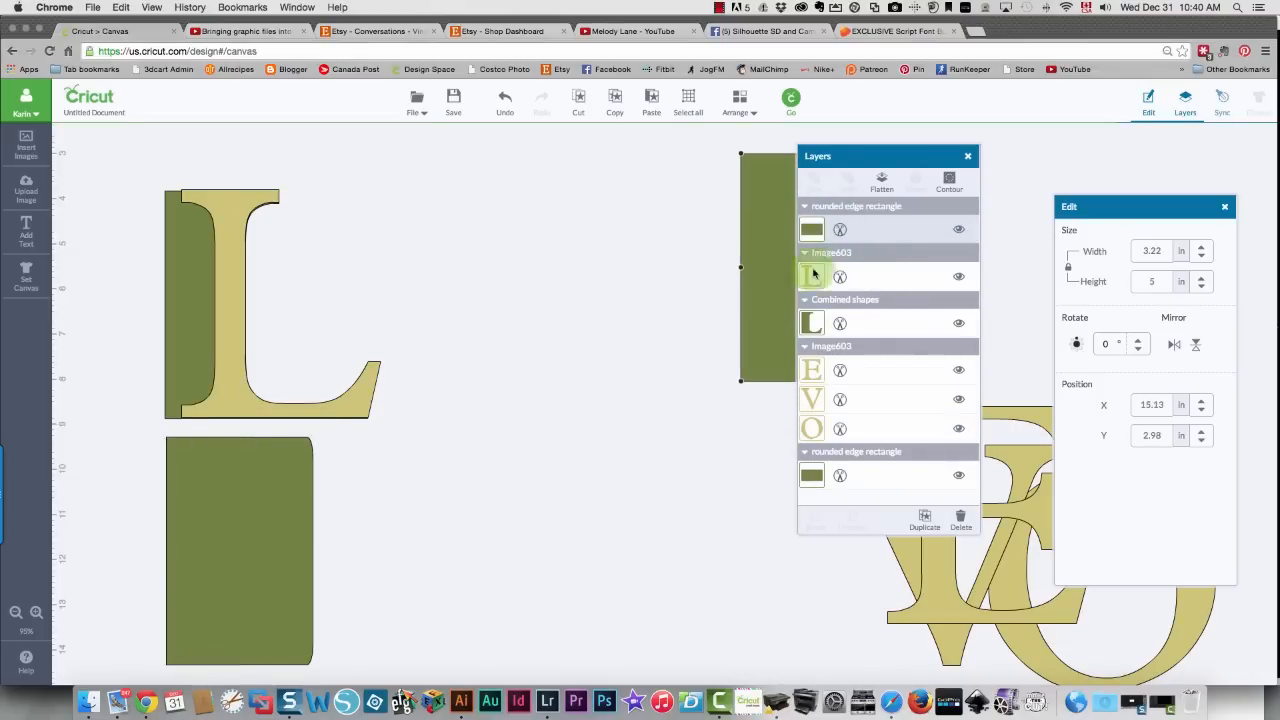
Separate the overlapping letters by moving the V up above the E and the O beside the lower green rectangle
{"action": "left_click", "coordinate": [211, 519]}
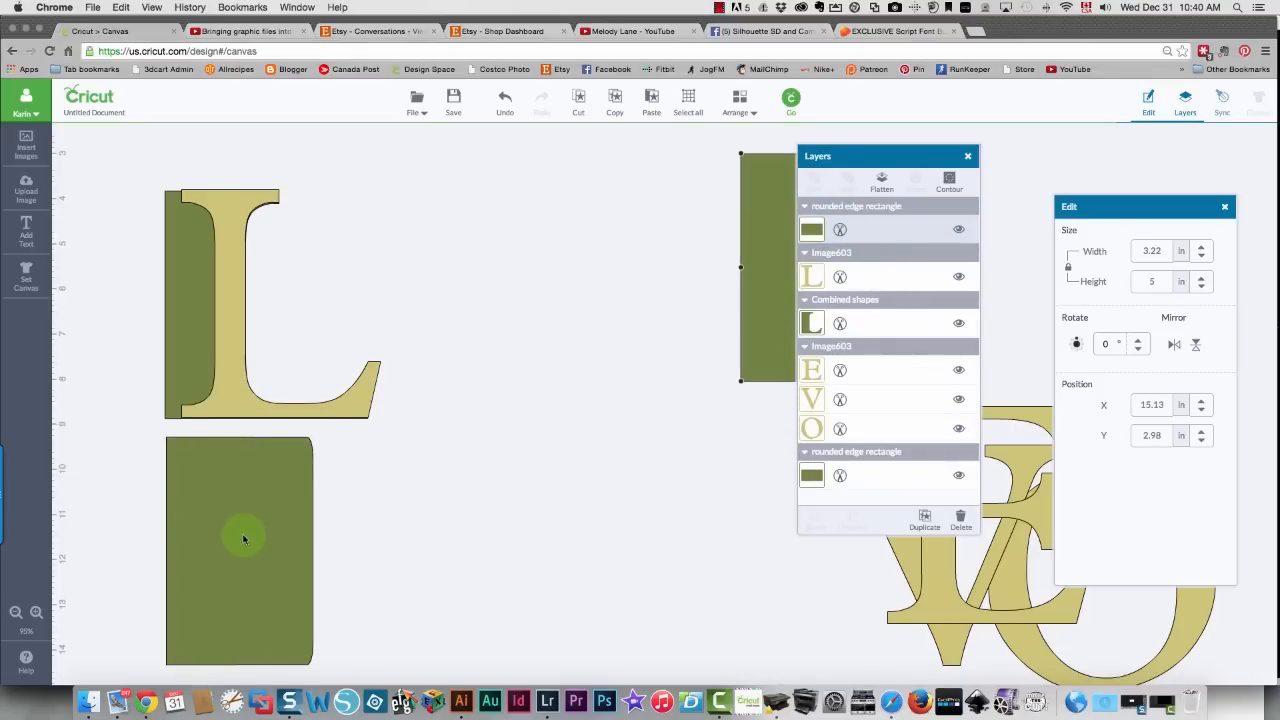
{"action": "left_click_drag", "start_coordinate": [1058, 658], "coordinate": [1126, 342]}
{"action": "left_click", "coordinate": [1027, 650]}
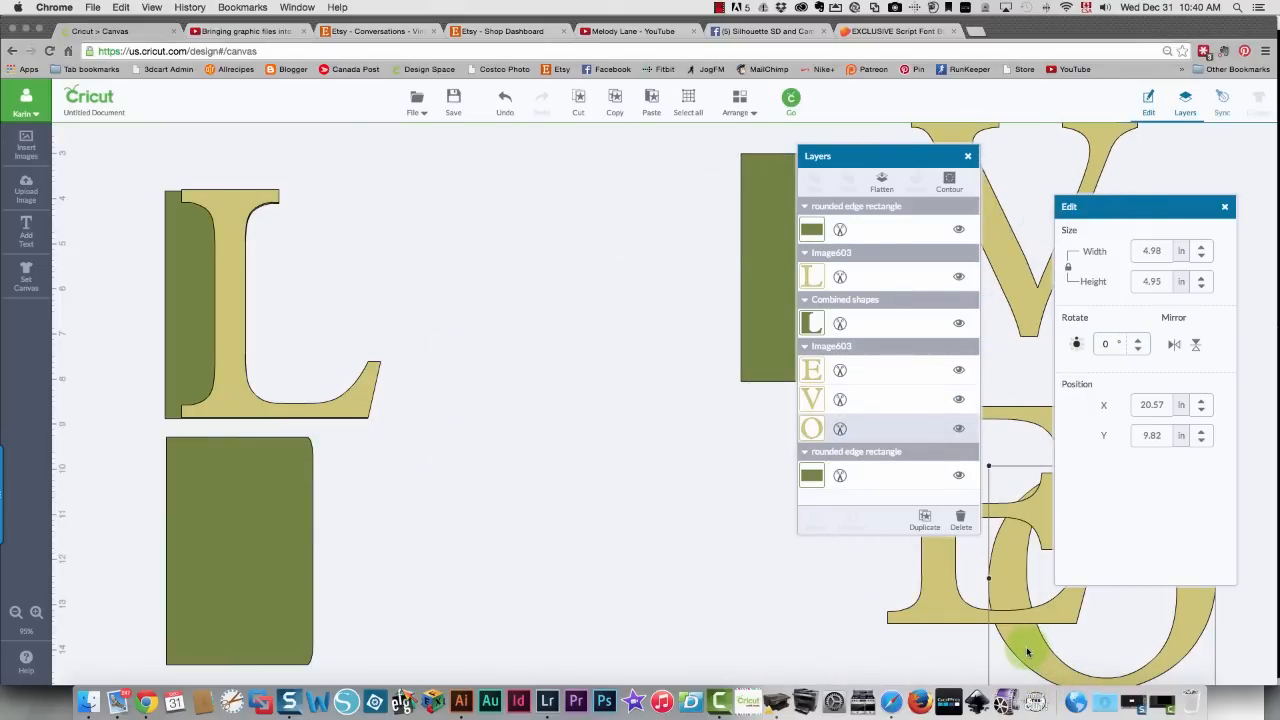
{"action": "left_click_drag", "start_coordinate": [1027, 652], "coordinate": [444, 610]}
Widen the lower green rectangle to 3.81 in and place the letter O over it at about X 3.32 in, Y 9.16 in
{"action": "left_click", "coordinate": [306, 590]}
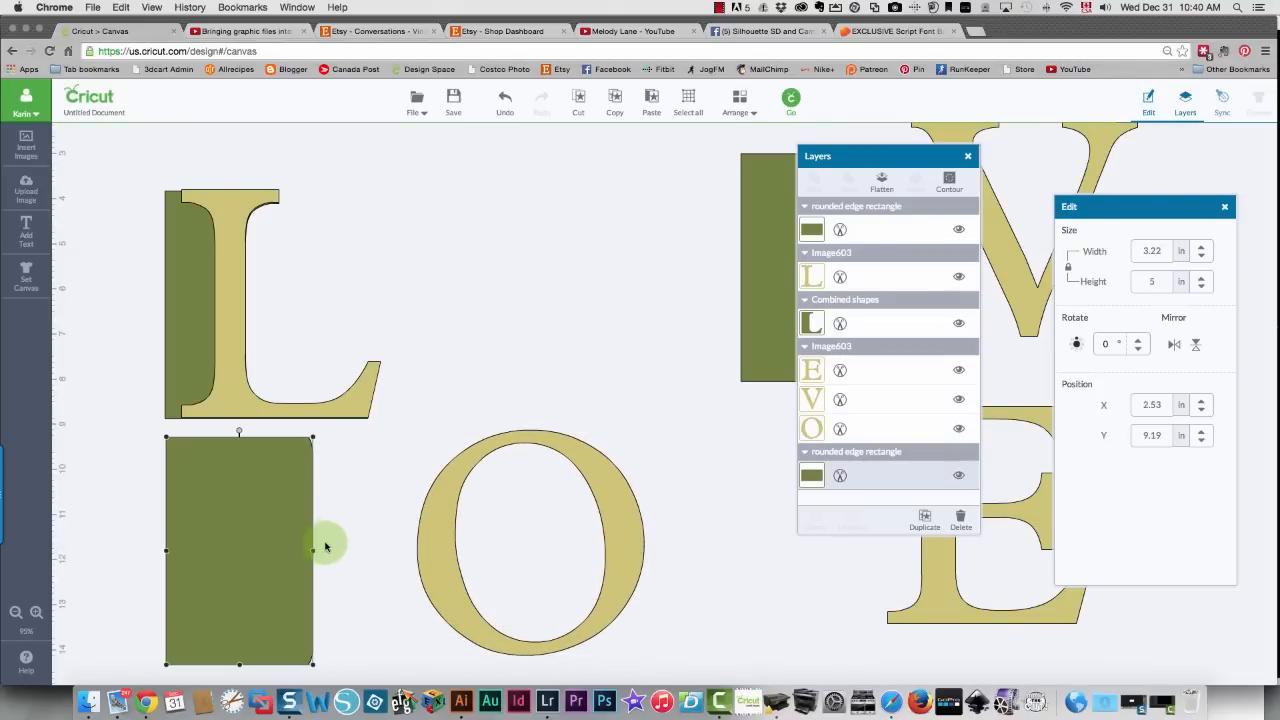
{"action": "left_click_drag", "start_coordinate": [313, 553], "coordinate": [339, 556]}
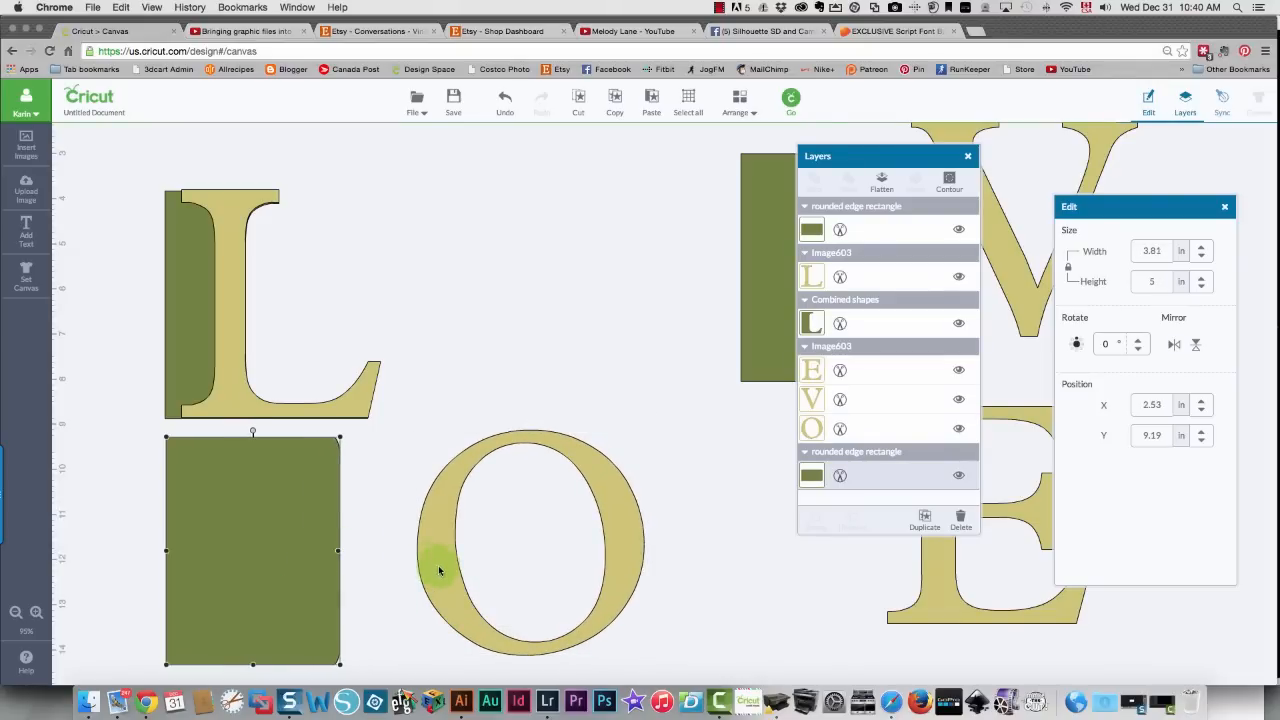
{"action": "left_click_drag", "start_coordinate": [437, 565], "coordinate": [223, 577]}
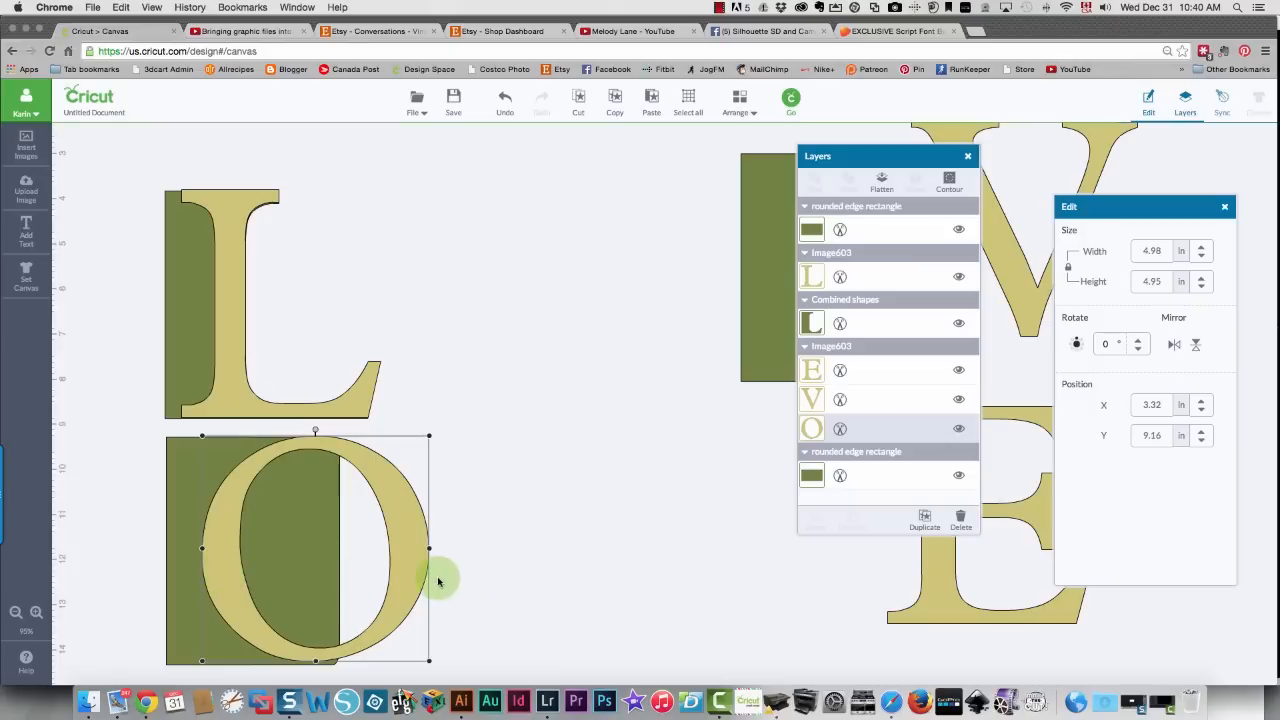
Move the O to about X 3.6 in, Y 9.2 in, stretch its height to 4.99 in, and copy it
{"action": "left_click_drag", "start_coordinate": [417, 576], "coordinate": [430, 577]}
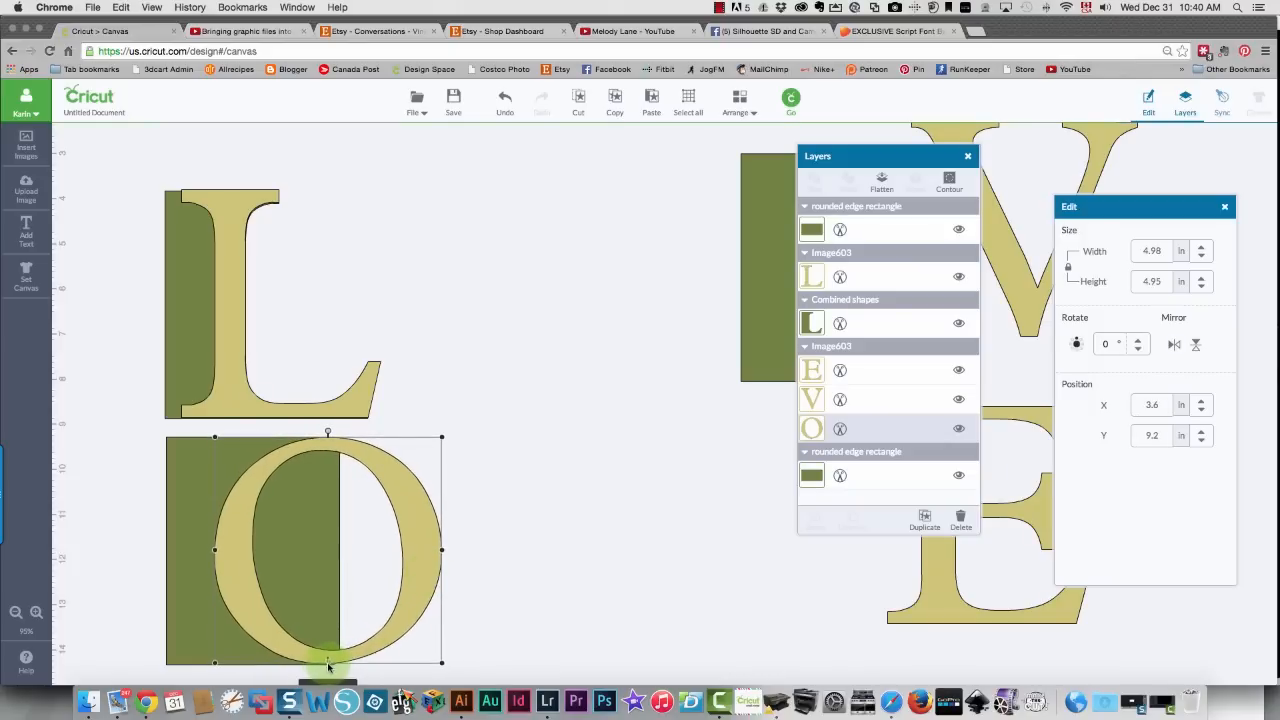
{"action": "left_click_drag", "start_coordinate": [328, 667], "coordinate": [328, 668]}
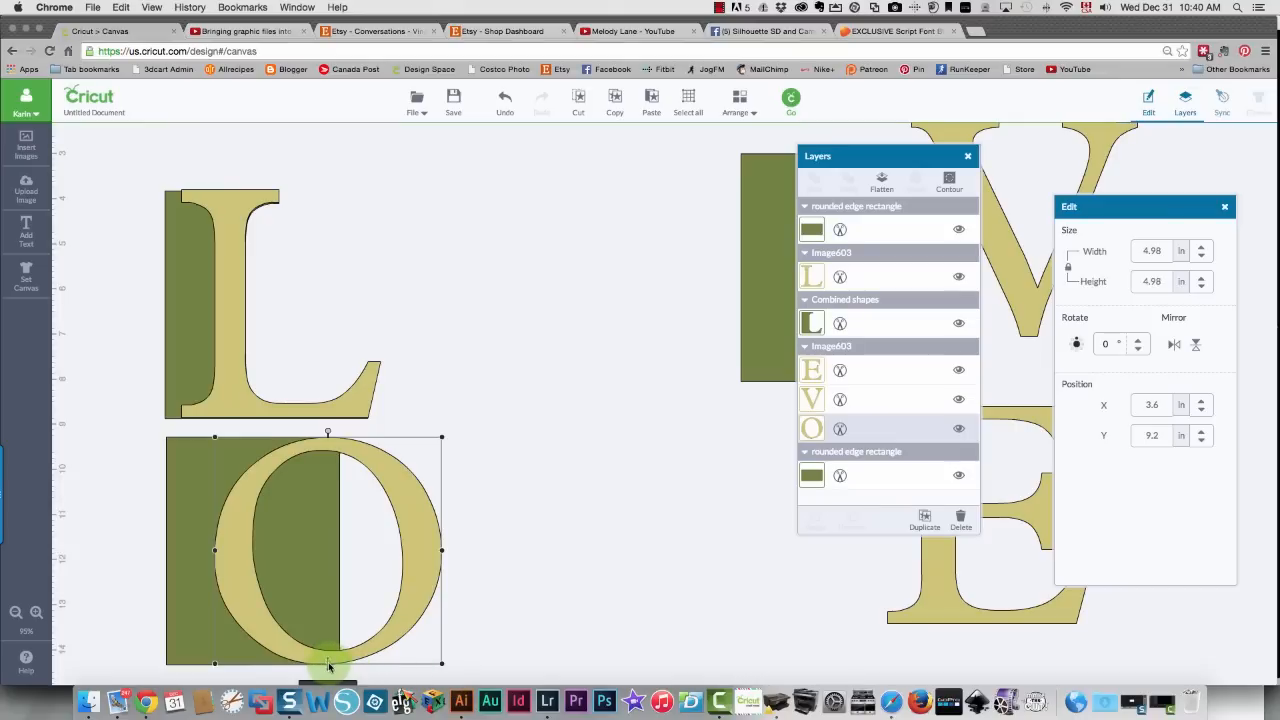
{"action": "left_click_drag", "start_coordinate": [328, 667], "coordinate": [328, 667]}
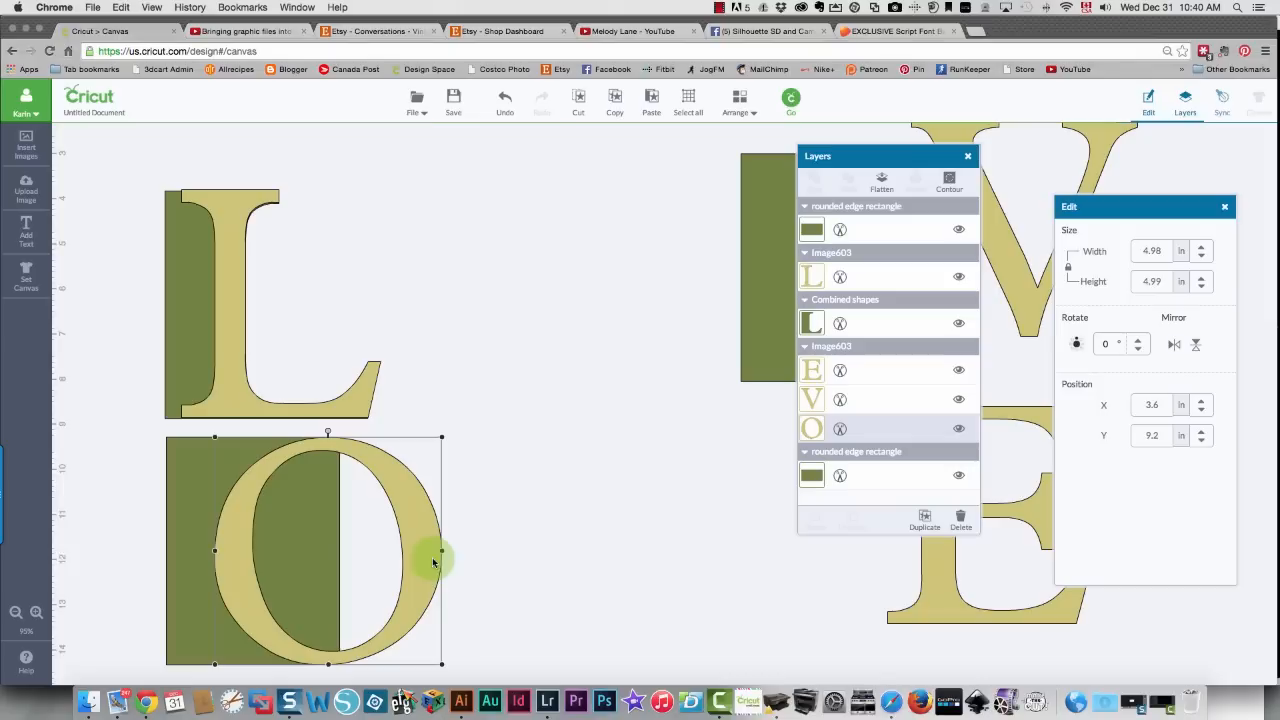
{"action": "right_click", "coordinate": [415, 510]}
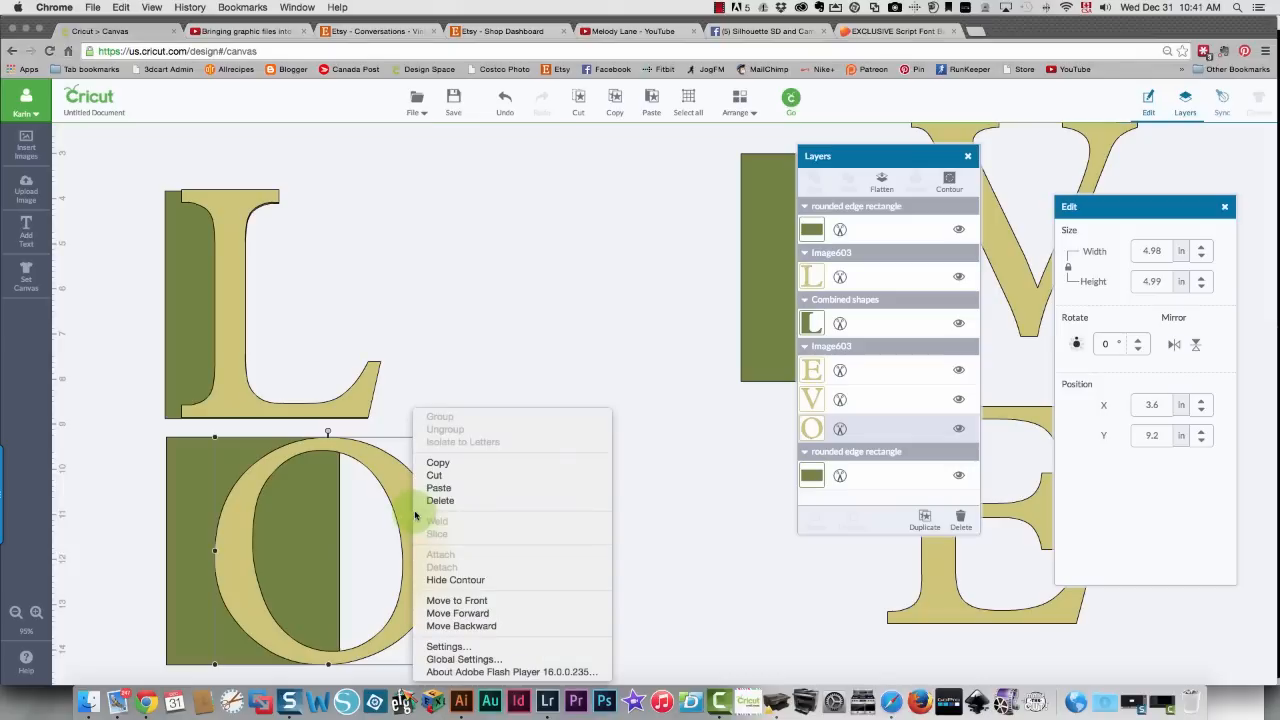
{"action": "left_click", "coordinate": [448, 463]}
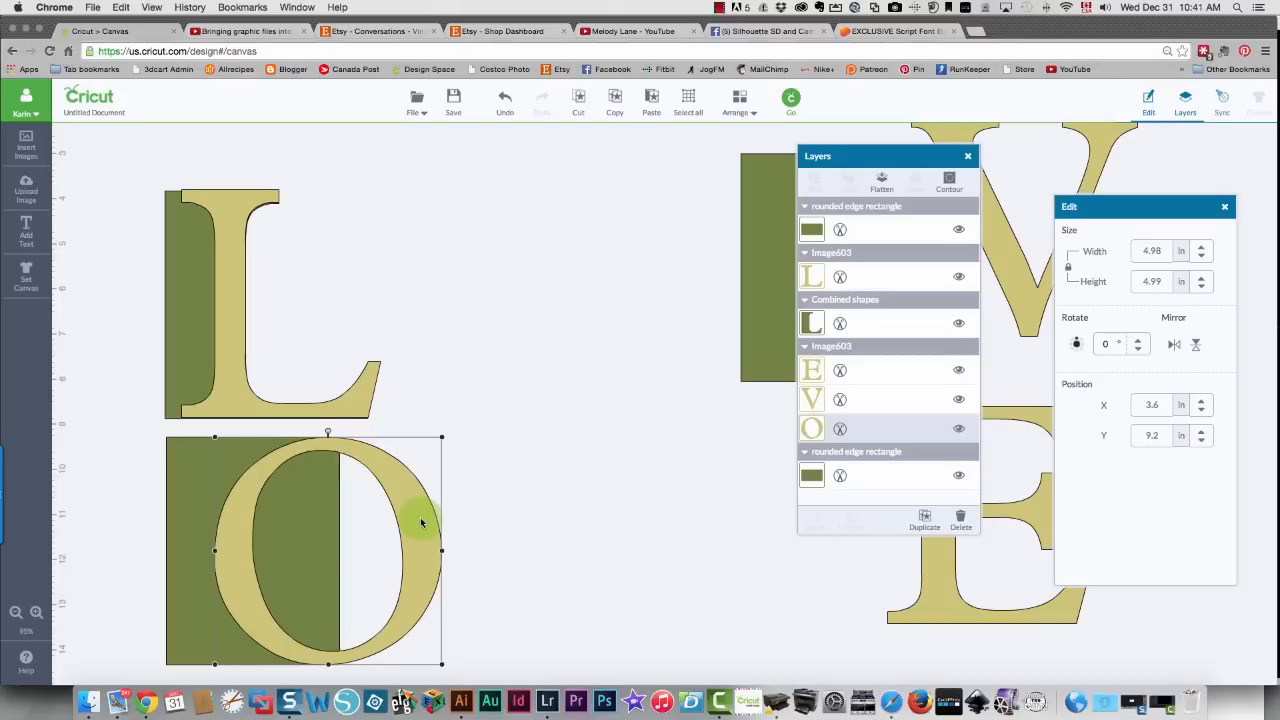
Widen the lower green rectangle to 5.65 in and place the O over it at about X 3.86 in, Y 9.22 in
{"action": "left_click_drag", "start_coordinate": [421, 522], "coordinate": [653, 522]}
{"action": "left_click", "coordinate": [223, 528]}
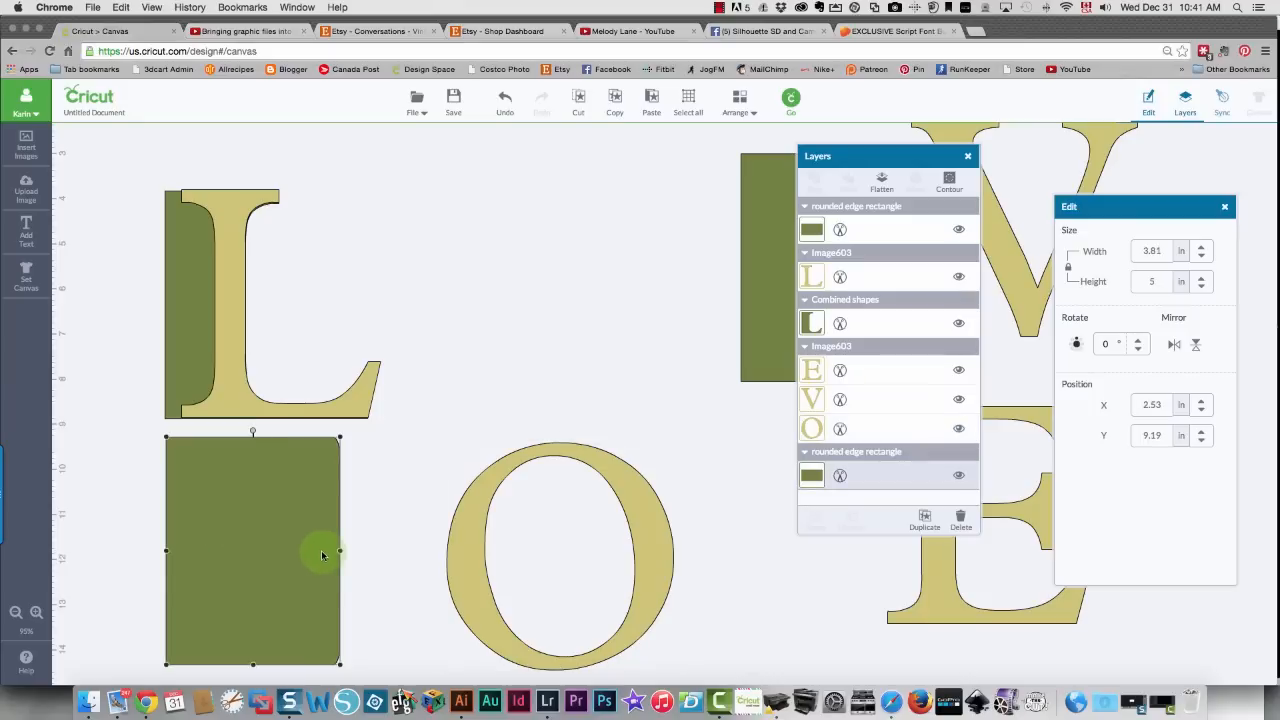
{"action": "left_click_drag", "start_coordinate": [341, 554], "coordinate": [424, 551]}
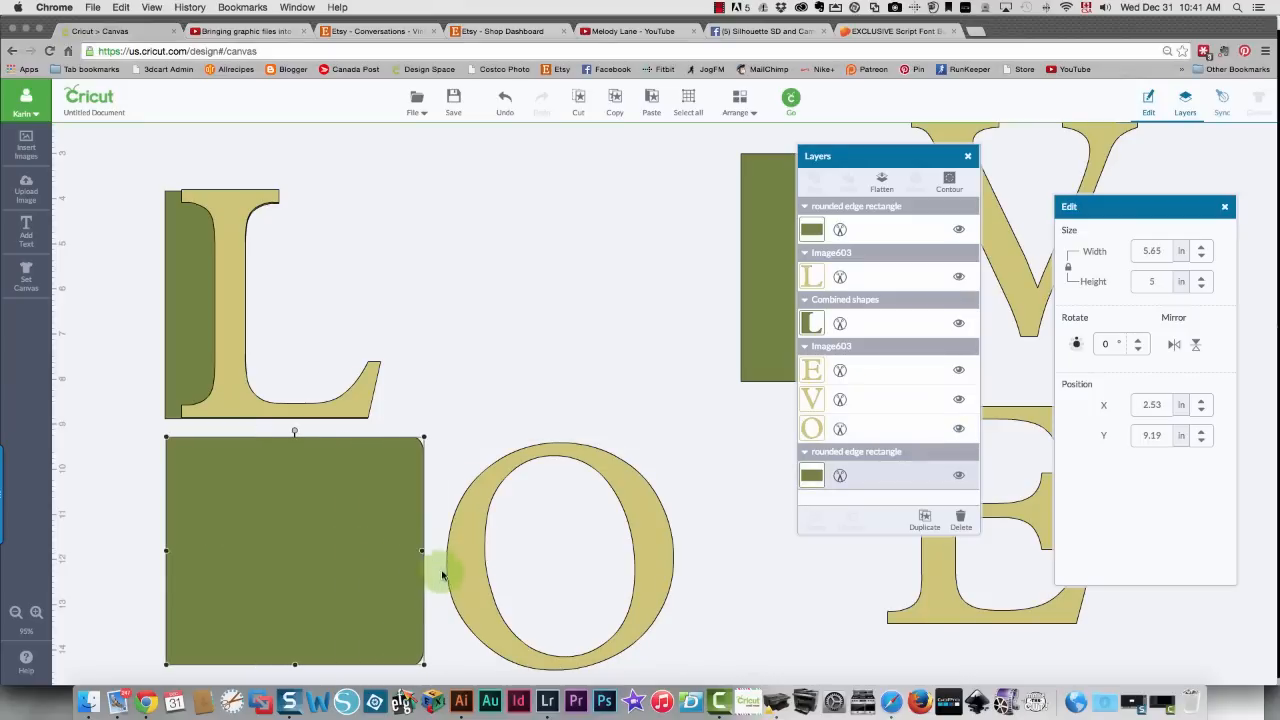
{"action": "left_click_drag", "start_coordinate": [472, 590], "coordinate": [345, 587]}
{"action": "left_click_drag", "start_coordinate": [278, 584], "coordinate": [250, 584]}
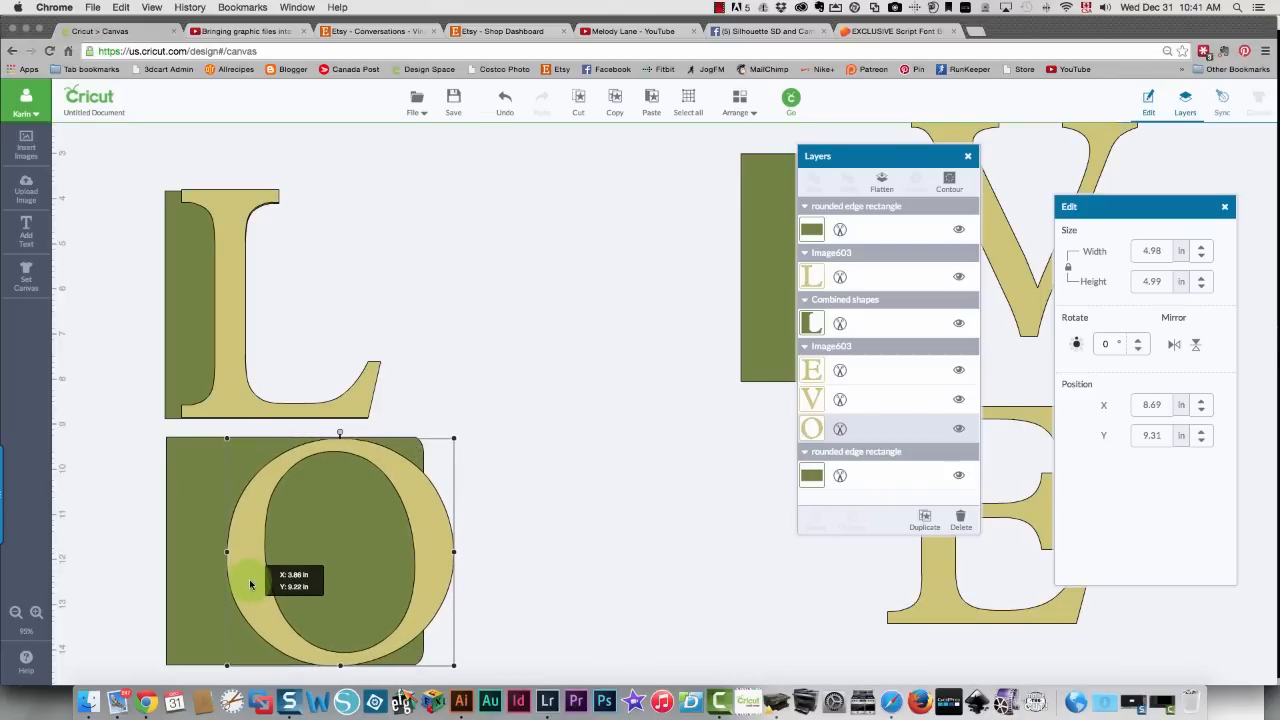
{"action": "left_click_drag", "start_coordinate": [250, 584], "coordinate": [249, 582]}
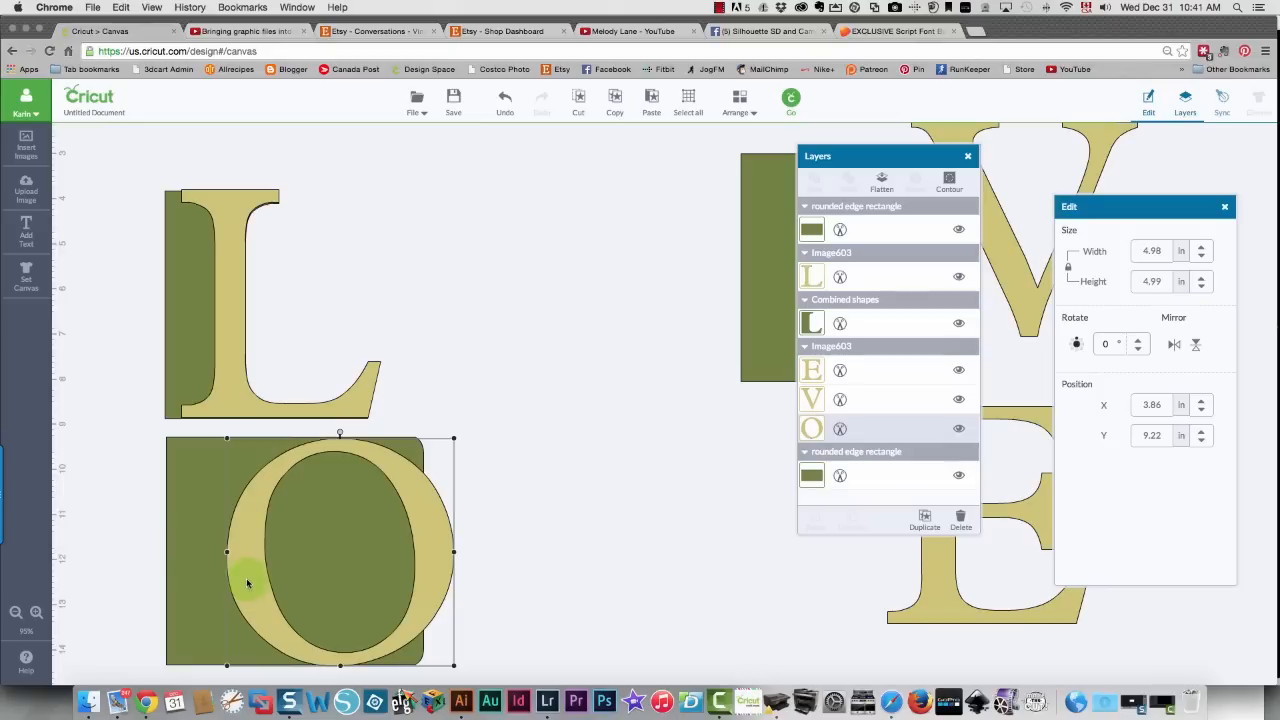
Copy and paste the widened green rectangle, and move the copy aside to about X 11.16 in, Y 5.61 in
{"action": "left_click", "coordinate": [197, 474]}
{"action": "right_click", "coordinate": [197, 474]}
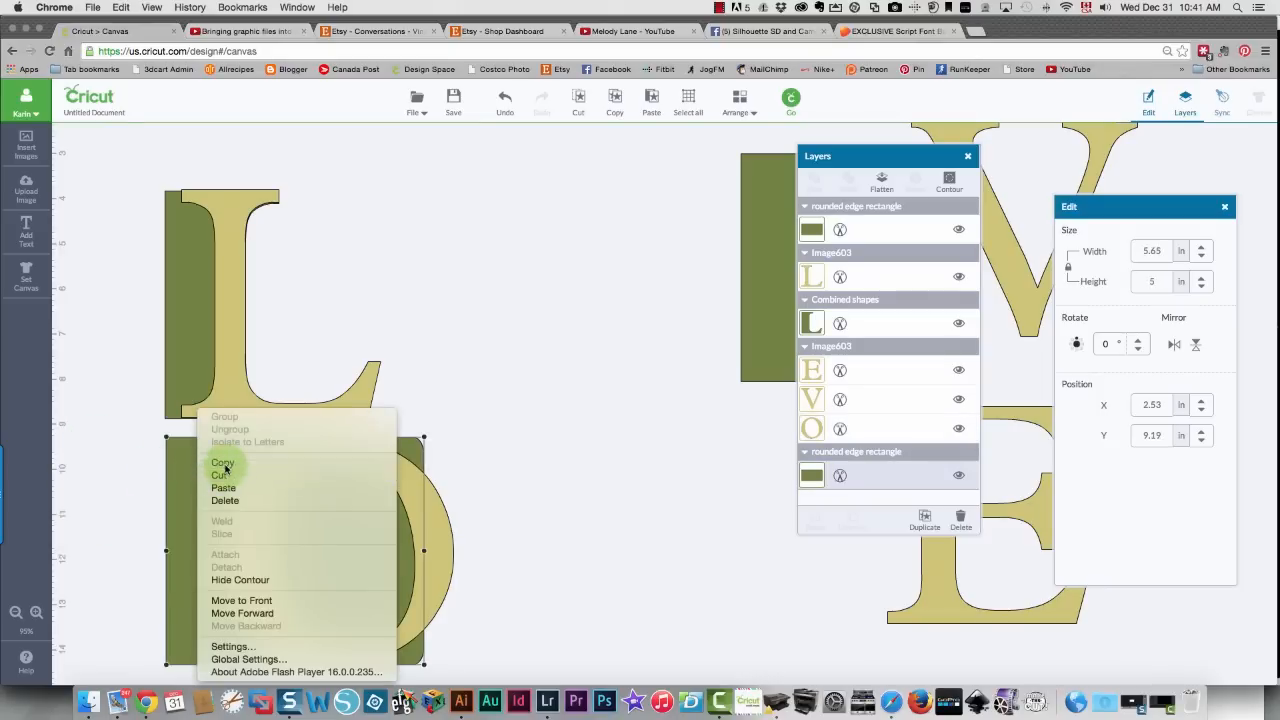
{"action": "left_click", "coordinate": [224, 465]}
{"action": "right_click", "coordinate": [200, 492]}
{"action": "left_click", "coordinate": [215, 488]}
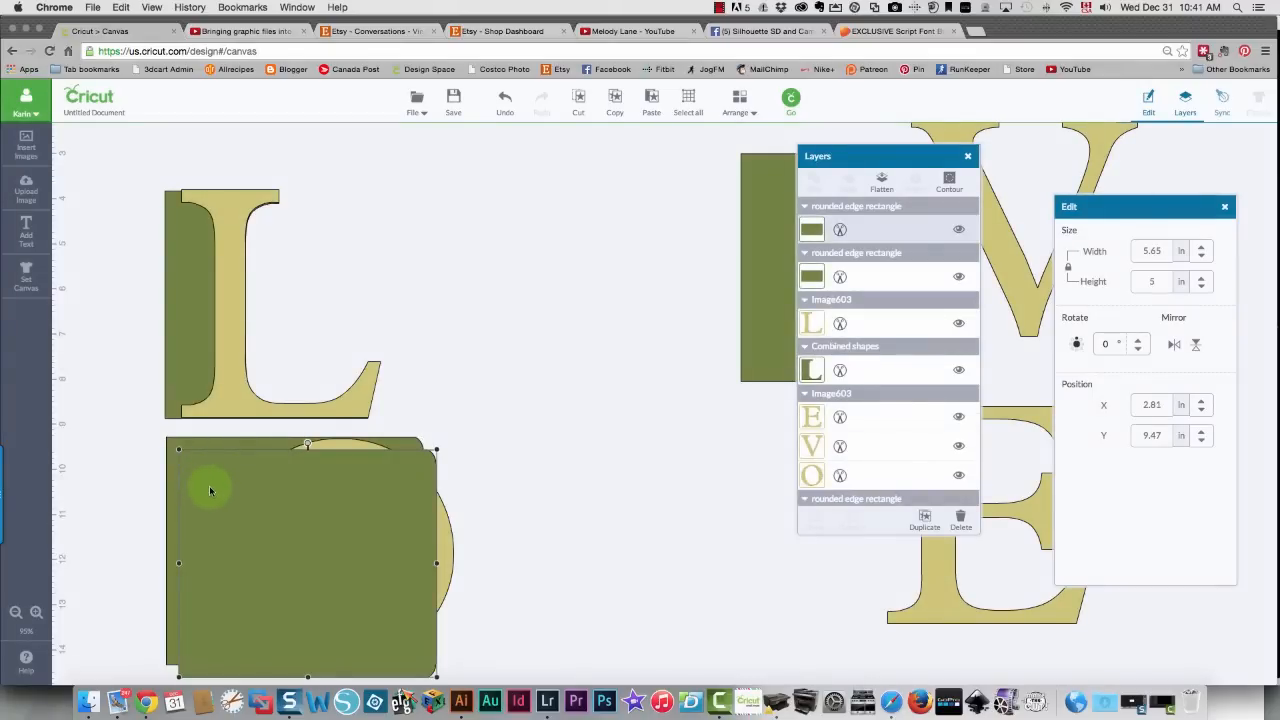
{"action": "left_click_drag", "start_coordinate": [210, 490], "coordinate": [603, 317]}
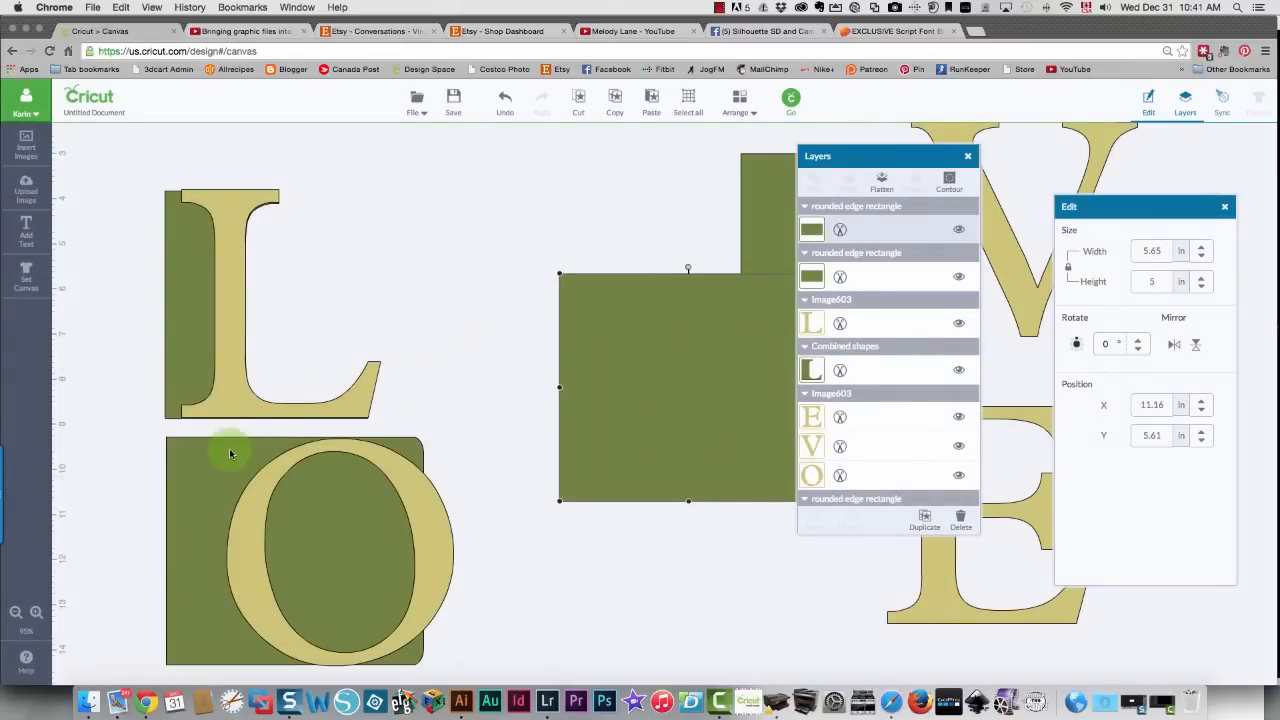
Copy and paste the letter O, and move one O aside, clear of the lower green rectangle
{"action": "left_click_drag", "start_coordinate": [126, 424], "coordinate": [457, 668]}
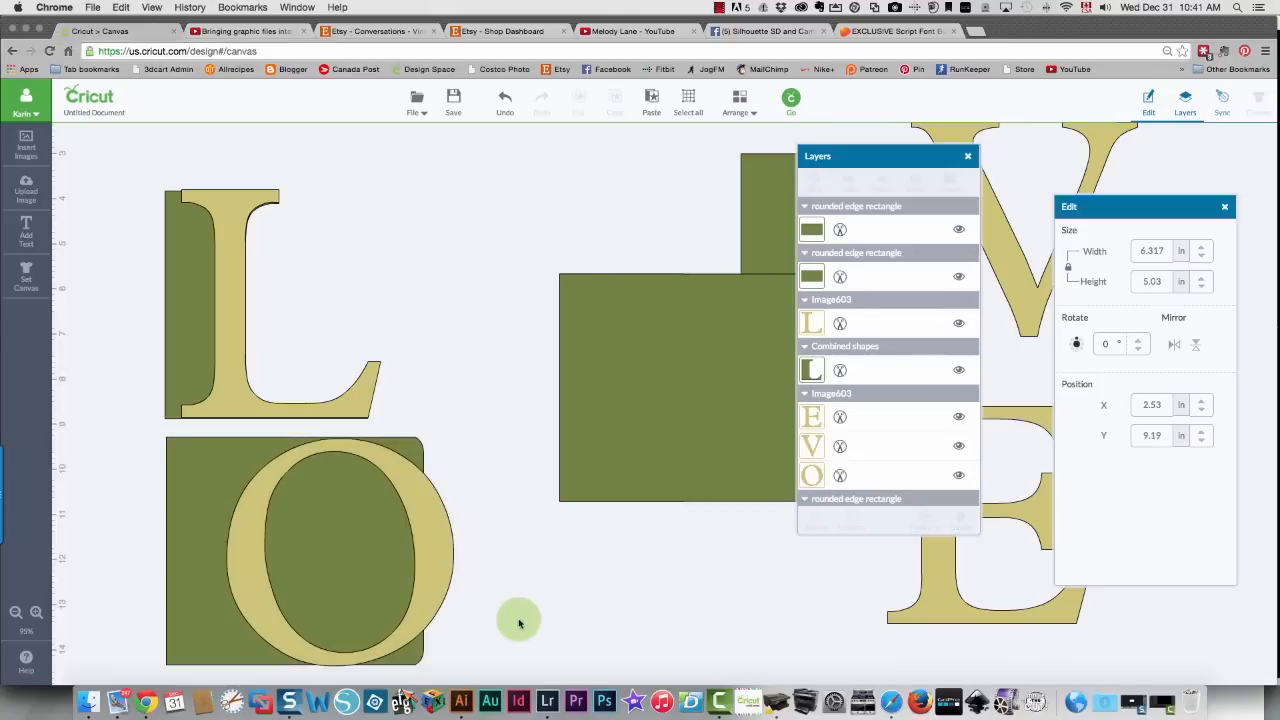
{"action": "left_click_drag", "start_coordinate": [443, 541], "coordinate": [443, 541]}
{"action": "left_click", "coordinate": [543, 571]}
{"action": "left_click_drag", "start_coordinate": [112, 430], "coordinate": [480, 380]}
{"action": "left_click", "coordinate": [434, 563]}
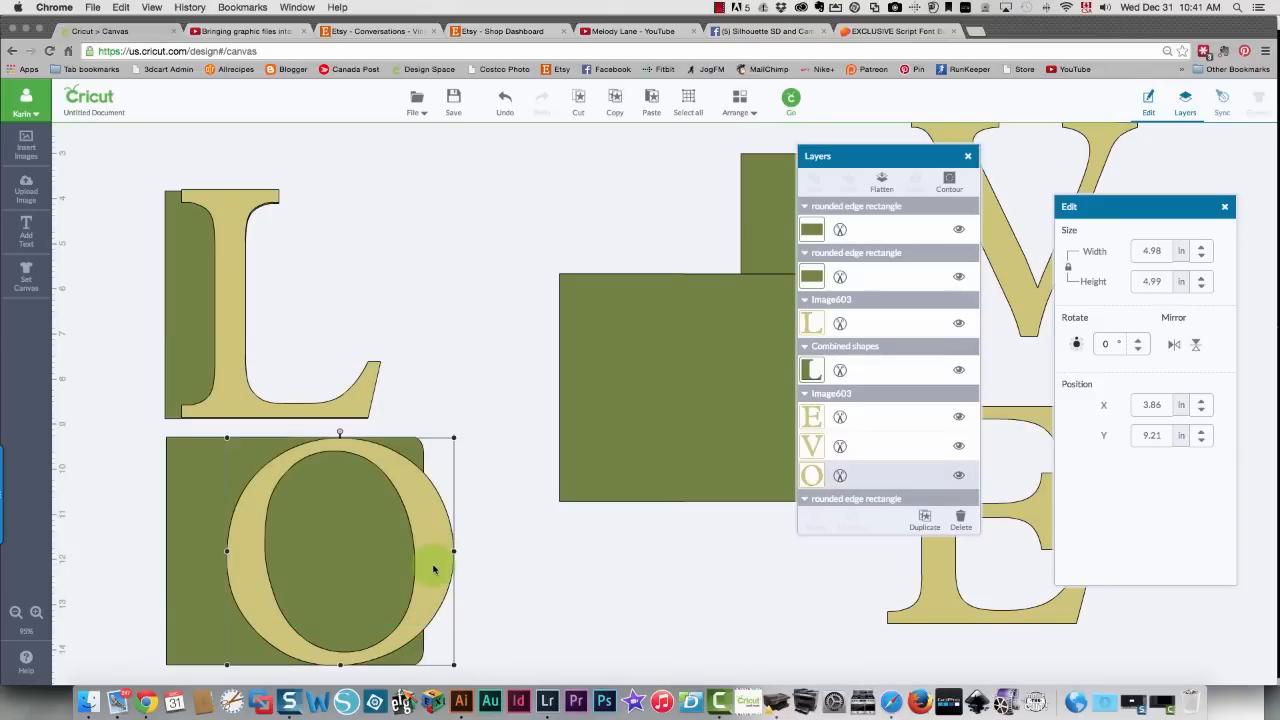
{"action": "right_click", "coordinate": [433, 569]}
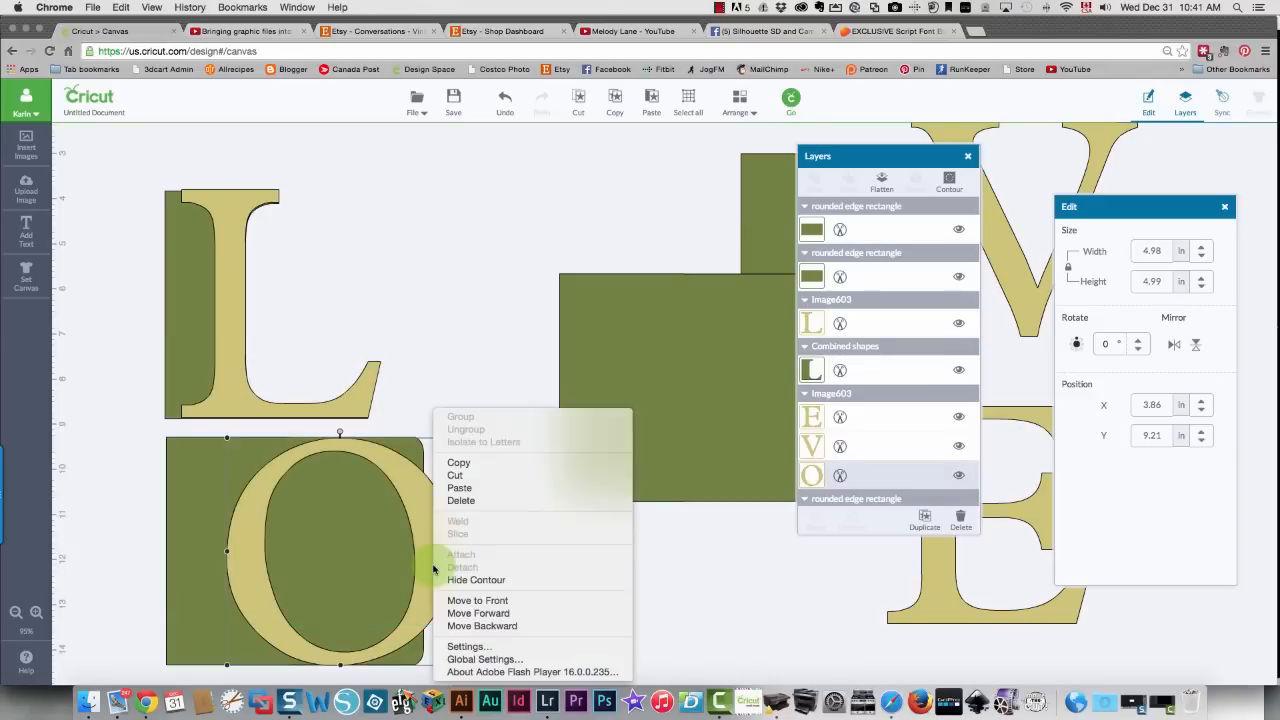
{"action": "left_click", "coordinate": [458, 463]}
{"action": "right_click", "coordinate": [434, 533]}
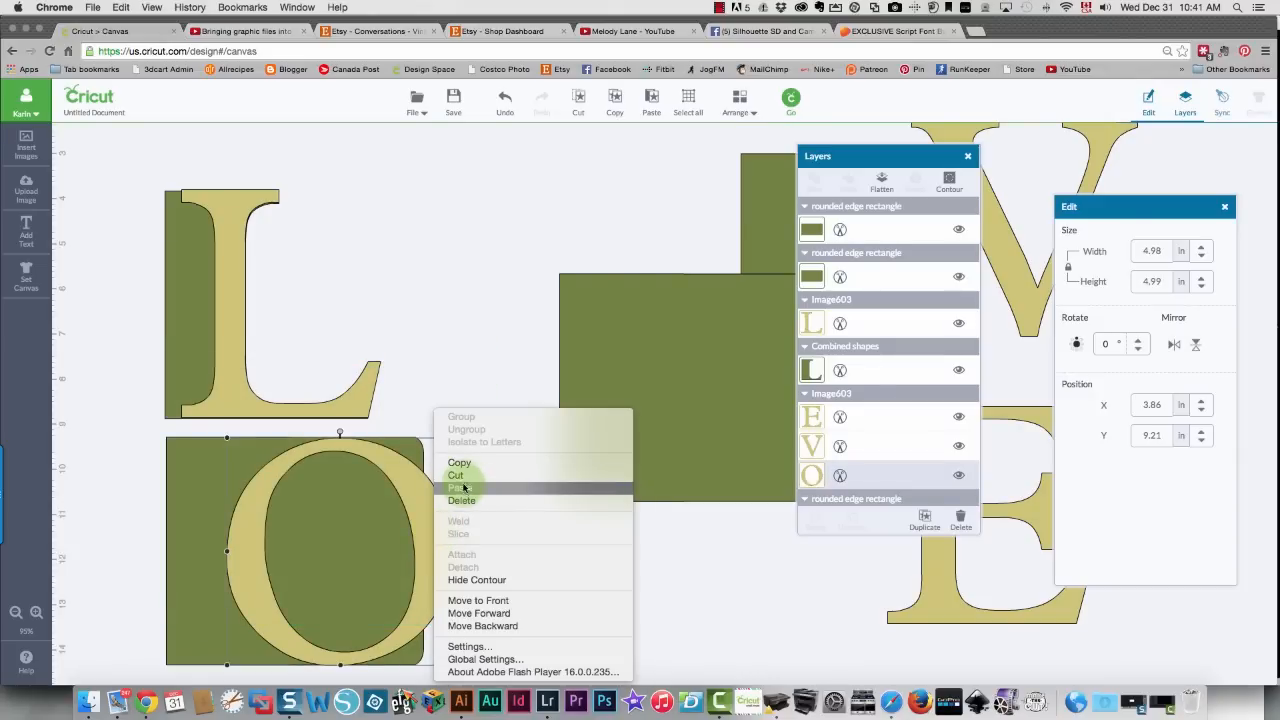
{"action": "left_click", "coordinate": [461, 489]}
{"action": "left_click_drag", "start_coordinate": [432, 532], "coordinate": [755, 505]}
Place the O over the lower green rectangle at about X 3.8 in, Y 9.19 in and slice the two shapes
{"action": "left_click_drag", "start_coordinate": [466, 500], "coordinate": [424, 524]}
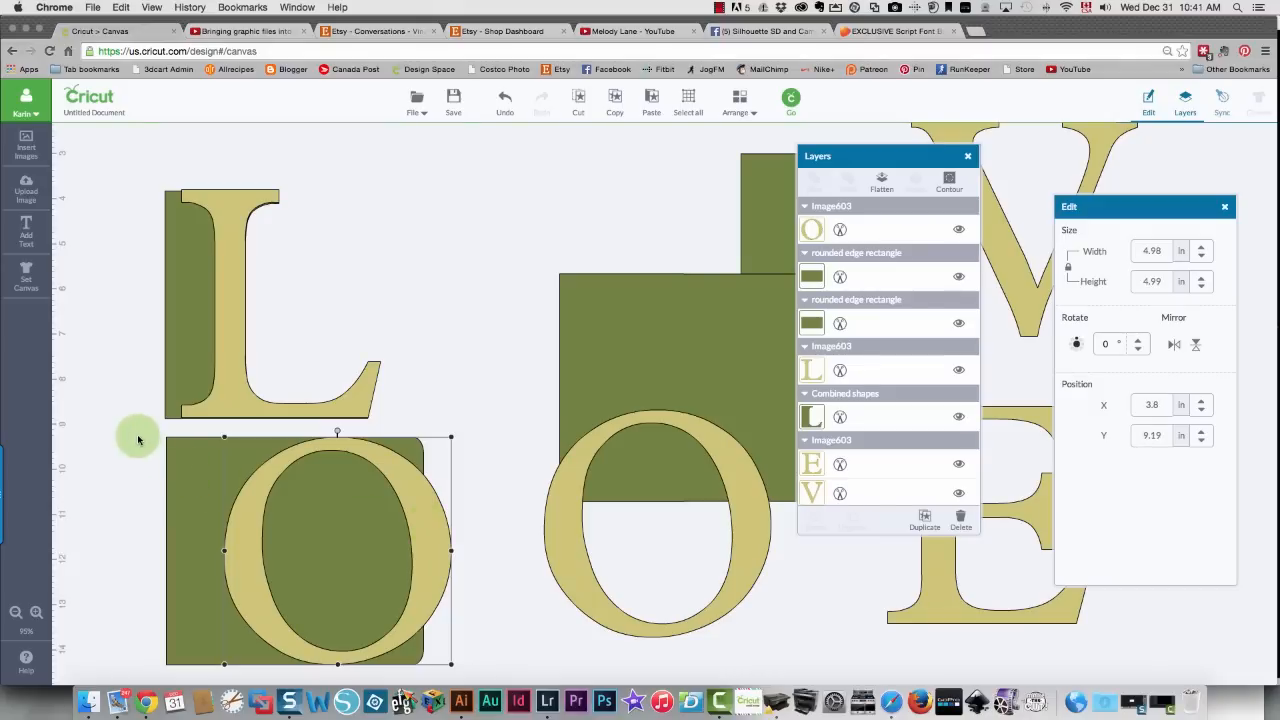
{"action": "left_click_drag", "start_coordinate": [134, 432], "coordinate": [460, 676]}
{"action": "right_click", "coordinate": [340, 578]}
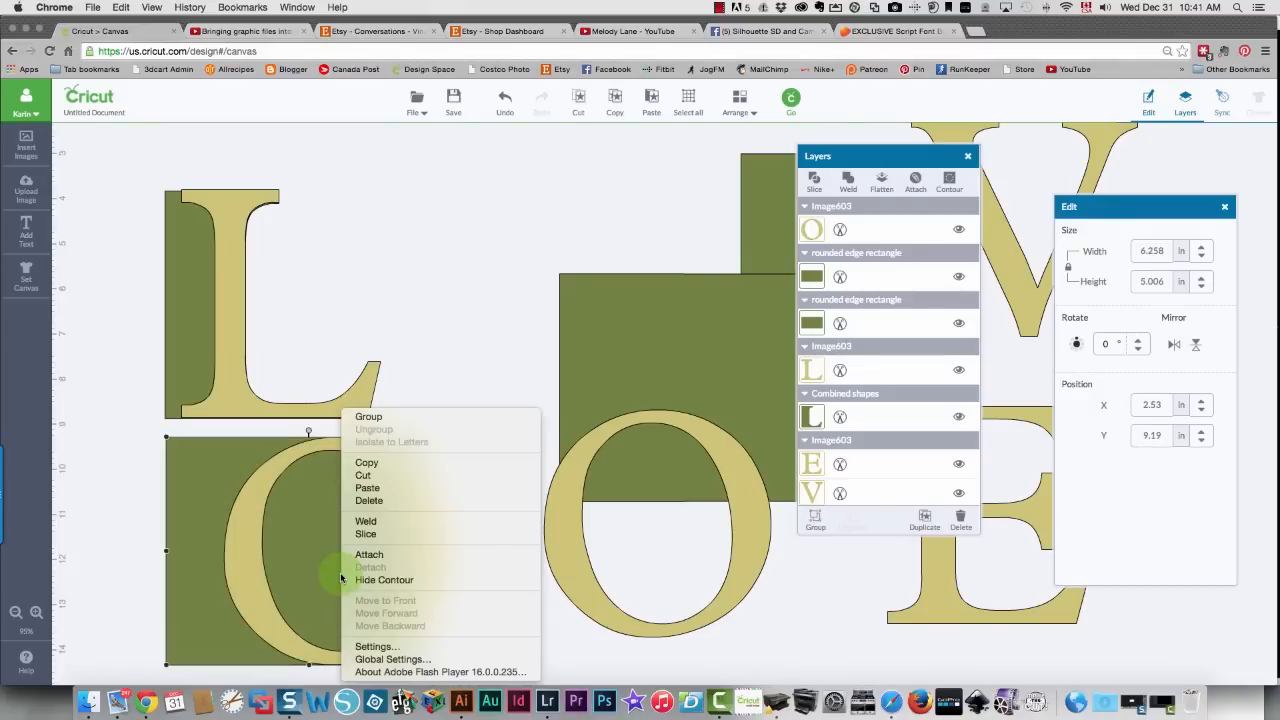
{"action": "left_click", "coordinate": [358, 536]}
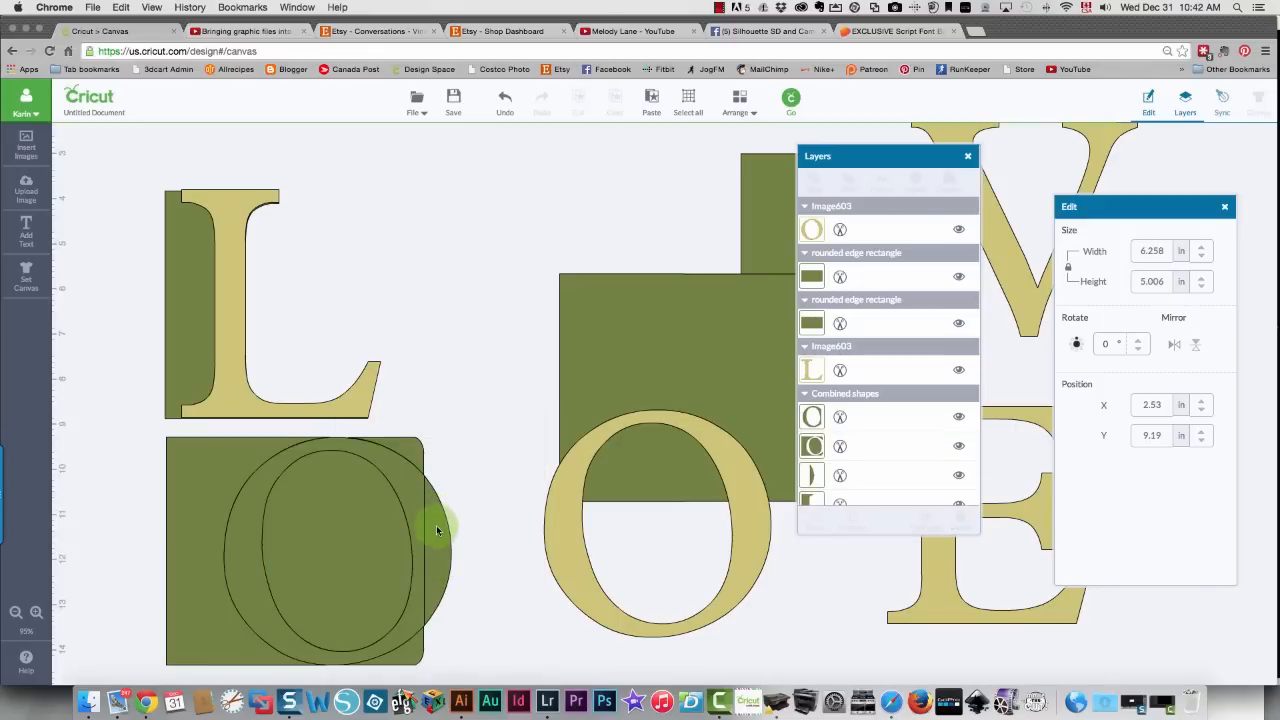
Delete the O sliver outside the rectangle, and try deleting the sliced O piece inside it, undoing that piece's removal
{"action": "left_click_drag", "start_coordinate": [446, 545], "coordinate": [462, 308]}
{"action": "key", "text": "Delete"}
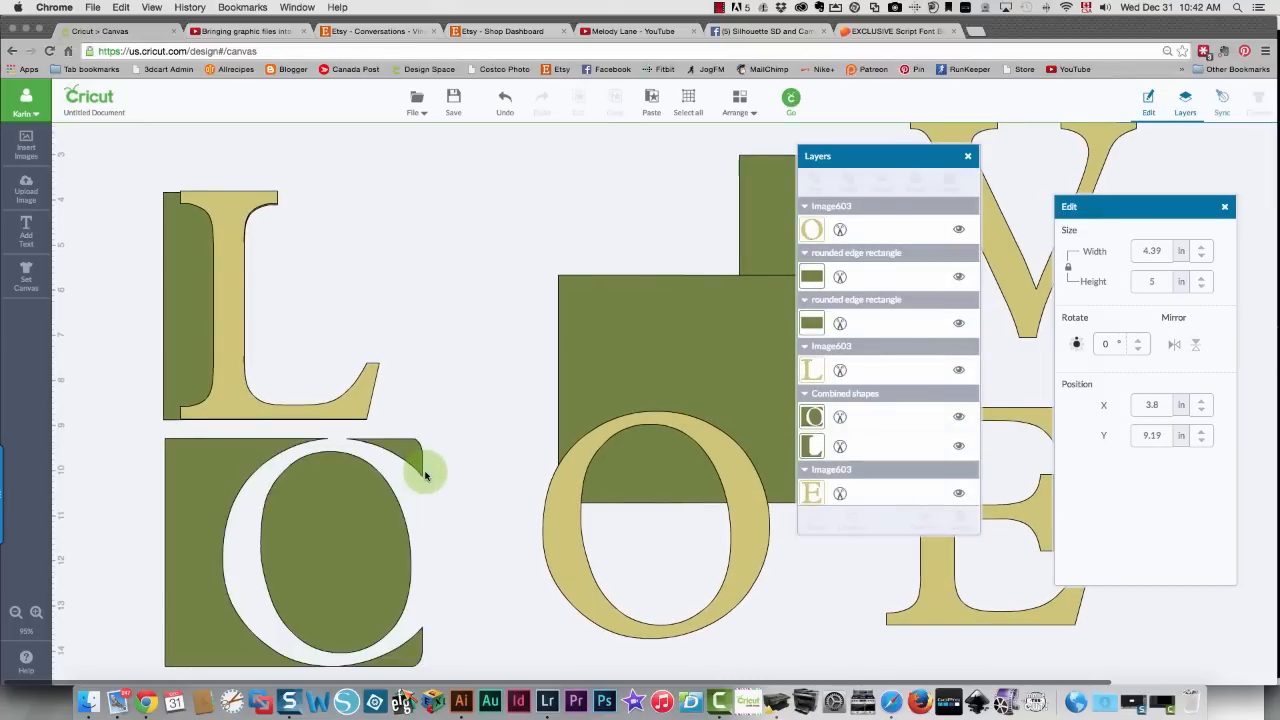
{"action": "left_click", "coordinate": [505, 97]}
{"action": "left_click", "coordinate": [464, 343]}
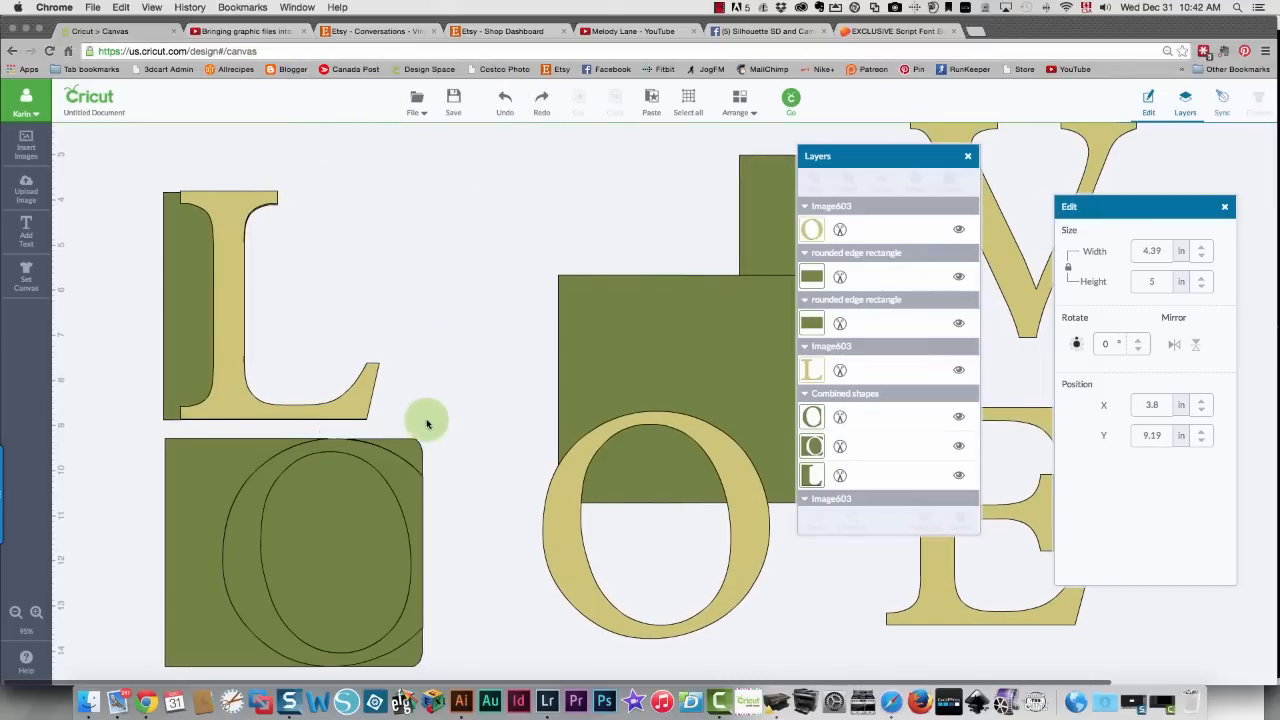
{"action": "left_click", "coordinate": [414, 449]}
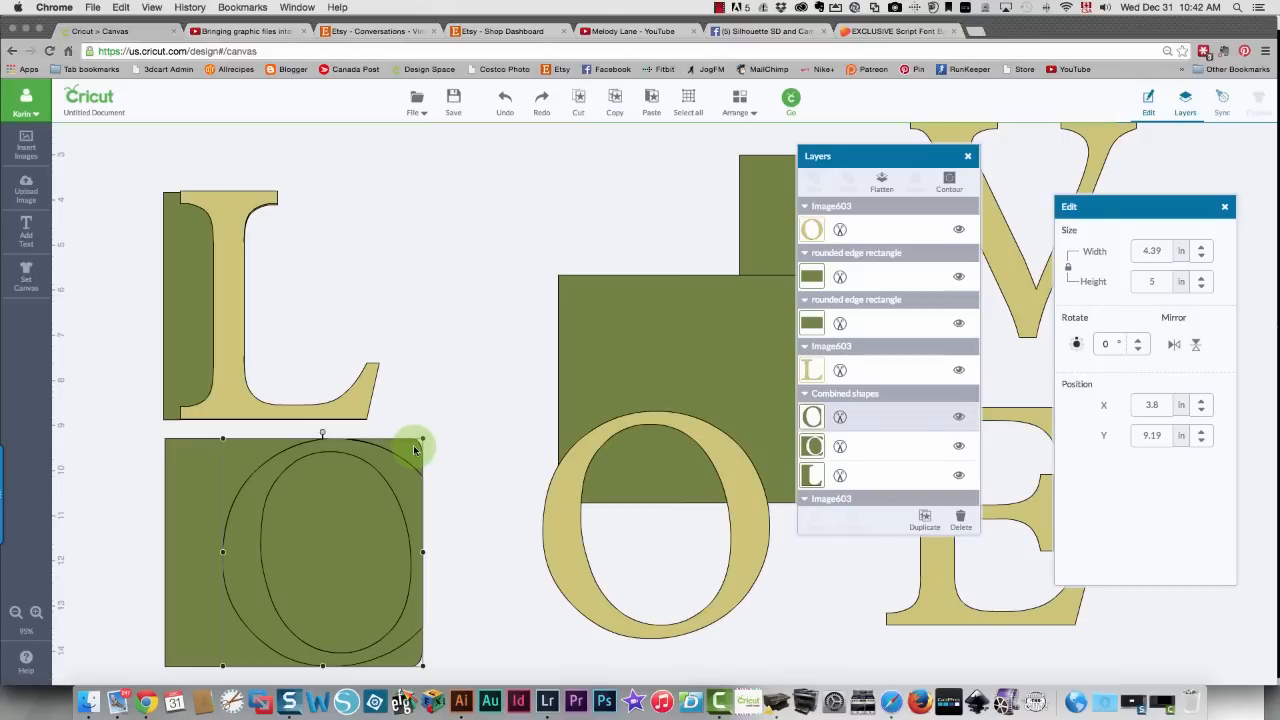
{"action": "key", "text": "Delete"}
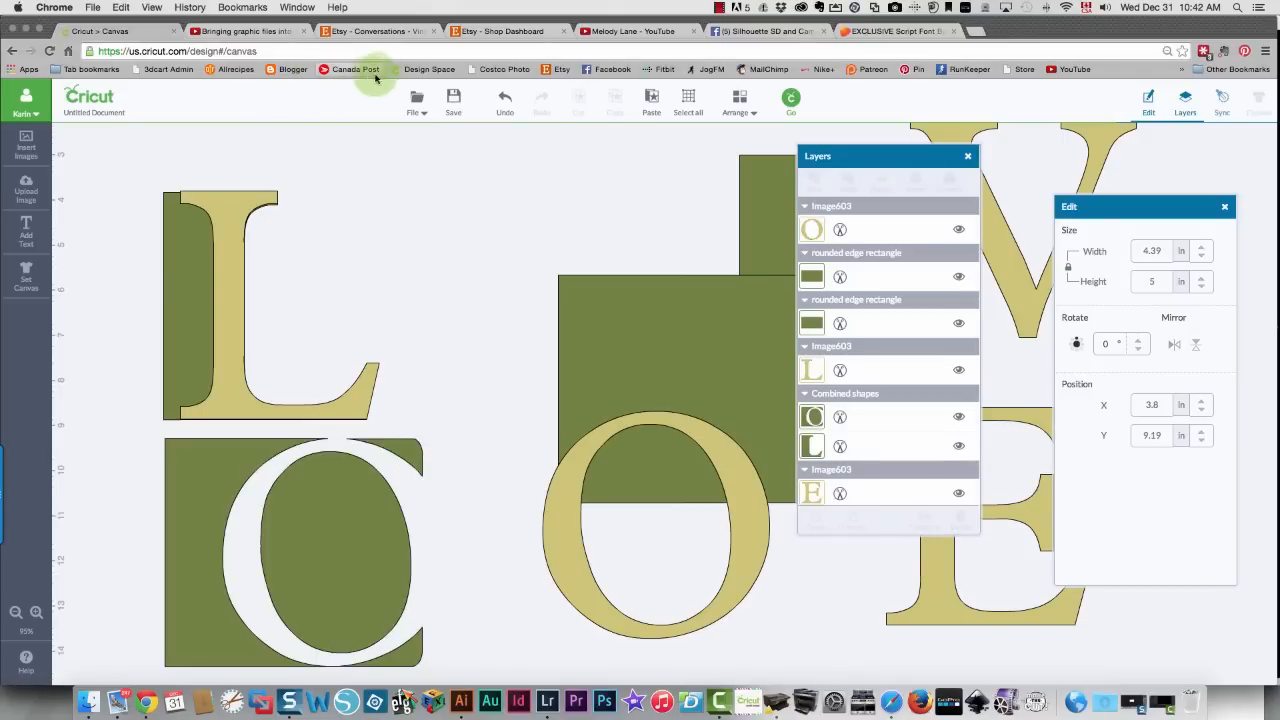
{"action": "left_click", "coordinate": [504, 98]}
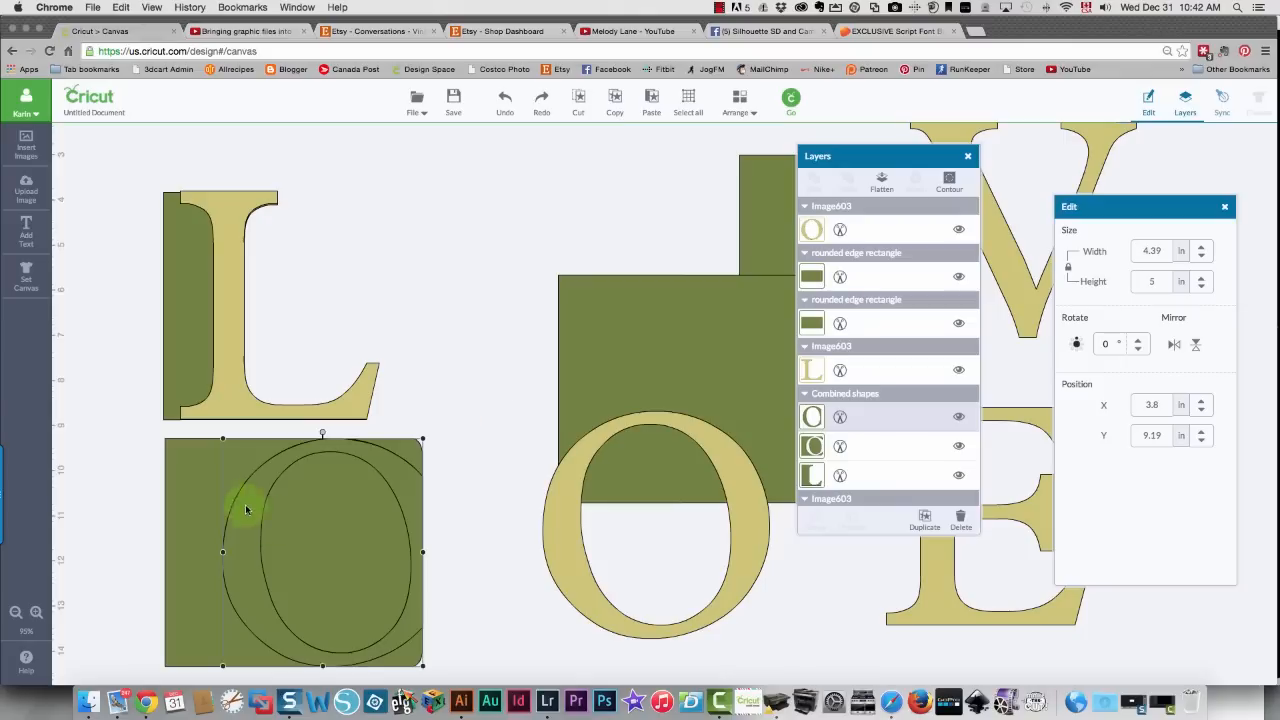
Pull the sliced green rectangle away from the O piece to about X 0.53 in, Y 9.02 in
{"action": "left_click", "coordinate": [209, 471]}
{"action": "left_click_drag", "start_coordinate": [209, 471], "coordinate": [117, 462]}
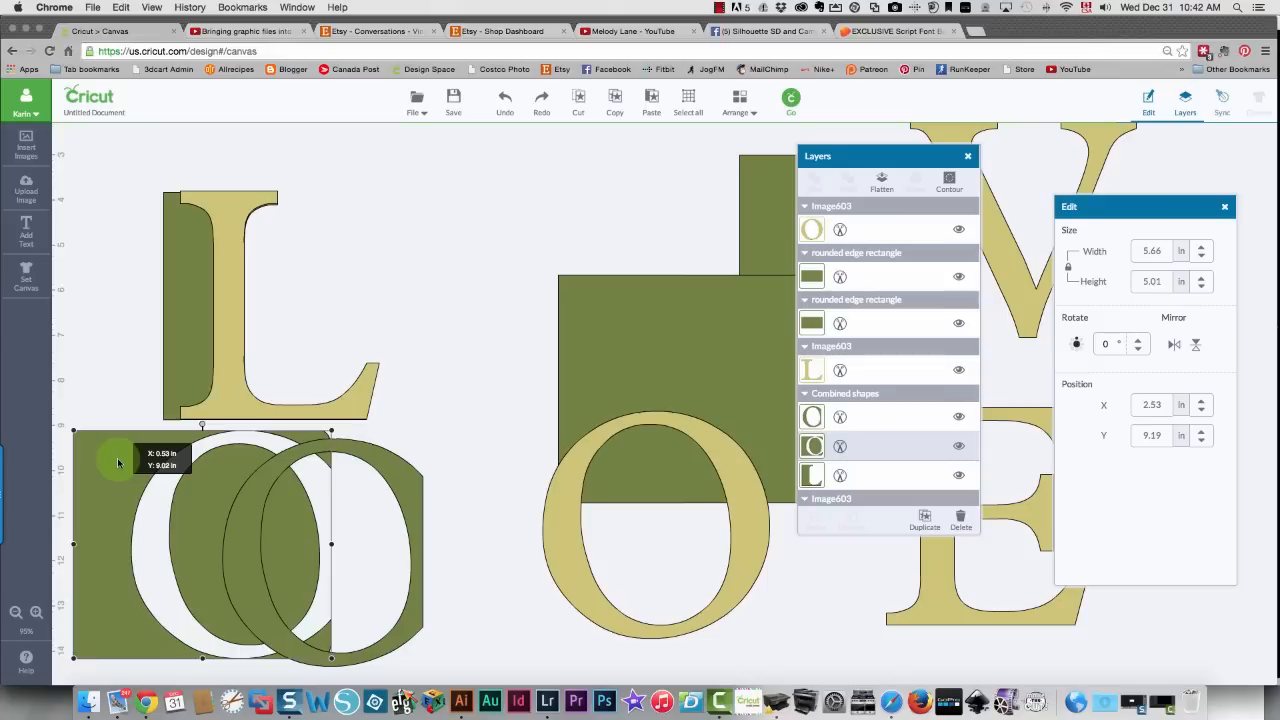
{"action": "left_click_drag", "start_coordinate": [117, 462], "coordinate": [117, 462]}
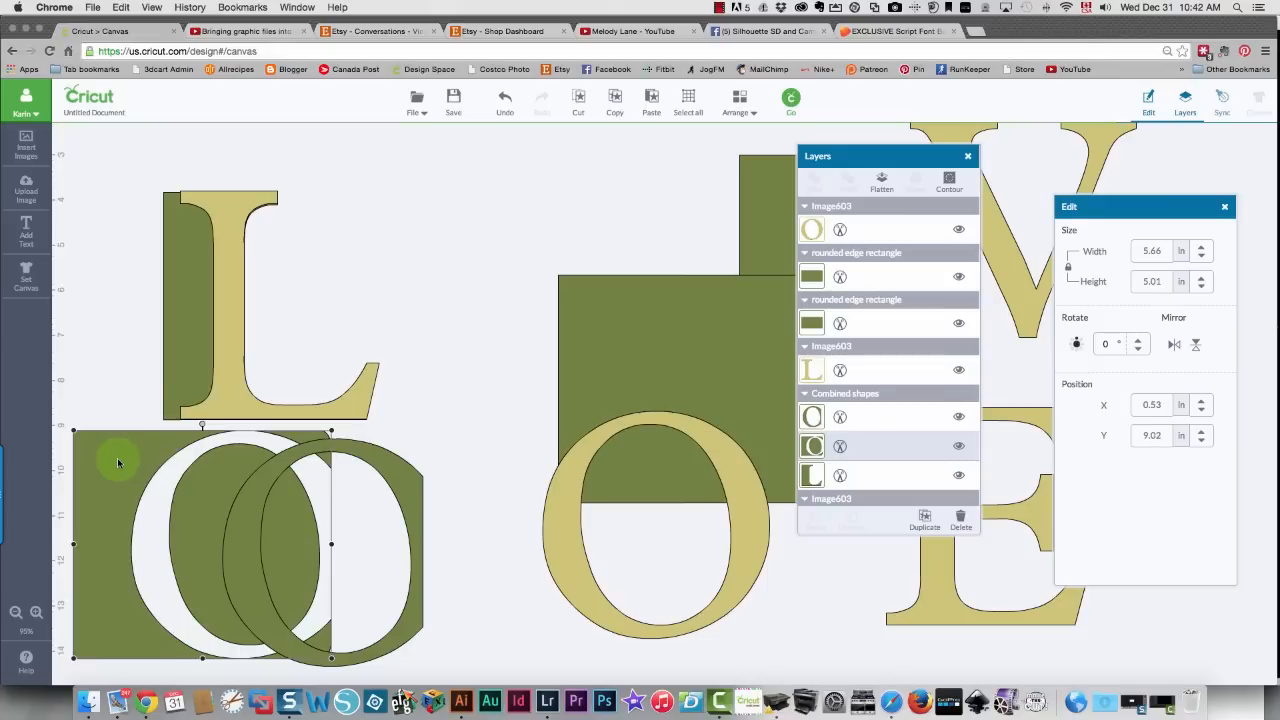
Undo the rectangle's move, the sliver deletion, the slice and the O's last placement
{"action": "left_click", "coordinate": [506, 104]}
{"action": "left_click", "coordinate": [506, 104]}
{"action": "left_click", "coordinate": [506, 104]}
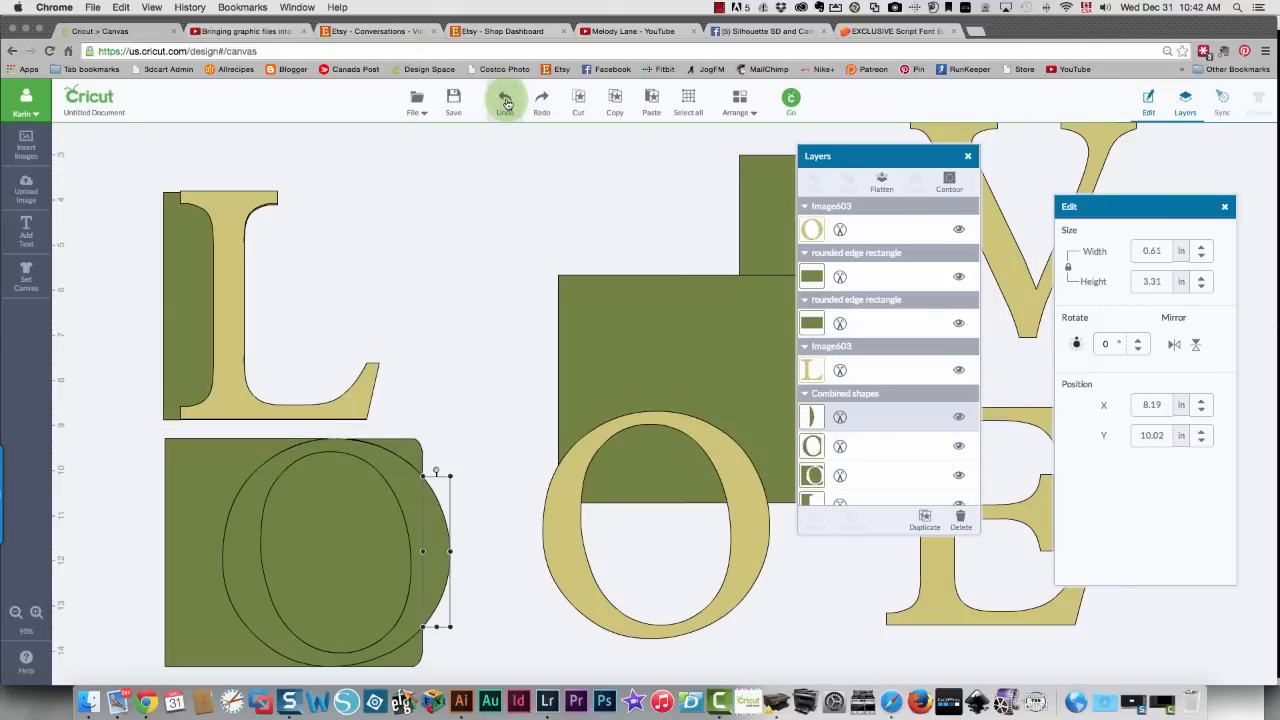
{"action": "left_click", "coordinate": [506, 104]}
{"action": "left_click", "coordinate": [506, 104]}
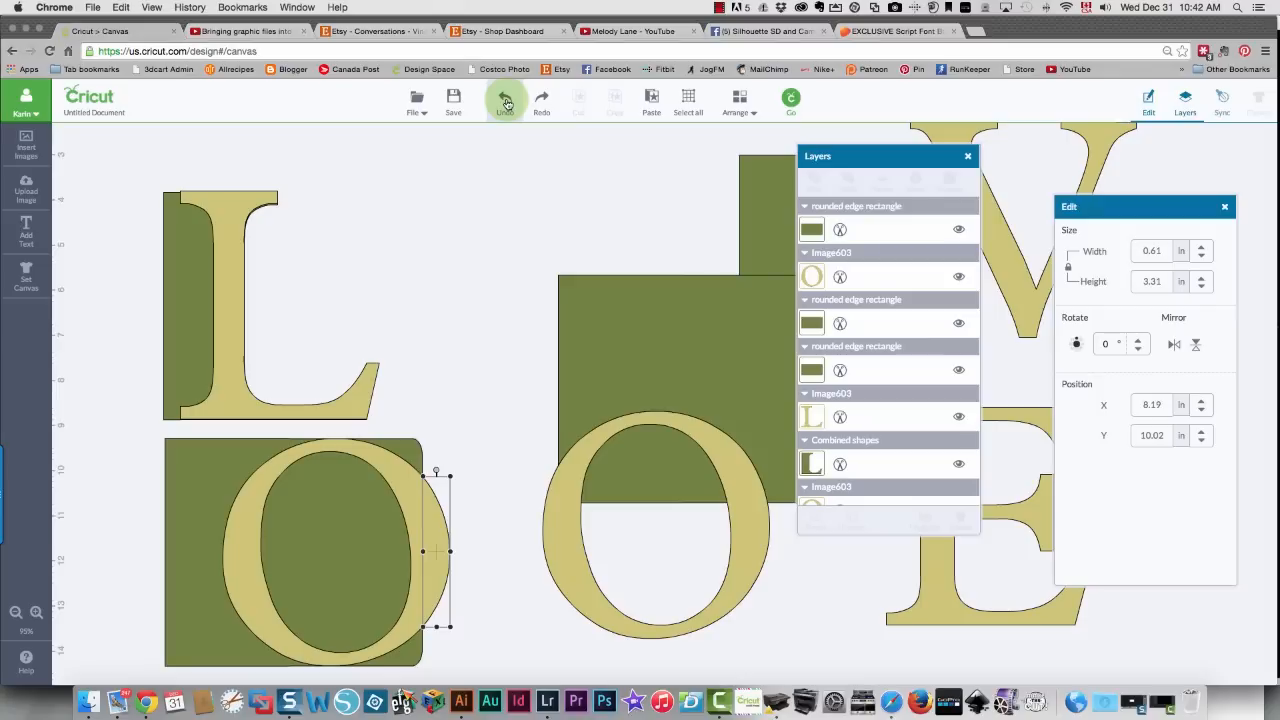
{"action": "left_click", "coordinate": [506, 104]}
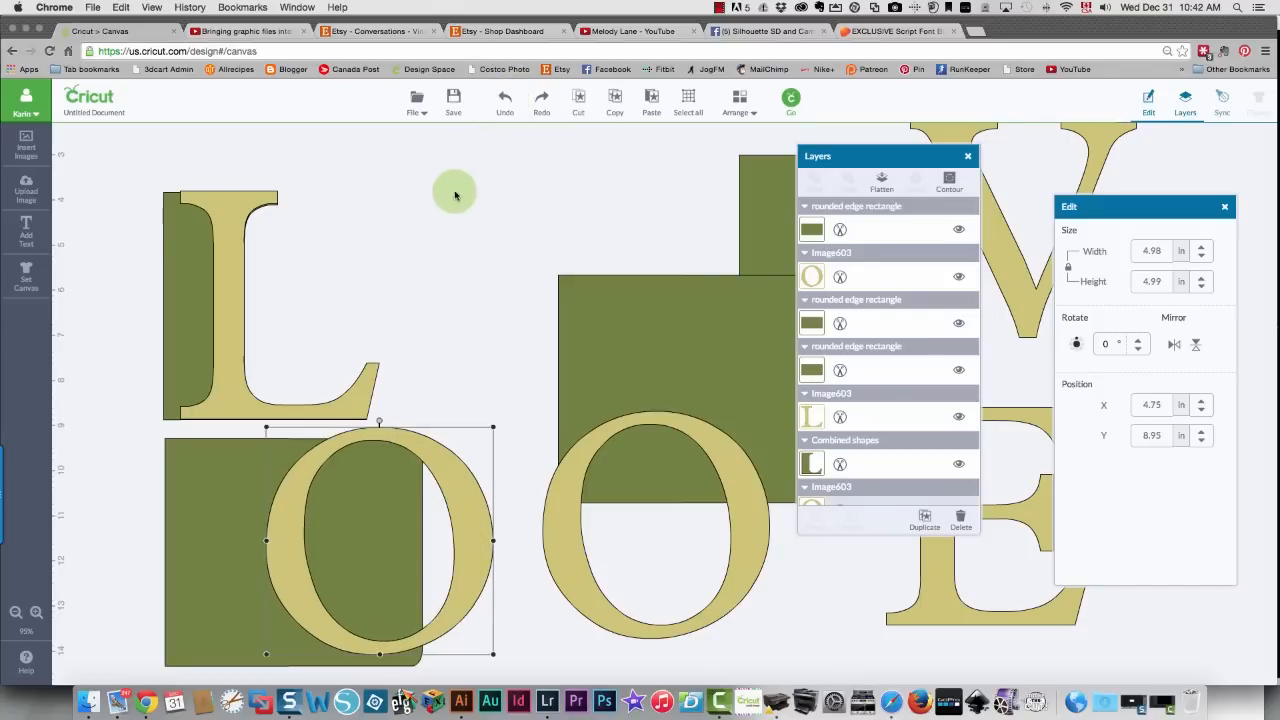
Stretch the O's height to 5.11 in and place it over the lower green rectangle at about X 3.85 in, Y 9.16 in
{"action": "left_click", "coordinate": [493, 366]}
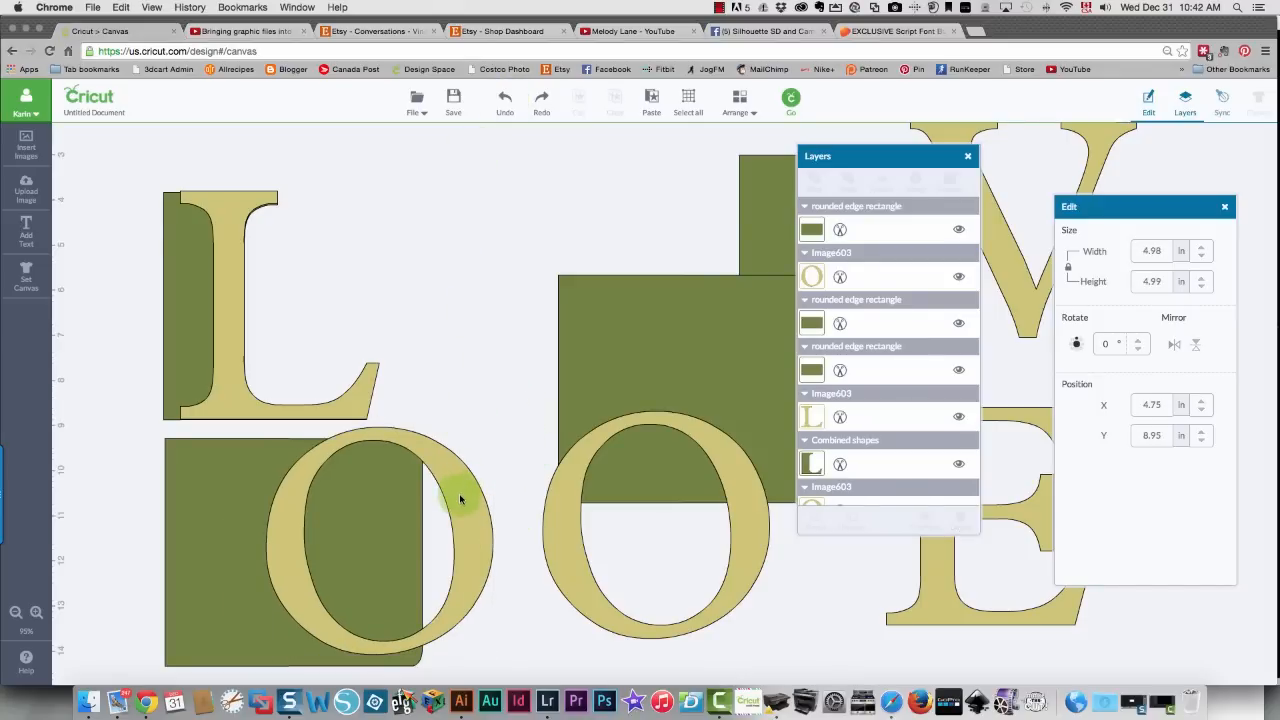
{"action": "left_click_drag", "start_coordinate": [457, 491], "coordinate": [440, 513]}
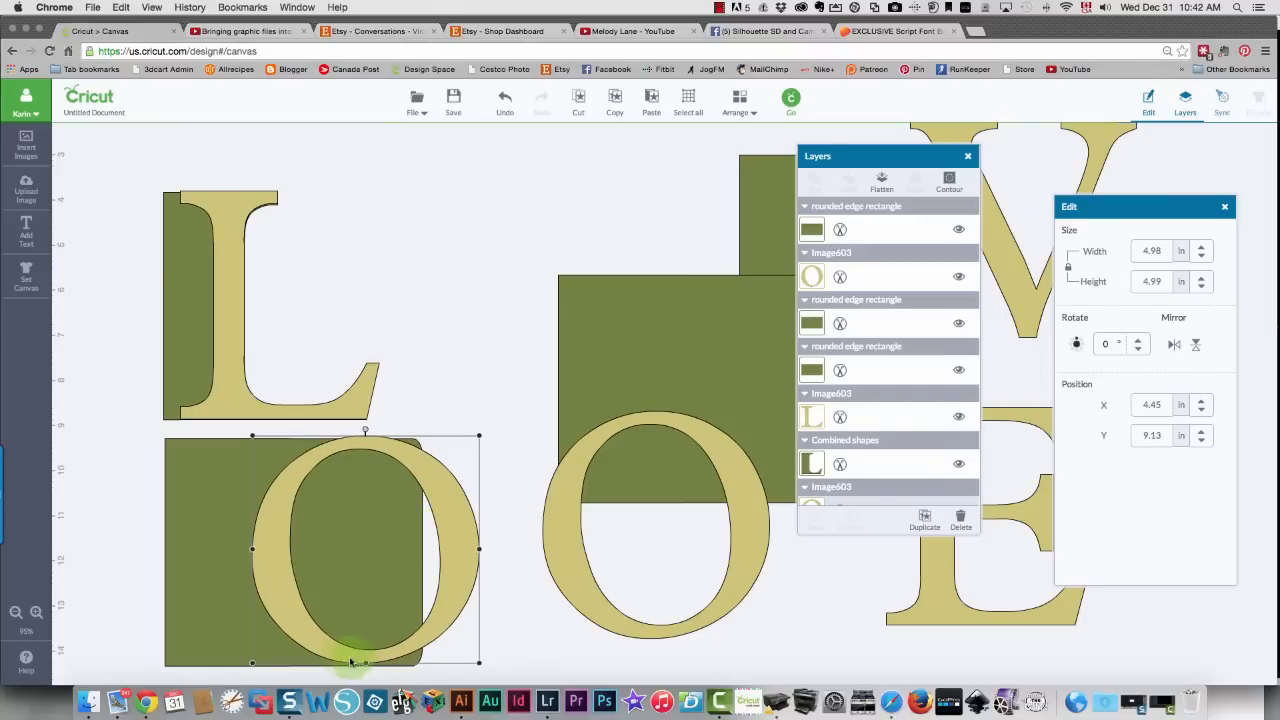
{"action": "left_click_drag", "start_coordinate": [290, 628], "coordinate": [262, 626]}
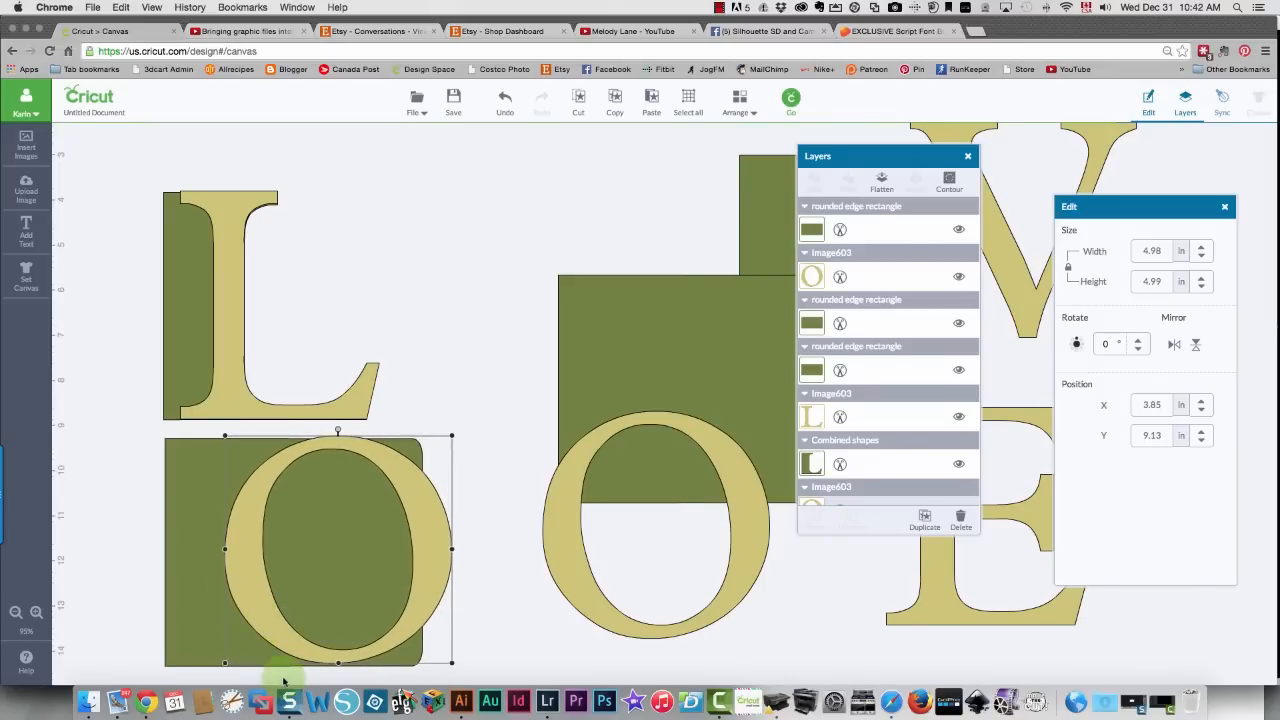
{"action": "left_click_drag", "start_coordinate": [337, 661], "coordinate": [338, 670]}
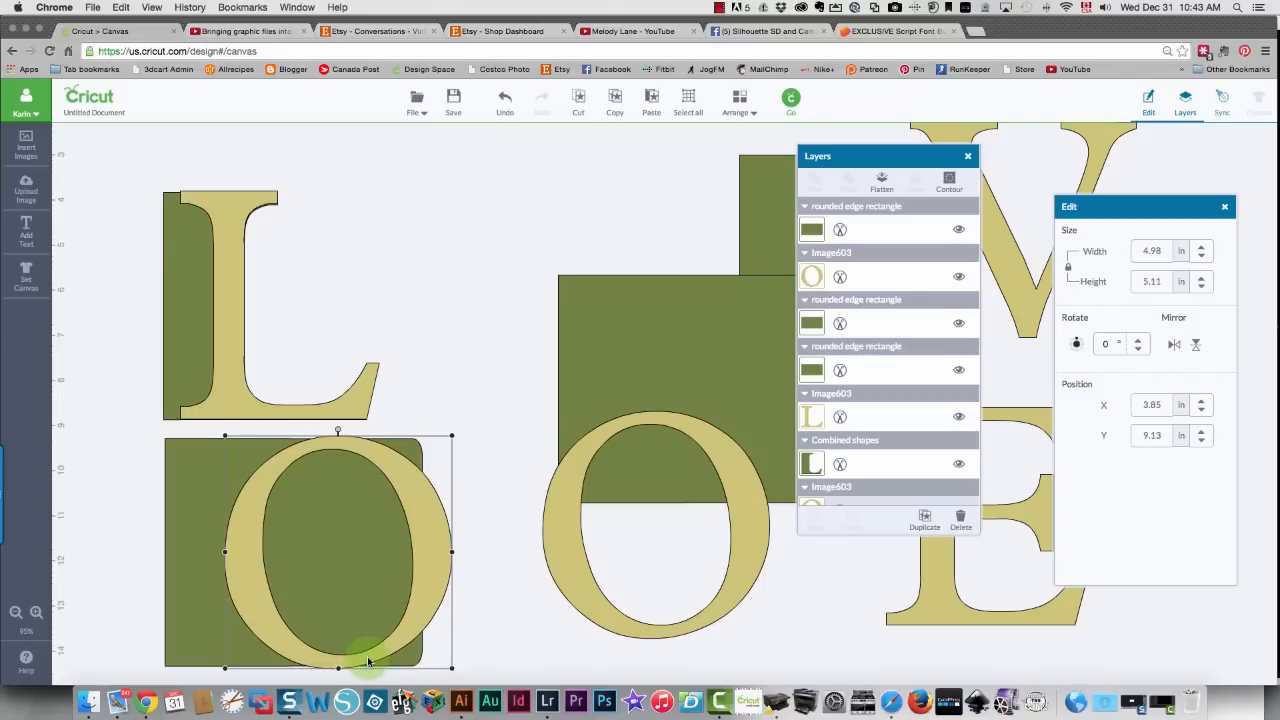
{"action": "left_click_drag", "start_coordinate": [367, 657], "coordinate": [367, 662]}
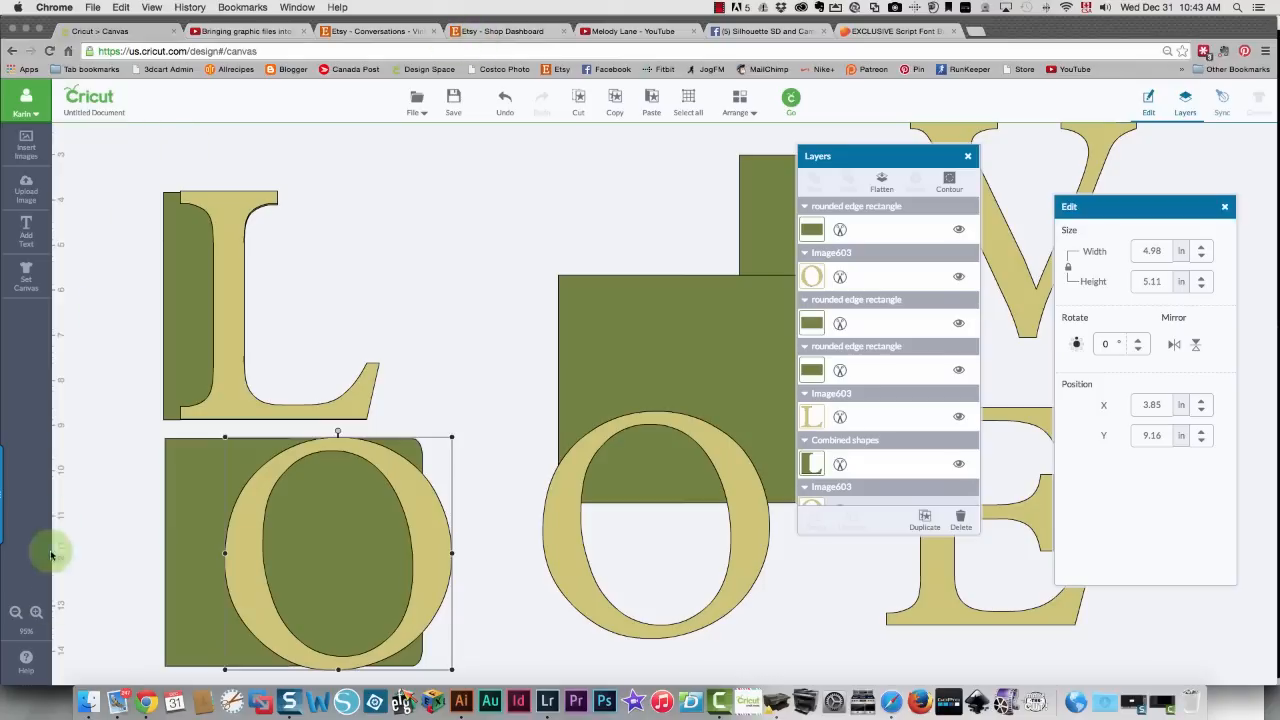
{"action": "left_click", "coordinate": [36, 612]}
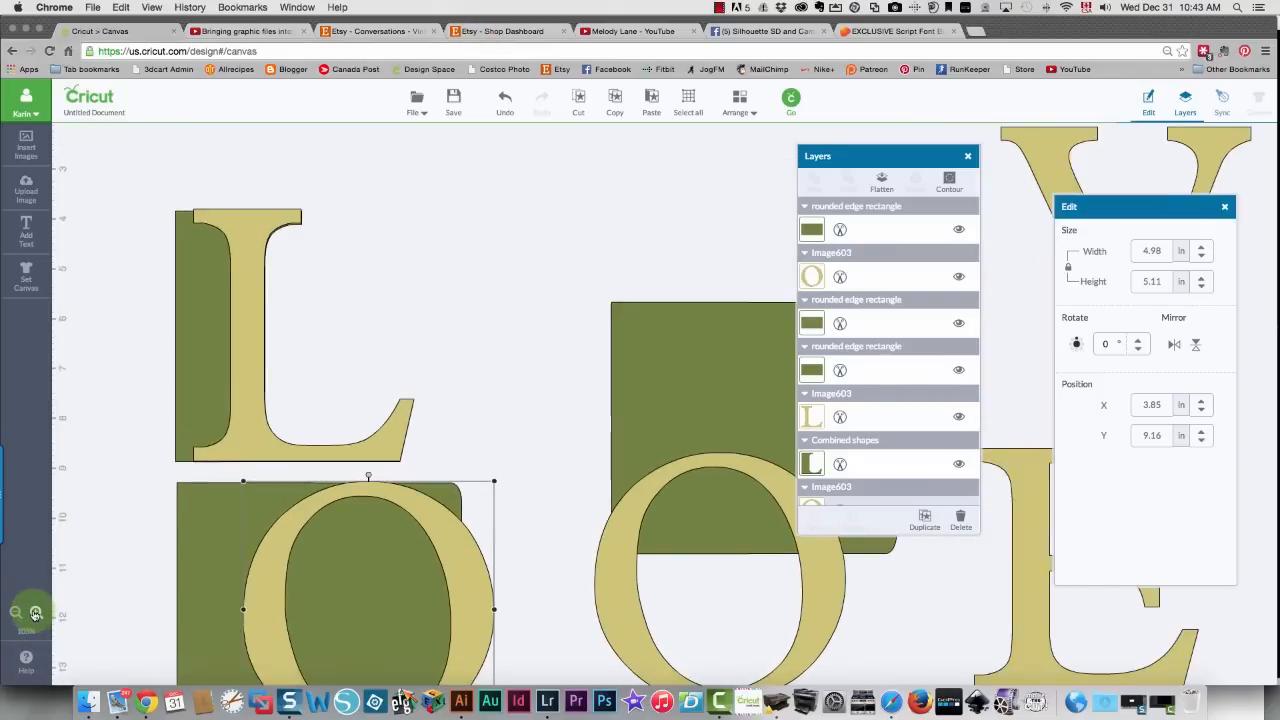
Set the O over the lower green rectangle to a height of about 5.07 in
{"action": "left_click", "coordinate": [581, 509]}
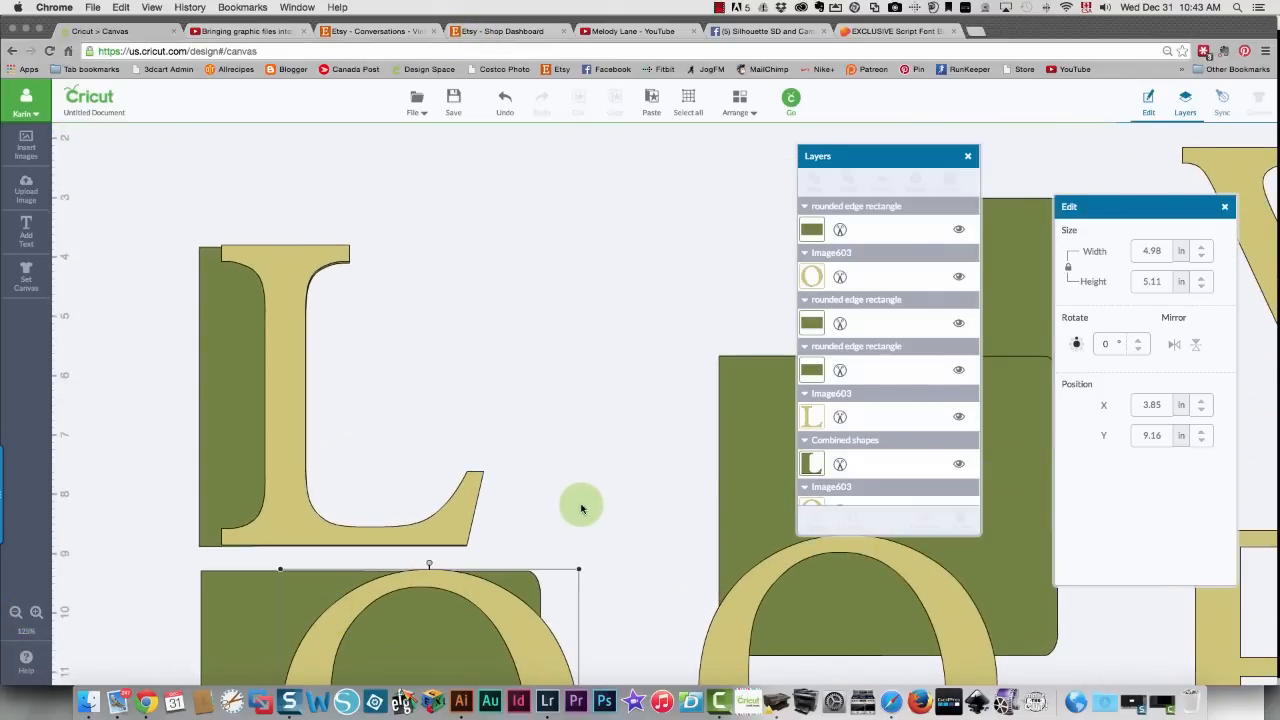
{"action": "scroll", "coordinate": [578, 510], "scroll_direction": "down", "scroll_amount": 5}
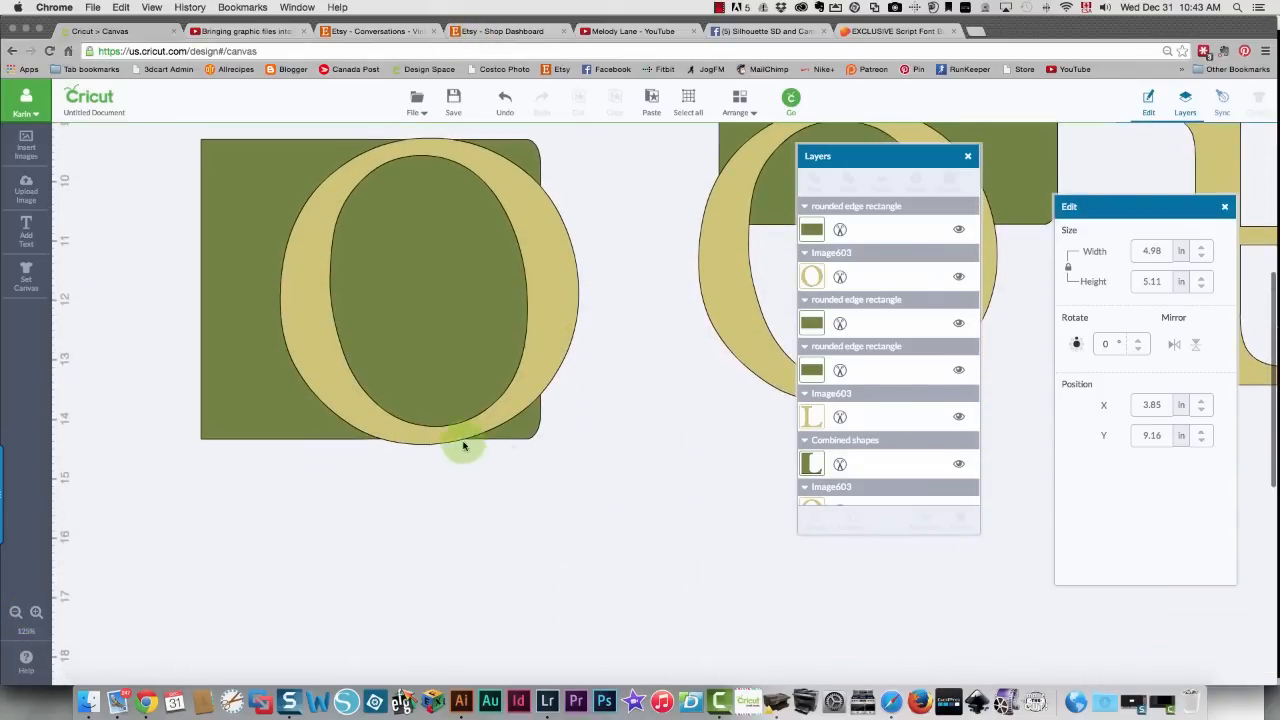
{"action": "left_click", "coordinate": [428, 440]}
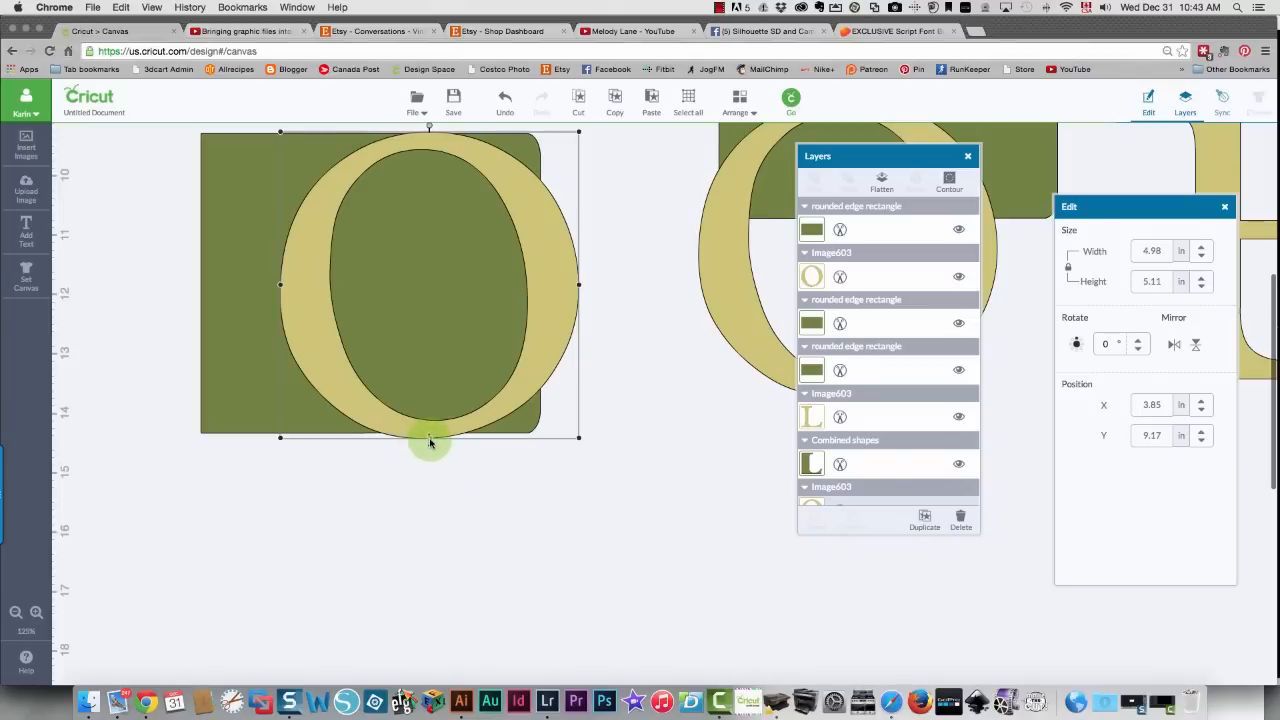
{"action": "left_click_drag", "start_coordinate": [430, 442], "coordinate": [430, 440]}
{"action": "left_click", "coordinate": [429, 486]}
{"action": "scroll", "coordinate": [334, 434], "scroll_direction": "up", "scroll_amount": 2}
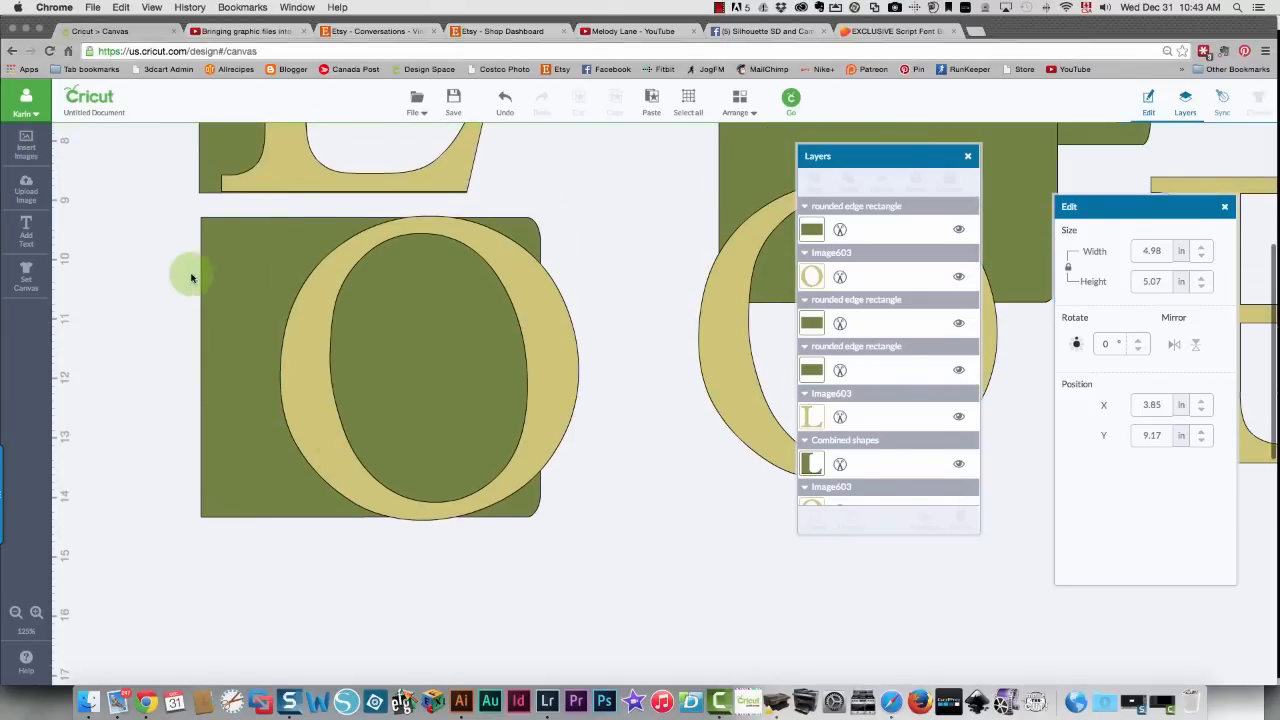
Slice the lower green rectangle with the overlapping O
{"action": "left_click_drag", "start_coordinate": [171, 207], "coordinate": [604, 576]}
{"action": "right_click", "coordinate": [482, 380]}
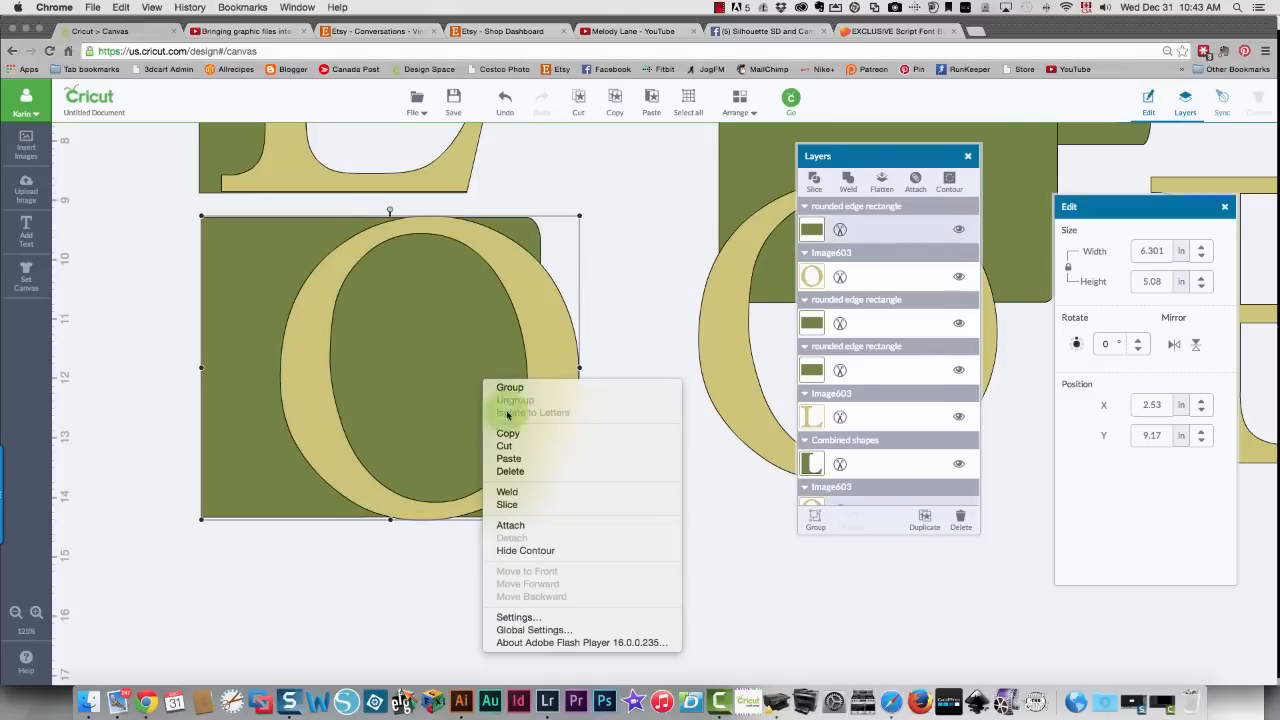
{"action": "left_click", "coordinate": [547, 505]}
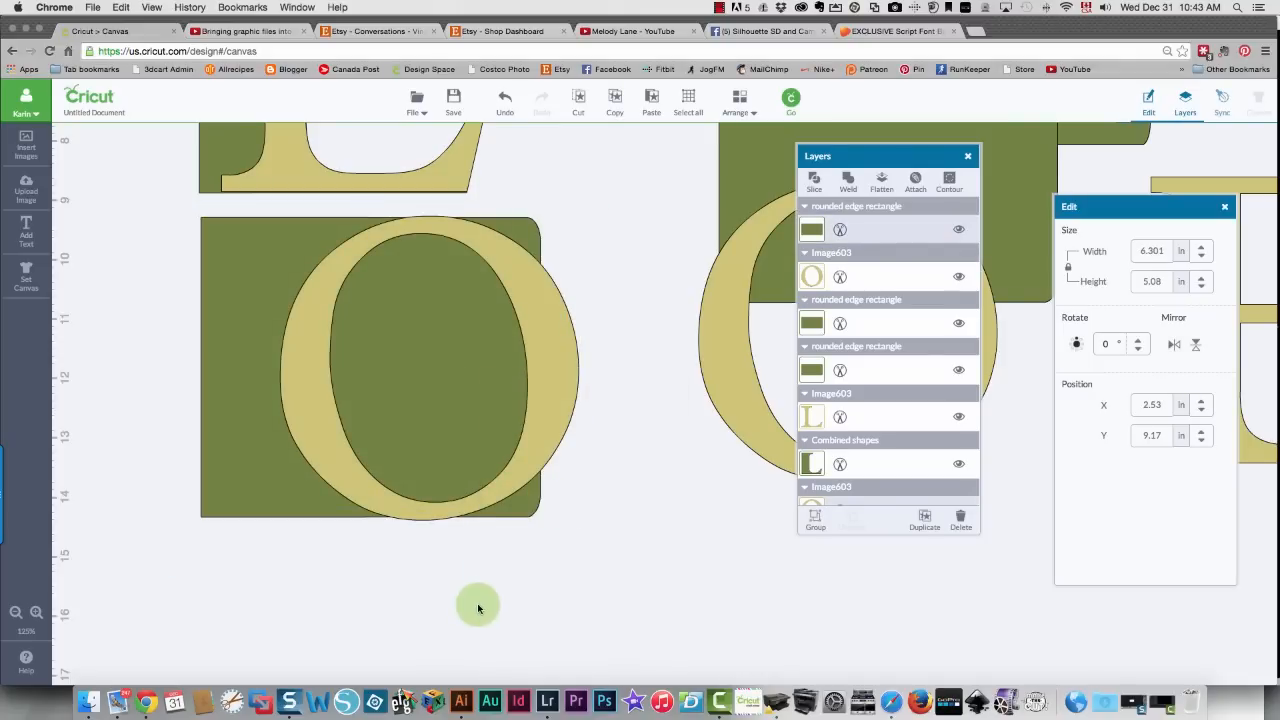
Pull the sliced O piece out of the rectangle to about X 5.14 in, Y 12.49 in, and select the cut rectangle
{"action": "left_click", "coordinate": [528, 224]}
{"action": "left_click_drag", "start_coordinate": [528, 226], "coordinate": [608, 425]}
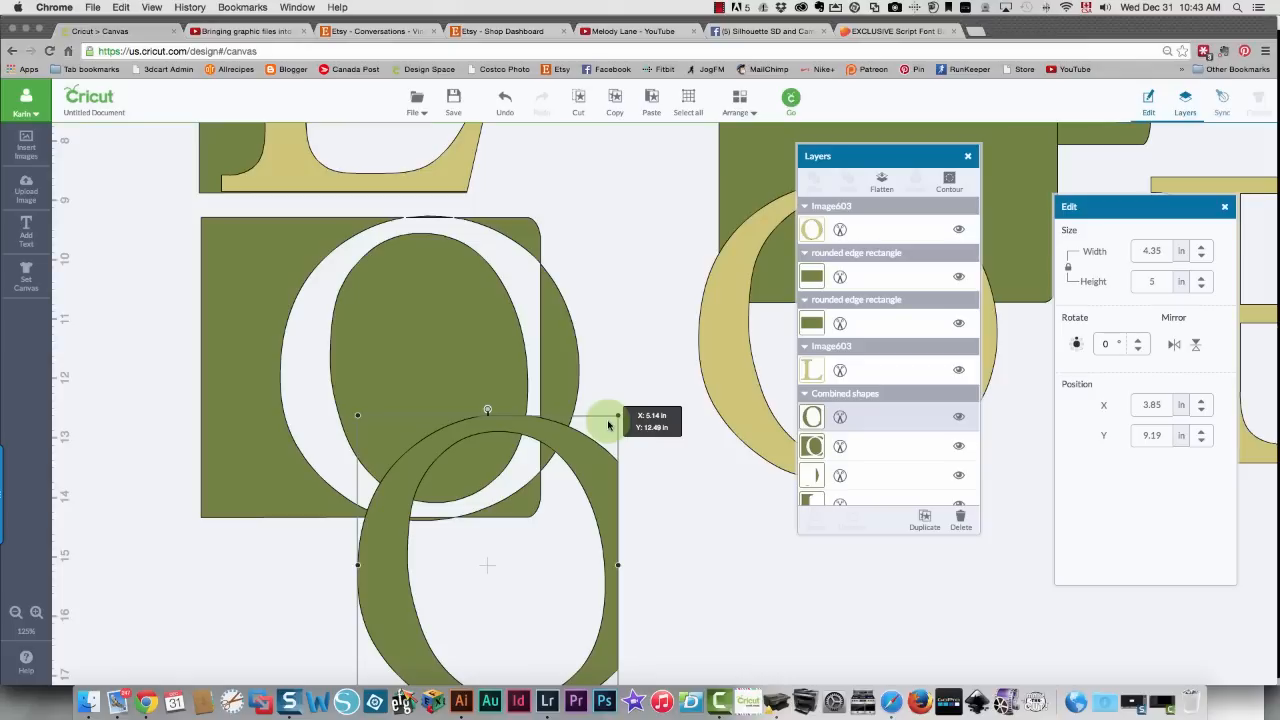
{"action": "left_click_drag", "start_coordinate": [608, 425], "coordinate": [608, 425]}
{"action": "left_click", "coordinate": [530, 238]}
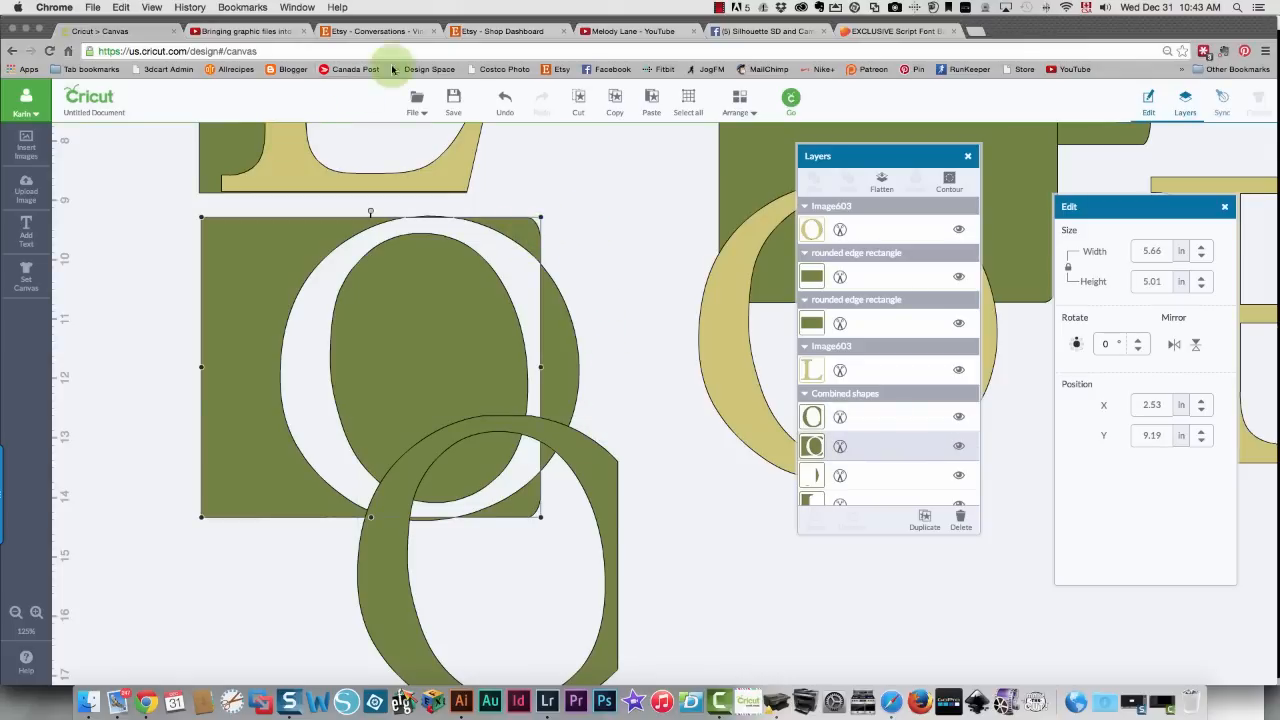
Undo the O piece's move, the slice and the O's last height change
{"action": "left_click", "coordinate": [503, 99]}
{"action": "left_click", "coordinate": [503, 99]}
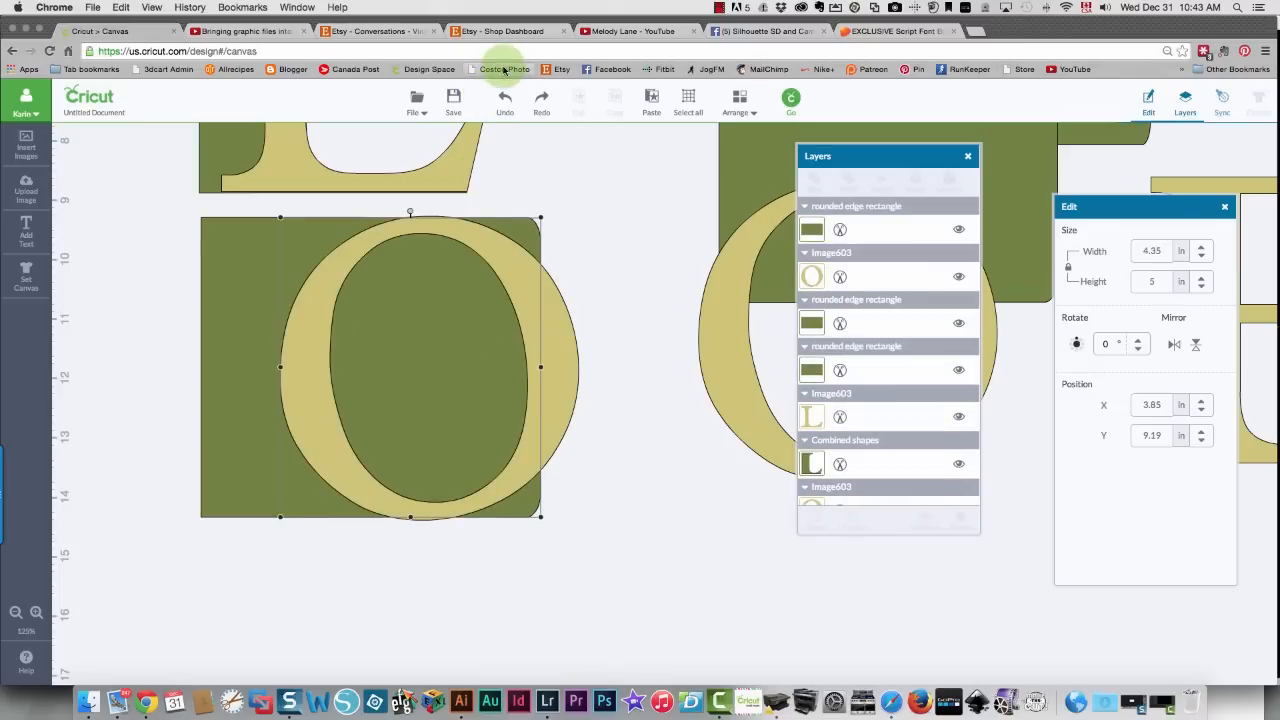
{"action": "left_click", "coordinate": [508, 104]}
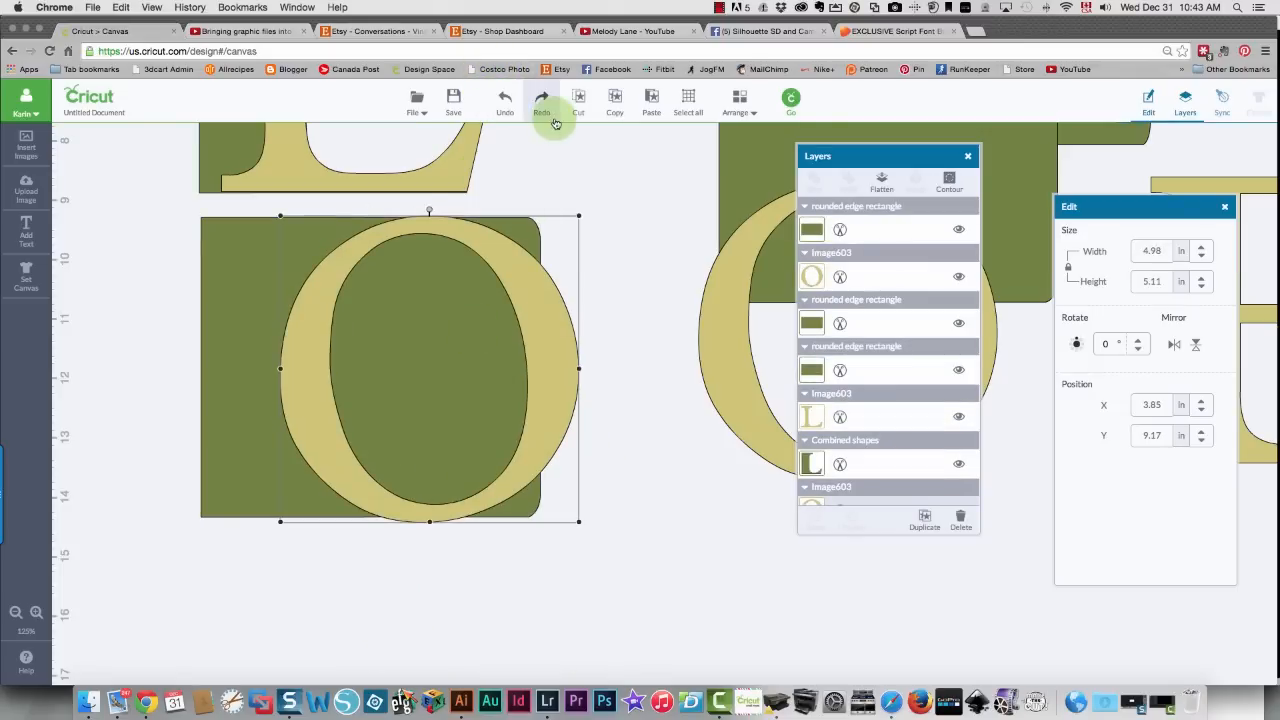
Stretch the O's height to about 5.26 in past the rectangle's lower edge and slice the rectangle with it
{"action": "left_click_drag", "start_coordinate": [447, 234], "coordinate": [446, 233]}
{"action": "left_click_drag", "start_coordinate": [428, 522], "coordinate": [428, 531]}
{"action": "left_click_drag", "start_coordinate": [177, 209], "coordinate": [625, 590]}
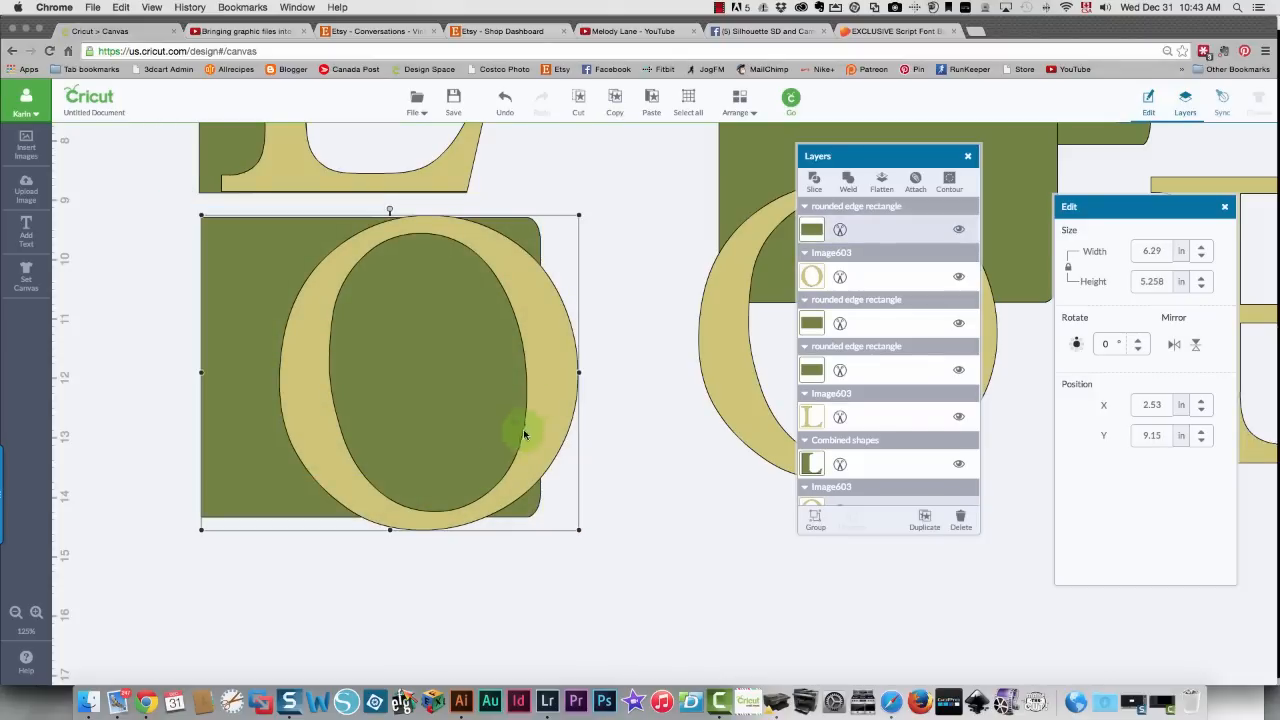
{"action": "right_click", "coordinate": [530, 291]}
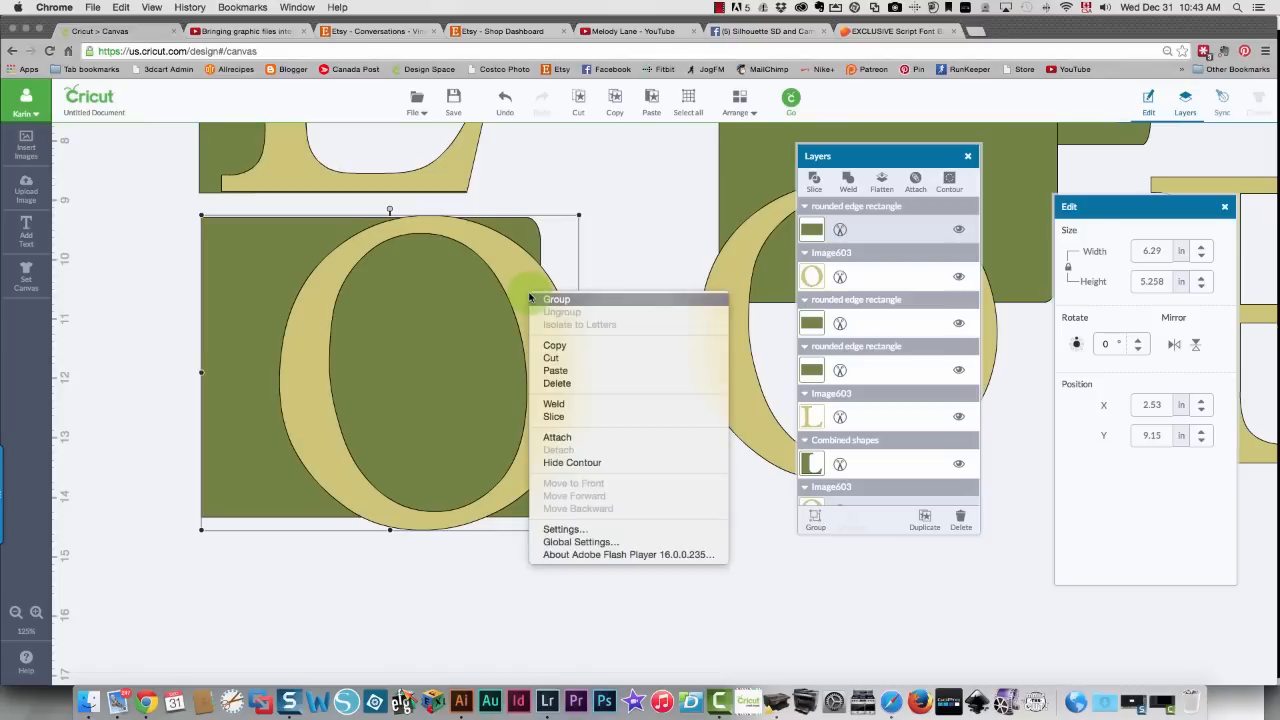
{"action": "left_click", "coordinate": [564, 418]}
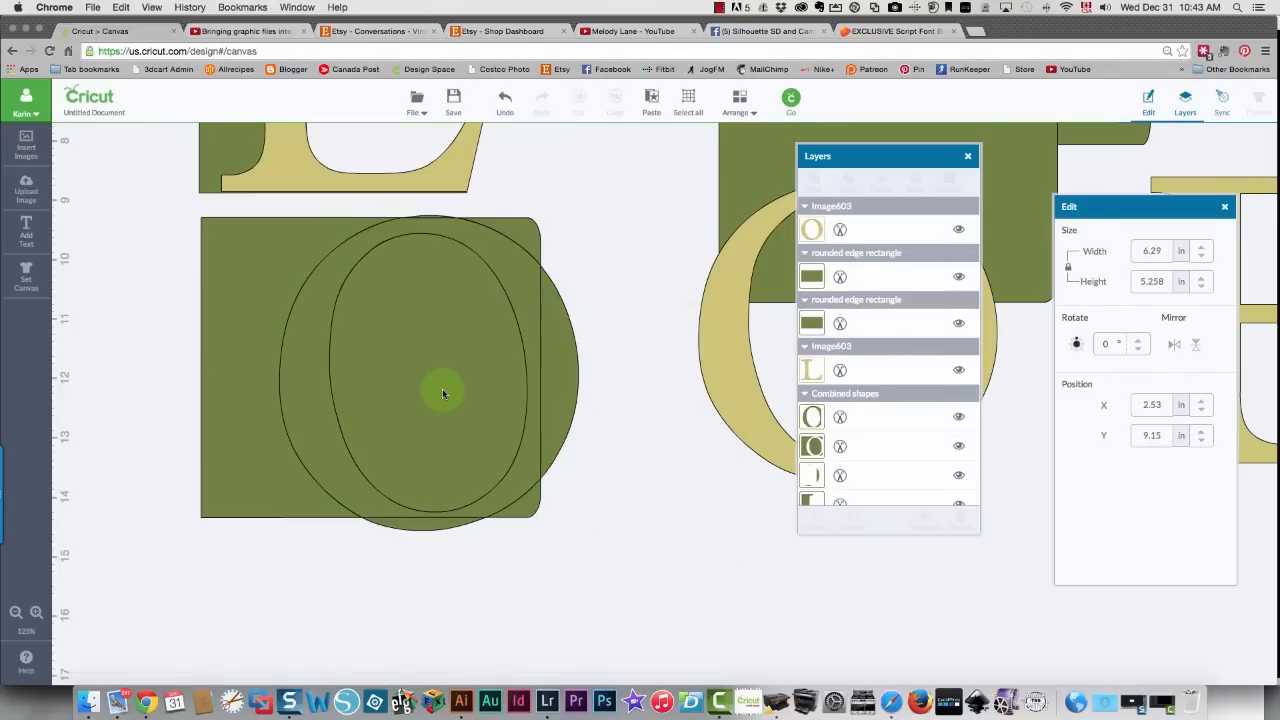
Pull the O slivers outside the rectangle away to about X 6.44 in, Y 10.79 in, and delete them
{"action": "left_click", "coordinate": [537, 236]}
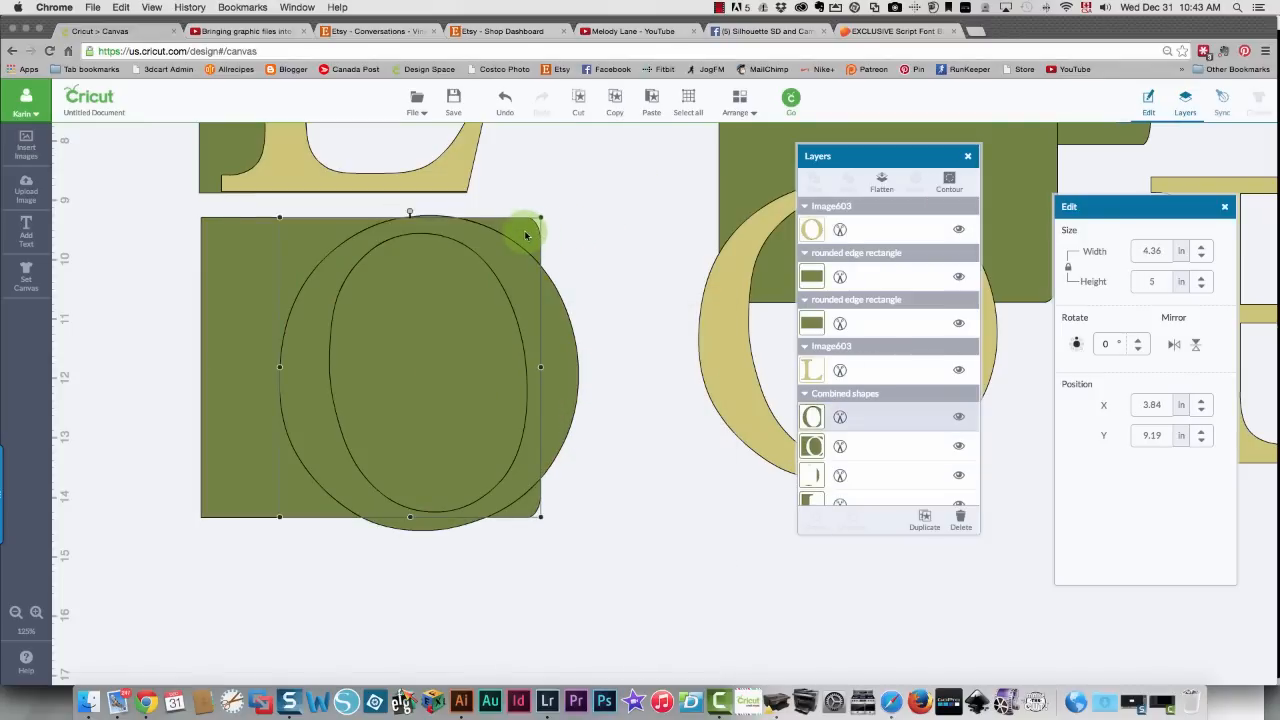
{"action": "left_click_drag", "start_coordinate": [573, 312], "coordinate": [637, 432]}
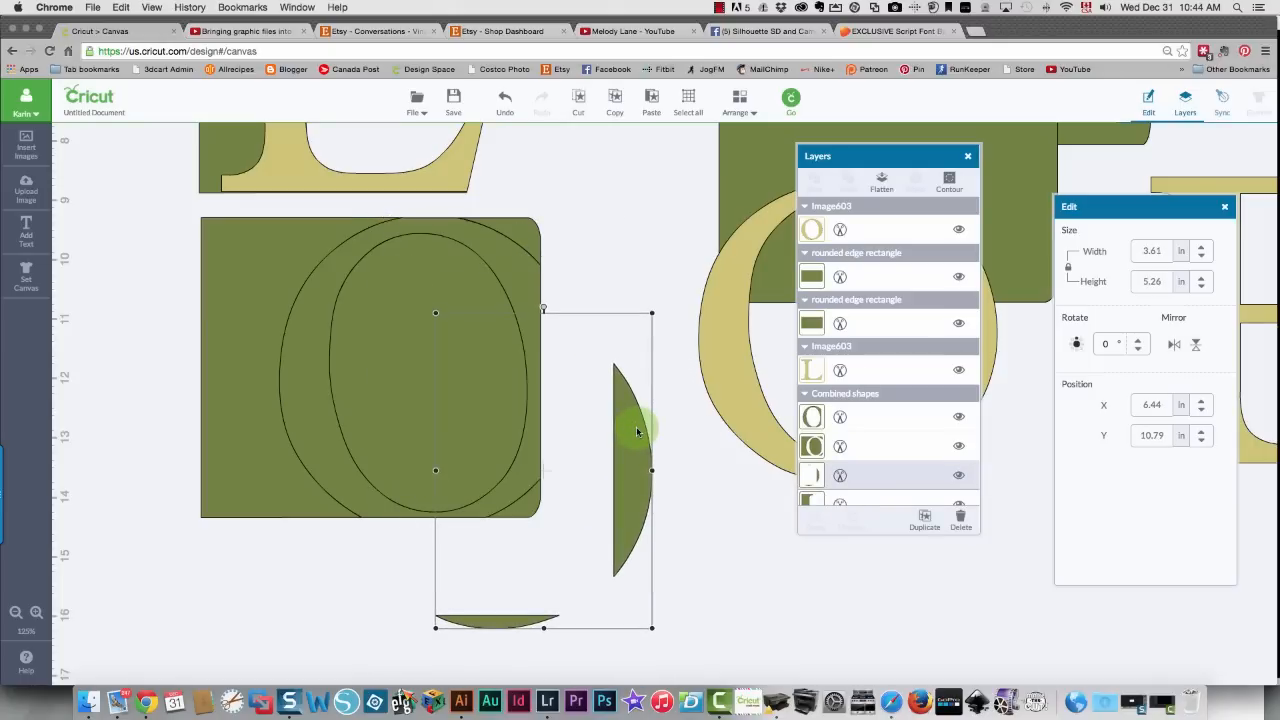
{"action": "key", "text": "Delete"}
Delete the sliced O piece and the green rectangle it was cut from
{"action": "right_click", "coordinate": [397, 341]}
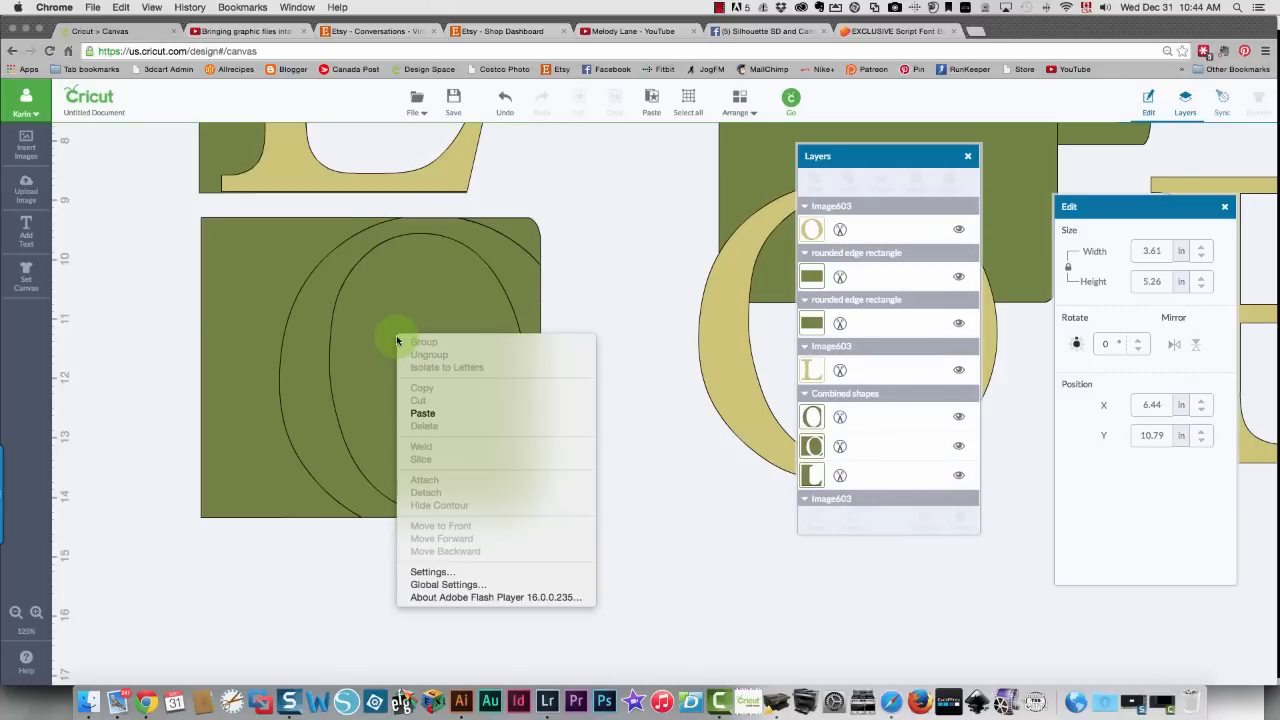
{"action": "left_click", "coordinate": [180, 200]}
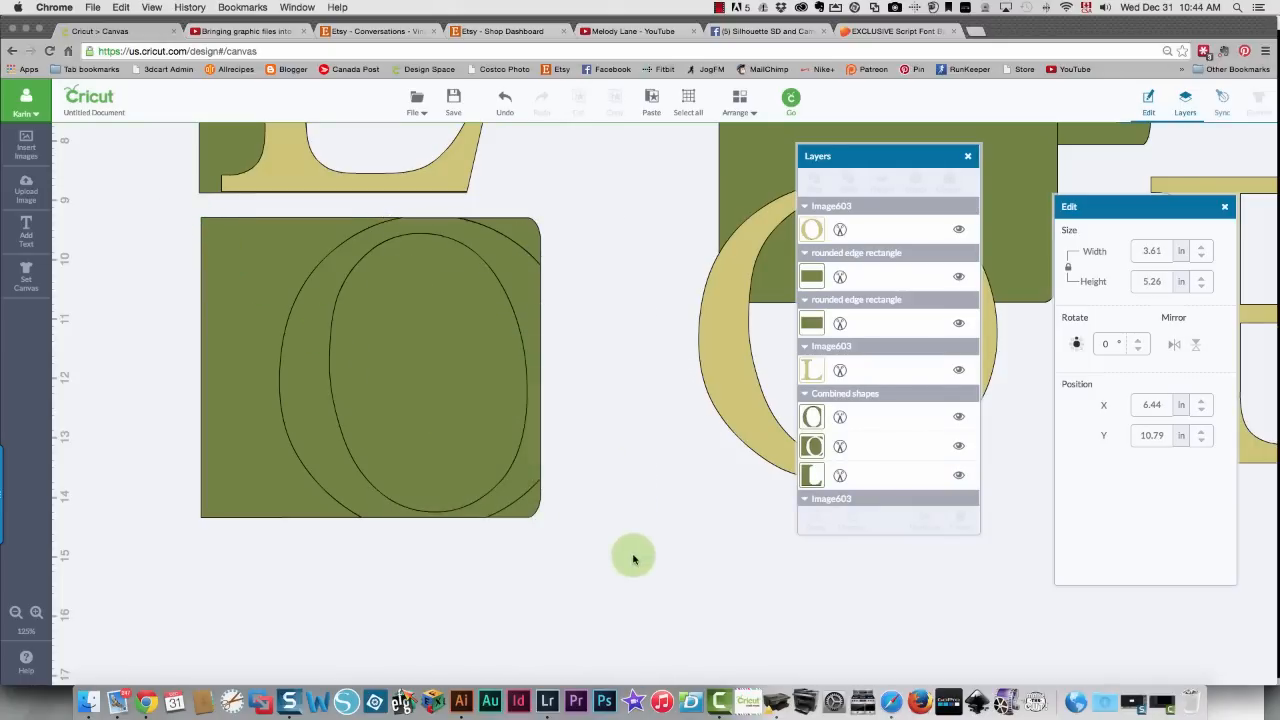
{"action": "left_click_drag", "start_coordinate": [168, 192], "coordinate": [613, 567]}
{"action": "right_click", "coordinate": [422, 420]}
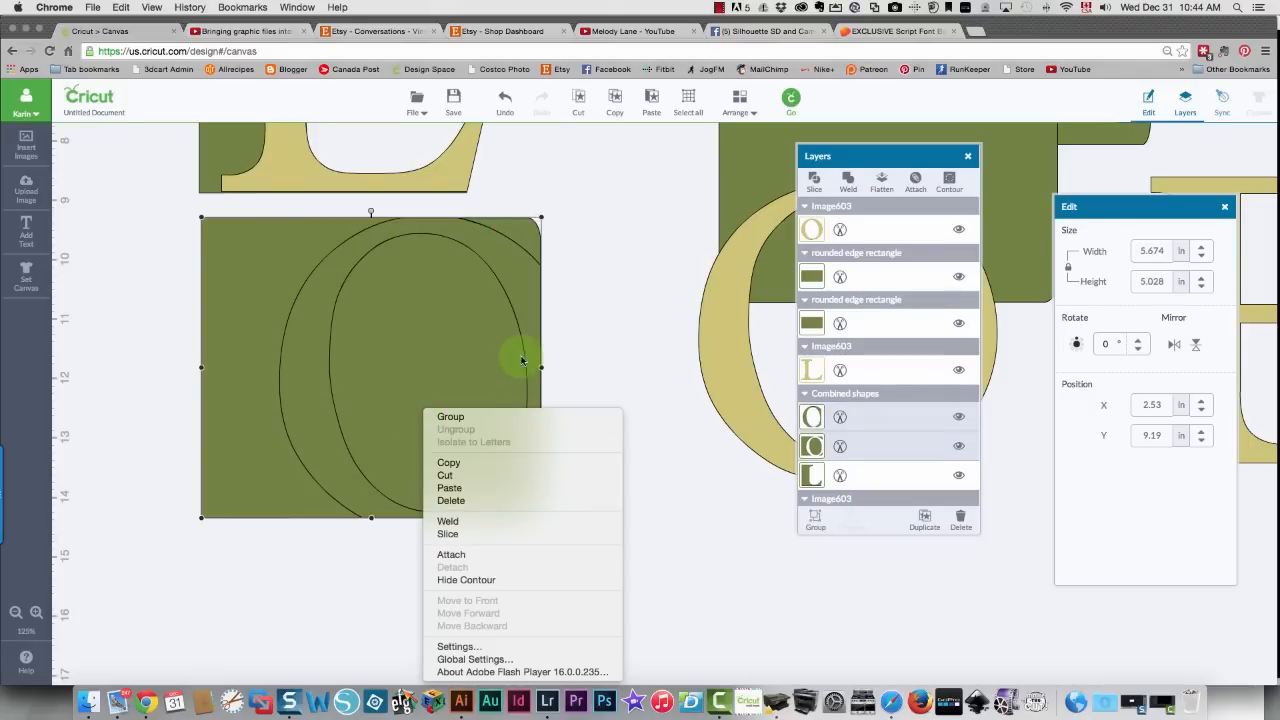
{"action": "left_click", "coordinate": [589, 346]}
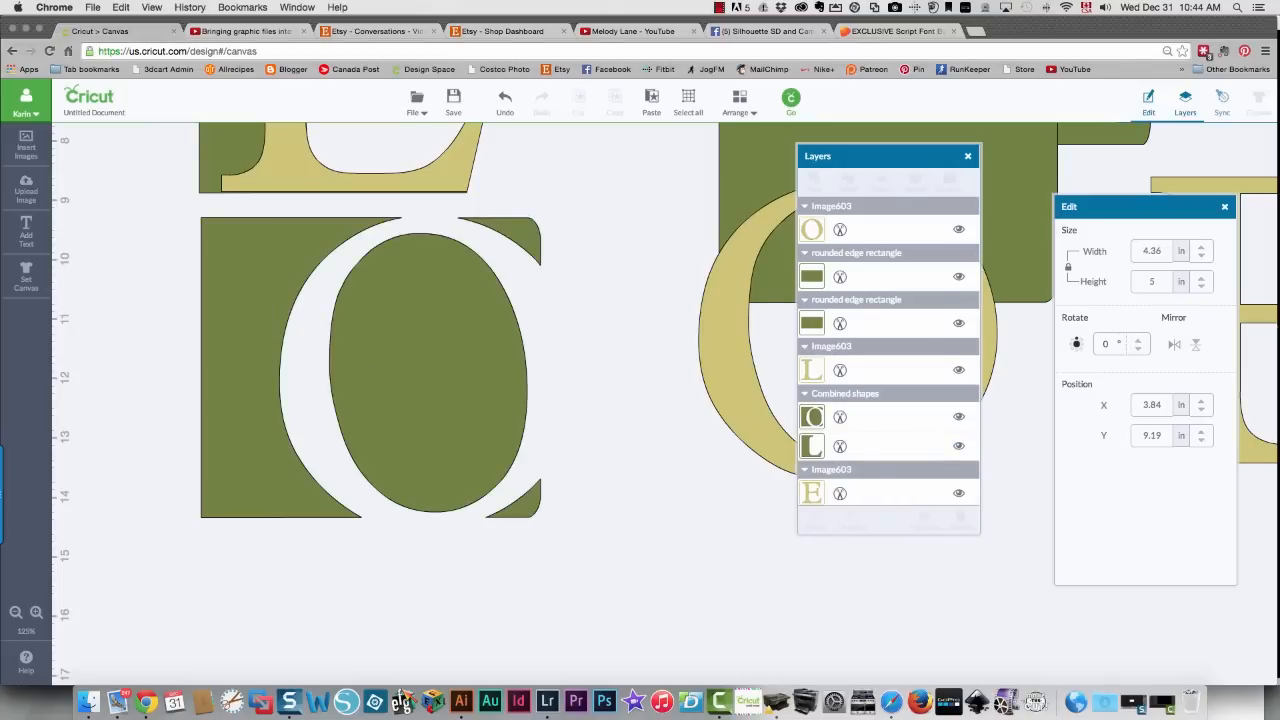
{"action": "left_click", "coordinate": [505, 314]}
{"action": "key", "text": "Delete"}
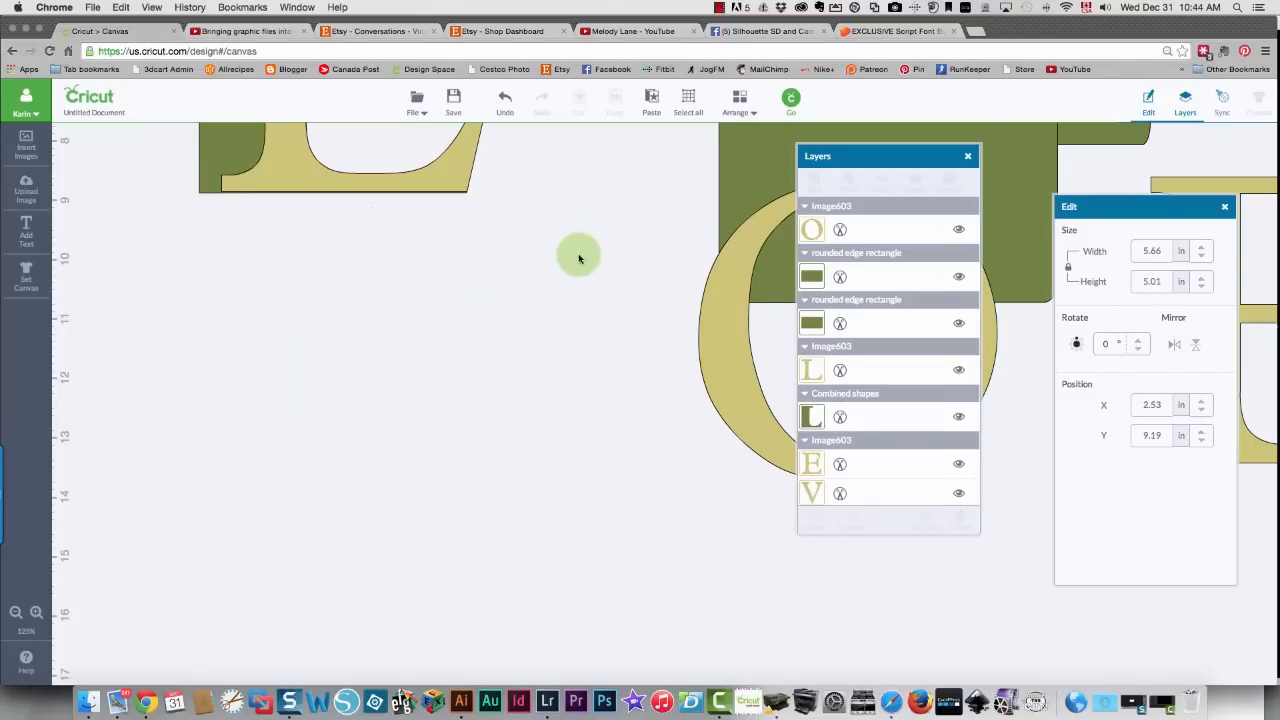
Place another green rectangle below the L and lay the remaining gold O over it at about X 4.52 in, Y 9.17 in
{"action": "scroll", "coordinate": [600, 248], "scroll_direction": "up", "scroll_amount": 5}
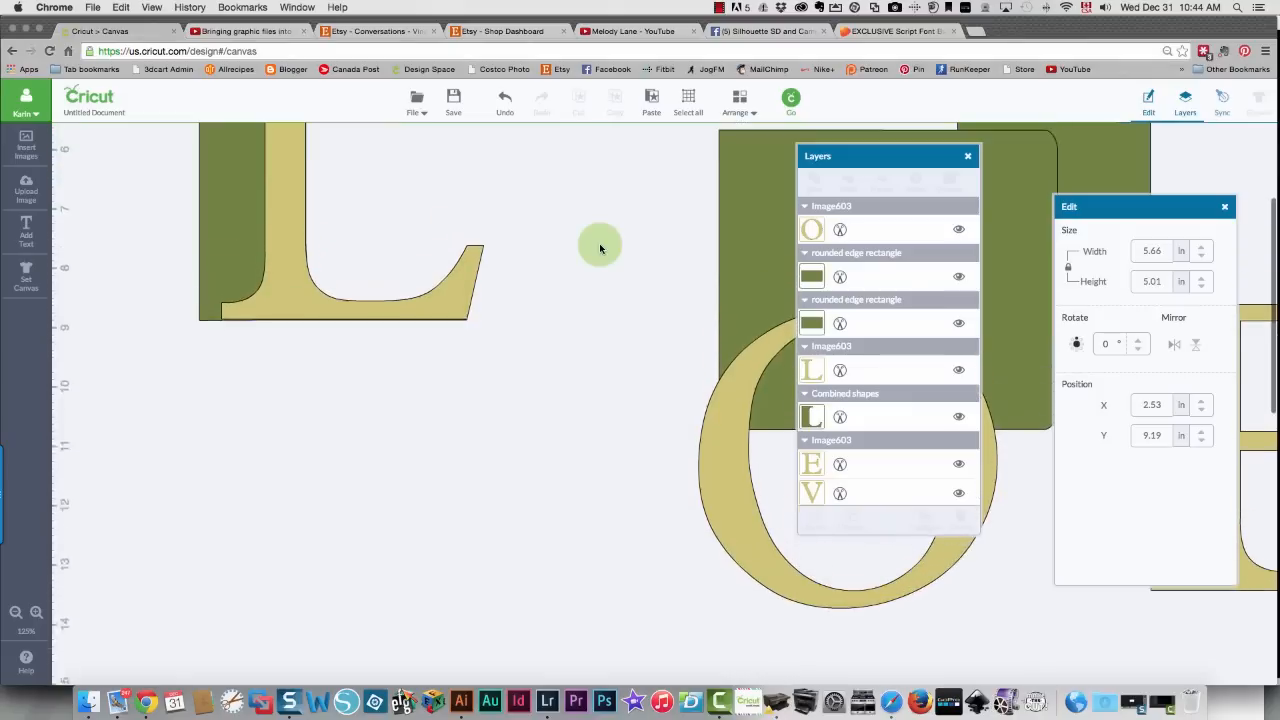
{"action": "left_click", "coordinate": [736, 233]}
{"action": "left_click_drag", "start_coordinate": [736, 233], "coordinate": [217, 446]}
{"action": "left_click_drag", "start_coordinate": [697, 491], "coordinate": [317, 531]}
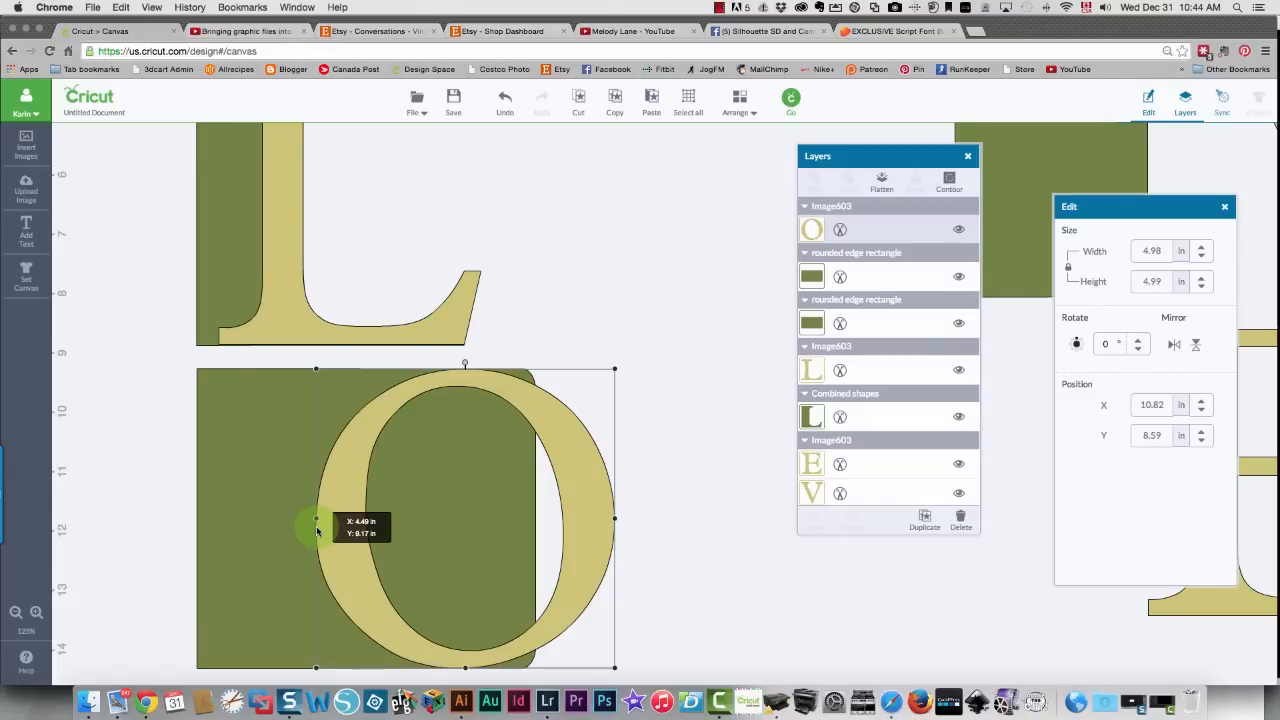
{"action": "left_click_drag", "start_coordinate": [317, 531], "coordinate": [320, 532]}
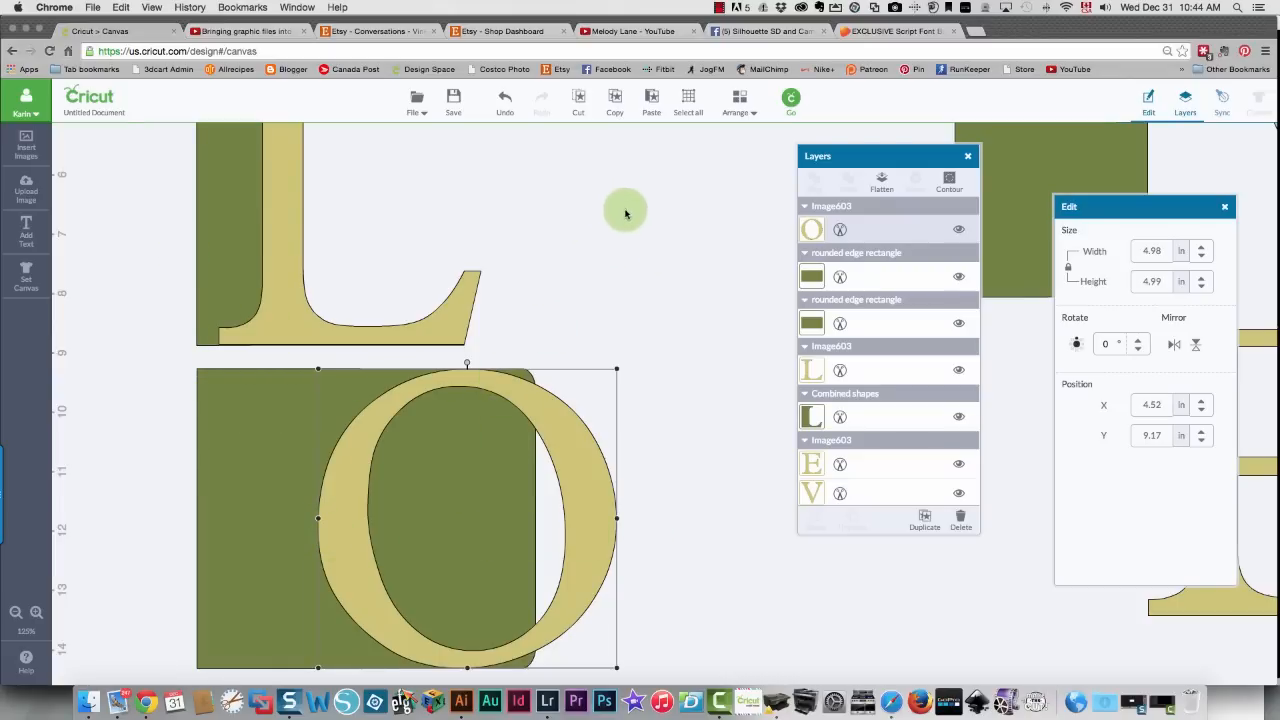
Weld the gold O and the green rectangle below the L into one shape
{"action": "scroll", "coordinate": [704, 490], "scroll_direction": "down", "scroll_amount": 3}
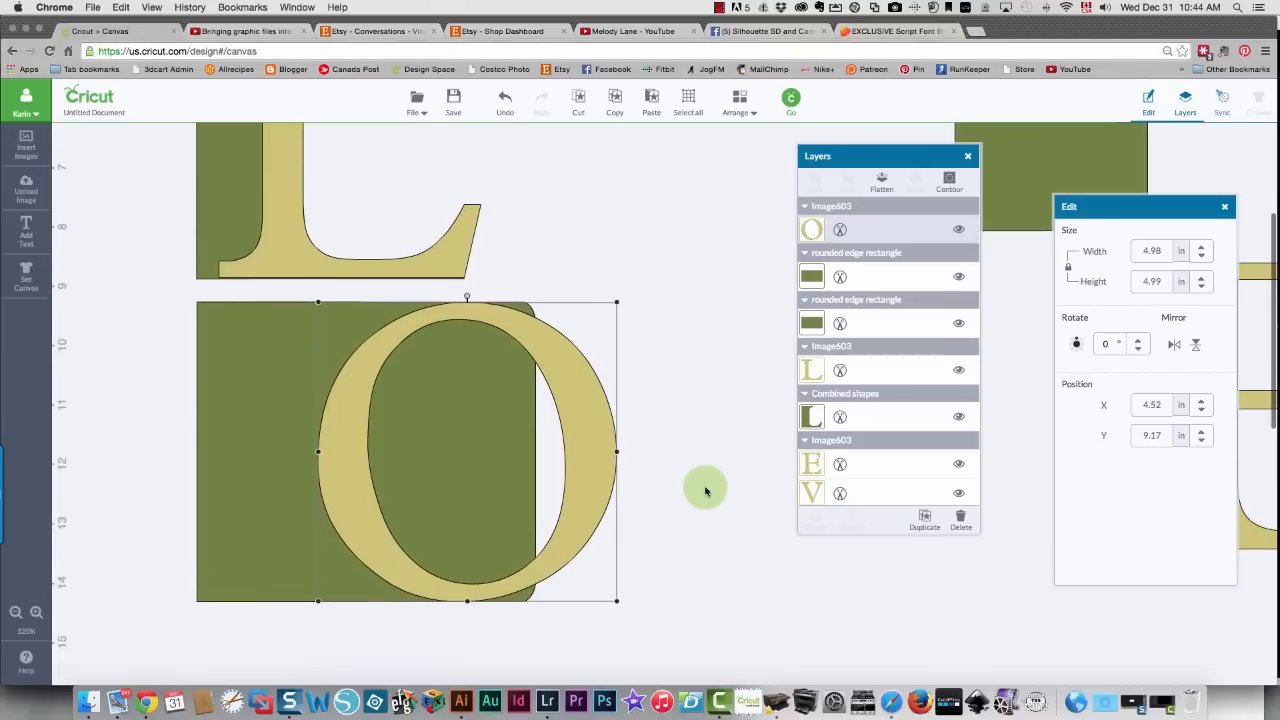
{"action": "left_click_drag", "start_coordinate": [146, 288], "coordinate": [651, 634]}
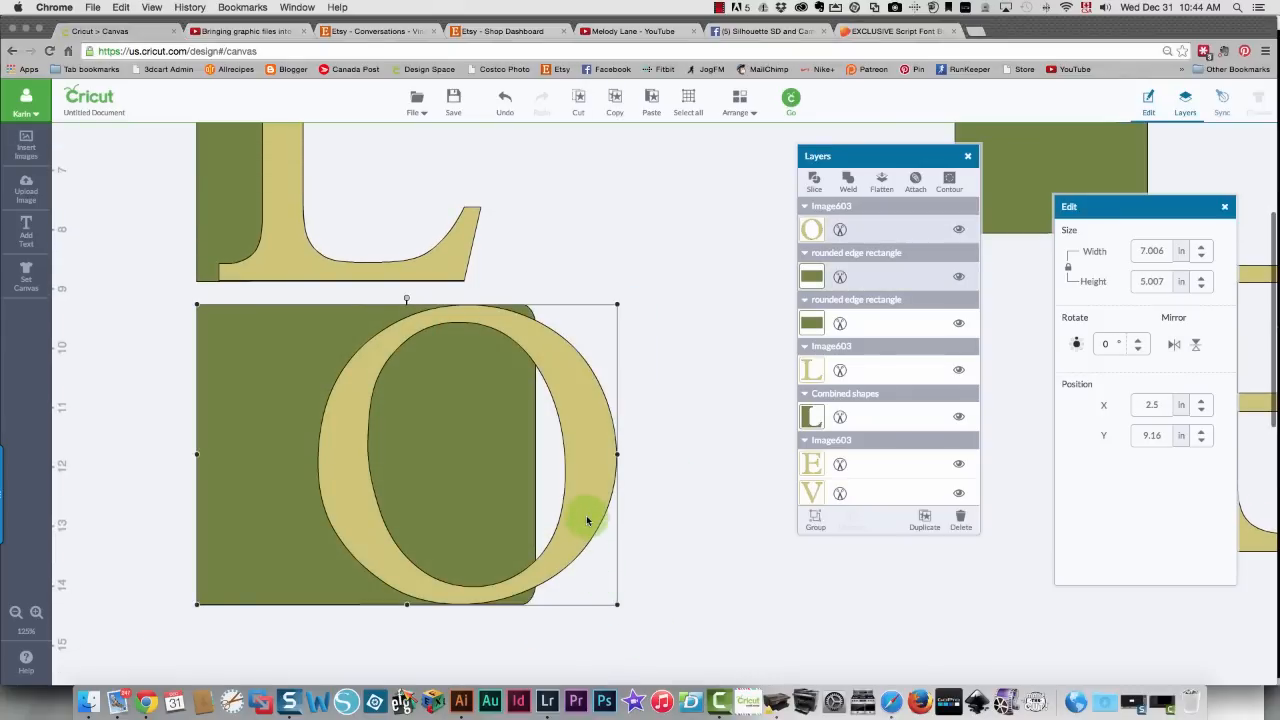
{"action": "right_click", "coordinate": [586, 520]}
{"action": "left_click", "coordinate": [629, 522]}
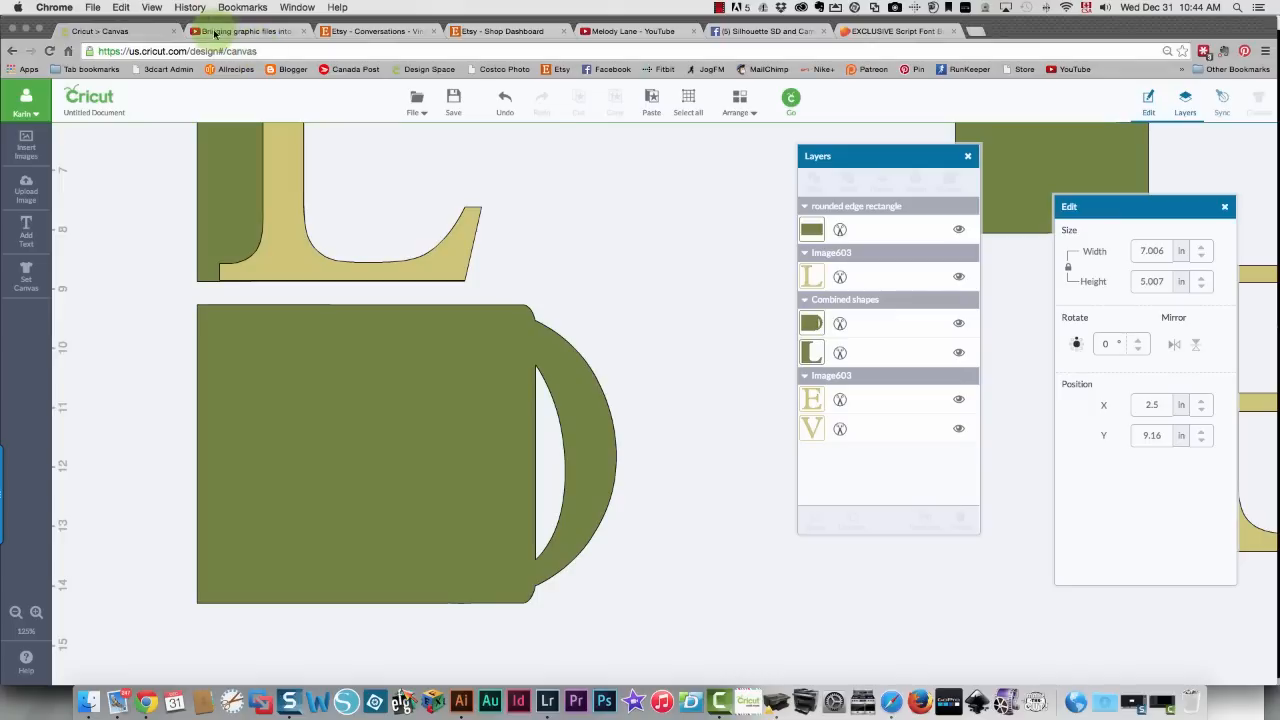
Switch to Facebook, browse the posts in the I LUV my Cricut group, and return to the Cricut canvas
{"action": "left_click", "coordinate": [798, 38]}
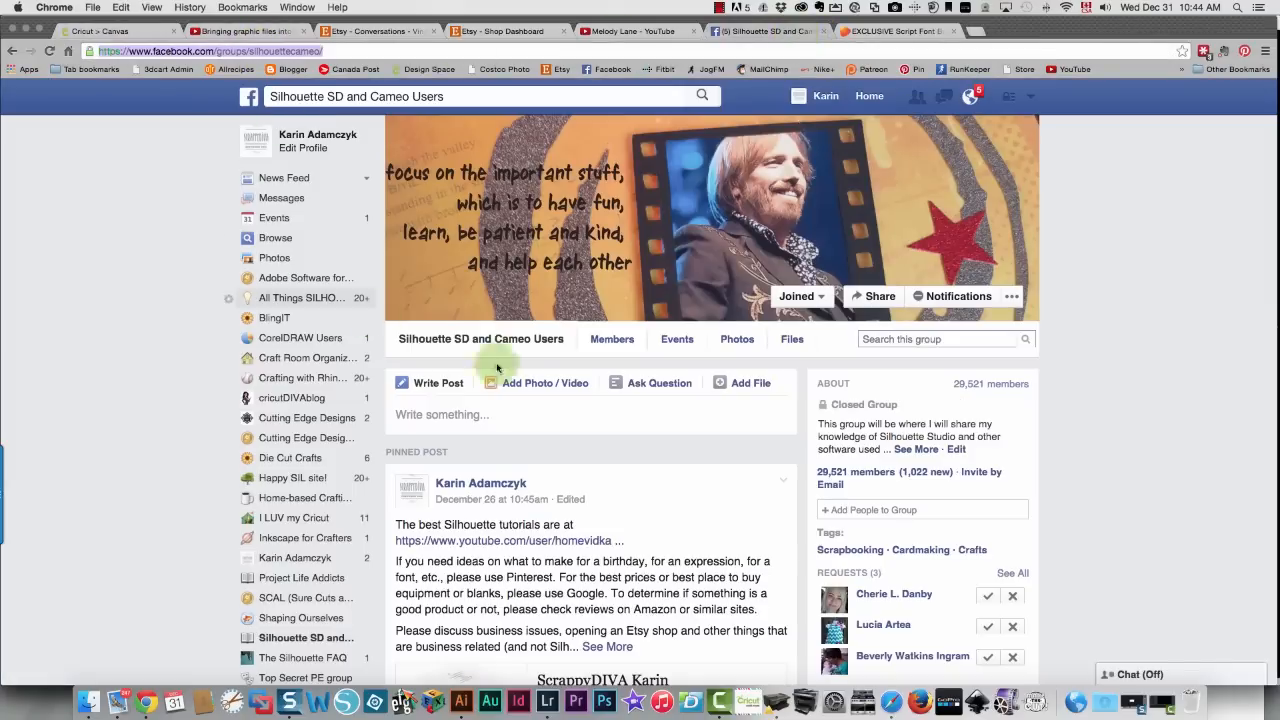
{"action": "left_click", "coordinate": [262, 519]}
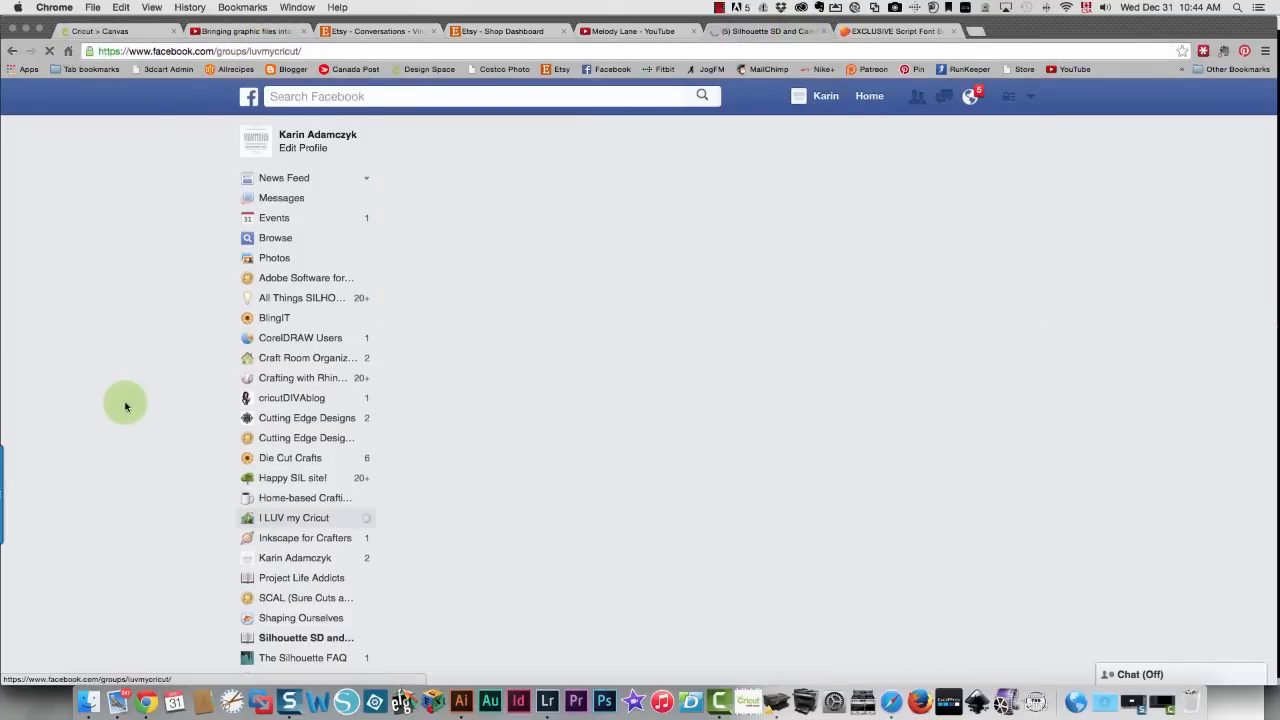
{"action": "scroll", "coordinate": [128, 400], "scroll_direction": "down", "scroll_amount": 10}
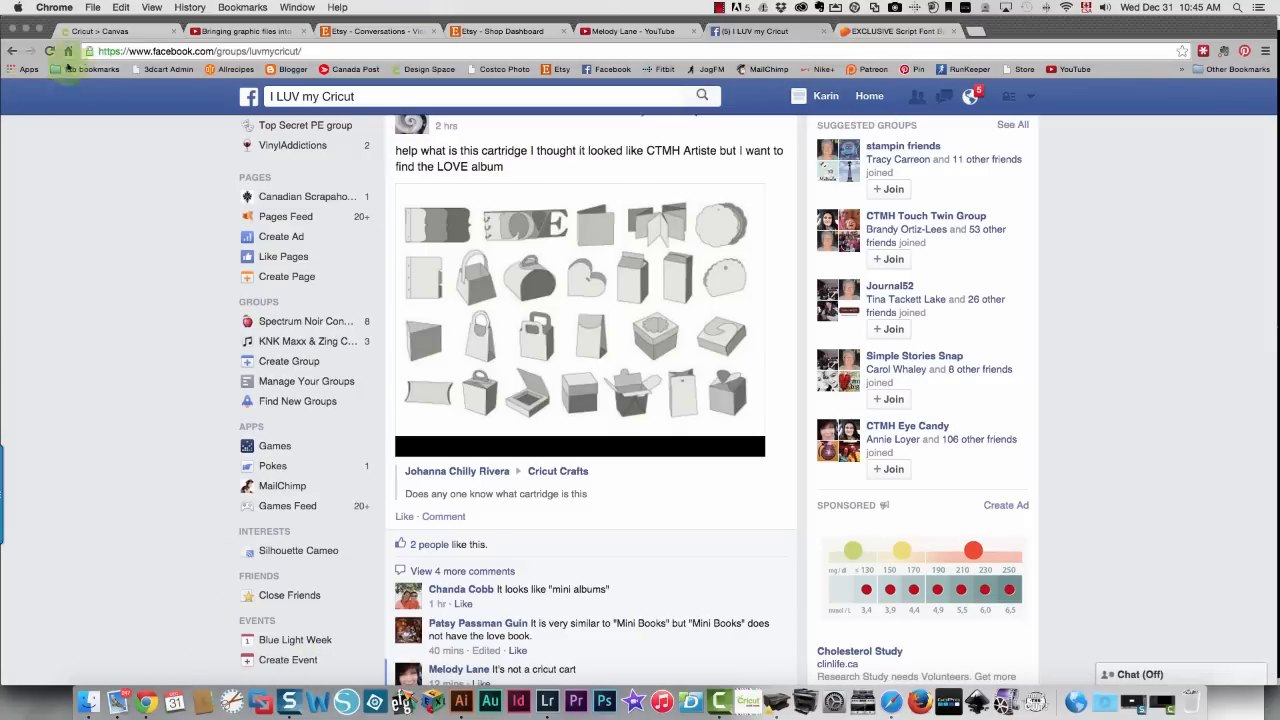
{"action": "left_click", "coordinate": [115, 33]}
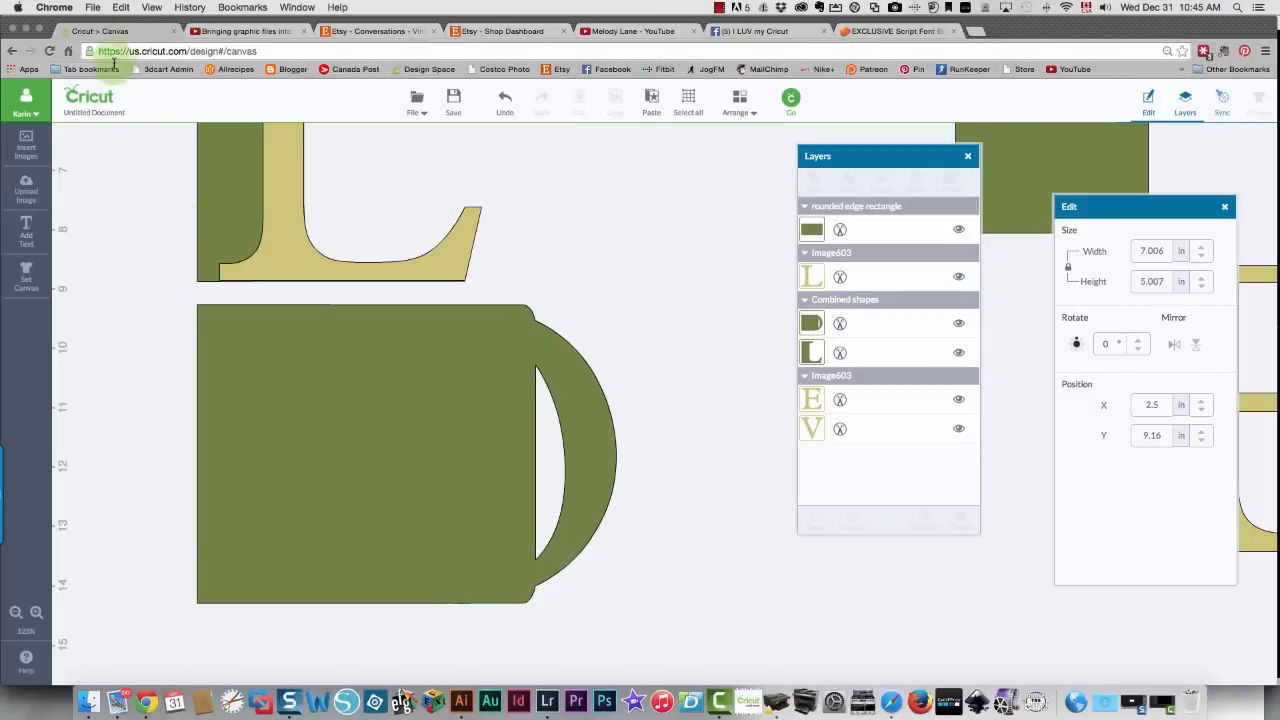
Undo the weld and shift the gold O along the rectangle to about X 5.2 in, Y 9.17 in
{"action": "left_click", "coordinate": [502, 104]}
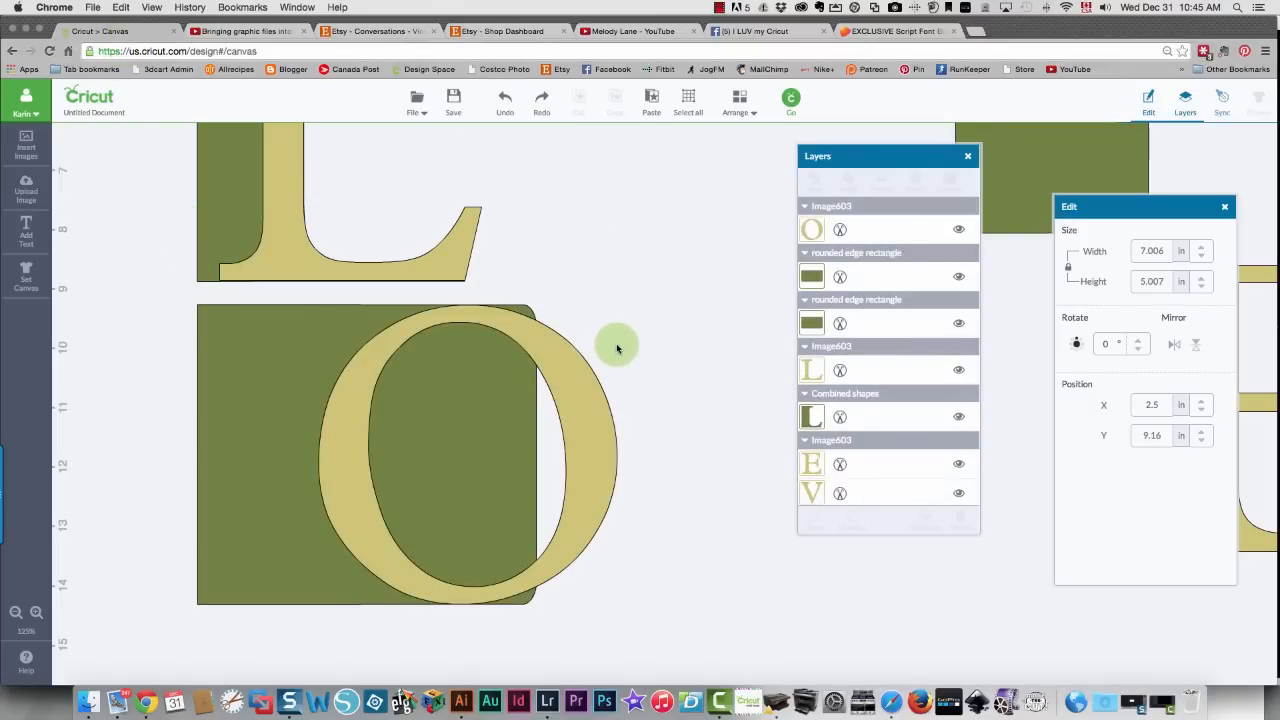
{"action": "left_click", "coordinate": [603, 425]}
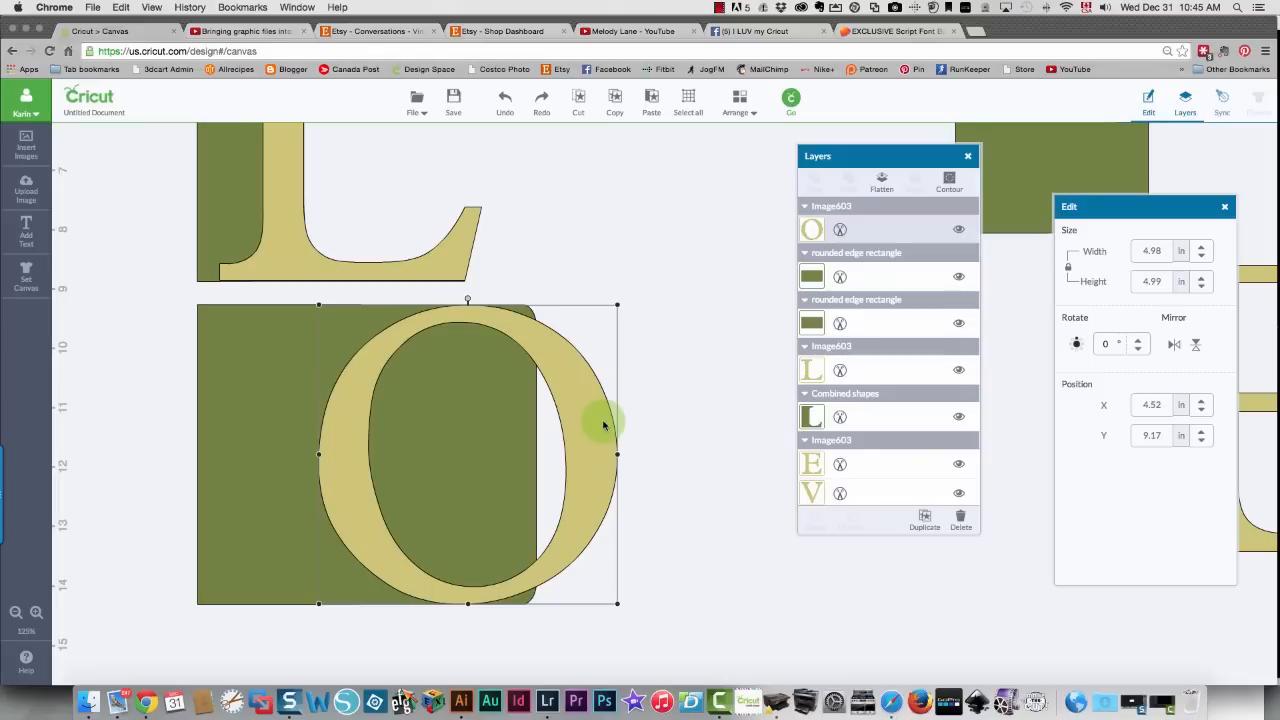
{"action": "left_click_drag", "start_coordinate": [603, 425], "coordinate": [644, 425]}
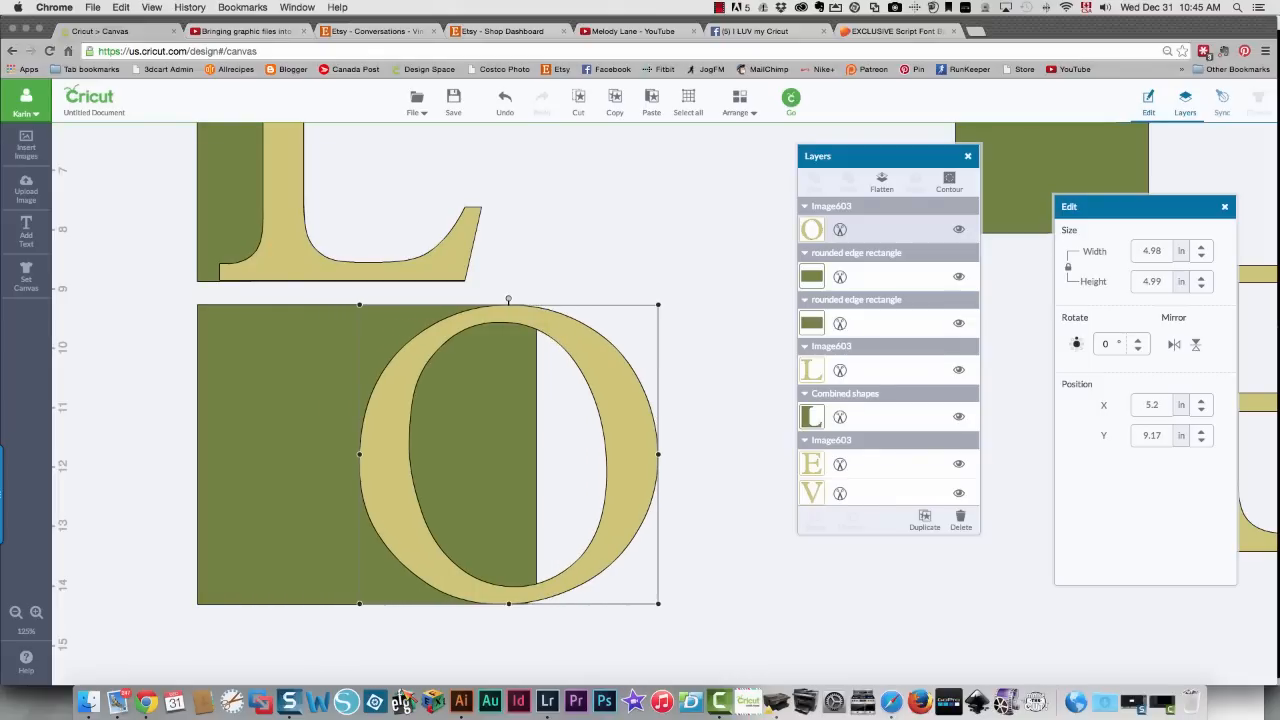
Copy the gold O and place the pasted copy beside the original at about X 10.73 in, Y 8.33 in
{"action": "right_click", "coordinate": [633, 414]}
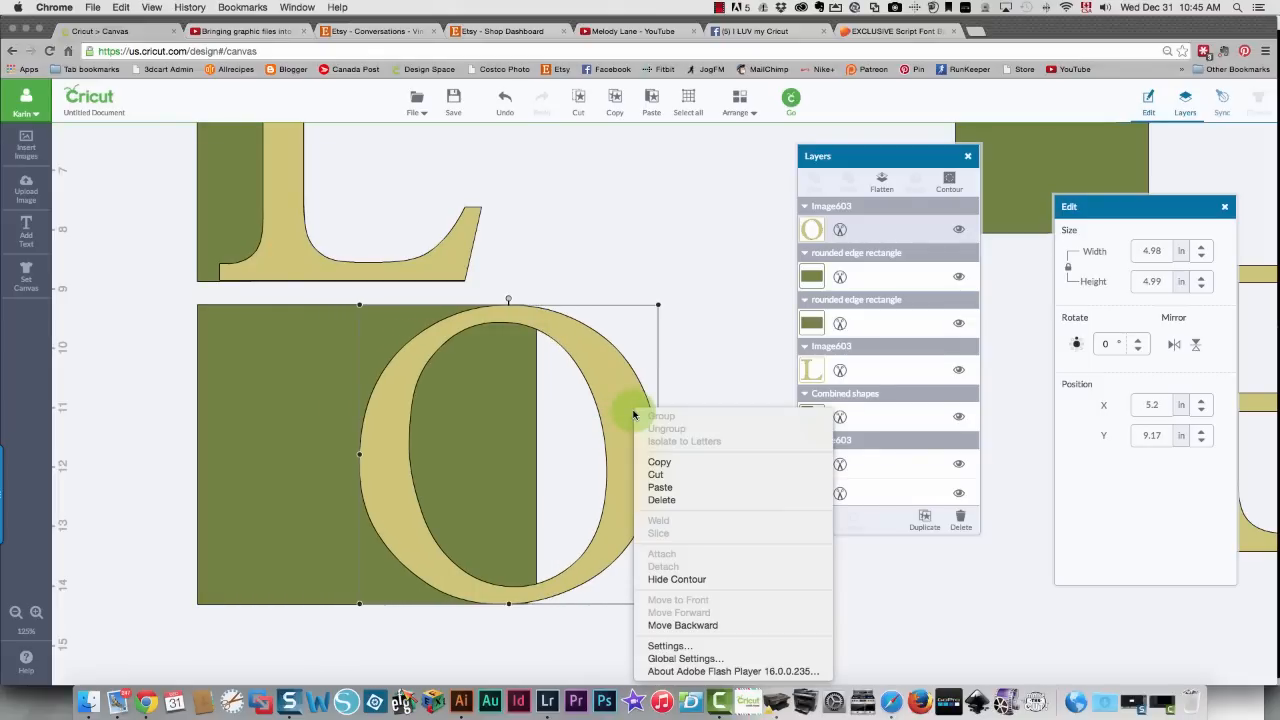
{"action": "left_click", "coordinate": [675, 461]}
{"action": "right_click", "coordinate": [641, 472]}
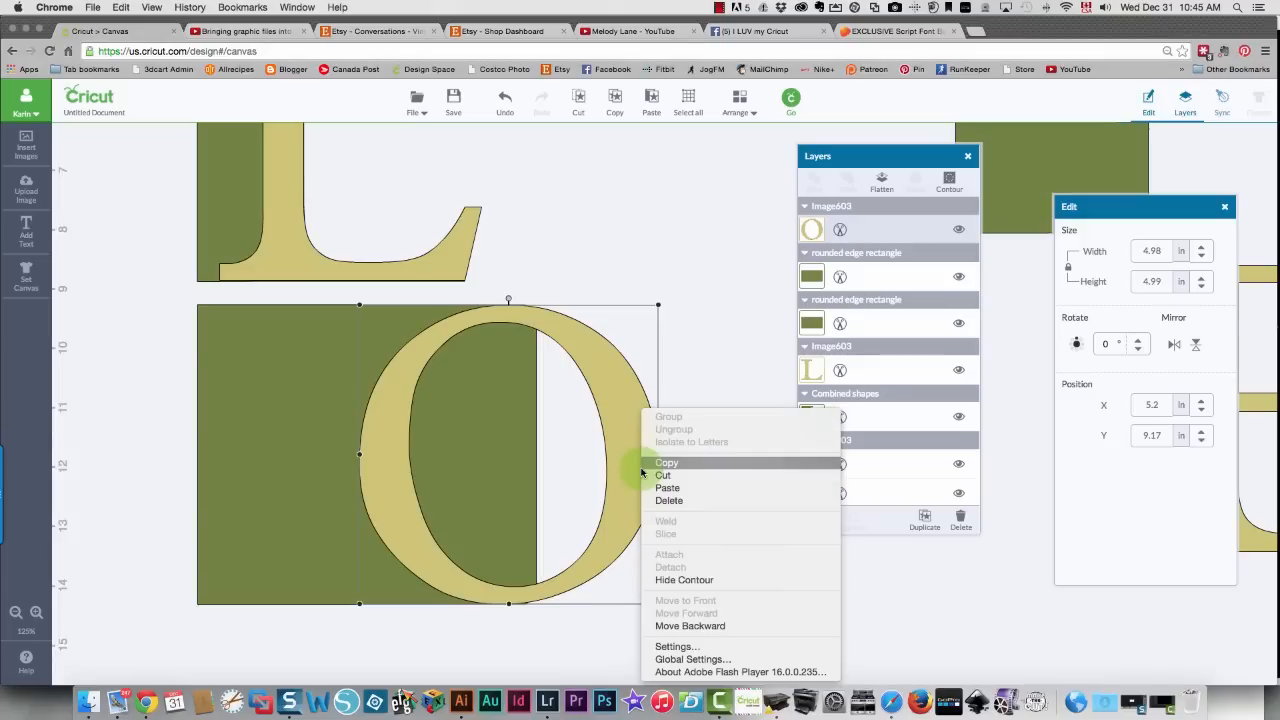
{"action": "left_click", "coordinate": [660, 487]}
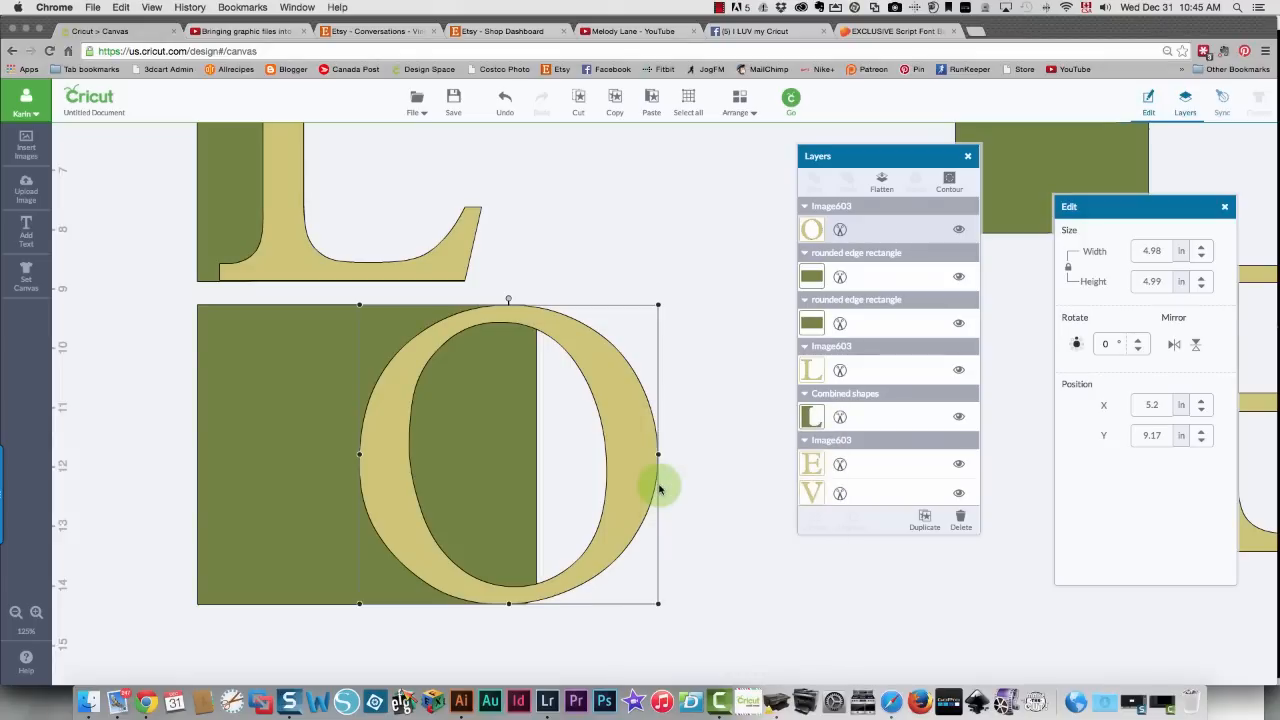
{"action": "key", "text": "super+v"}
{"action": "left_click_drag", "start_coordinate": [634, 429], "coordinate": [917, 355]}
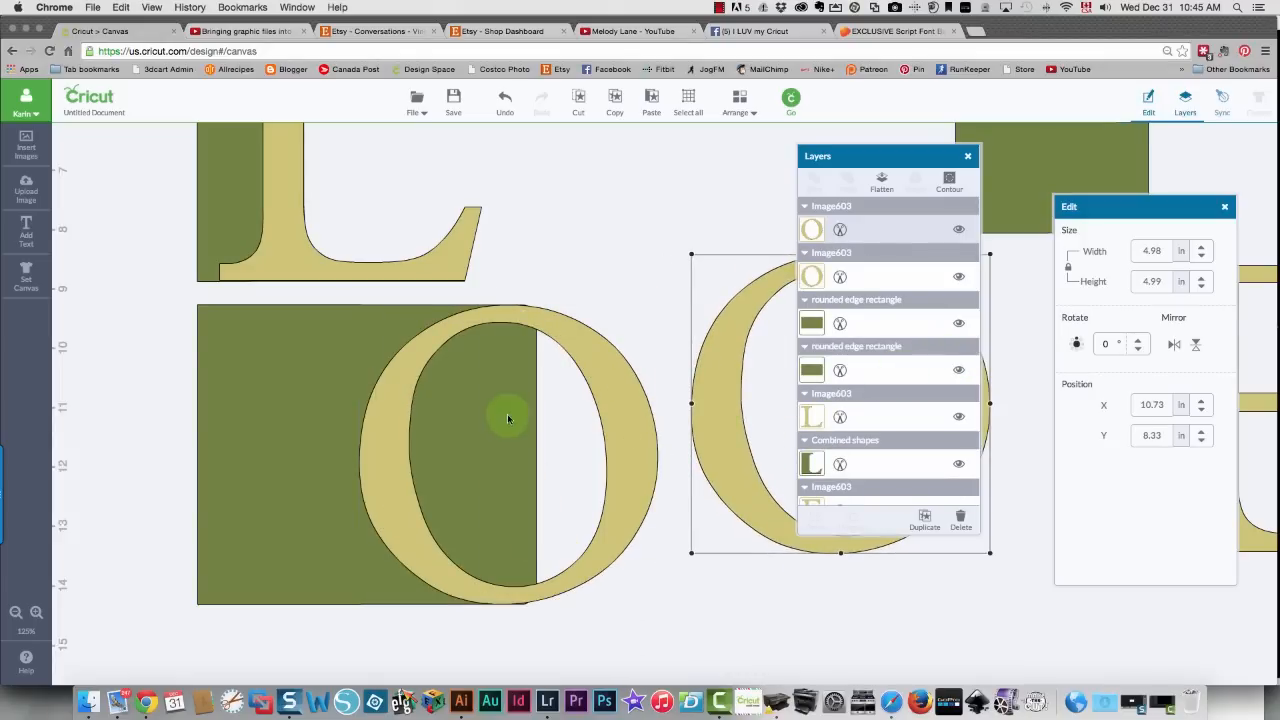
Try to weld the original gold O and the overlapping green rectangle into one shape
{"action": "left_click_drag", "start_coordinate": [155, 300], "coordinate": [654, 636]}
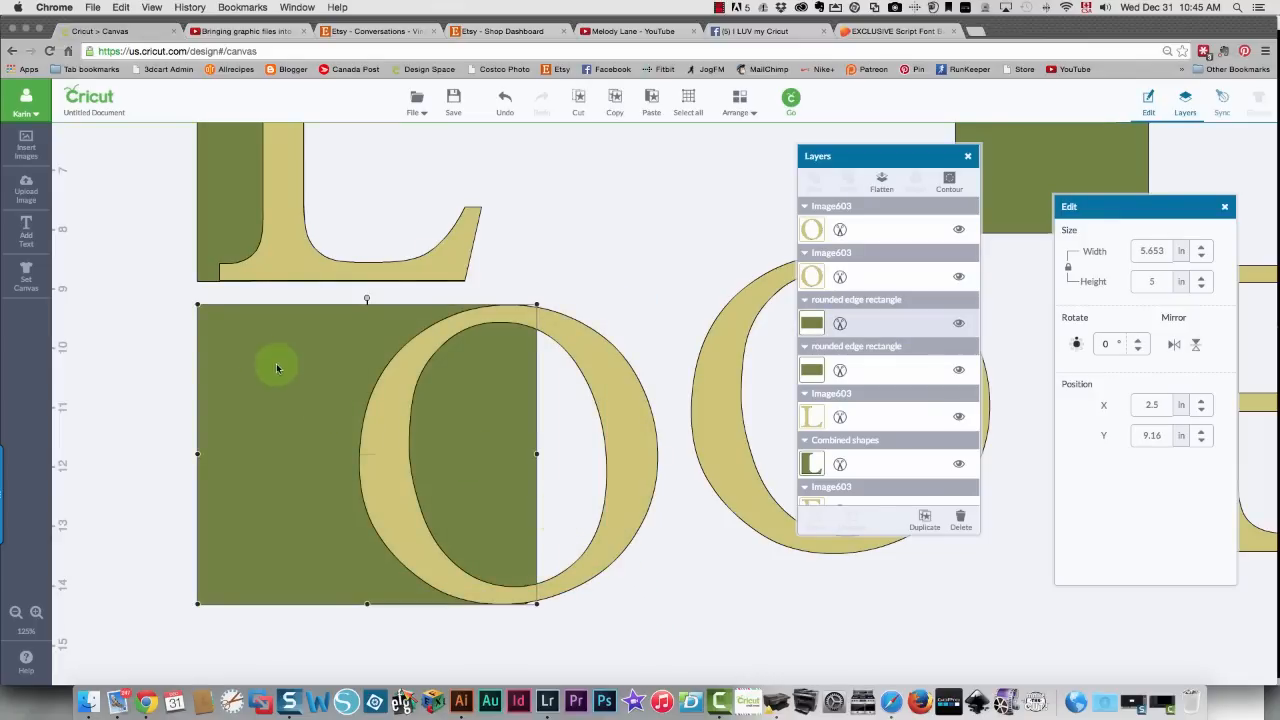
{"action": "left_click_drag", "start_coordinate": [176, 292], "coordinate": [675, 621]}
{"action": "right_click", "coordinate": [584, 565]}
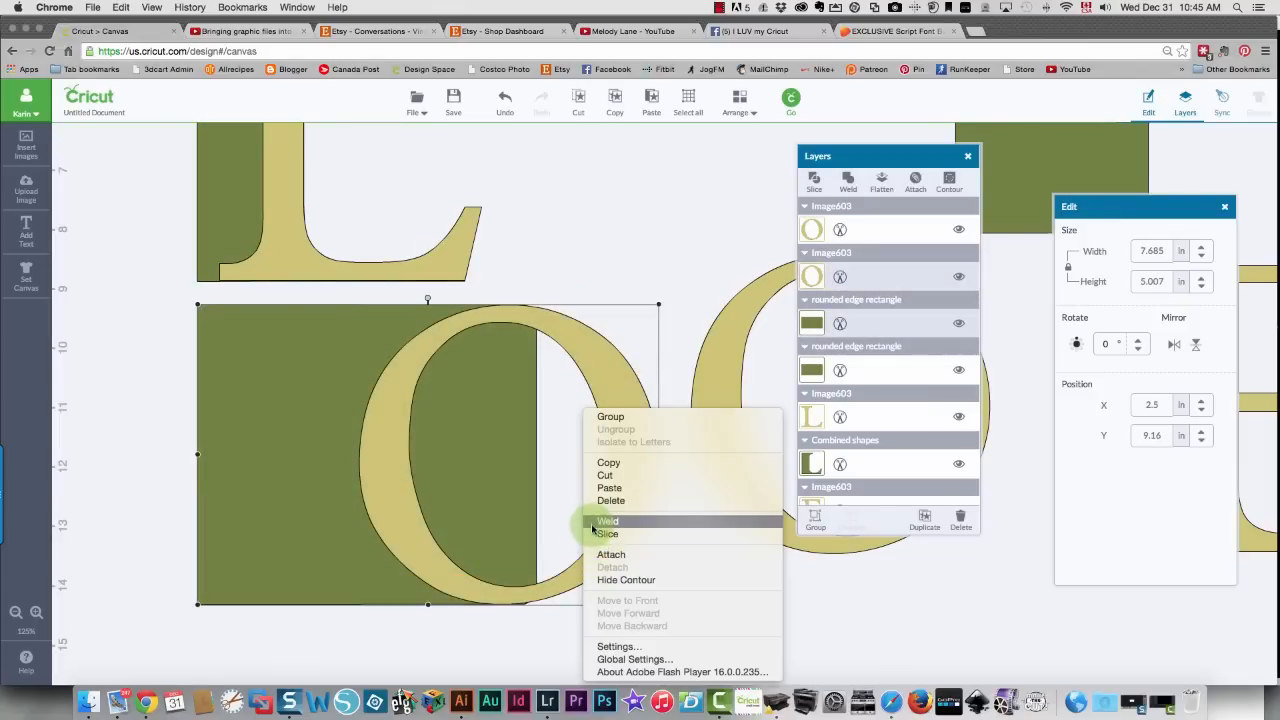
{"action": "left_click", "coordinate": [591, 522]}
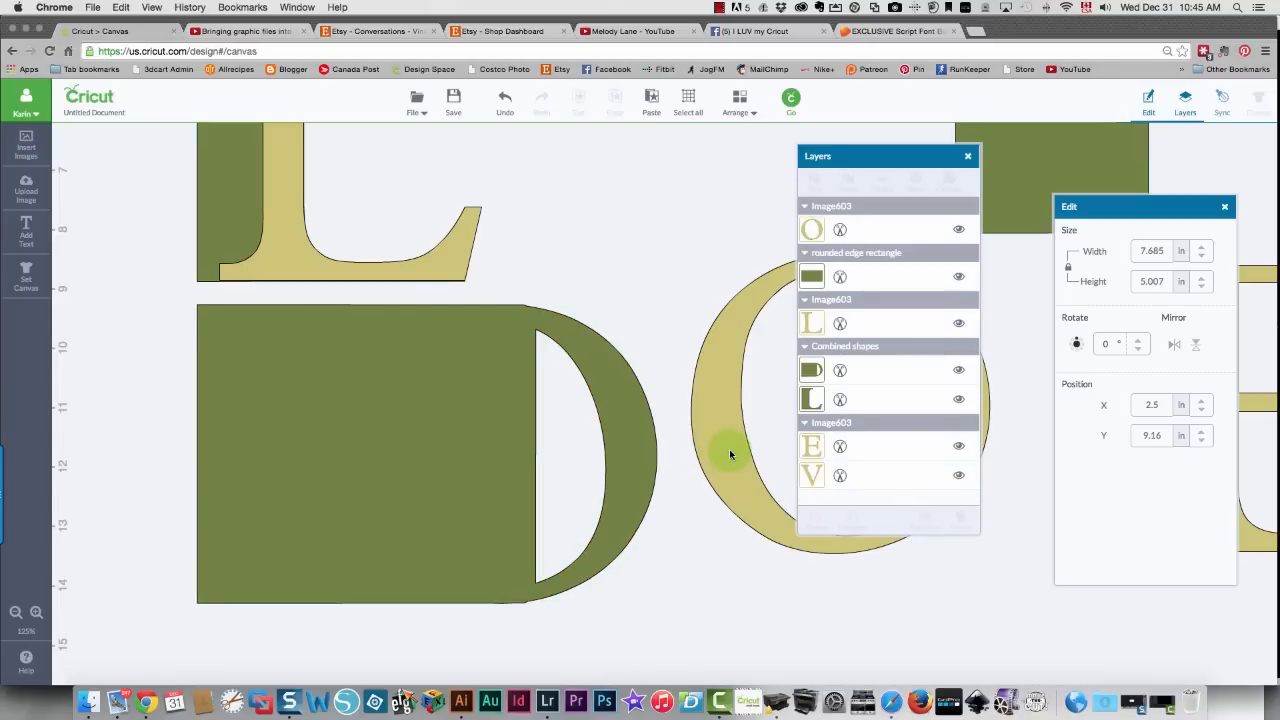
{"action": "left_click", "coordinate": [505, 100]}
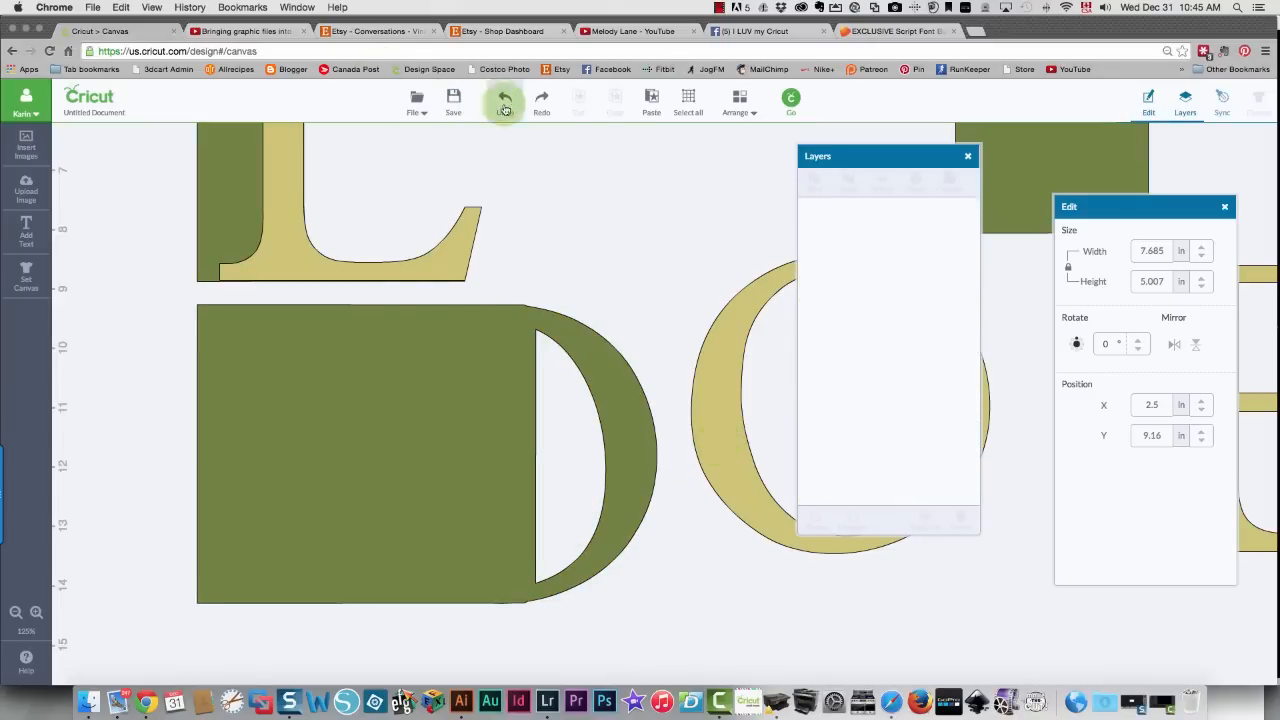
Shift the original gold O to about X 5.27 in, Y 9.17 in and weld it to the green rectangle
{"action": "left_click", "coordinate": [630, 422]}
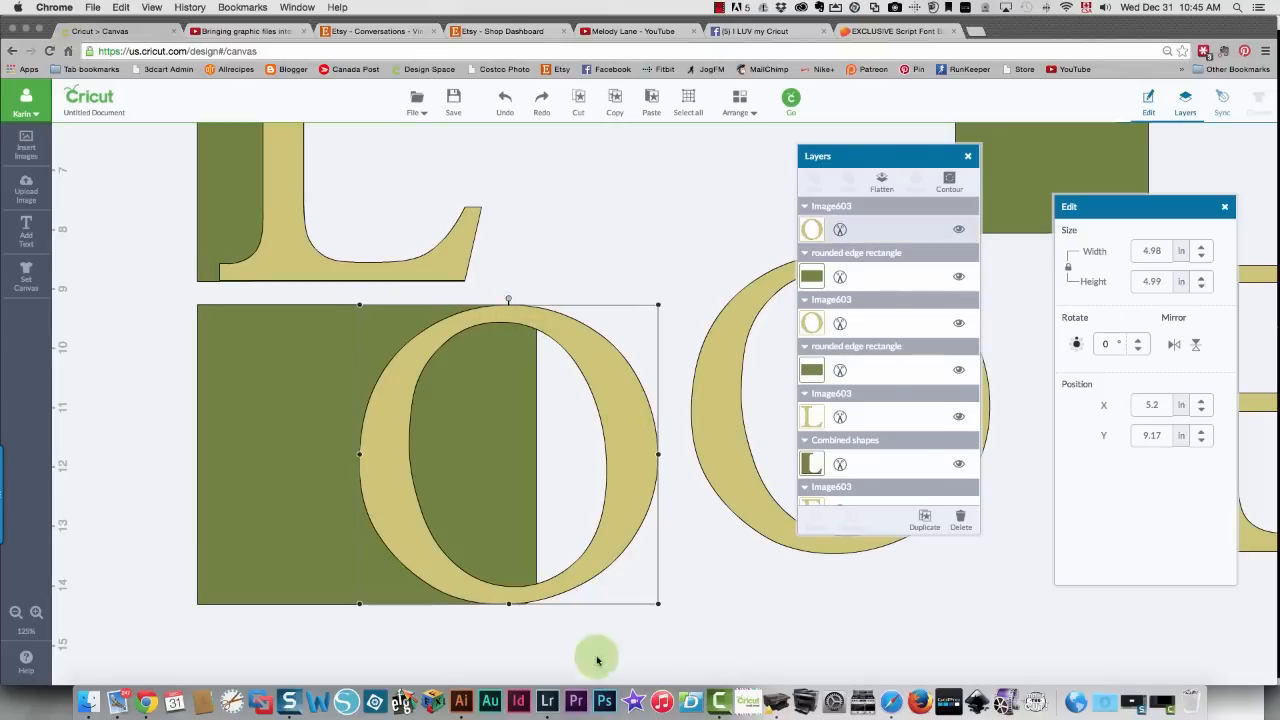
{"action": "left_click_drag", "start_coordinate": [492, 603], "coordinate": [494, 642]}
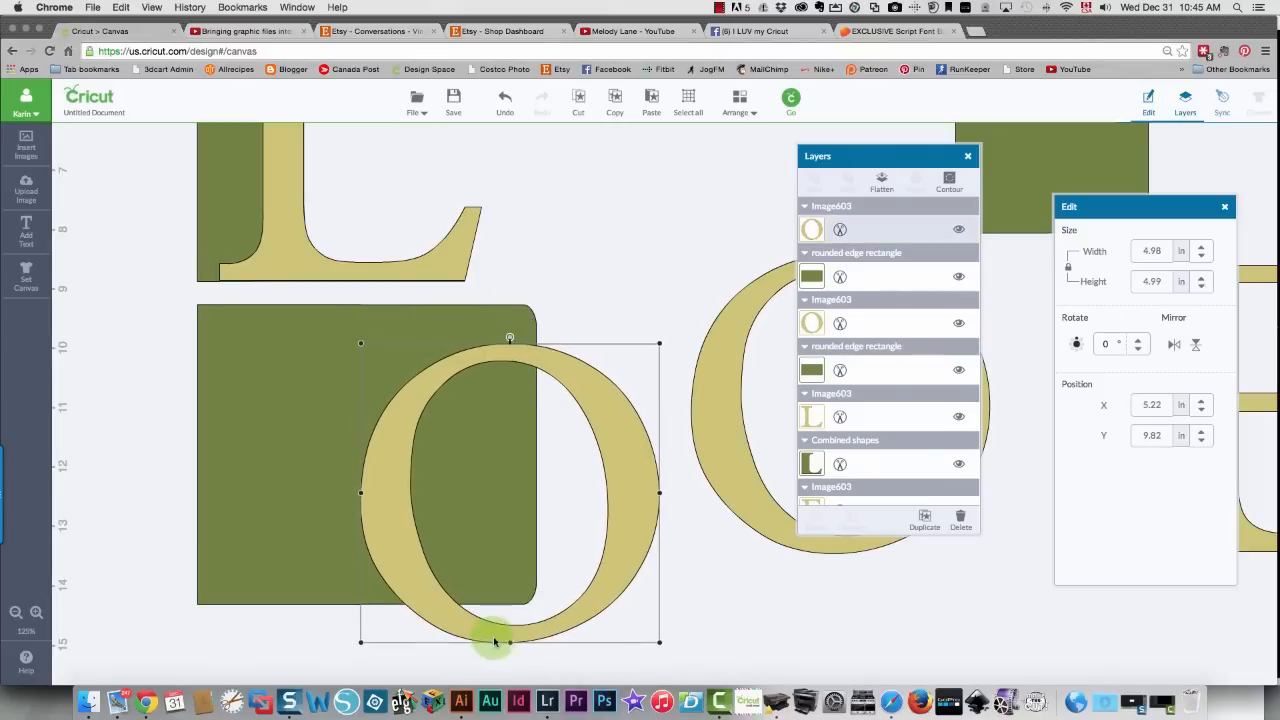
{"action": "left_click_drag", "start_coordinate": [634, 545], "coordinate": [635, 507]}
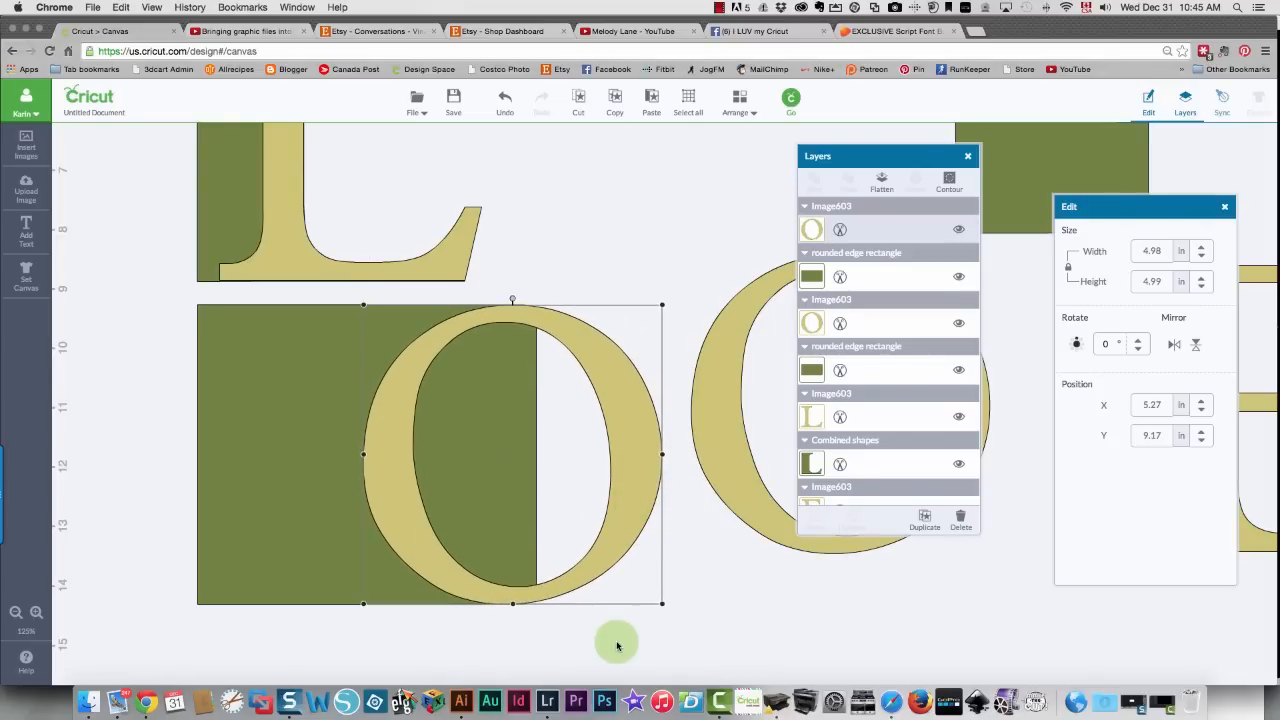
{"action": "left_click_drag", "start_coordinate": [169, 293], "coordinate": [686, 651]}
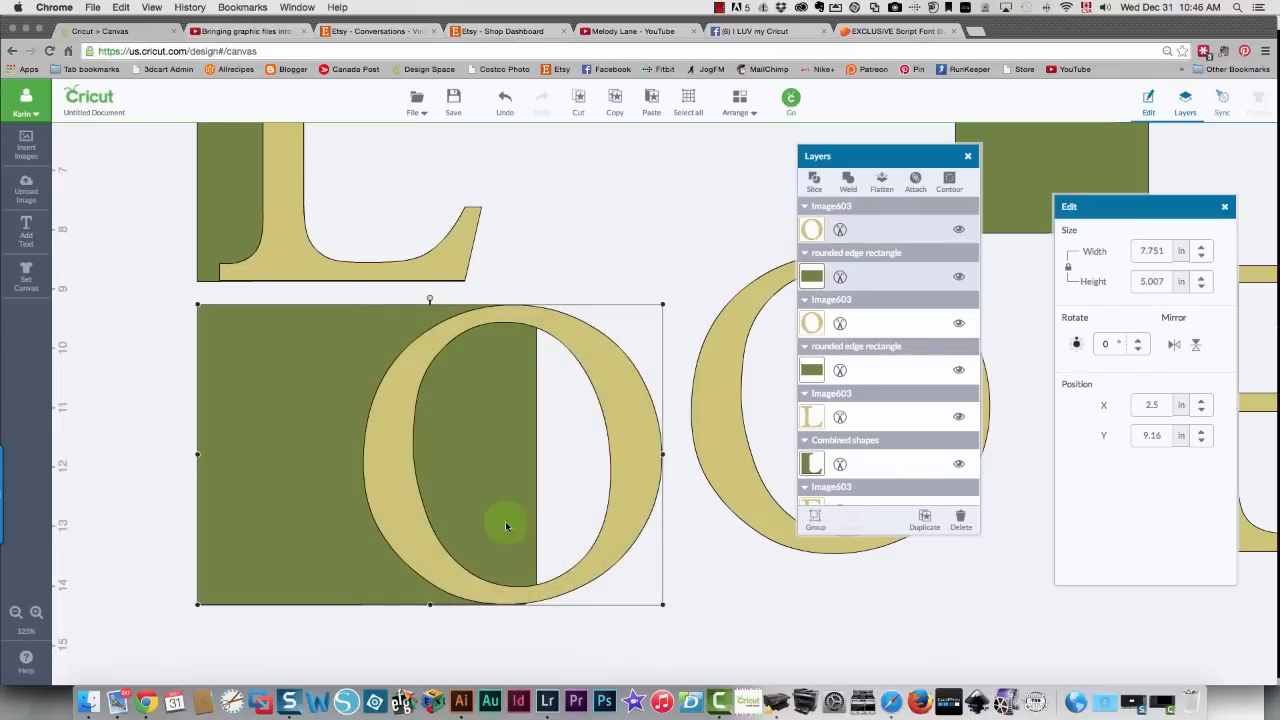
{"action": "right_click", "coordinate": [395, 500]}
{"action": "left_click", "coordinate": [257, 515]}
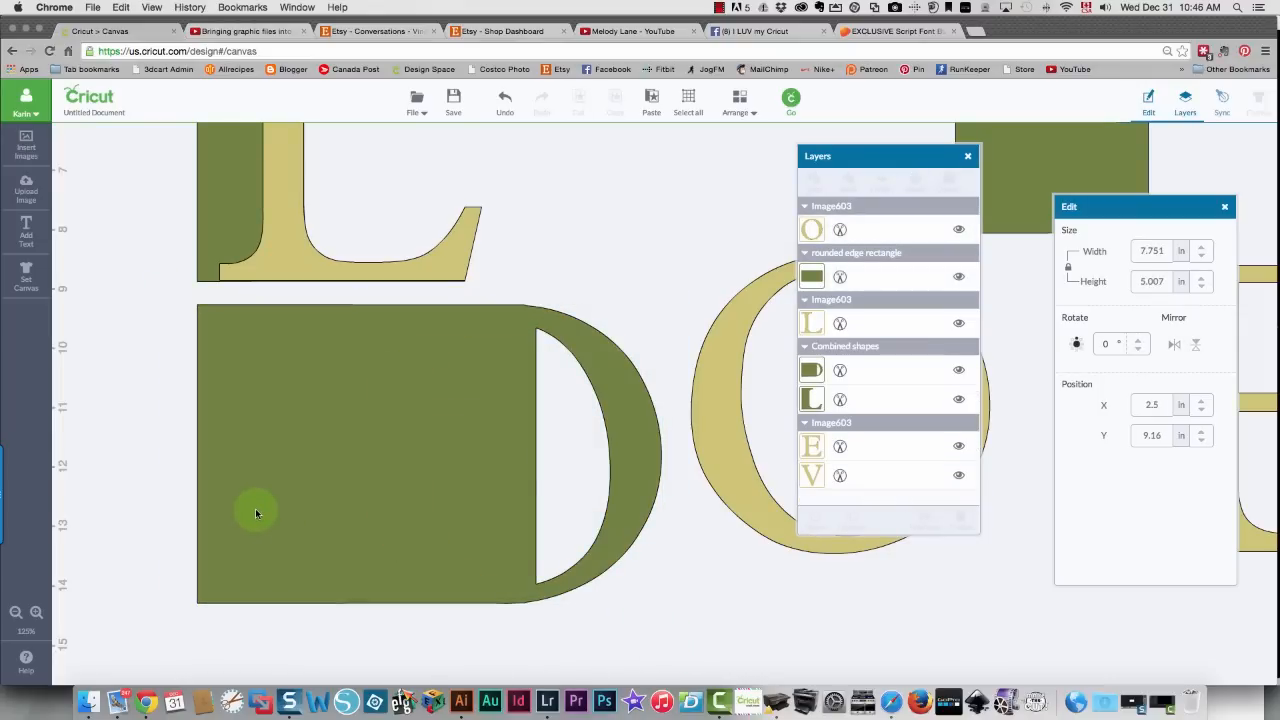
Bring the gold O copy to the front and align it over the welded green O at about X 5.3 in, Y 9.17 in
{"action": "left_click_drag", "start_coordinate": [744, 460], "coordinate": [447, 517]}
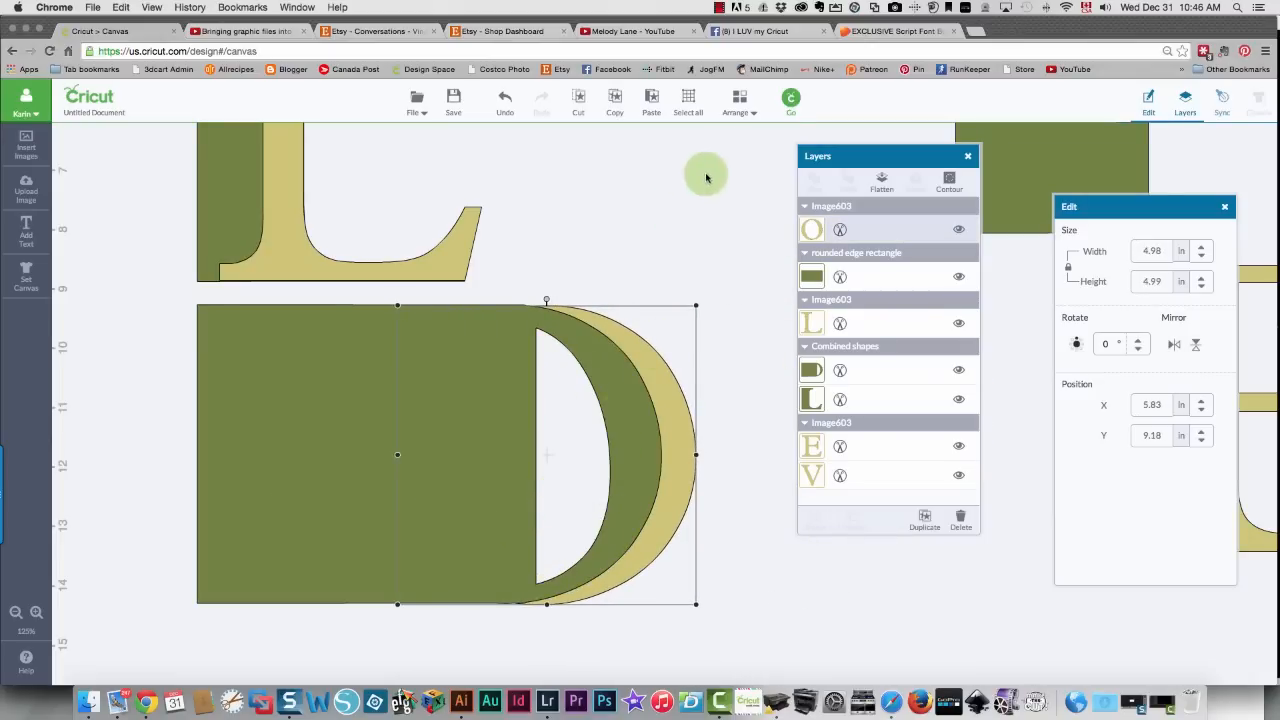
{"action": "left_click", "coordinate": [738, 101]}
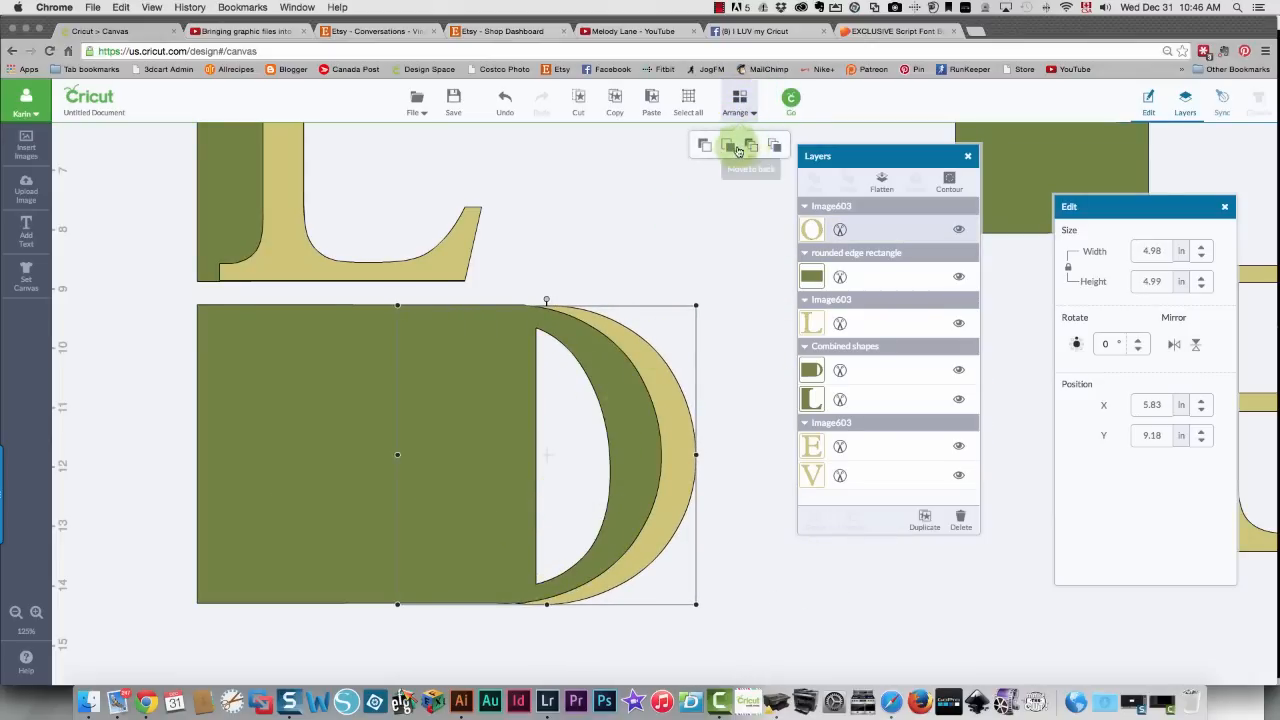
{"action": "left_click", "coordinate": [729, 146]}
{"action": "left_click_drag", "start_coordinate": [653, 381], "coordinate": [618, 380]}
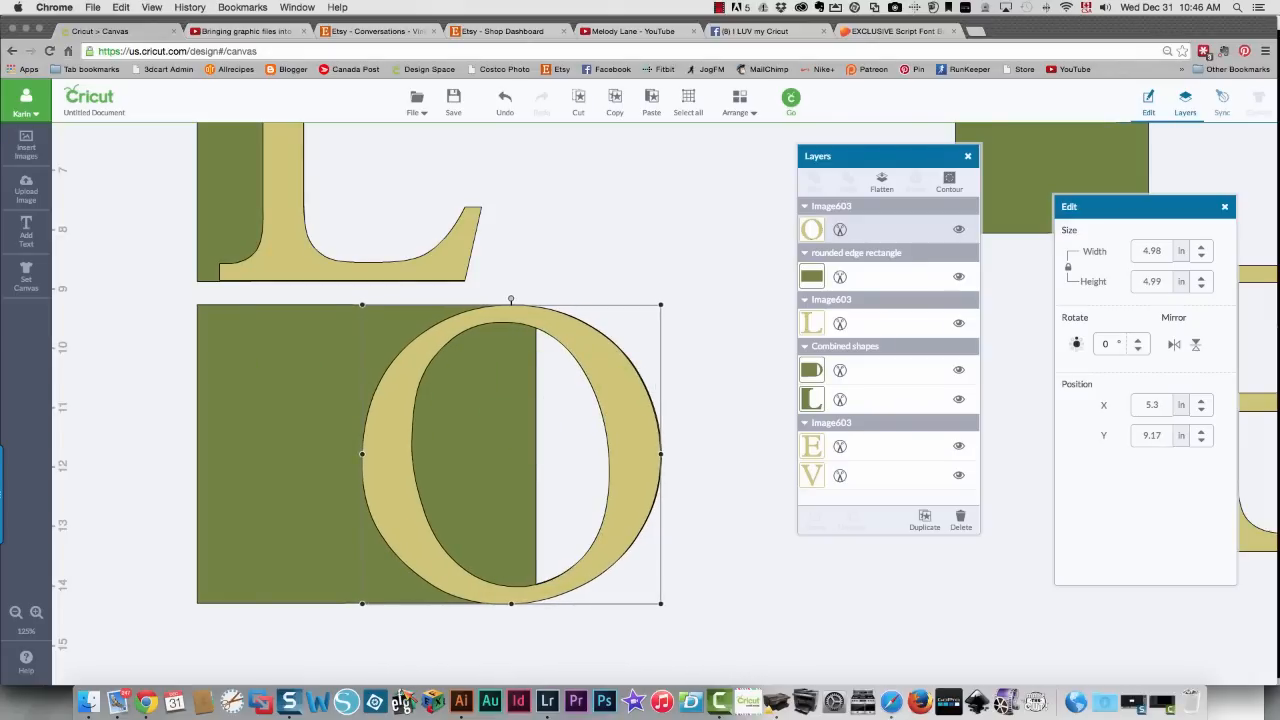
{"action": "key", "text": "Right"}
{"action": "left_click_drag", "start_coordinate": [629, 444], "coordinate": [626, 440]}
Group the gold O with the welded green shape beneath it
{"action": "left_click", "coordinate": [182, 296]}
{"action": "left_click_drag", "start_coordinate": [171, 288], "coordinate": [714, 630]}
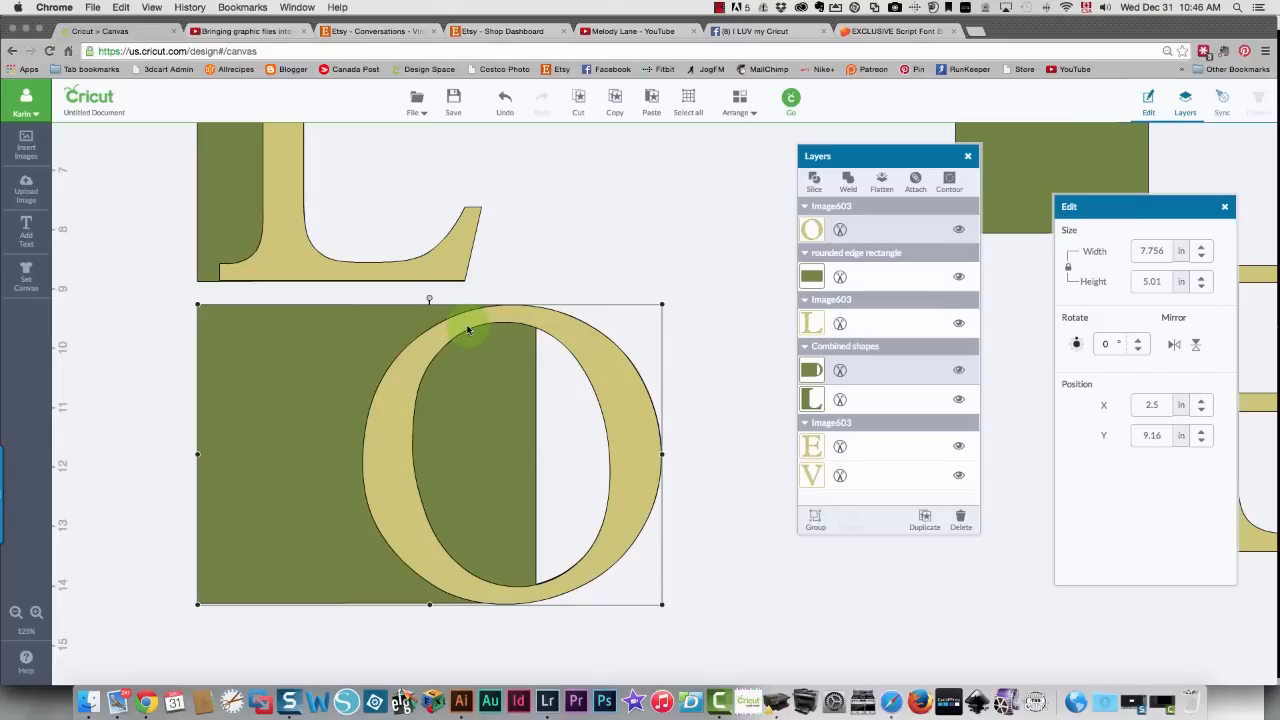
{"action": "right_click", "coordinate": [465, 318]}
{"action": "left_click", "coordinate": [516, 329]}
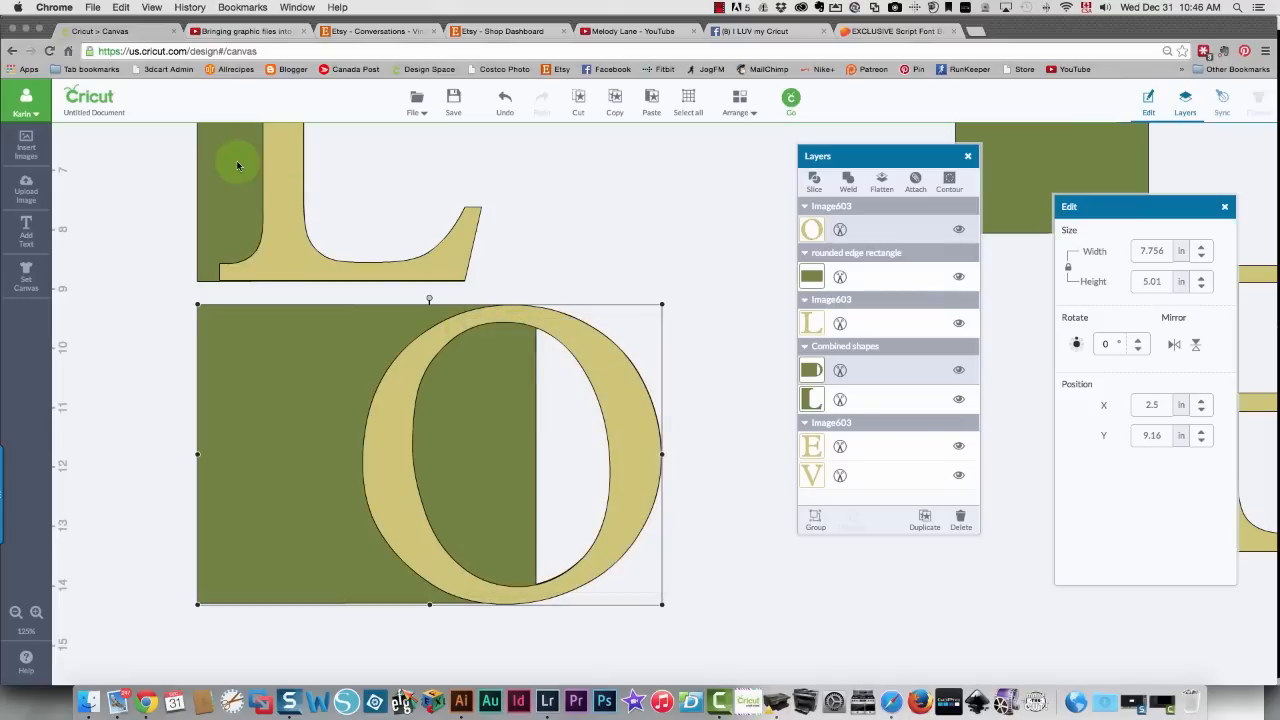
Align the gold L over its green shape at about X 2.87 in, Y 3.8 in and group the two
{"action": "scroll", "coordinate": [238, 166], "scroll_direction": "up", "scroll_amount": 5}
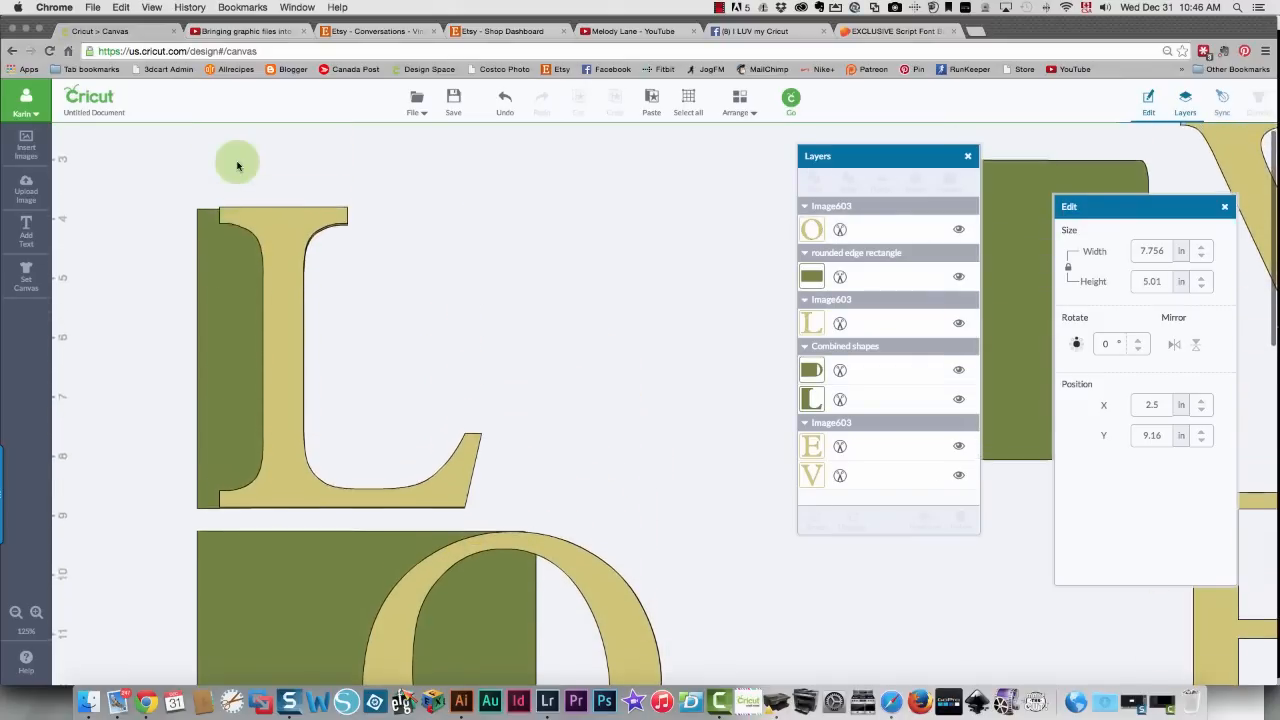
{"action": "left_click", "coordinate": [272, 249]}
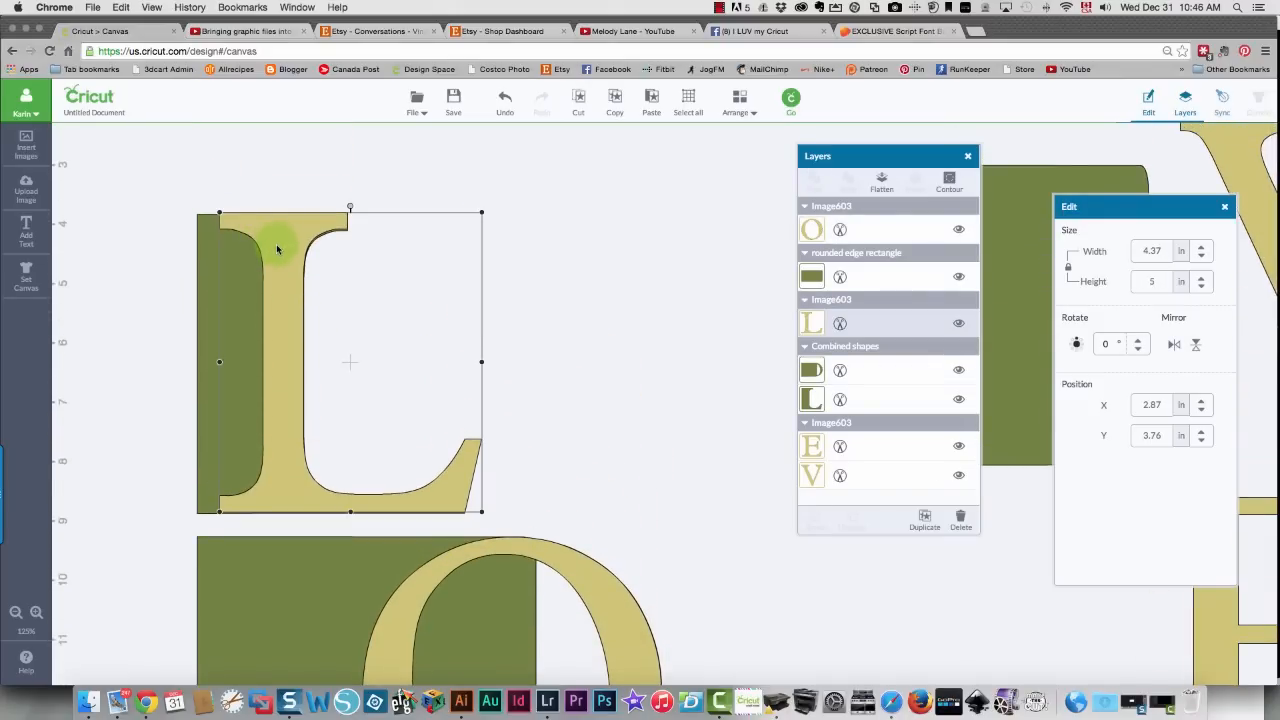
{"action": "left_click_drag", "start_coordinate": [278, 249], "coordinate": [274, 252]}
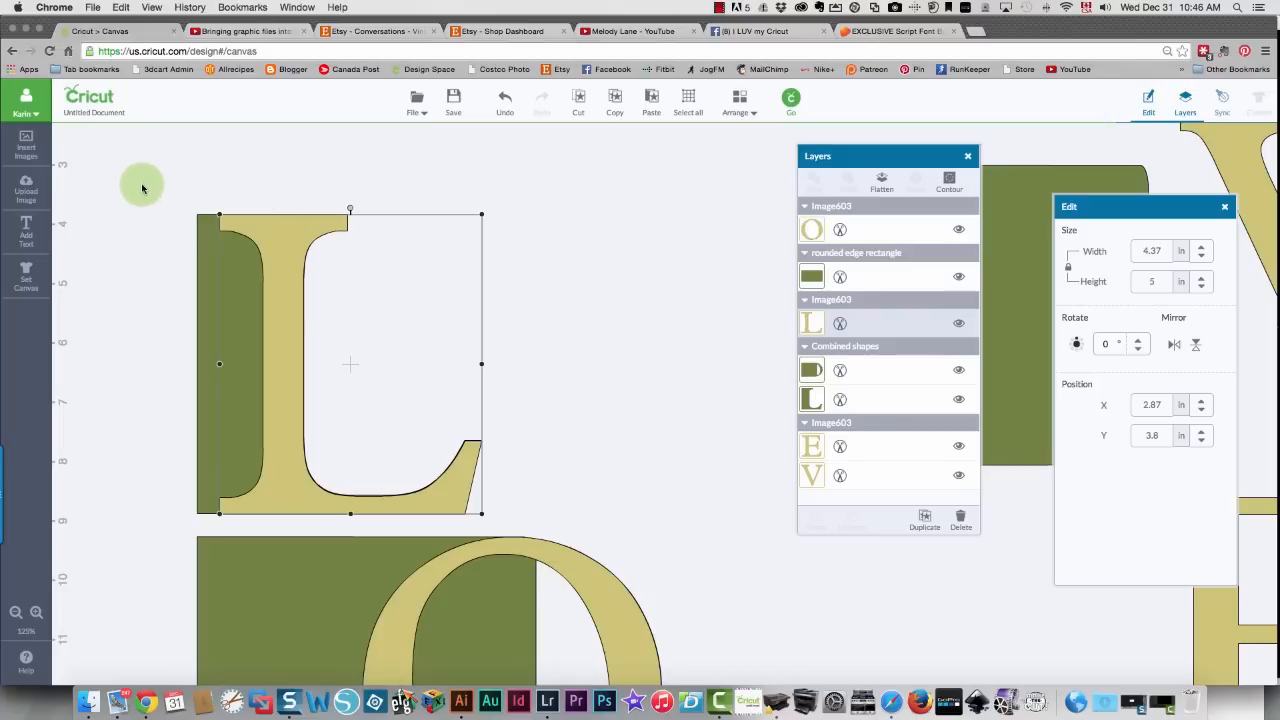
{"action": "left_click_drag", "start_coordinate": [142, 187], "coordinate": [533, 521]}
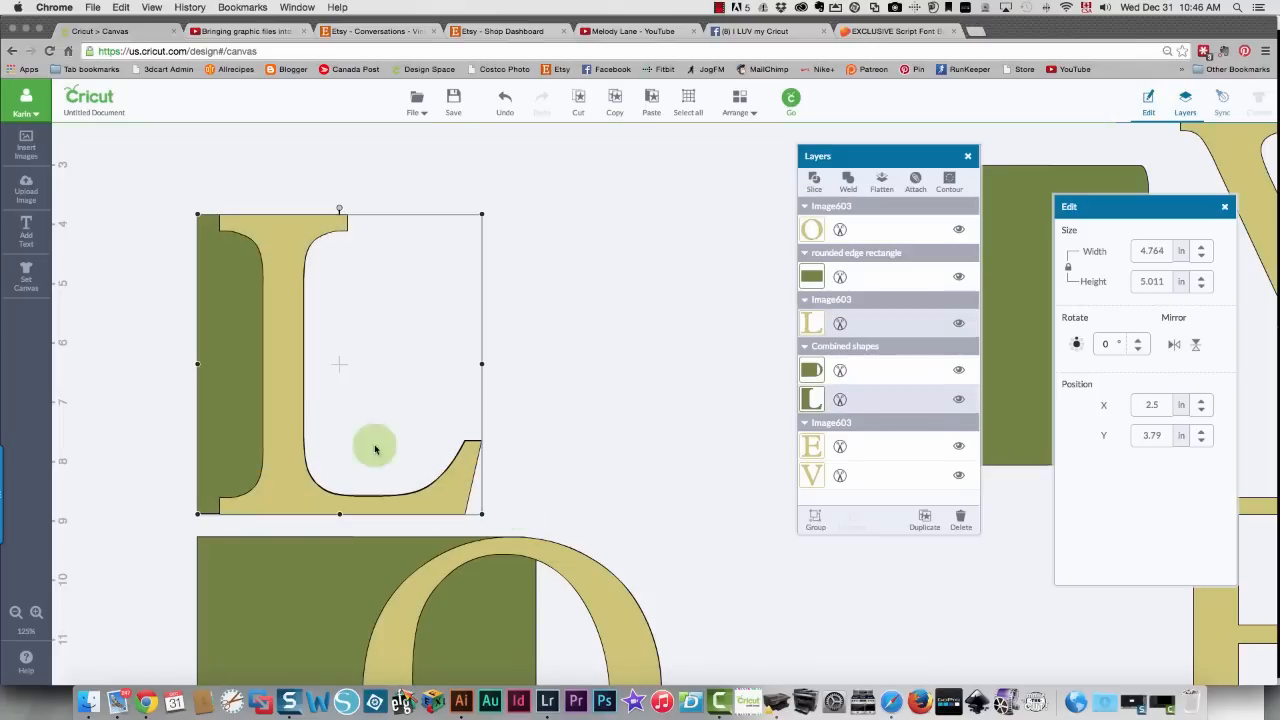
{"action": "right_click", "coordinate": [296, 348]}
{"action": "left_click", "coordinate": [322, 362]}
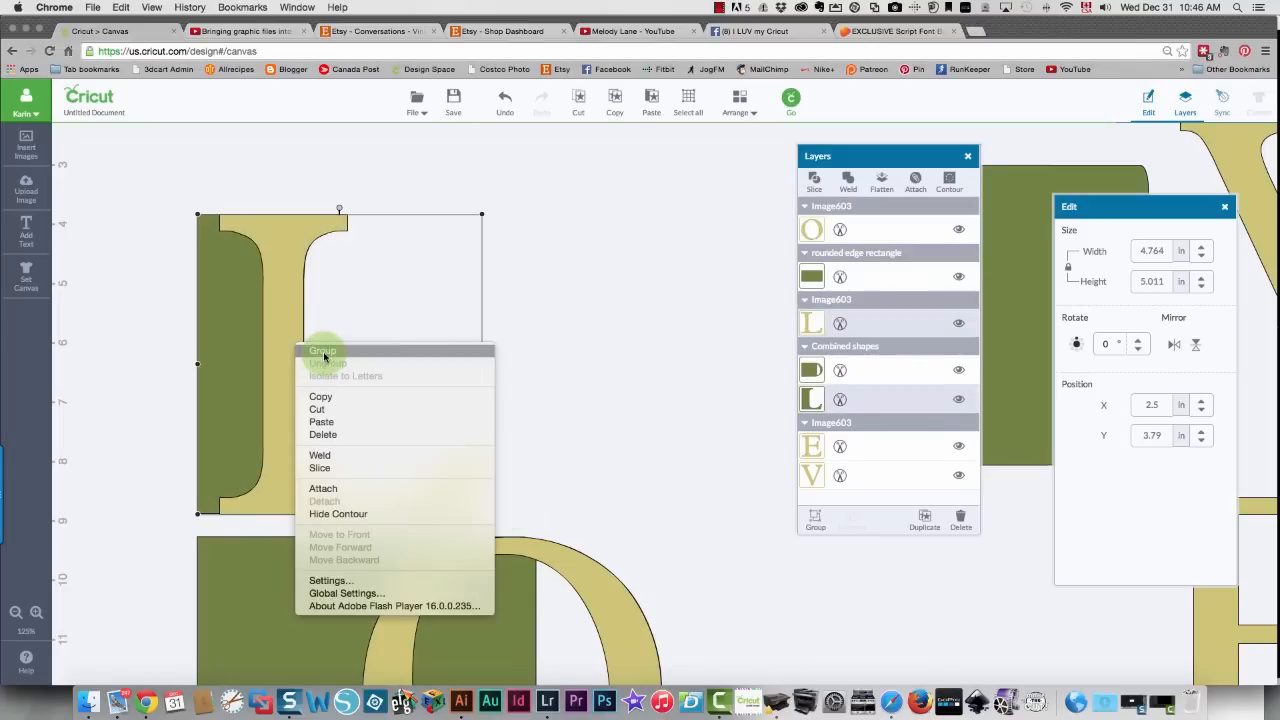
Move the L group to about X 0.79 in, Y 2.58 in and the O group behind it at about X 0.8 in, Y 2.6 in
{"action": "left_click_drag", "start_coordinate": [287, 360], "coordinate": [186, 294]}
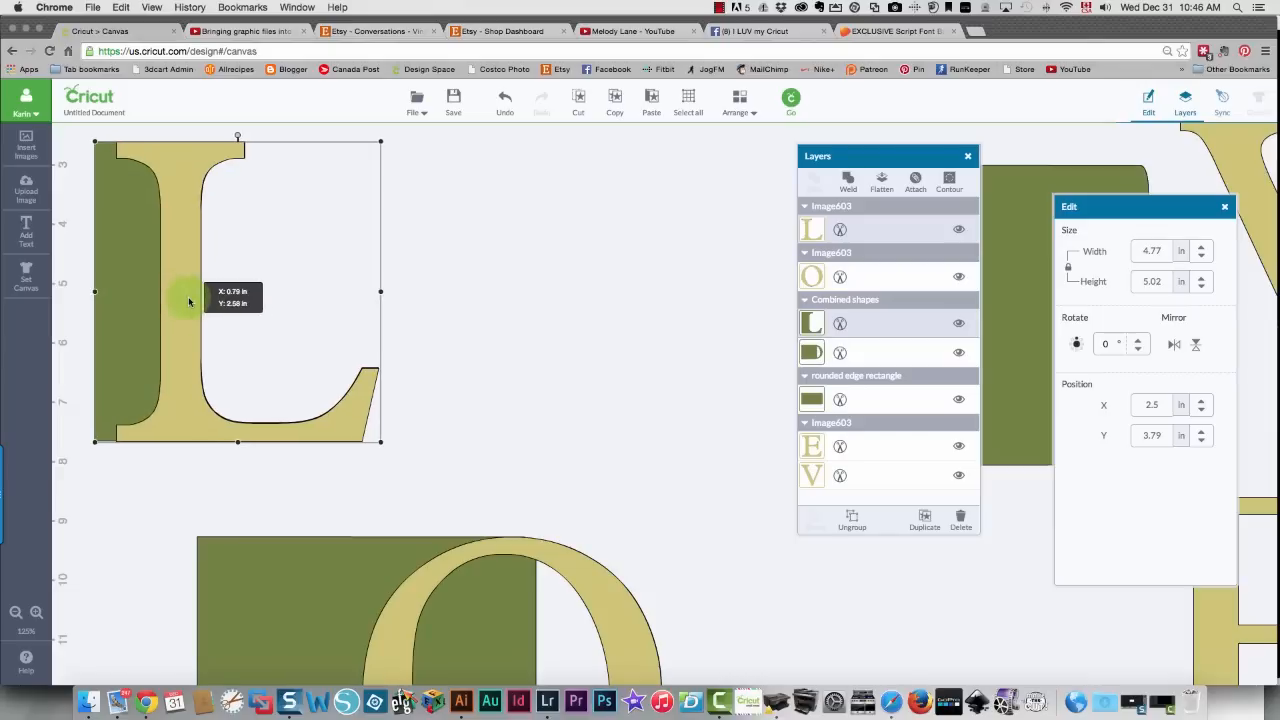
{"action": "left_click_drag", "start_coordinate": [420, 580], "coordinate": [317, 196]}
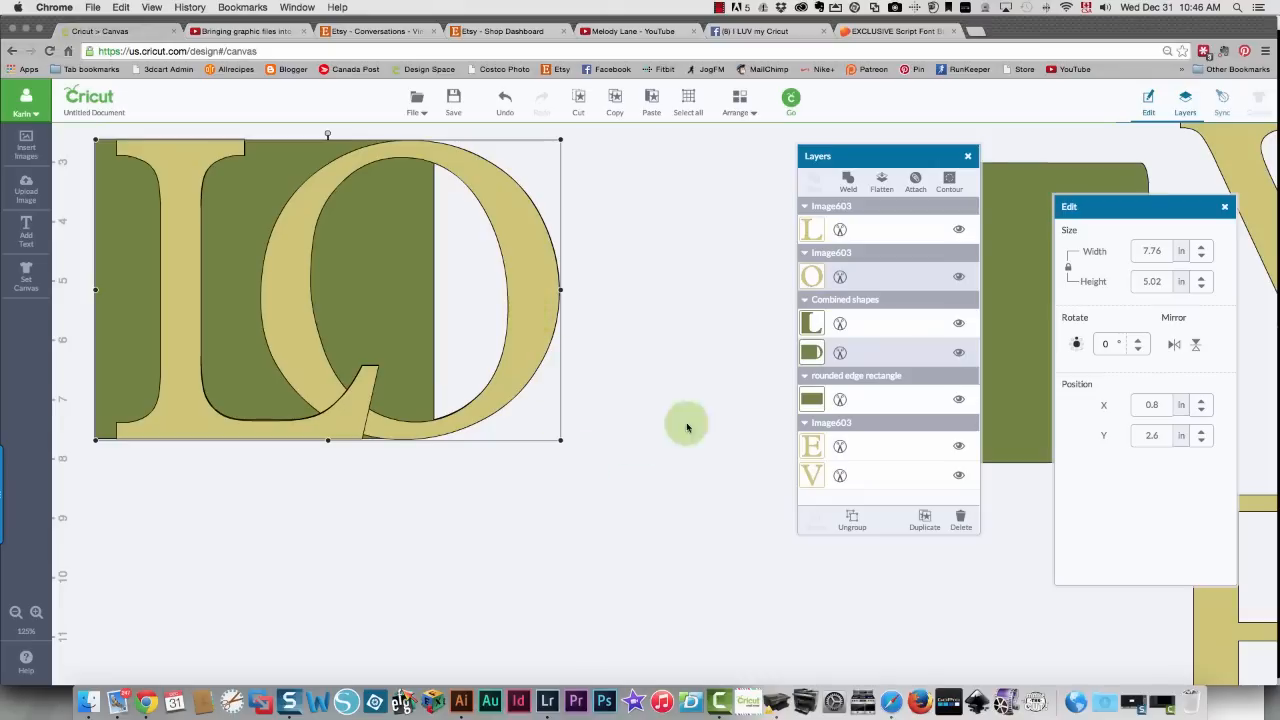
Duplicate the remaining green rounded edge rectangle and set the extra one aside near the V
{"action": "left_click_drag", "start_coordinate": [1012, 327], "coordinate": [520, 461]}
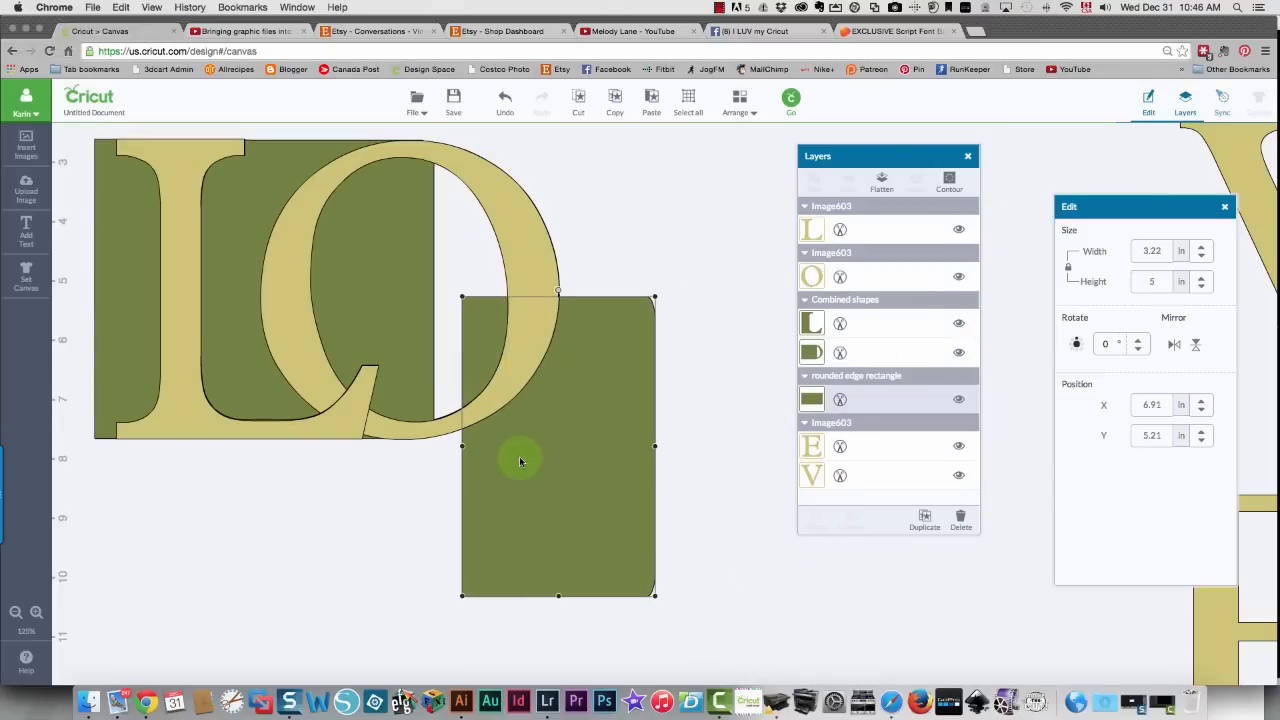
{"action": "right_click", "coordinate": [562, 440]}
{"action": "left_click", "coordinate": [583, 465]}
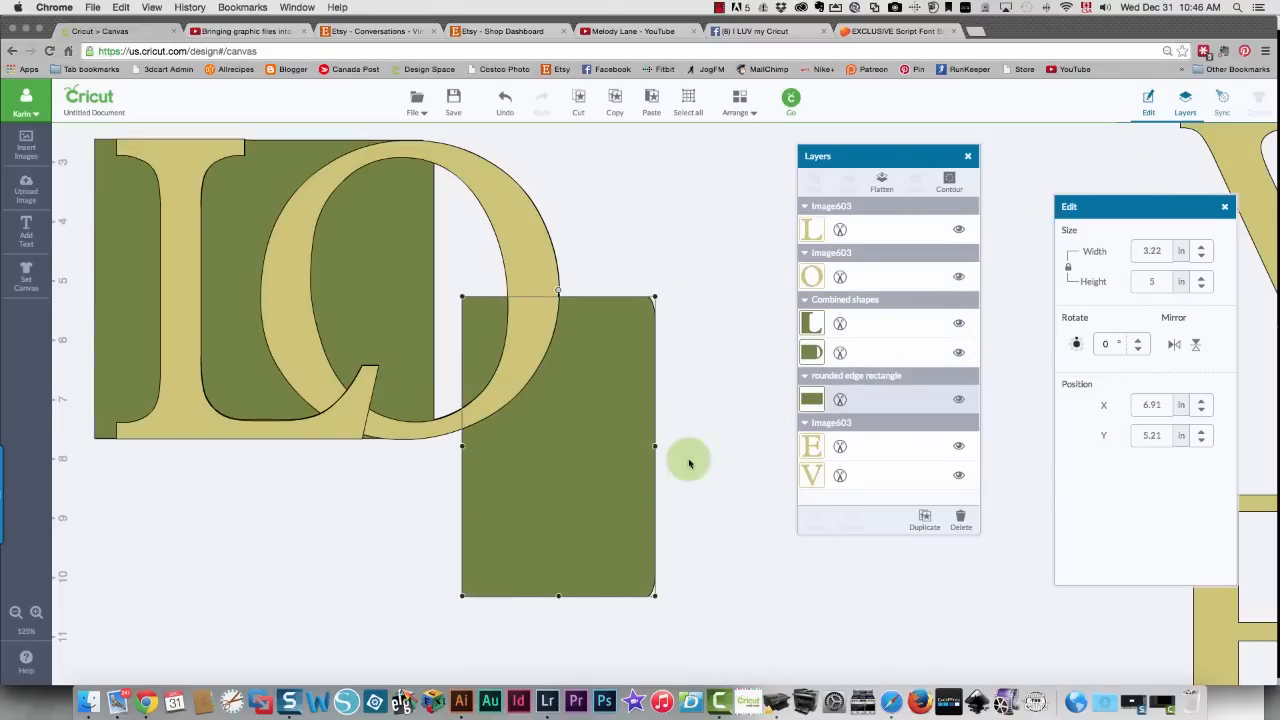
{"action": "left_click", "coordinate": [967, 156]}
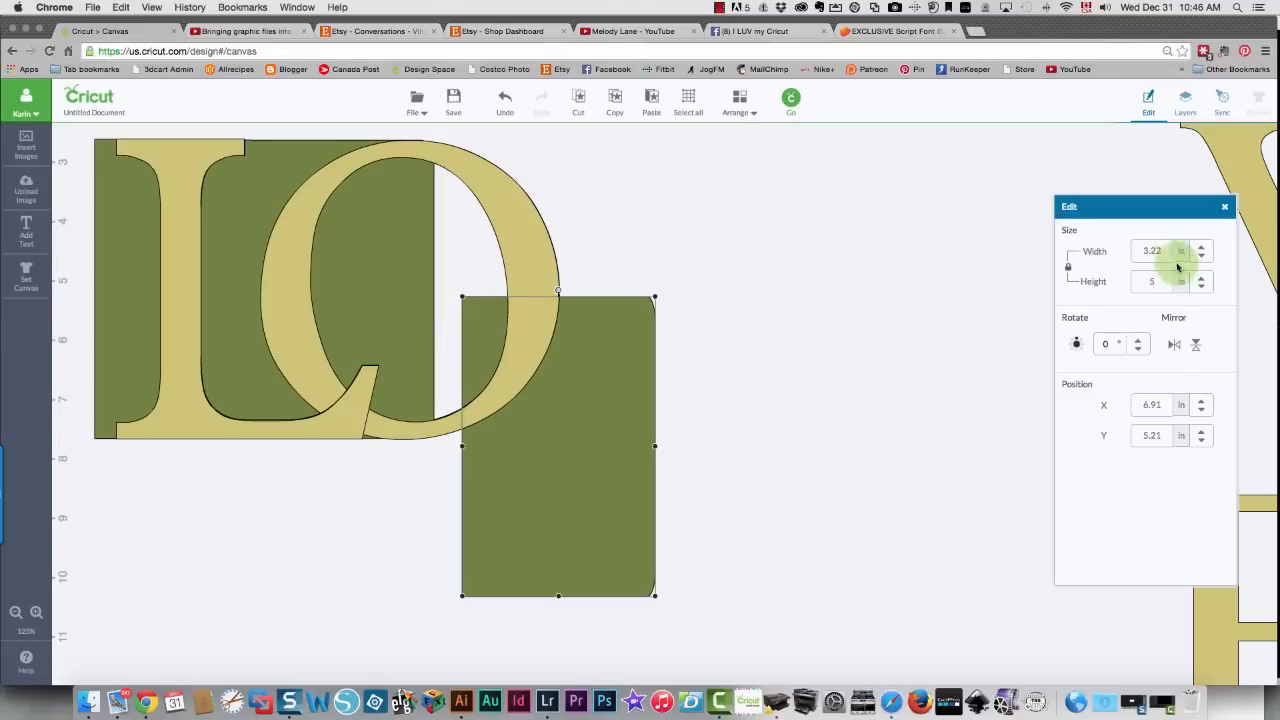
{"action": "left_click", "coordinate": [1226, 210]}
{"action": "right_click", "coordinate": [549, 452]}
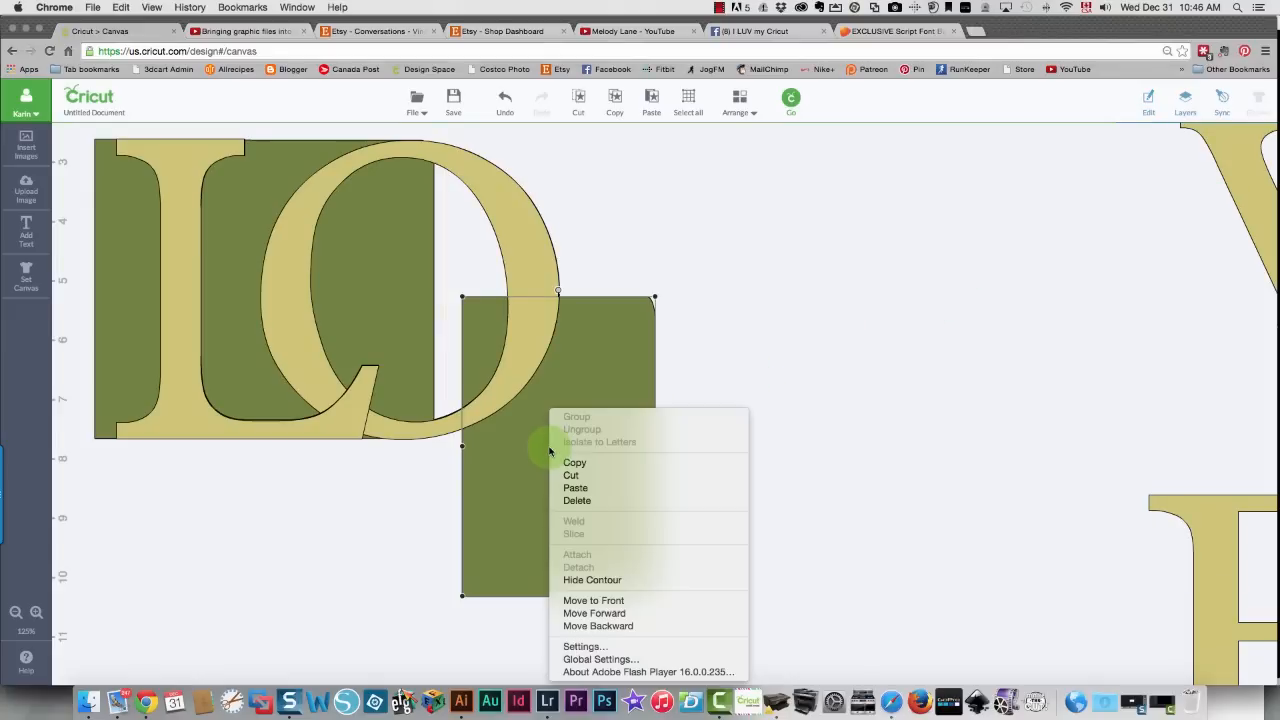
{"action": "left_click", "coordinate": [561, 488]}
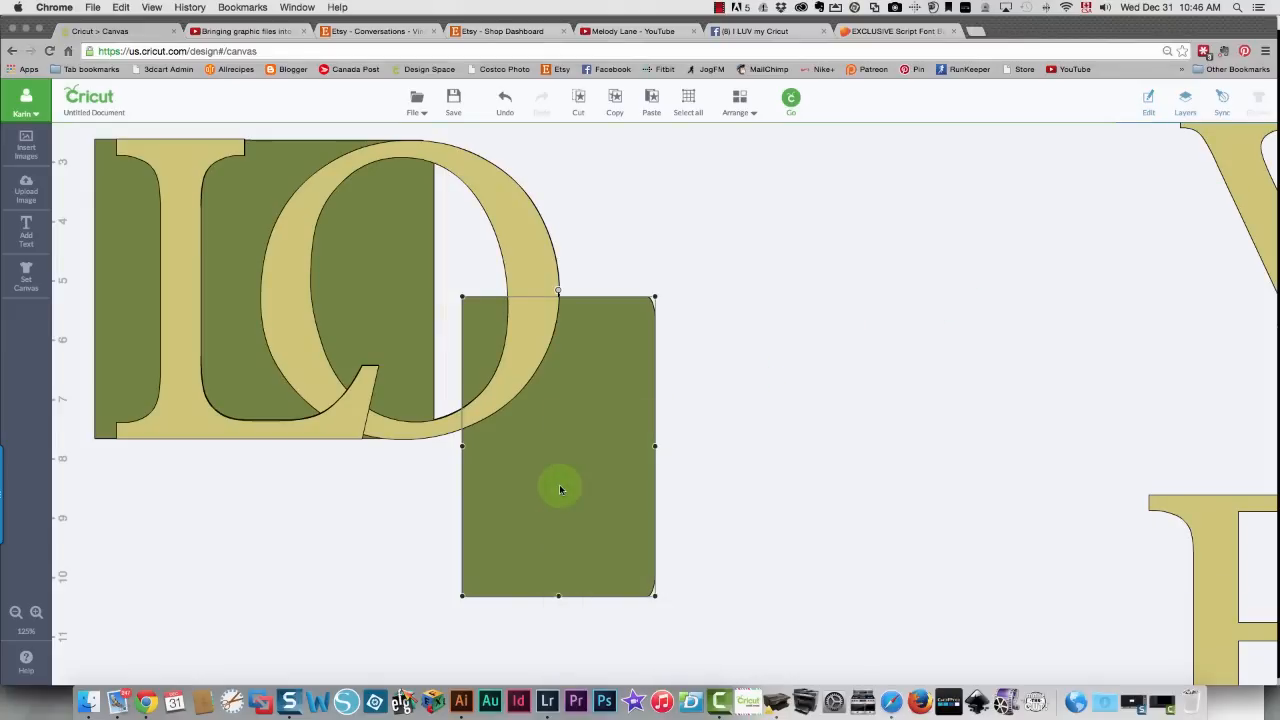
{"action": "left_click_drag", "start_coordinate": [580, 490], "coordinate": [1100, 323]}
Place the other green rectangle directly below the LO pair, aligned with its left edge, and widen it to just short of the O's right edge
{"action": "left_click_drag", "start_coordinate": [604, 524], "coordinate": [234, 675]}
{"action": "scroll", "coordinate": [429, 583], "scroll_direction": "down", "scroll_amount": 3}
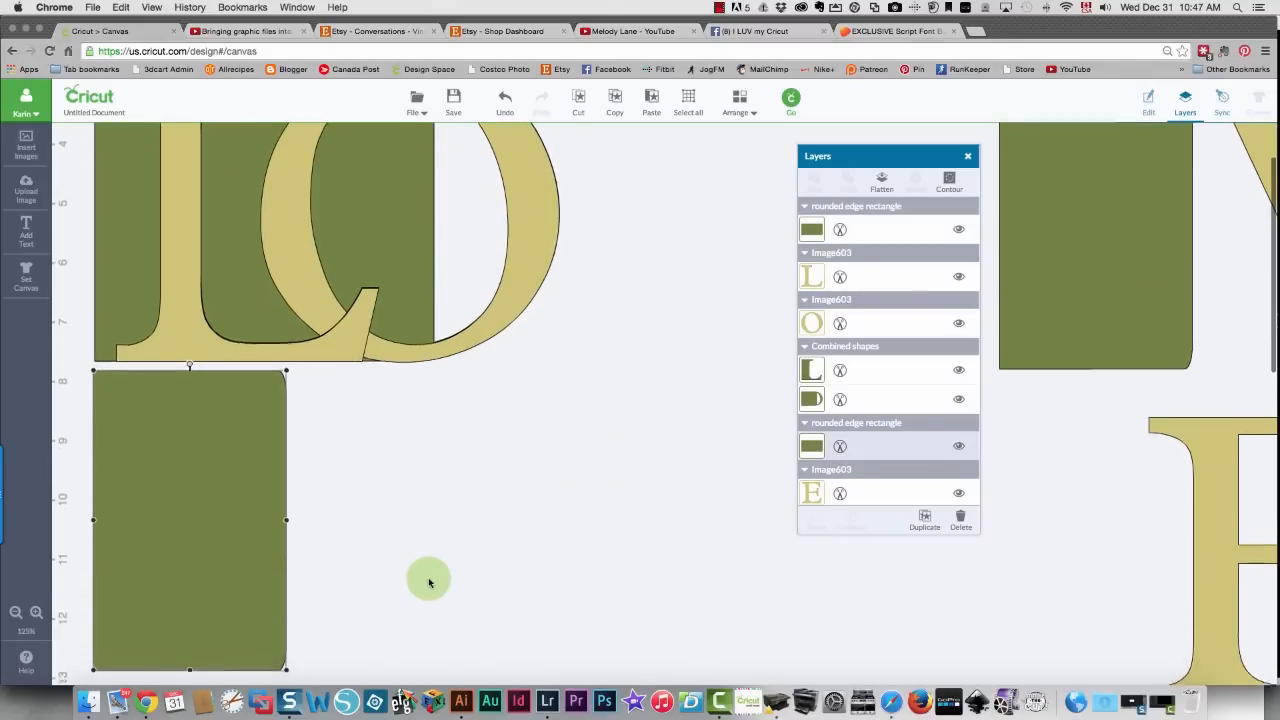
{"action": "left_click_drag", "start_coordinate": [194, 460], "coordinate": [198, 465]}
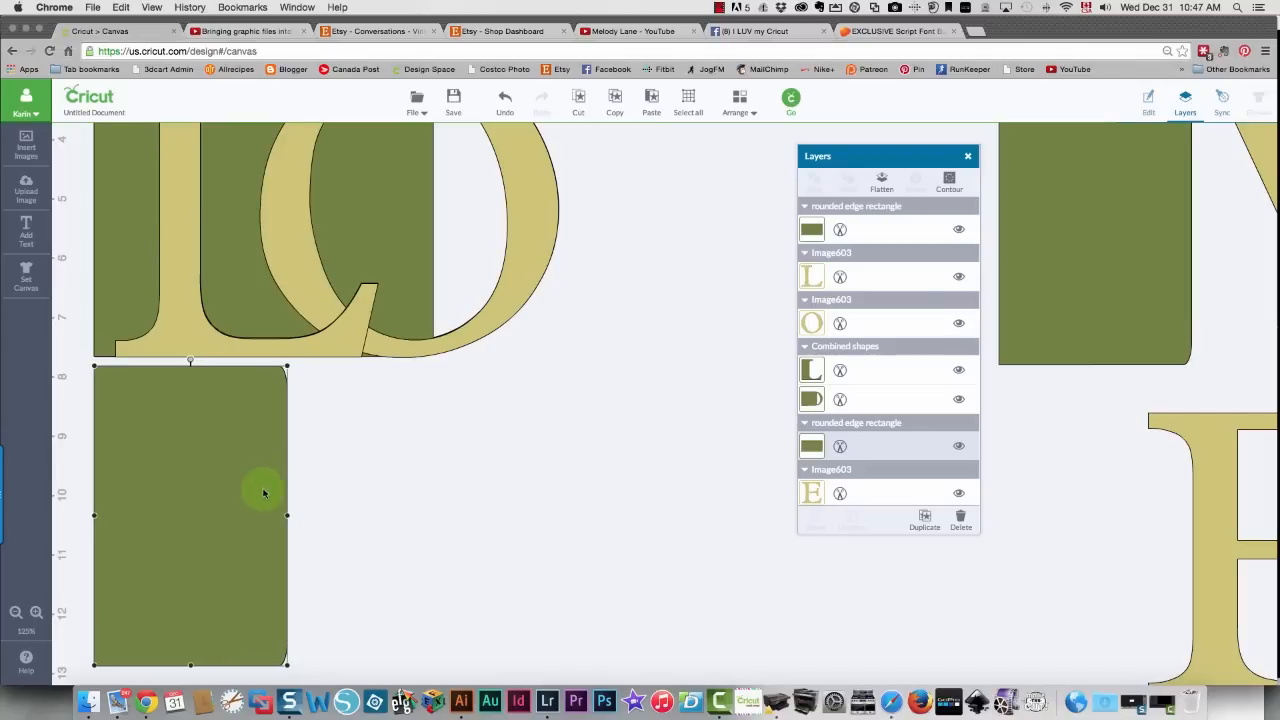
{"action": "left_click_drag", "start_coordinate": [289, 517], "coordinate": [525, 517]}
Place the gold V over the right end of the lower green rectangle, move it to the front and align their top edges
{"action": "left_click", "coordinate": [1253, 149]}
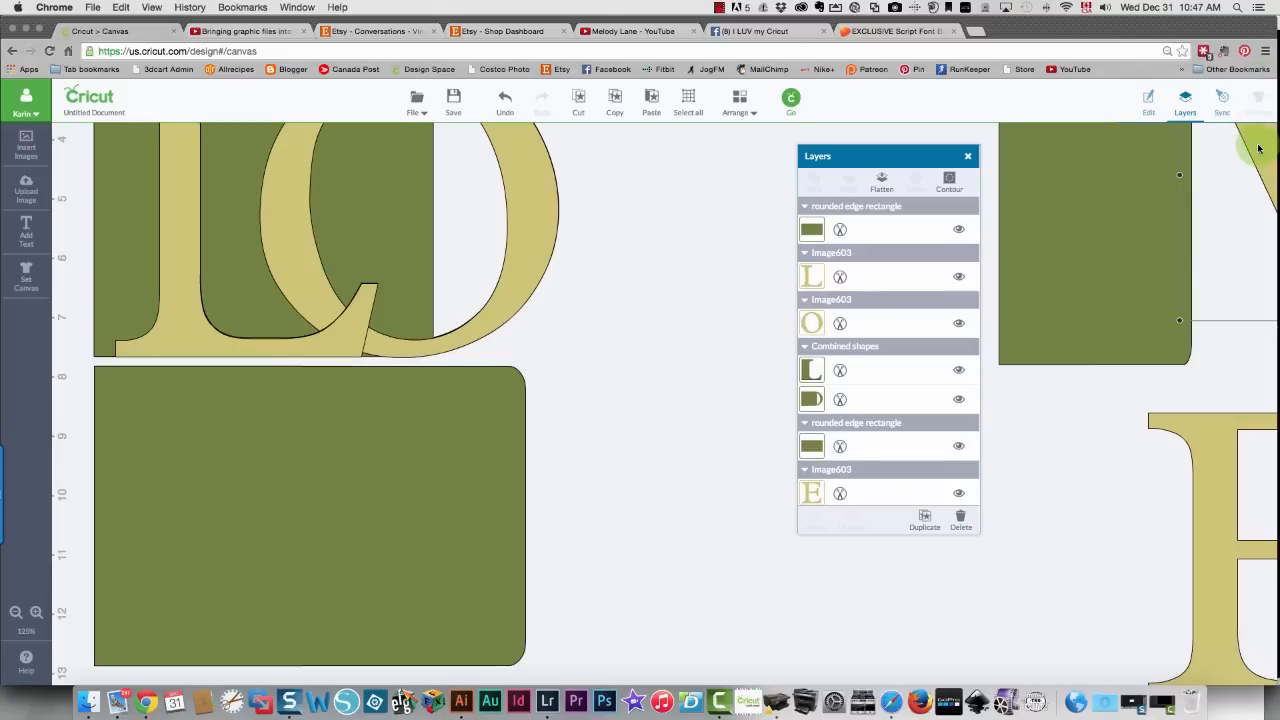
{"action": "left_click_drag", "start_coordinate": [1258, 149], "coordinate": [402, 506]}
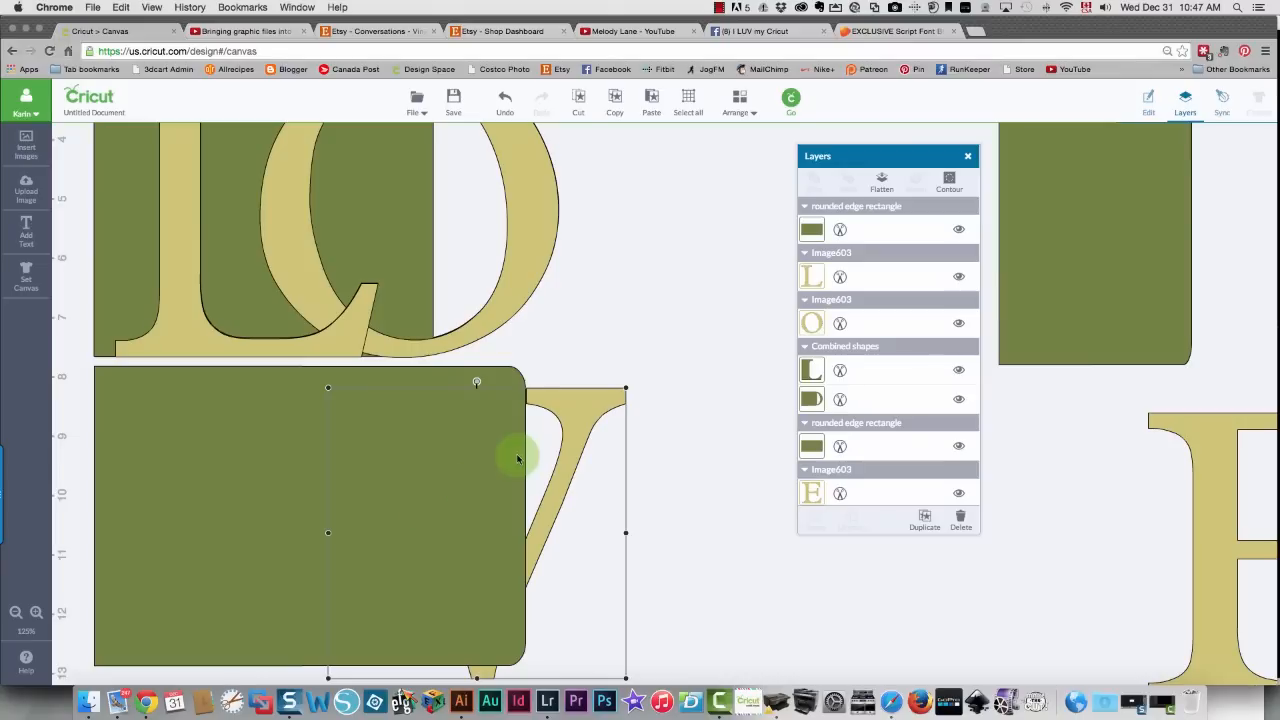
{"action": "right_click", "coordinate": [576, 407]}
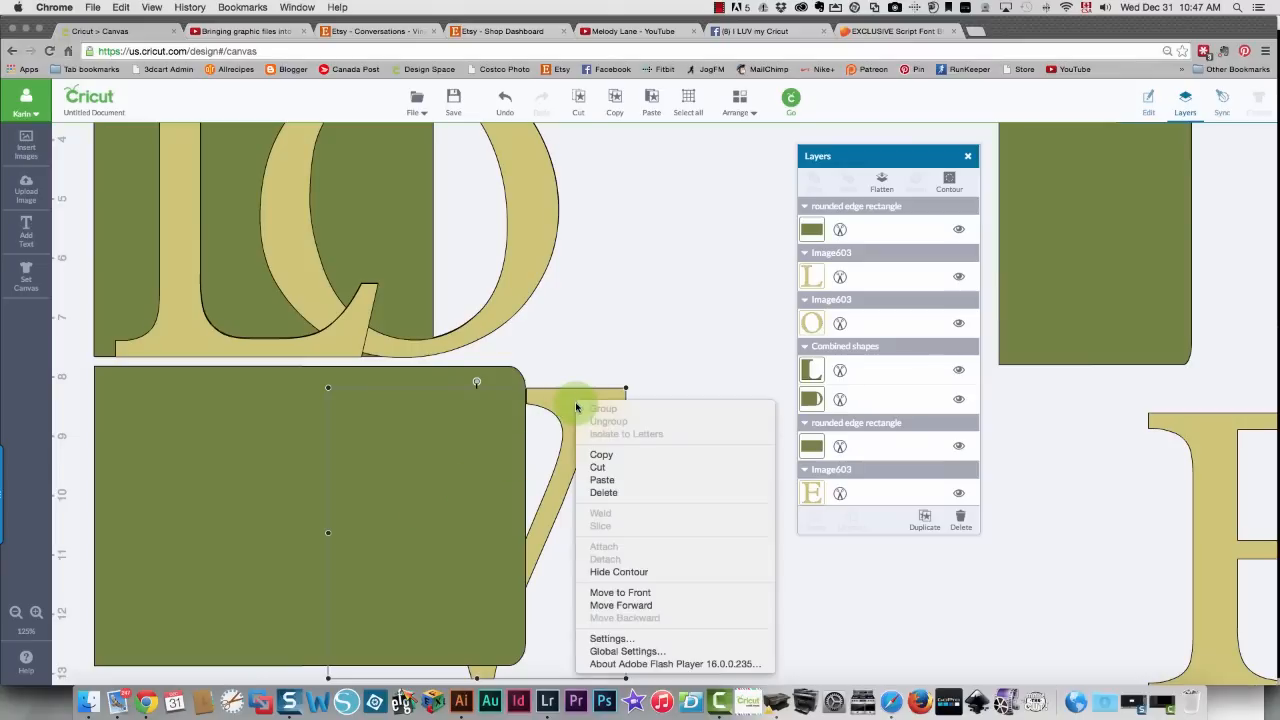
{"action": "left_click", "coordinate": [675, 597]}
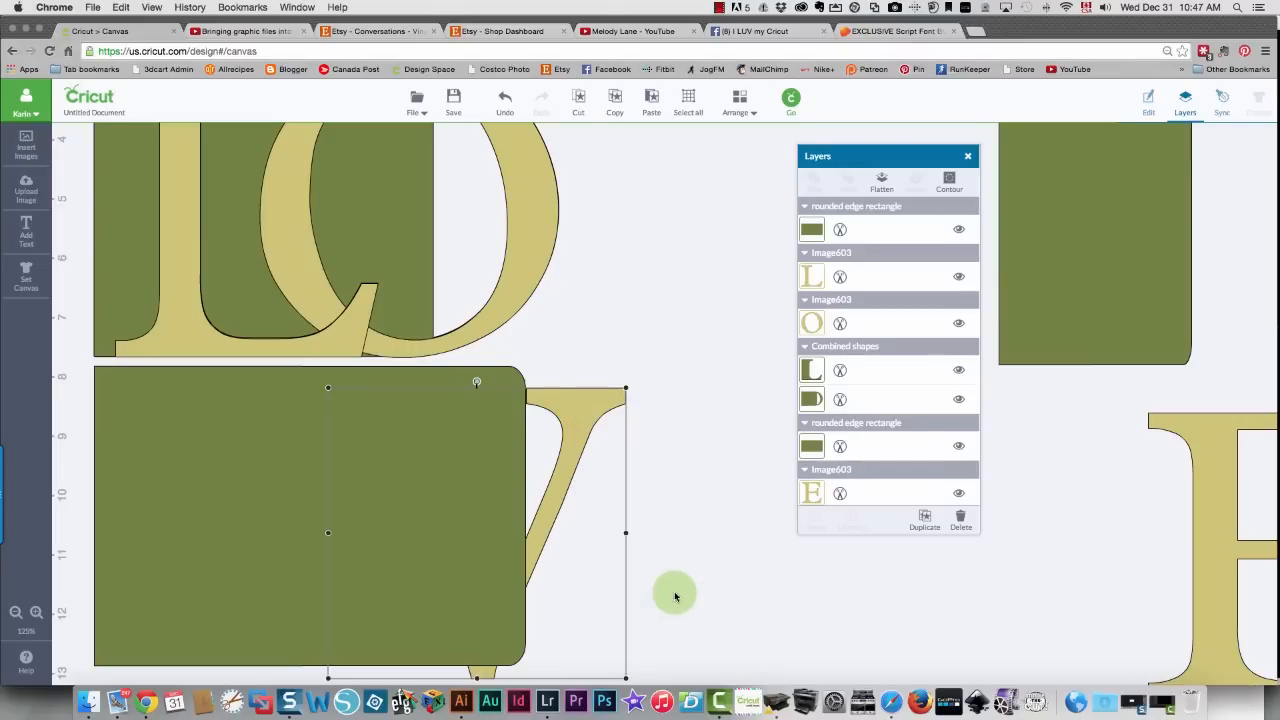
{"action": "left_click_drag", "start_coordinate": [566, 494], "coordinate": [585, 462]}
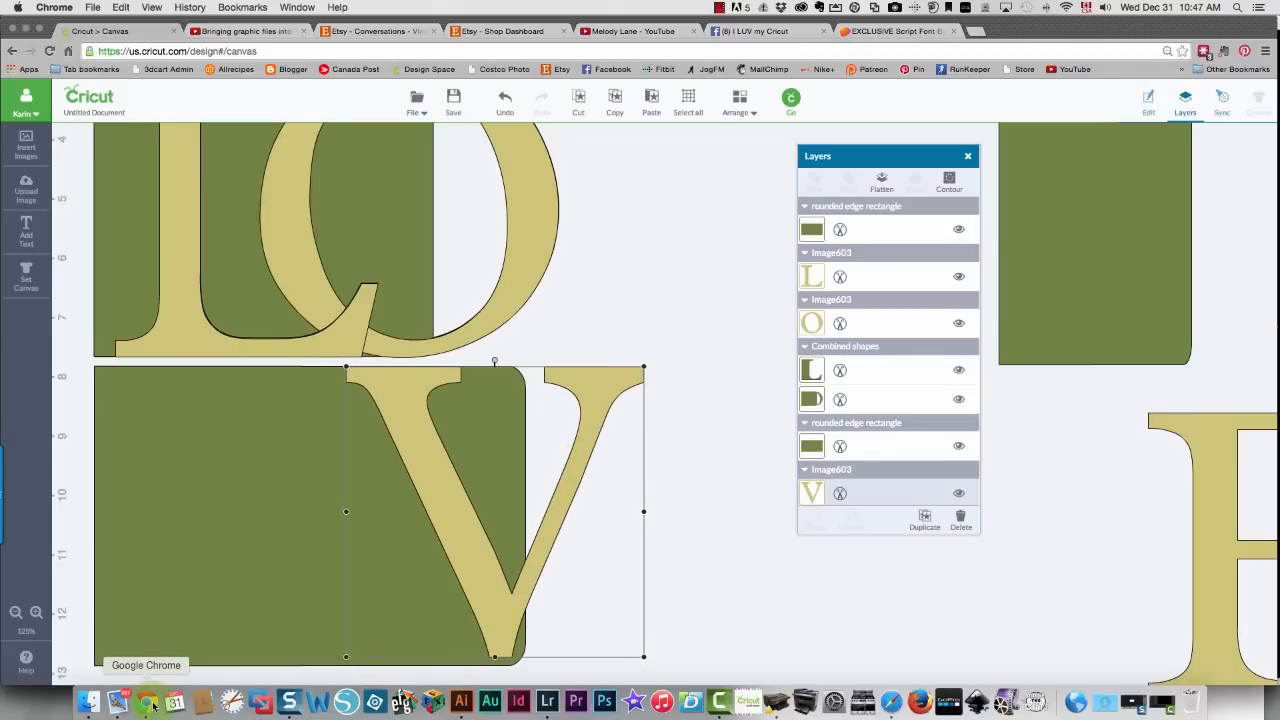
{"action": "left_click", "coordinate": [760, 36]}
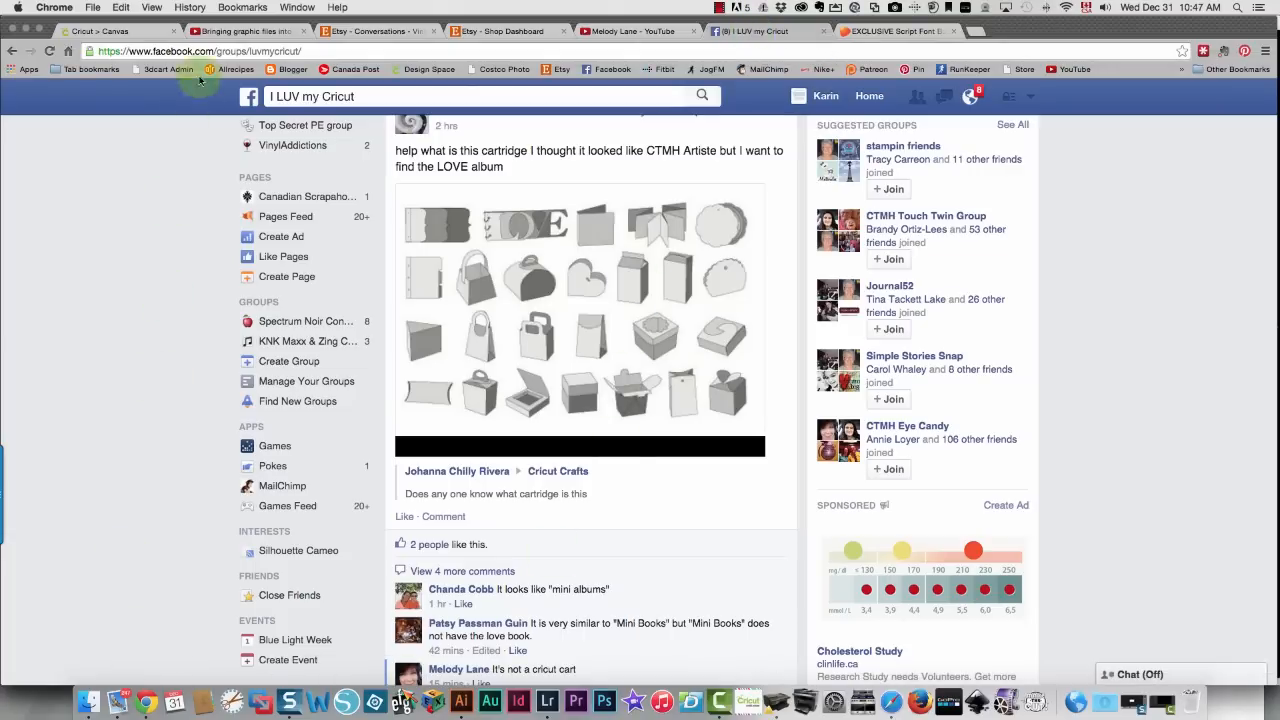
{"action": "left_click", "coordinate": [105, 33]}
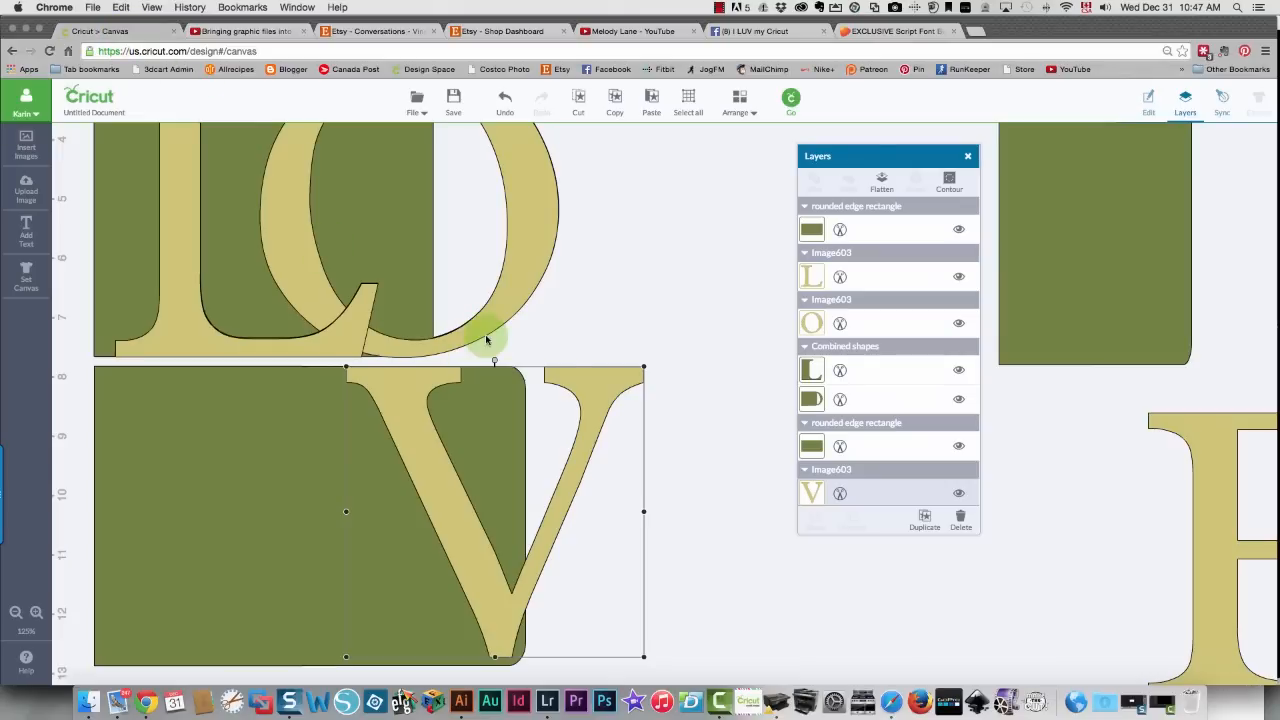
Shift the V slightly right along the rectangle's top edge and stretch its height down to the rectangle's bottom edge
{"action": "left_click_drag", "start_coordinate": [593, 386], "coordinate": [606, 385]}
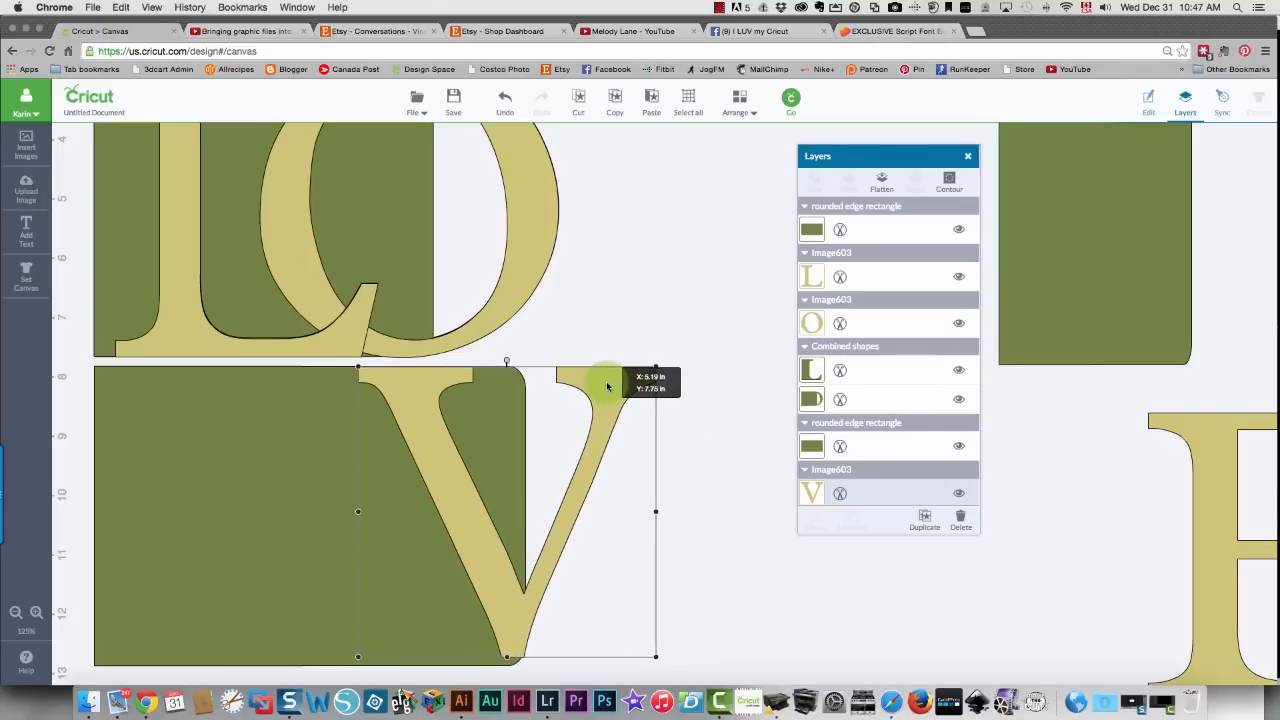
{"action": "left_click_drag", "start_coordinate": [606, 385], "coordinate": [607, 386]}
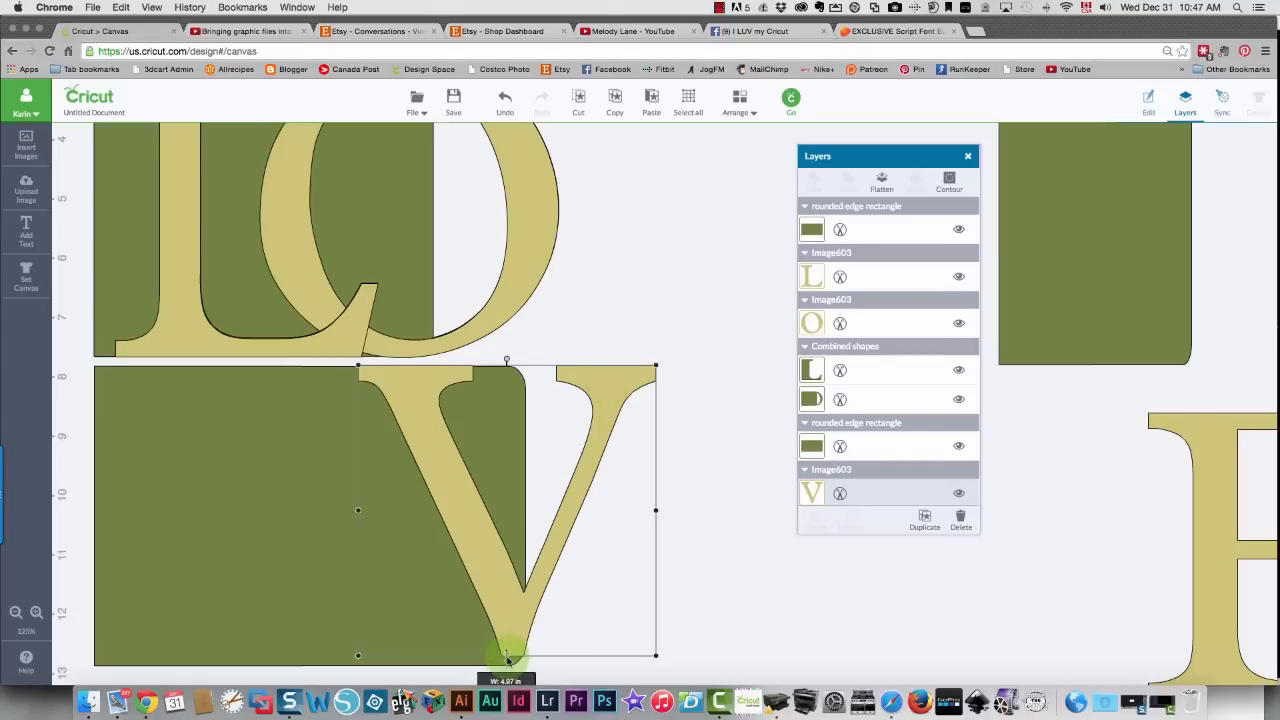
{"action": "left_click_drag", "start_coordinate": [507, 657], "coordinate": [507, 670]}
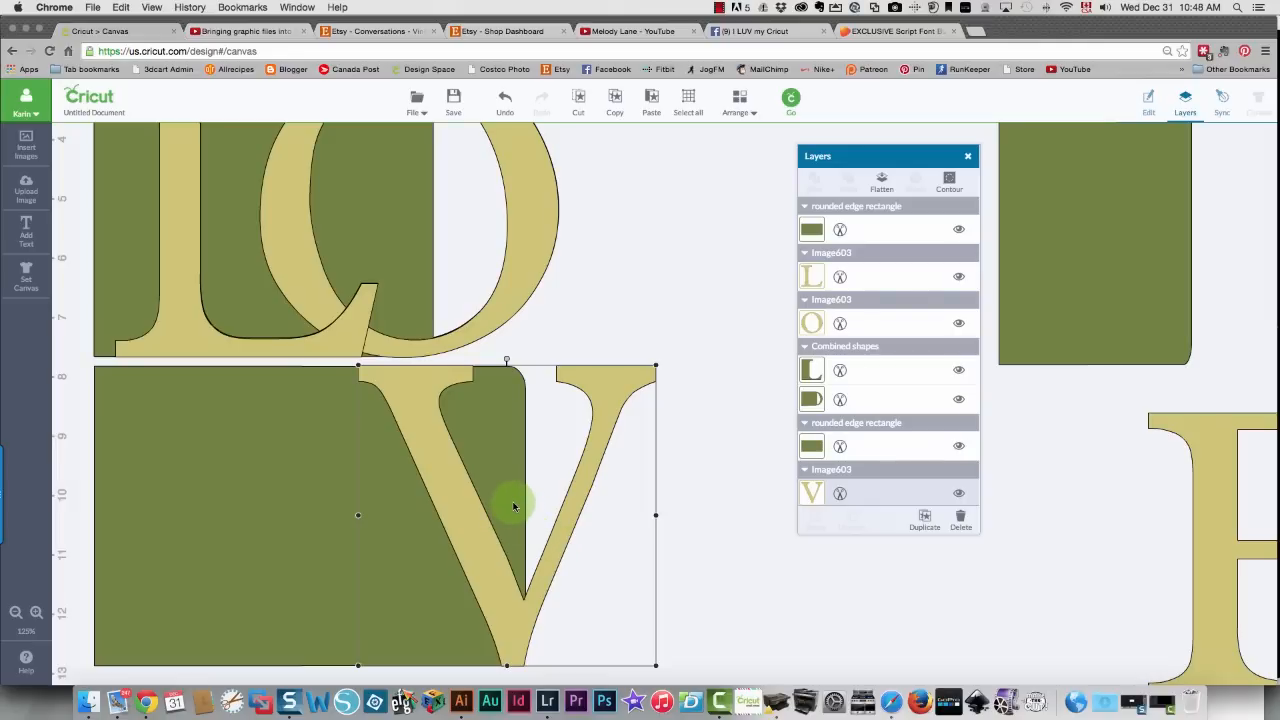
Widen the lower green rectangle a little and move the V right to about X 5.7 in, Y 7.73 in, matching the rectangle's height
{"action": "left_click", "coordinate": [214, 508]}
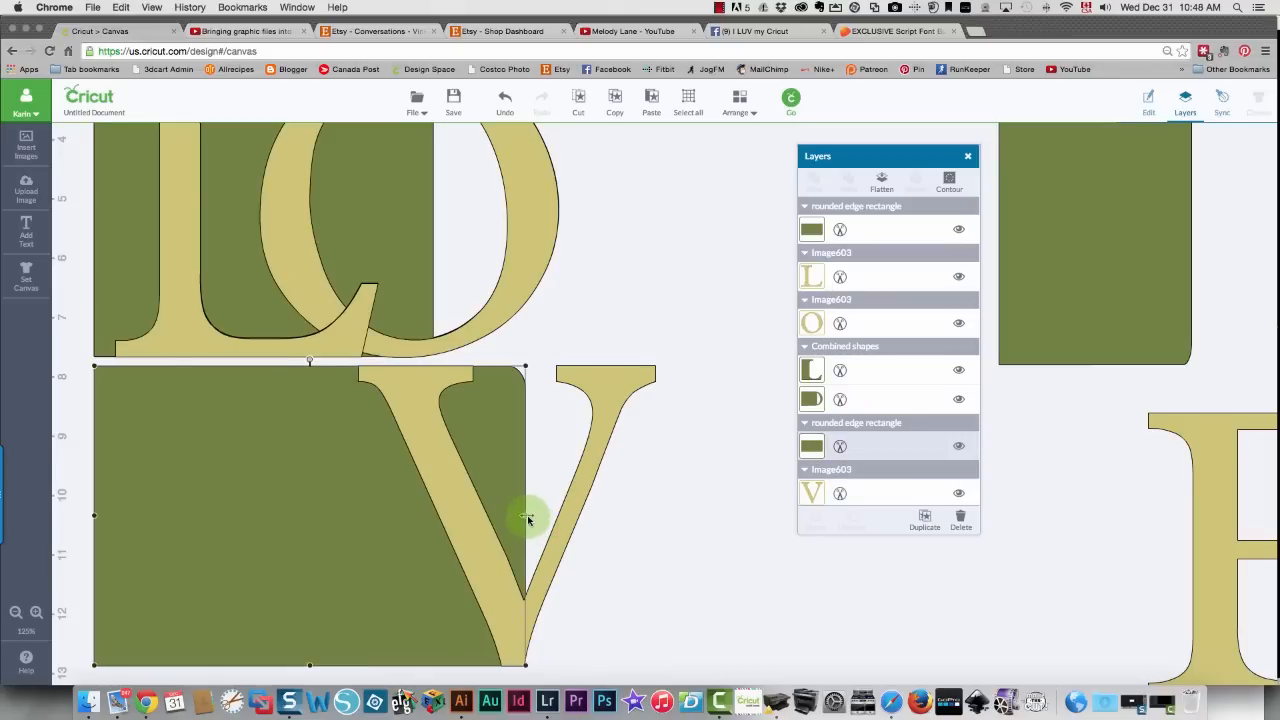
{"action": "left_click_drag", "start_coordinate": [528, 519], "coordinate": [601, 524]}
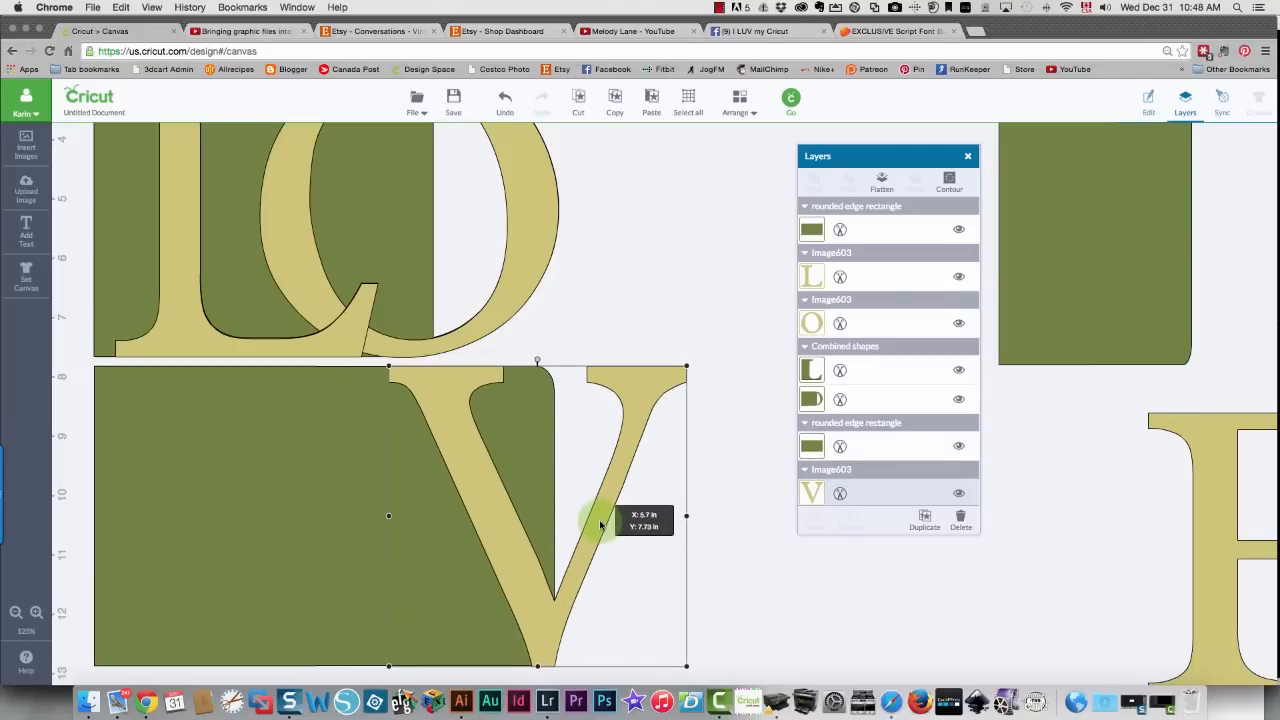
{"action": "left_click", "coordinate": [721, 585]}
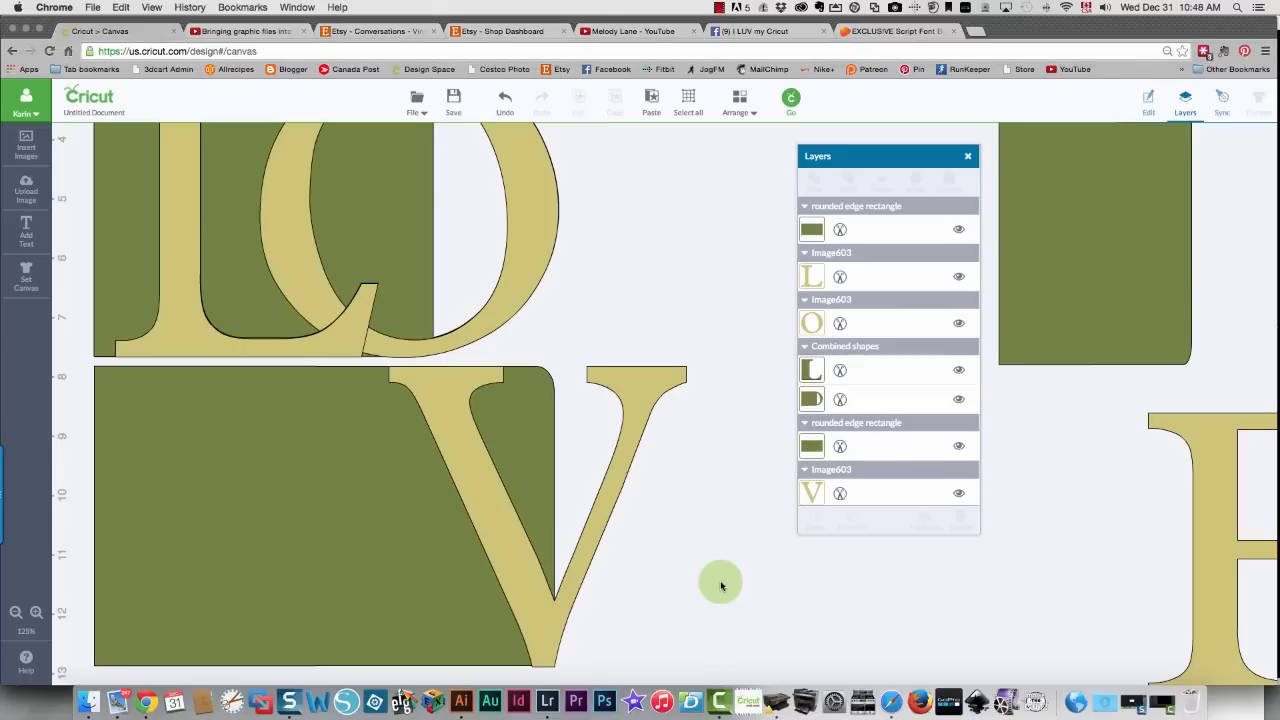
{"action": "left_click", "coordinate": [554, 630]}
{"action": "left_click_drag", "start_coordinate": [533, 600], "coordinate": [533, 601]}
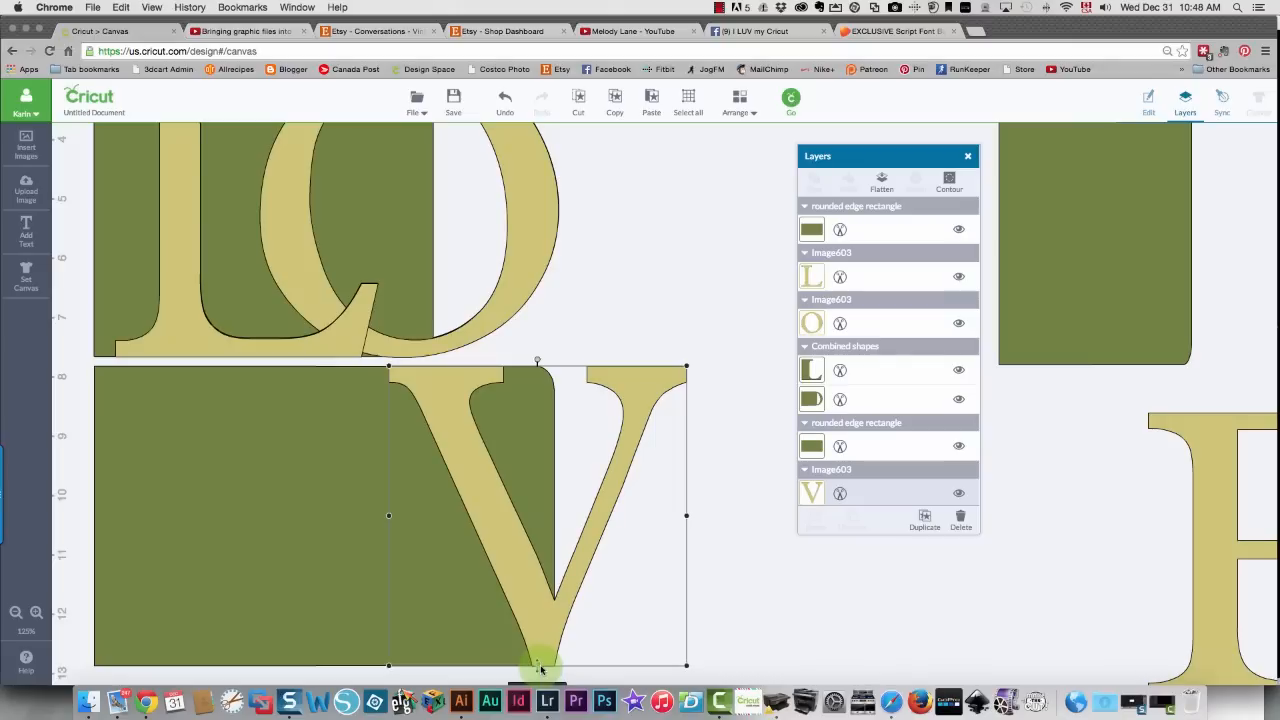
{"action": "left_click", "coordinate": [738, 643]}
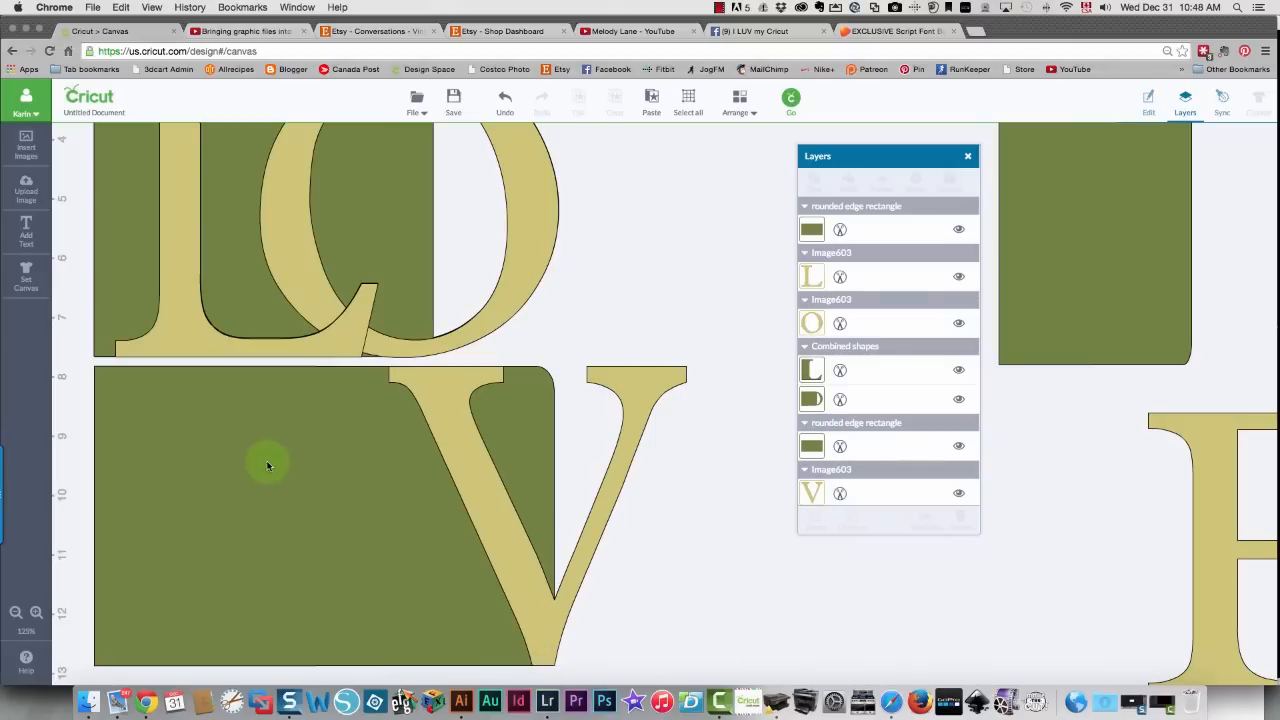
{"action": "left_click_drag", "start_coordinate": [178, 396], "coordinate": [745, 690]}
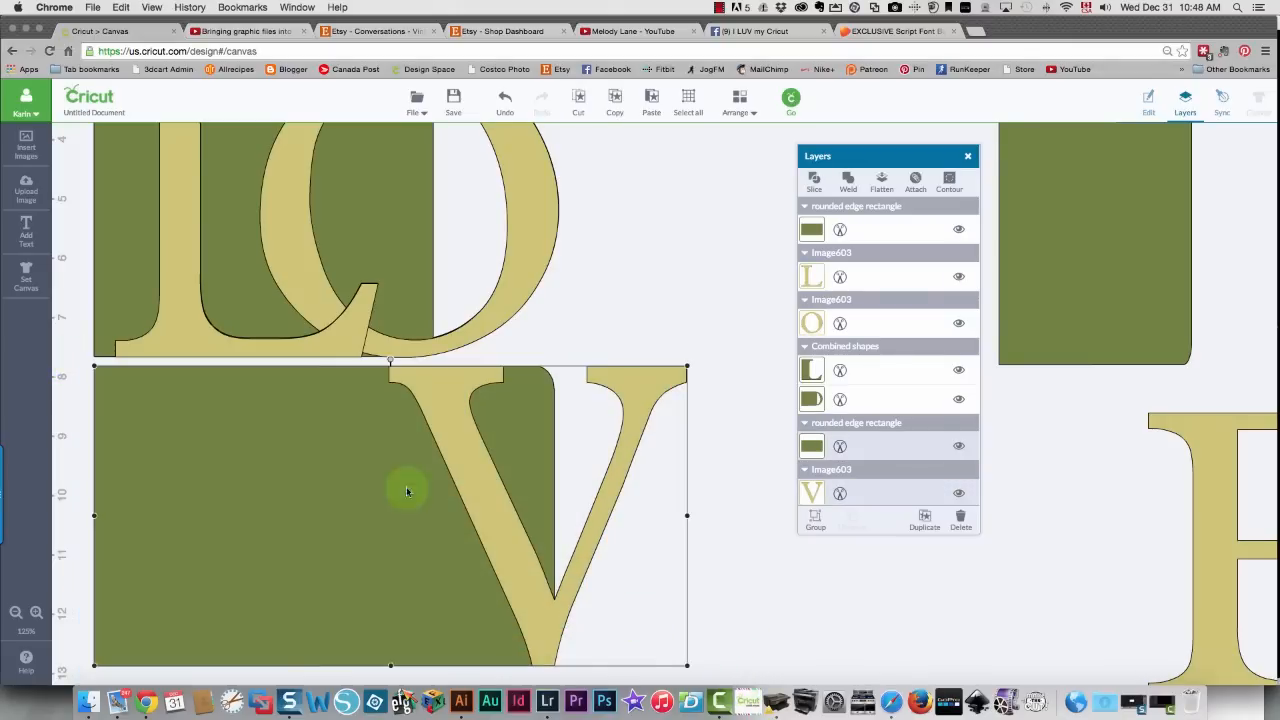
{"action": "right_click", "coordinate": [368, 435]}
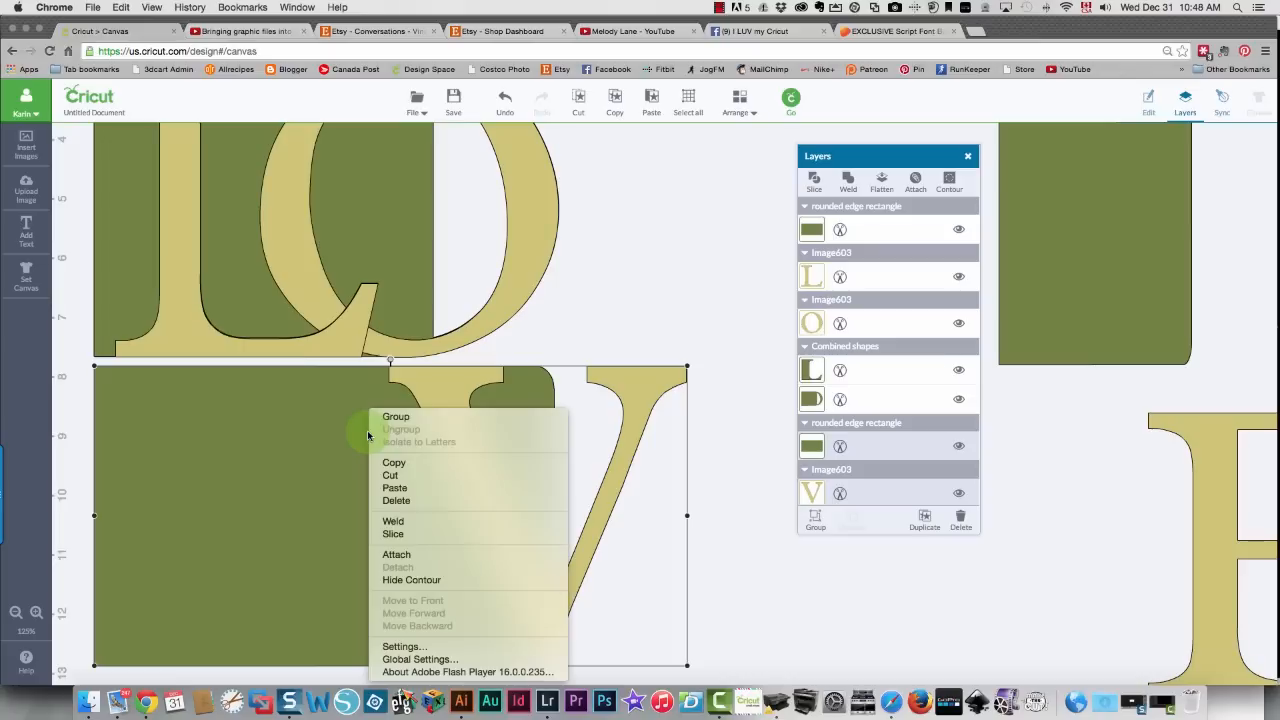
{"action": "left_click", "coordinate": [754, 521]}
{"action": "left_click", "coordinate": [634, 280]}
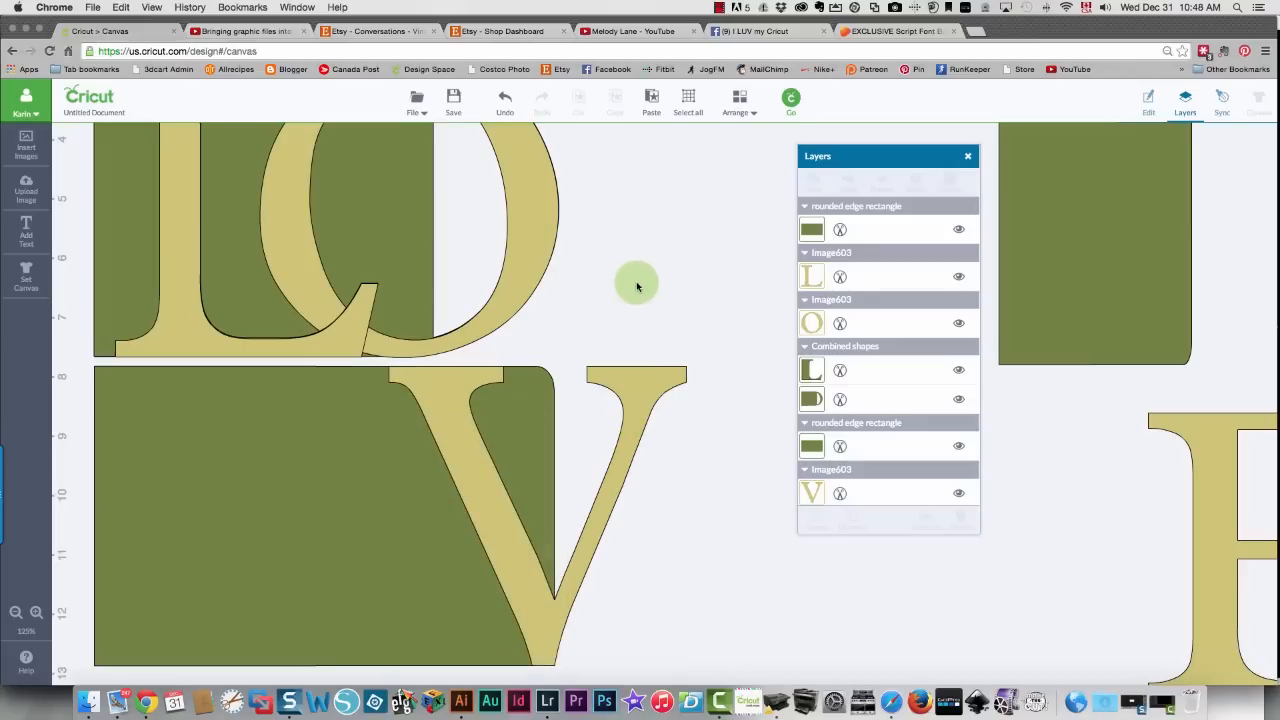
Copy and paste the gold V, and set the duplicate aside near the spare green rectangle
{"action": "left_click", "coordinate": [640, 370]}
{"action": "right_click", "coordinate": [640, 370]}
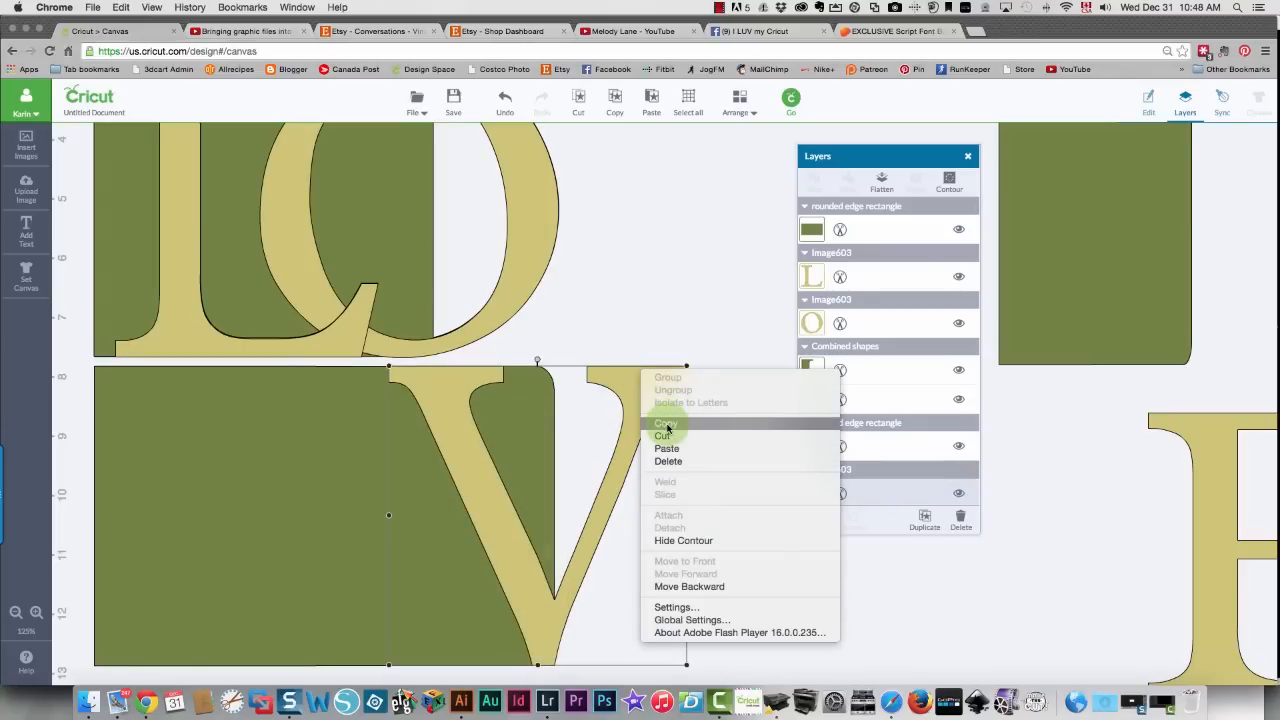
{"action": "left_click", "coordinate": [666, 423]}
{"action": "right_click", "coordinate": [631, 387]}
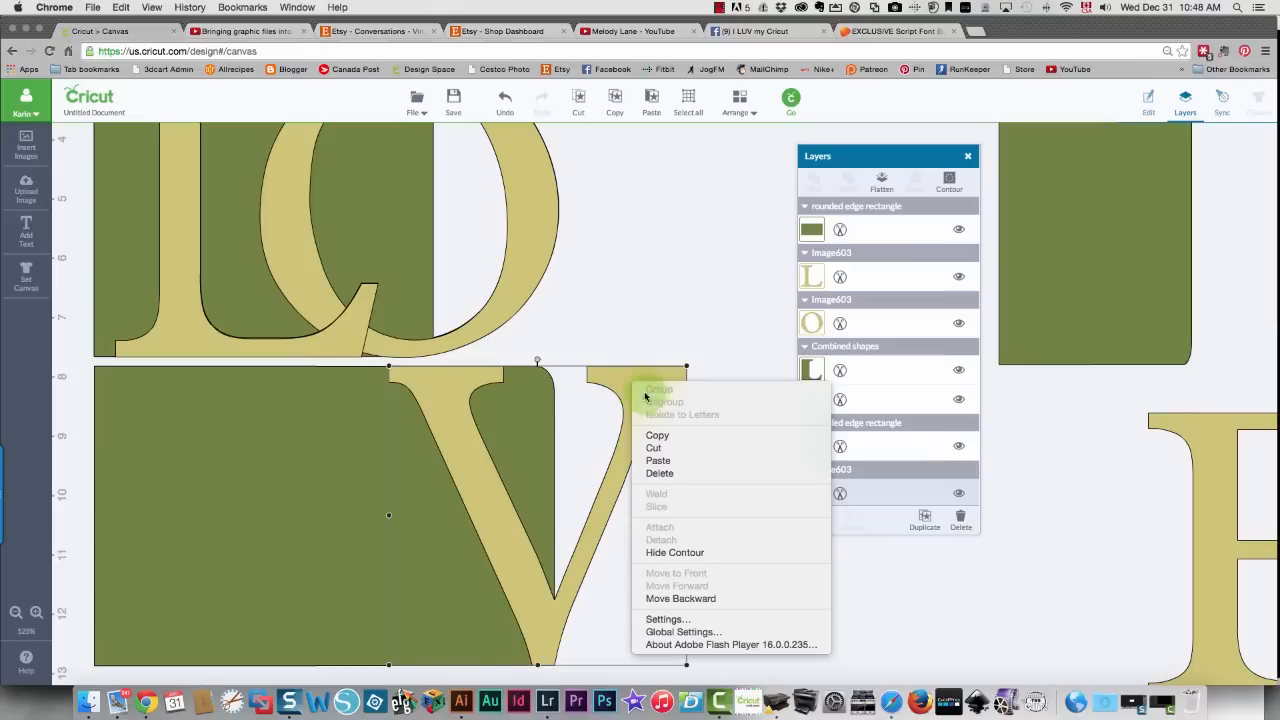
{"action": "left_click", "coordinate": [655, 463]}
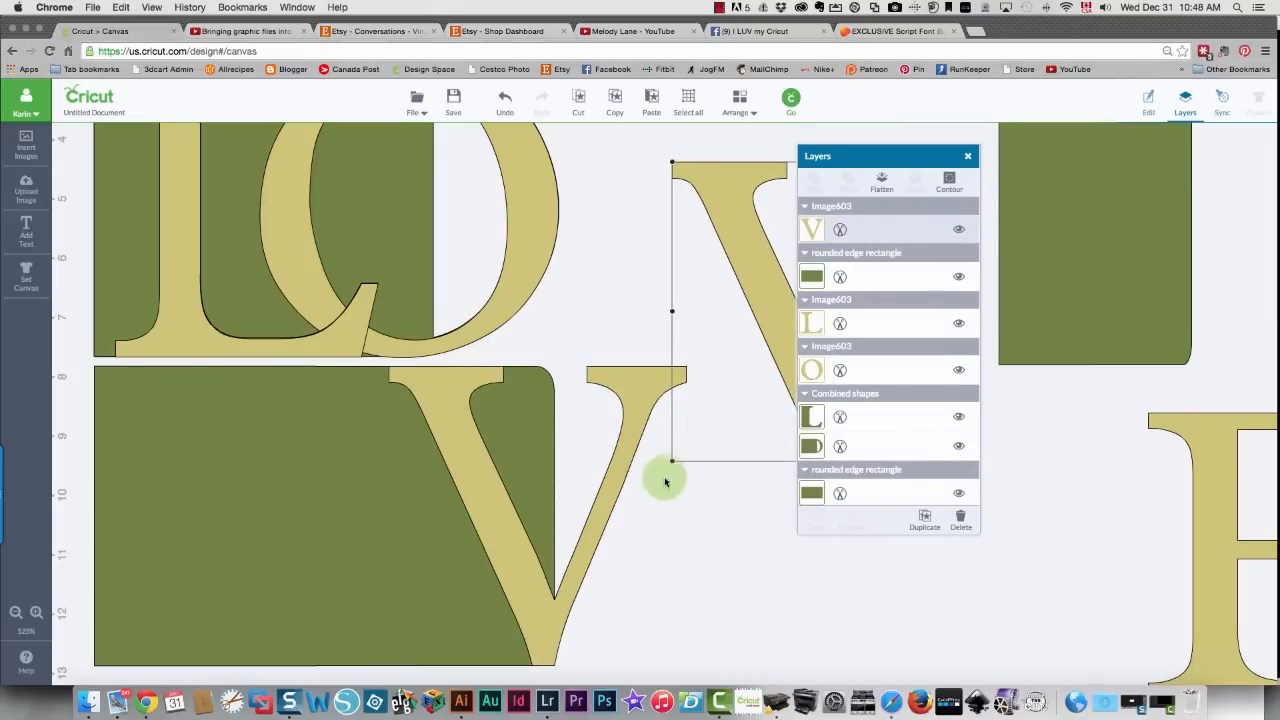
{"action": "left_click_drag", "start_coordinate": [753, 278], "coordinate": [882, 317]}
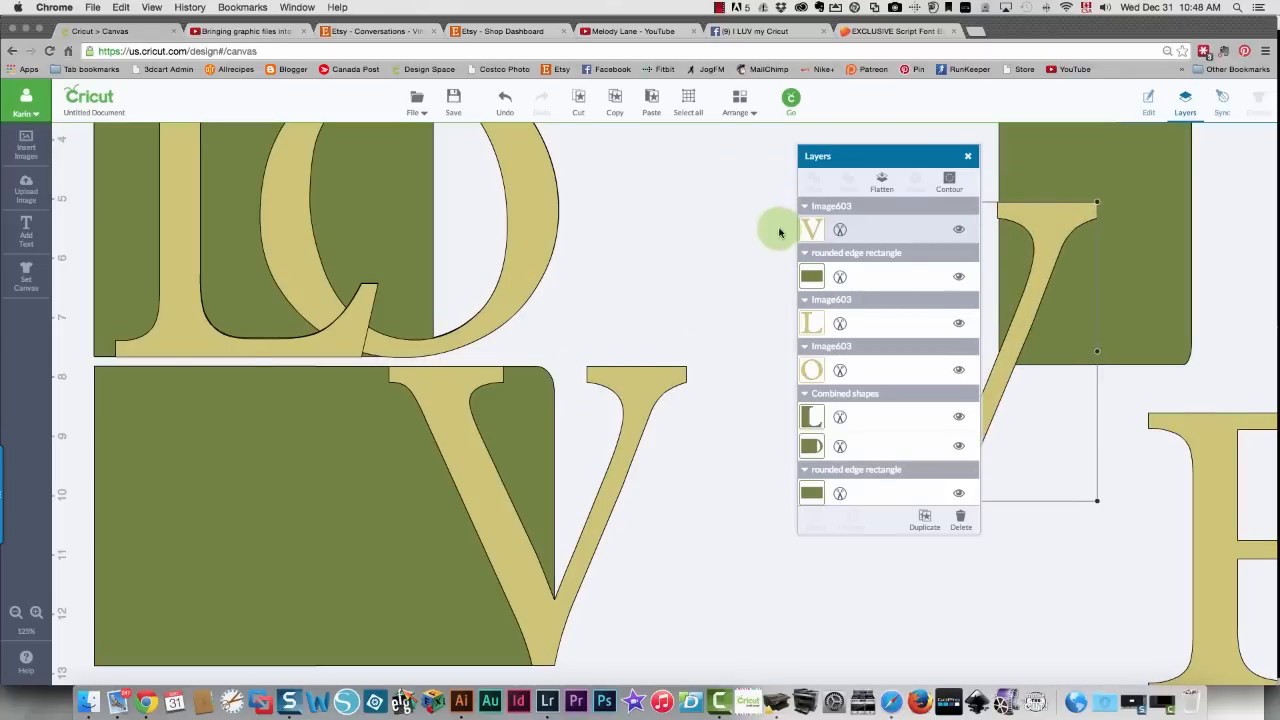
{"action": "left_click", "coordinate": [967, 156]}
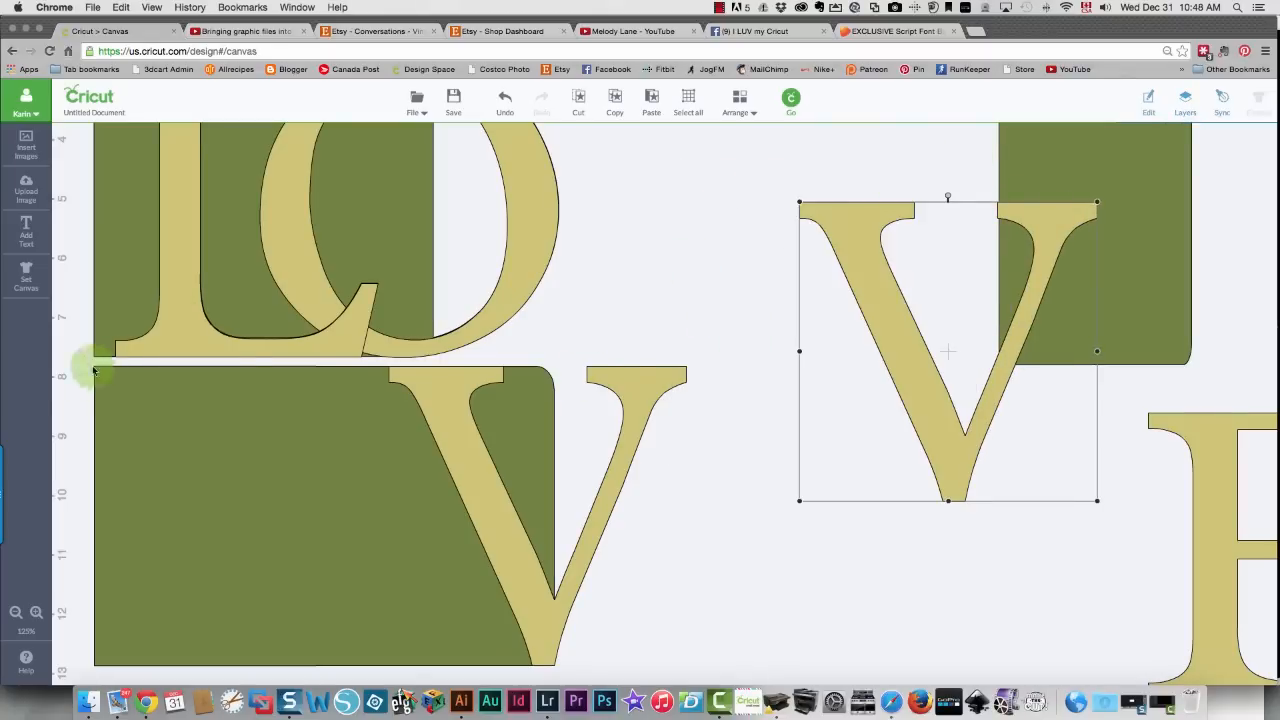
Weld the original V to the lower green rectangle
{"action": "left_click_drag", "start_coordinate": [75, 362], "coordinate": [737, 686]}
{"action": "right_click", "coordinate": [432, 522]}
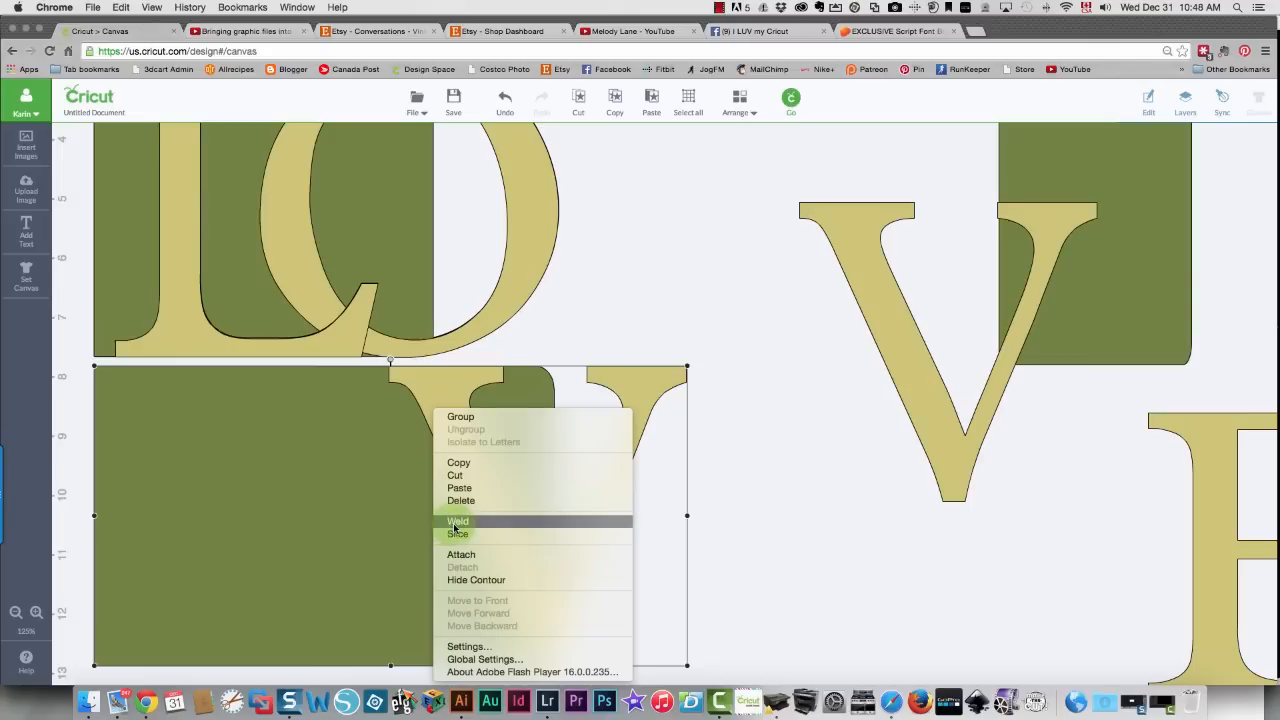
{"action": "left_click", "coordinate": [455, 522]}
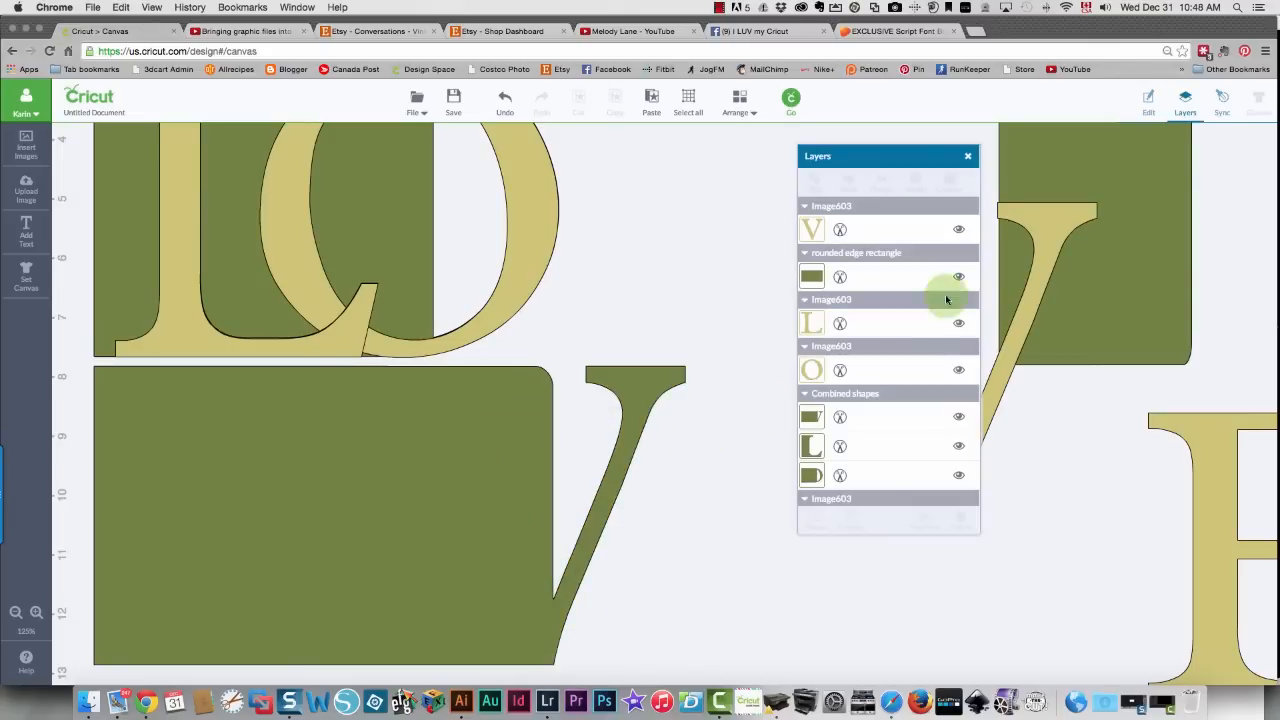
Bring the gold V copy in front of the welded green V shape, align it exactly over the V and group the two
{"action": "left_click_drag", "start_coordinate": [1051, 221], "coordinate": [661, 418]}
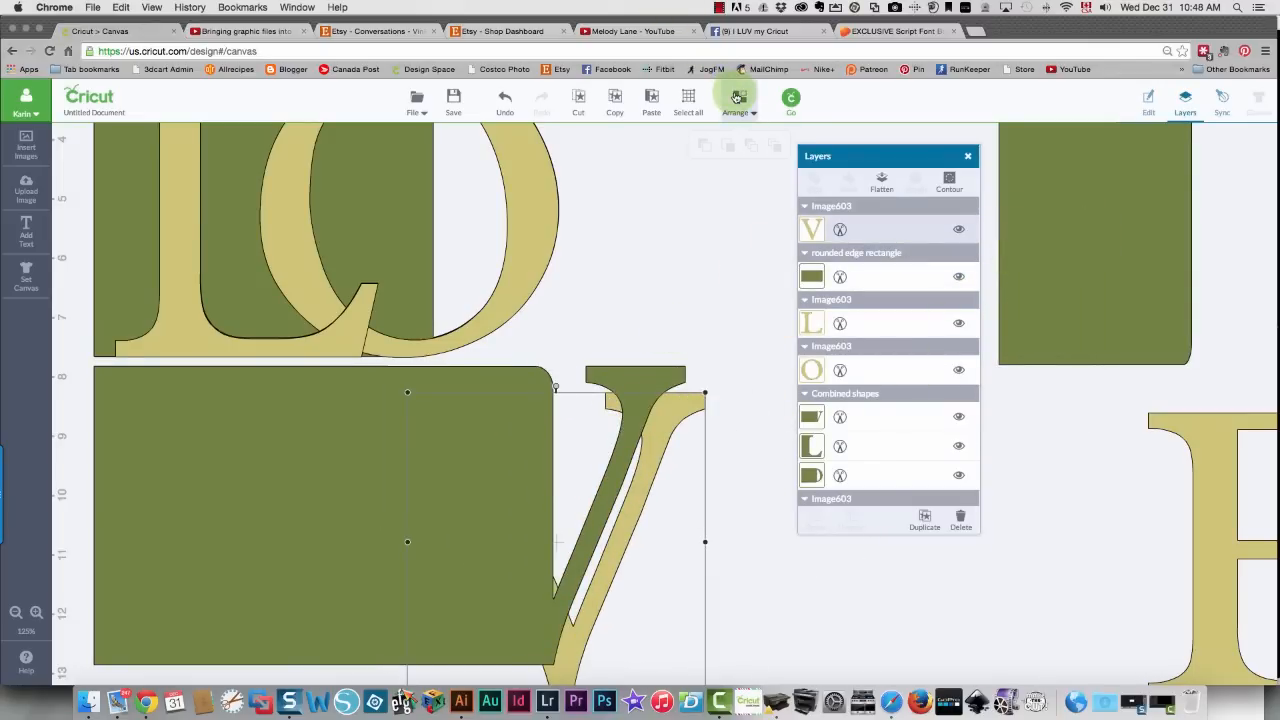
{"action": "left_click", "coordinate": [727, 143]}
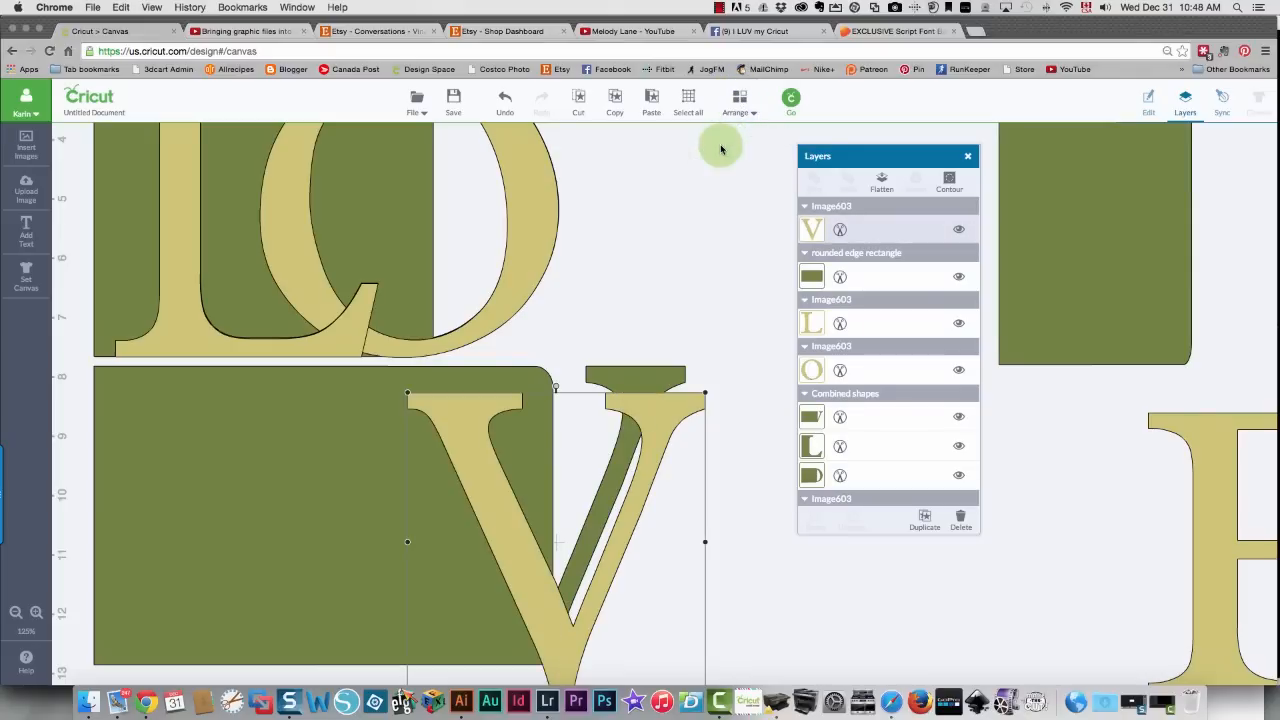
{"action": "left_click_drag", "start_coordinate": [663, 405], "coordinate": [646, 377]}
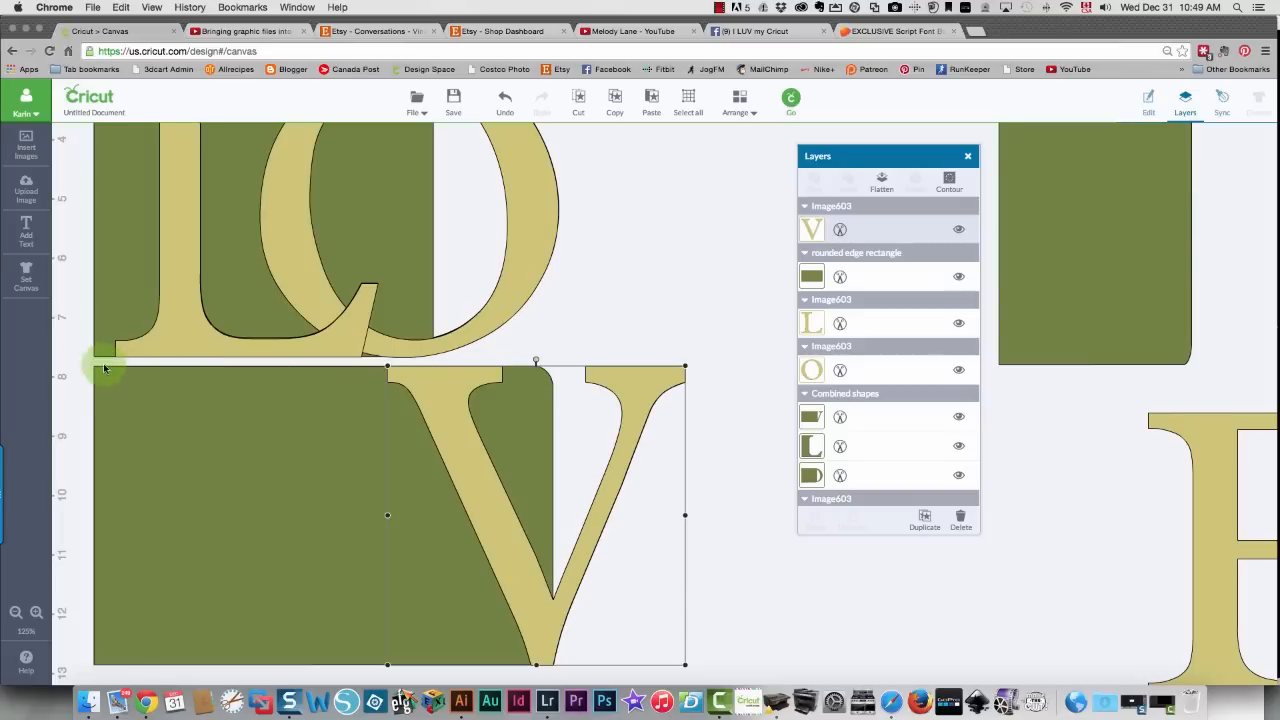
{"action": "left_click_drag", "start_coordinate": [77, 360], "coordinate": [779, 677]}
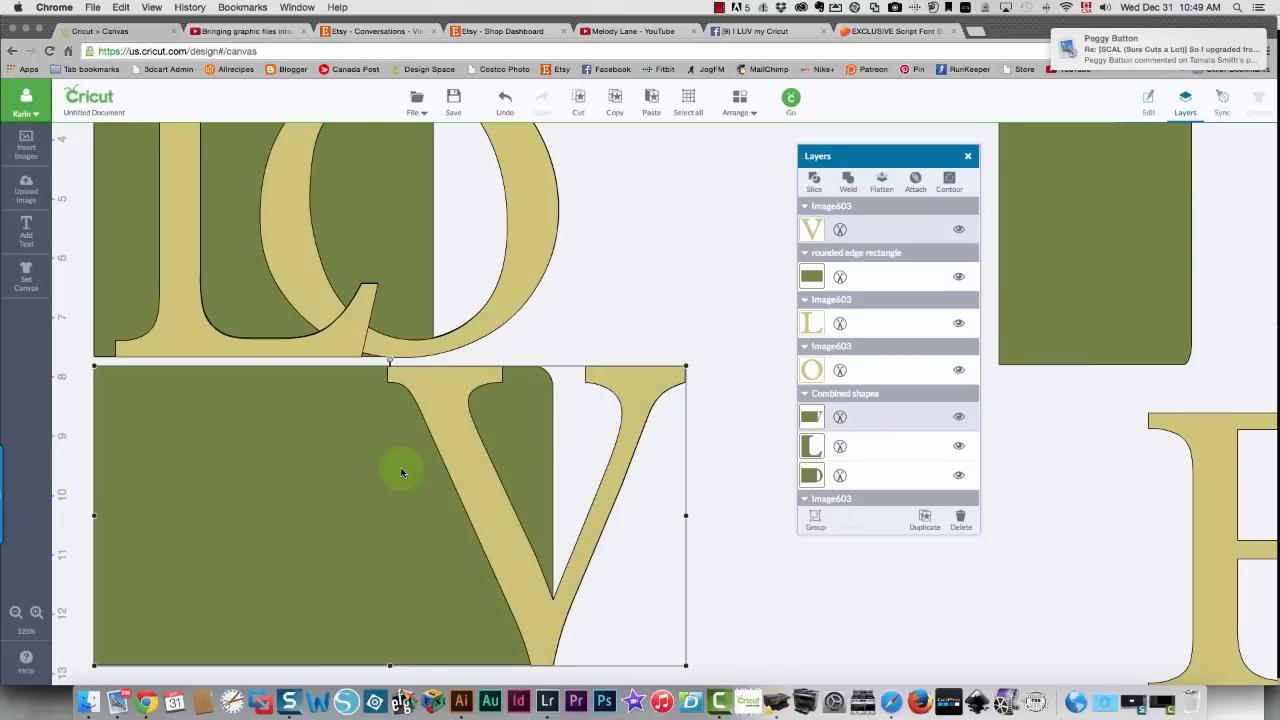
{"action": "right_click", "coordinate": [401, 472]}
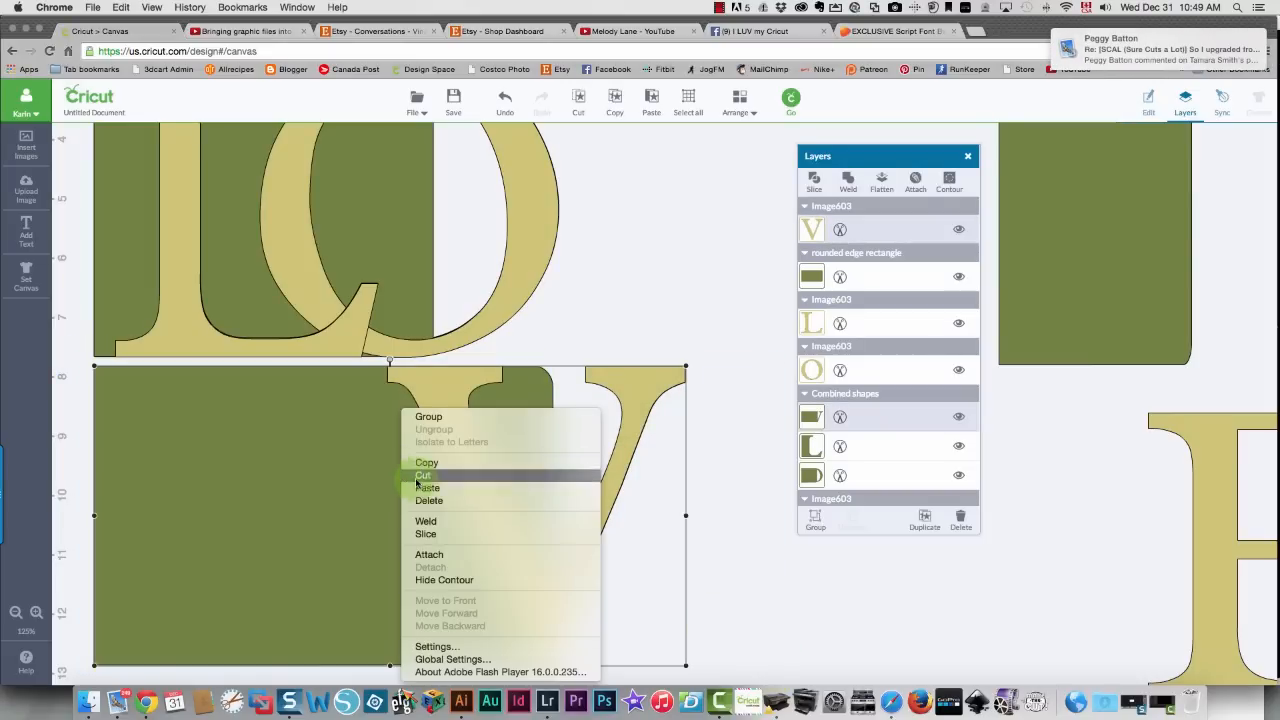
{"action": "left_click", "coordinate": [490, 419]}
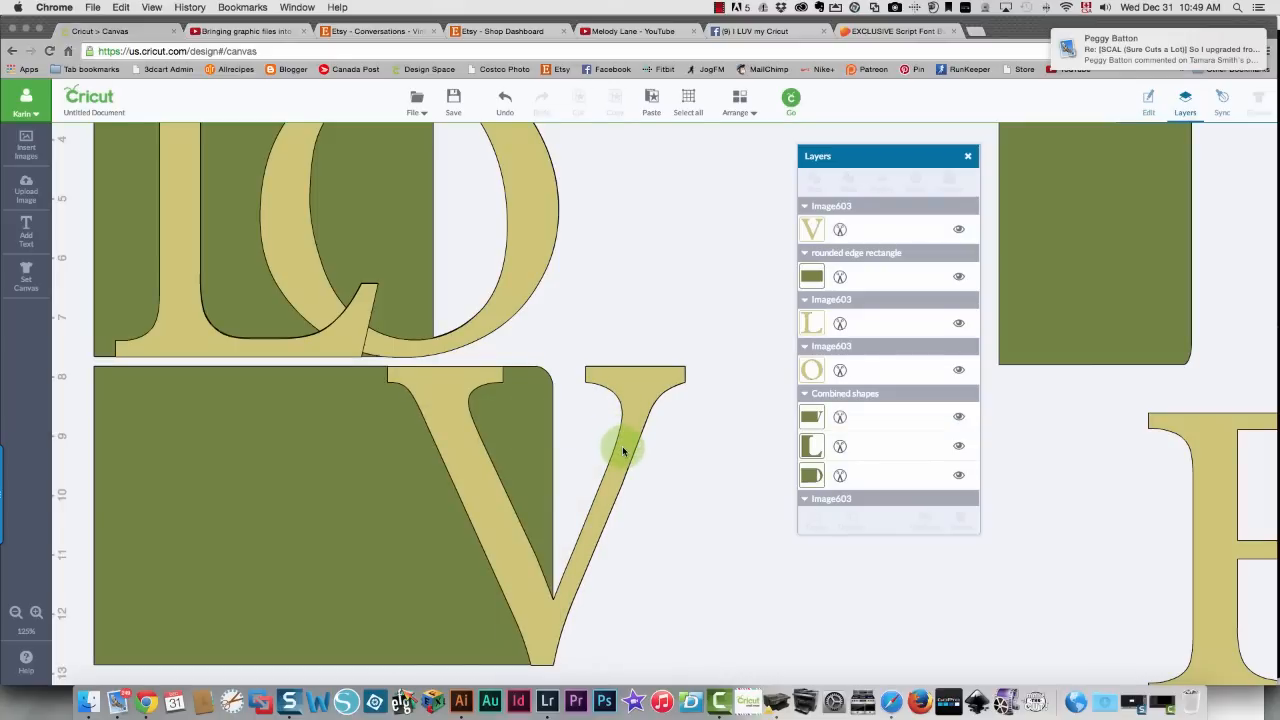
Move the V group up onto the LO pair, aligned with their left and top edges, and send it behind the L and O
{"action": "left_click_drag", "start_coordinate": [623, 452], "coordinate": [623, 143]}
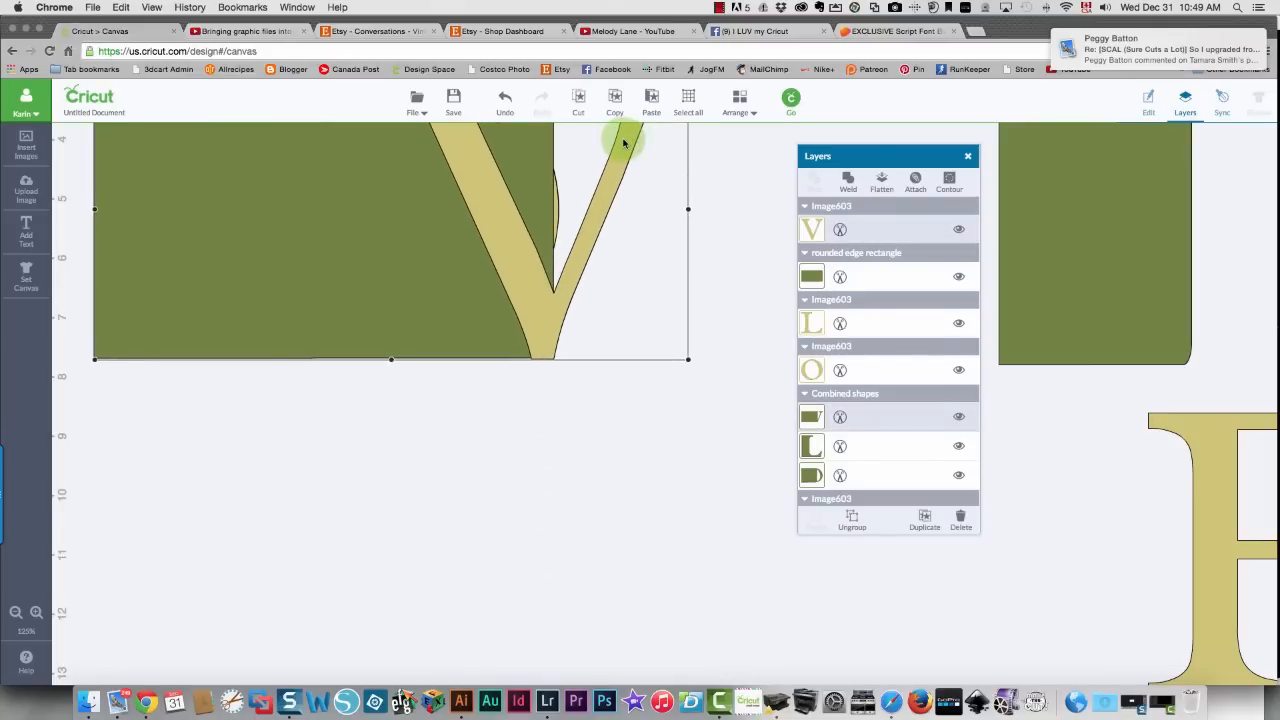
{"action": "left_click", "coordinate": [737, 98]}
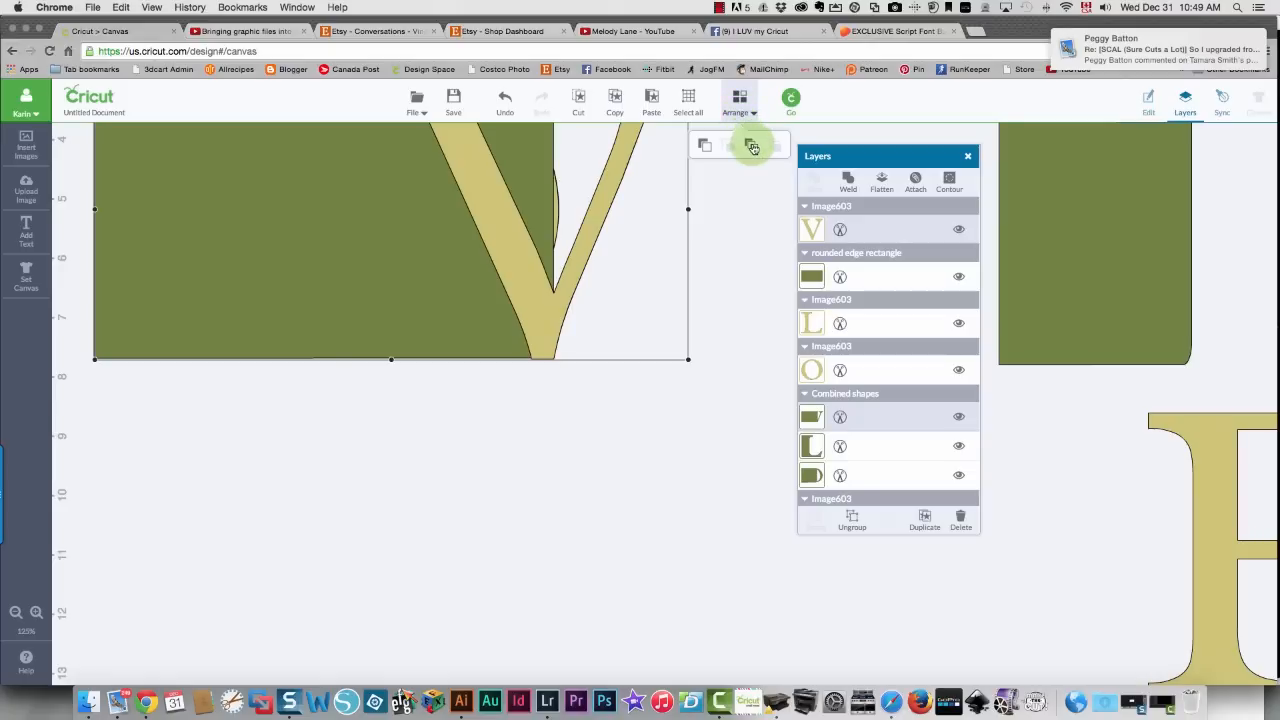
{"action": "left_click", "coordinate": [752, 147]}
{"action": "scroll", "coordinate": [625, 488], "scroll_direction": "up", "scroll_amount": 4}
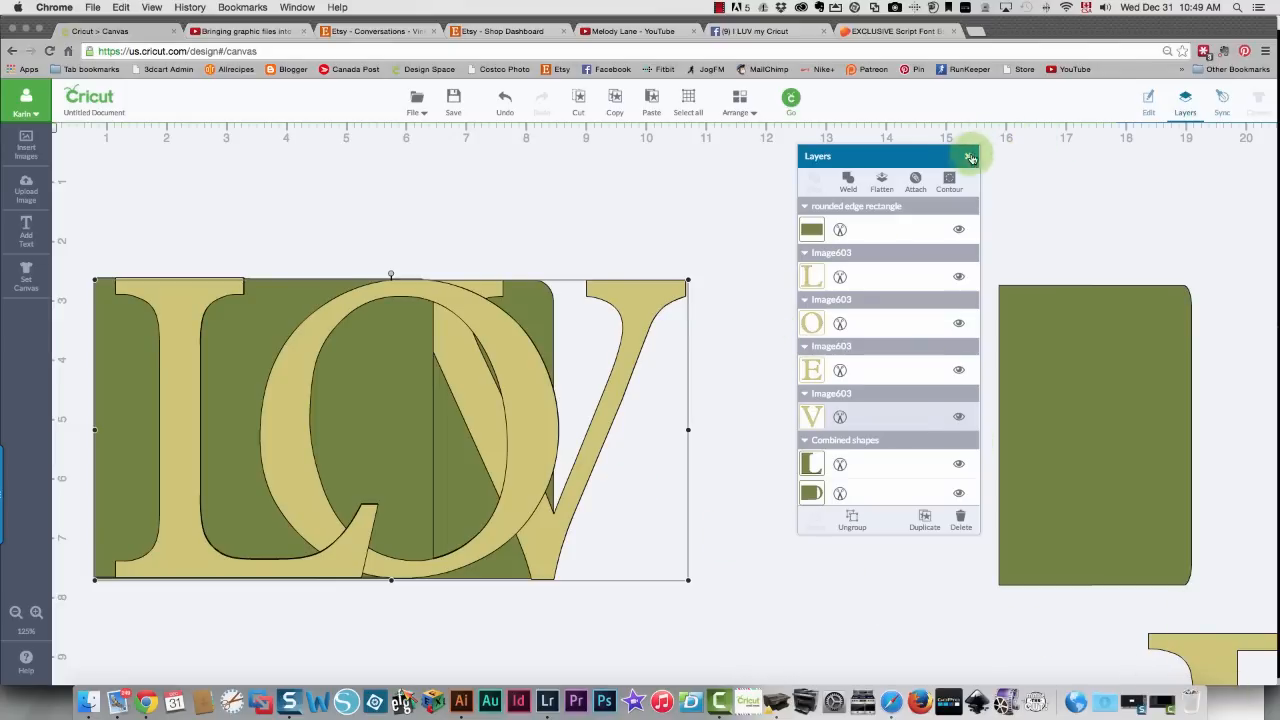
{"action": "left_click", "coordinate": [966, 160]}
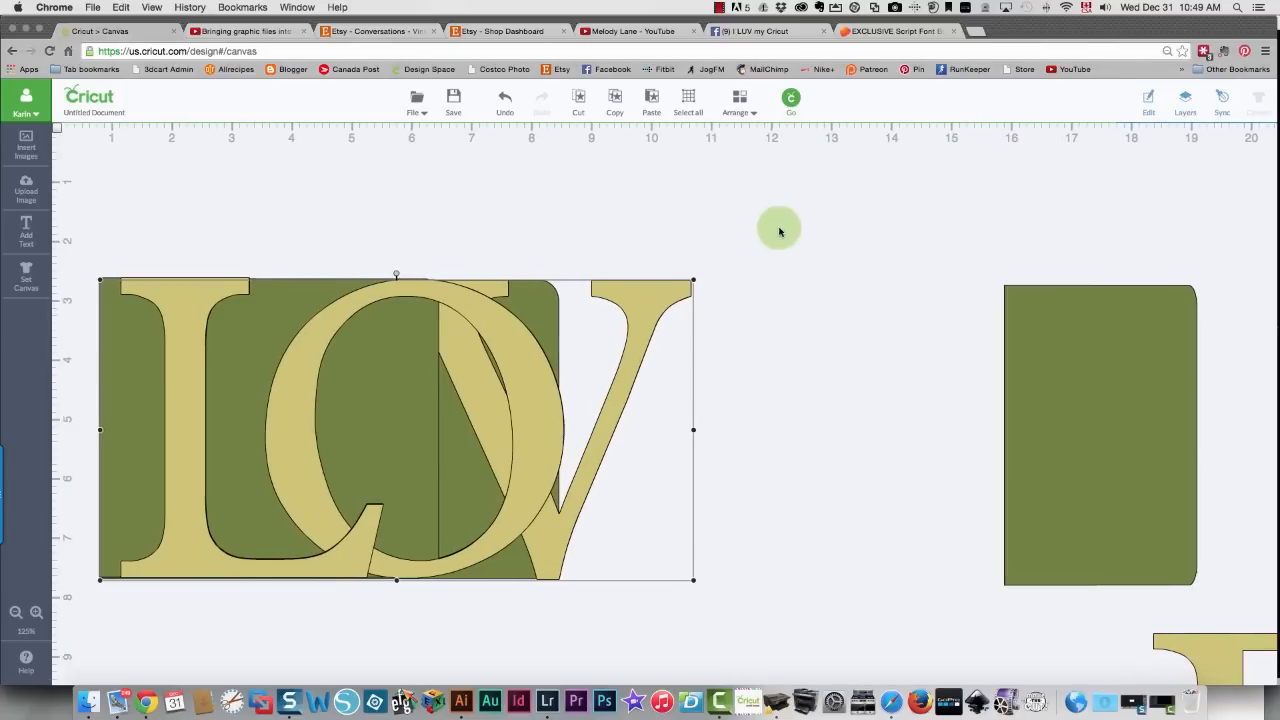
Move the spare green rectangle directly below the LOV stack, aligned with its left side, and widen it beyond the V's base
{"action": "left_click", "coordinate": [446, 462]}
{"action": "scroll", "coordinate": [820, 430], "scroll_direction": "down", "scroll_amount": 5}
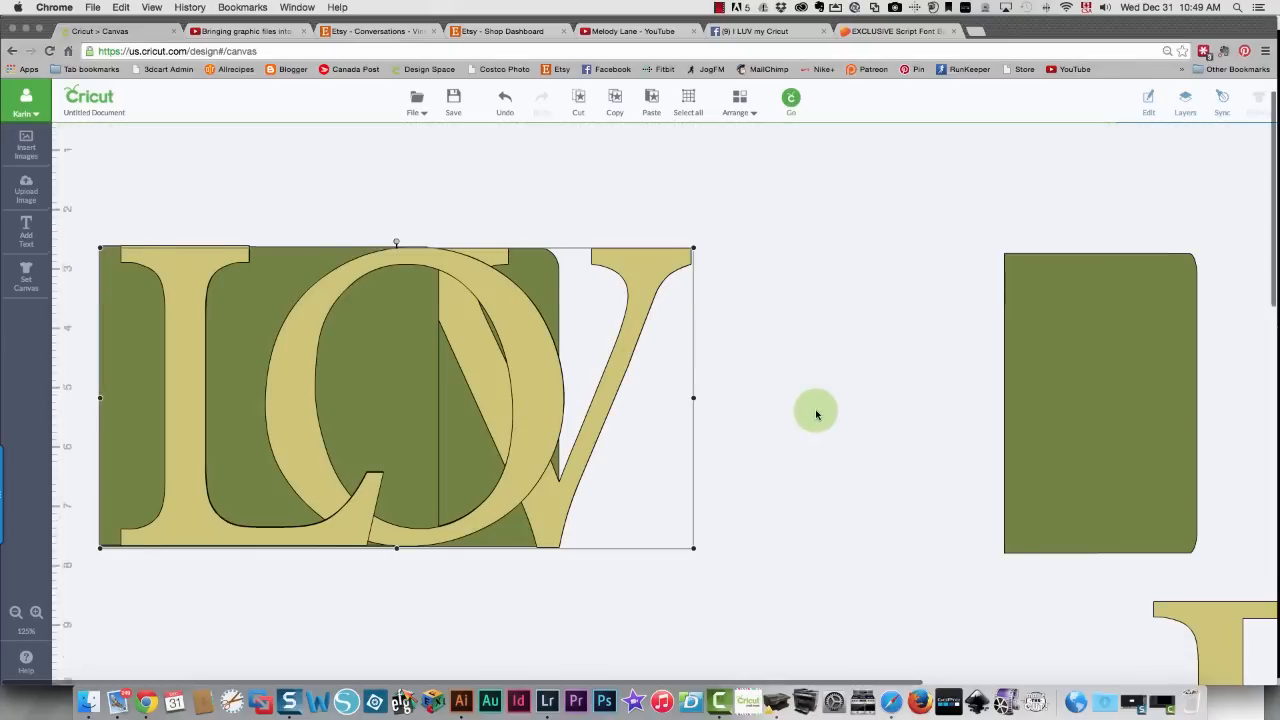
{"action": "left_click_drag", "start_coordinate": [1083, 246], "coordinate": [176, 565]}
{"action": "left_click_drag", "start_coordinate": [295, 521], "coordinate": [657, 519]}
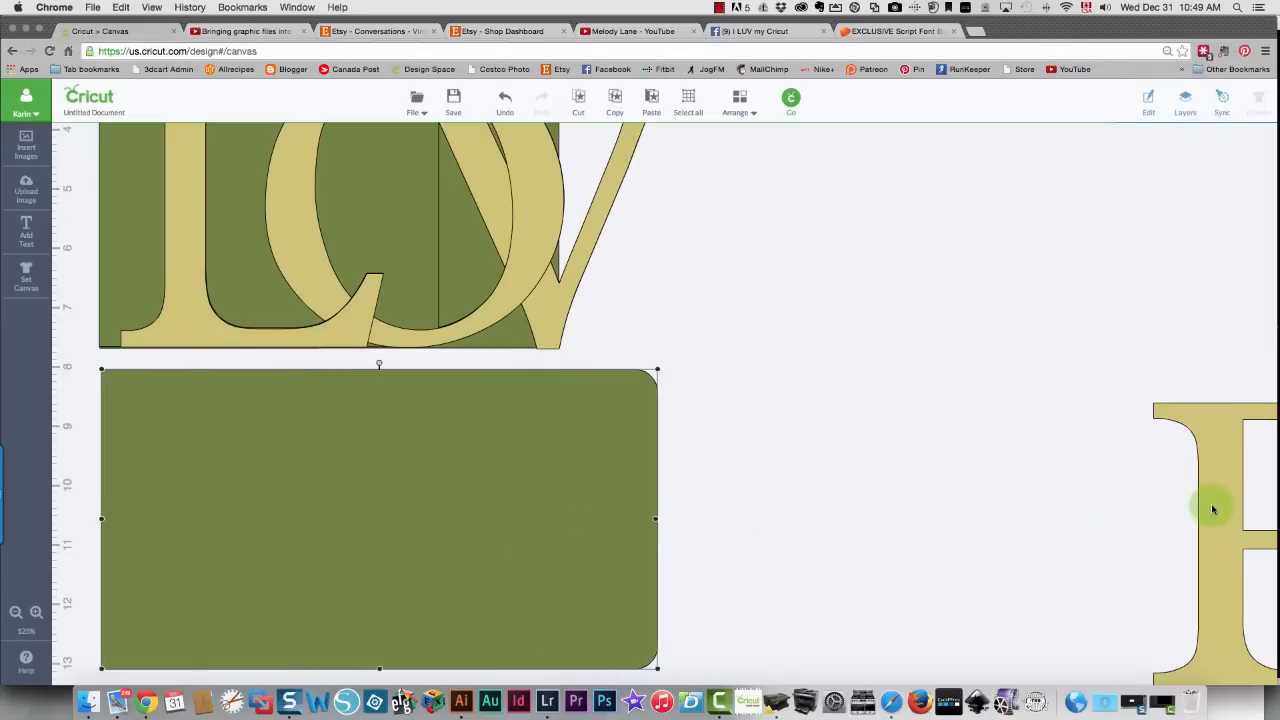
Move the gold E onto the right end of the widened green rectangle and bring it forward in front of the rectangle
{"action": "left_click_drag", "start_coordinate": [1212, 510], "coordinate": [493, 484]}
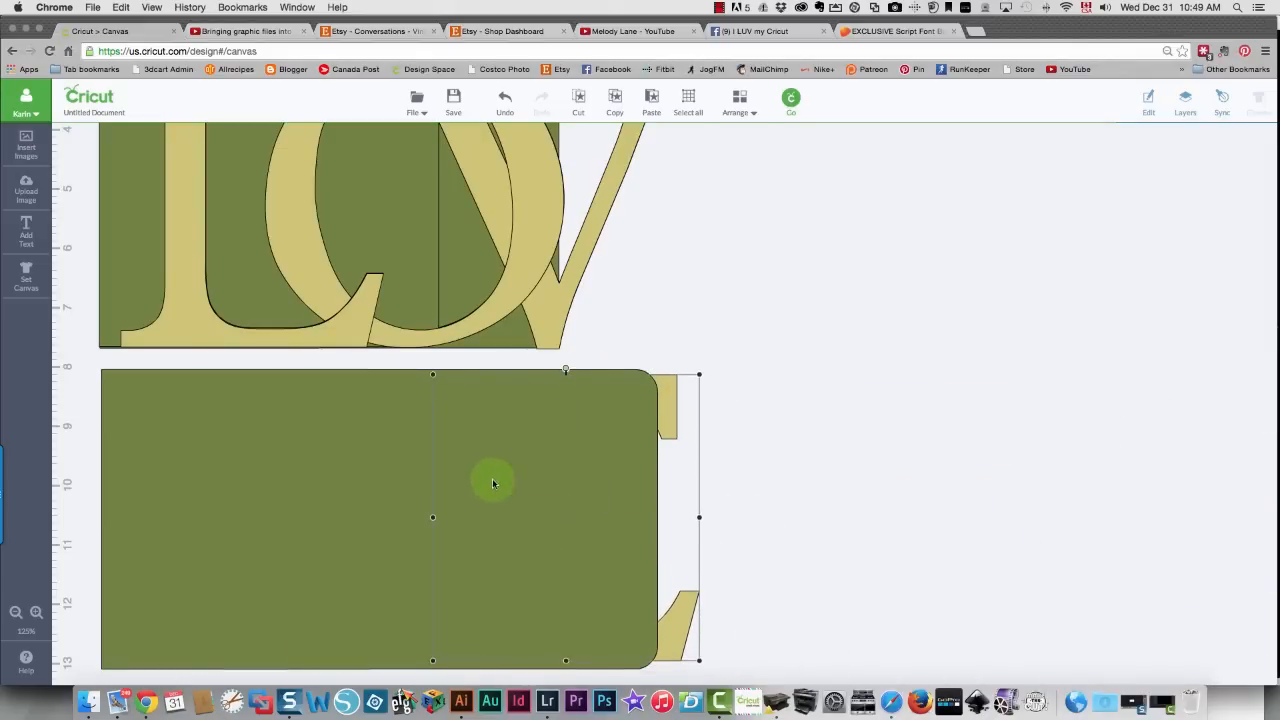
{"action": "left_click", "coordinate": [739, 100]}
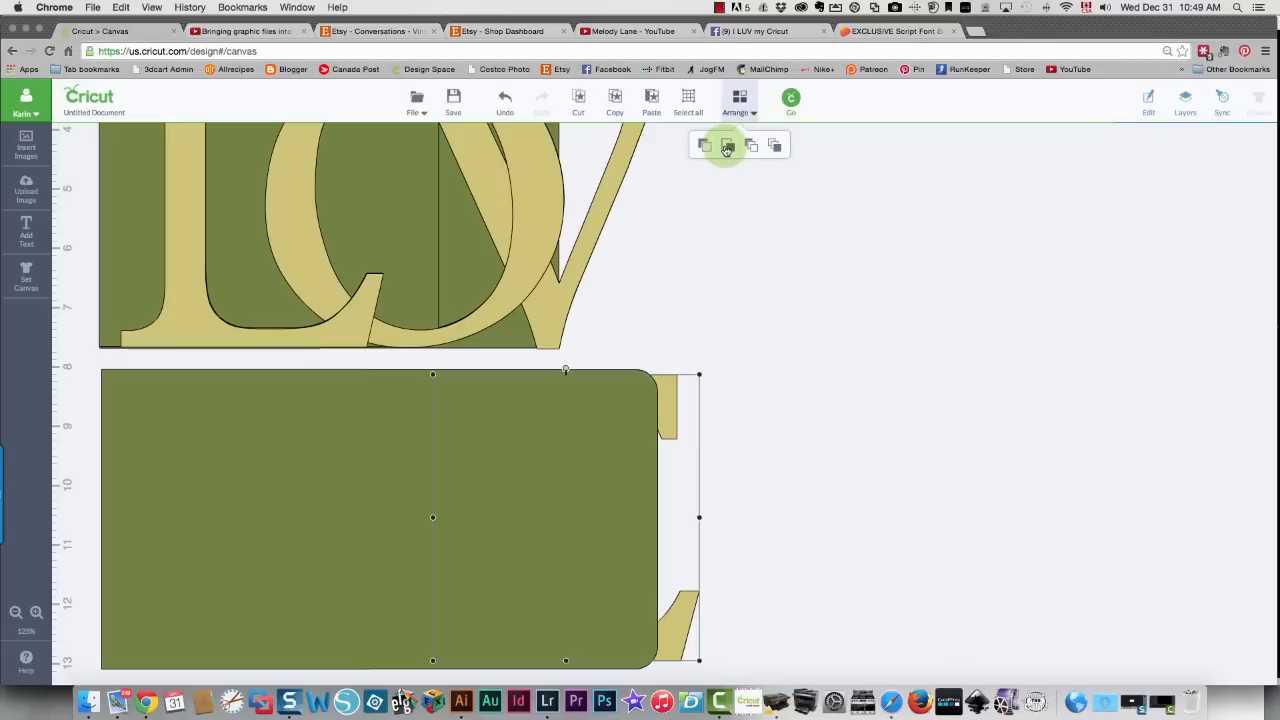
{"action": "left_click", "coordinate": [727, 149]}
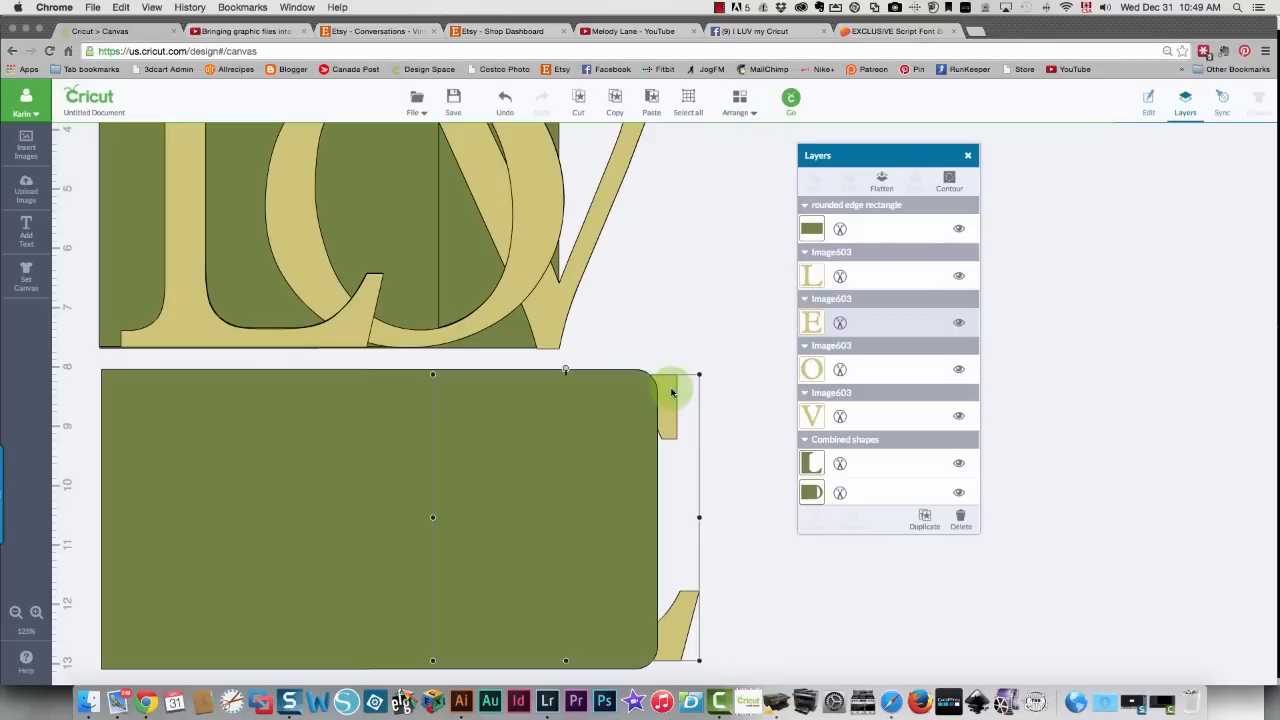
{"action": "left_click", "coordinate": [739, 100]}
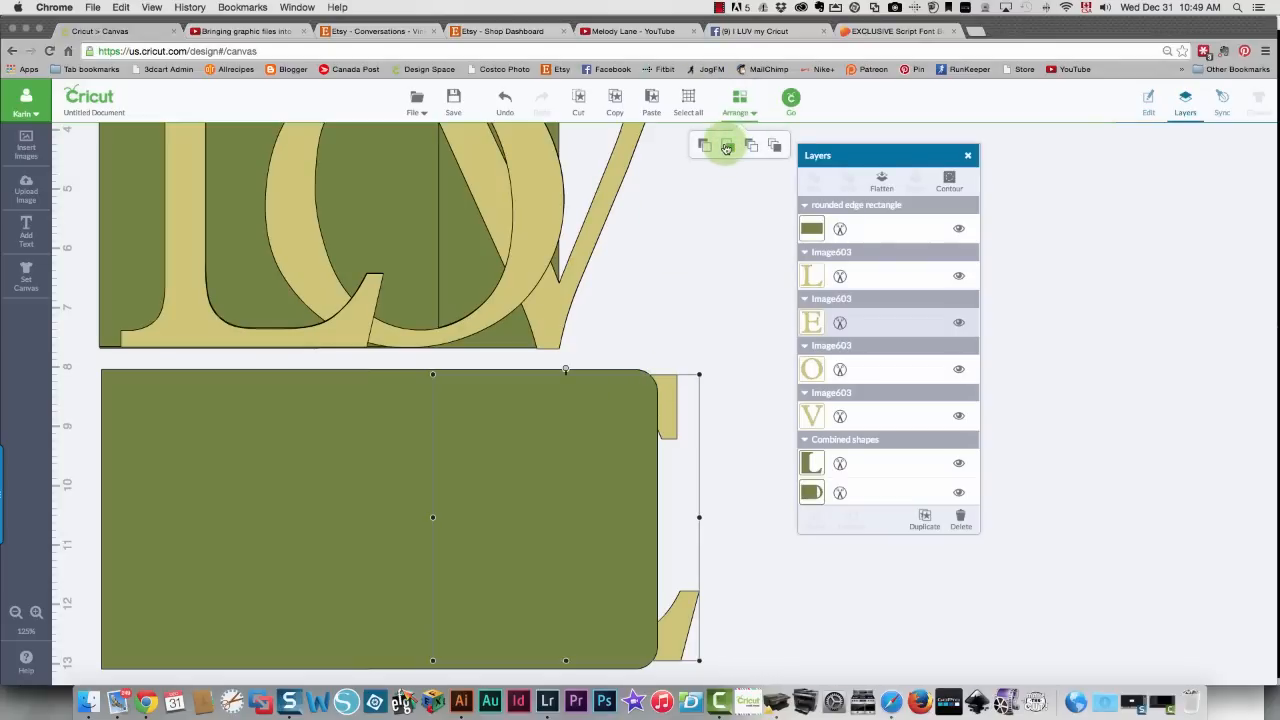
{"action": "left_click", "coordinate": [727, 149]}
{"action": "left_click", "coordinate": [729, 386]}
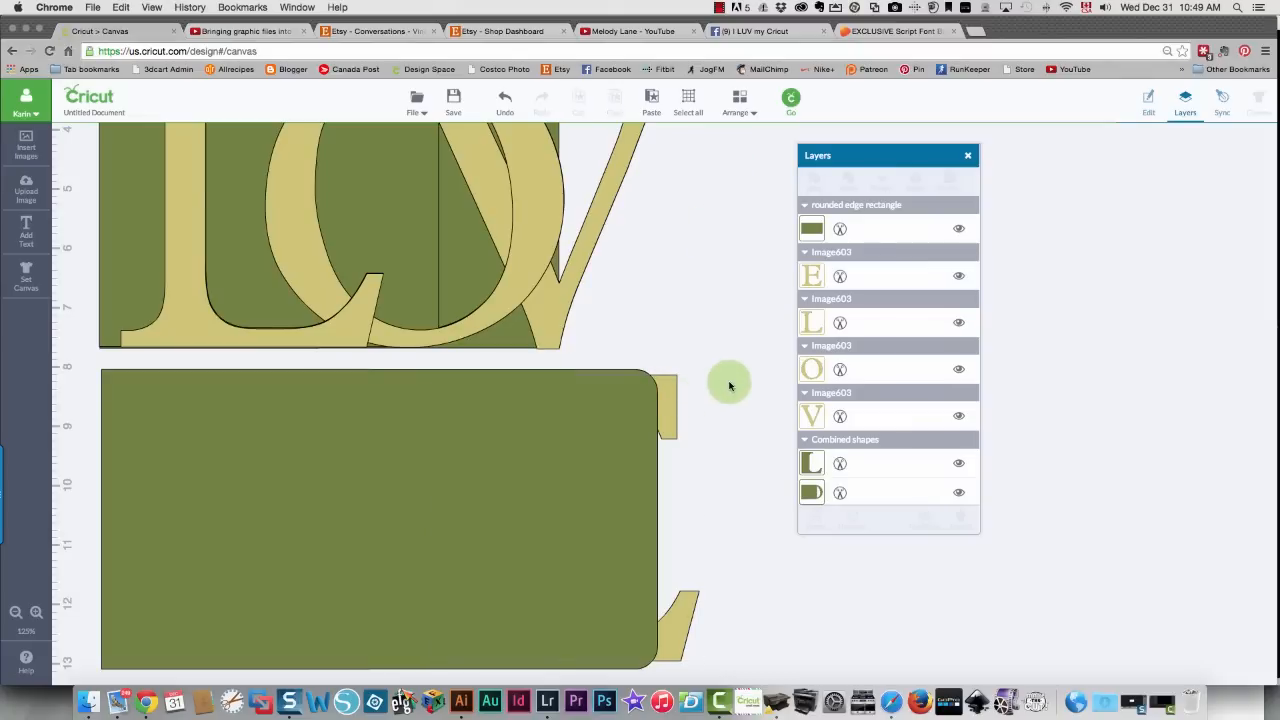
{"action": "left_click", "coordinate": [663, 406]}
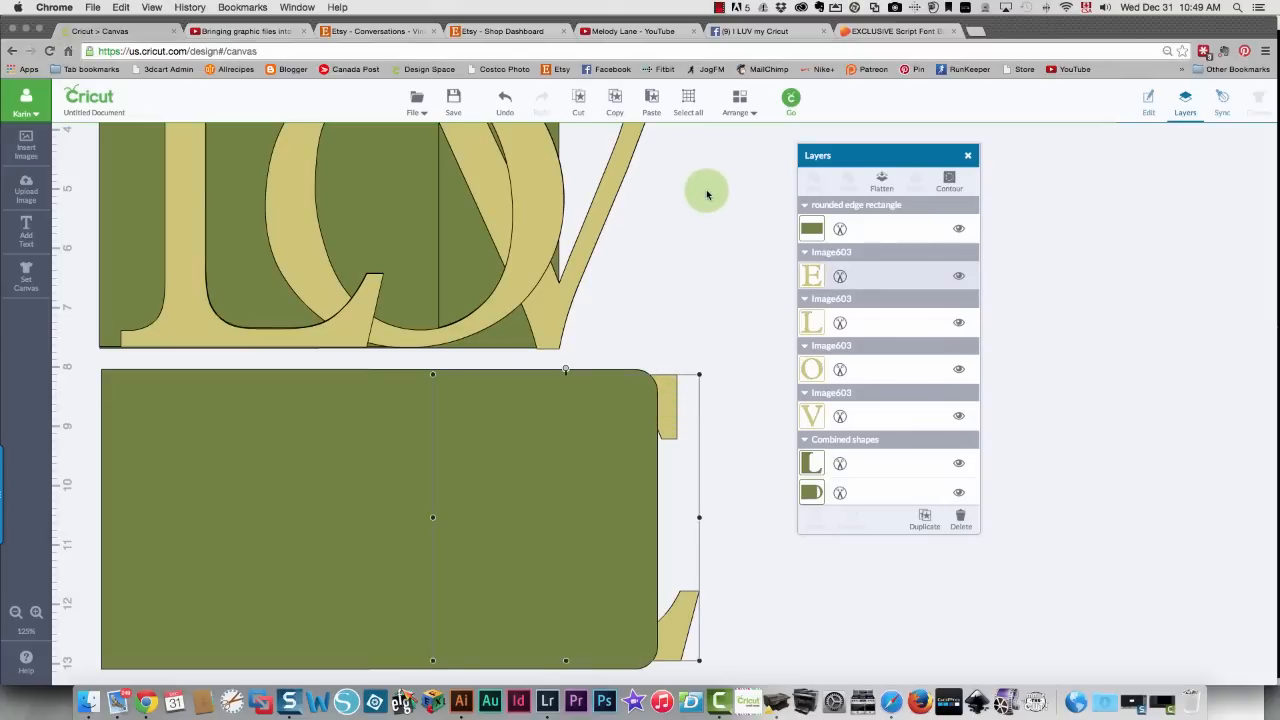
{"action": "left_click", "coordinate": [738, 104]}
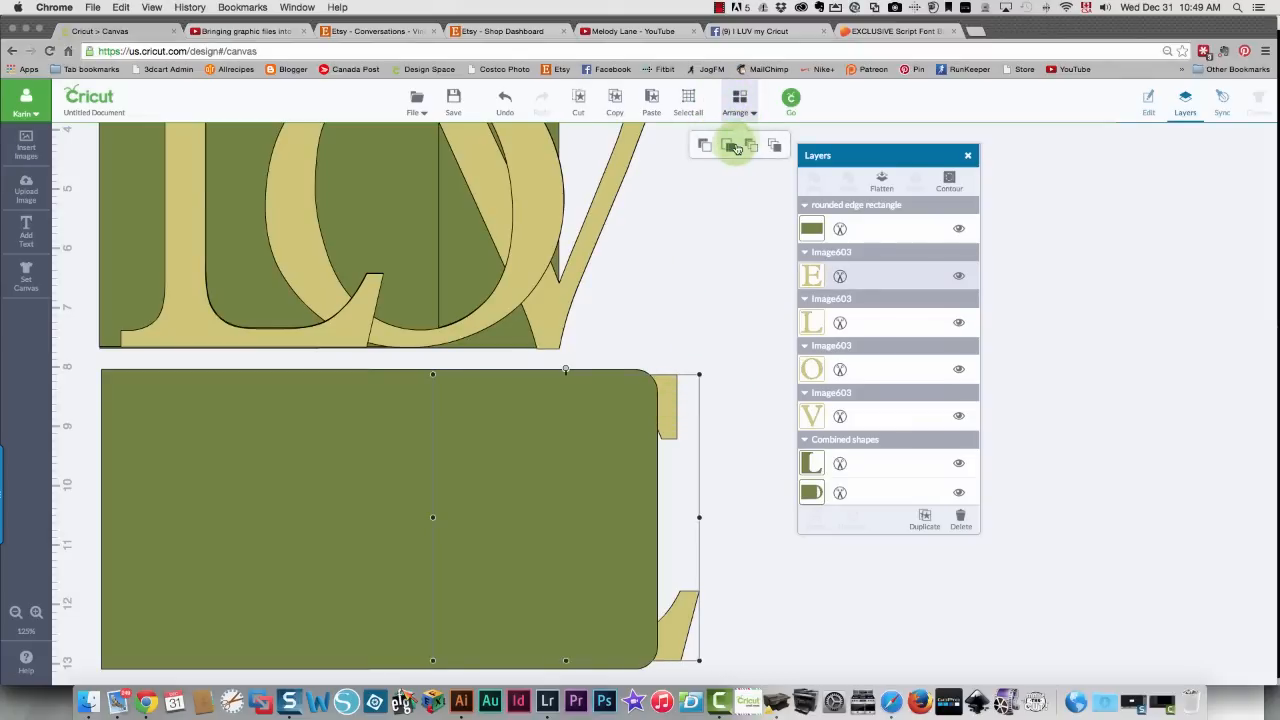
{"action": "left_click", "coordinate": [733, 148]}
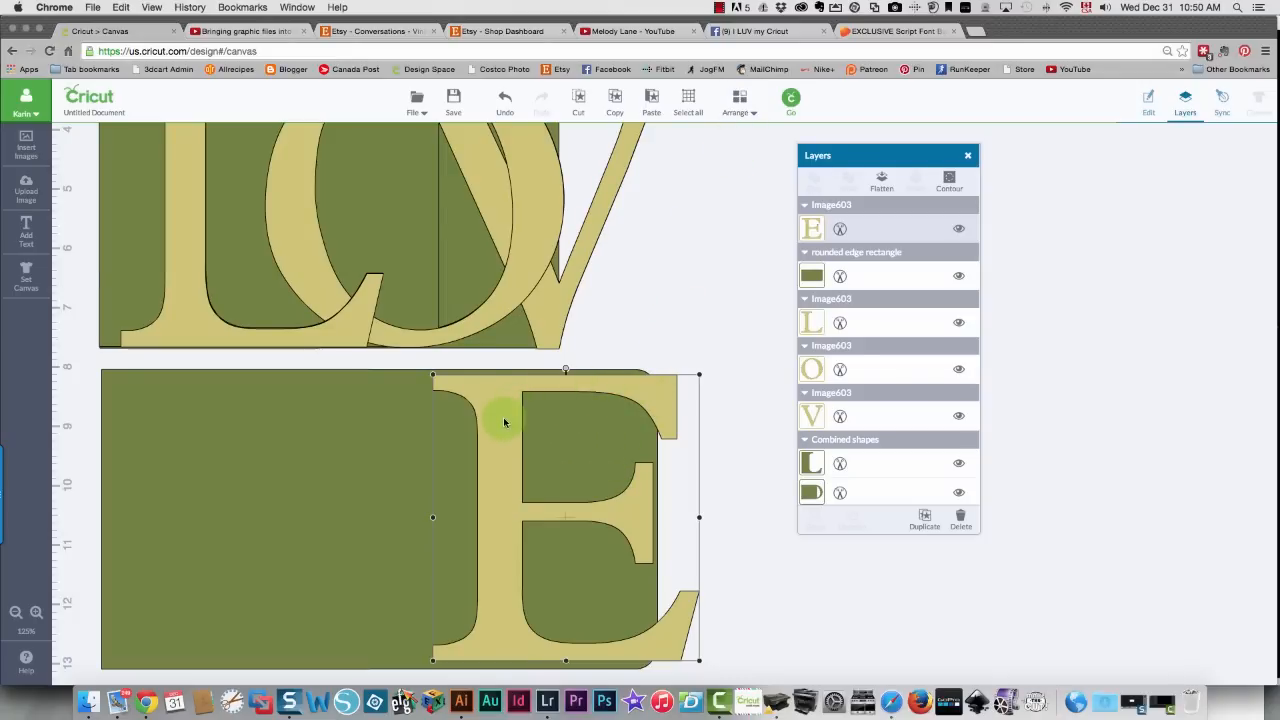
Shift the E further past the rectangle's right end, comparing its overlap with the LOVE album picture in the Facebook group
{"action": "left_click_drag", "start_coordinate": [503, 420], "coordinate": [562, 418]}
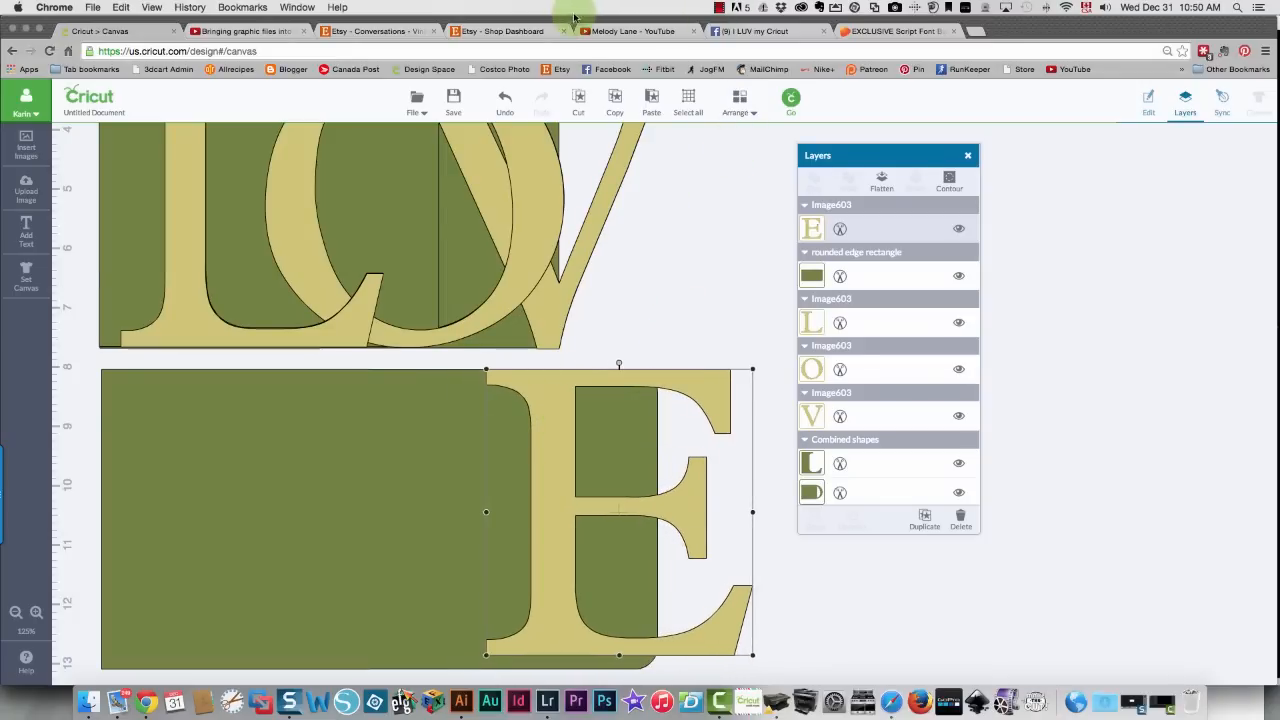
{"action": "left_click", "coordinate": [760, 32]}
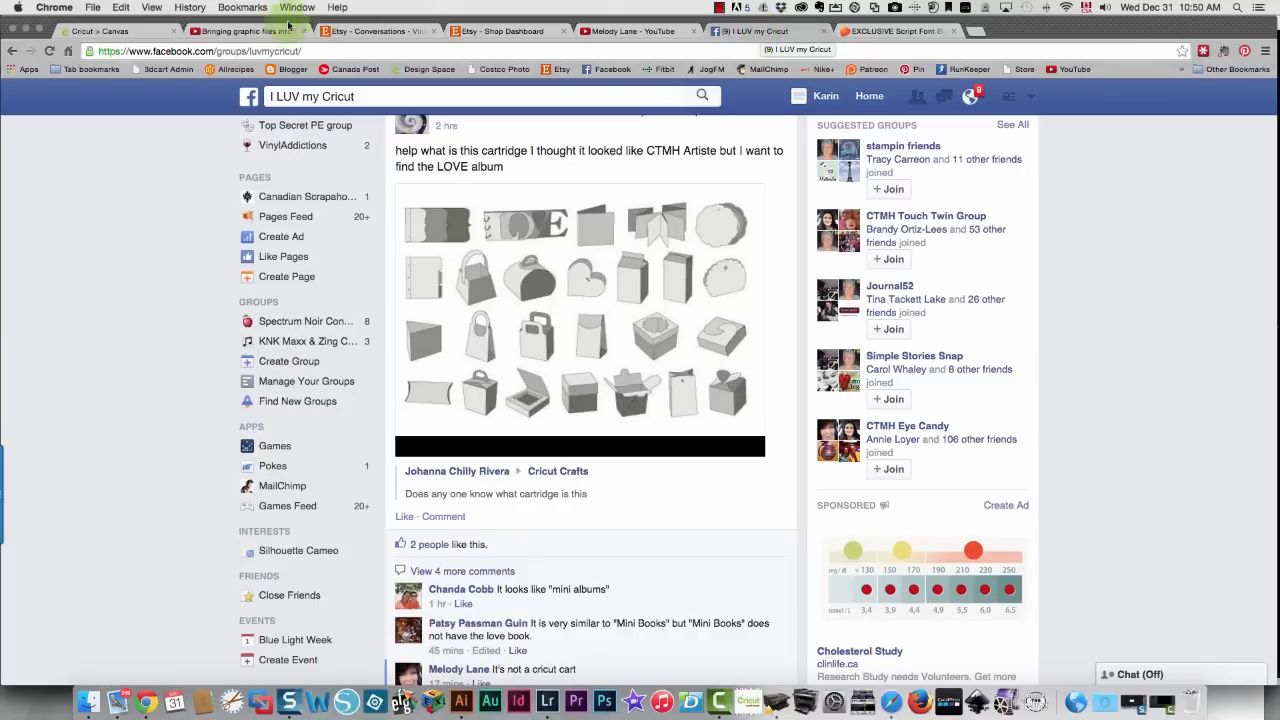
{"action": "left_click", "coordinate": [118, 33]}
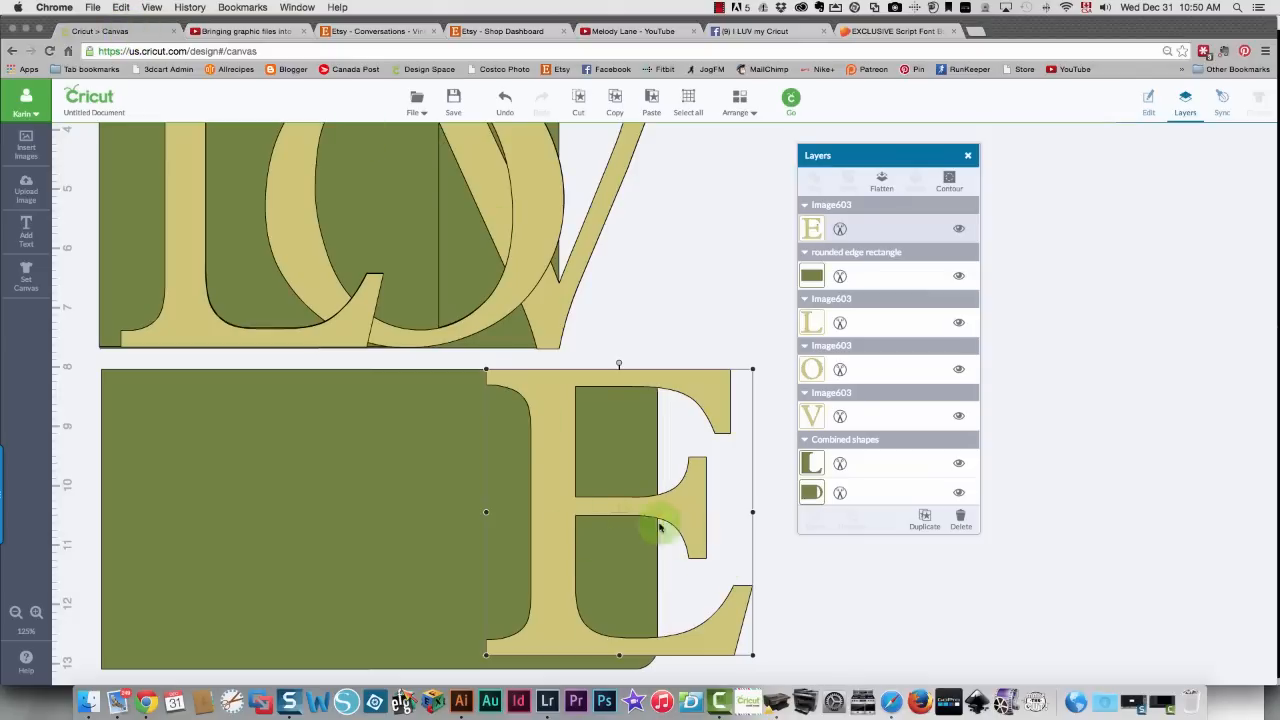
{"action": "left_click_drag", "start_coordinate": [561, 505], "coordinate": [661, 508]}
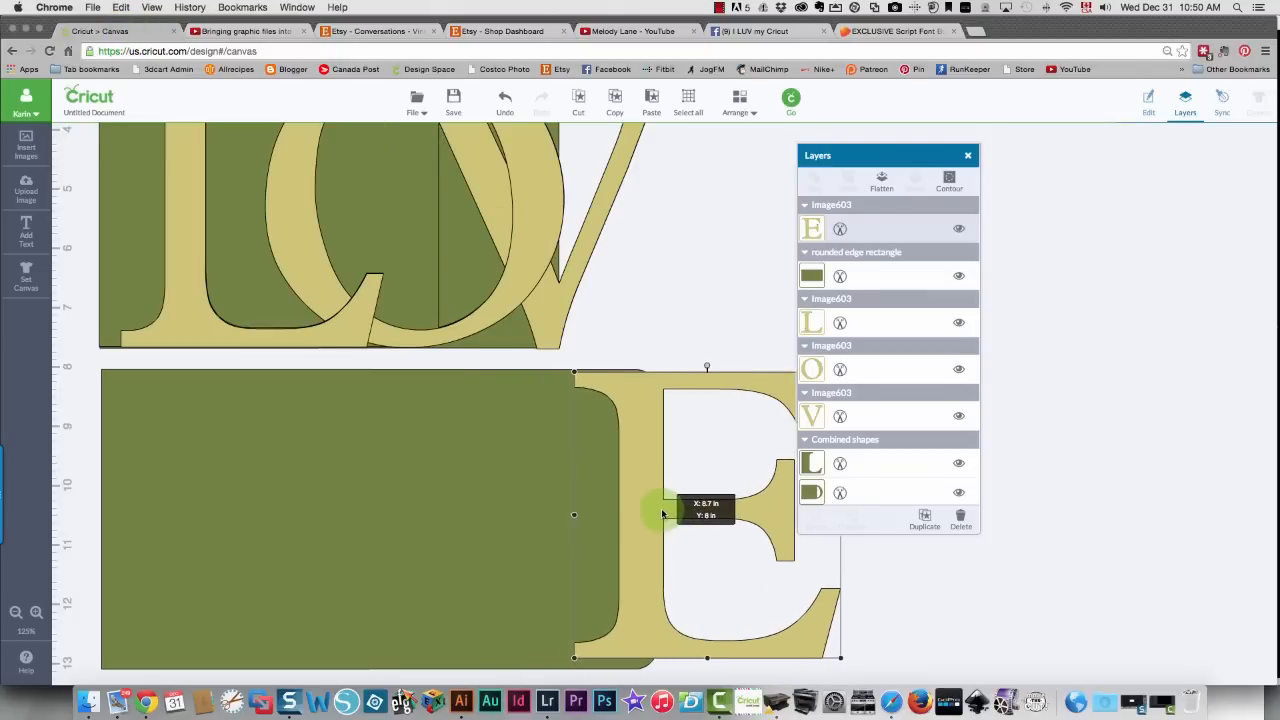
{"action": "left_click", "coordinate": [762, 32]}
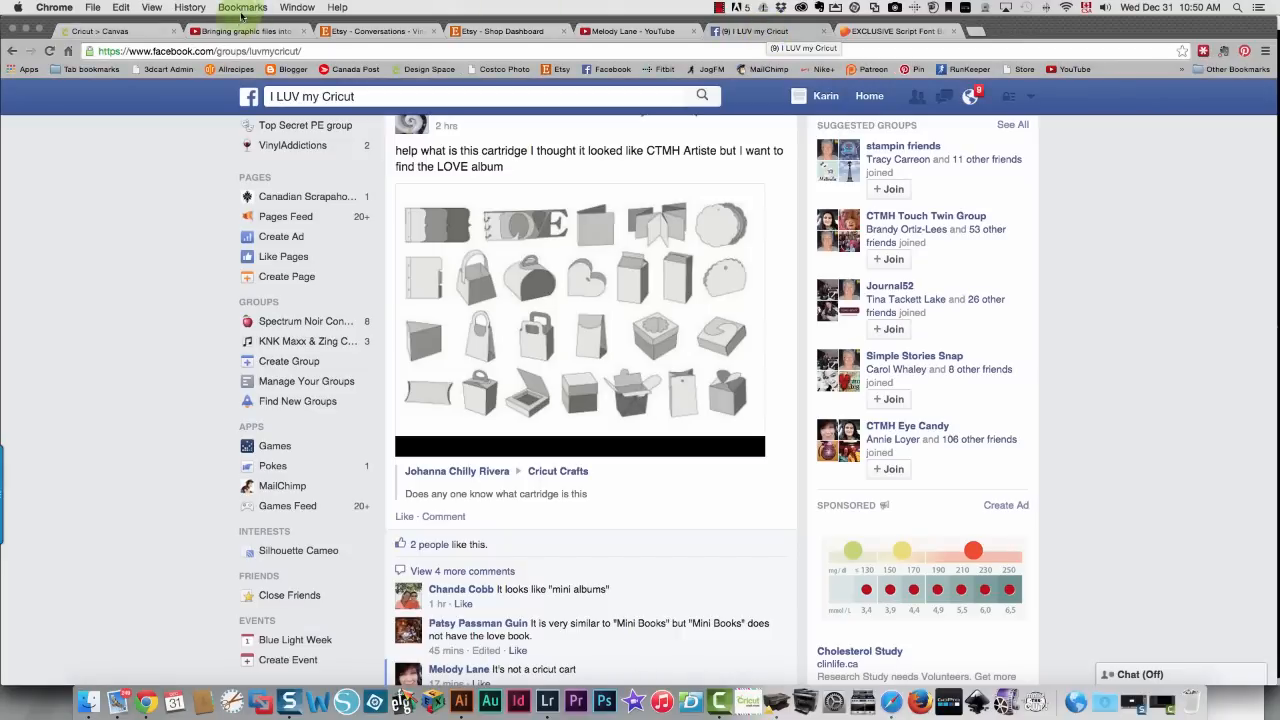
{"action": "left_click", "coordinate": [160, 31]}
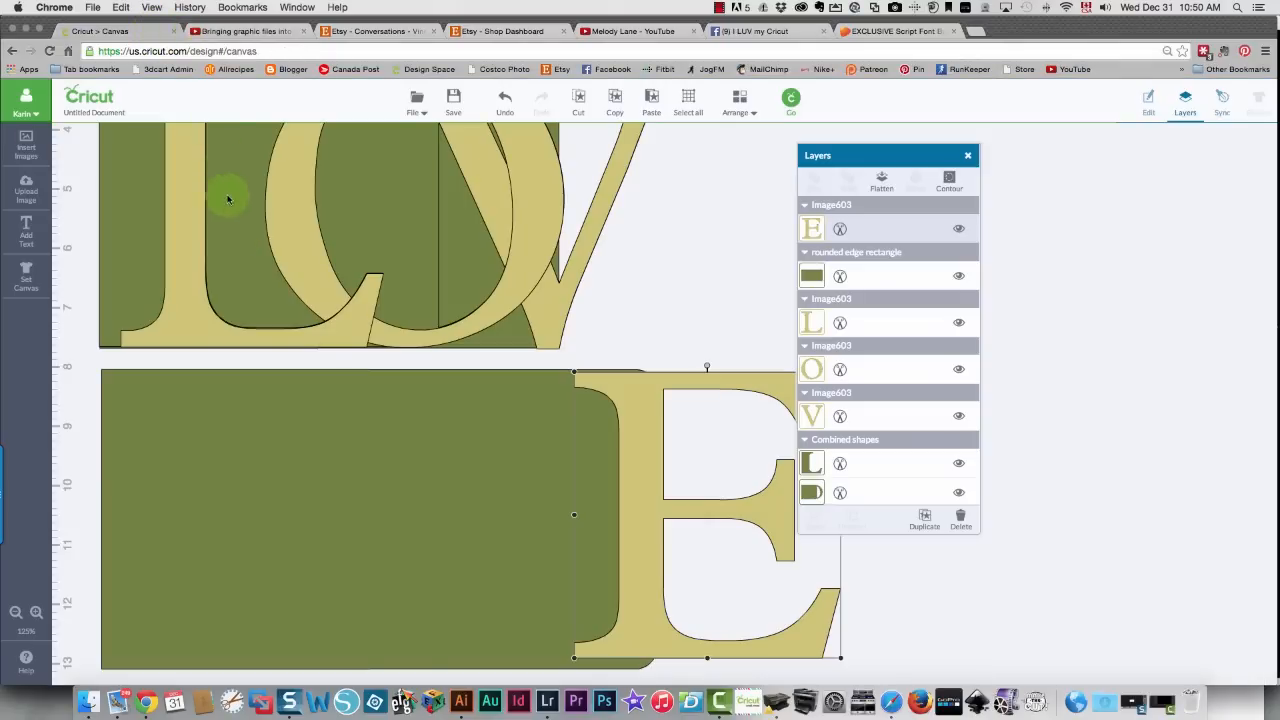
Align the E with the rectangle's top edge, its stem just inside the rectangle's right end, and stretch it to 5 inches tall
{"action": "left_click_drag", "start_coordinate": [646, 491], "coordinate": [610, 493]}
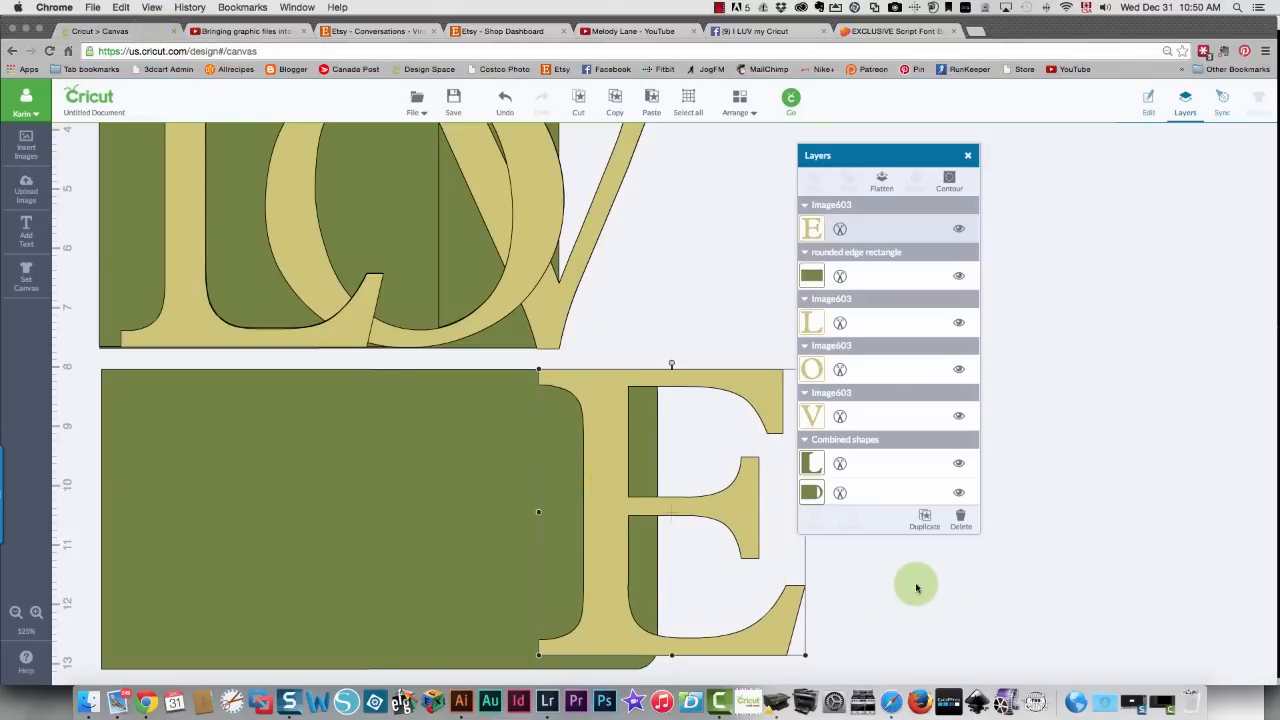
{"action": "scroll", "coordinate": [914, 583], "scroll_direction": "down", "scroll_amount": 2}
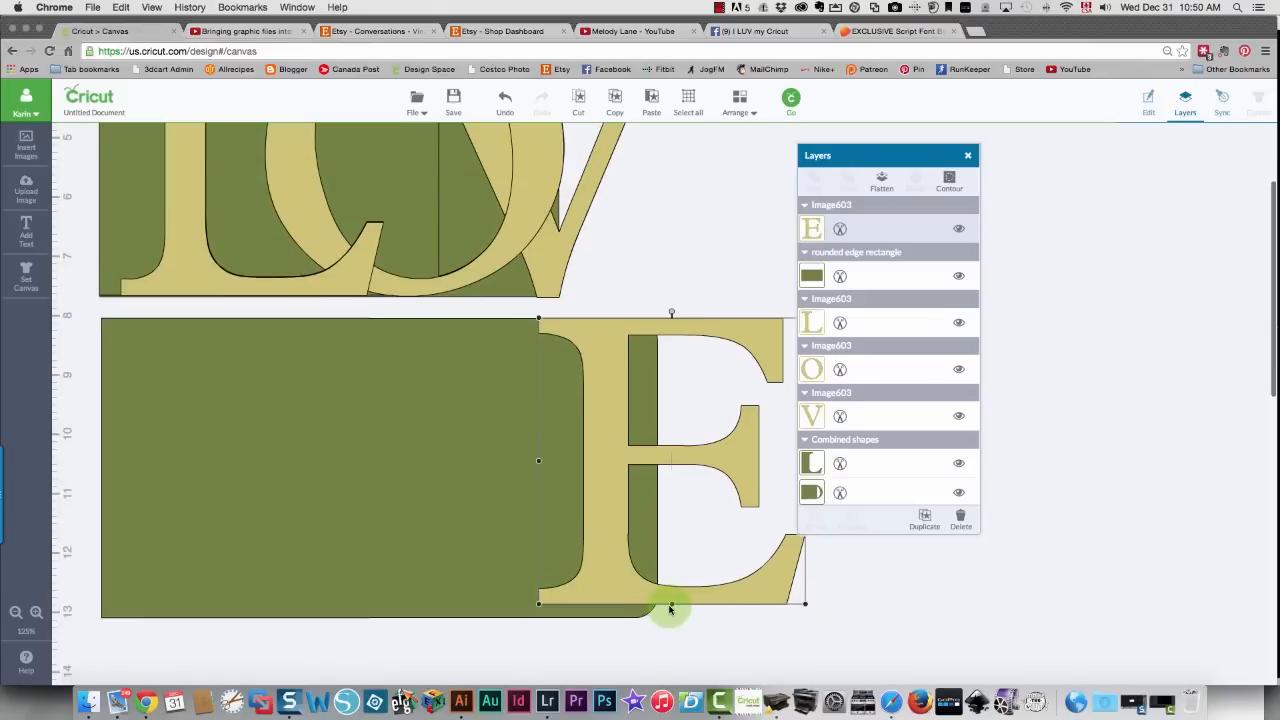
{"action": "left_click_drag", "start_coordinate": [671, 603], "coordinate": [671, 621]}
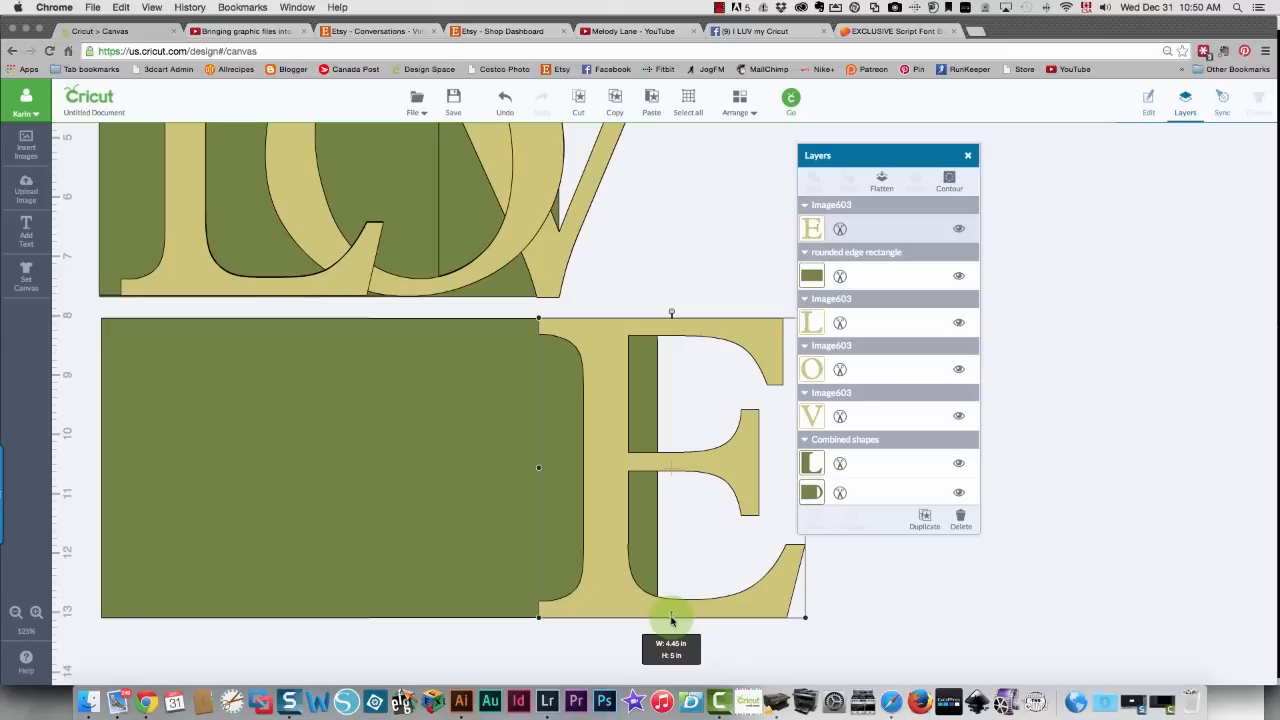
Copy and paste the gold E, and set the duplicate aside to the right of the original
{"action": "right_click", "coordinate": [617, 497]}
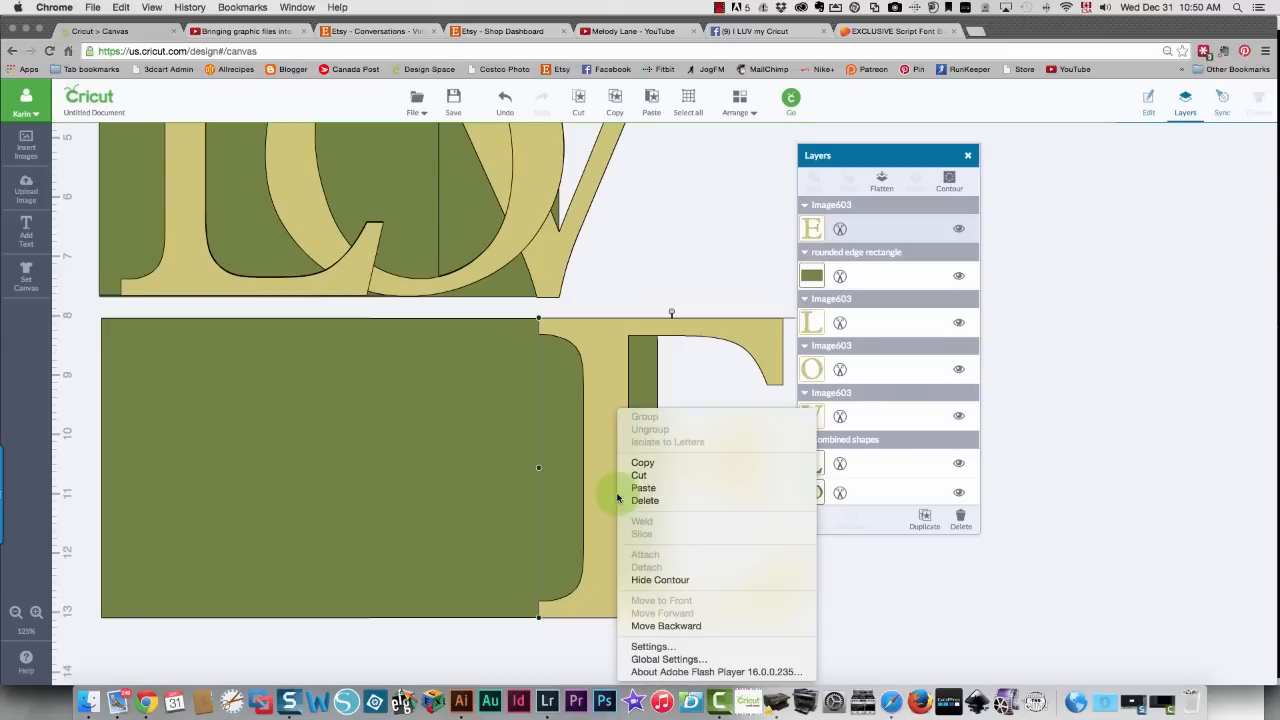
{"action": "left_click", "coordinate": [634, 474]}
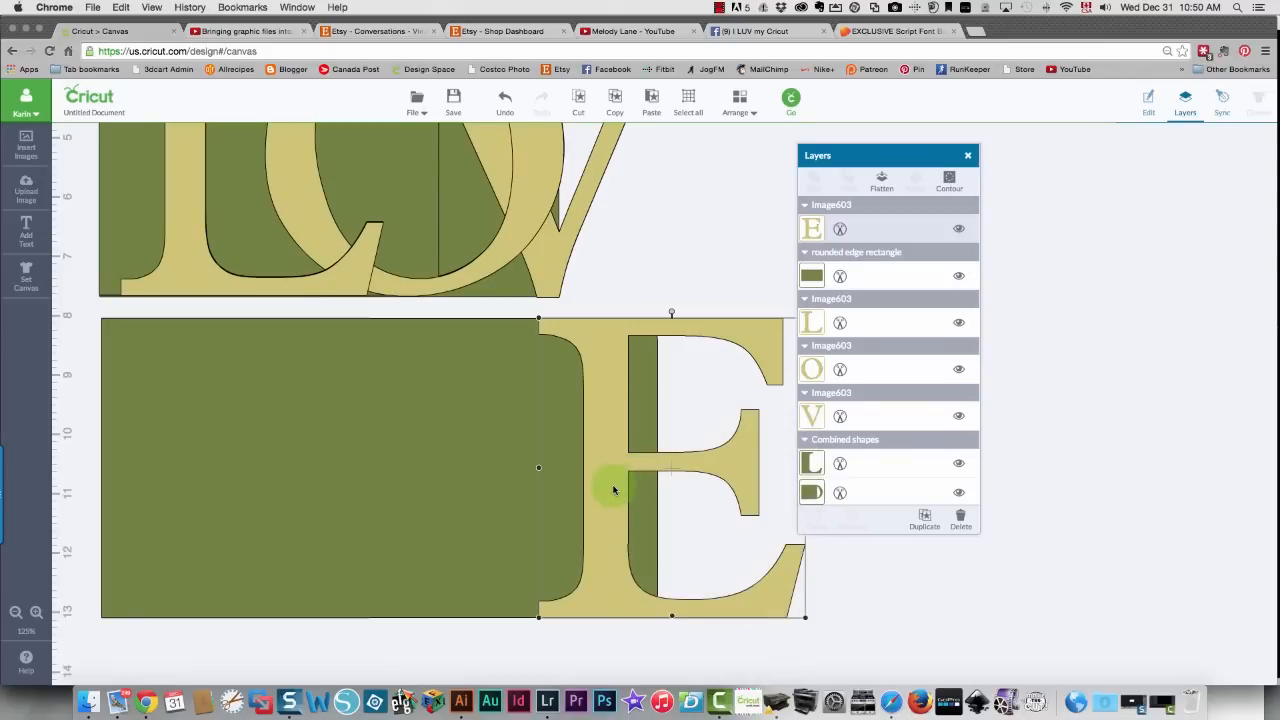
{"action": "right_click", "coordinate": [614, 489]}
{"action": "left_click", "coordinate": [643, 490]}
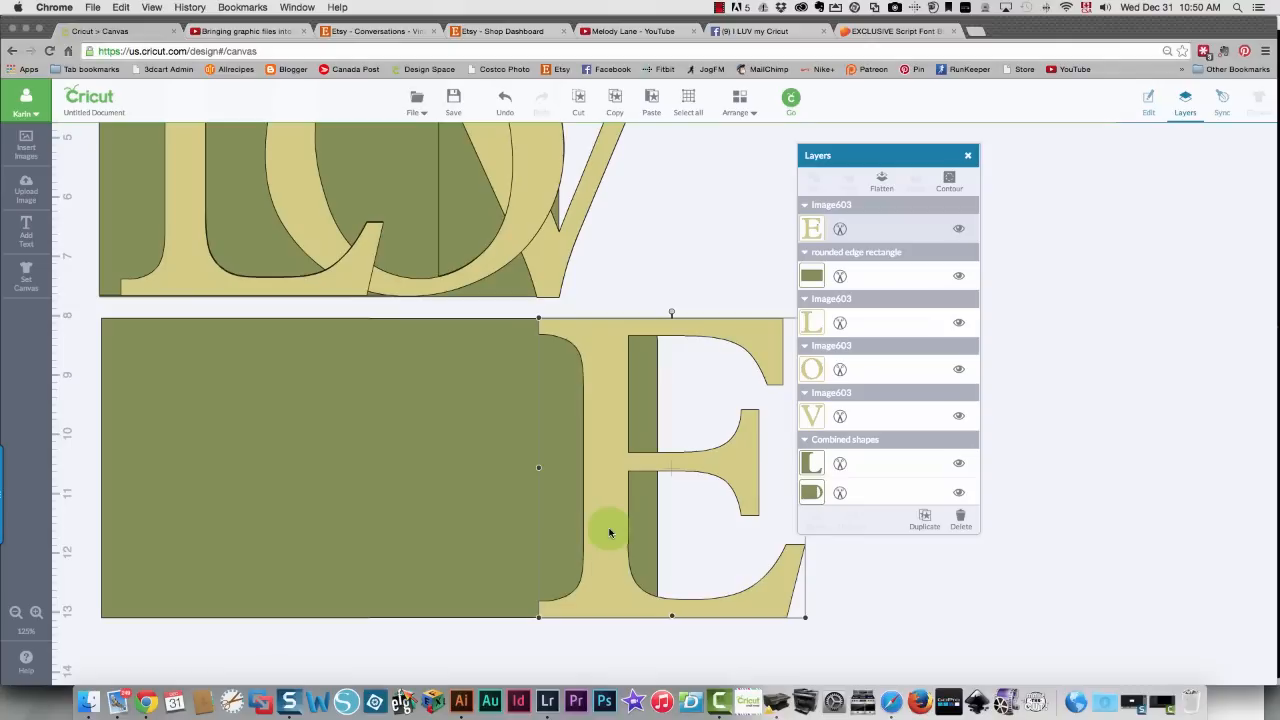
{"action": "left_click_drag", "start_coordinate": [608, 523], "coordinate": [1125, 522]}
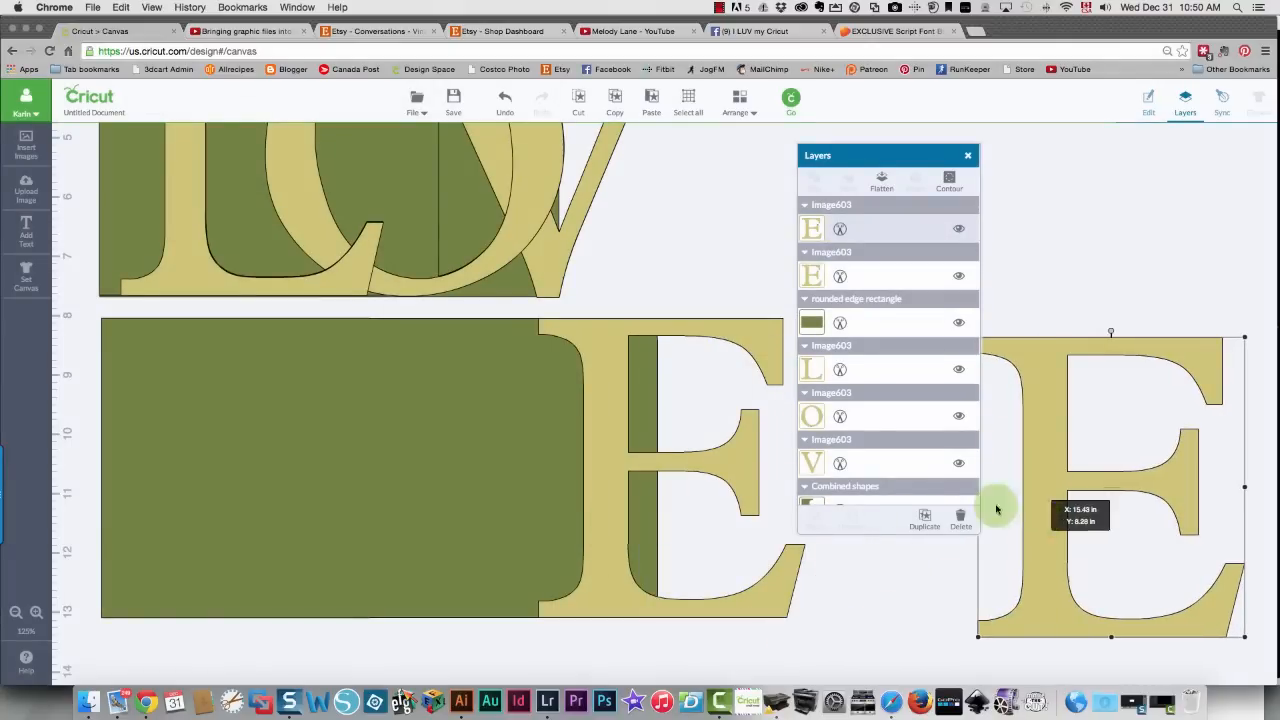
Weld the original E to the wide green rectangle
{"action": "left_click_drag", "start_coordinate": [89, 308], "coordinate": [820, 634]}
{"action": "right_click", "coordinate": [476, 507]}
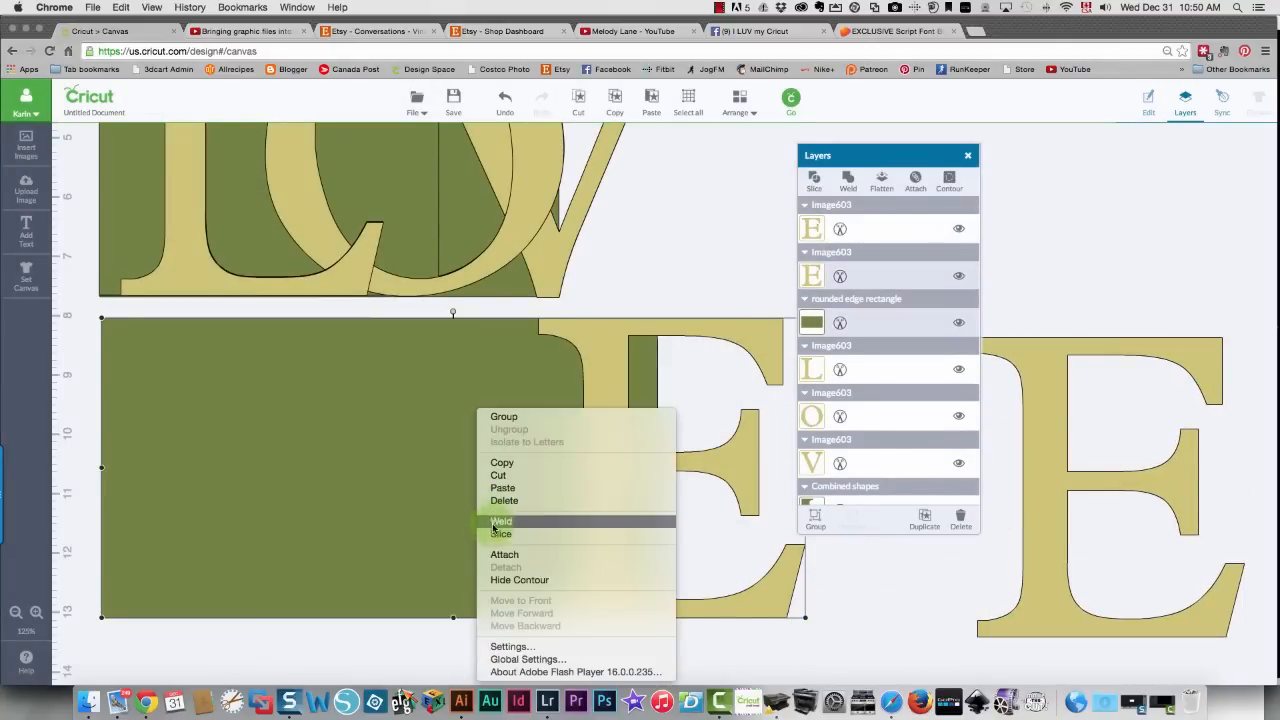
{"action": "left_click", "coordinate": [496, 524]}
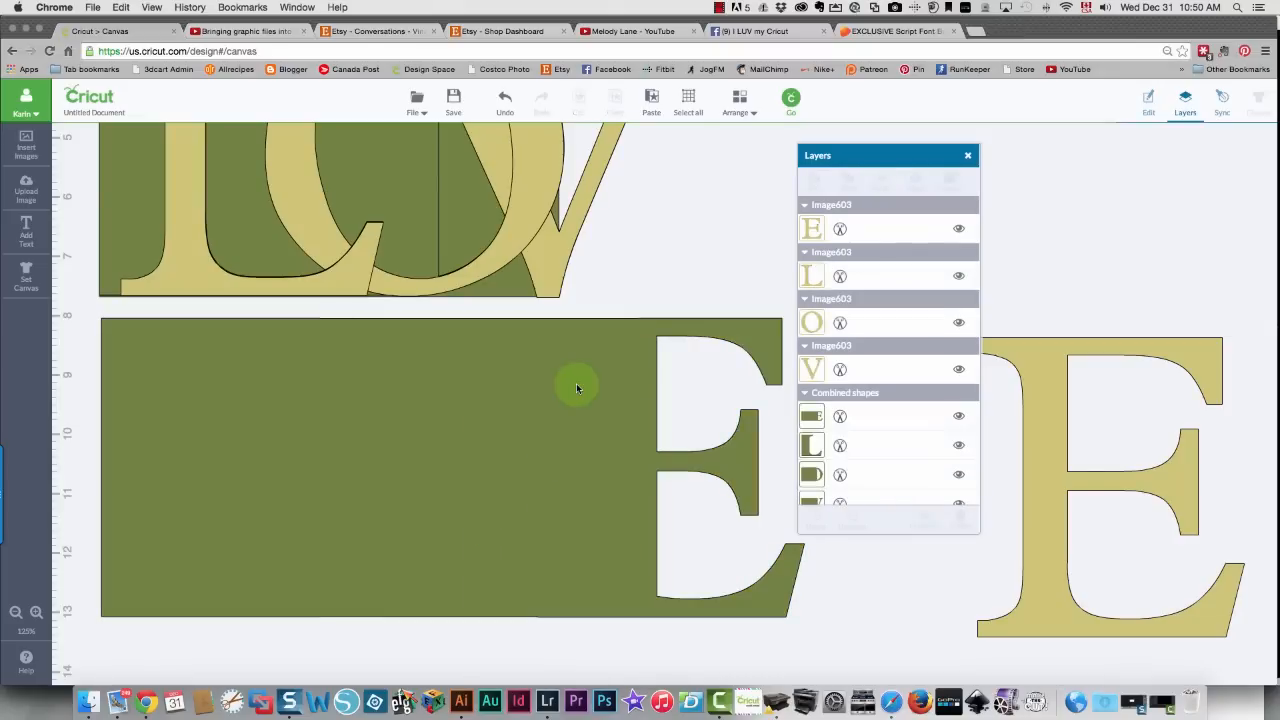
Bring the gold E copy in front of the welded green E shape and align it exactly over the E
{"action": "left_click_drag", "start_coordinate": [1063, 454], "coordinate": [594, 443]}
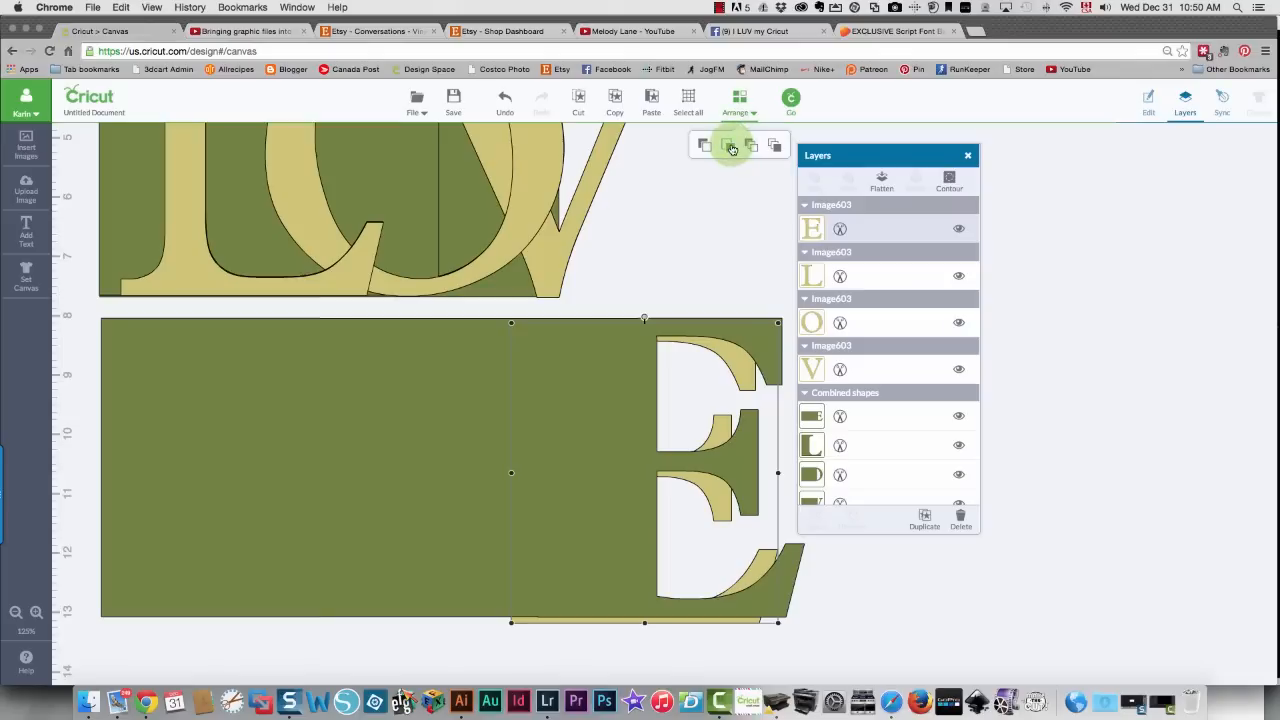
{"action": "left_click", "coordinate": [730, 146]}
{"action": "left_click_drag", "start_coordinate": [595, 409], "coordinate": [621, 407]}
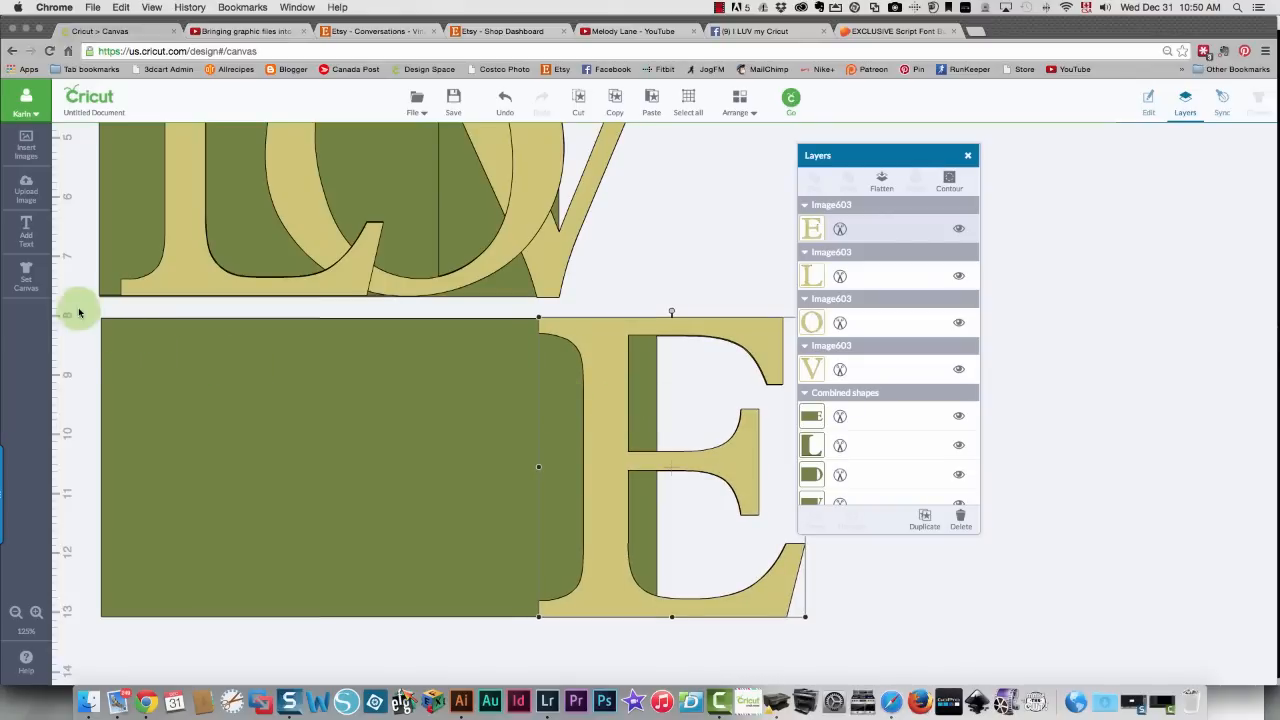
{"action": "left_click_drag", "start_coordinate": [82, 305], "coordinate": [900, 632]}
{"action": "right_click", "coordinate": [512, 470]}
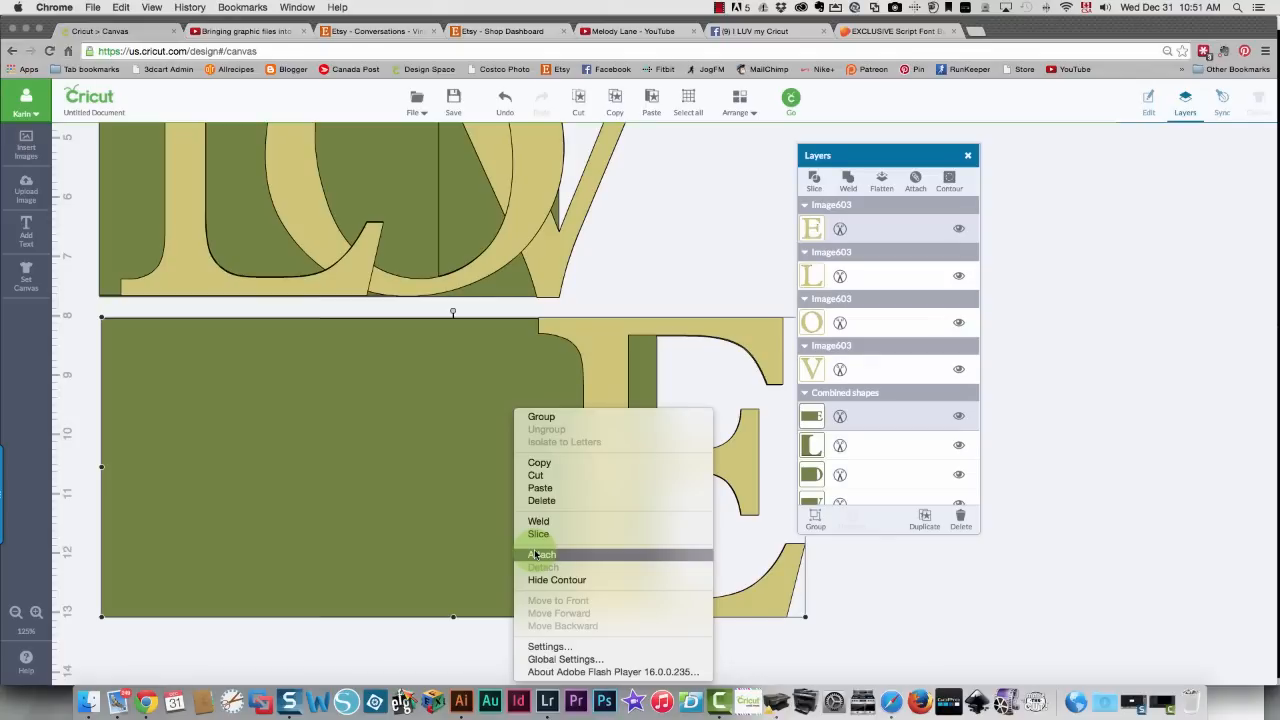
{"action": "left_click", "coordinate": [685, 259]}
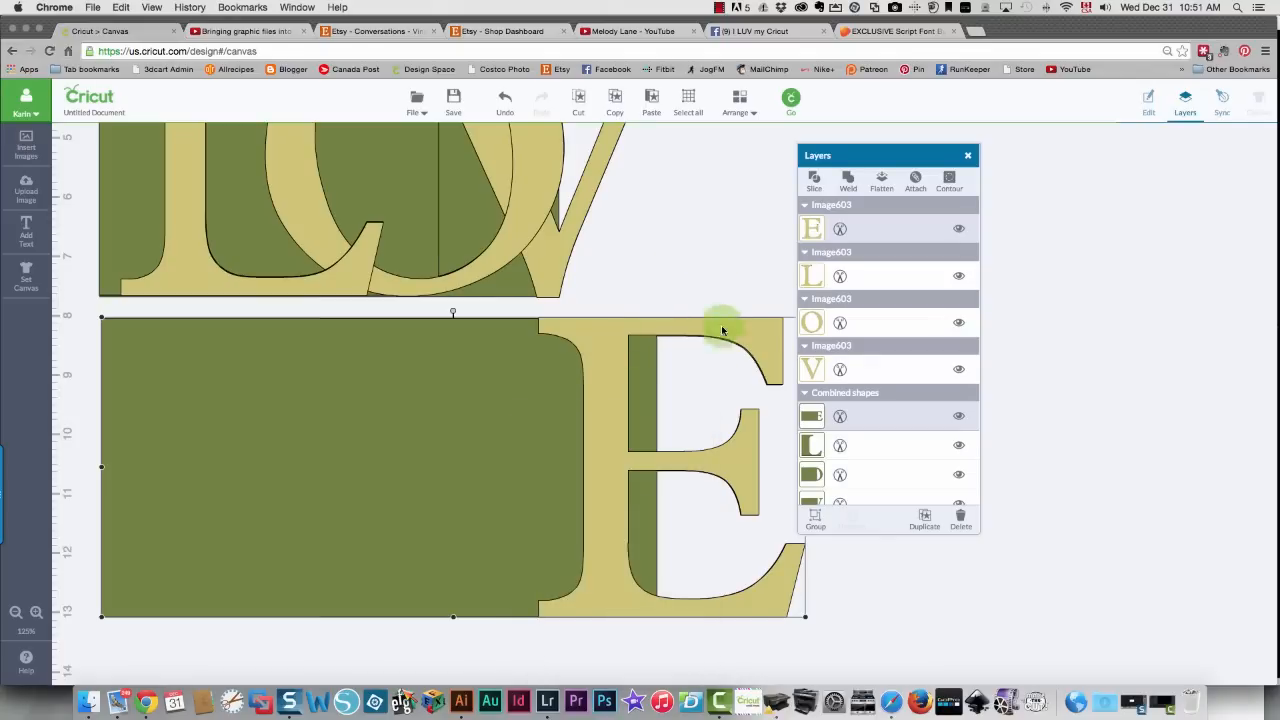
Close the layer list, set the gold E aside again, and move the welded green E shape up over the lower part of the LOV stack
{"action": "left_click", "coordinate": [968, 157]}
{"action": "scroll", "coordinate": [1012, 231], "scroll_direction": "up", "scroll_amount": 2}
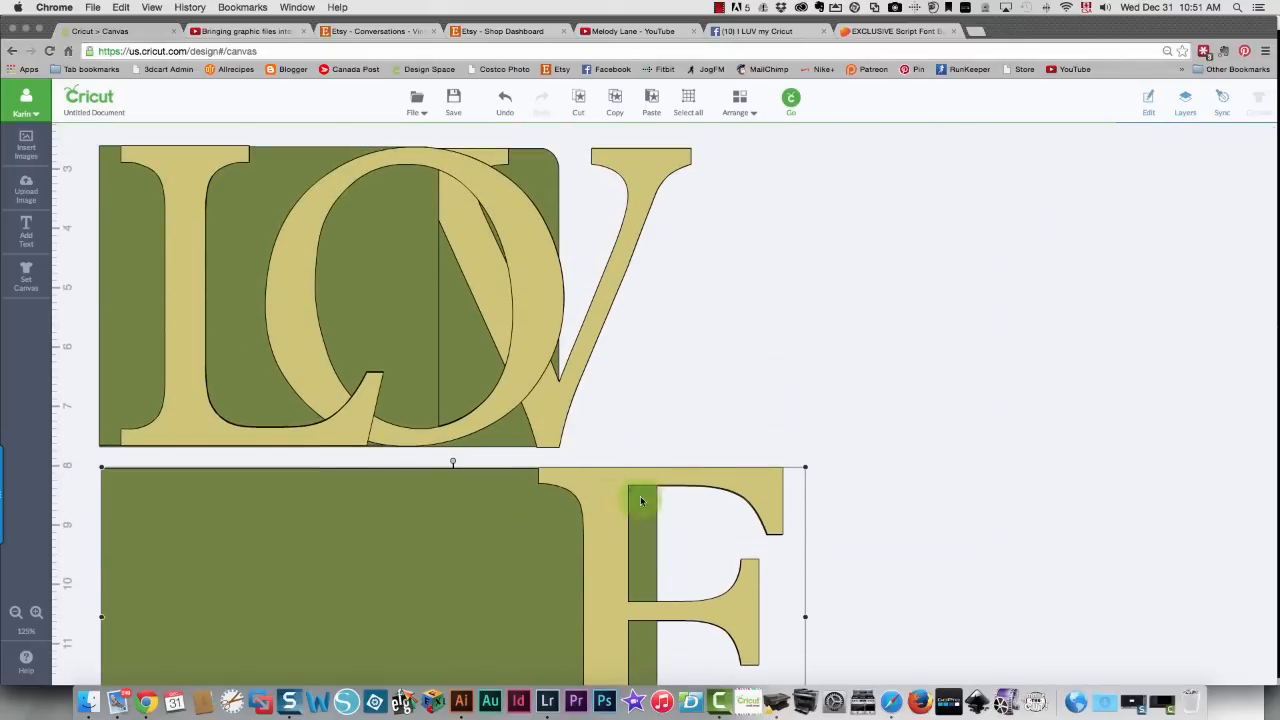
{"action": "left_click_drag", "start_coordinate": [605, 505], "coordinate": [1041, 349]}
{"action": "left_click", "coordinate": [833, 298]}
{"action": "left_click_drag", "start_coordinate": [636, 467], "coordinate": [466, 471]}
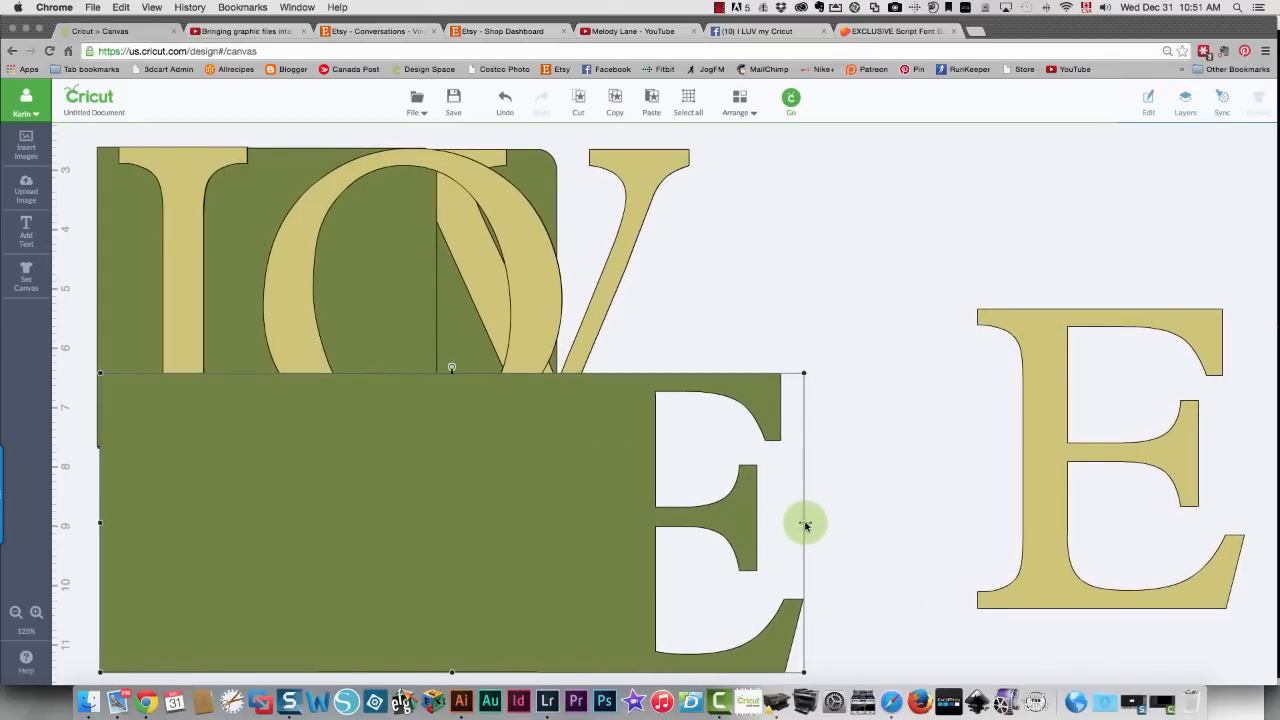
Try narrowing the welded E shape and realigning it with the stack's left edge, and undo both changes
{"action": "left_click_drag", "start_coordinate": [101, 524], "coordinate": [178, 522]}
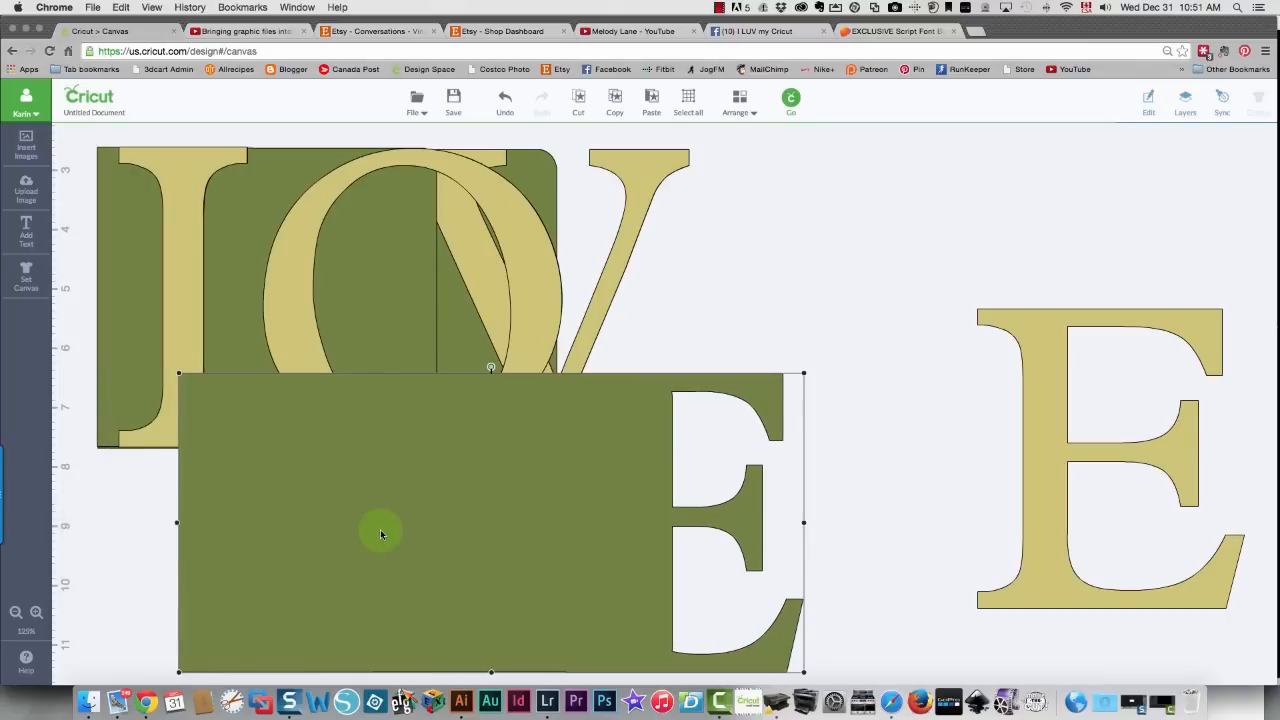
{"action": "left_click_drag", "start_coordinate": [380, 534], "coordinate": [293, 537]}
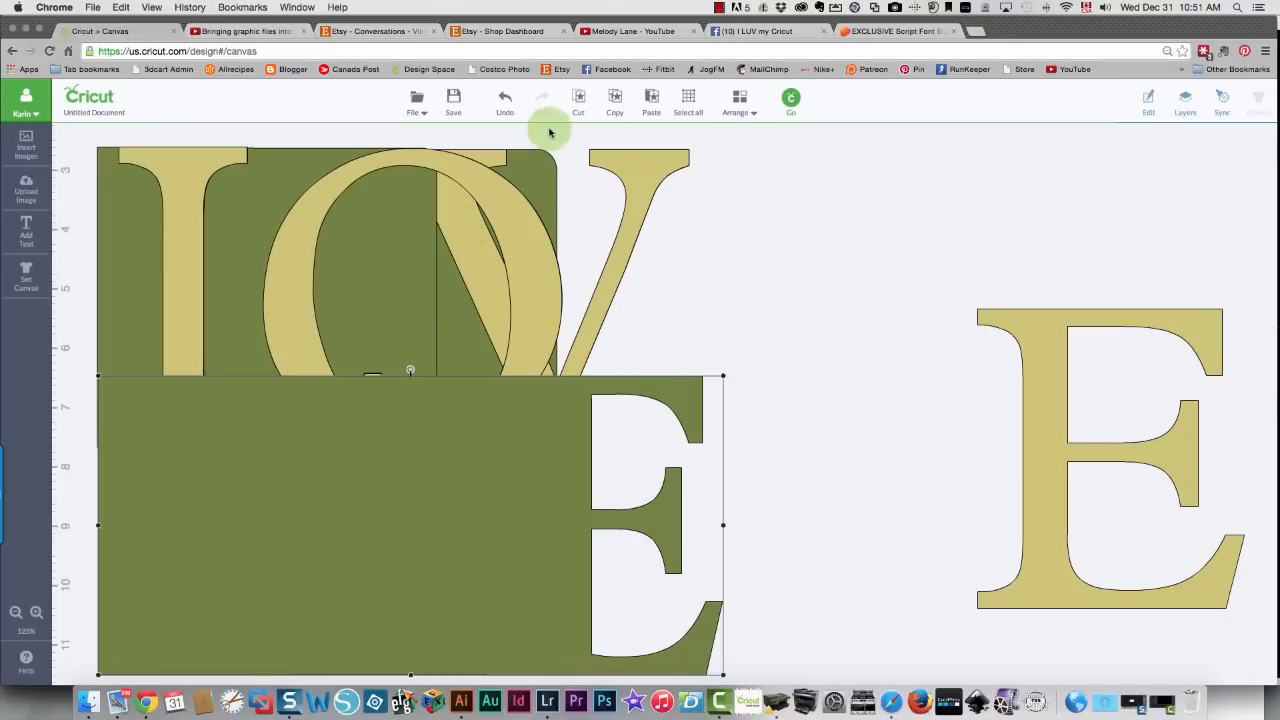
{"action": "left_click", "coordinate": [507, 100]}
{"action": "left_click", "coordinate": [507, 101]}
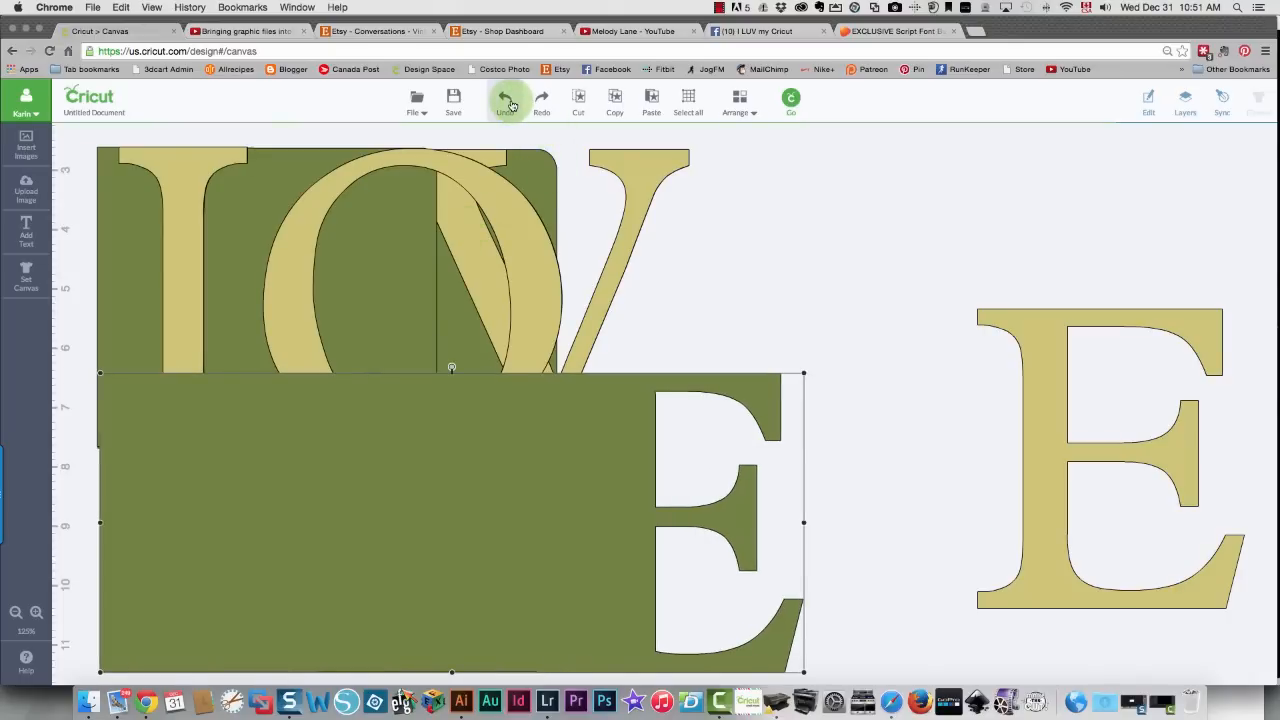
Nudge the welded green E shape left to line up with the LOV stack's left edge
{"action": "left_click_drag", "start_coordinate": [436, 433], "coordinate": [433, 433]}
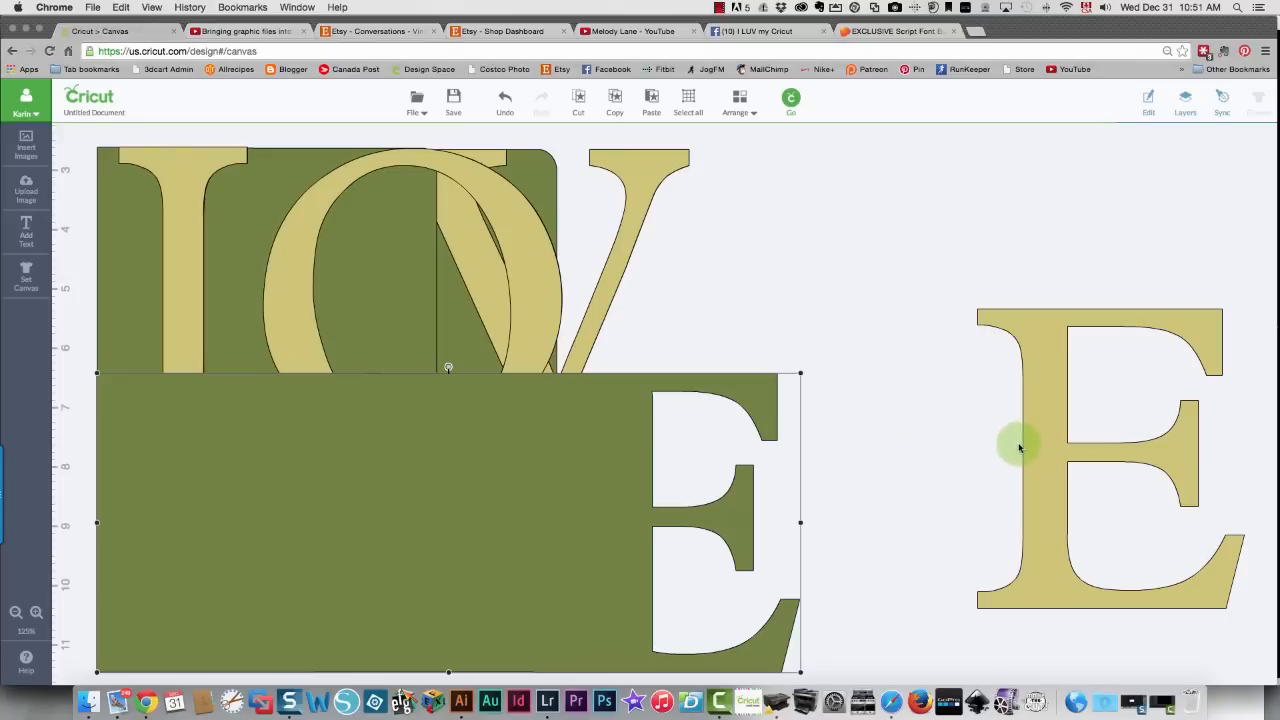
Place the gold E exactly over the E of the welded green shape below the LOV stack
{"action": "left_click_drag", "start_coordinate": [1038, 450], "coordinate": [591, 519]}
{"action": "scroll", "coordinate": [590, 515], "scroll_direction": "down", "scroll_amount": 3}
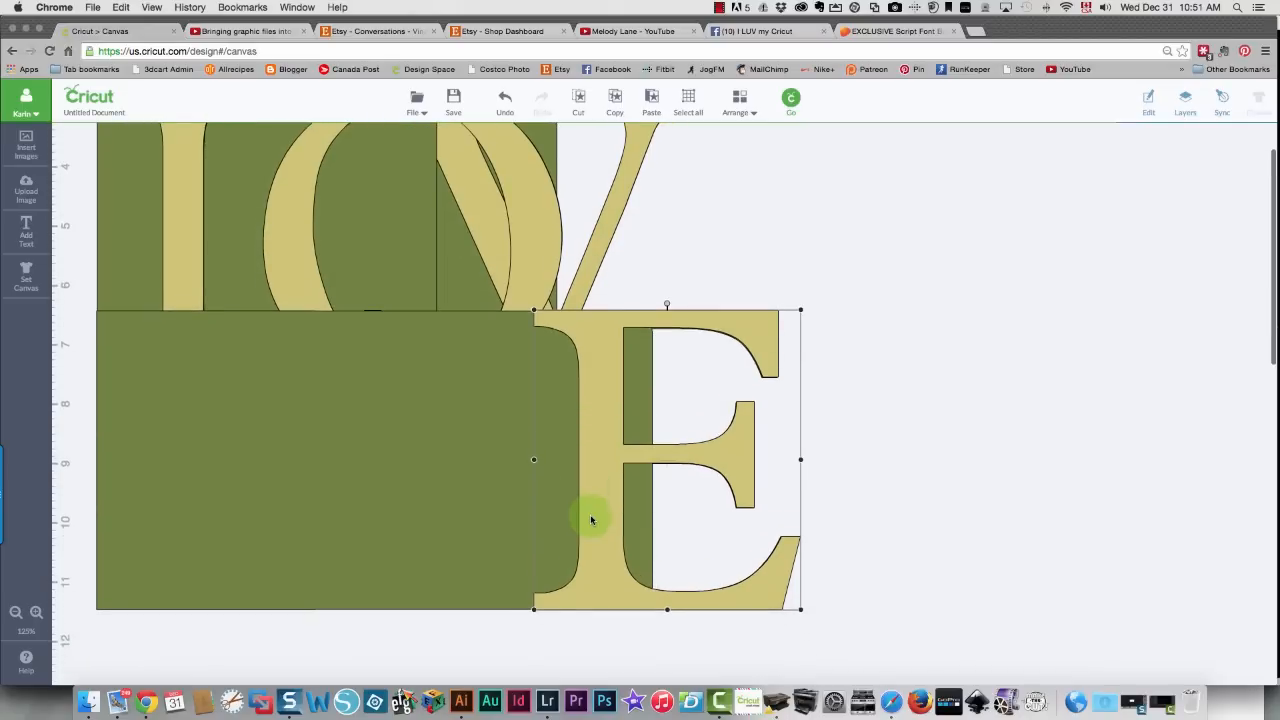
{"action": "left_click", "coordinate": [170, 540], "text": "shift"}
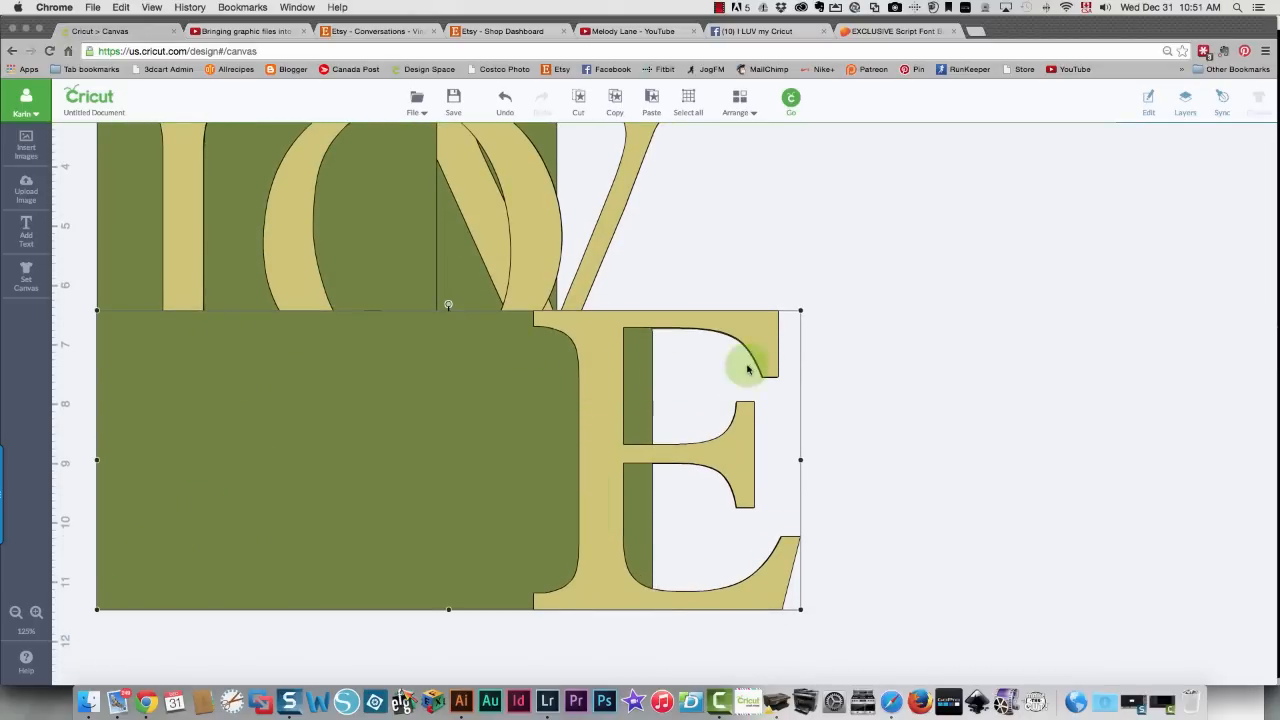
{"action": "left_click", "coordinate": [926, 314]}
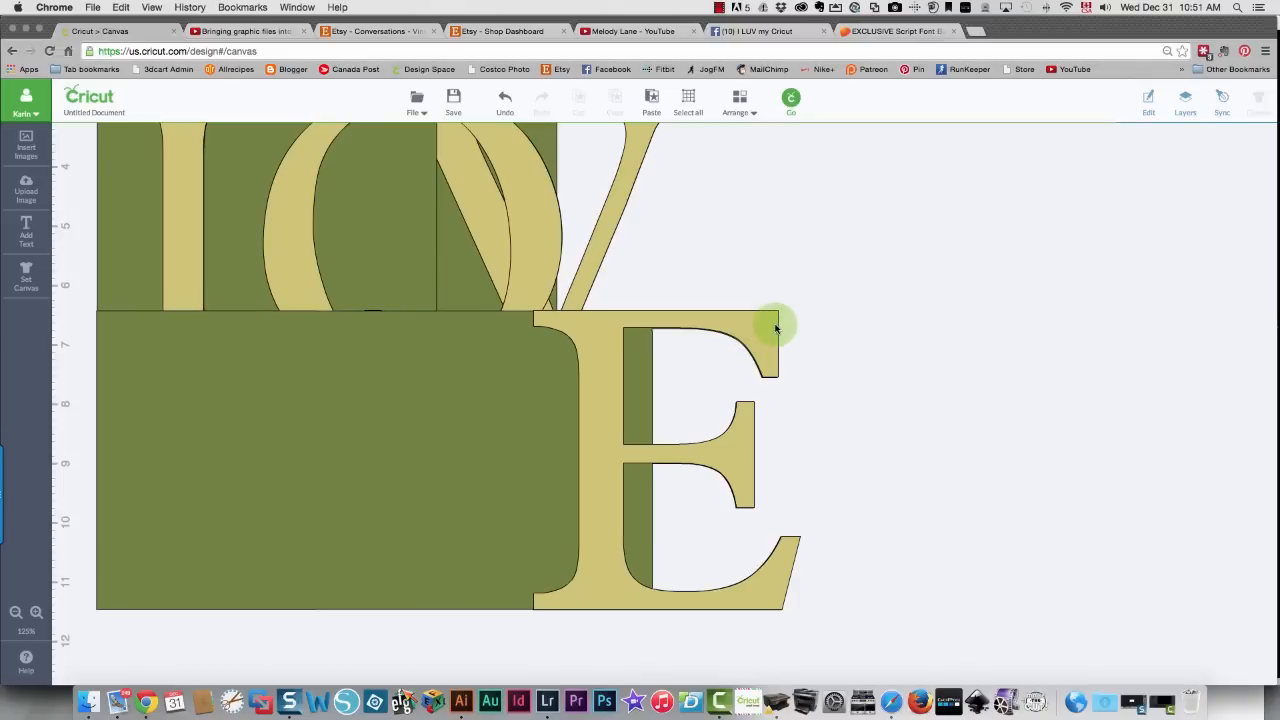
Group the gold E with the welded green E shape and close the layer list
{"action": "left_click", "coordinate": [777, 331]}
{"action": "left_click", "coordinate": [439, 392], "text": "shift"}
{"action": "right_click", "coordinate": [439, 387]}
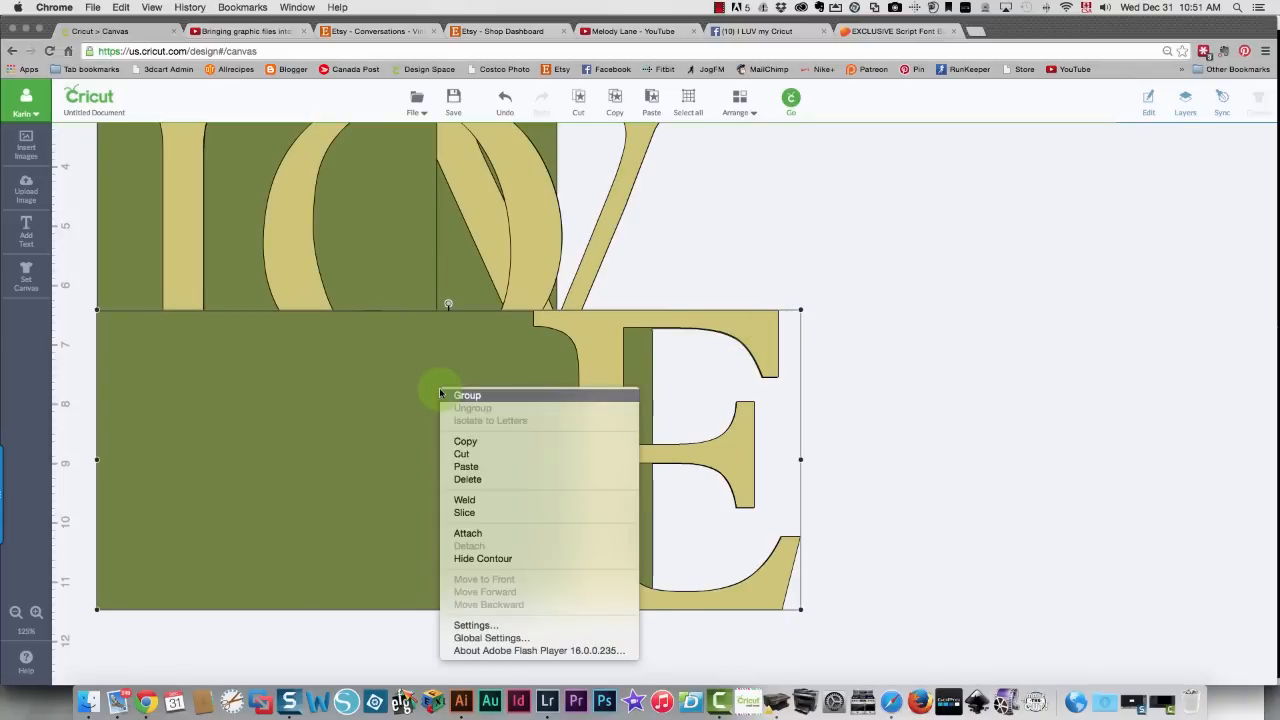
{"action": "left_click", "coordinate": [457, 397]}
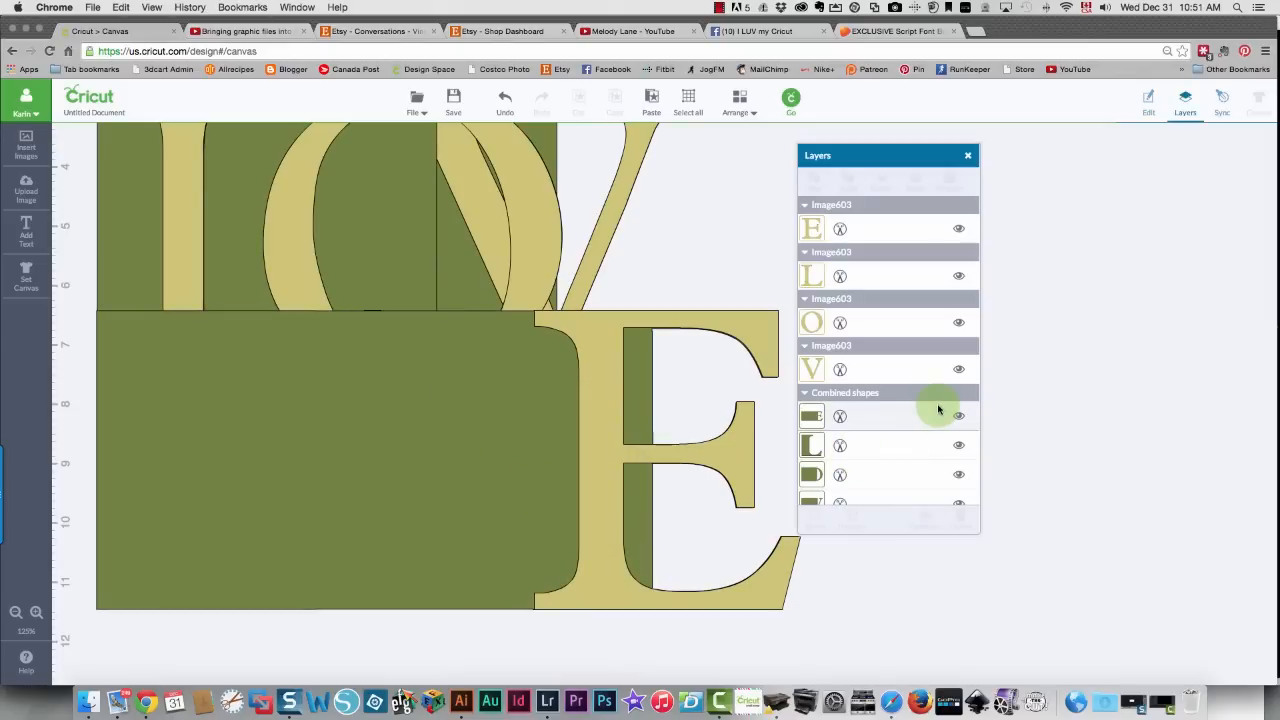
{"action": "left_click", "coordinate": [968, 155]}
{"action": "scroll", "coordinate": [1050, 218], "scroll_direction": "up", "scroll_amount": 2}
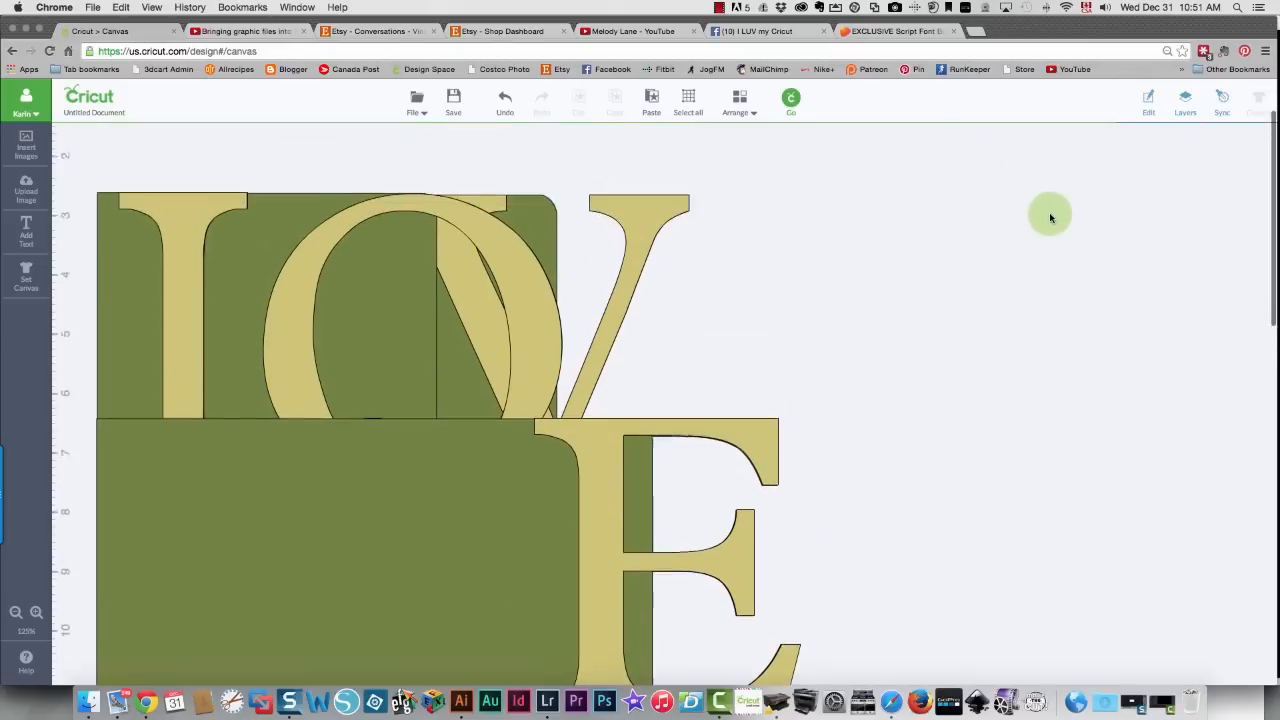
Move the E and its green shape up to align with the other LOVE letters and send them to the back
{"action": "left_click_drag", "start_coordinate": [442, 602], "coordinate": [445, 377]}
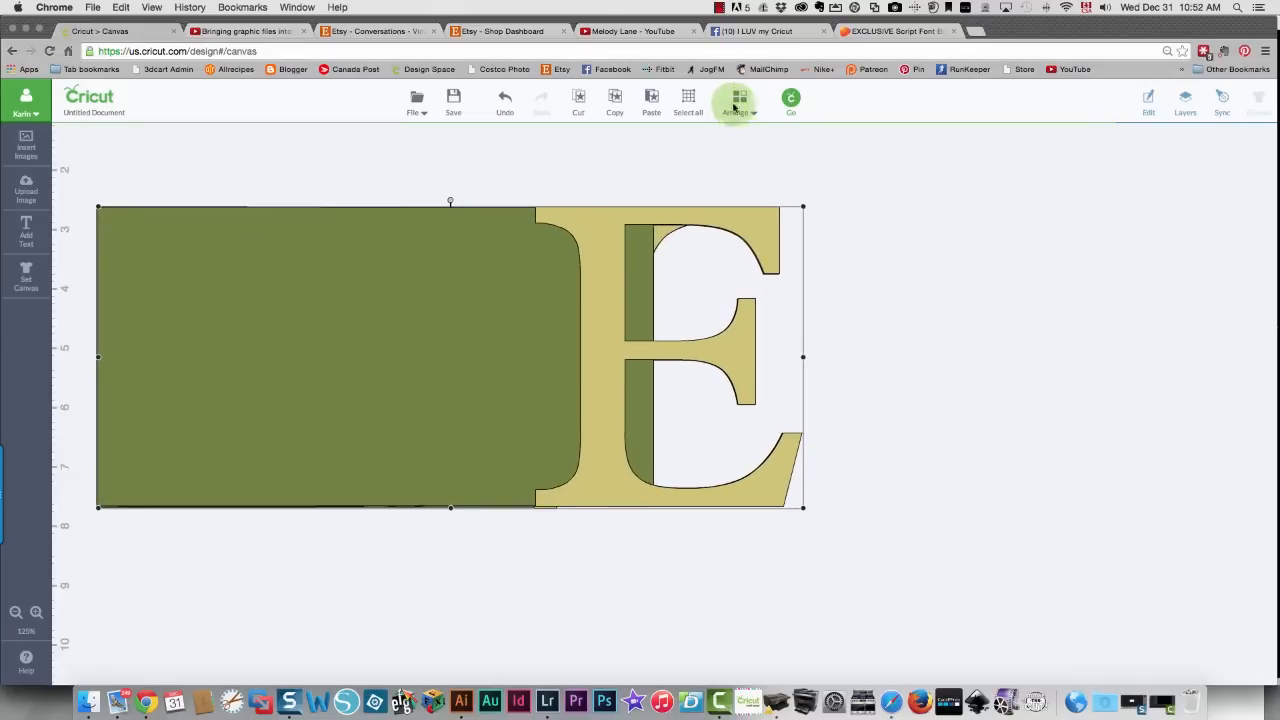
{"action": "left_click", "coordinate": [751, 147]}
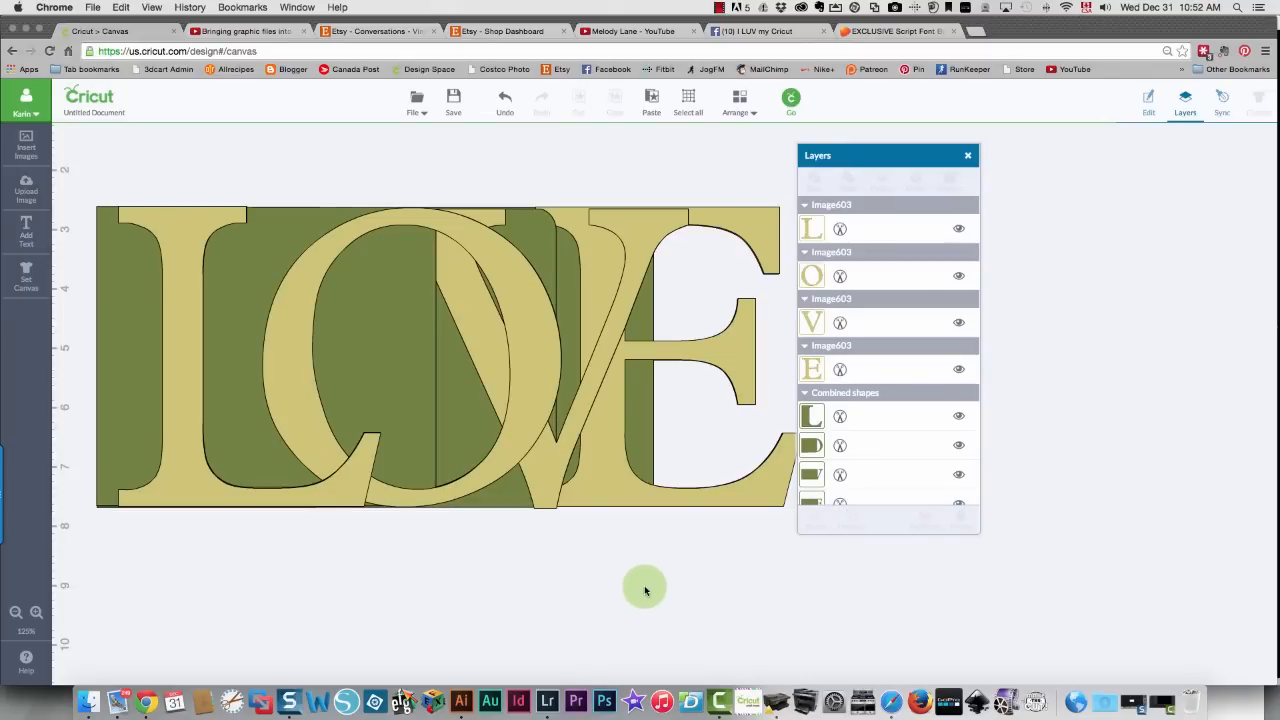
{"action": "left_click", "coordinate": [968, 155]}
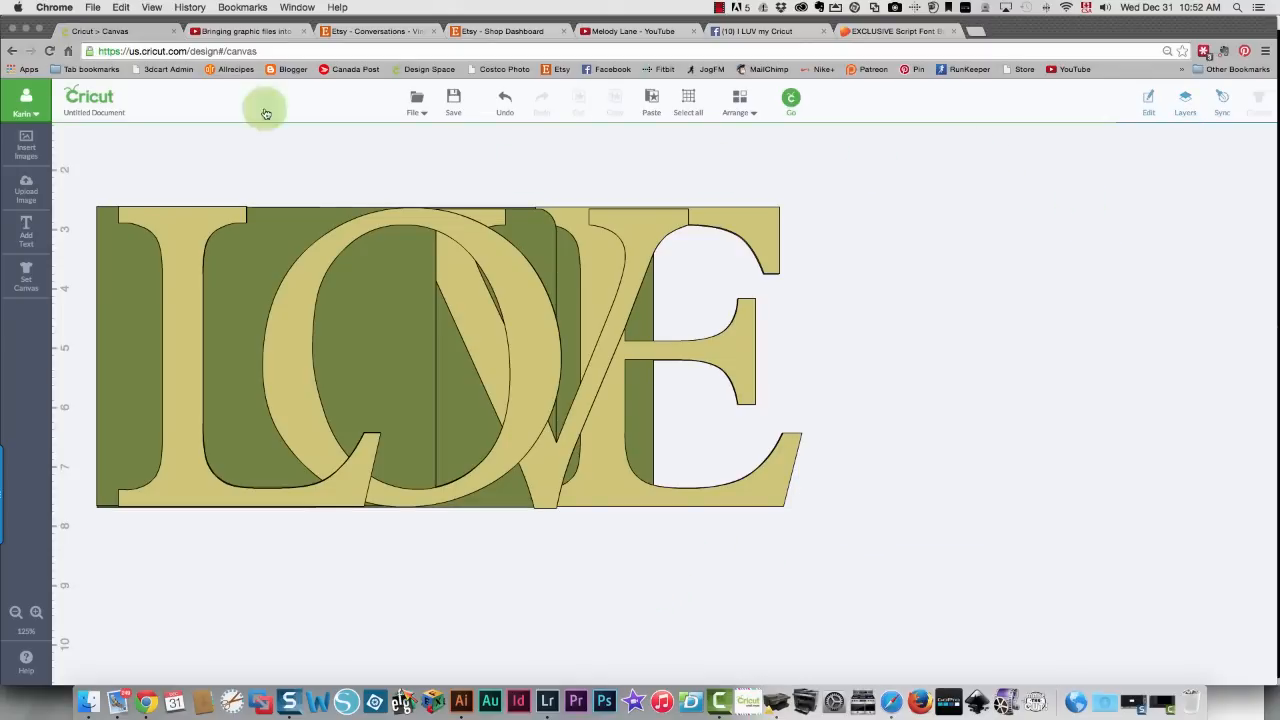
Leave the Plantin SchoolBook image set and search all images for RECTANGLE
{"action": "left_click", "coordinate": [26, 145]}
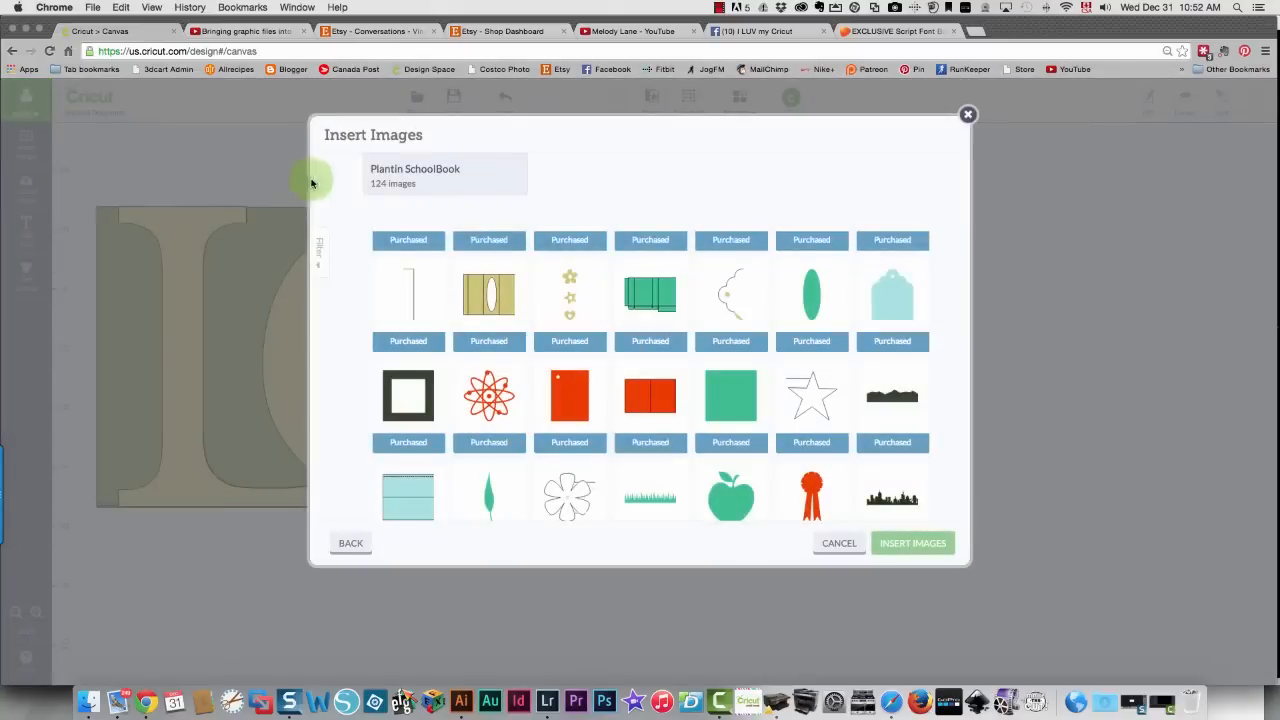
{"action": "left_click", "coordinate": [891, 387]}
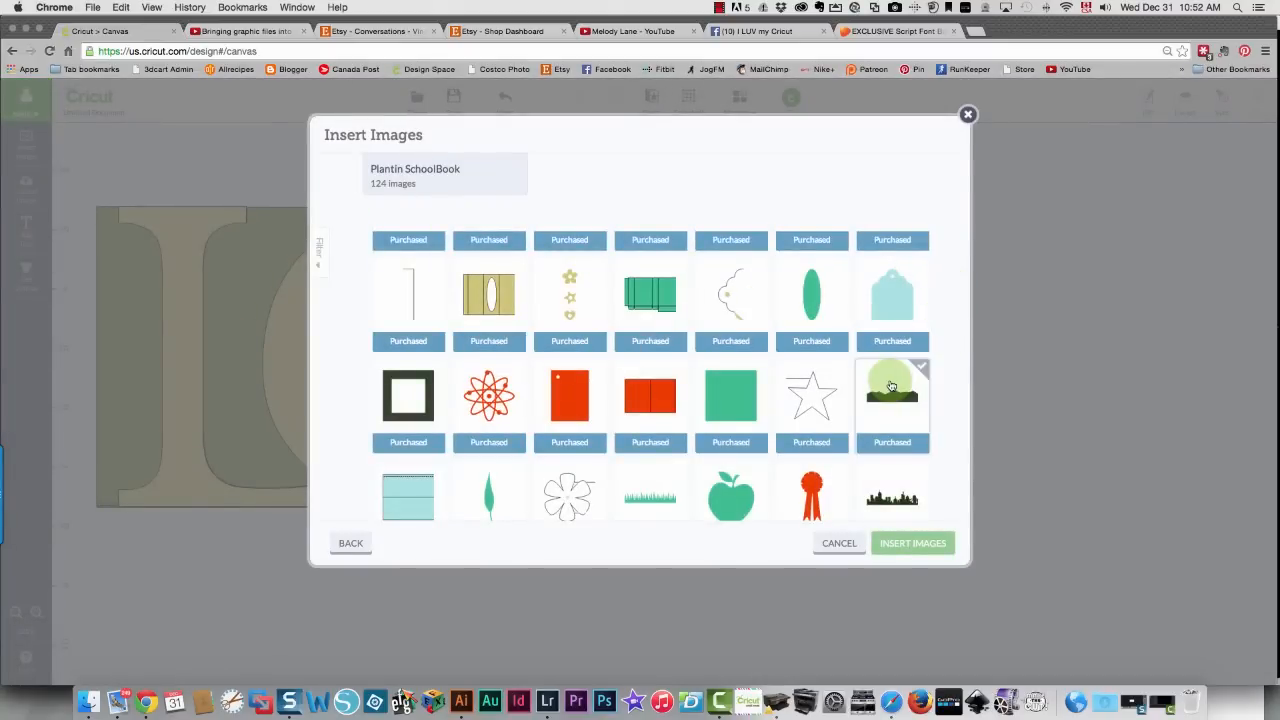
{"action": "scroll", "coordinate": [891, 387], "scroll_direction": "down", "scroll_amount": 3}
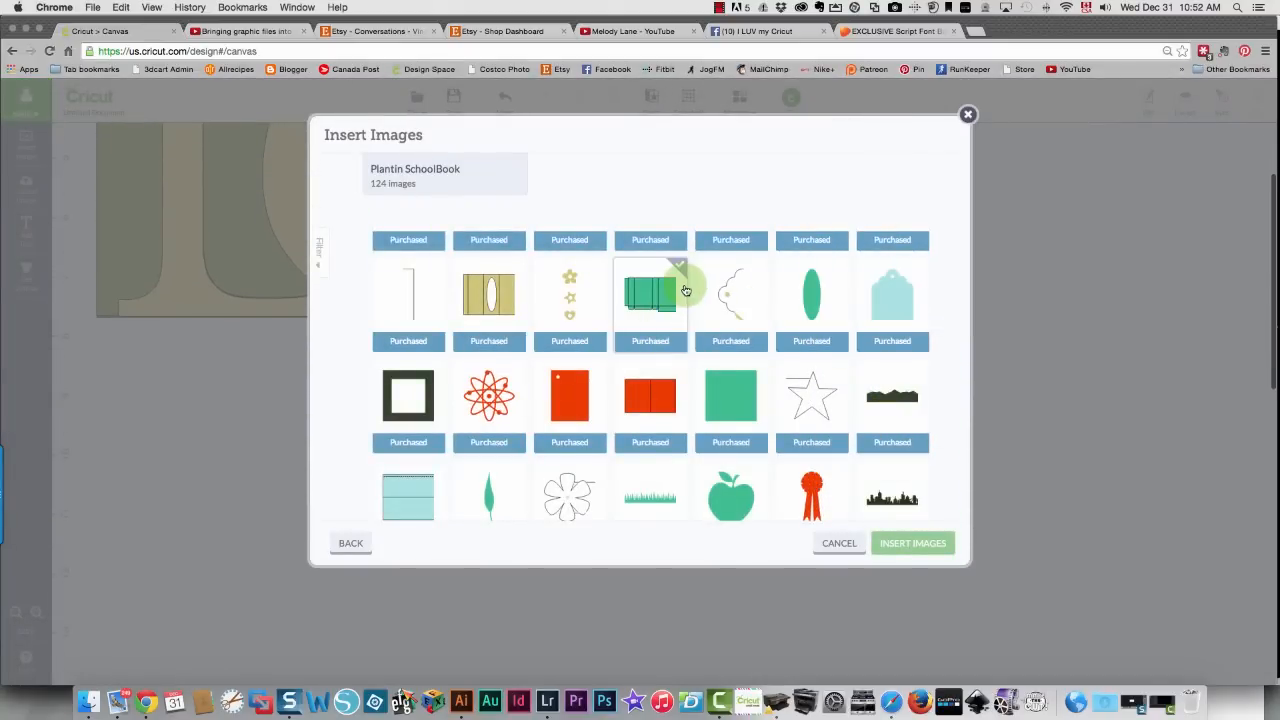
{"action": "mouse_move", "coordinate": [686, 290]}
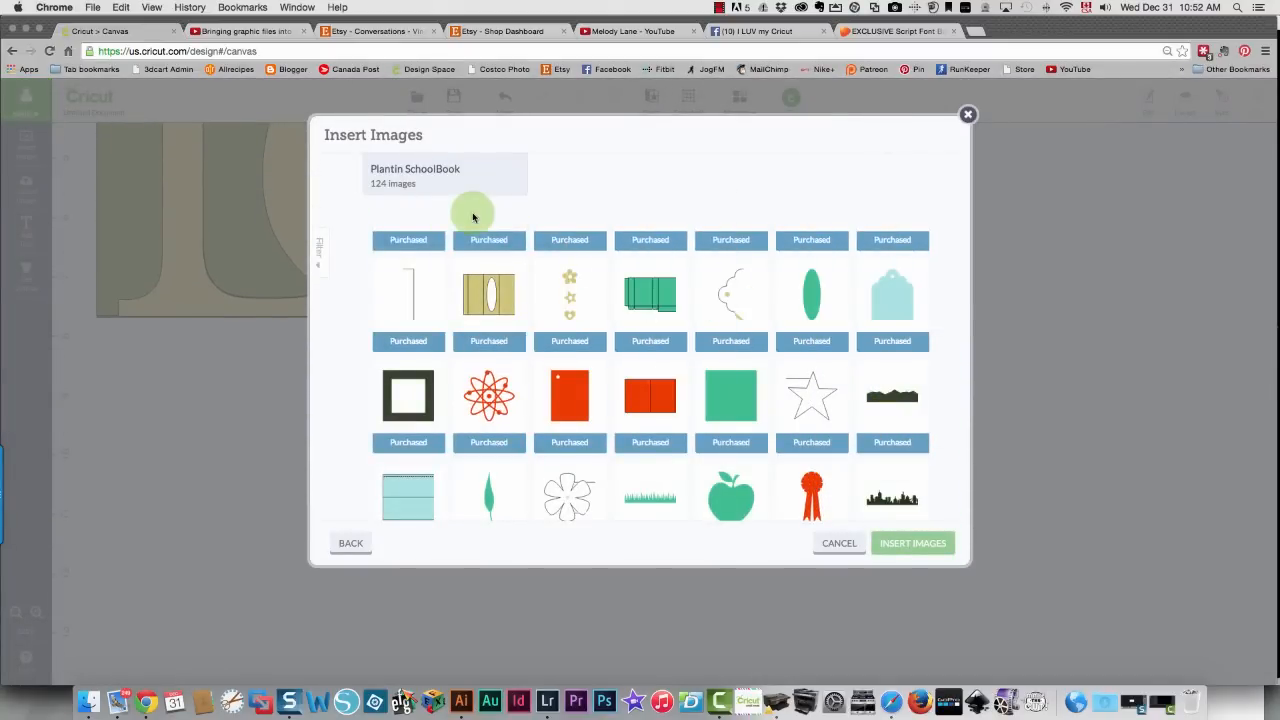
{"action": "left_click", "coordinate": [348, 547]}
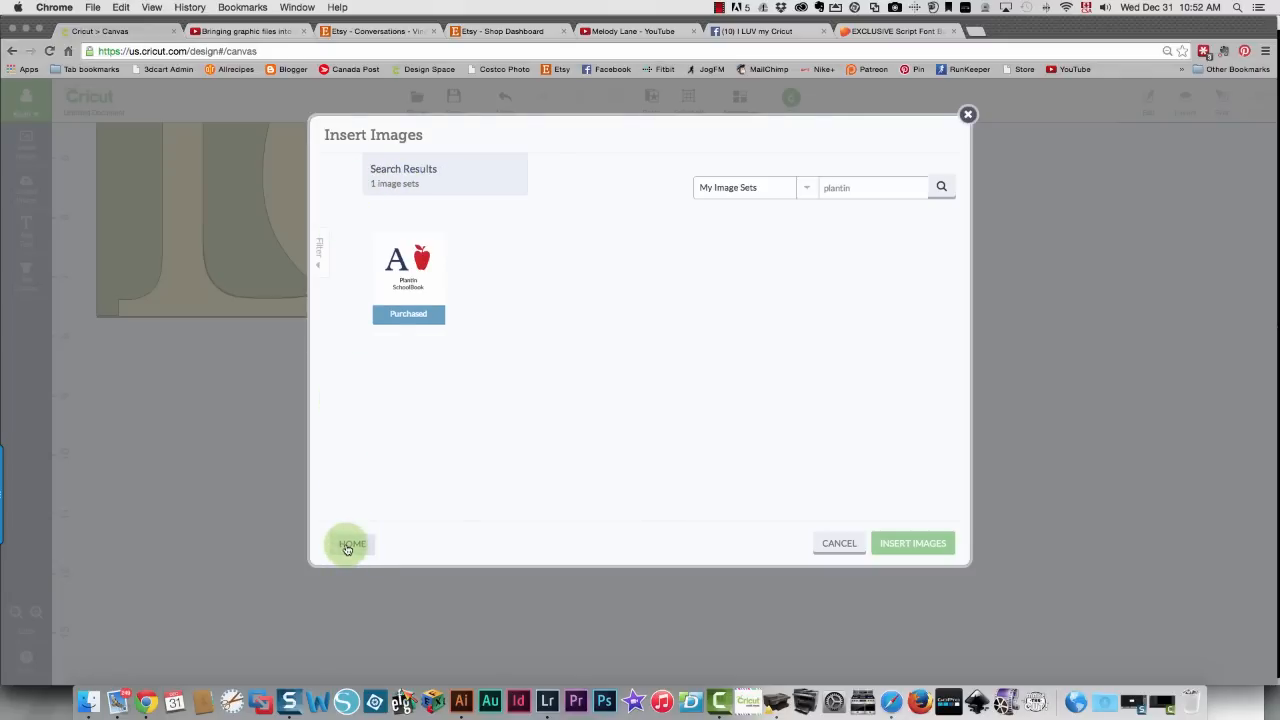
{"action": "left_click", "coordinate": [350, 545]}
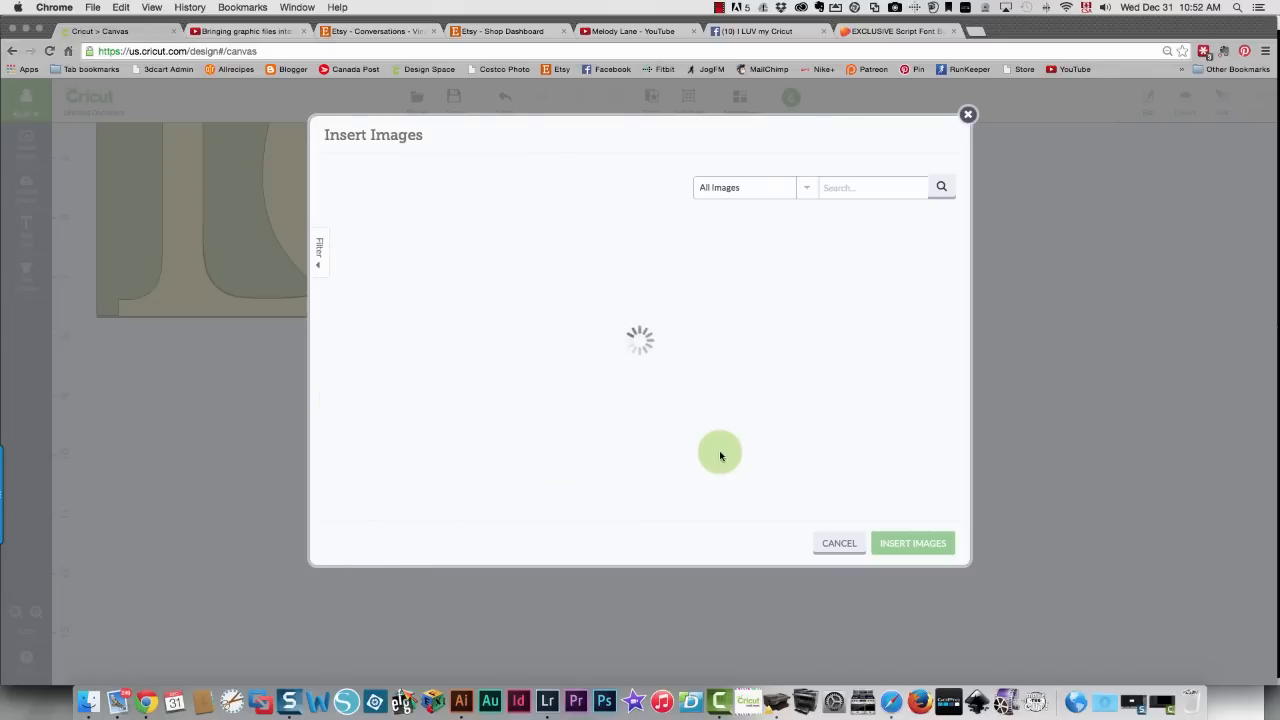
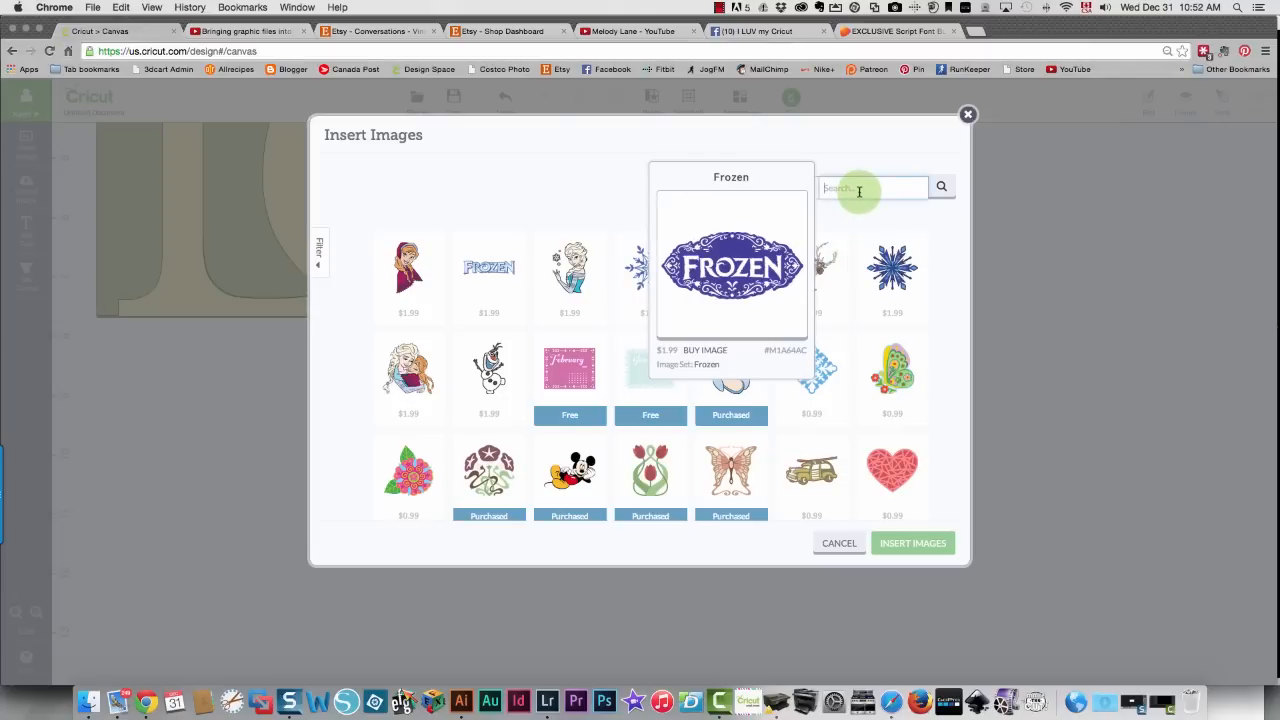
{"action": "left_click", "coordinate": [858, 190]}
{"action": "type", "text": "RECTANGLE"}
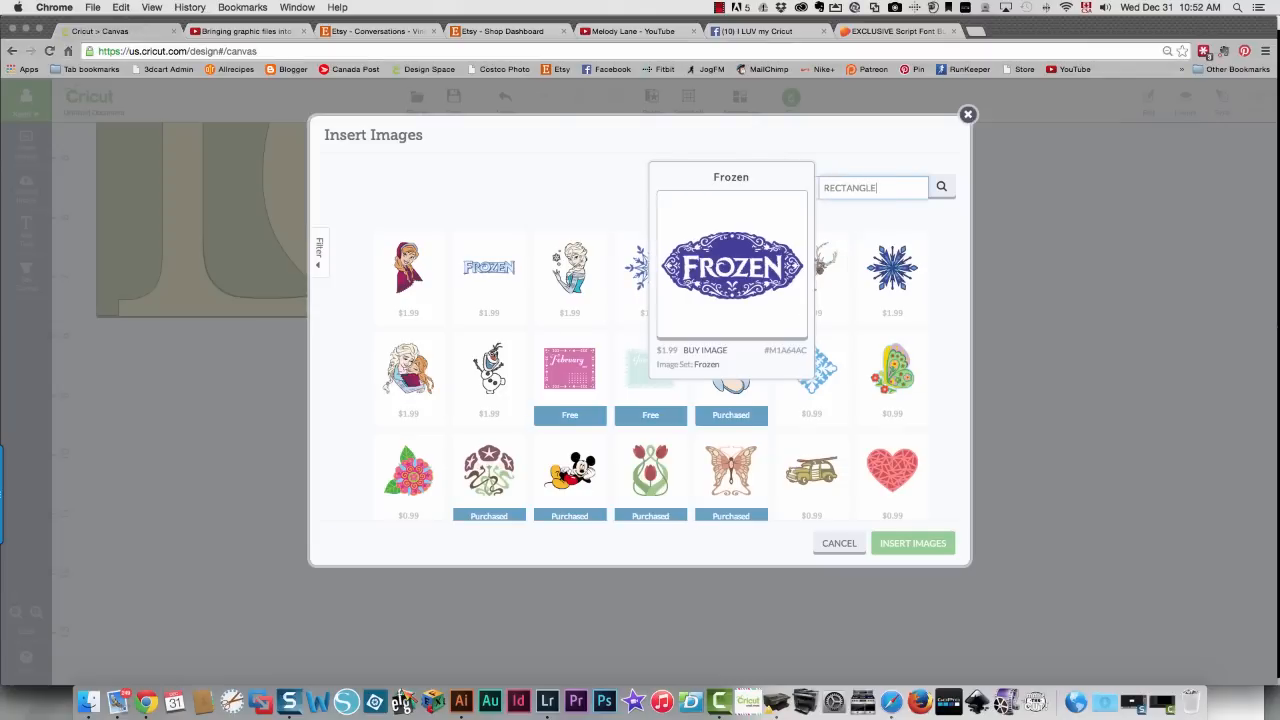
{"action": "key", "text": "Return"}
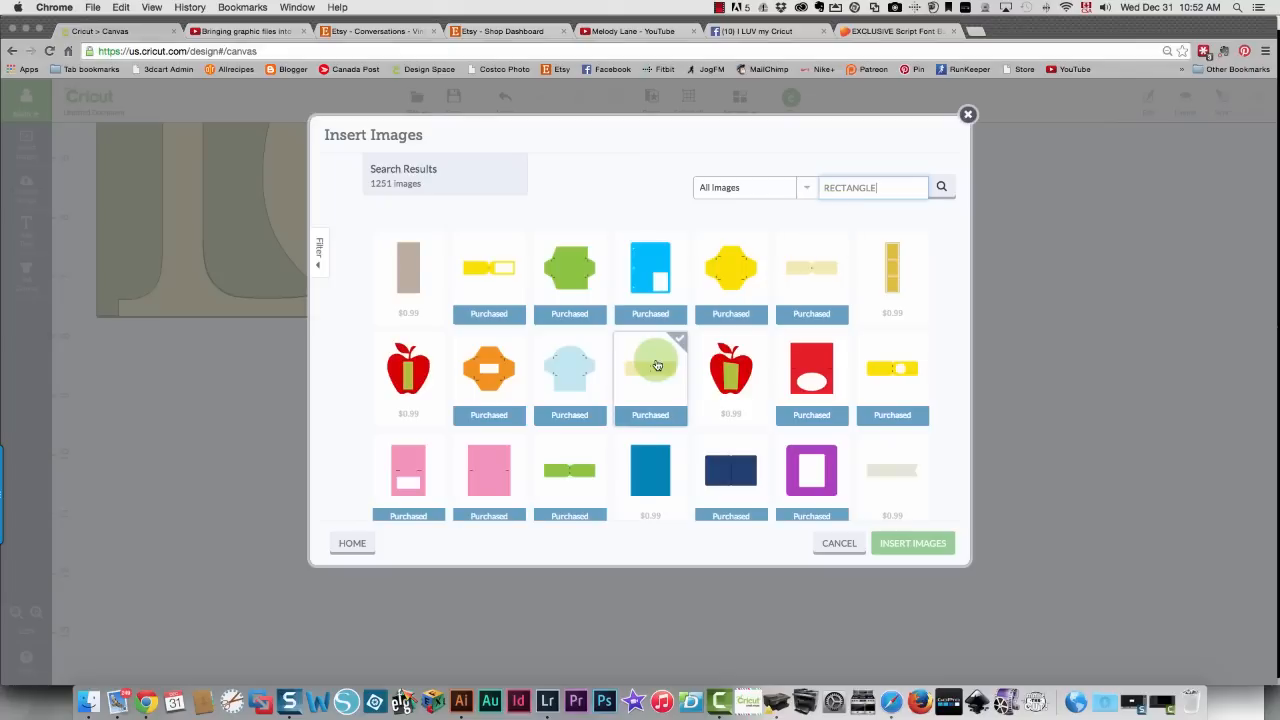
Browse the rectangle images and insert the purchased notebook cover rectangle from Cursive 101
{"action": "scroll", "coordinate": [894, 352], "scroll_direction": "down", "scroll_amount": 5}
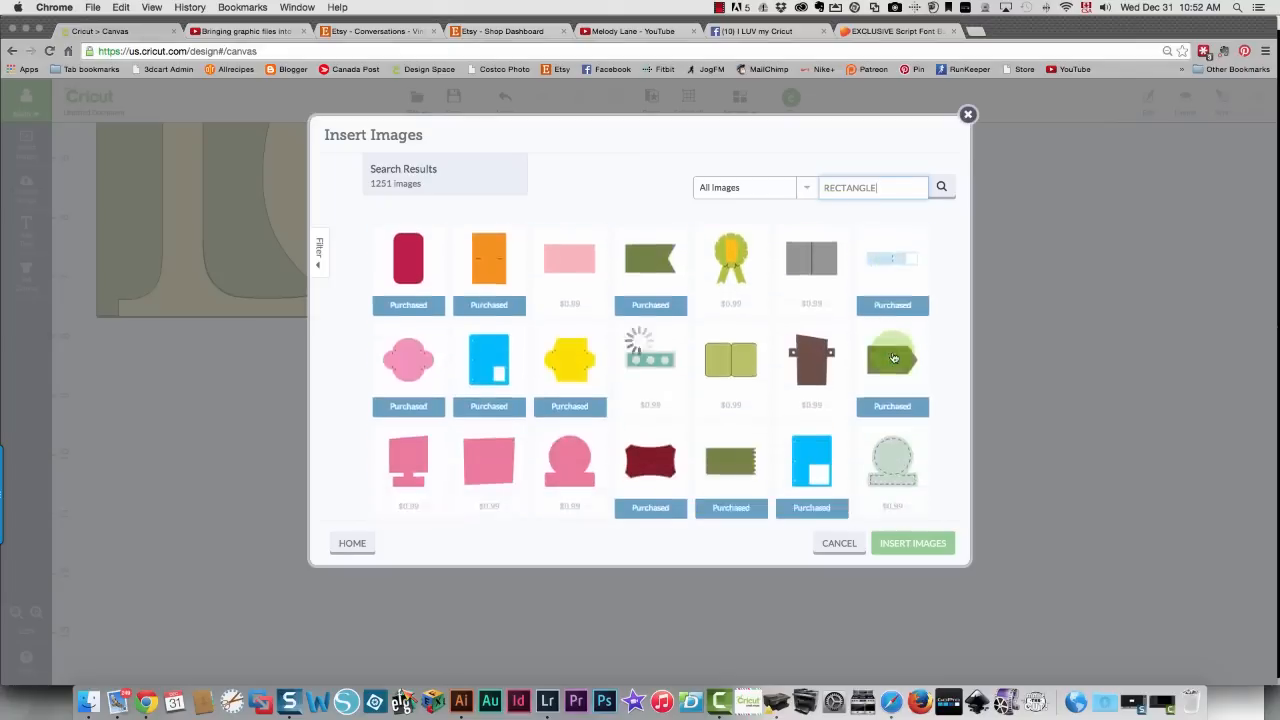
{"action": "scroll", "coordinate": [894, 358], "scroll_direction": "down", "scroll_amount": 3}
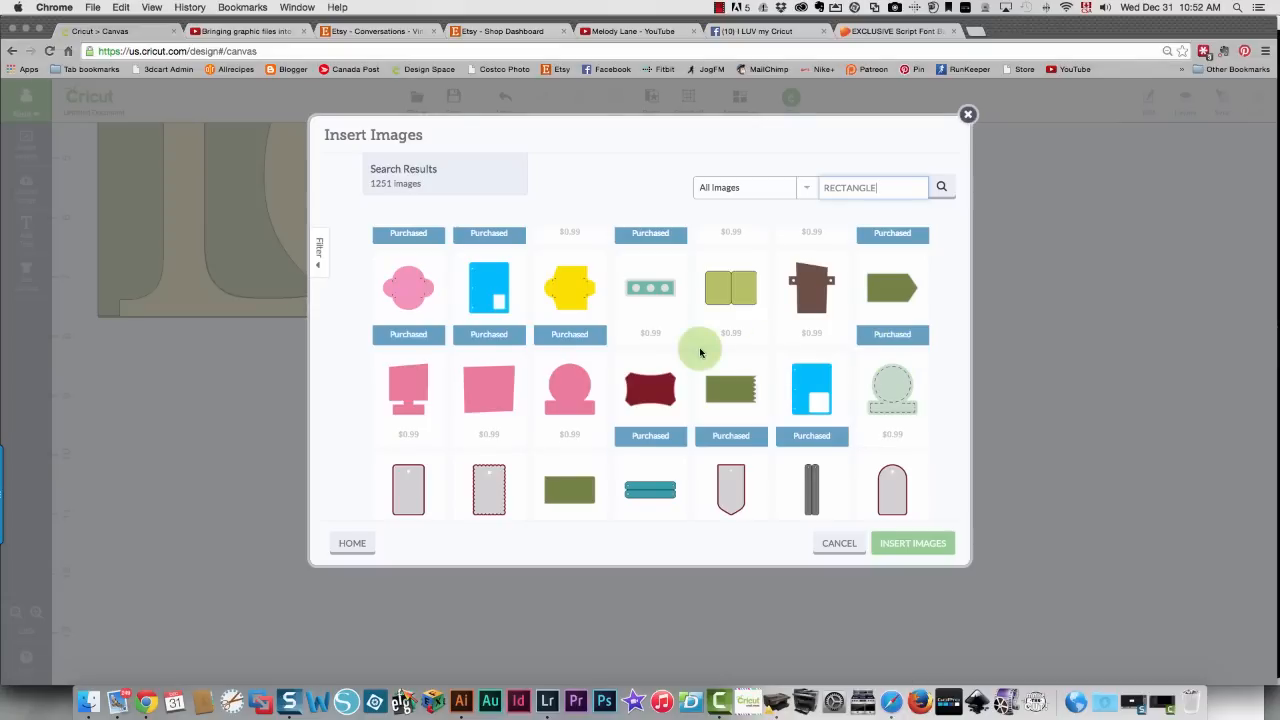
{"action": "mouse_move", "coordinate": [805, 376]}
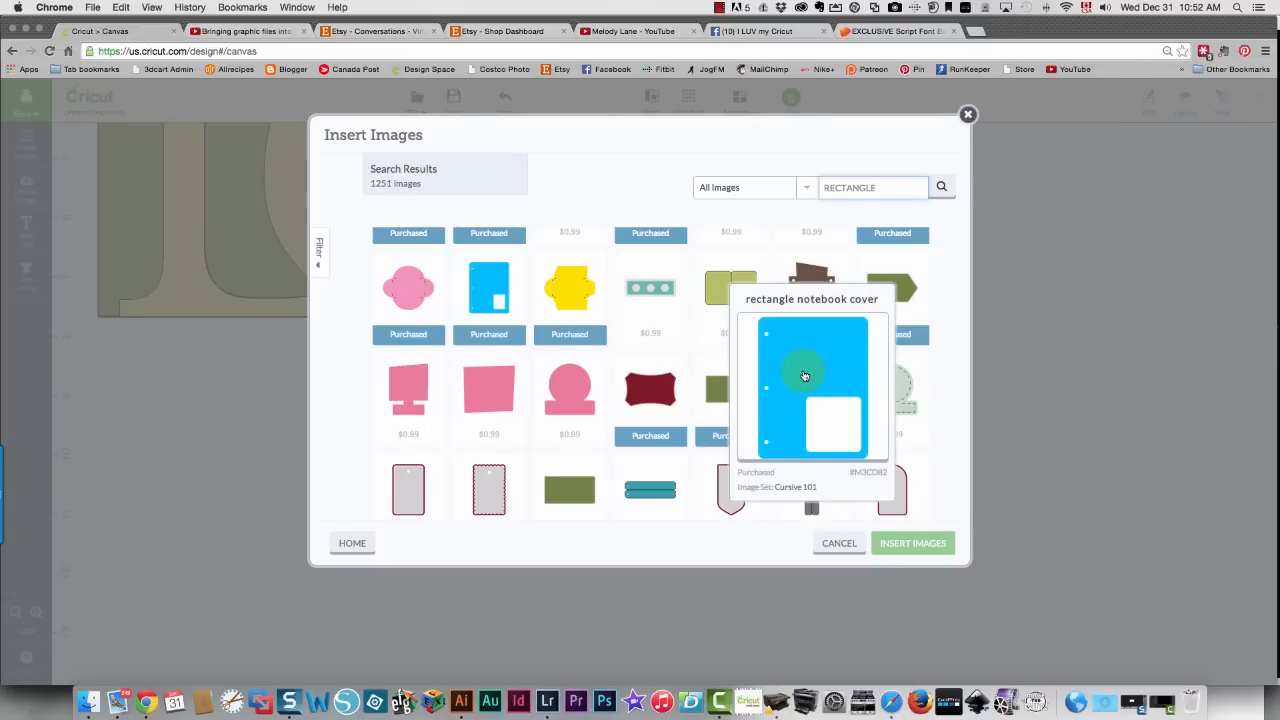
{"action": "scroll", "coordinate": [805, 376], "scroll_direction": "down", "scroll_amount": 5}
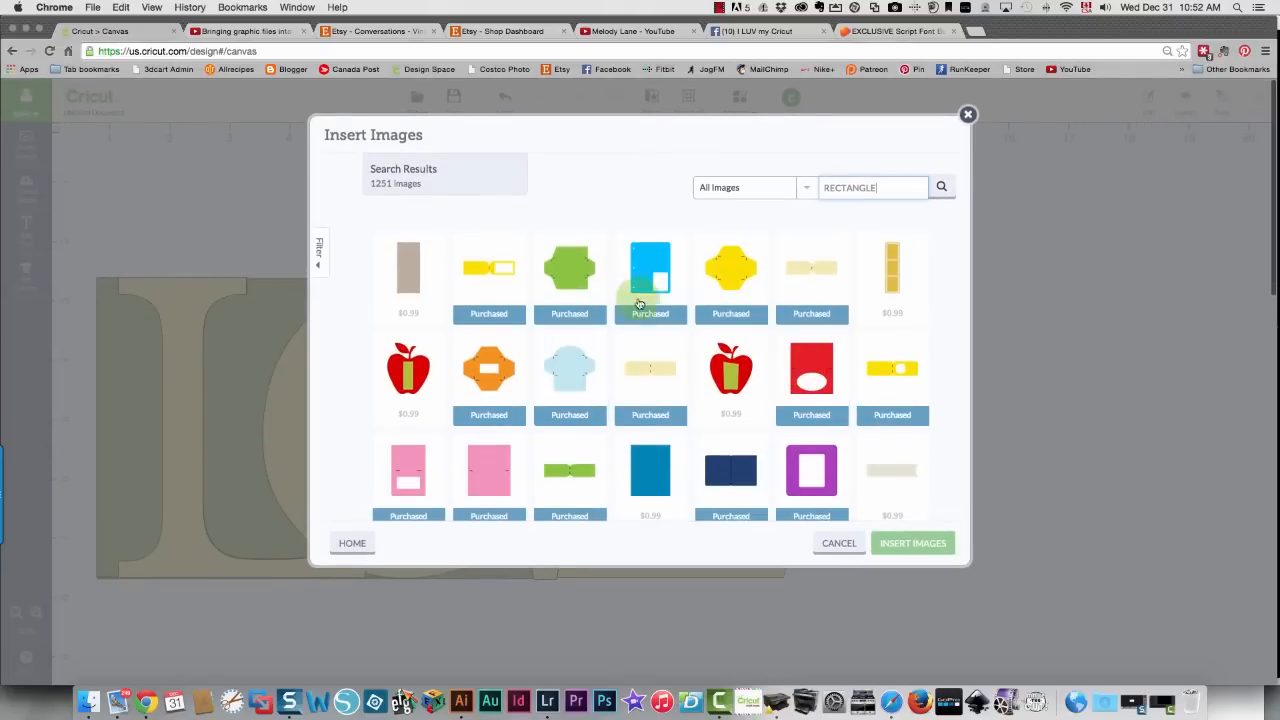
{"action": "mouse_move", "coordinate": [744, 323]}
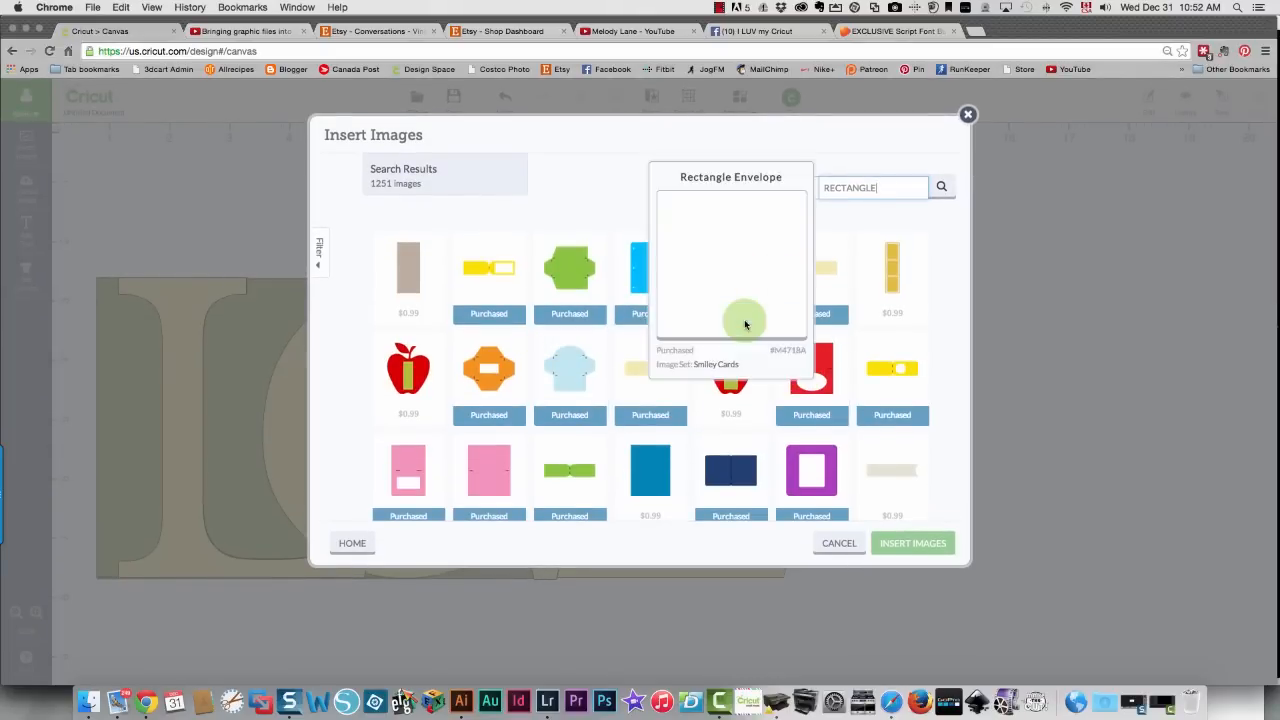
{"action": "left_click", "coordinate": [645, 270]}
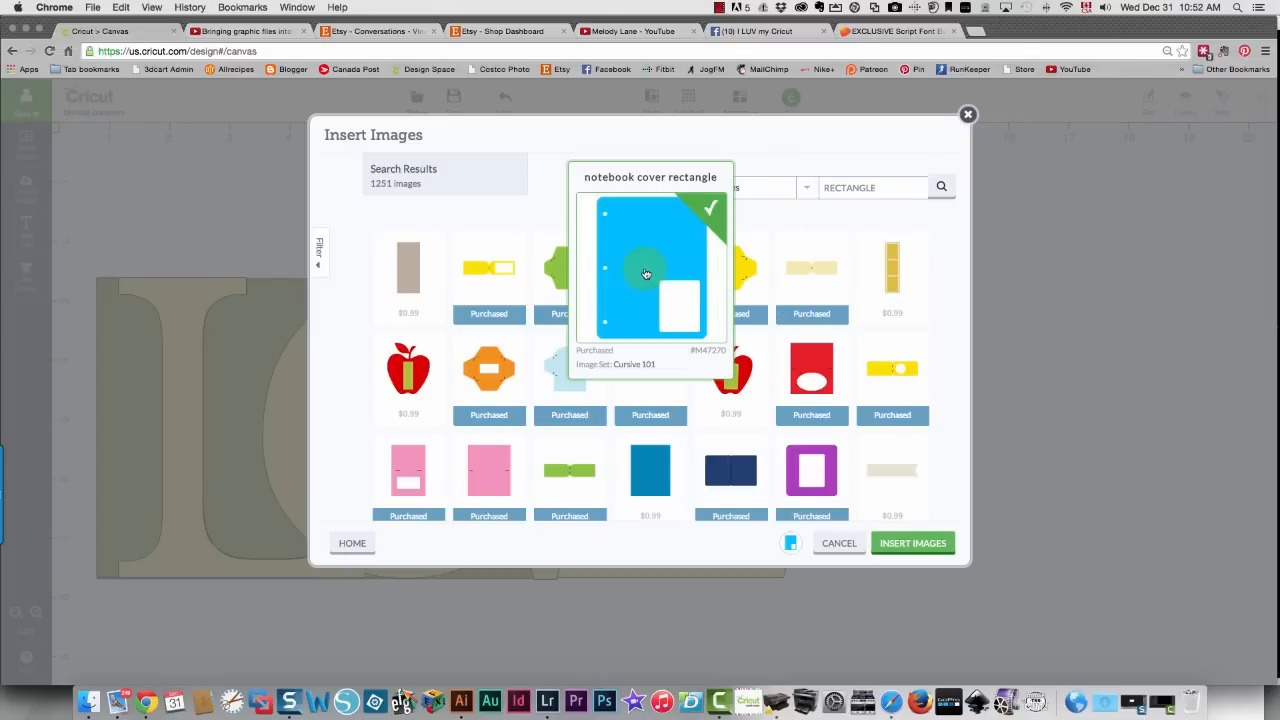
{"action": "left_click", "coordinate": [910, 542]}
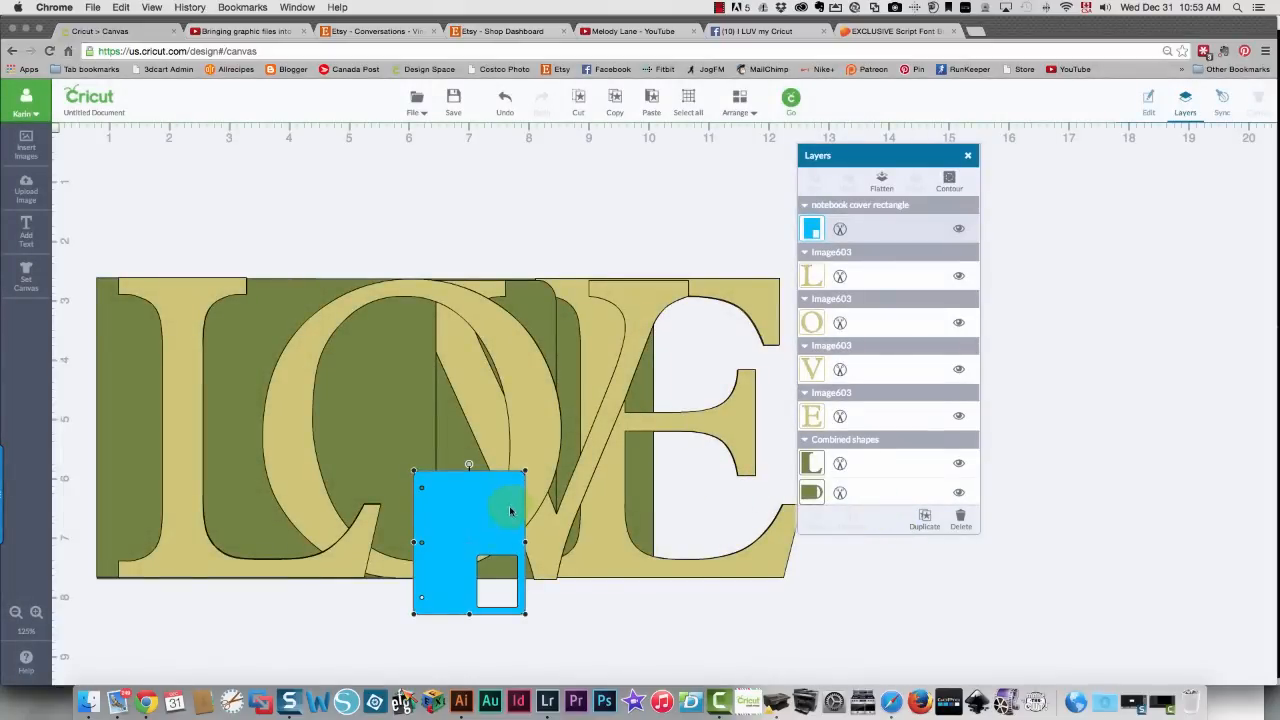
Place the blue notebook cover in the empty area beside the E and set its height to 5 in
{"action": "left_click_drag", "start_coordinate": [468, 522], "coordinate": [1078, 290]}
{"action": "left_click", "coordinate": [968, 159]}
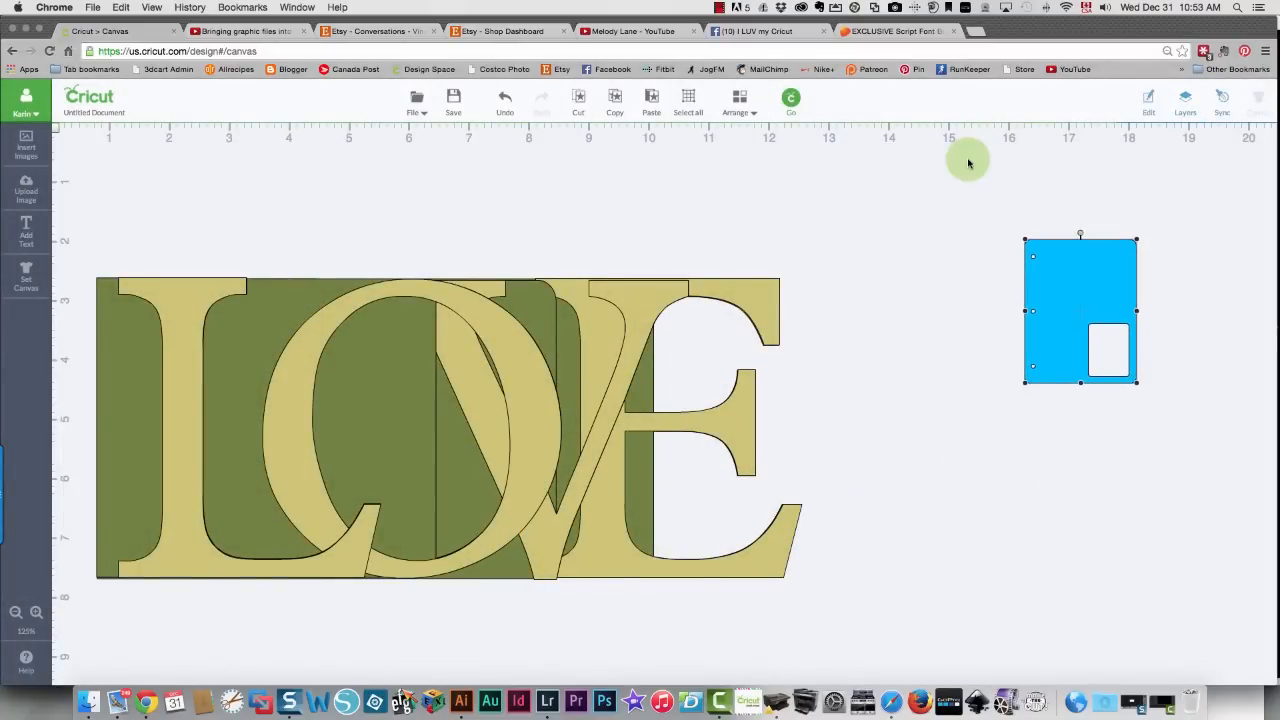
{"action": "left_click", "coordinate": [1149, 100]}
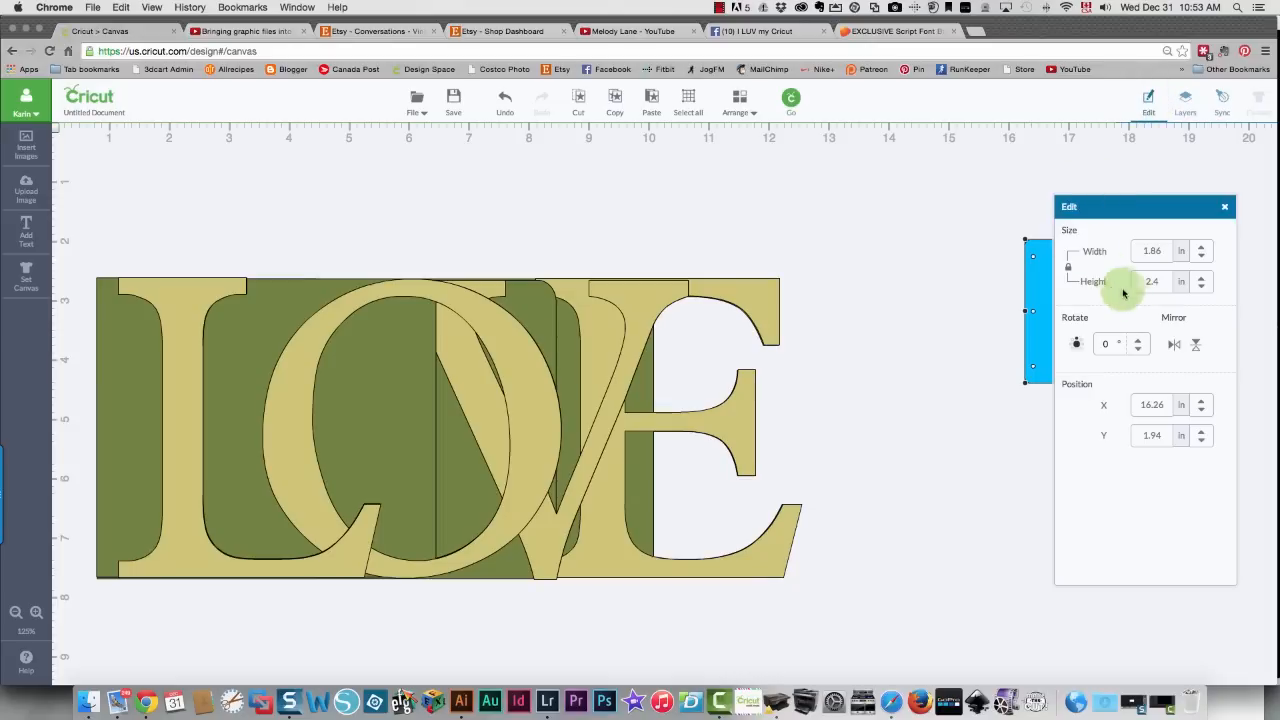
{"action": "left_click", "coordinate": [1160, 281]}
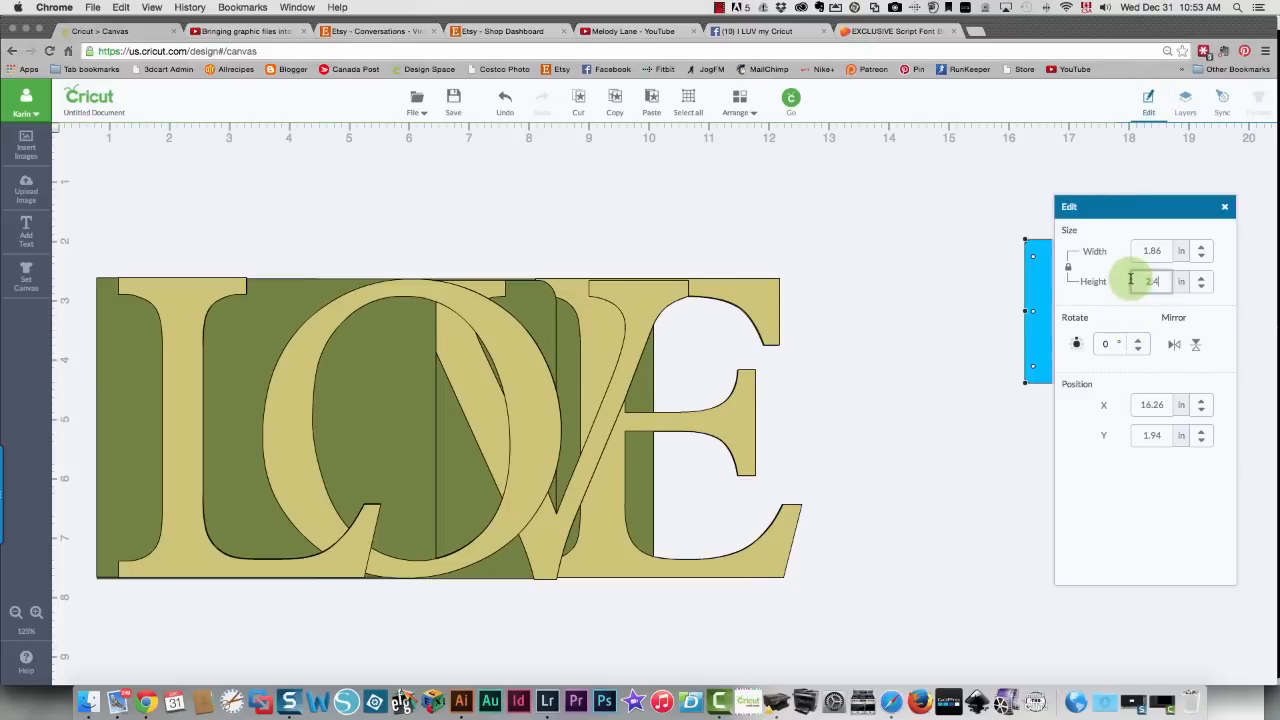
{"action": "type", "text": "5"}
{"action": "key", "text": "Return"}
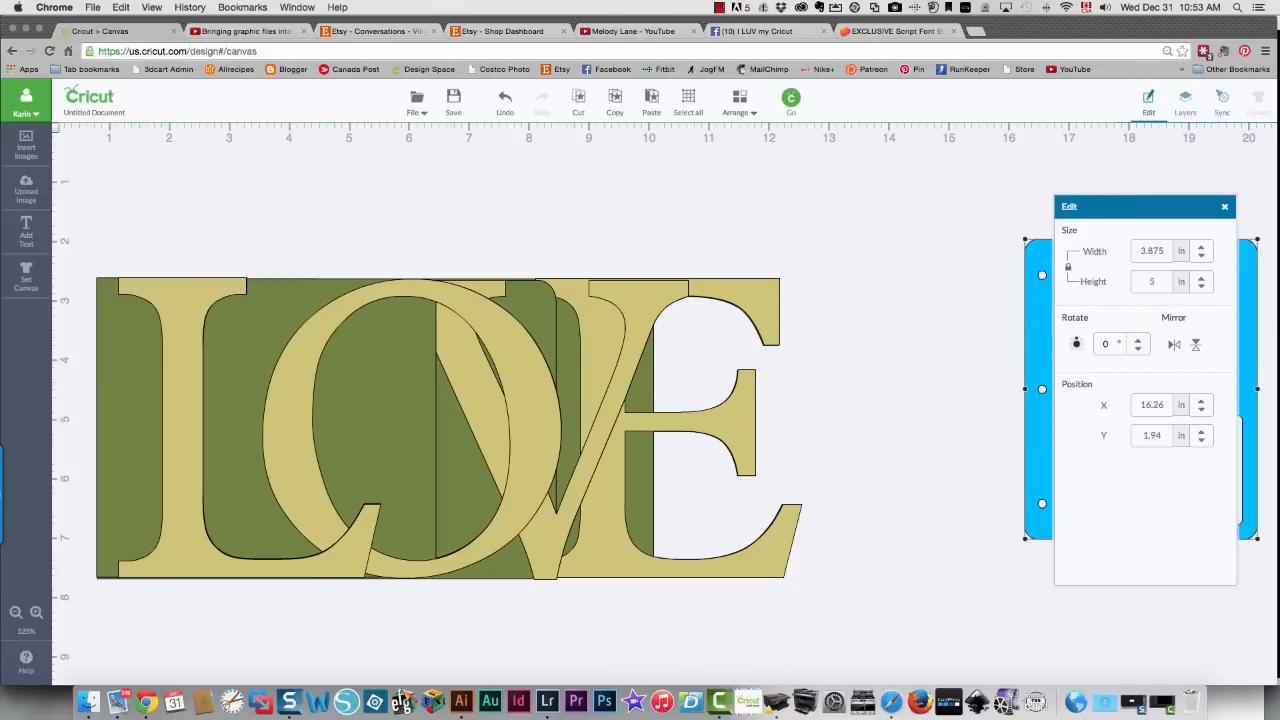
{"action": "left_click_drag", "start_coordinate": [1171, 206], "coordinate": [663, 214]}
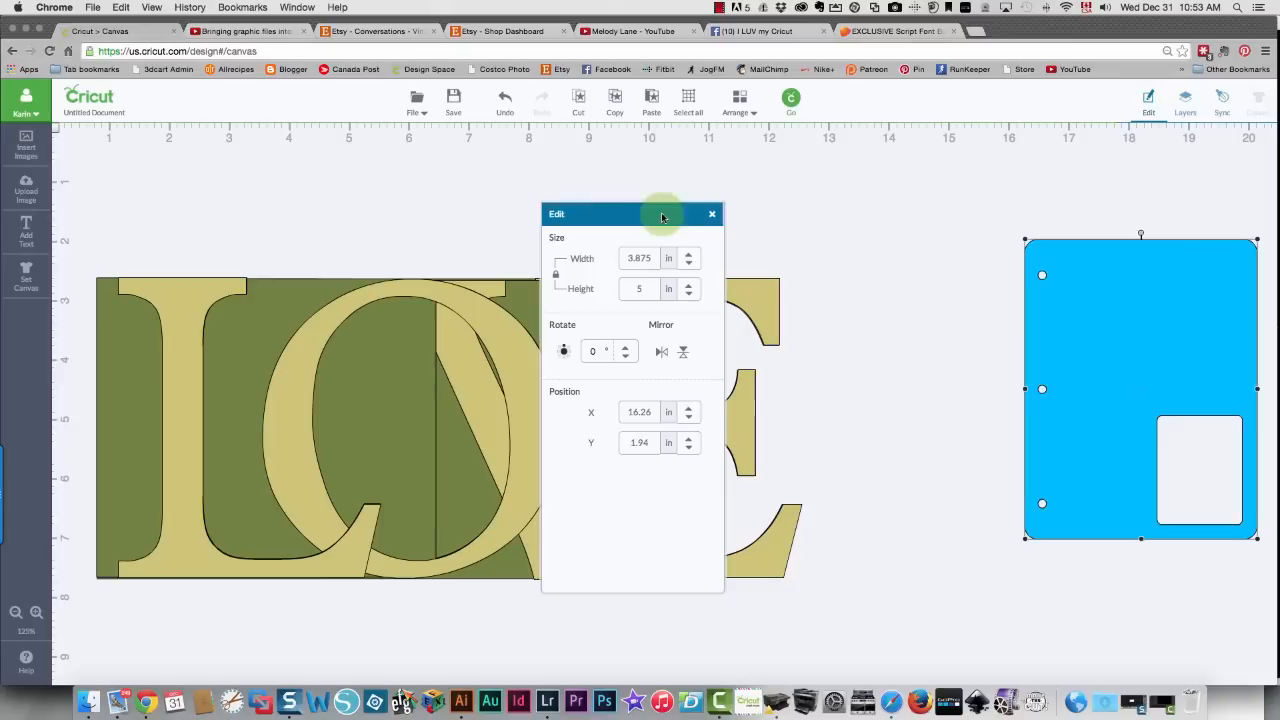
{"action": "left_click_drag", "start_coordinate": [1177, 357], "coordinate": [966, 353]}
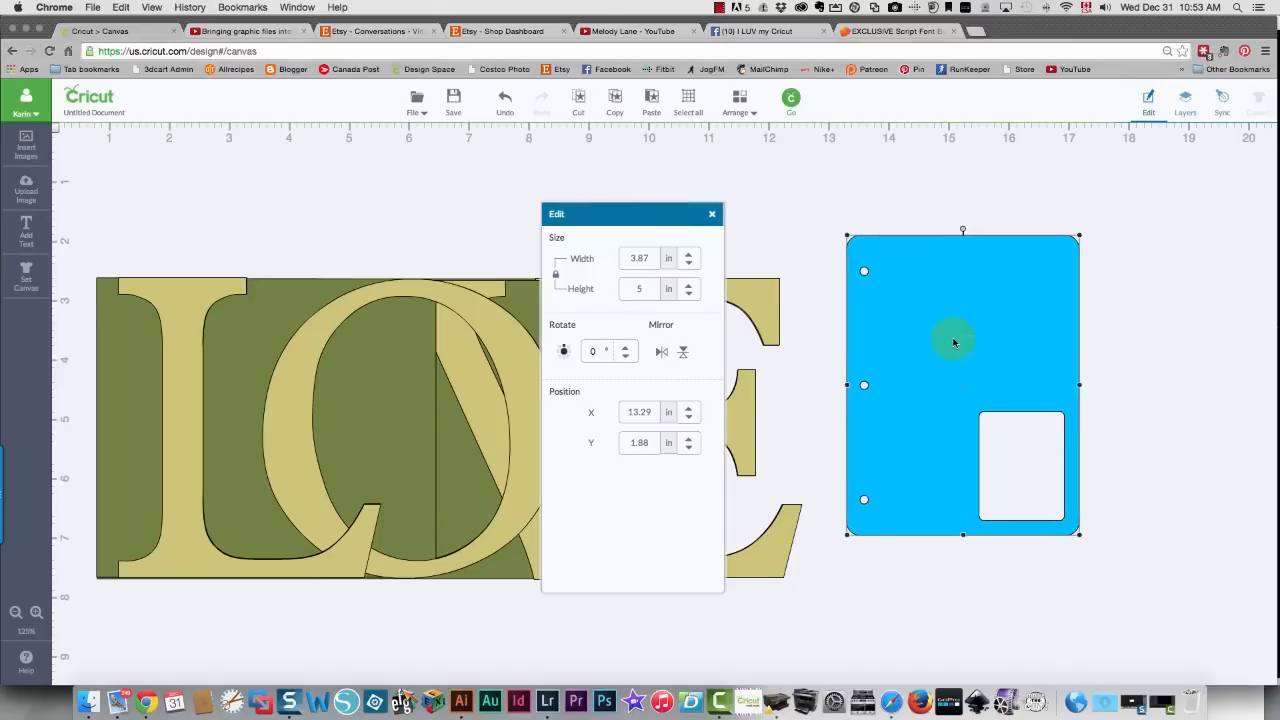
Hide the large window cut-out in the blue notebook cover with Contour
{"action": "right_click", "coordinate": [954, 343]}
{"action": "left_click", "coordinate": [978, 515]}
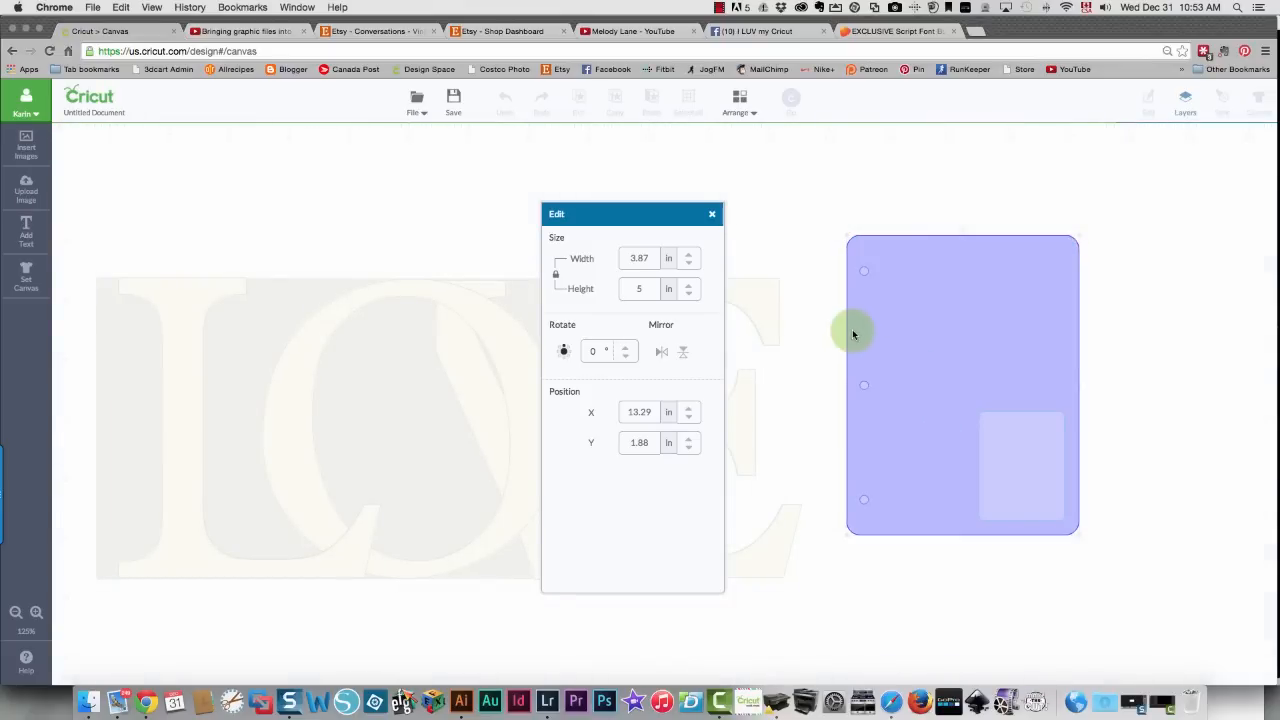
{"action": "left_click", "coordinate": [914, 188]}
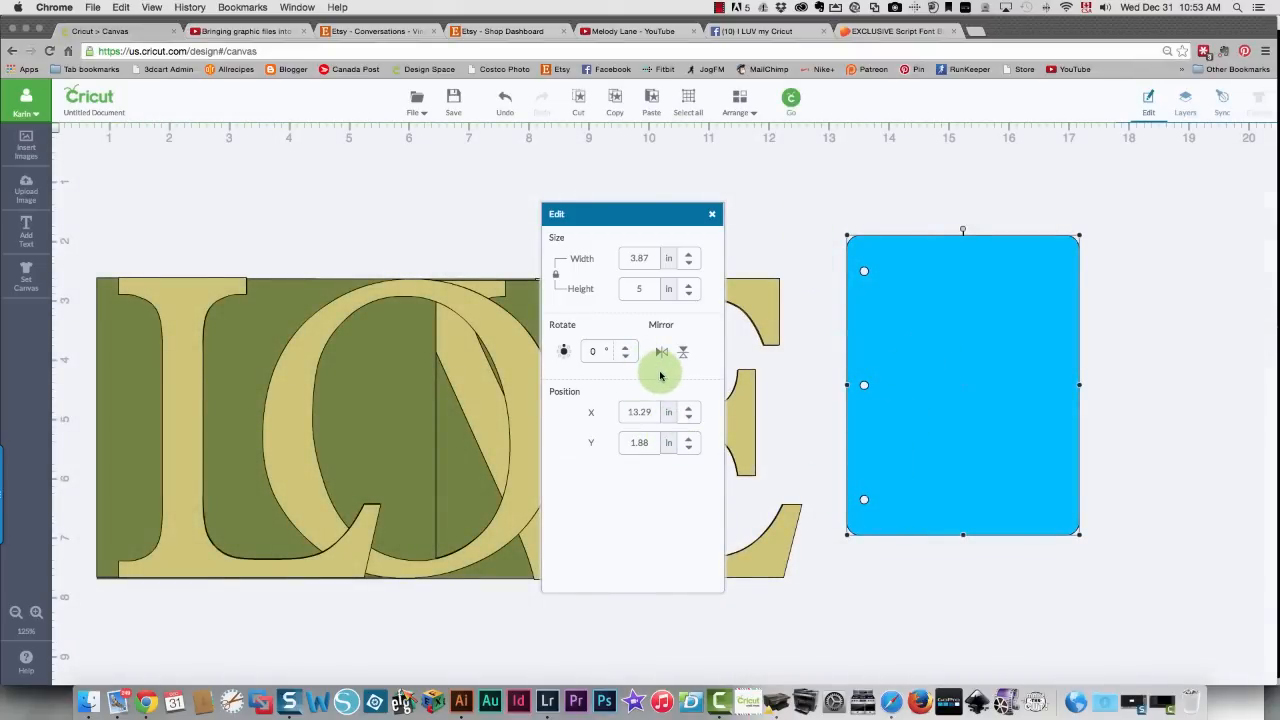
Delete the blue notebook cover rectangle from the canvas and move the Layers panel clear of the LOVE letters
{"action": "left_click", "coordinate": [1188, 100]}
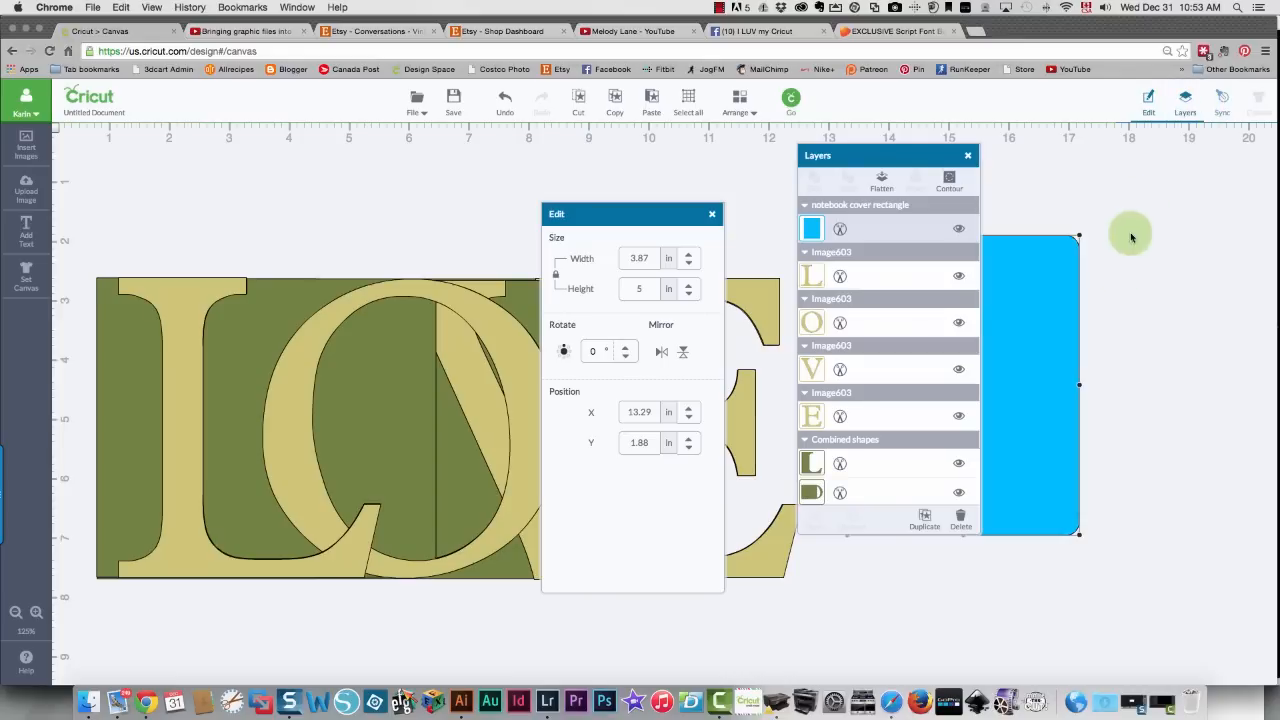
{"action": "left_click_drag", "start_coordinate": [889, 160], "coordinate": [316, 318]}
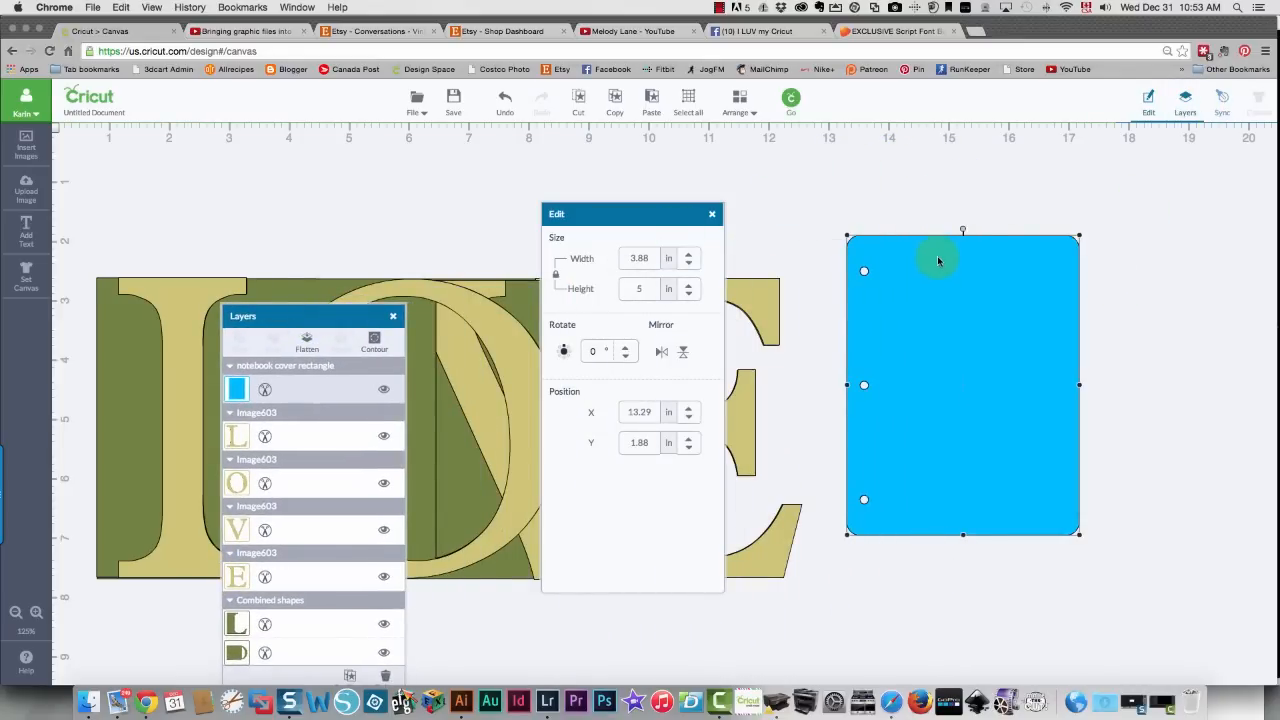
{"action": "left_click_drag", "start_coordinate": [938, 261], "coordinate": [1029, 258]}
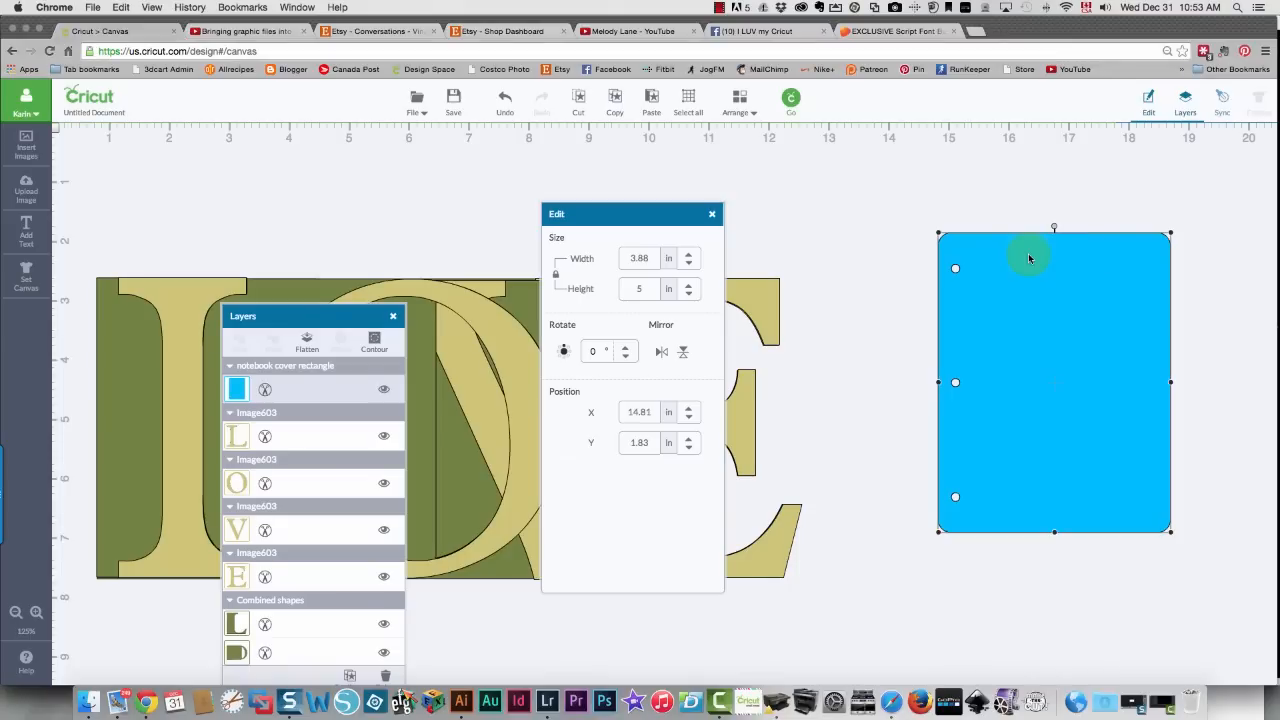
{"action": "key", "text": "Delete"}
{"action": "left_click_drag", "start_coordinate": [288, 318], "coordinate": [1050, 190]}
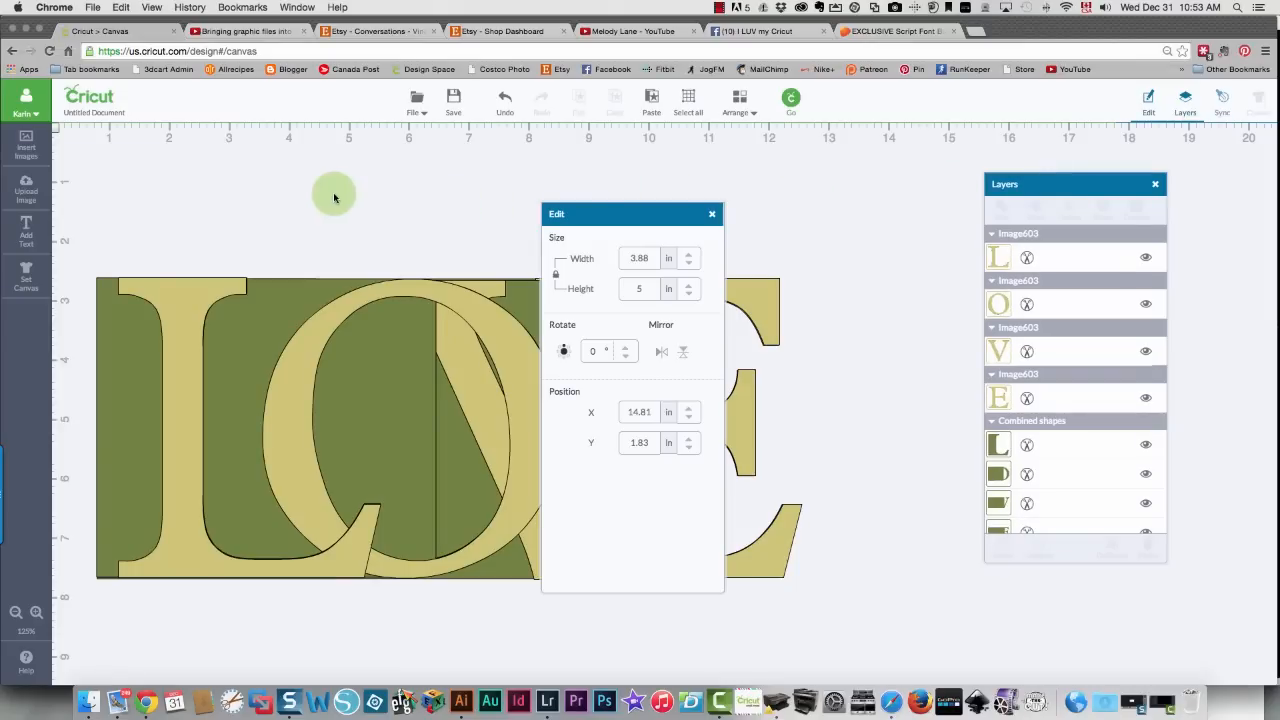
Search the image library for circle, limiting the results to My Images
{"action": "left_click", "coordinate": [26, 145]}
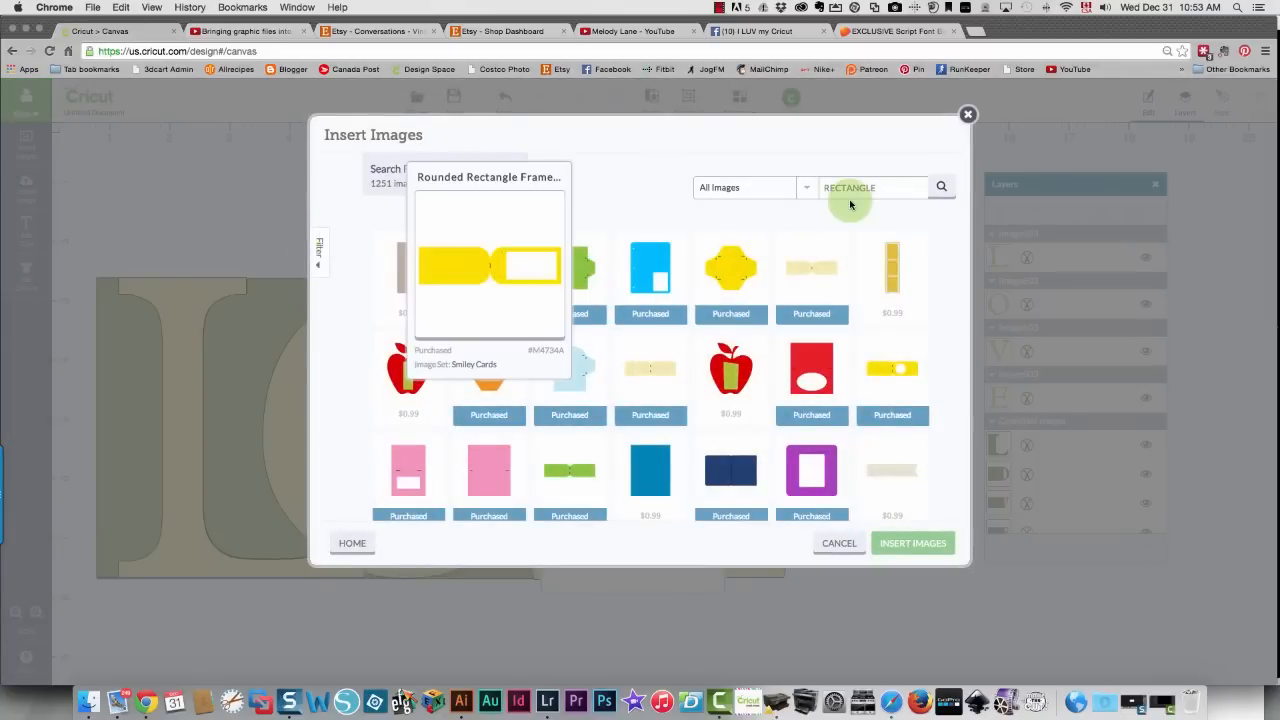
{"action": "double_click", "coordinate": [890, 191]}
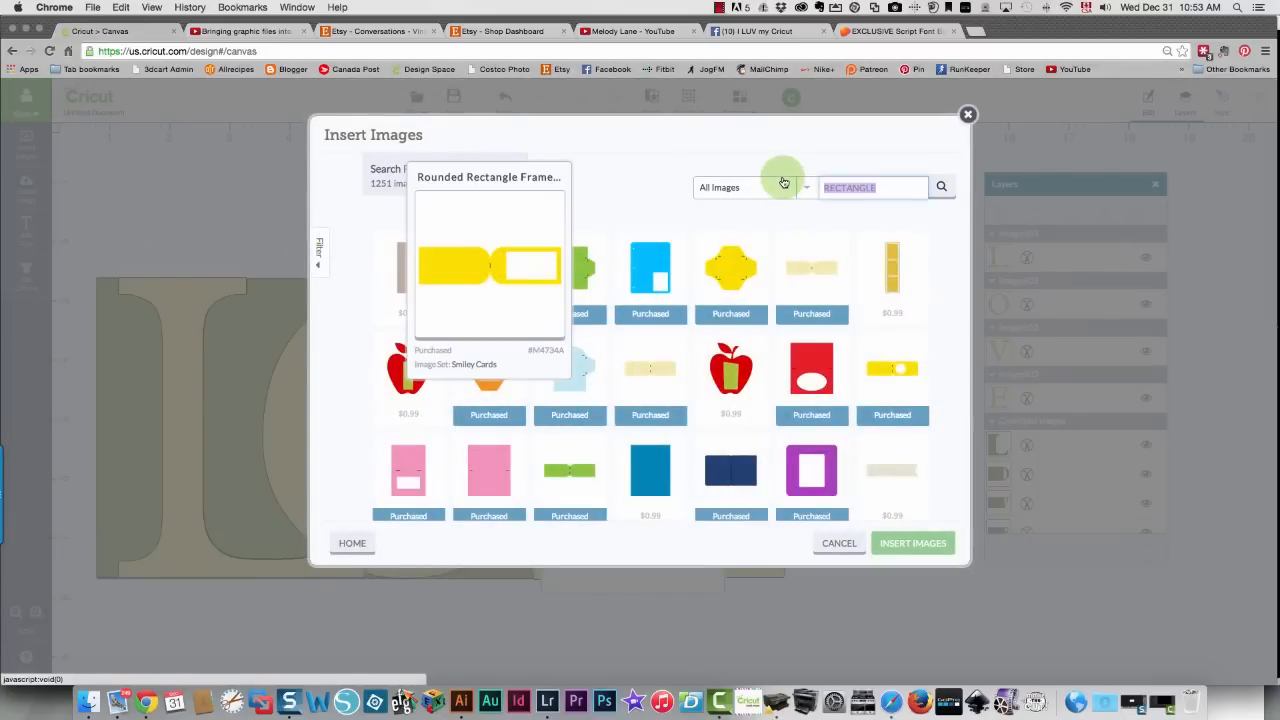
{"action": "type", "text": "circle"}
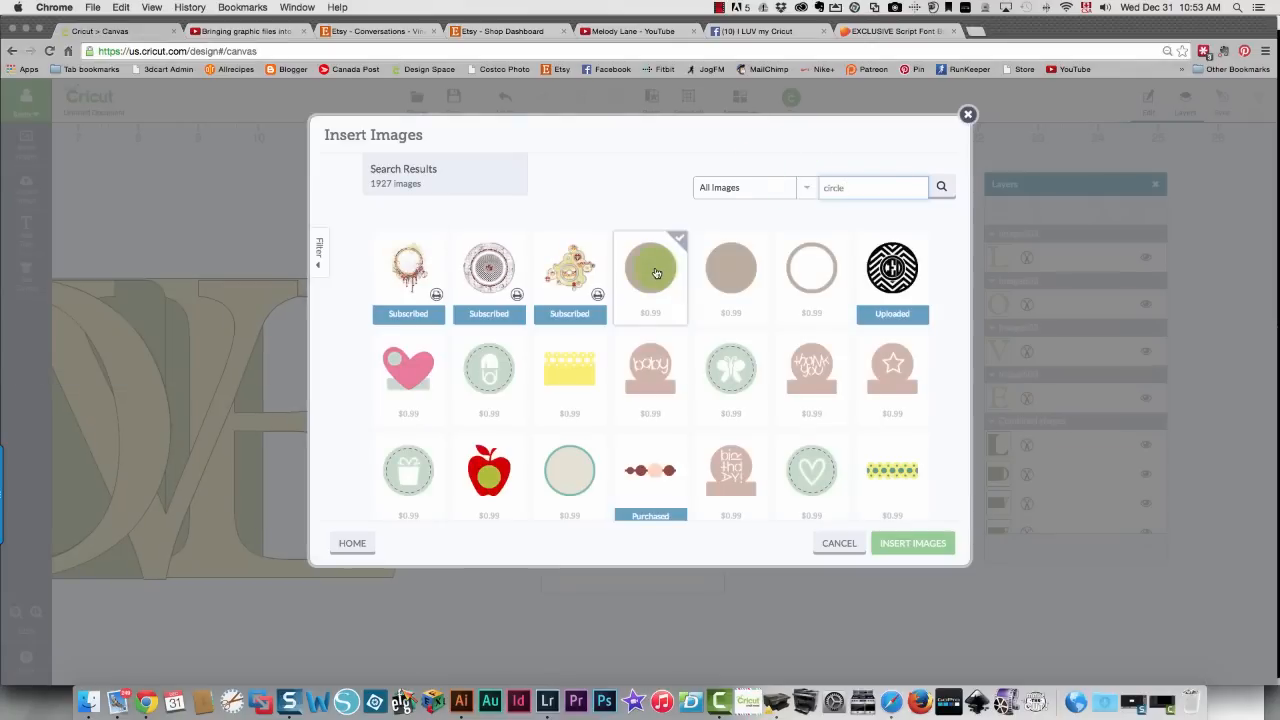
{"action": "left_click", "coordinate": [762, 189]}
{"action": "left_click", "coordinate": [733, 251]}
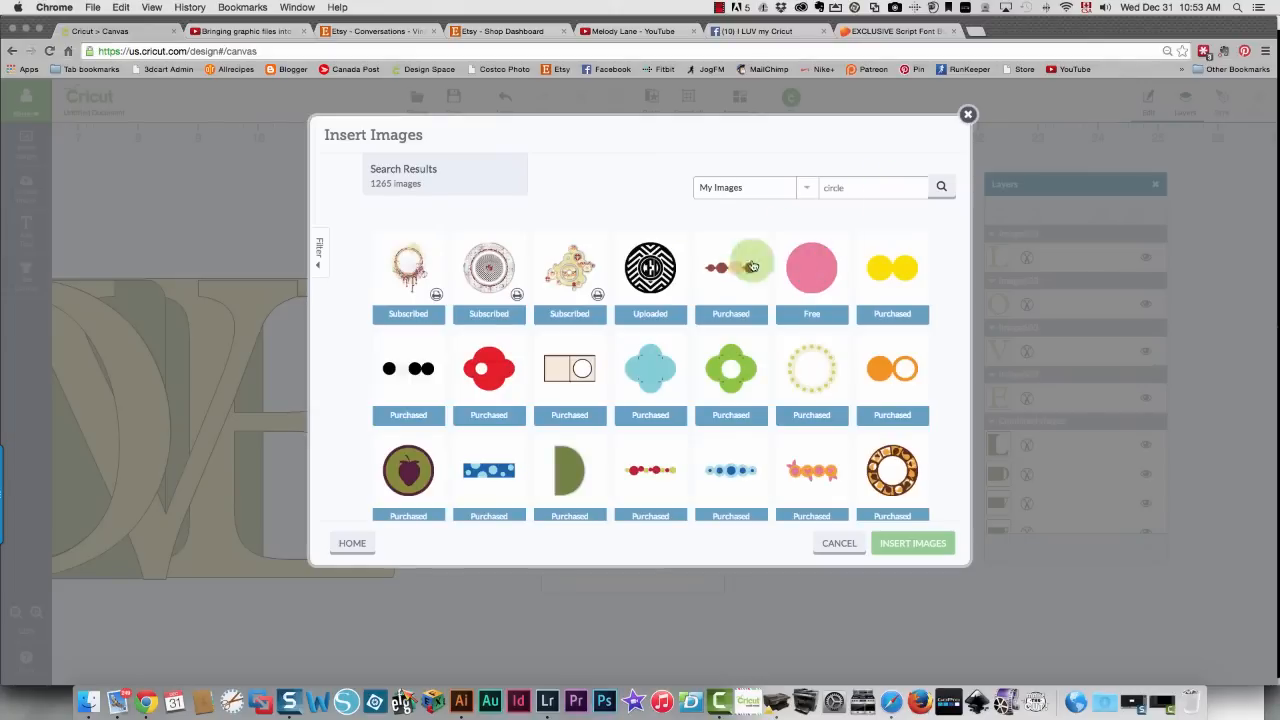
Insert the free plain pink circle onto the canvas and dismiss its size settings
{"action": "left_click", "coordinate": [810, 267]}
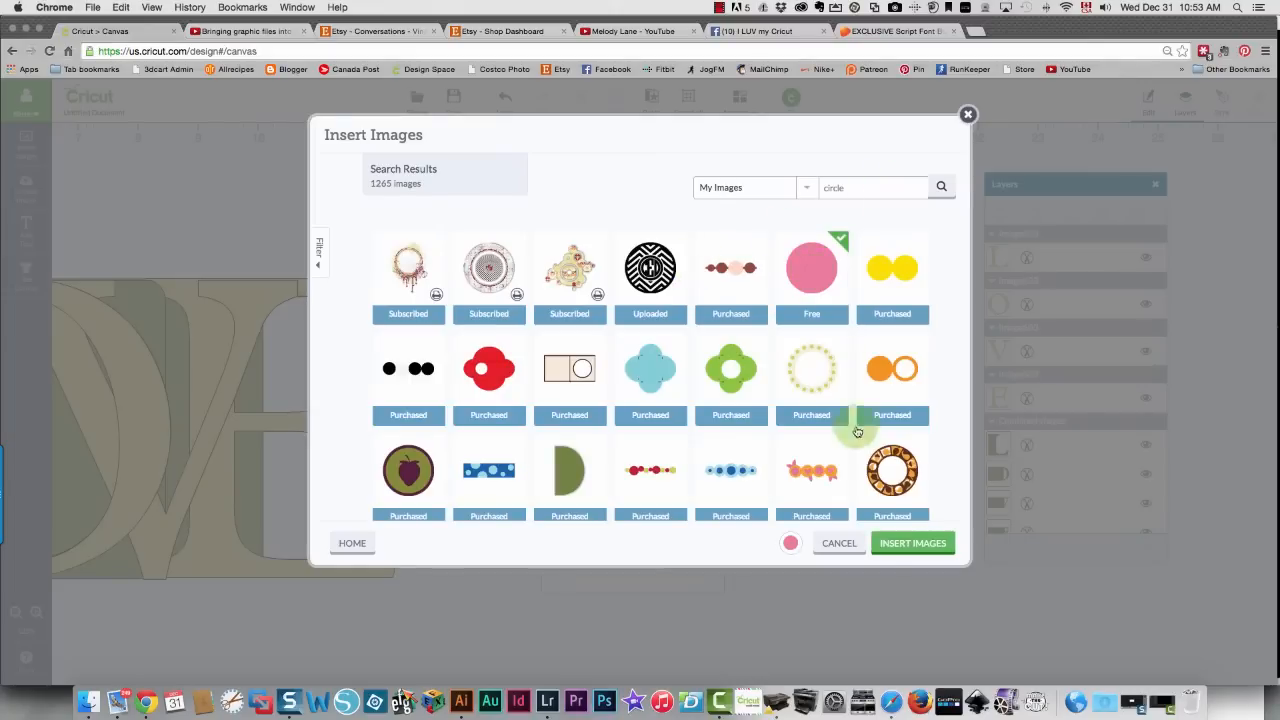
{"action": "left_click", "coordinate": [890, 551]}
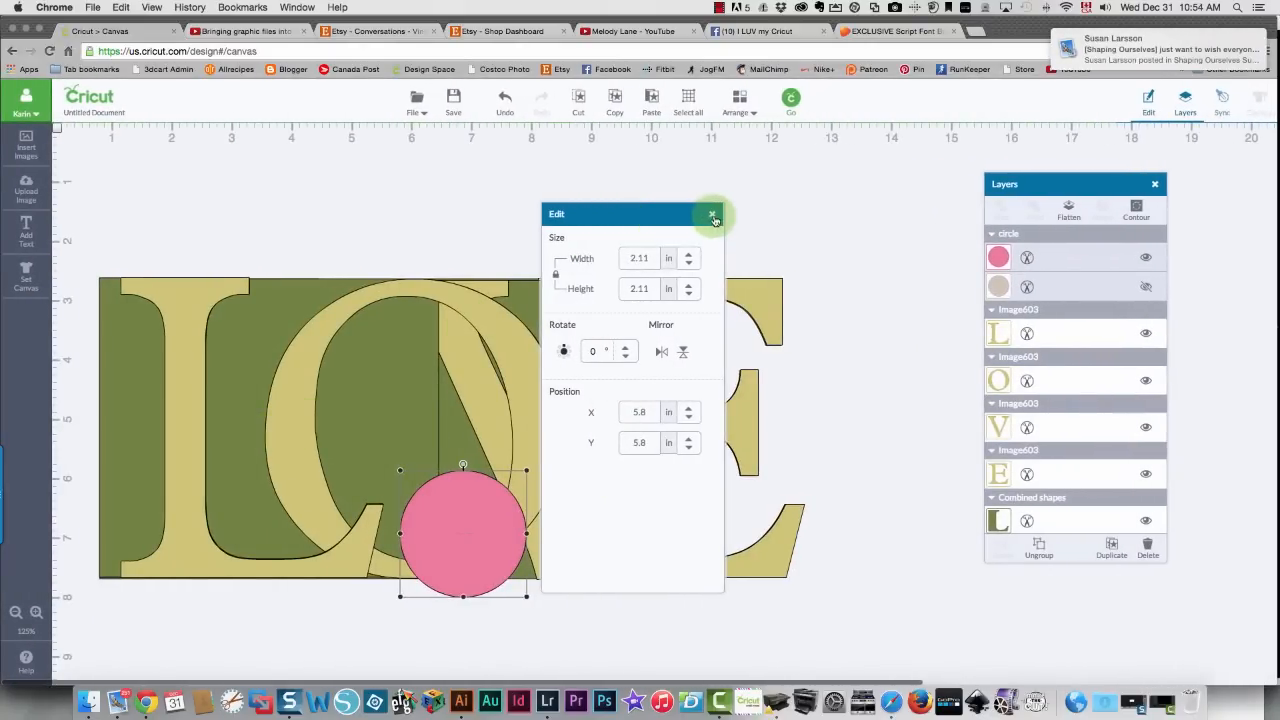
{"action": "left_click", "coordinate": [712, 217]}
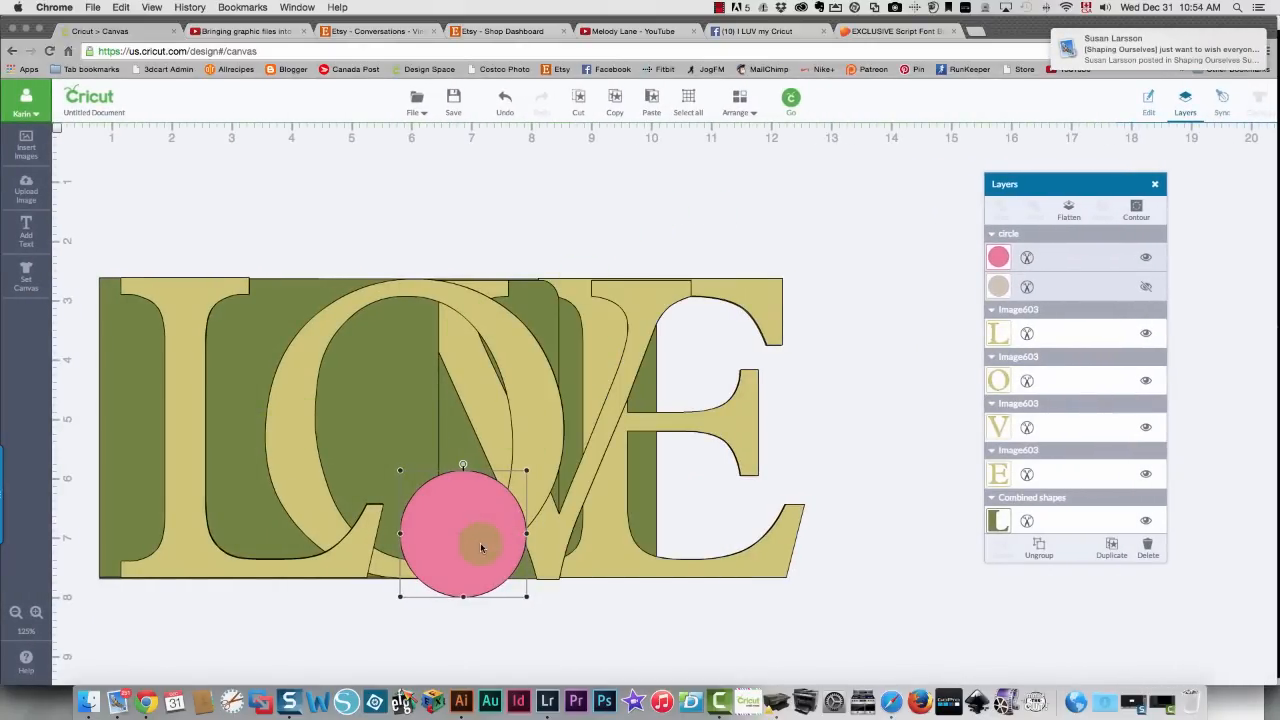
Shrink the pink circle to a small hole-sized dot and place it just below the L's upper-left serif
{"action": "left_click_drag", "start_coordinate": [491, 543], "coordinate": [193, 355]}
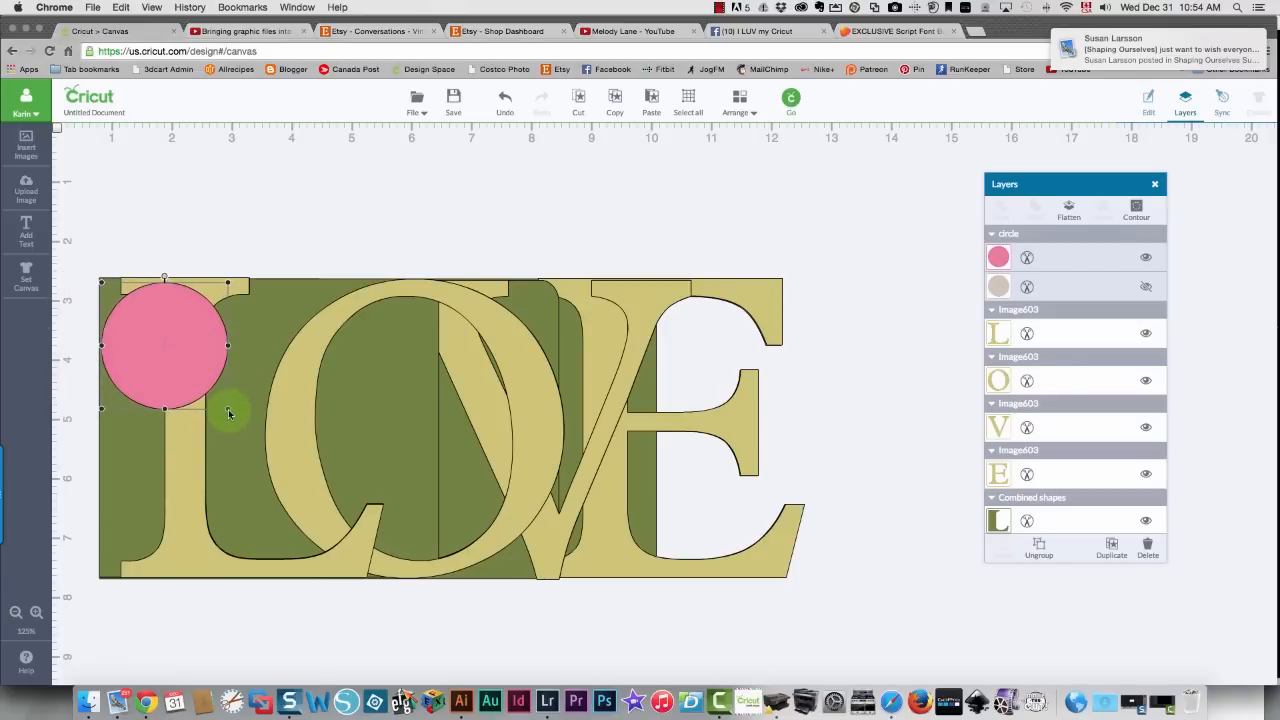
{"action": "left_click_drag", "start_coordinate": [228, 413], "coordinate": [120, 330]}
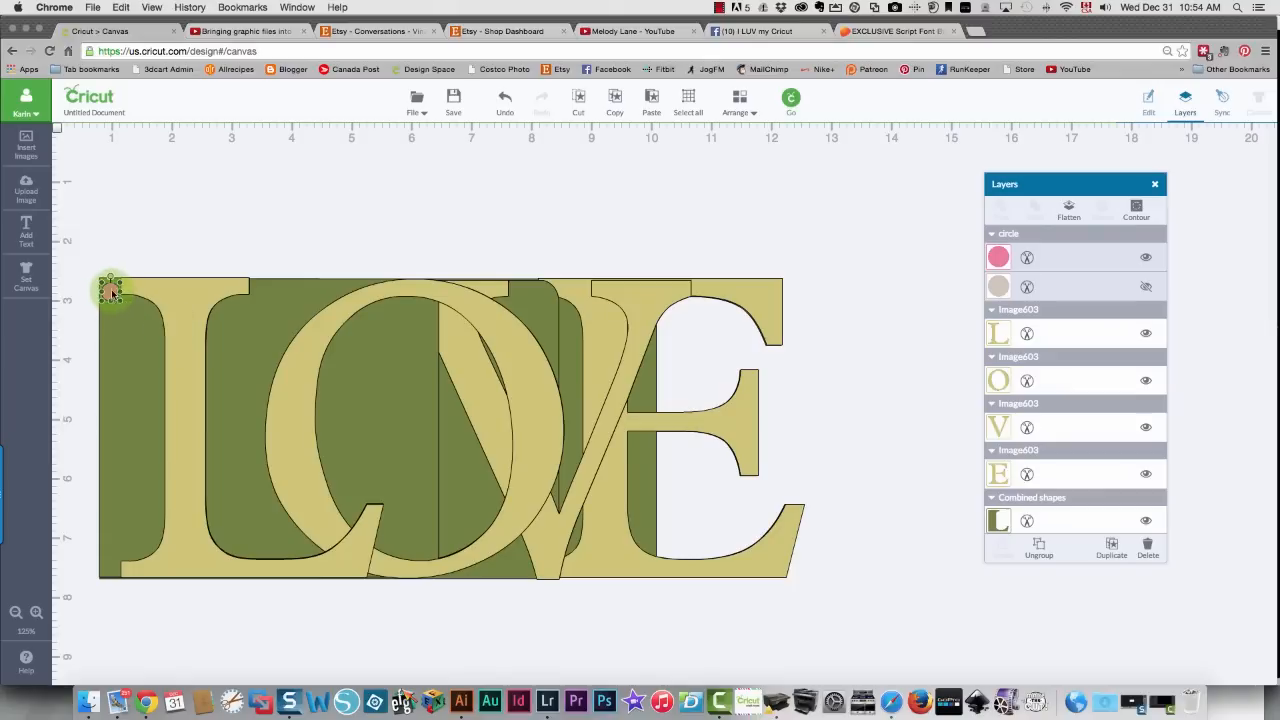
{"action": "left_click", "coordinate": [217, 217]}
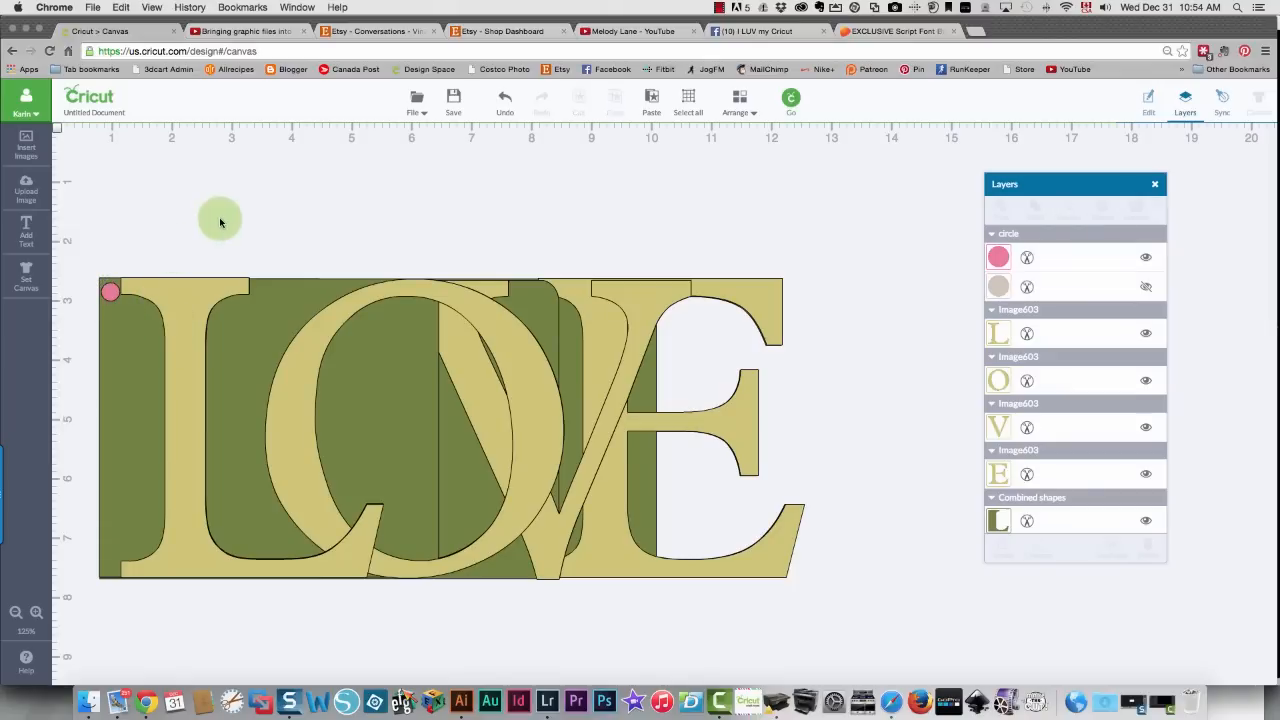
{"action": "left_click_drag", "start_coordinate": [112, 298], "coordinate": [121, 310]}
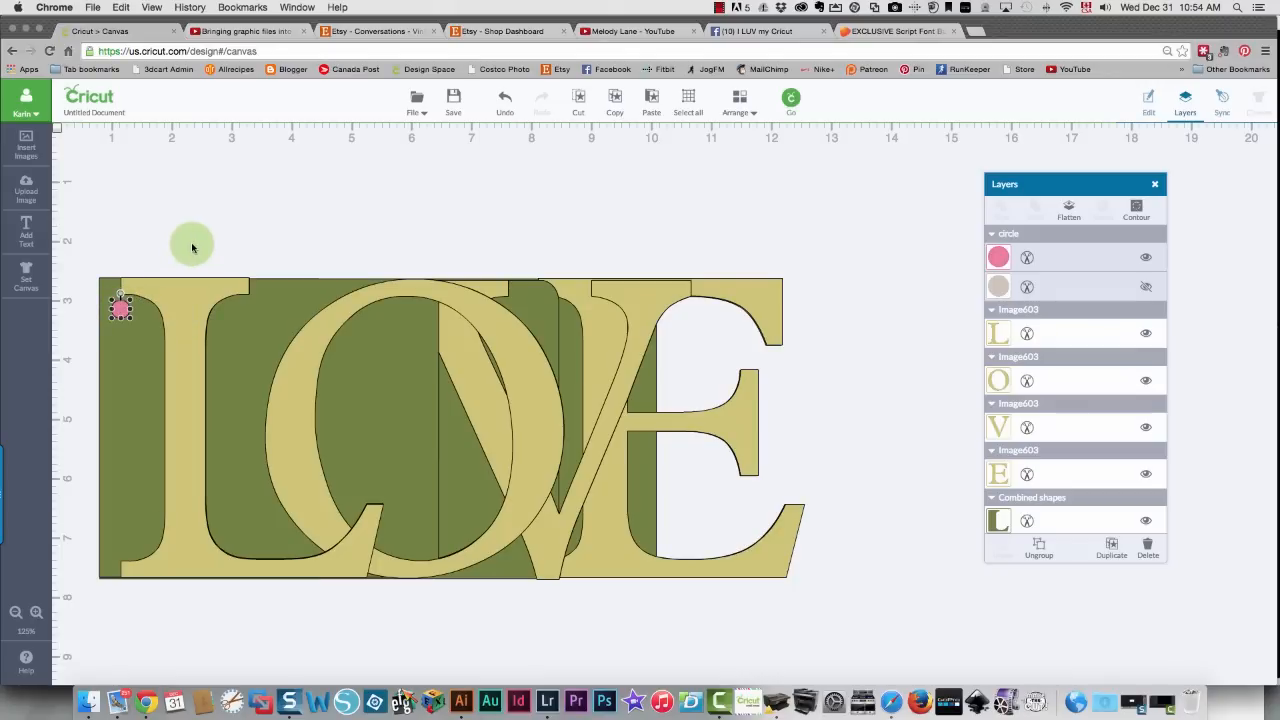
Paste two copies of the small pink circle and move one down to the L's lower-left corner
{"action": "key", "text": "super+v"}
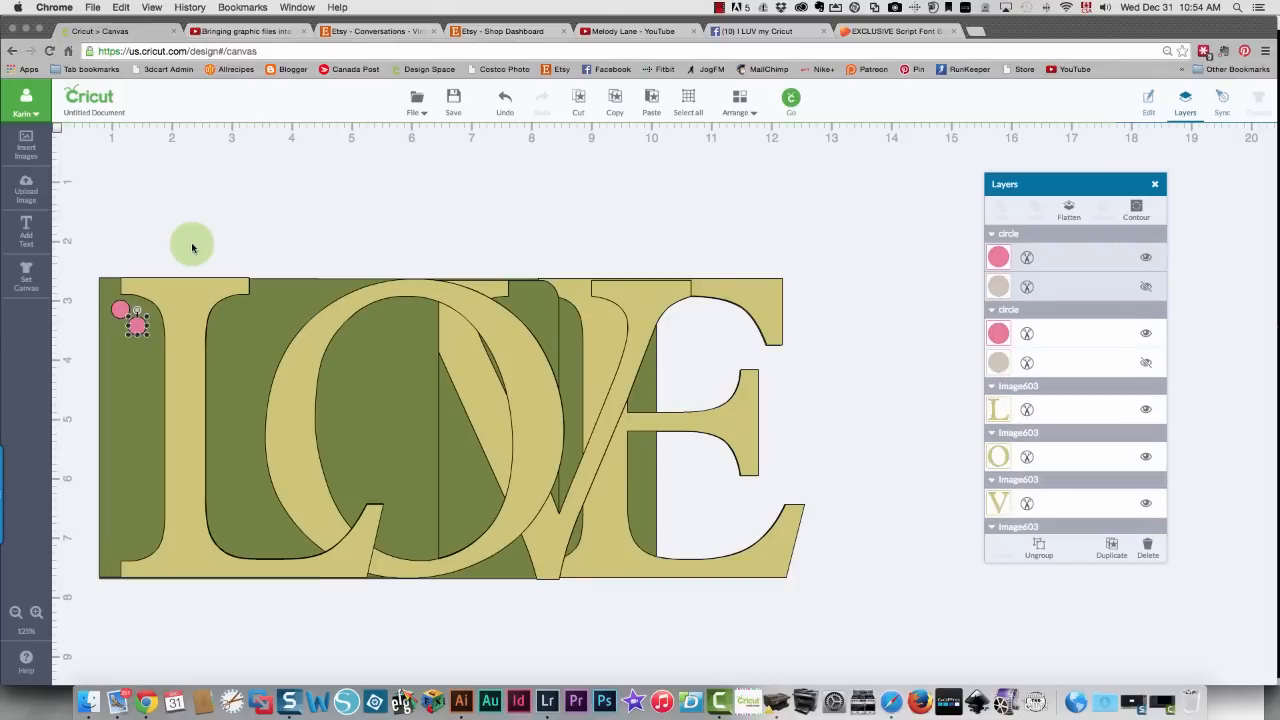
{"action": "key", "text": "super+v"}
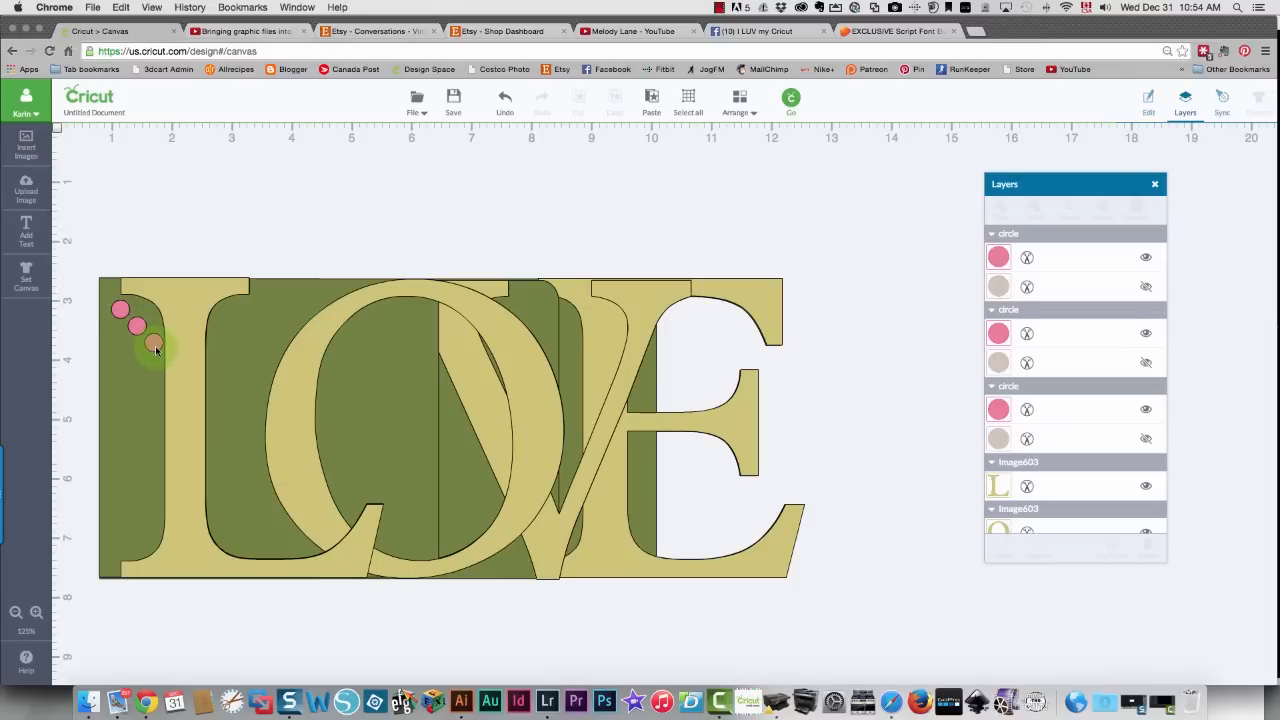
{"action": "left_click_drag", "start_coordinate": [138, 335], "coordinate": [120, 557]}
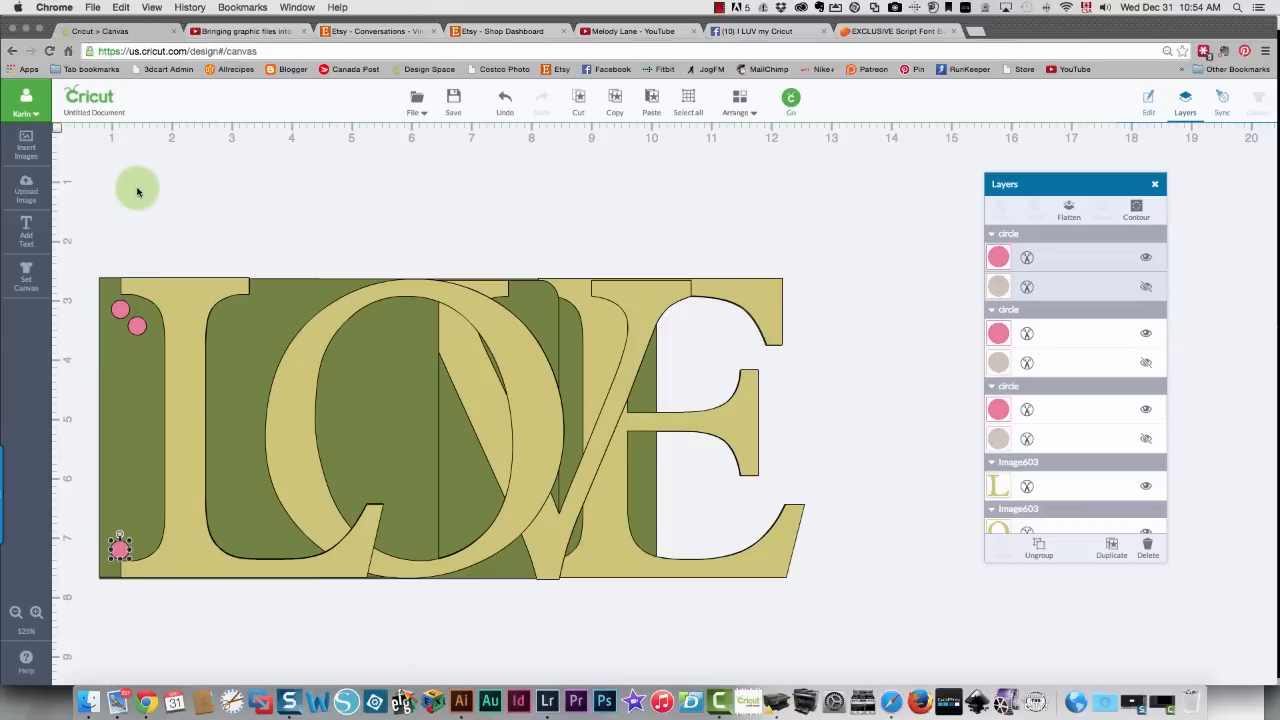
Search My Images for rectangle and insert the orange Rectangle Card onto the canvas
{"action": "left_click", "coordinate": [802, 94]}
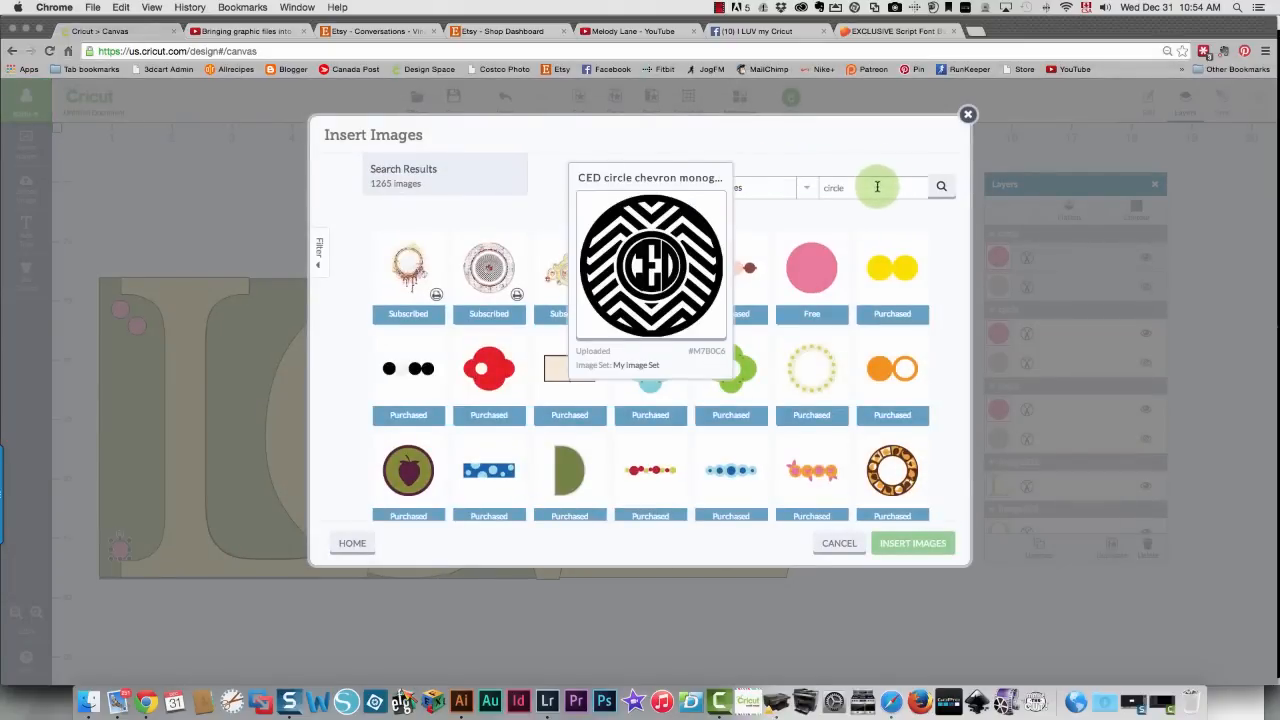
{"action": "left_click_drag", "start_coordinate": [877, 187], "coordinate": [808, 187]}
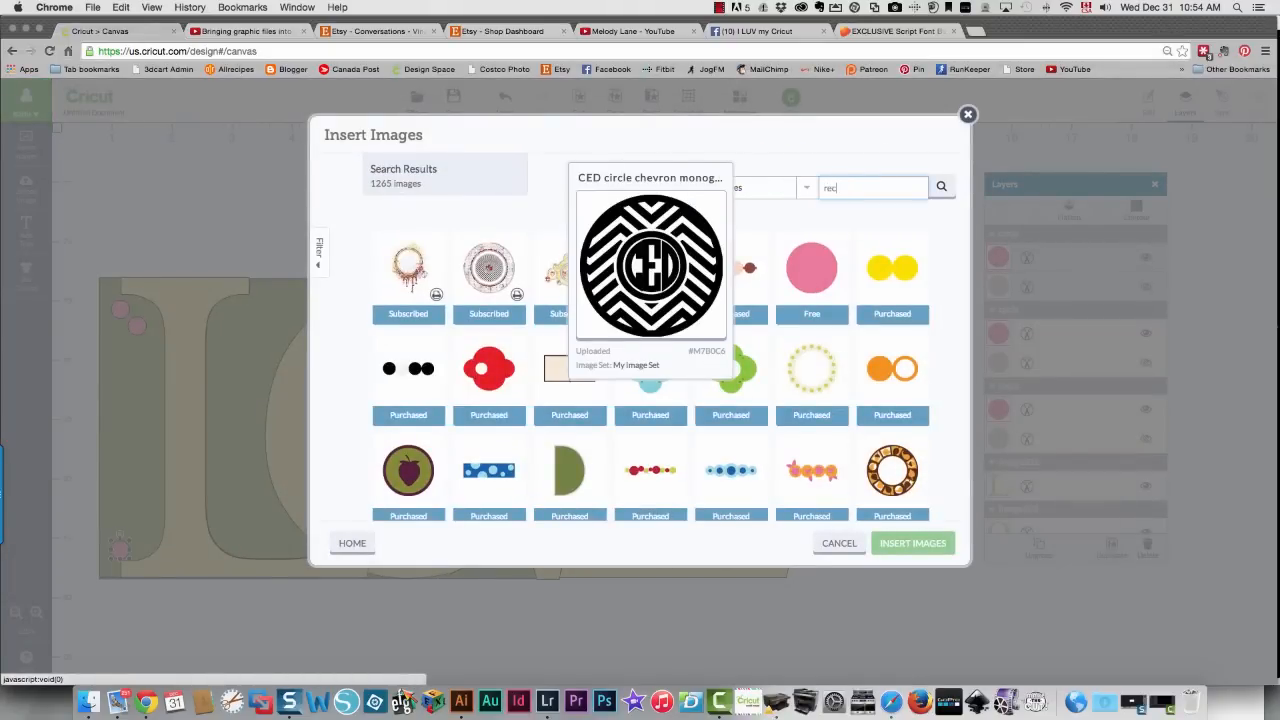
{"action": "type", "text": "rectangle"}
{"action": "key", "text": "Return"}
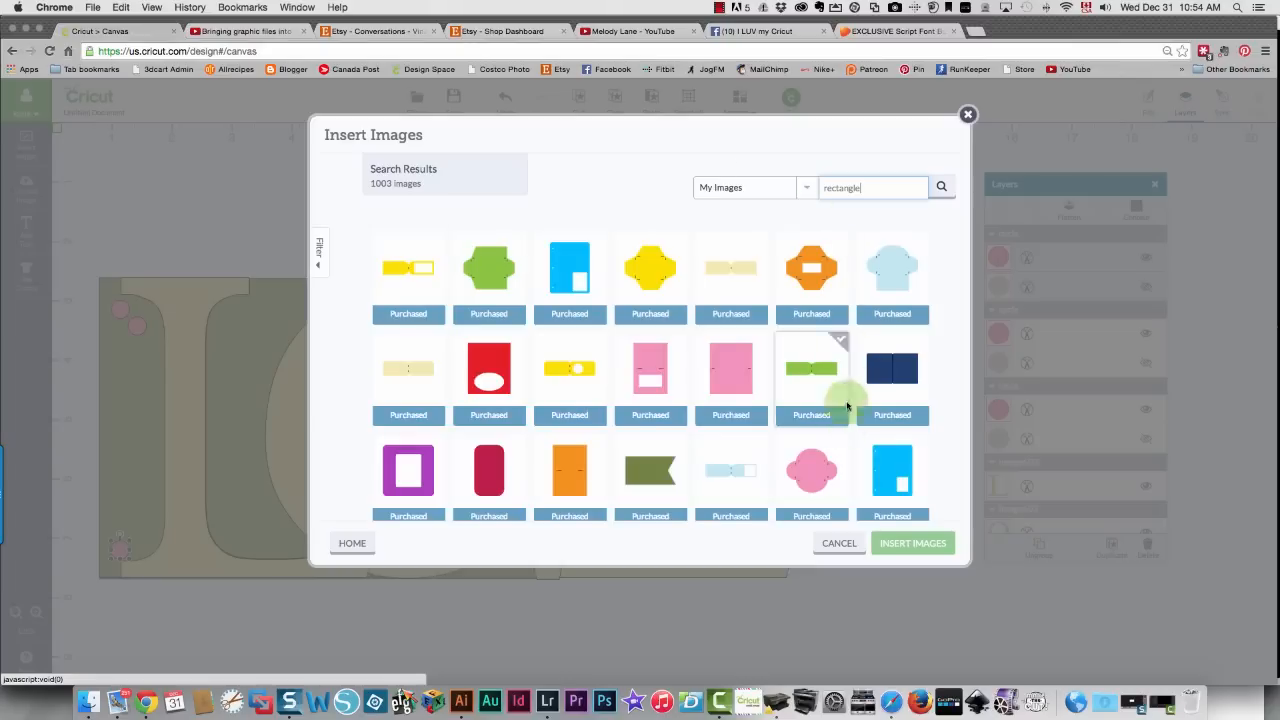
{"action": "mouse_move", "coordinate": [737, 427]}
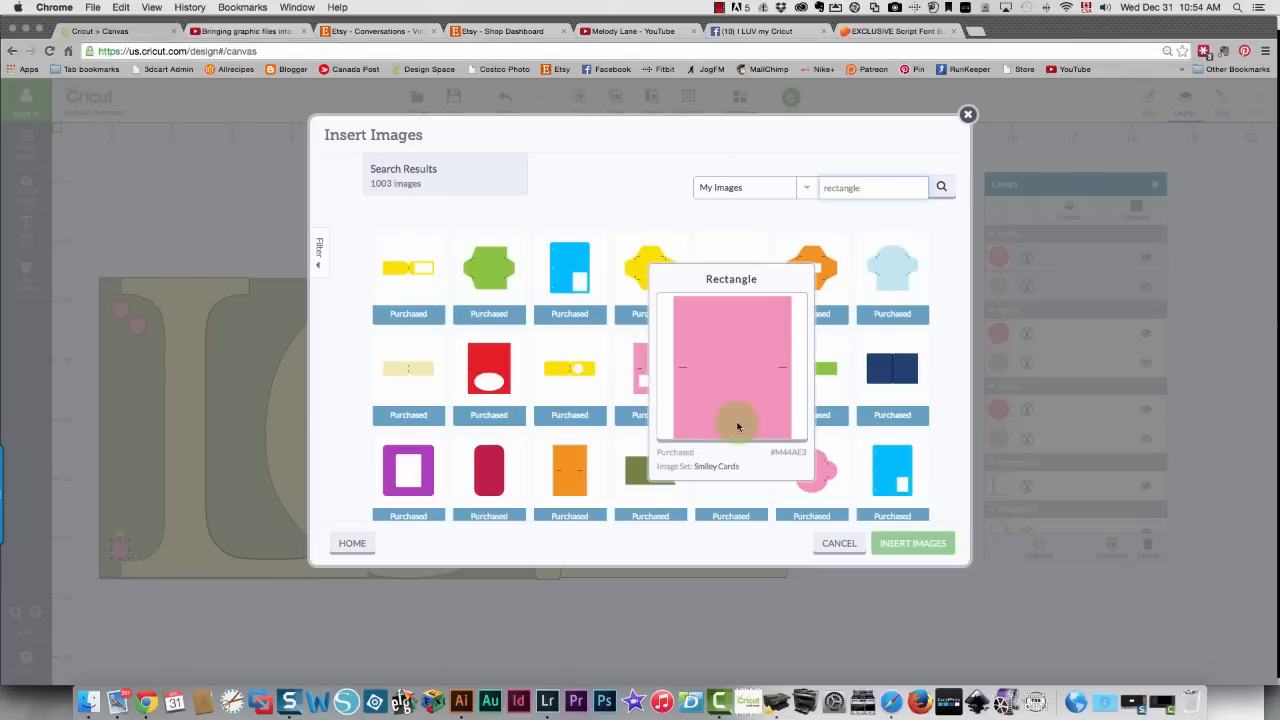
{"action": "left_click", "coordinate": [574, 494]}
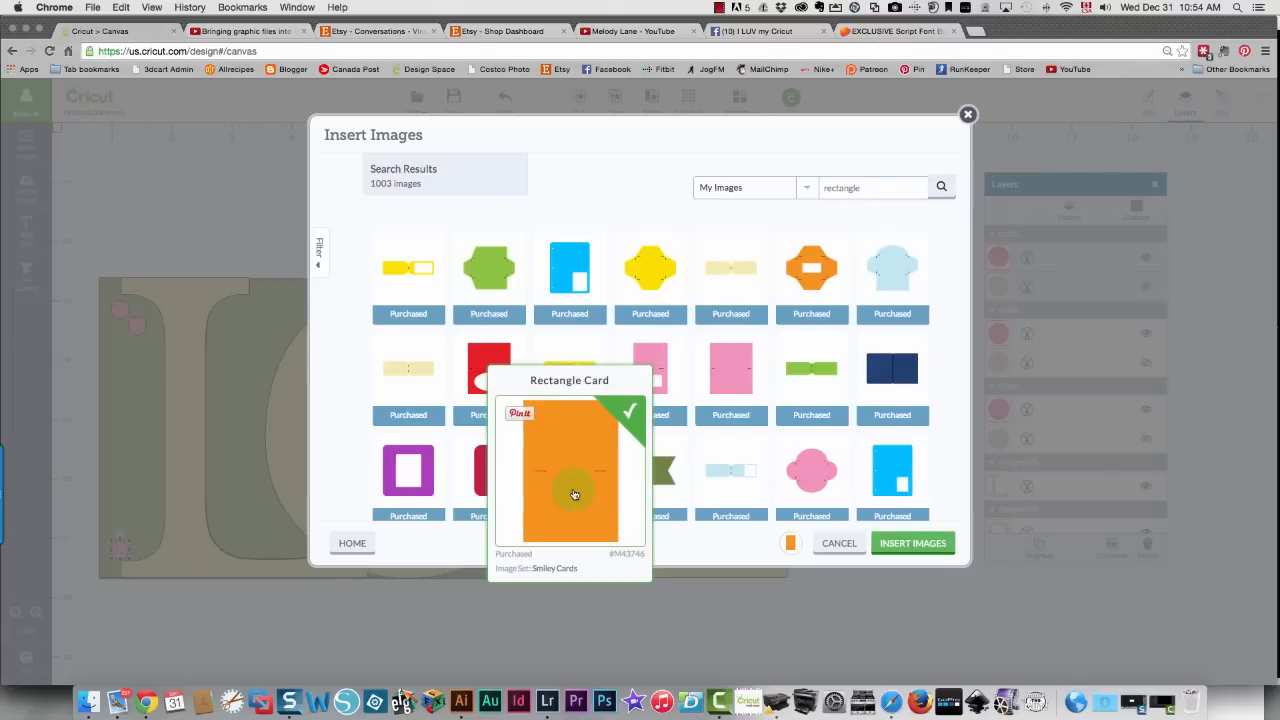
{"action": "left_click", "coordinate": [903, 545]}
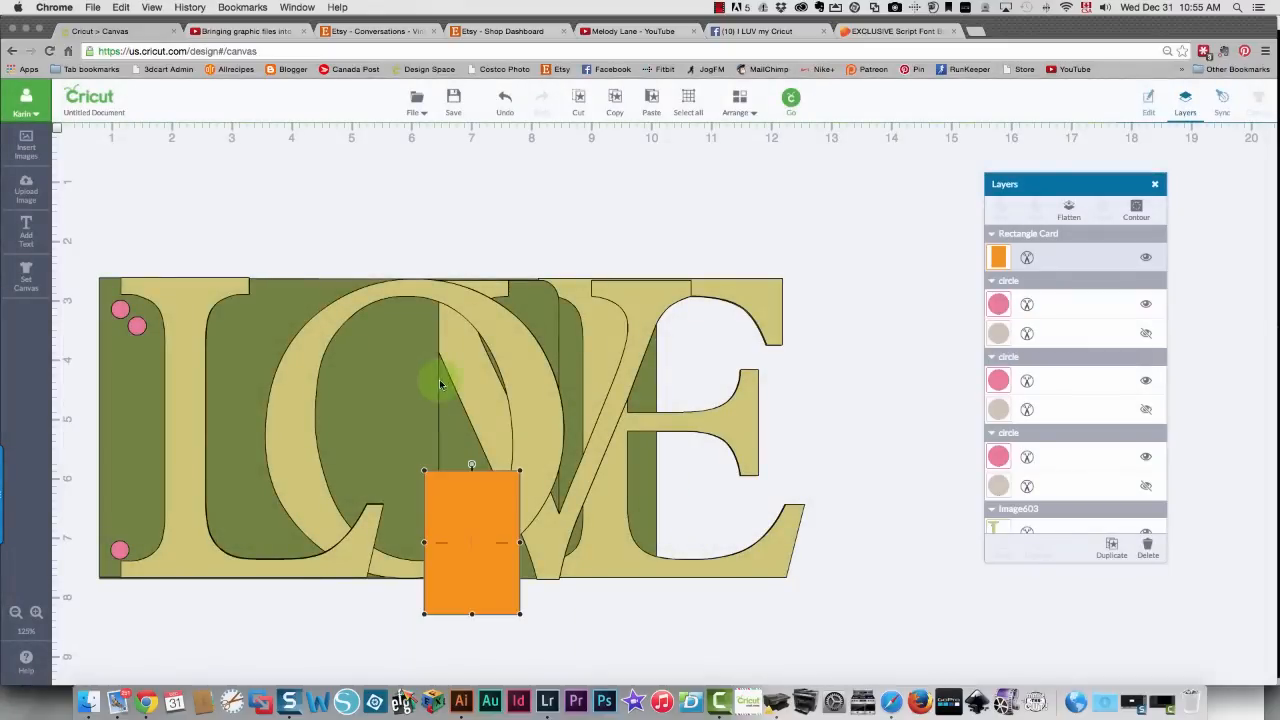
Stretch the orange rectangle into a tall, narrow strip and place it vertically along the L's left edge as a guide
{"action": "left_click_drag", "start_coordinate": [489, 592], "coordinate": [880, 568]}
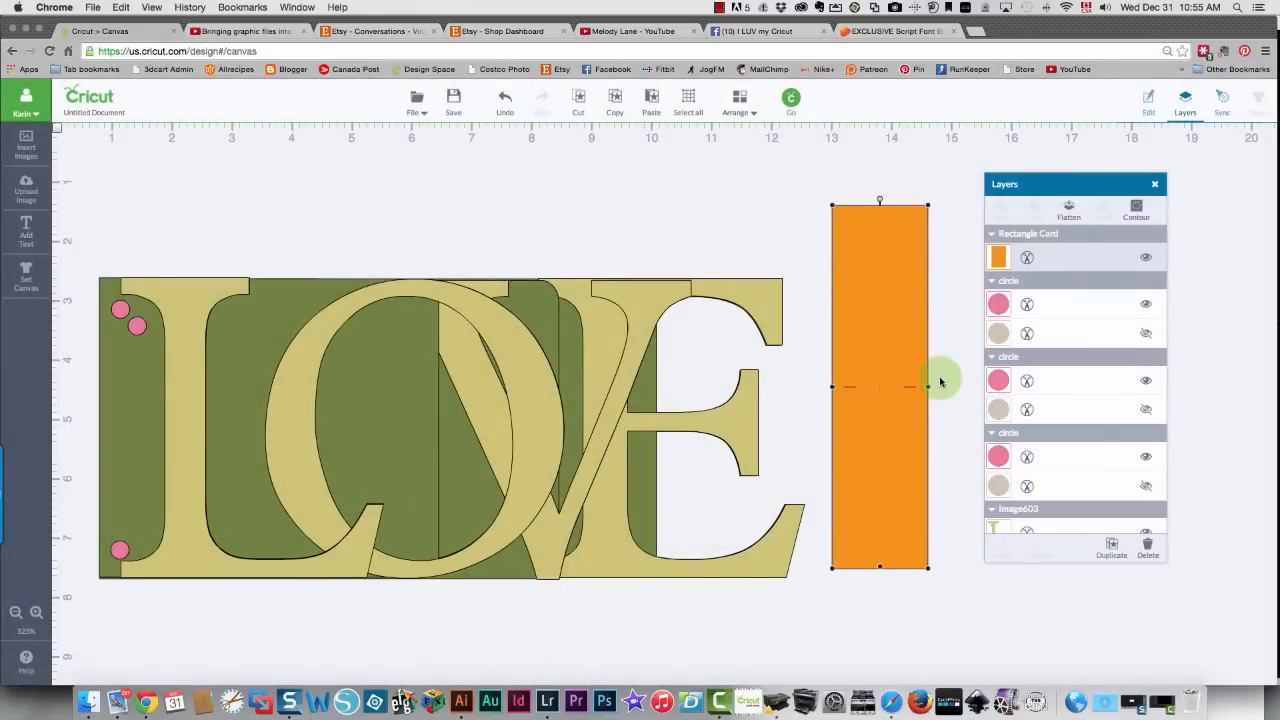
{"action": "left_click_drag", "start_coordinate": [929, 388], "coordinate": [843, 390]}
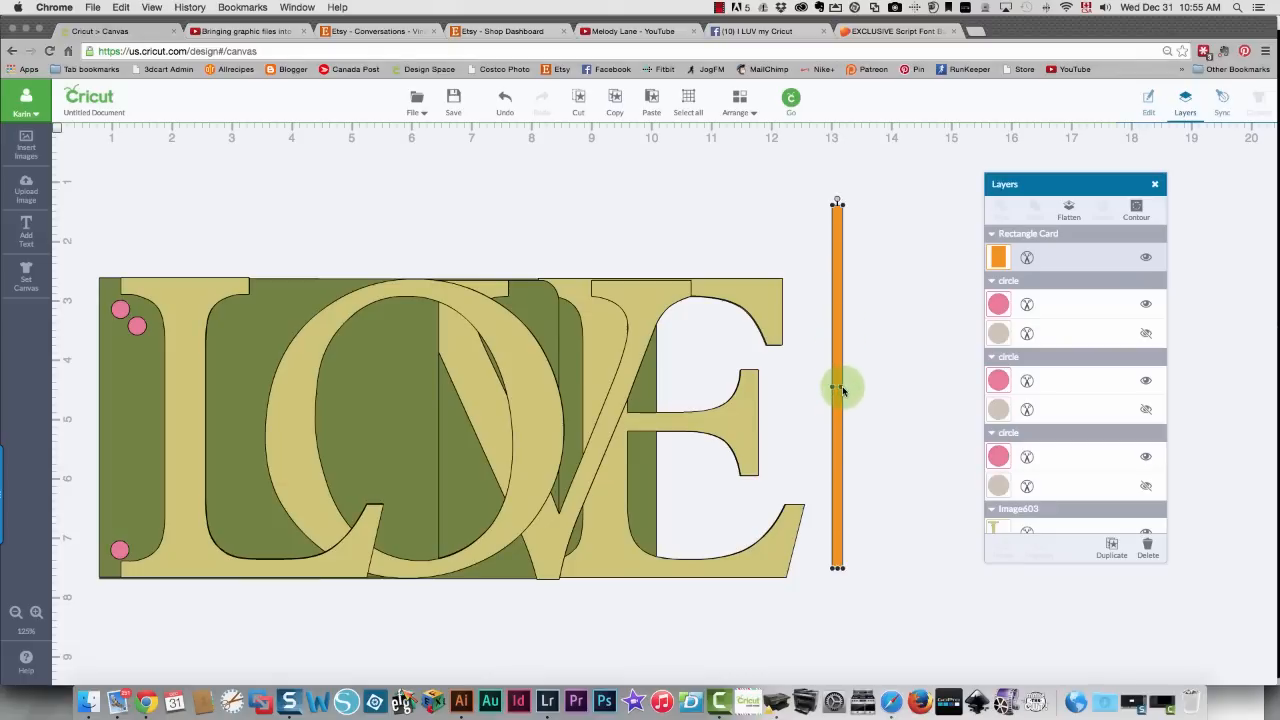
{"action": "left_click_drag", "start_coordinate": [837, 337], "coordinate": [104, 391]}
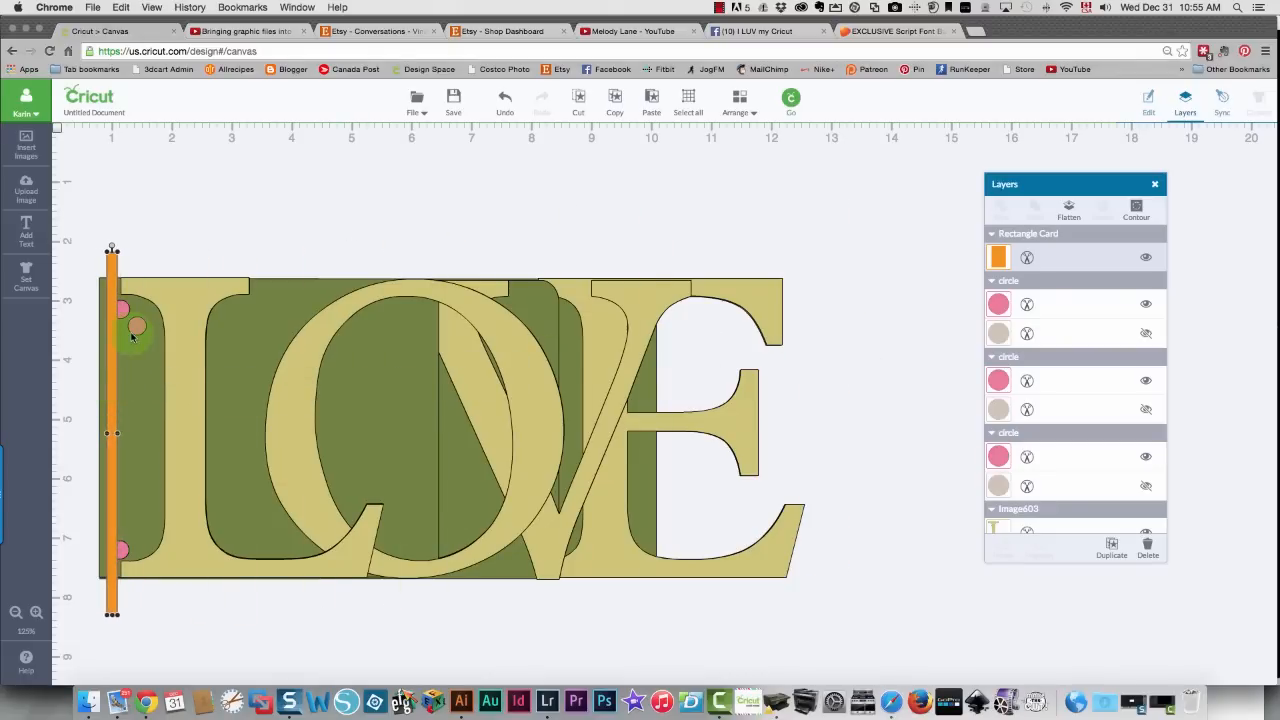
Move the spare circle to mid-height beside the orange strip and shift the top and bottom circles sideways into line with it
{"action": "left_click_drag", "start_coordinate": [133, 321], "coordinate": [127, 431]}
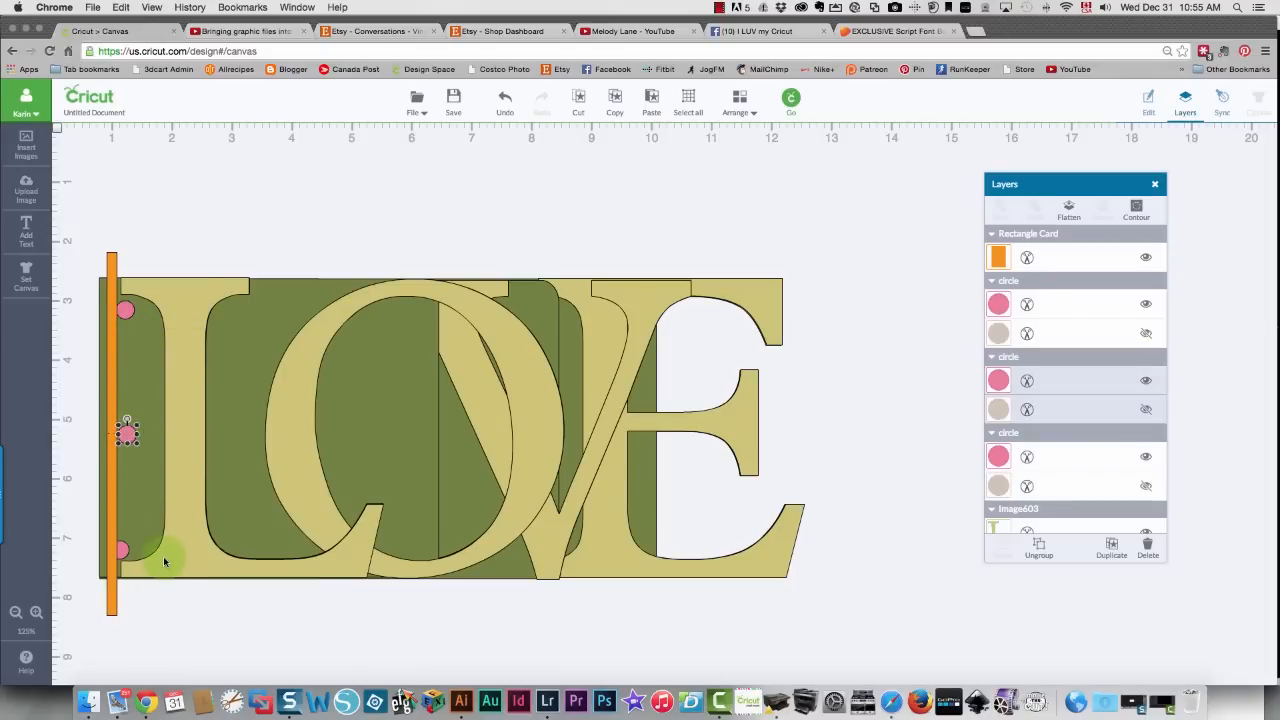
{"action": "left_click_drag", "start_coordinate": [125, 553], "coordinate": [133, 552]}
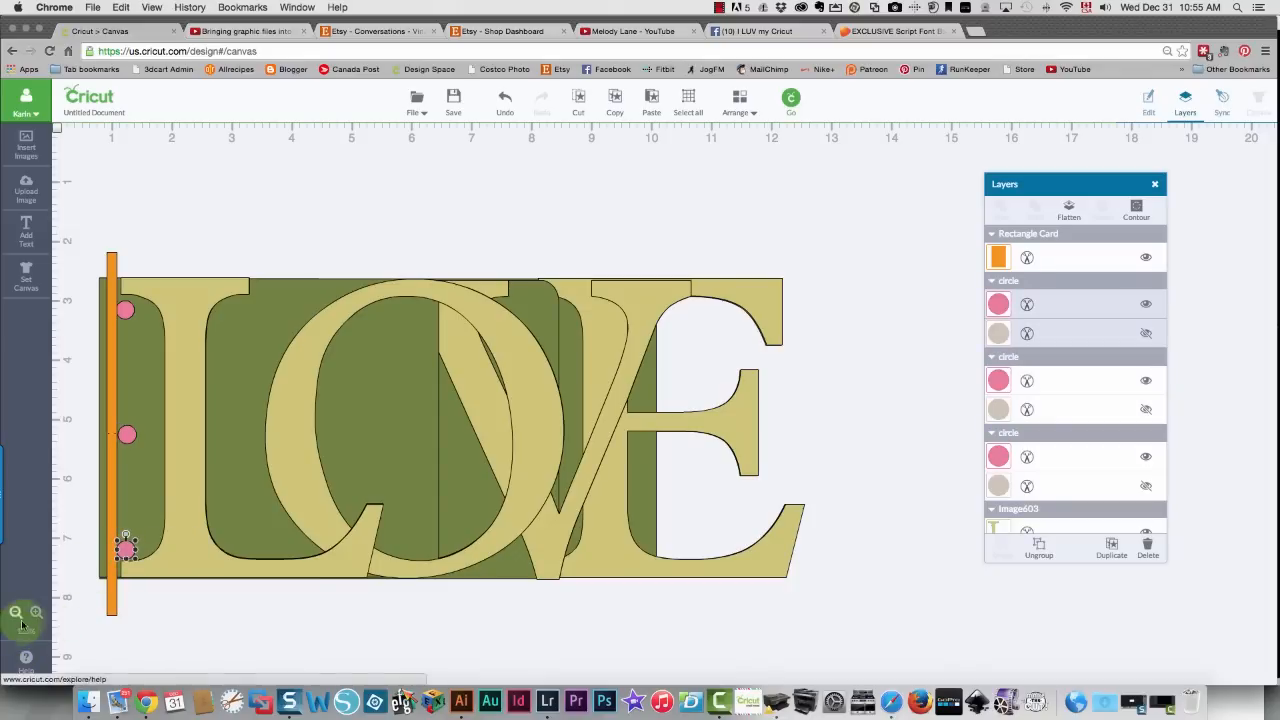
{"action": "left_click", "coordinate": [36, 612]}
{"action": "left_click", "coordinate": [36, 613]}
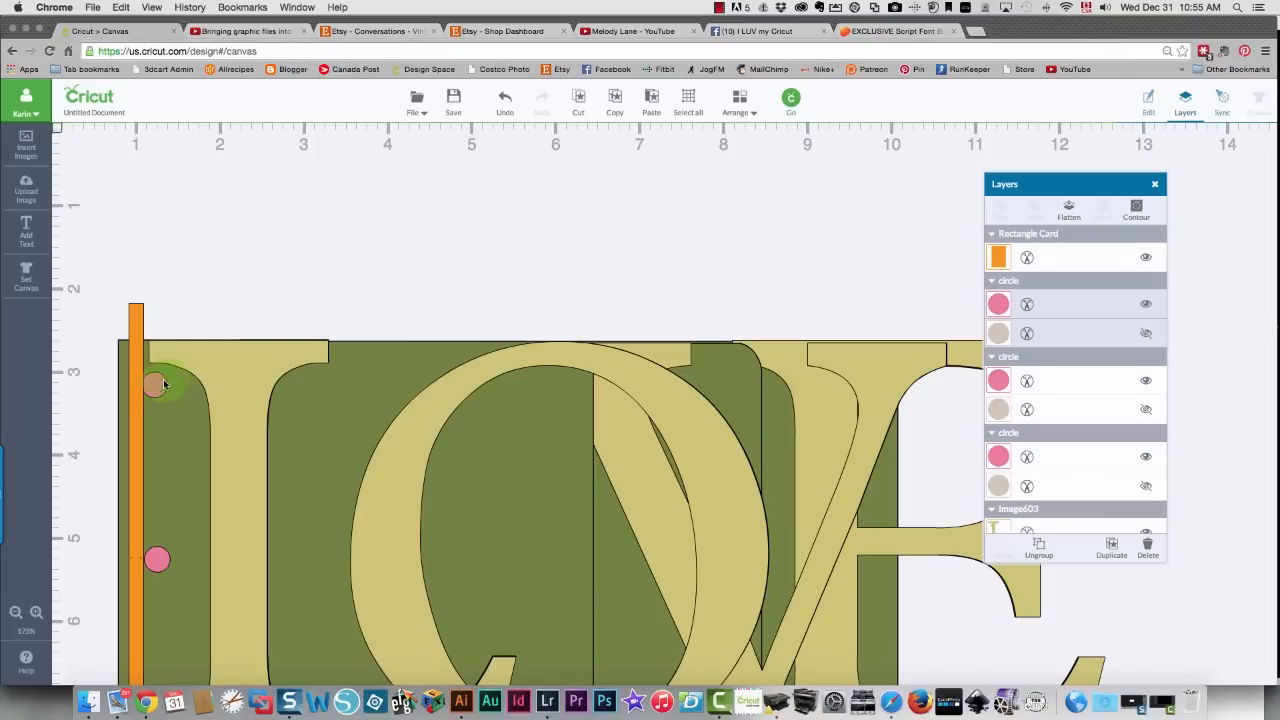
{"action": "left_click_drag", "start_coordinate": [157, 383], "coordinate": [158, 388]}
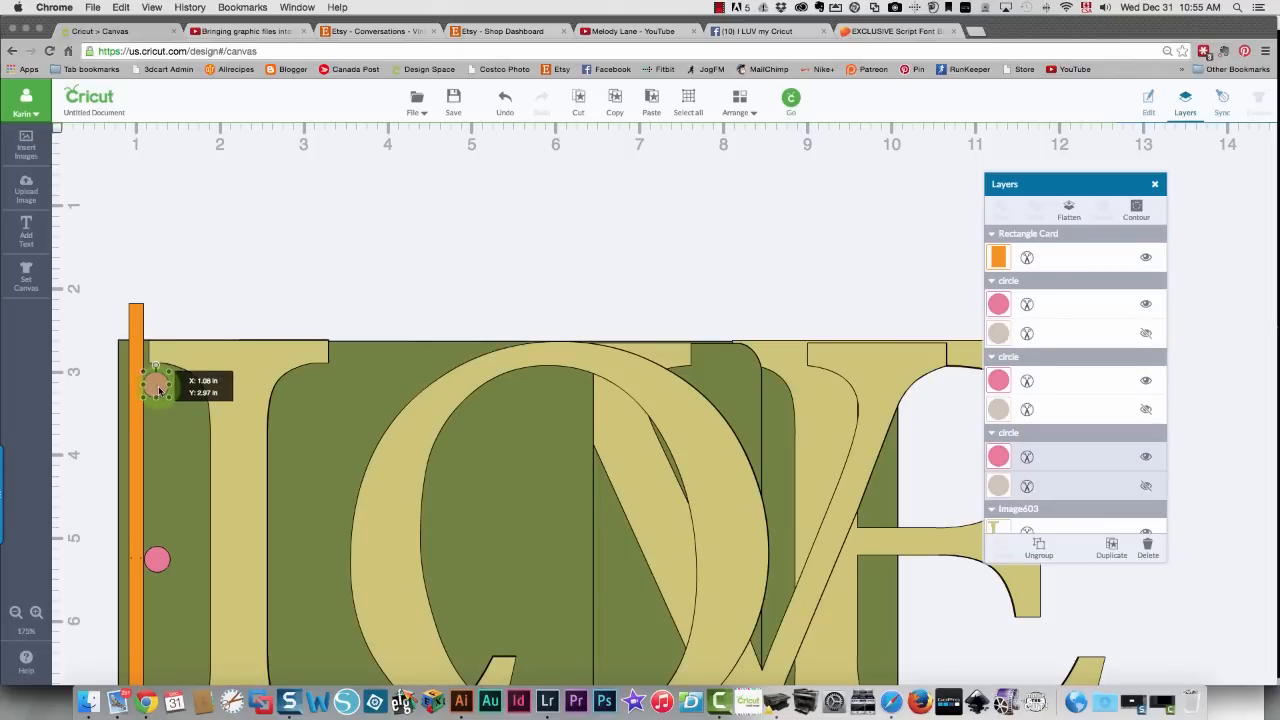
{"action": "left_click", "coordinate": [229, 257]}
{"action": "left_click", "coordinate": [160, 381]}
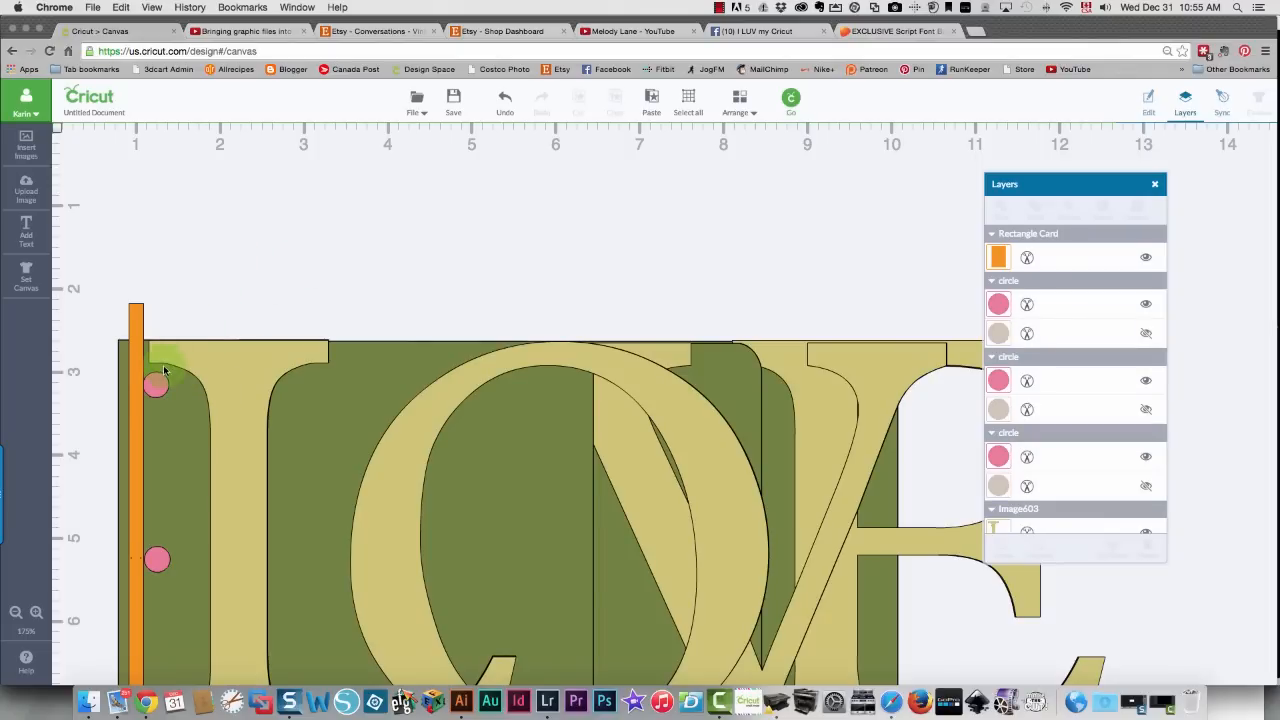
{"action": "left_click", "coordinate": [163, 383]}
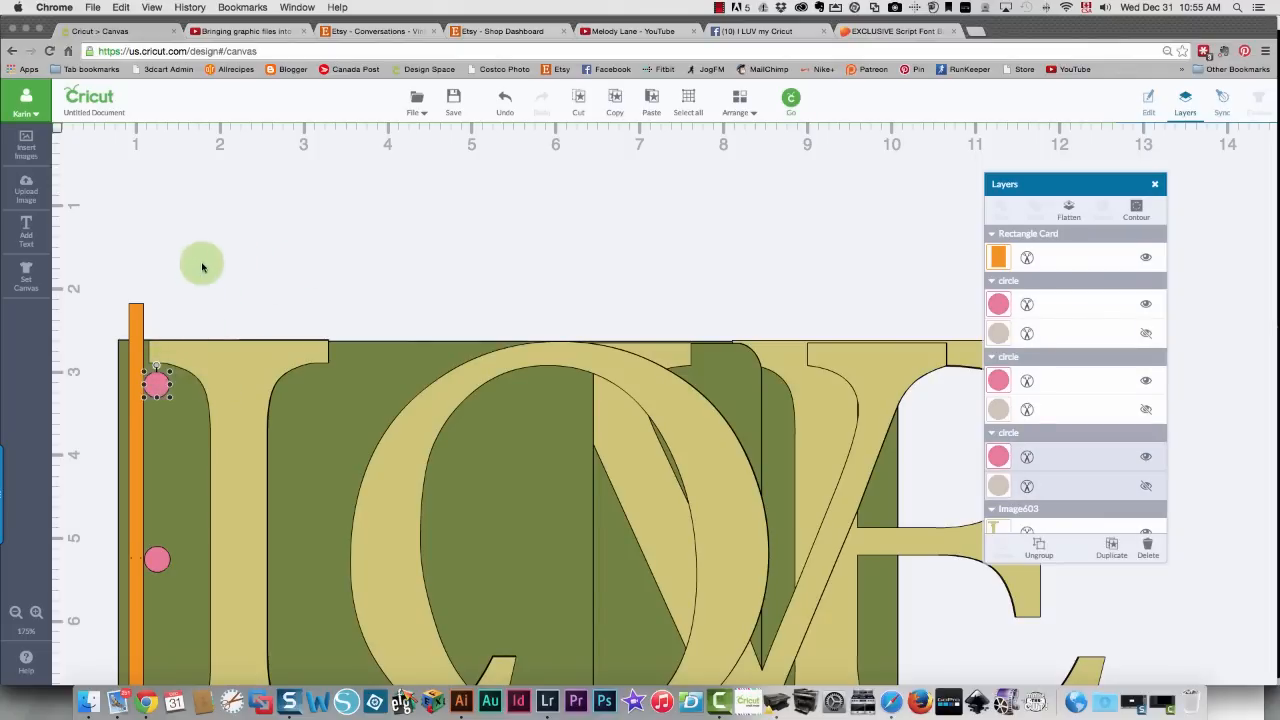
Fine-tune the bottom circle's alignment with the two circles above it and delete the orange guide strip
{"action": "scroll", "coordinate": [203, 262], "scroll_direction": "down", "scroll_amount": 2}
{"action": "scroll", "coordinate": [203, 262], "scroll_direction": "down", "scroll_amount": 3}
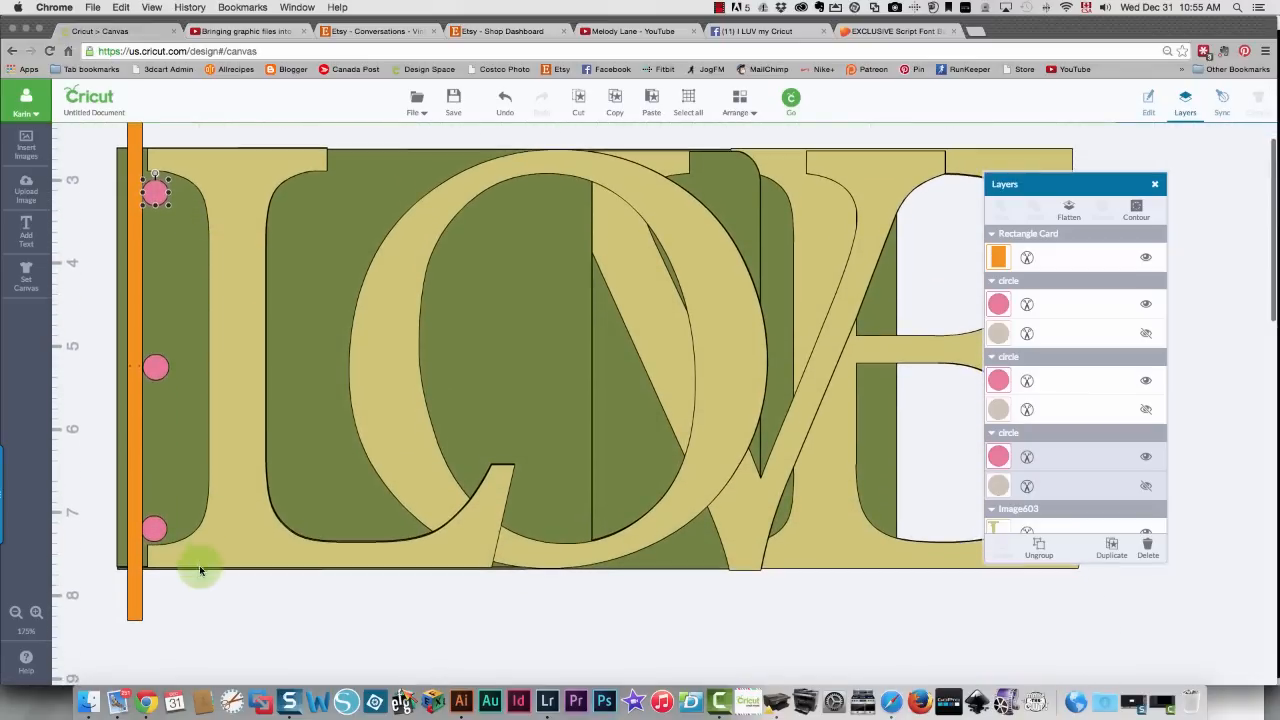
{"action": "left_click", "coordinate": [156, 532]}
{"action": "left_click_drag", "start_coordinate": [157, 535], "coordinate": [158, 536]}
{"action": "left_click", "coordinate": [177, 608]}
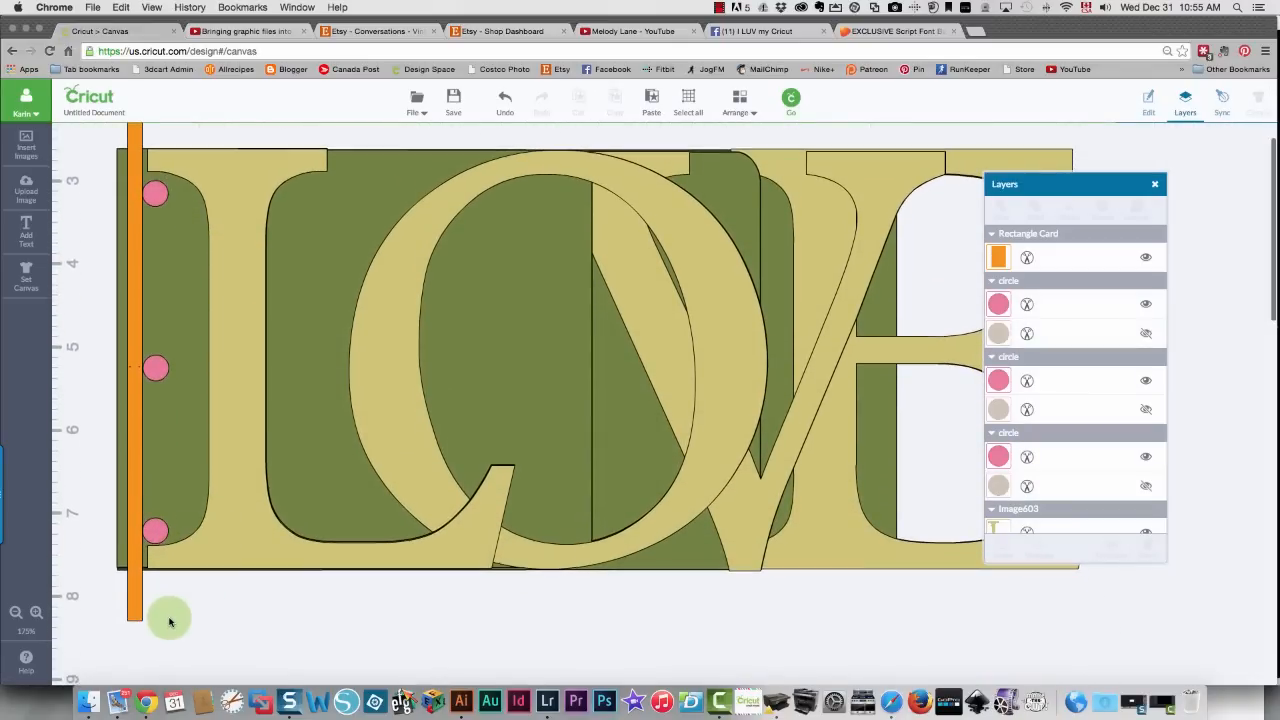
{"action": "left_click", "coordinate": [133, 615]}
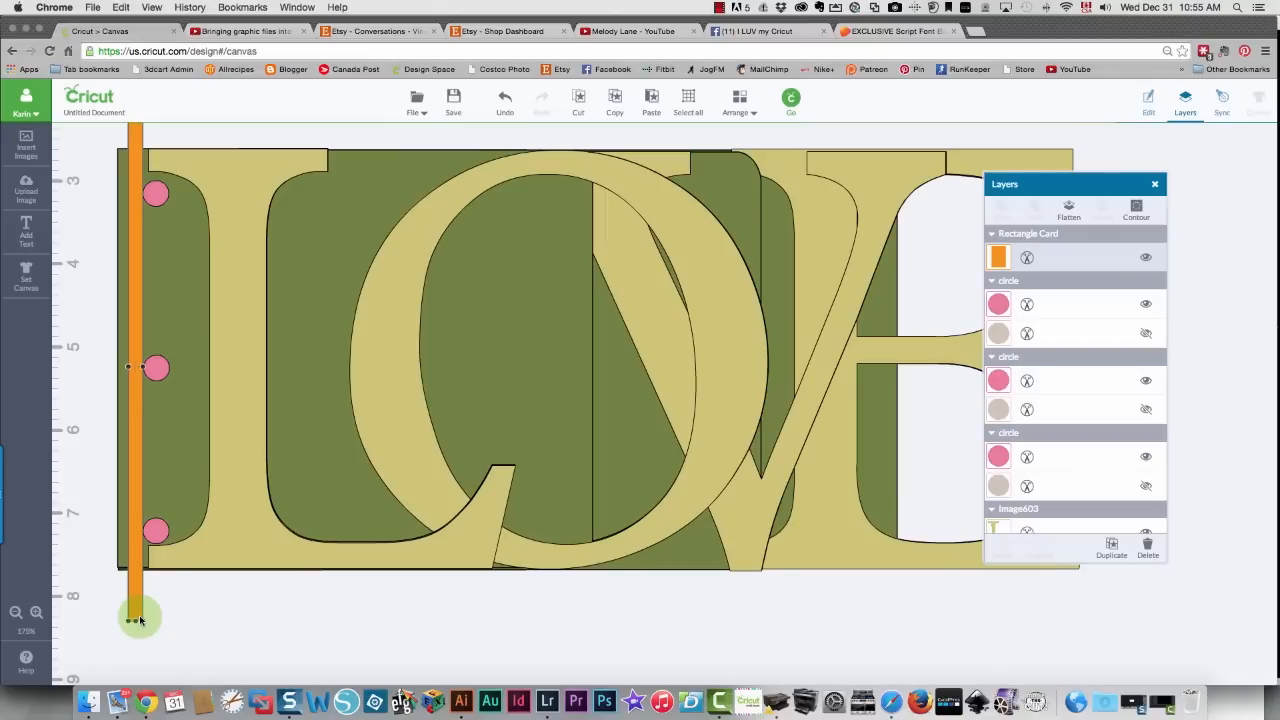
{"action": "key", "text": "Delete"}
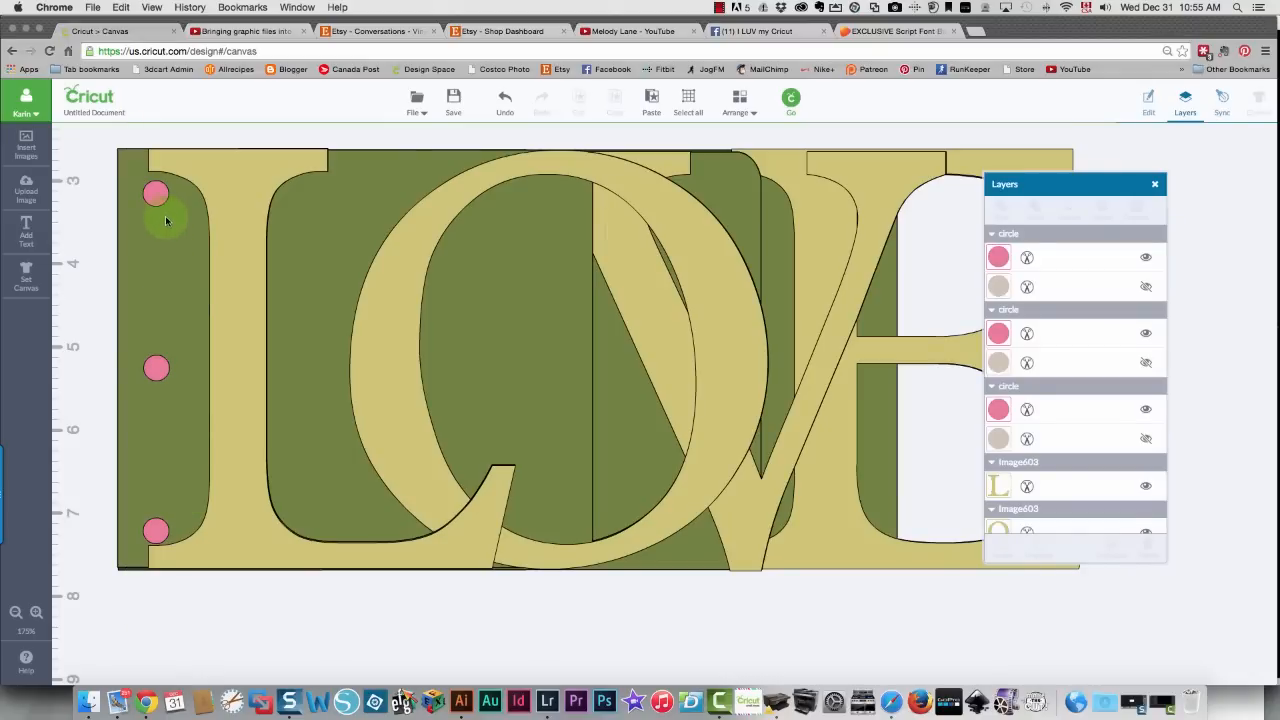
Select all three pink circles together, copy them and paste a duplicate set
{"action": "left_click", "coordinate": [157, 194]}
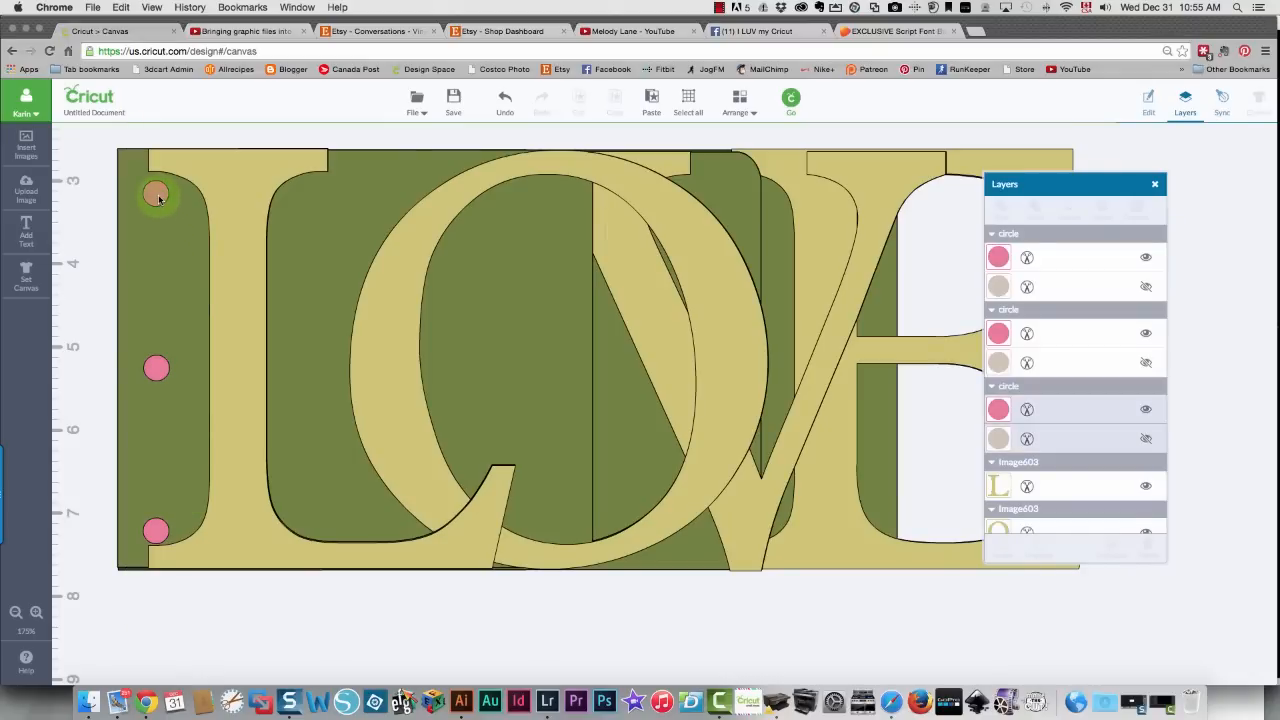
{"action": "left_click", "coordinate": [155, 372], "text": "shift"}
{"action": "left_click", "coordinate": [158, 535], "text": "shift"}
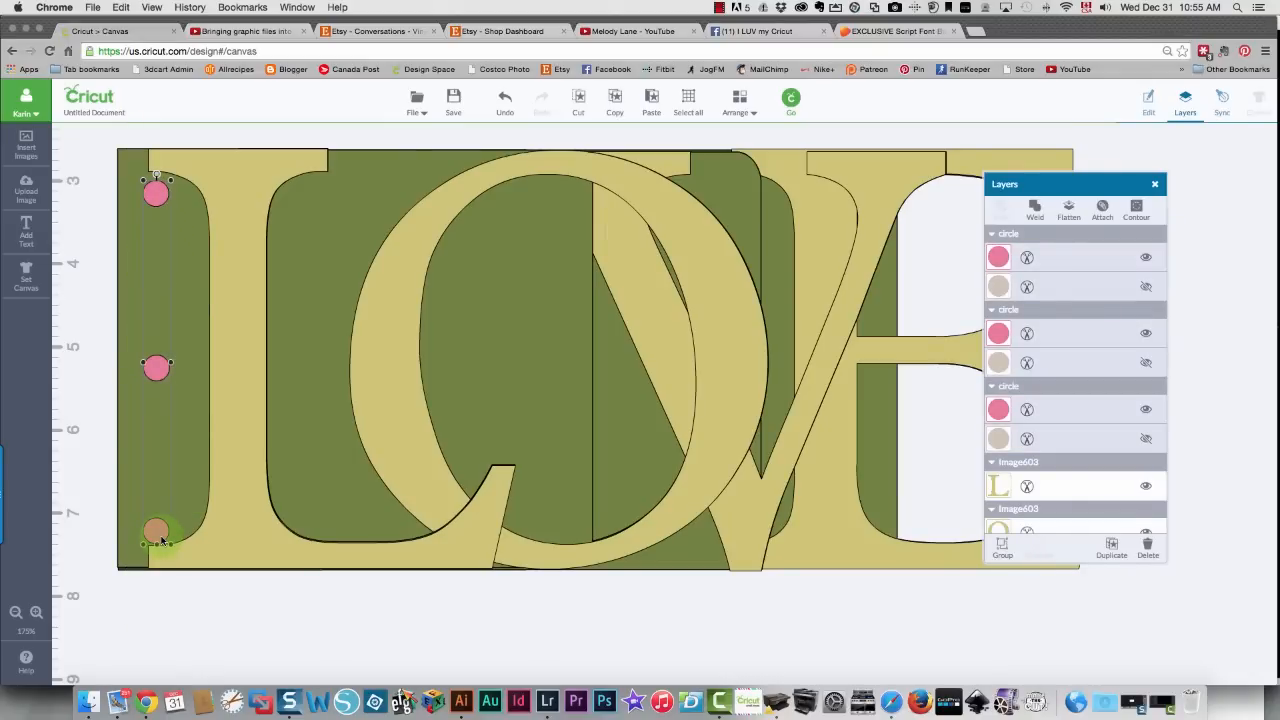
{"action": "right_click", "coordinate": [160, 540]}
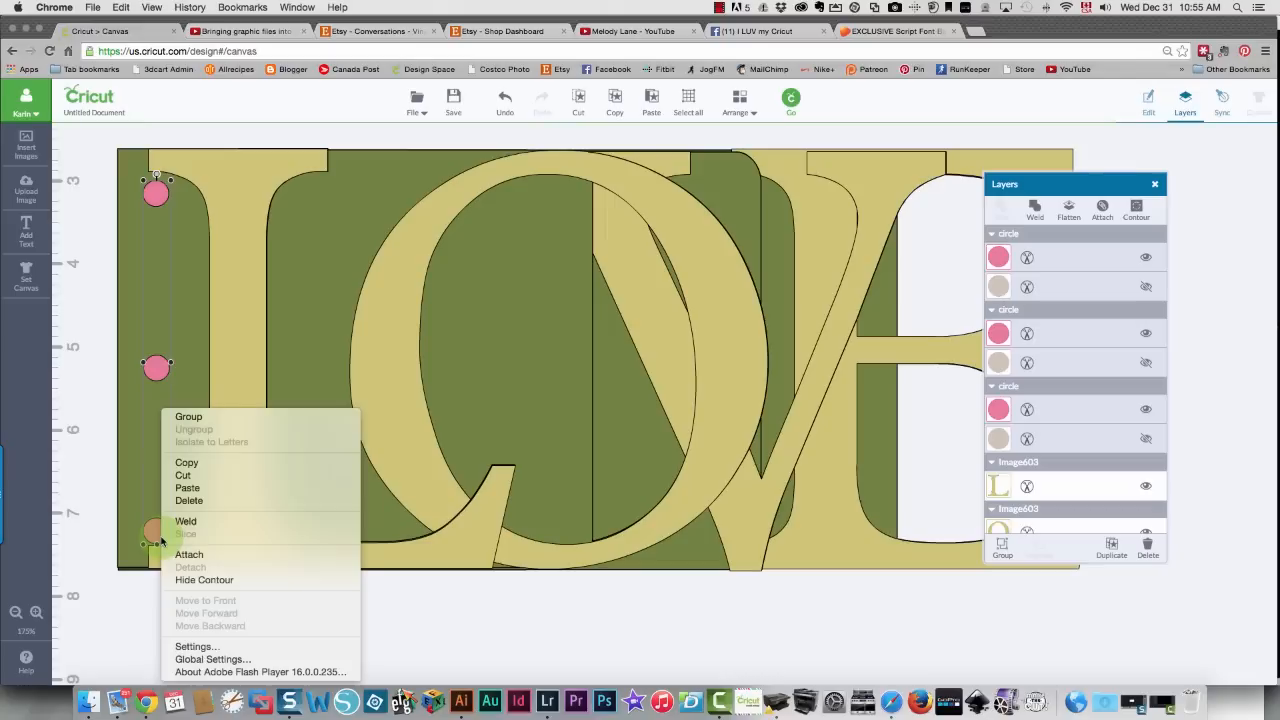
{"action": "left_click", "coordinate": [177, 464]}
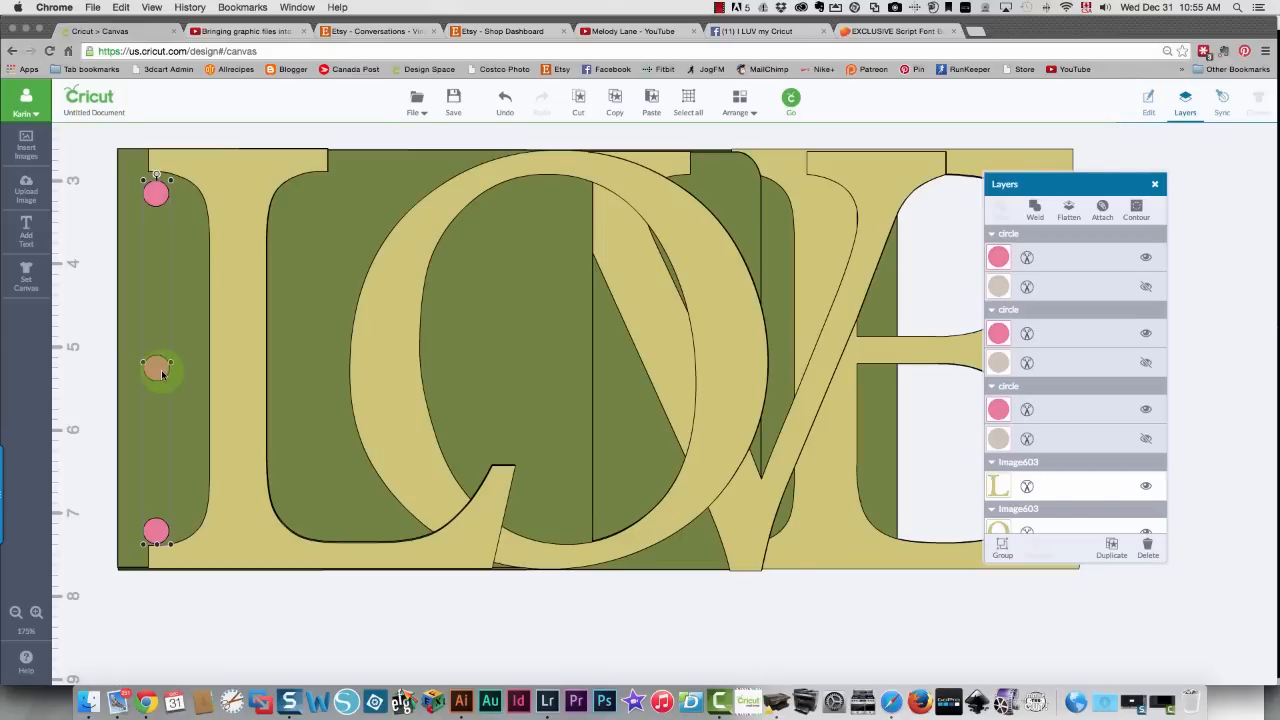
{"action": "key", "text": "super+v"}
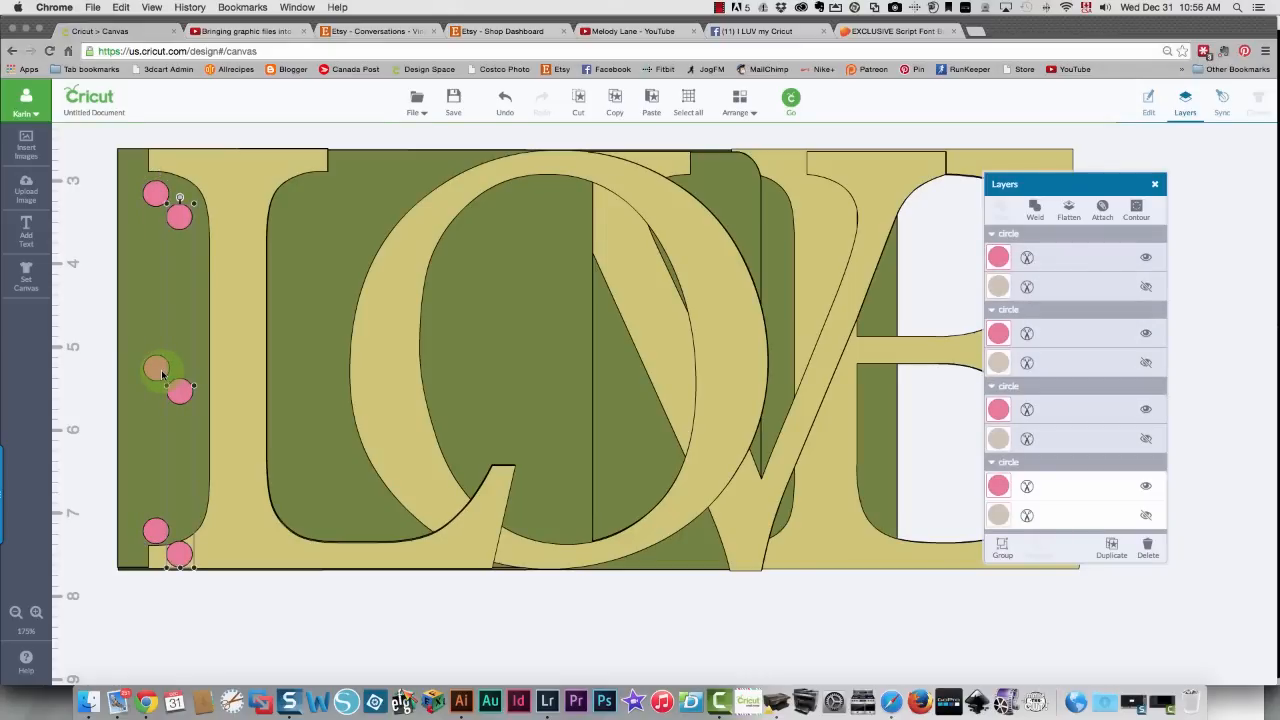
Group the pasted set of three pink circles and paste two more duplicate sets
{"action": "right_click", "coordinate": [179, 392]}
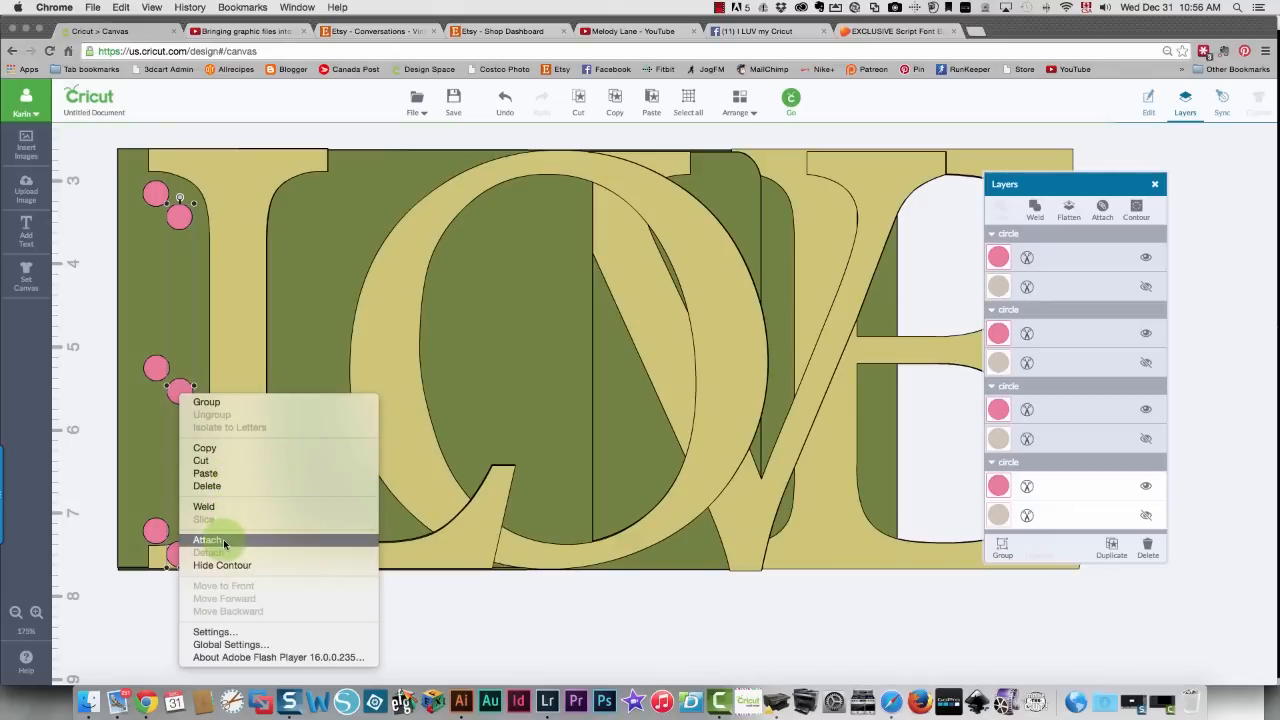
{"action": "left_click", "coordinate": [225, 402]}
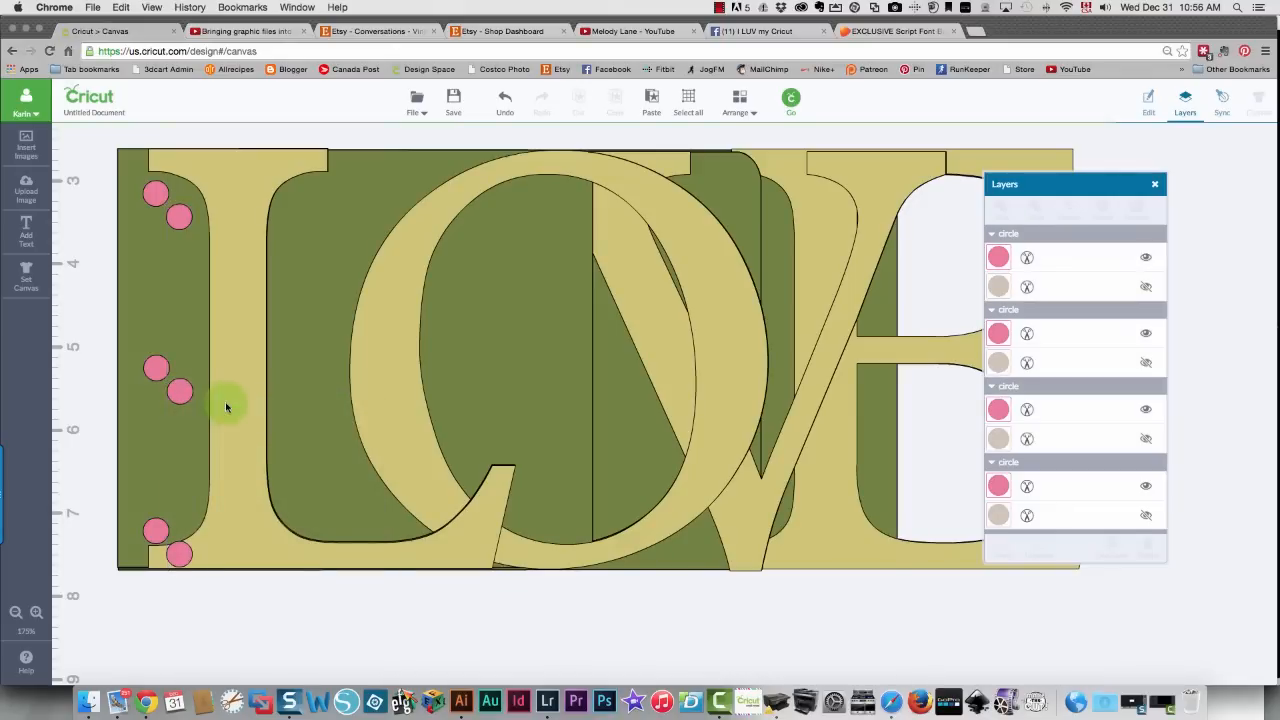
{"action": "left_click", "coordinate": [183, 390]}
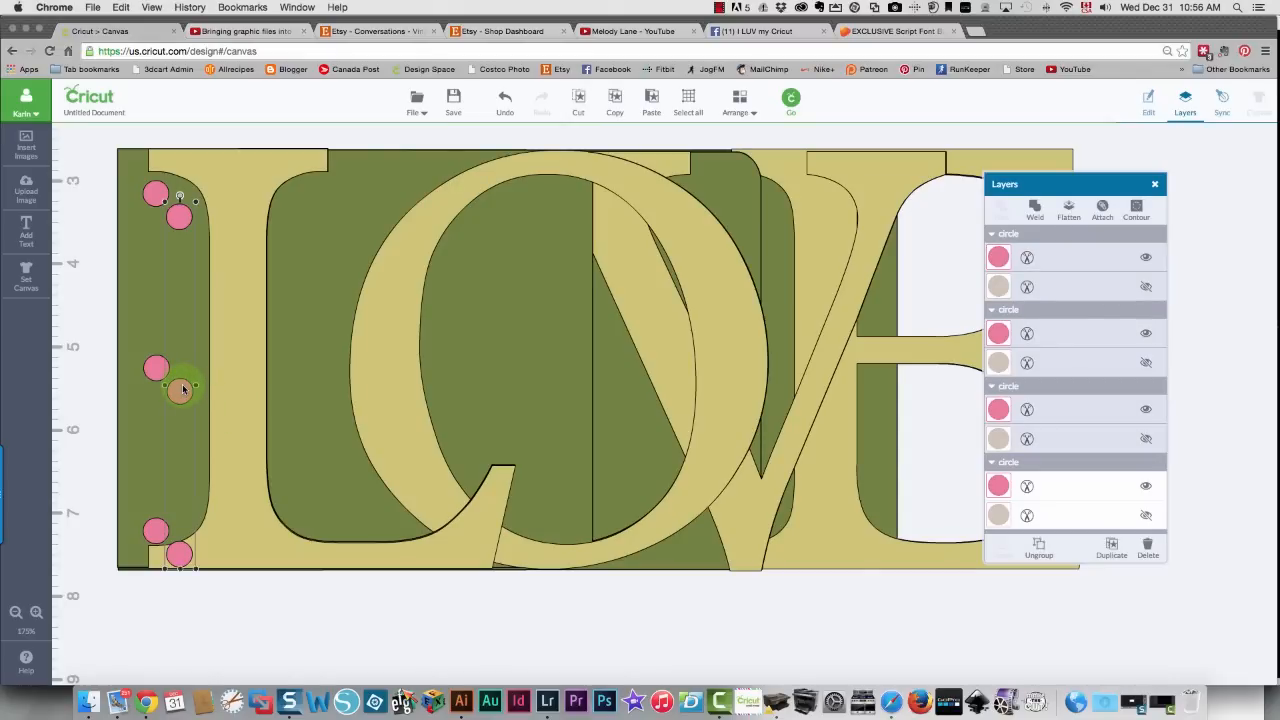
{"action": "key", "text": "super+v"}
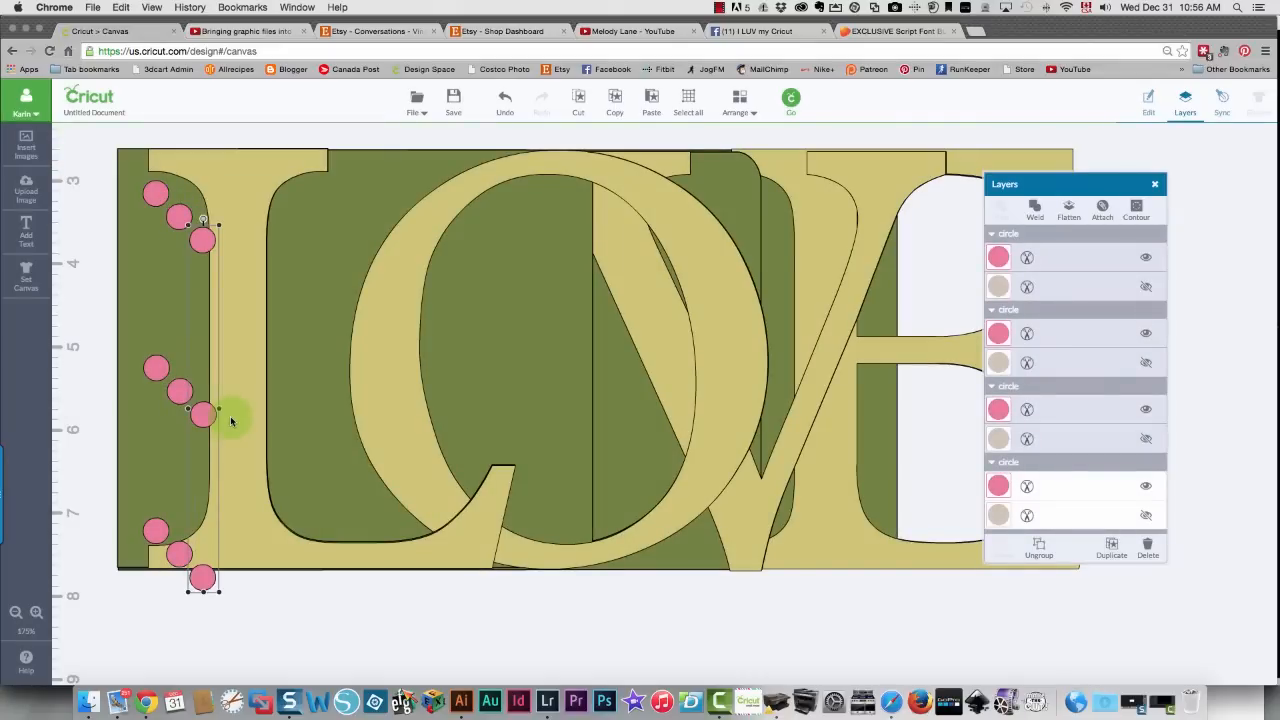
{"action": "key", "text": "super+v"}
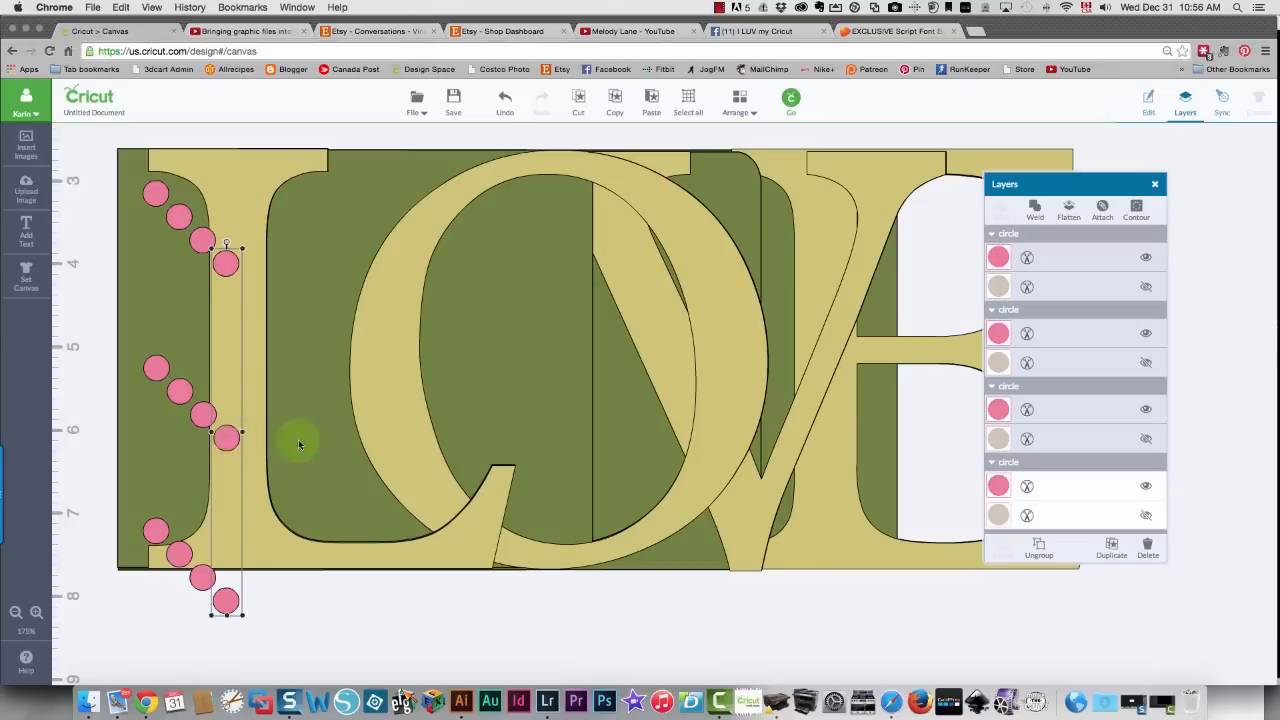
Move the three duplicate circle sets one by one away from the L to the far end of the LOVE design
{"action": "left_click_drag", "start_coordinate": [226, 437], "coordinate": [1217, 424]}
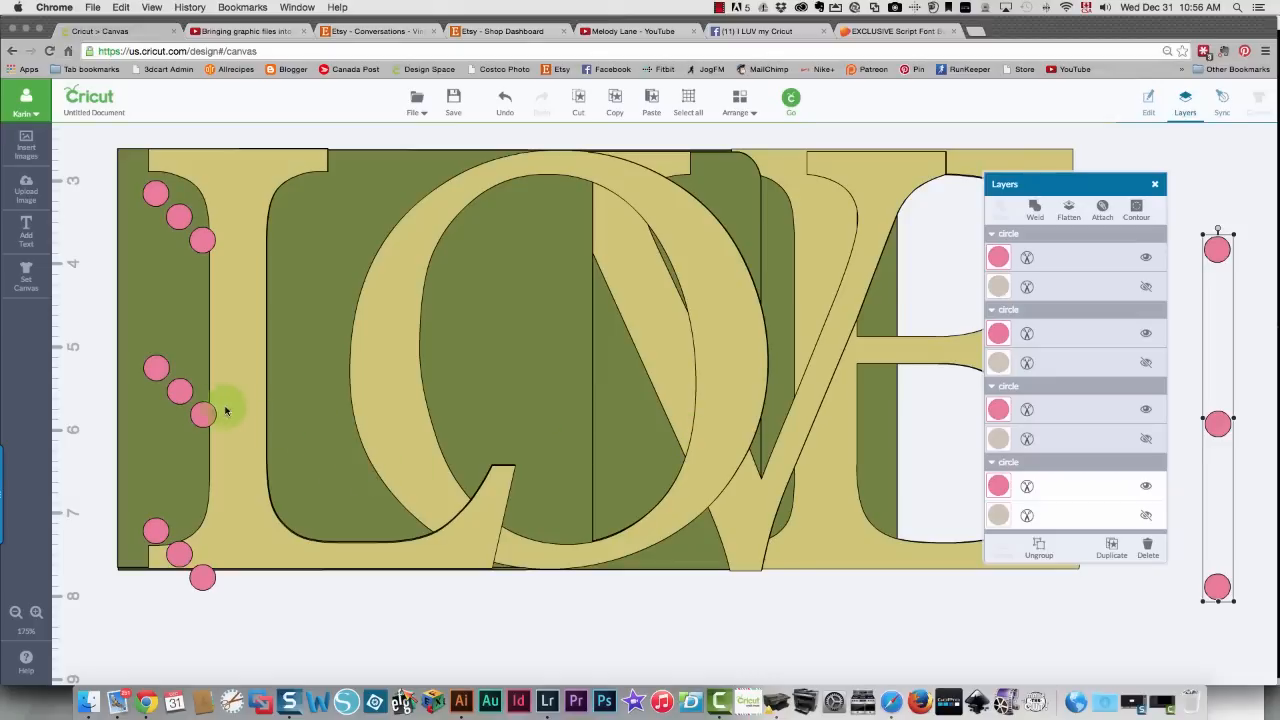
{"action": "left_click_drag", "start_coordinate": [203, 413], "coordinate": [1199, 478]}
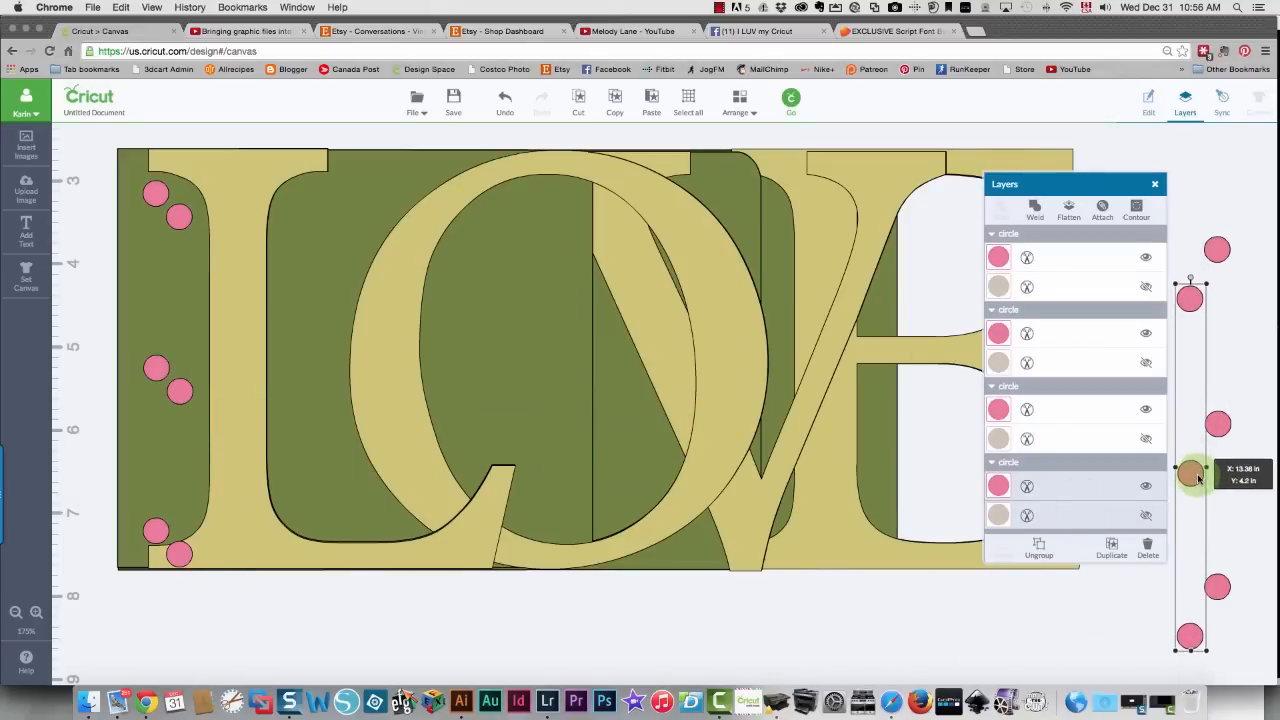
{"action": "left_click_drag", "start_coordinate": [187, 398], "coordinate": [979, 492]}
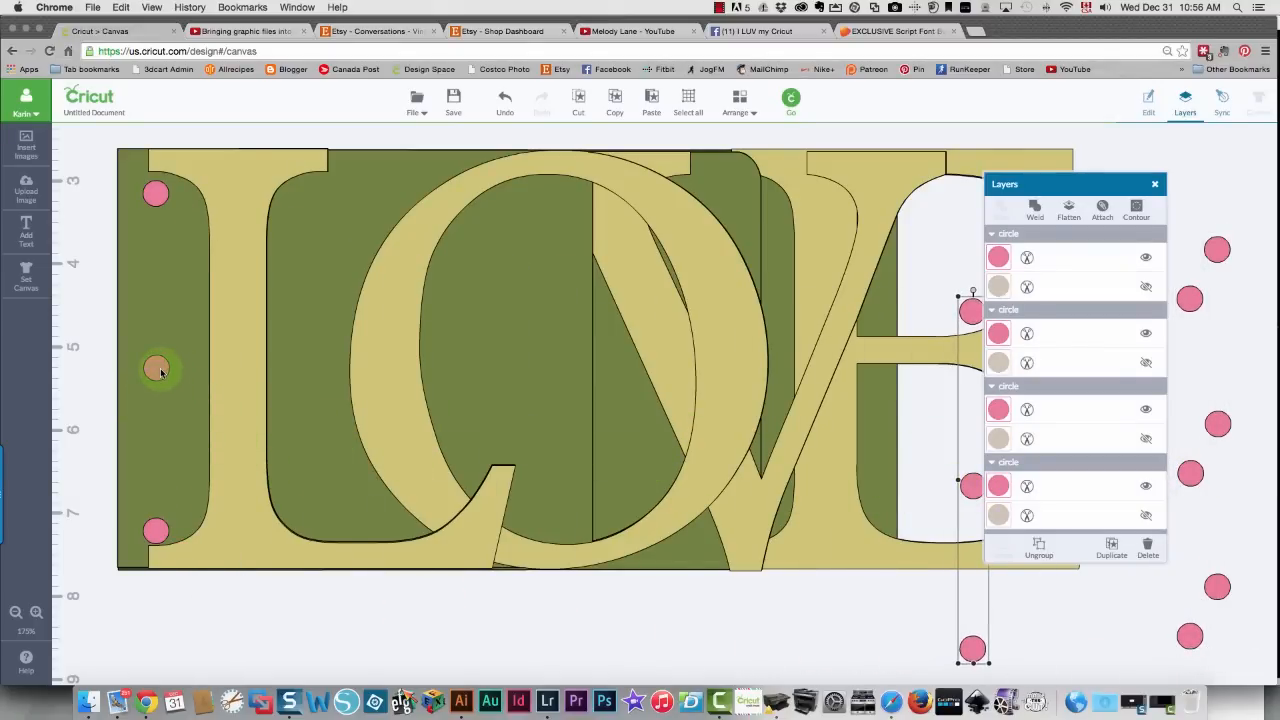
Group the three original circles on the L and keep them in place, undoing the trial move away from it
{"action": "left_click", "coordinate": [156, 194]}
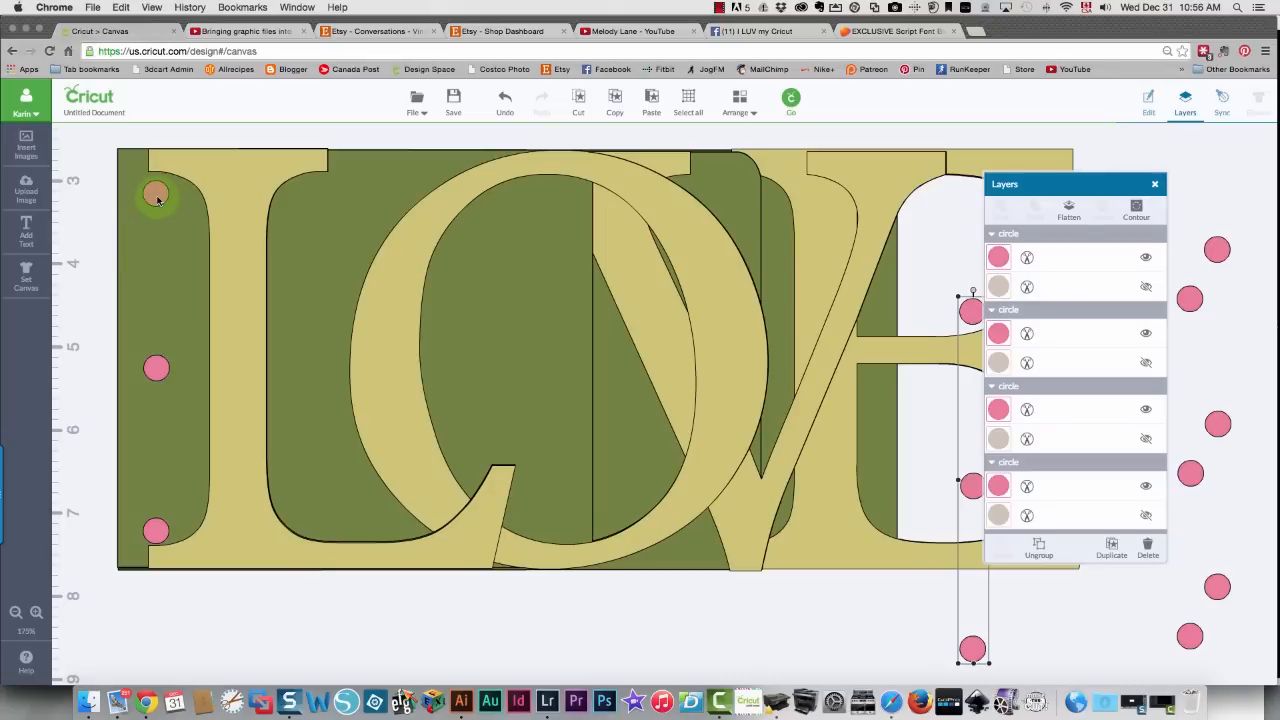
{"action": "left_click", "coordinate": [156, 369], "text": "shift"}
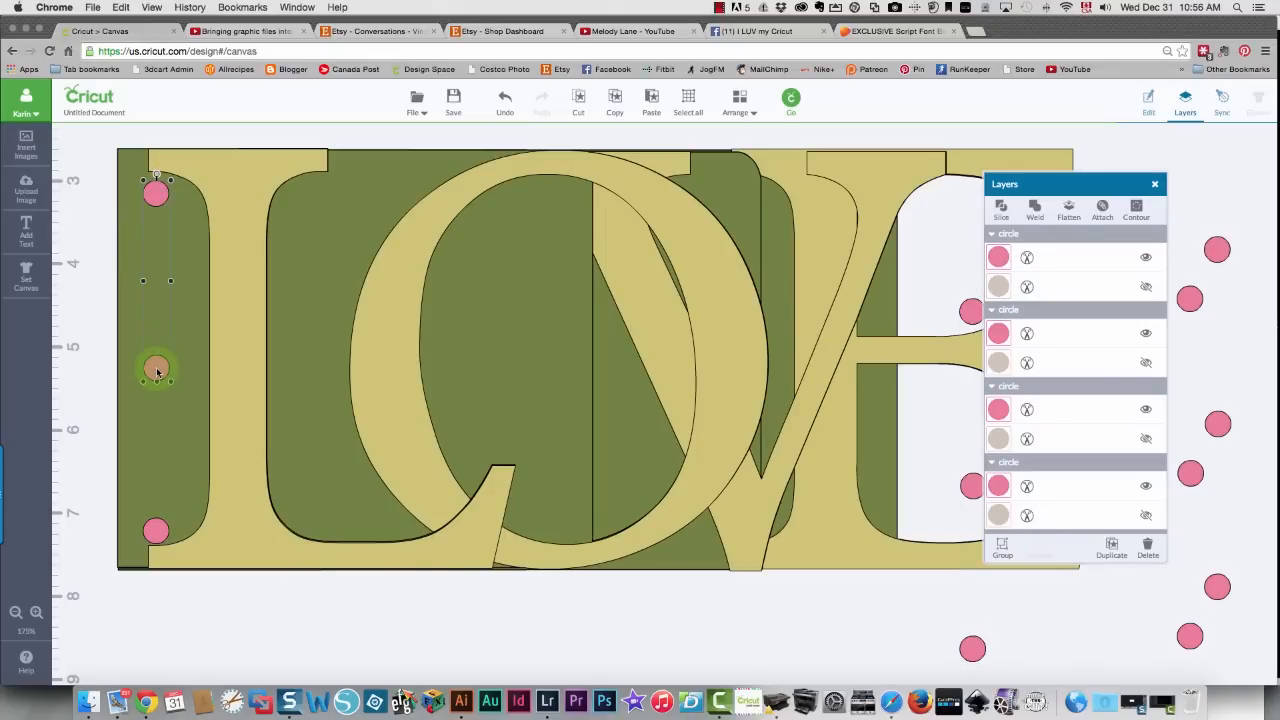
{"action": "left_click", "coordinate": [154, 529], "text": "shift"}
{"action": "right_click", "coordinate": [153, 527]}
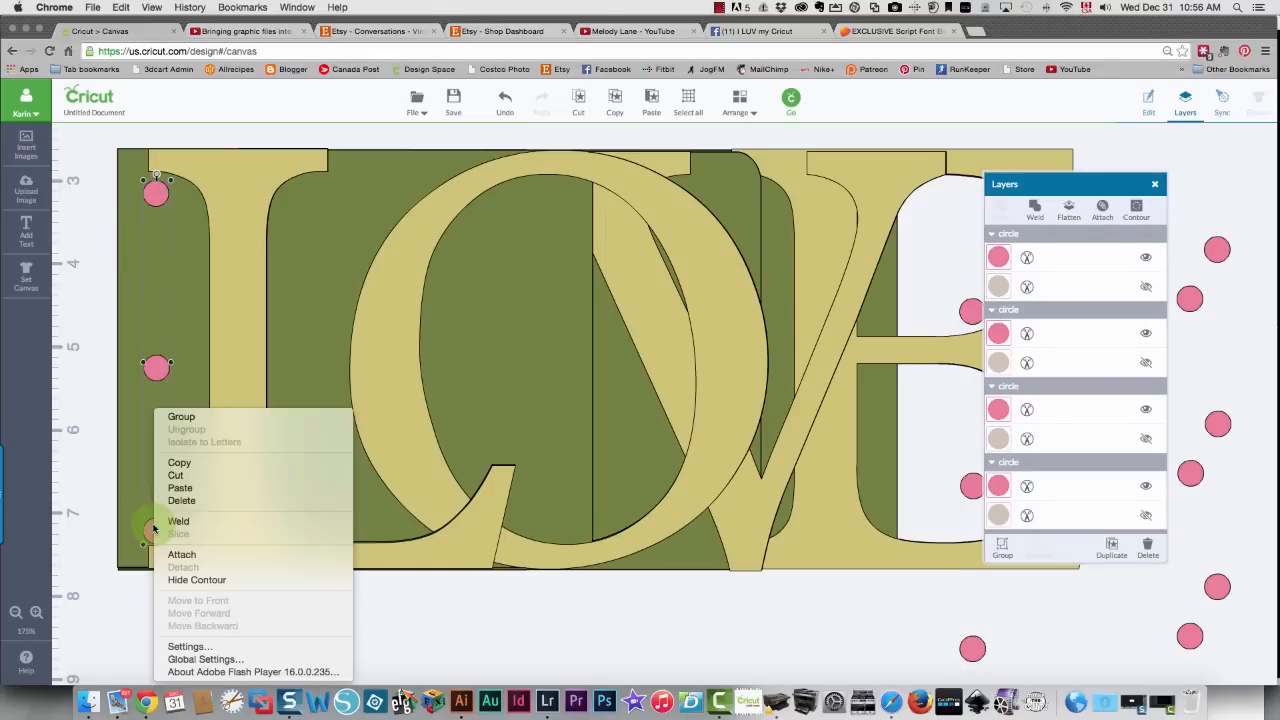
{"action": "left_click", "coordinate": [169, 418]}
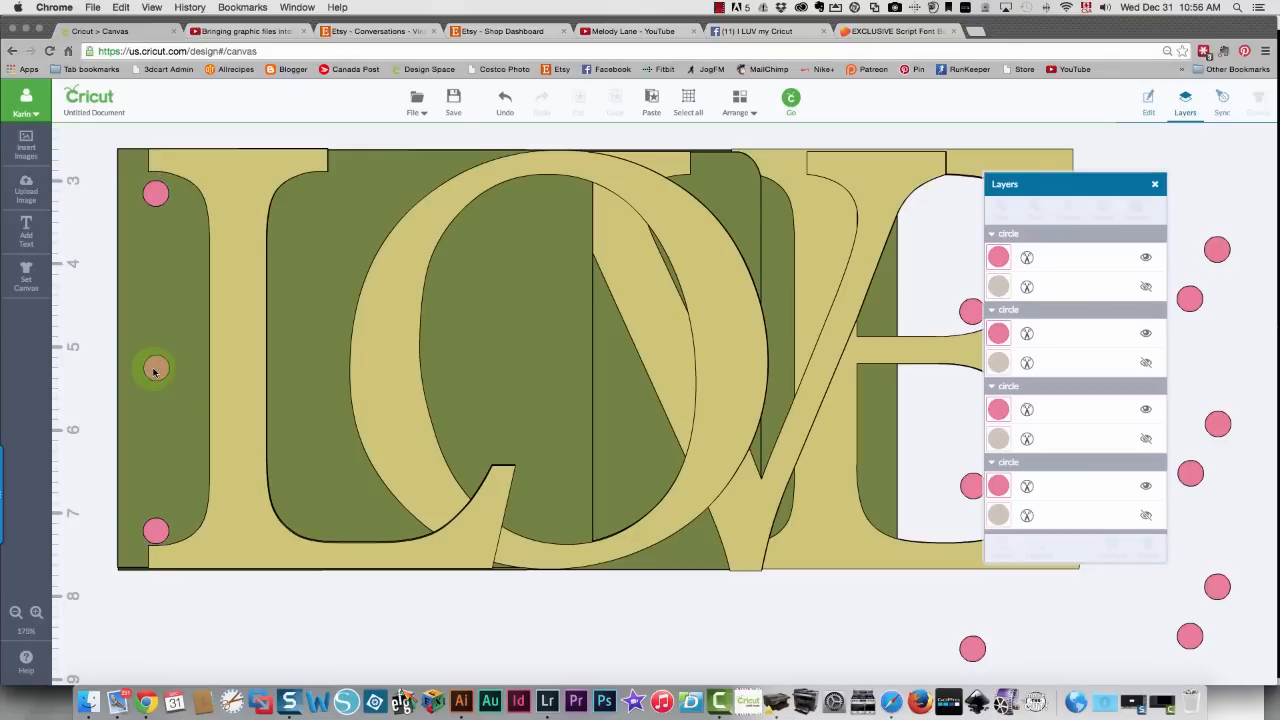
{"action": "left_click_drag", "start_coordinate": [158, 370], "coordinate": [1090, 450]}
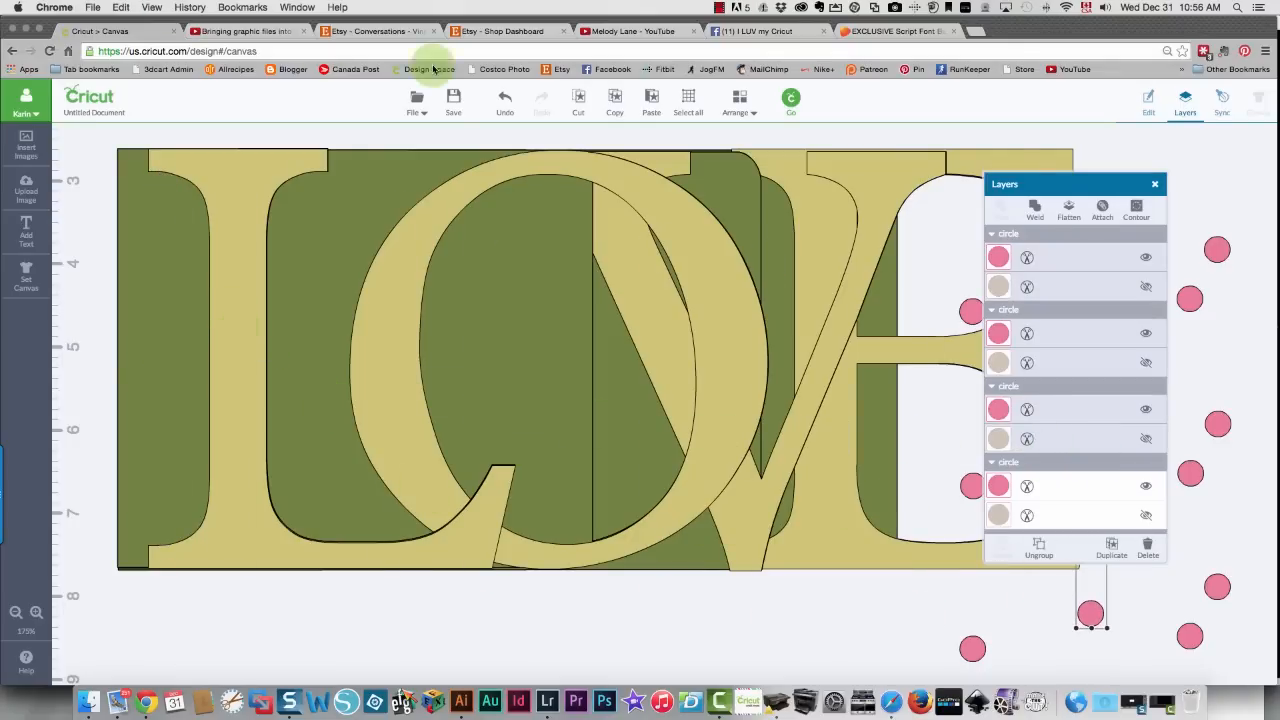
{"action": "left_click", "coordinate": [505, 100]}
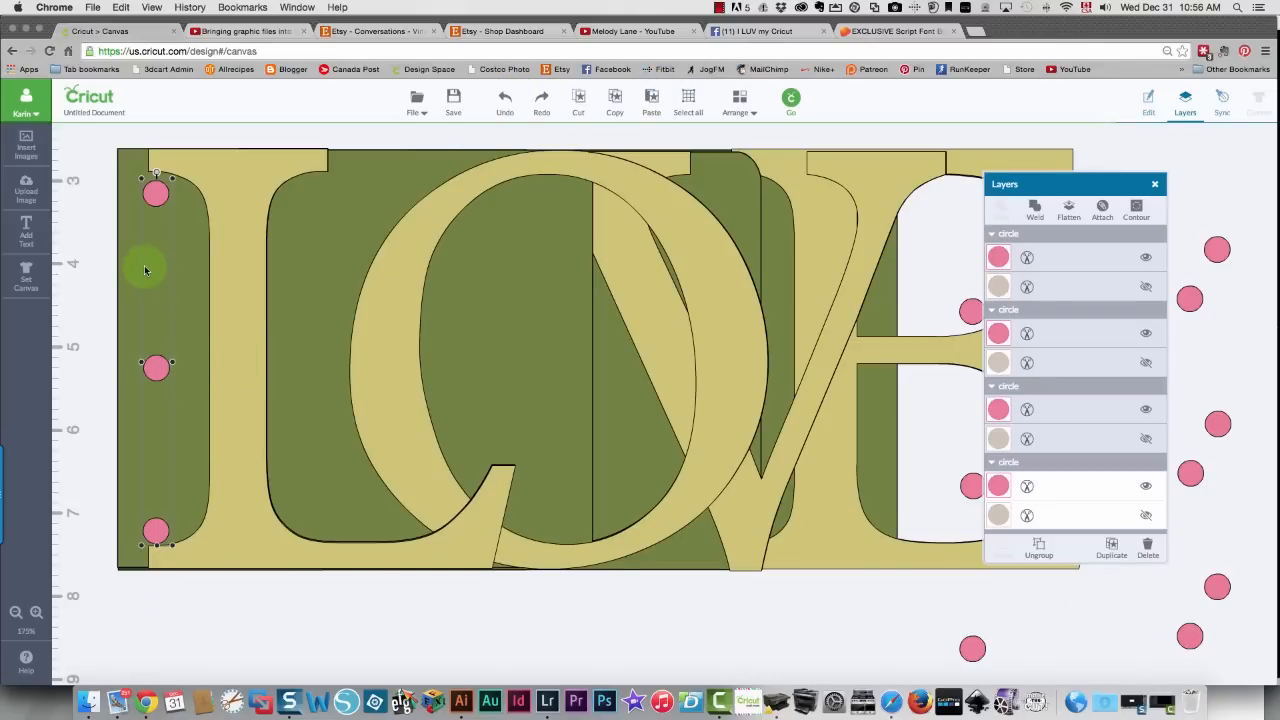
Try to attach the grouped circles to the L with its green backing
{"action": "left_click", "coordinate": [124, 157]}
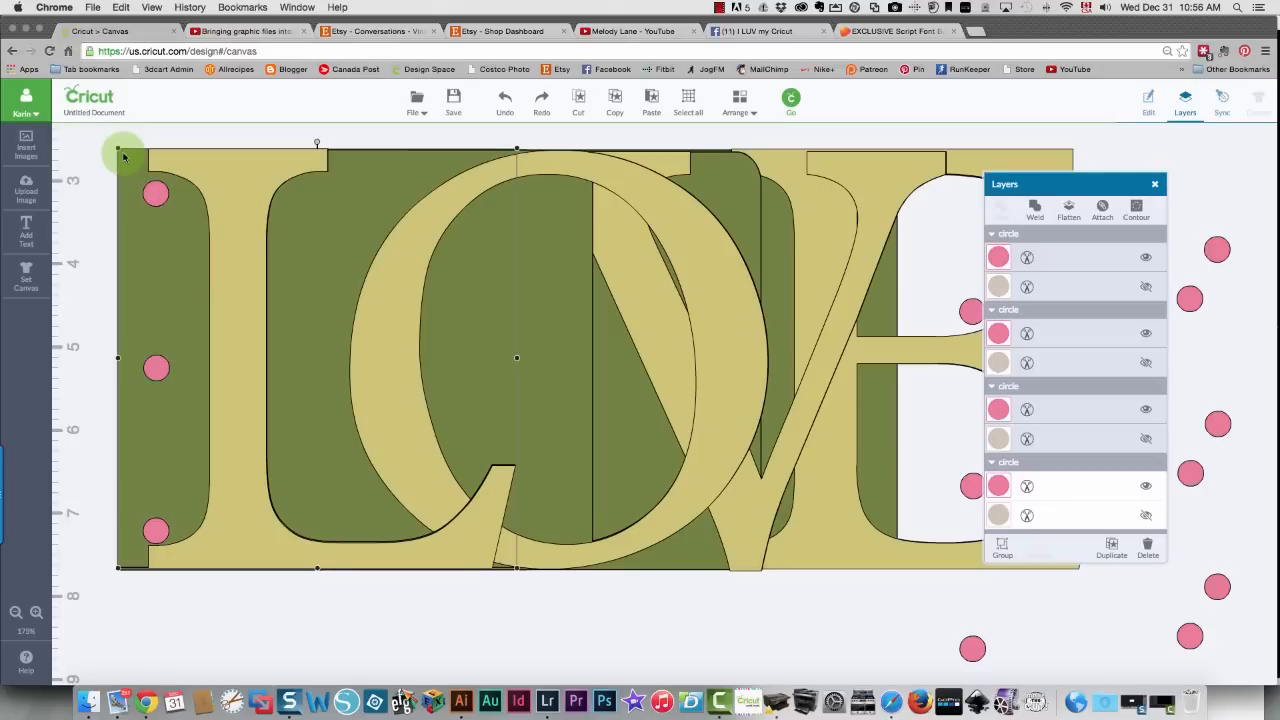
{"action": "left_click", "coordinate": [157, 200]}
{"action": "left_click", "coordinate": [109, 288]}
{"action": "left_click", "coordinate": [157, 196]}
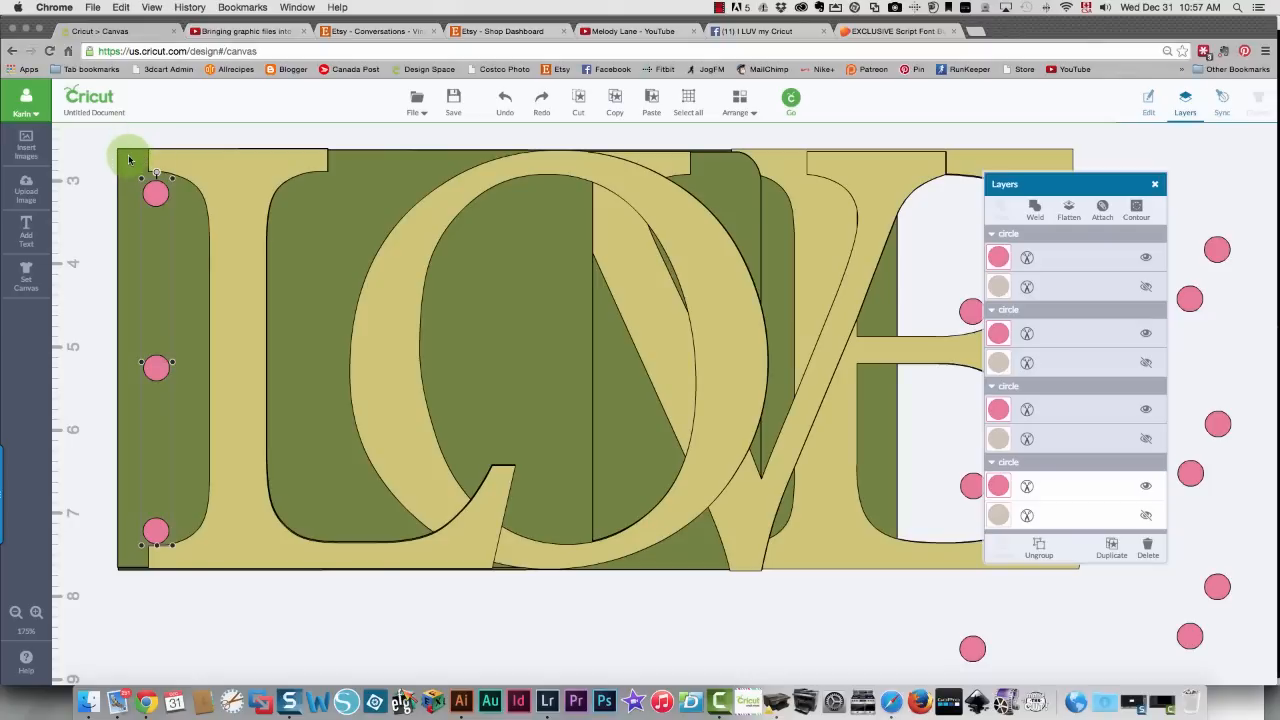
{"action": "left_click", "coordinate": [128, 154]}
{"action": "right_click", "coordinate": [128, 154]}
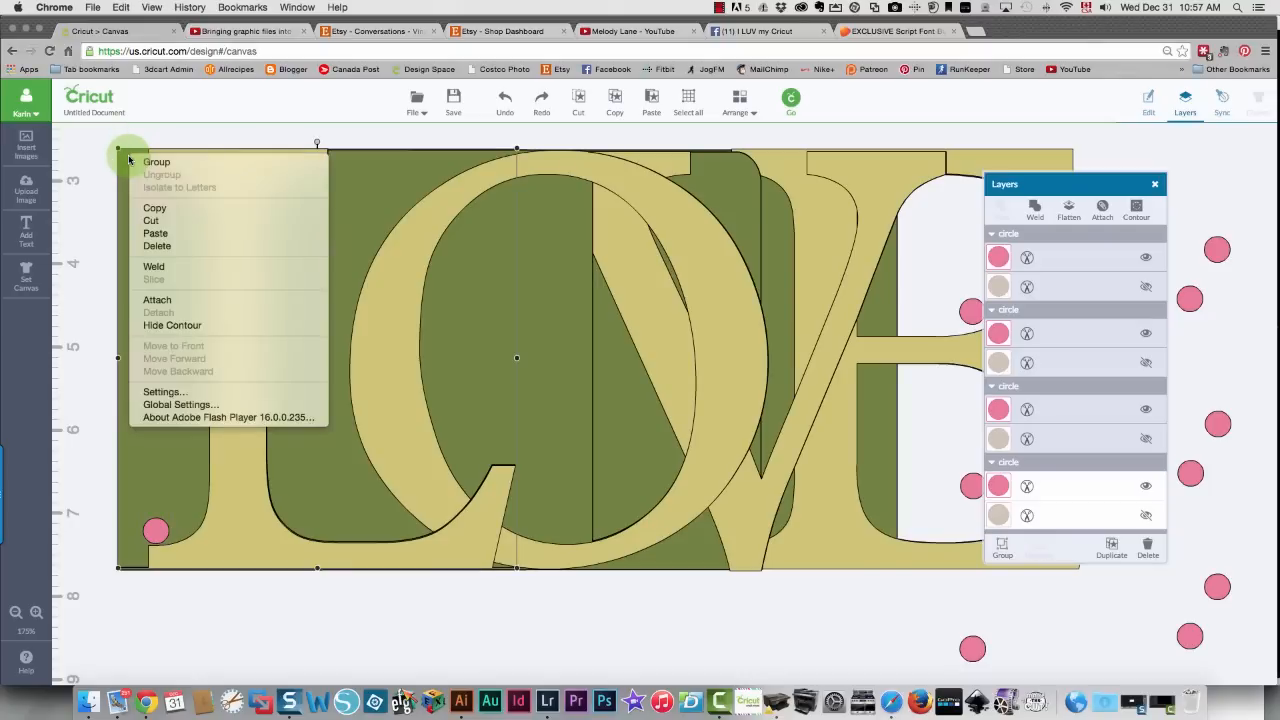
{"action": "left_click", "coordinate": [145, 300]}
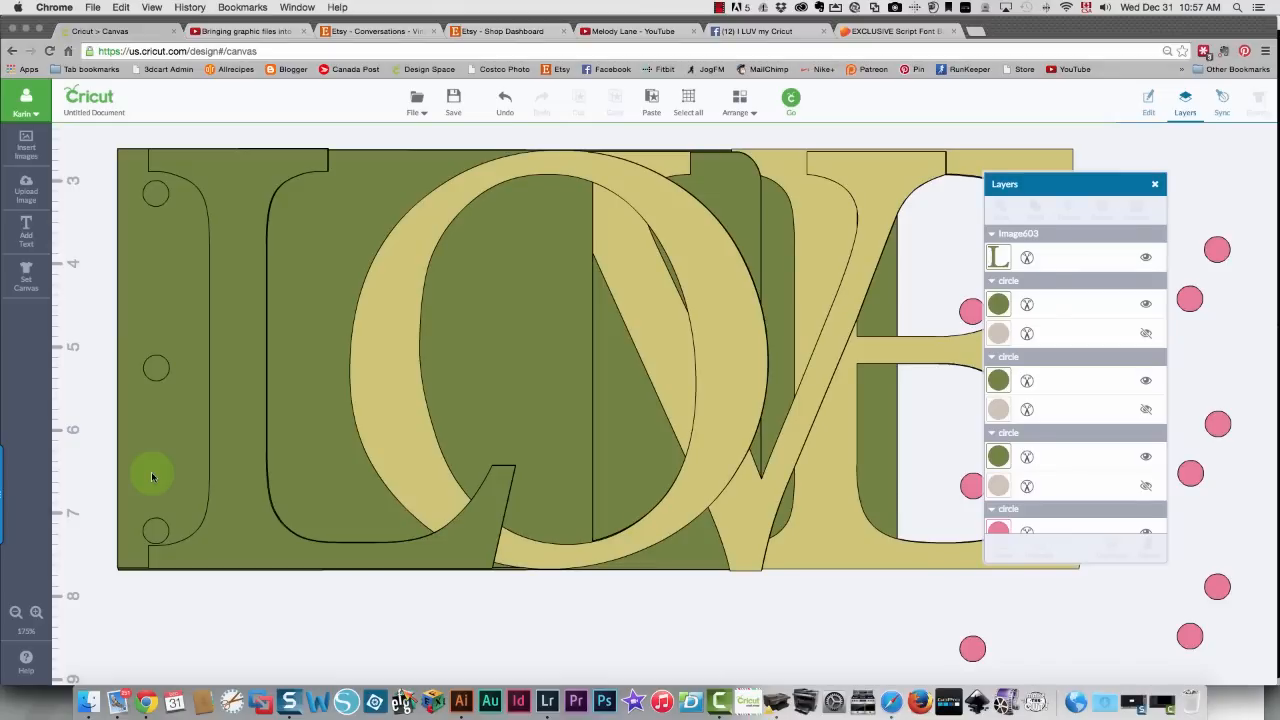
{"action": "left_click", "coordinate": [500, 102]}
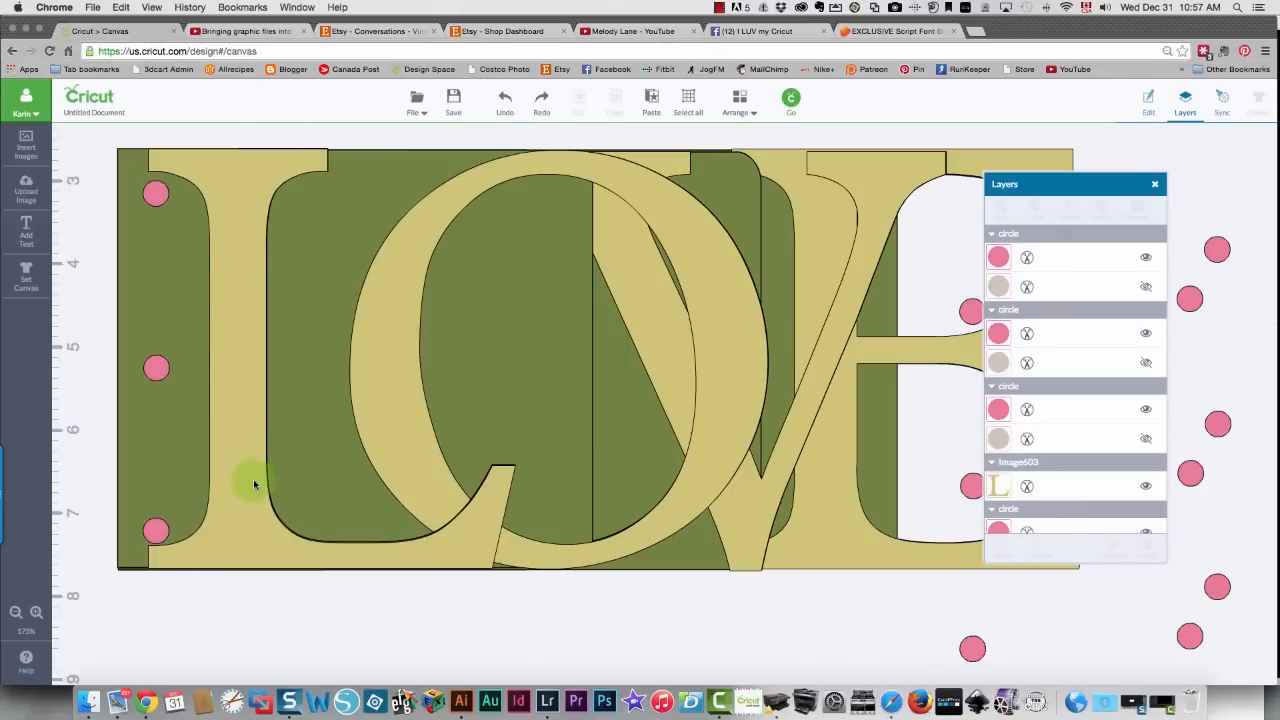
Move the L with its green backing below the LOVE design and bring one spare circle set to its left edge
{"action": "scroll", "coordinate": [250, 489], "scroll_direction": "down", "scroll_amount": 2}
{"action": "scroll", "coordinate": [250, 489], "scroll_direction": "up", "scroll_amount": 4}
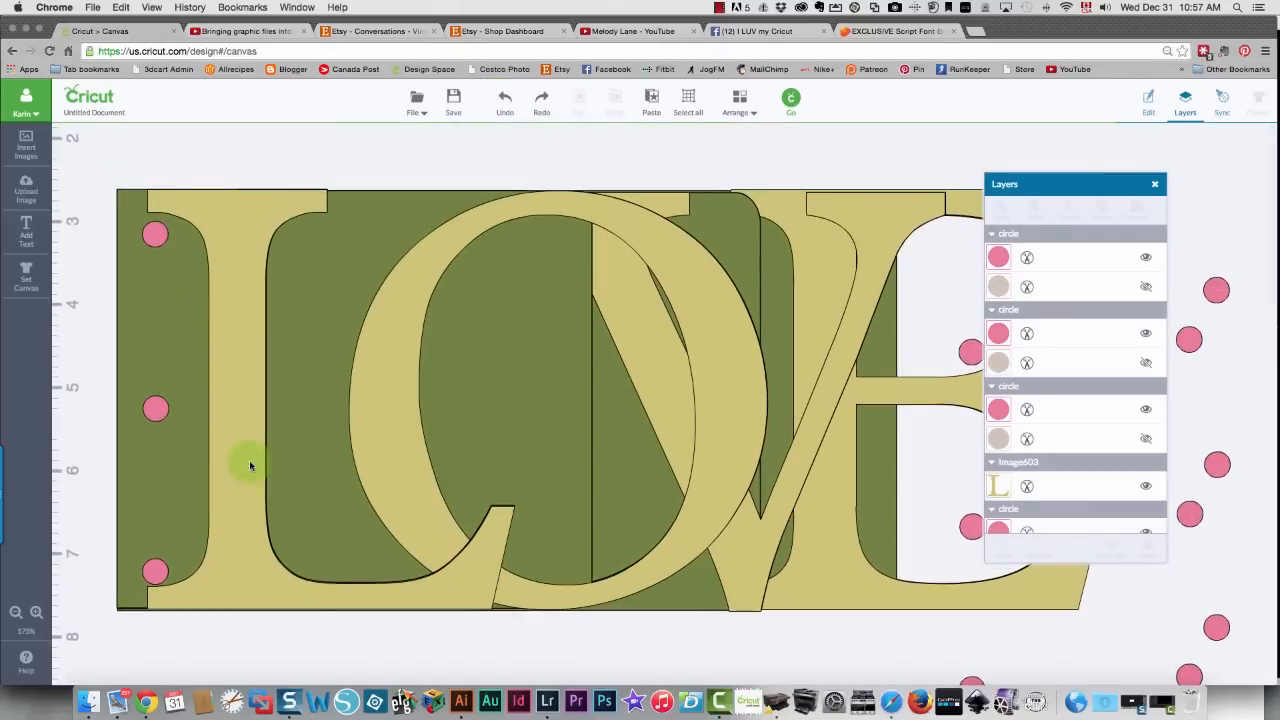
{"action": "left_click_drag", "start_coordinate": [238, 384], "coordinate": [260, 469]}
{"action": "scroll", "coordinate": [261, 471], "scroll_direction": "down", "scroll_amount": 3}
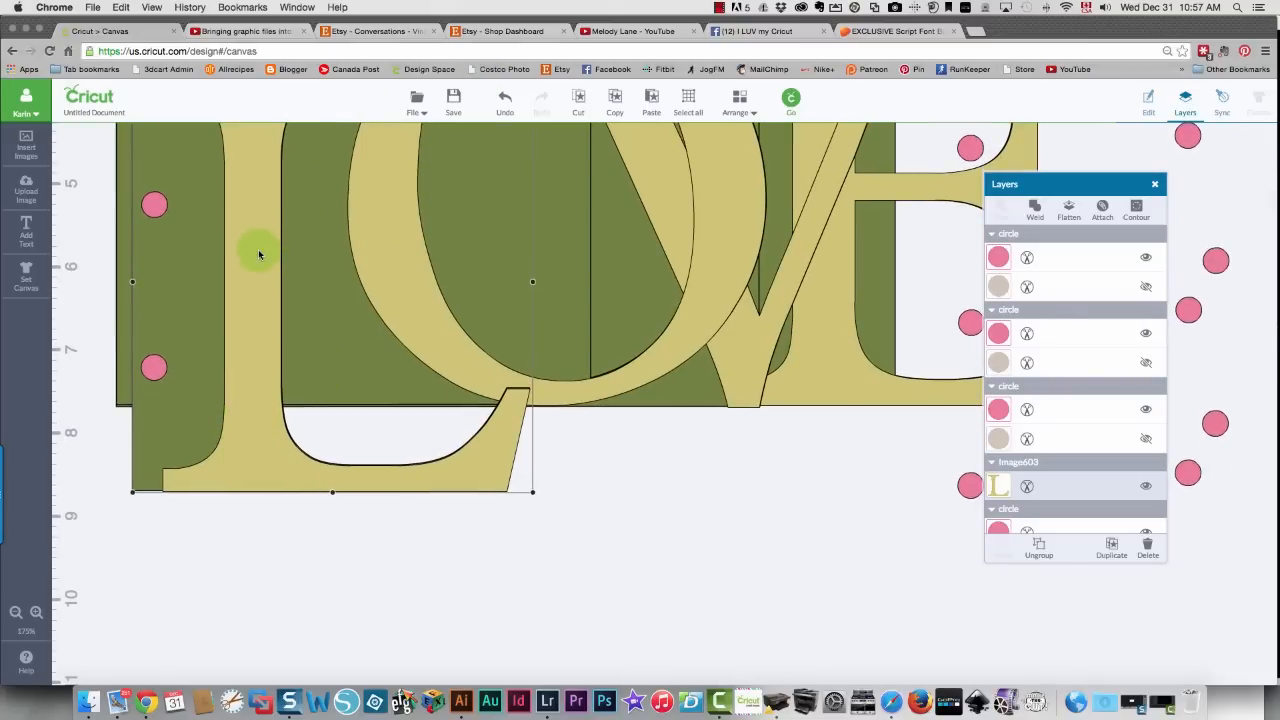
{"action": "left_click_drag", "start_coordinate": [259, 243], "coordinate": [277, 457]}
{"action": "scroll", "coordinate": [277, 459], "scroll_direction": "down", "scroll_amount": 3}
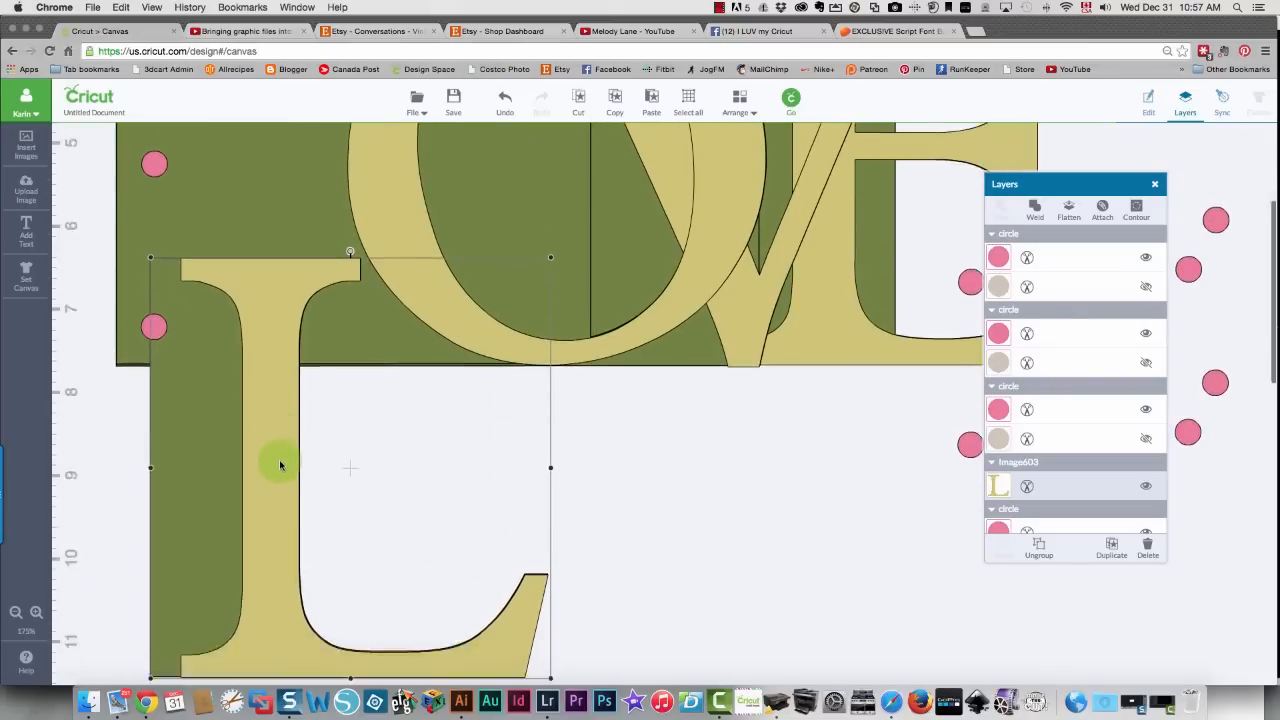
{"action": "scroll", "coordinate": [279, 464], "scroll_direction": "down", "scroll_amount": 2}
{"action": "left_click_drag", "start_coordinate": [271, 343], "coordinate": [281, 466]}
{"action": "left_click_drag", "start_coordinate": [1189, 250], "coordinate": [205, 567]}
Ungroup the moved L and place its tan layer beside the green one
{"action": "right_click", "coordinate": [334, 600]}
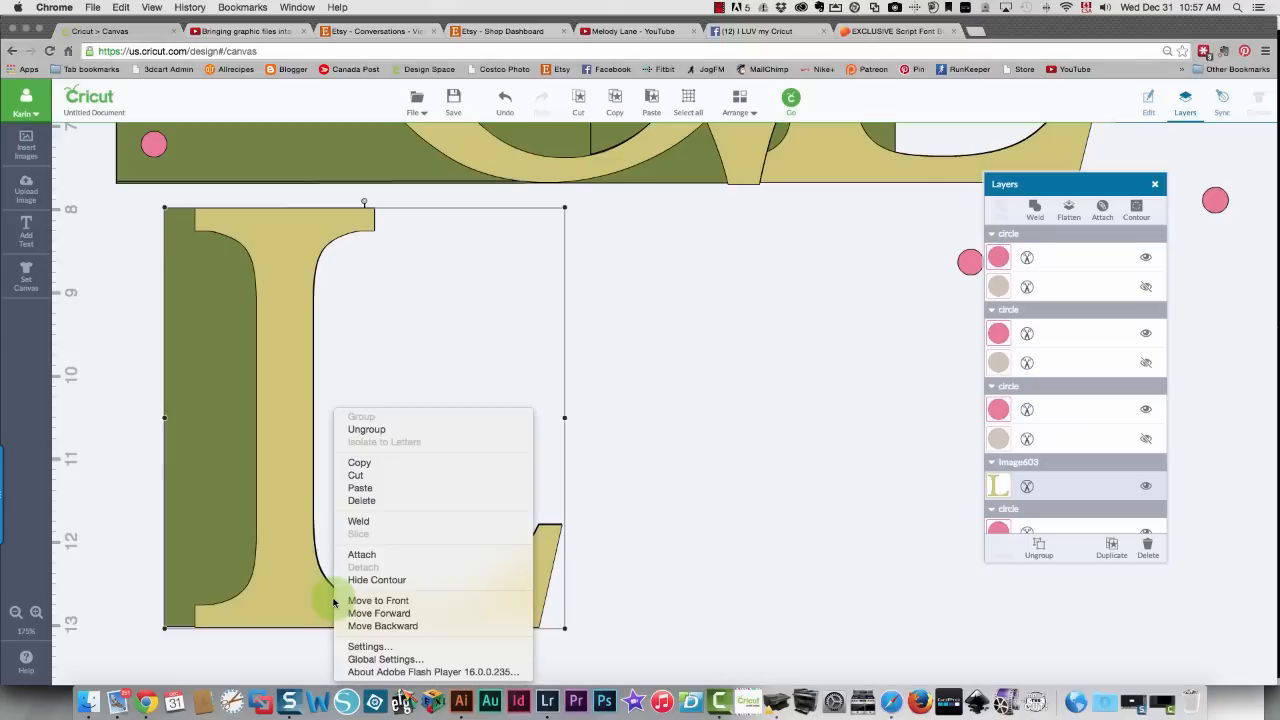
{"action": "left_click", "coordinate": [355, 522]}
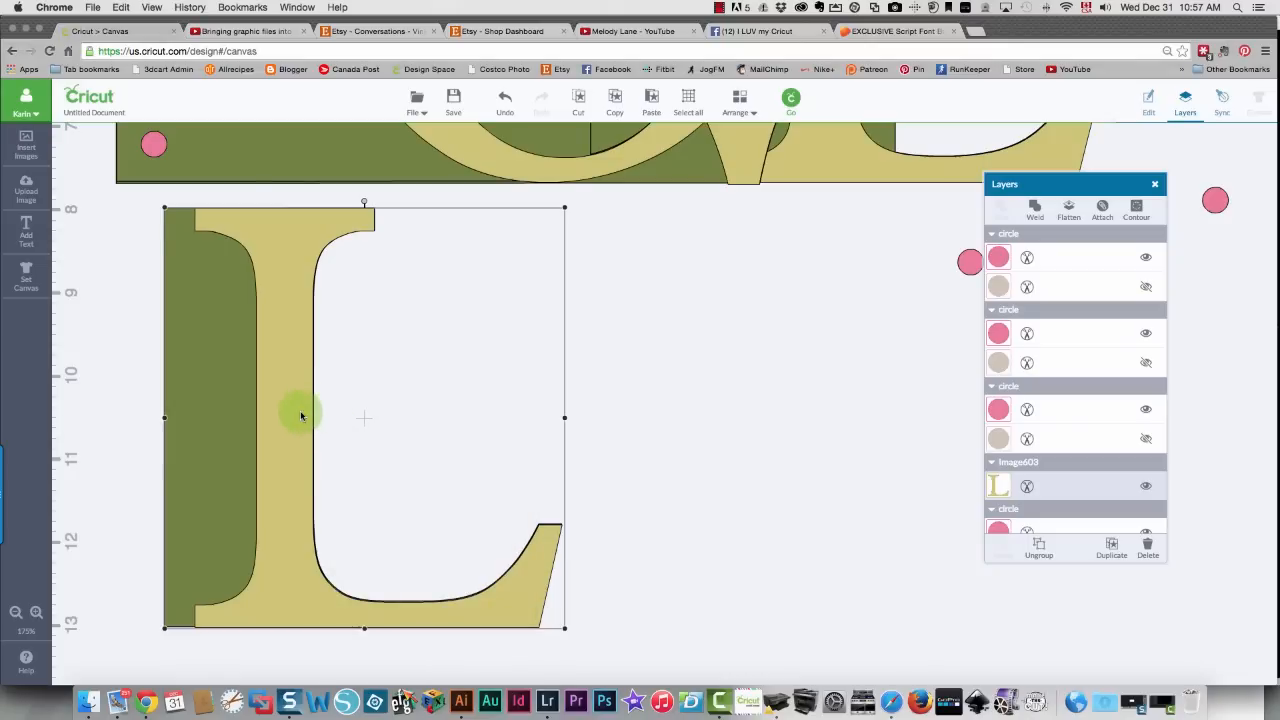
{"action": "left_click_drag", "start_coordinate": [297, 423], "coordinate": [766, 409]}
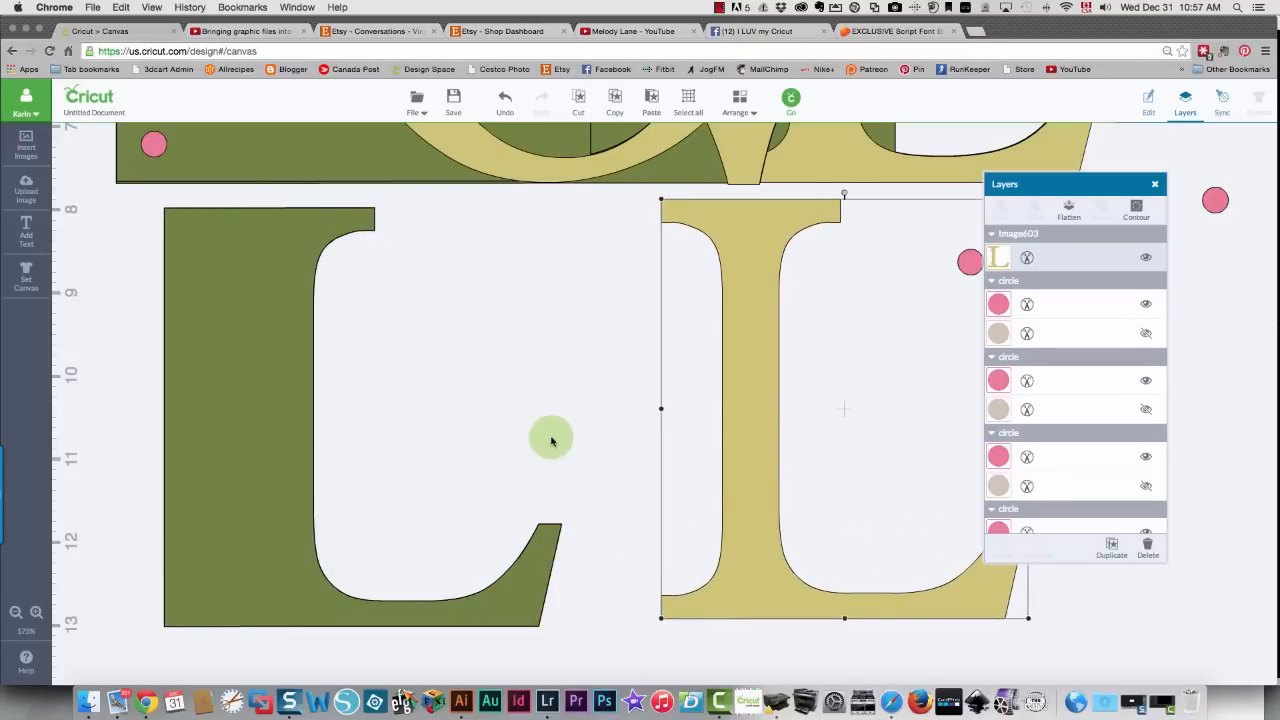
Shift the green L sideways, send it behind the circles and place the circle set along the letter's left edge
{"action": "left_click_drag", "start_coordinate": [233, 368], "coordinate": [322, 374]}
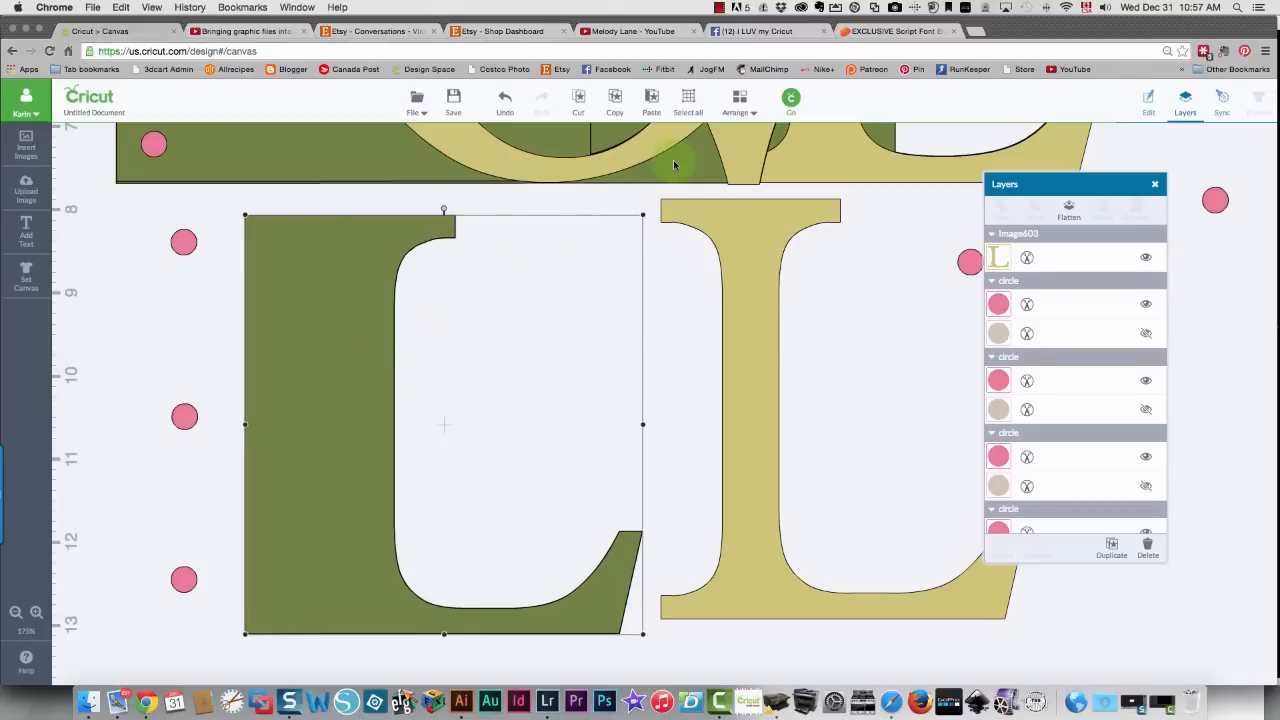
{"action": "left_click", "coordinate": [741, 102]}
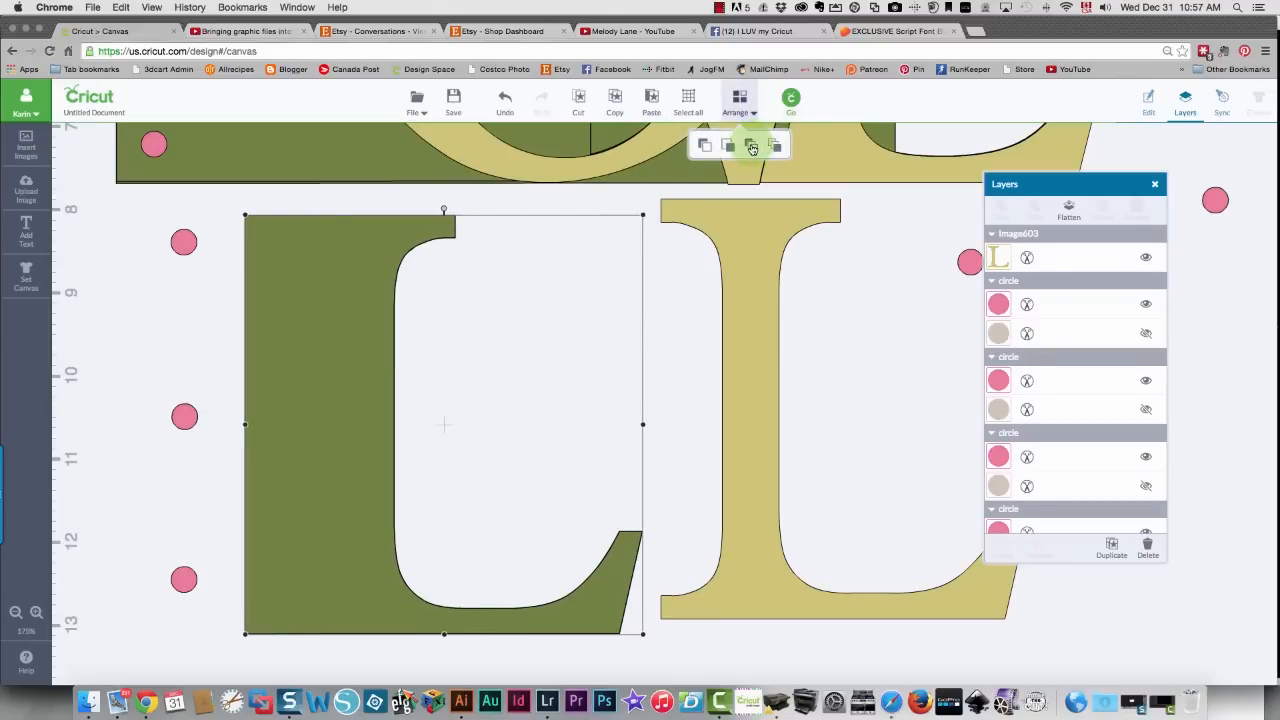
{"action": "left_click_drag", "start_coordinate": [190, 250], "coordinate": [283, 260]}
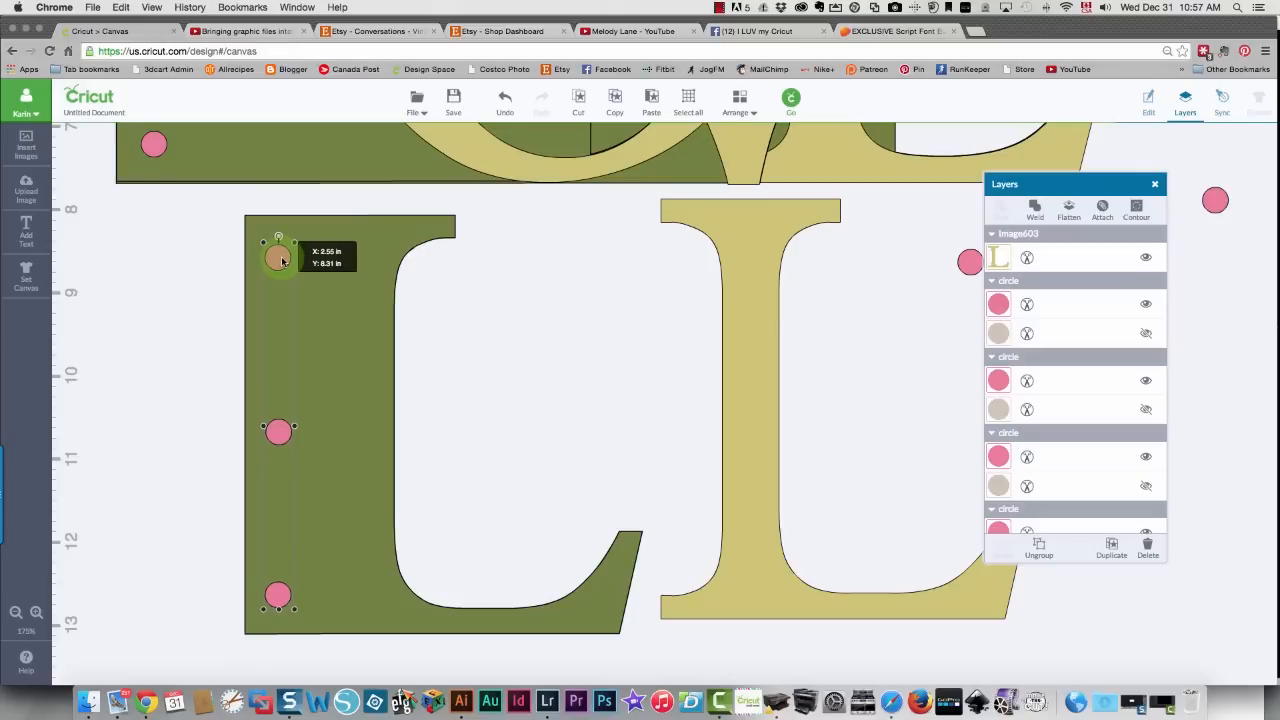
Ungroup the set of three circles on the green L
{"action": "left_click_drag", "start_coordinate": [205, 198], "coordinate": [323, 294]}
{"action": "right_click", "coordinate": [325, 298]}
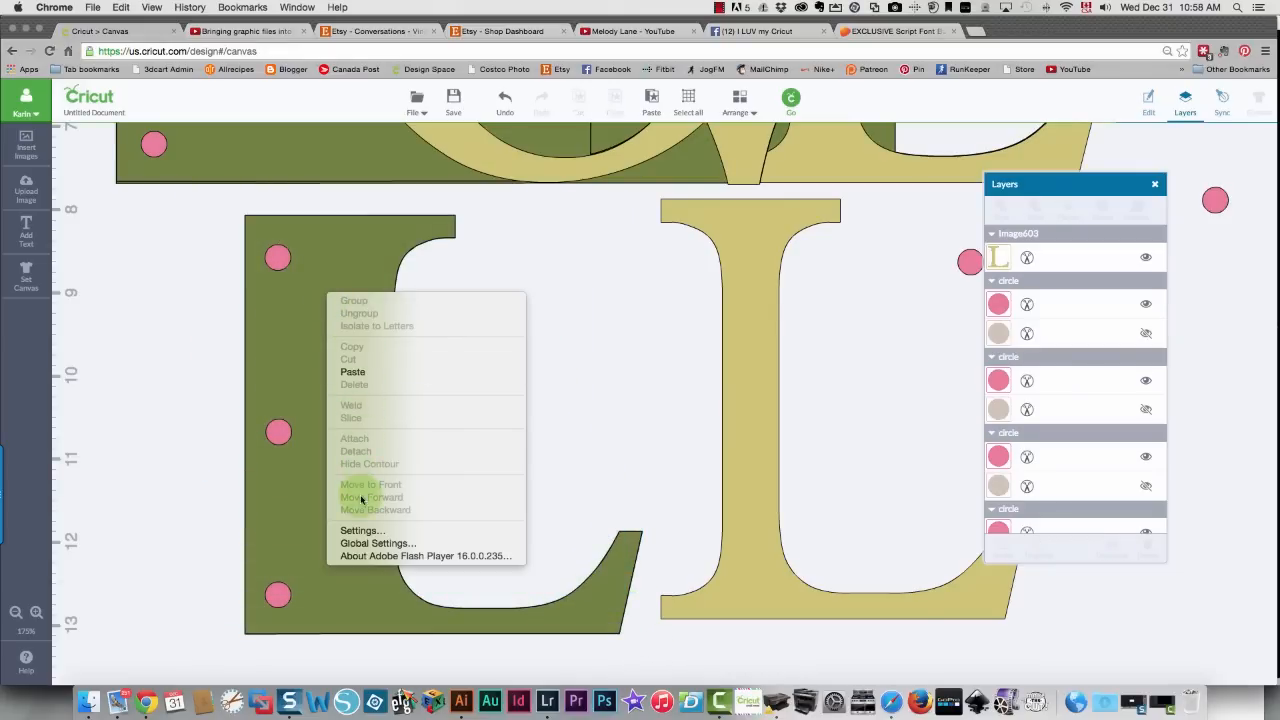
{"action": "left_click", "coordinate": [149, 328]}
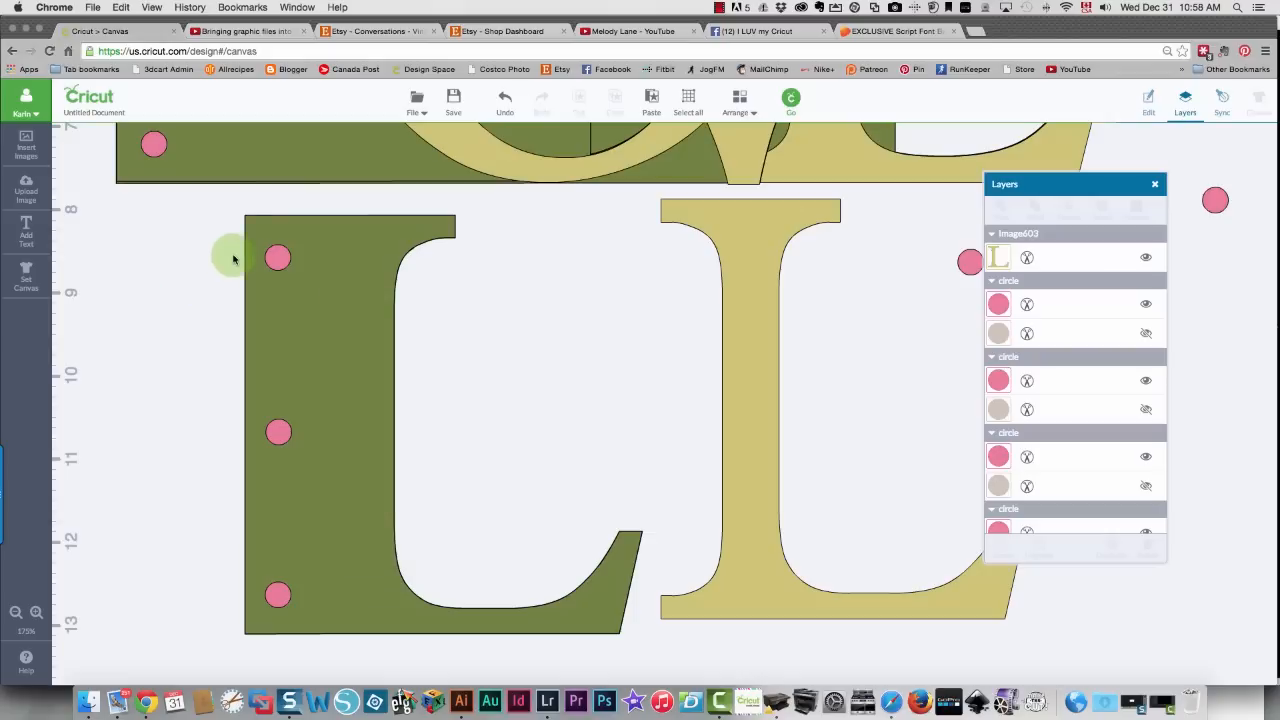
{"action": "left_click", "coordinate": [291, 255]}
{"action": "left_click", "coordinate": [180, 249]}
{"action": "left_click", "coordinate": [277, 260]}
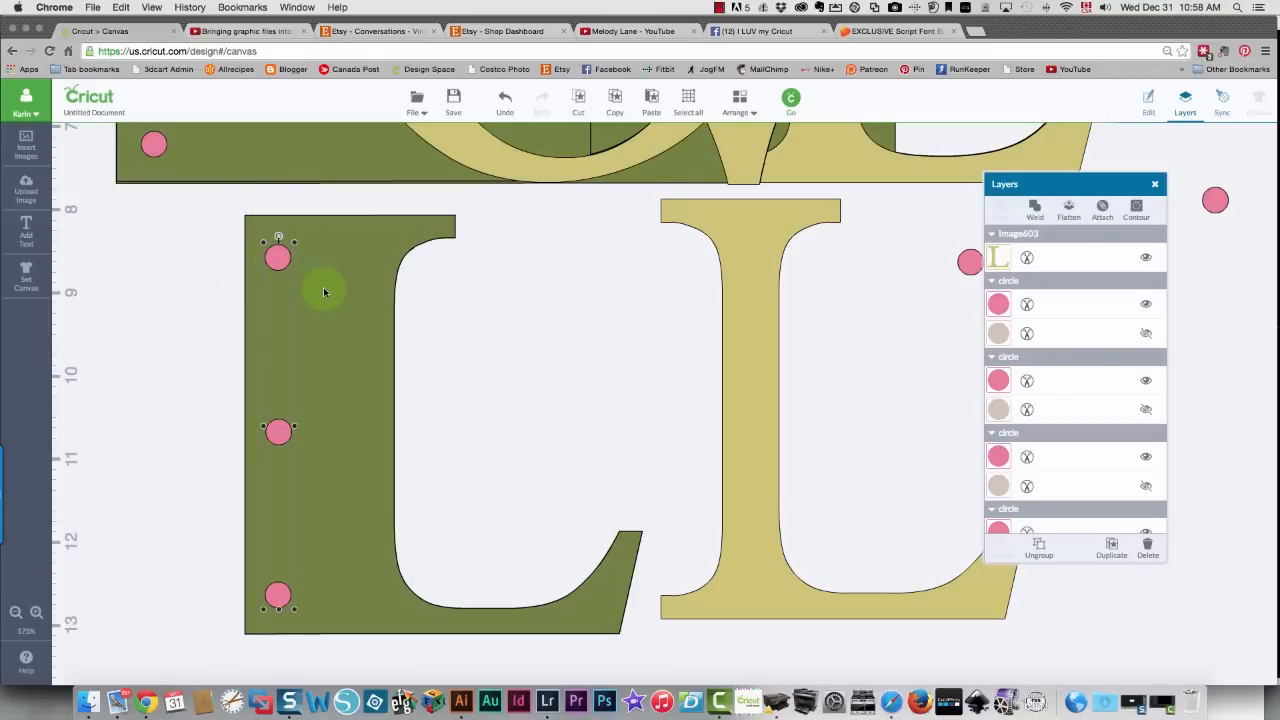
{"action": "right_click", "coordinate": [278, 252]}
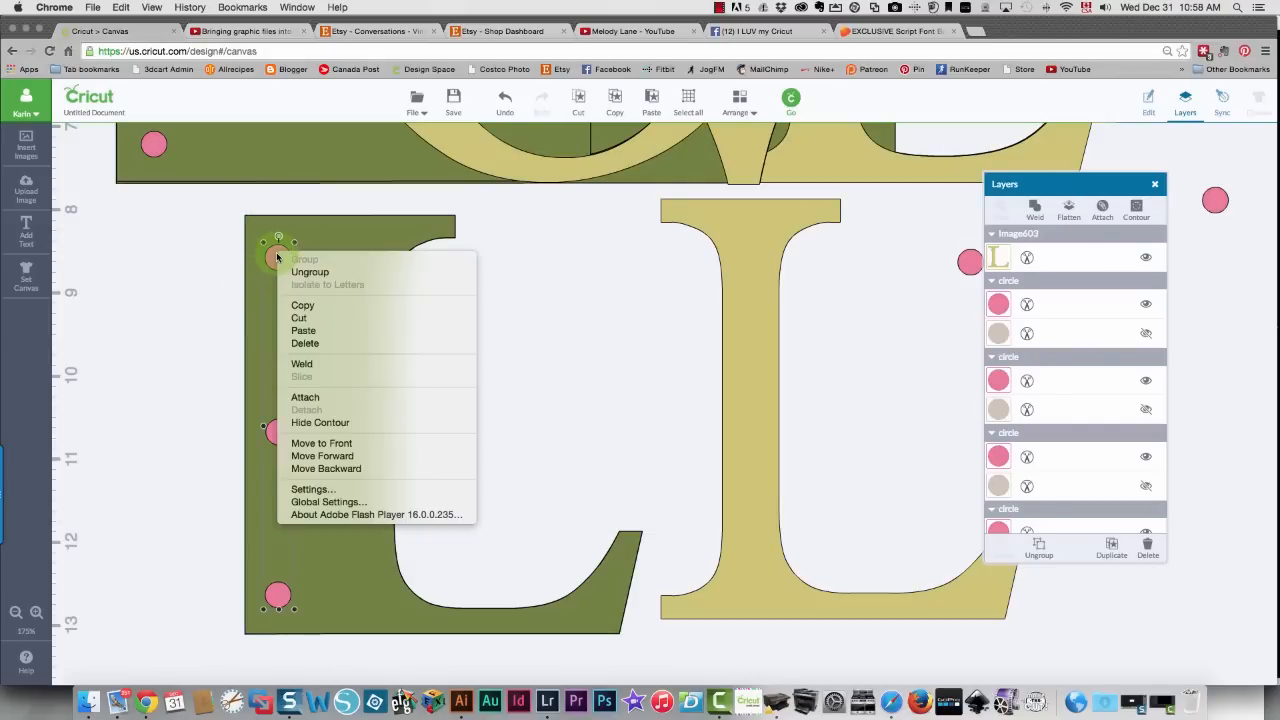
{"action": "left_click", "coordinate": [330, 272]}
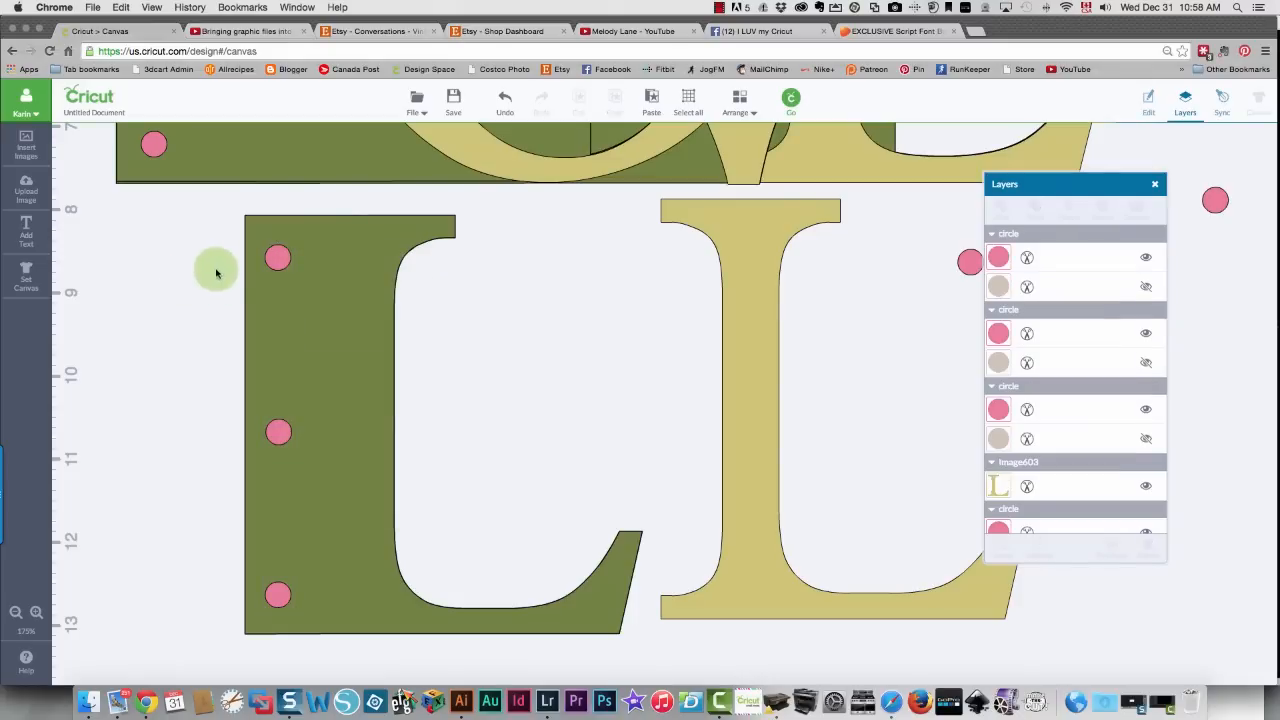
Slice the top circle out of the green L at its left edge
{"action": "left_click", "coordinate": [277, 260]}
{"action": "left_click", "coordinate": [324, 265], "text": "shift"}
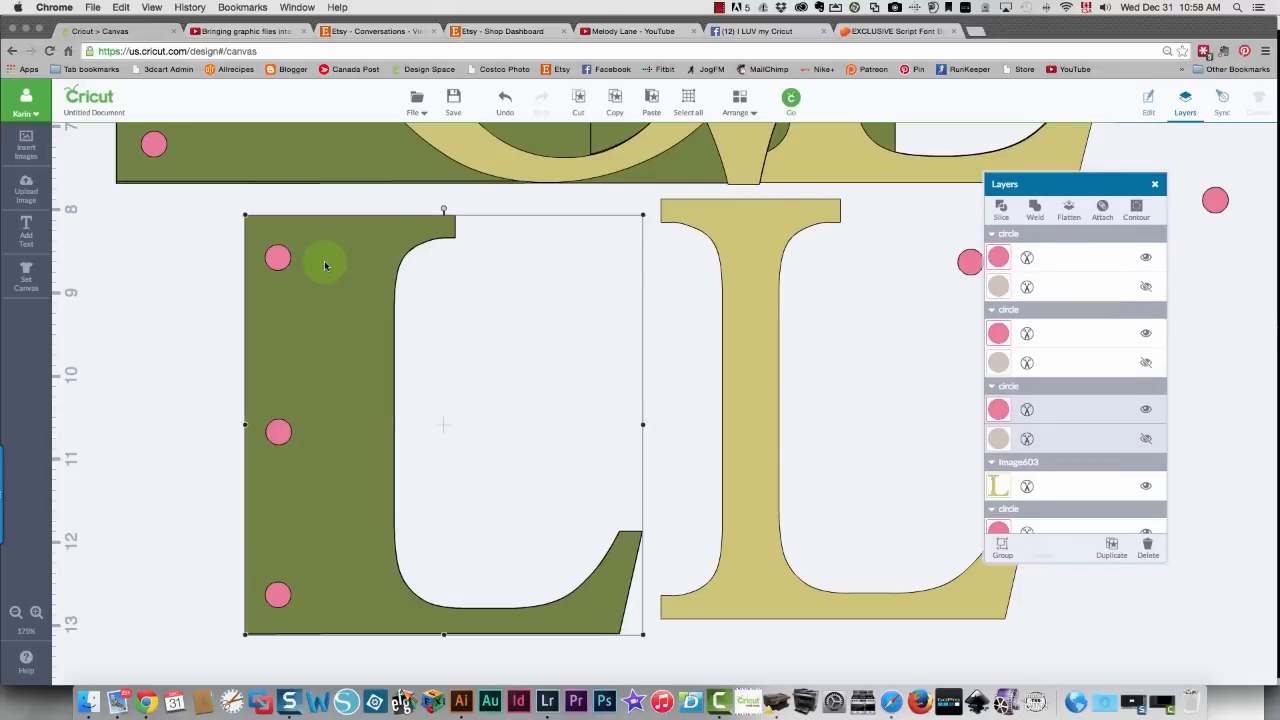
{"action": "right_click", "coordinate": [325, 265]}
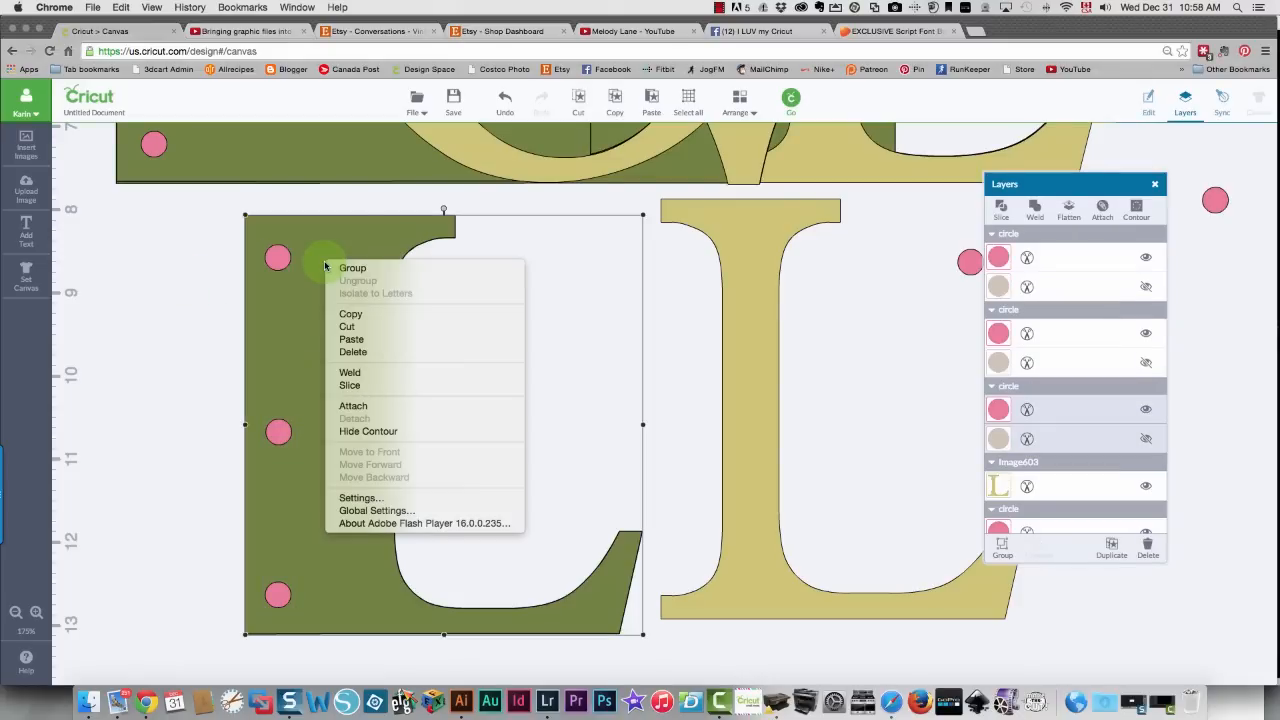
{"action": "left_click", "coordinate": [343, 378]}
{"action": "right_click", "coordinate": [338, 370]}
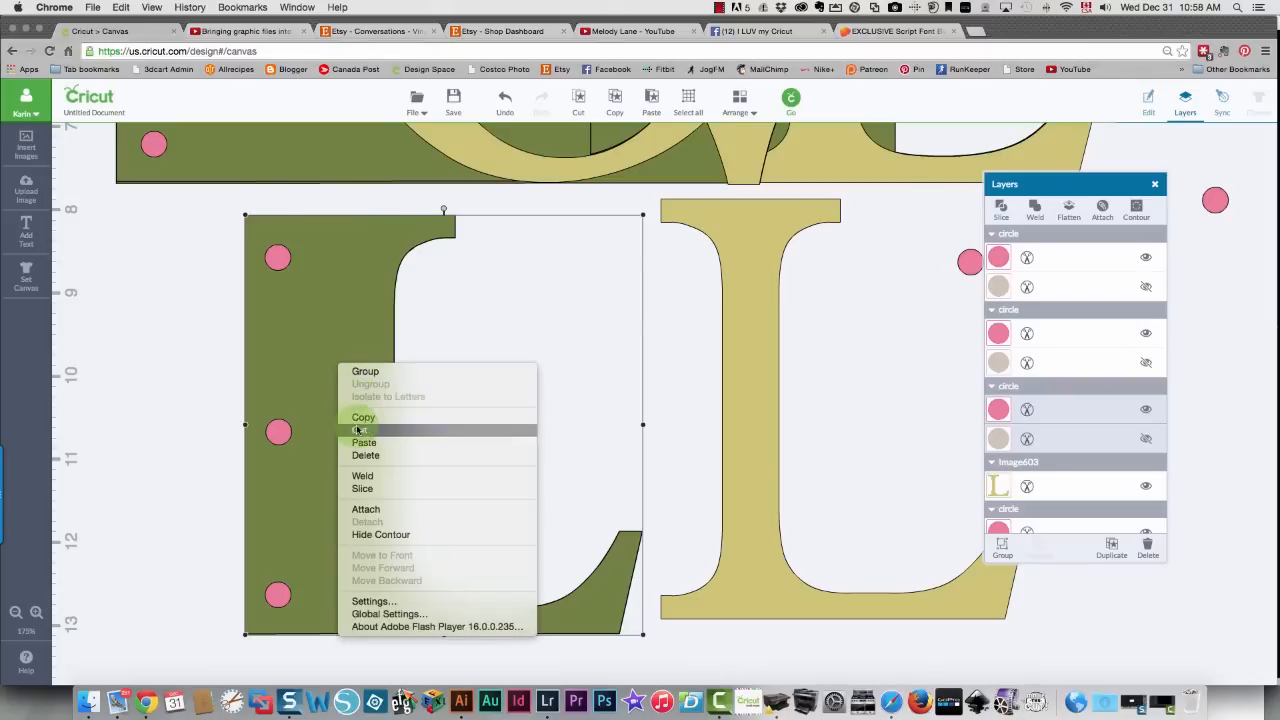
{"action": "left_click", "coordinate": [346, 477]}
{"action": "left_click", "coordinate": [163, 381]}
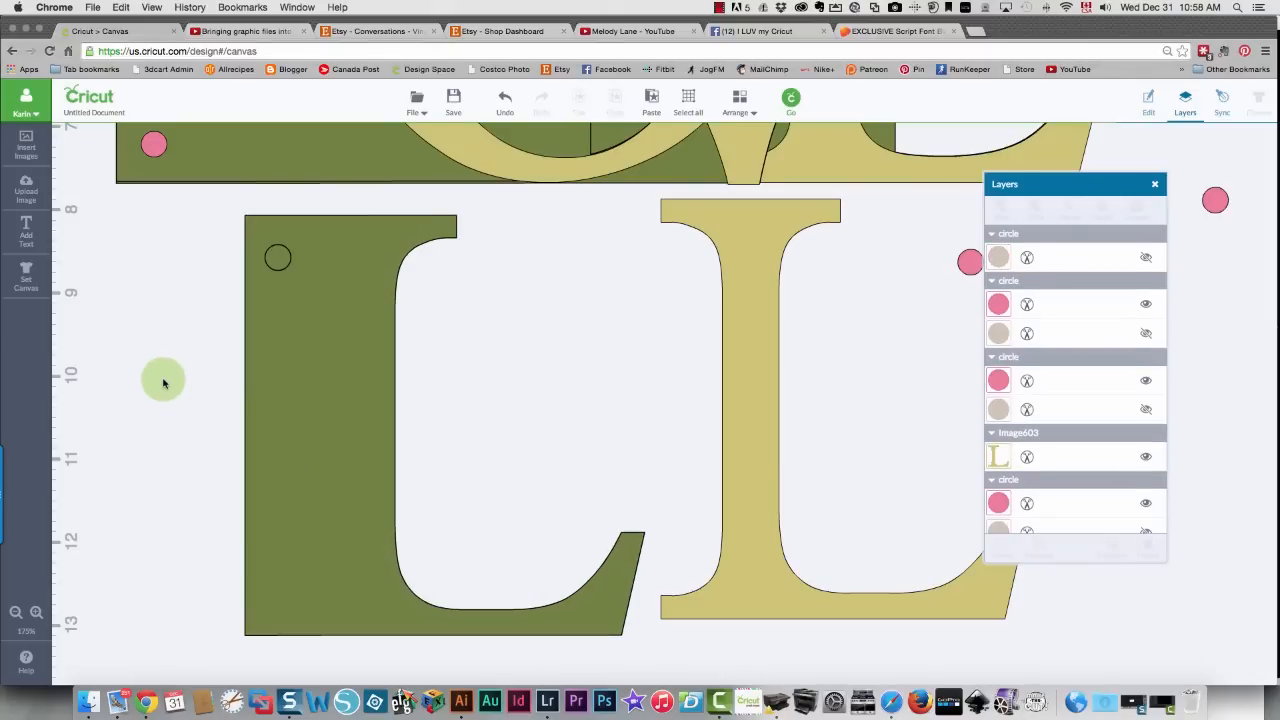
Move the green L backward behind the remaining circles and slice the middle circle out of it
{"action": "left_click", "coordinate": [357, 343]}
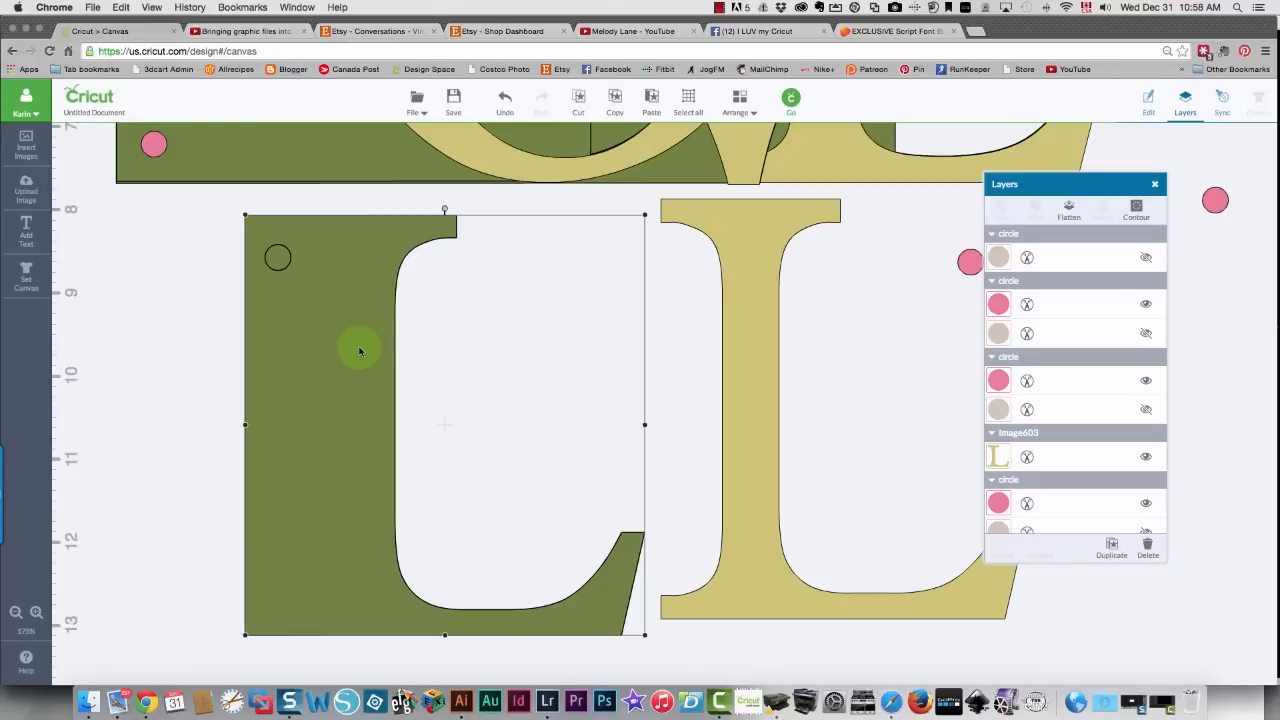
{"action": "left_click", "coordinate": [740, 100]}
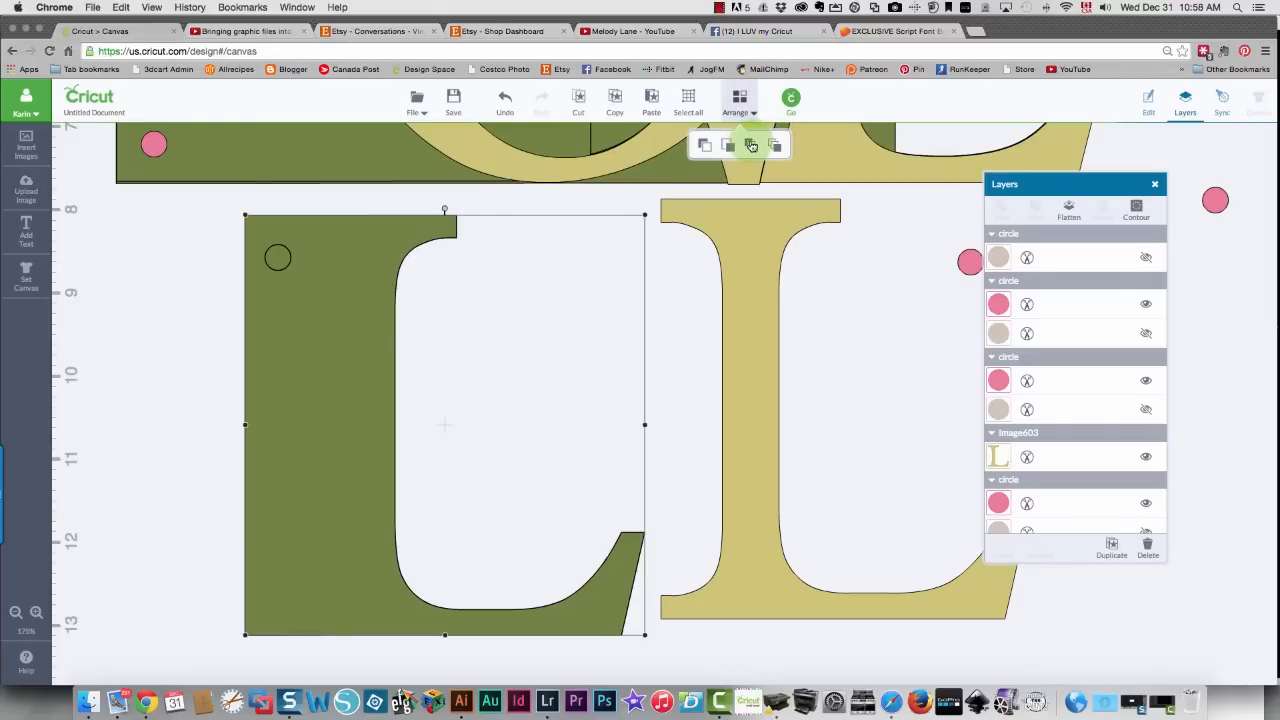
{"action": "left_click", "coordinate": [751, 146]}
{"action": "left_click", "coordinate": [167, 445]}
{"action": "left_click", "coordinate": [278, 432]}
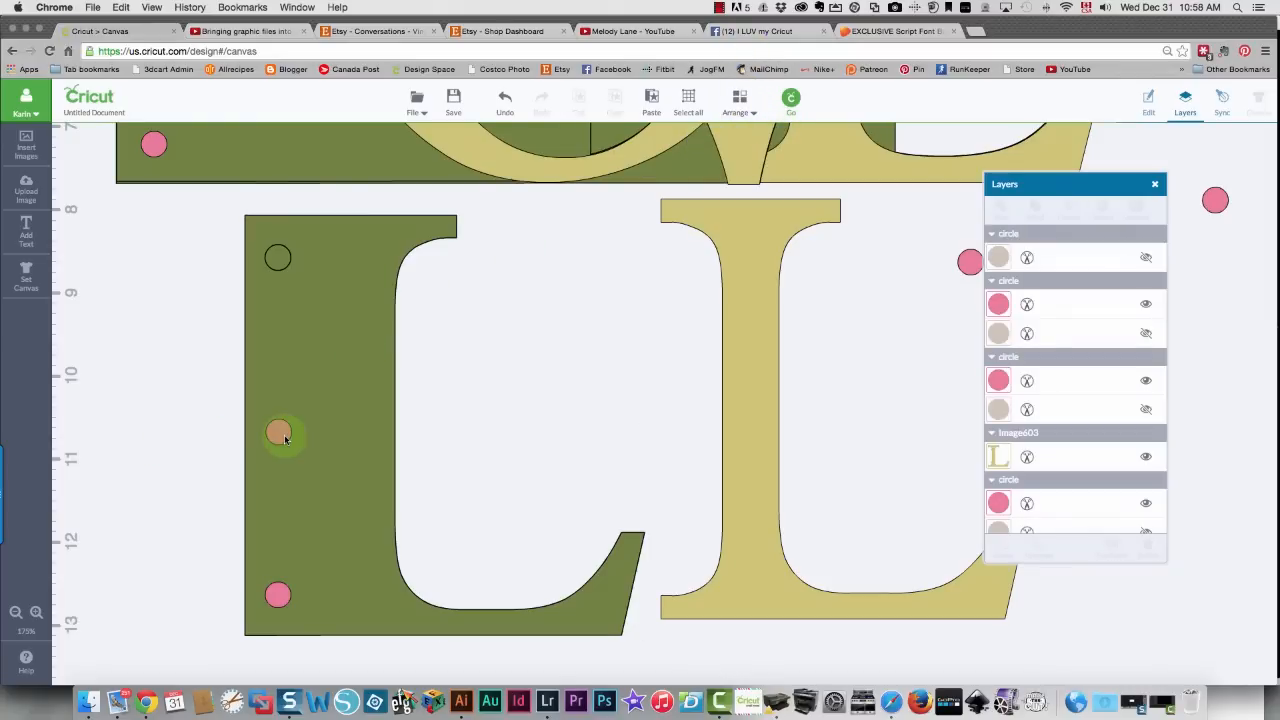
{"action": "left_click", "coordinate": [351, 355], "text": "shift"}
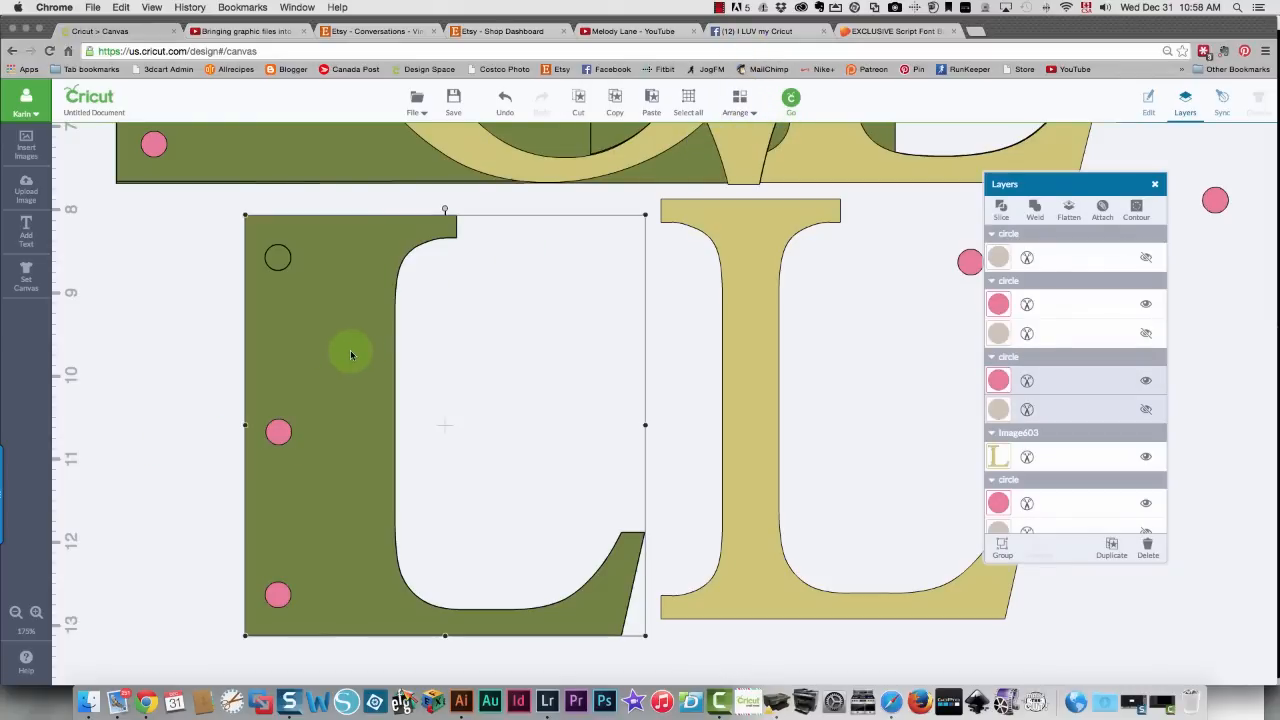
{"action": "right_click", "coordinate": [351, 355]}
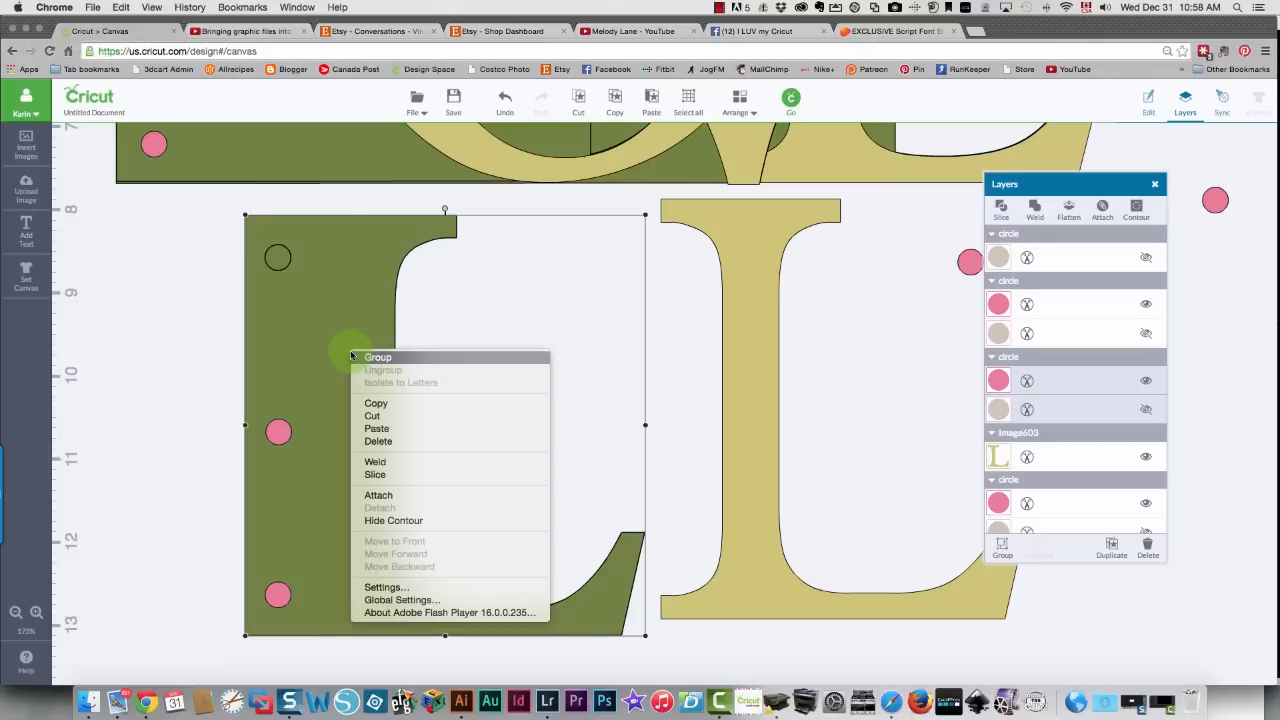
{"action": "left_click", "coordinate": [366, 476]}
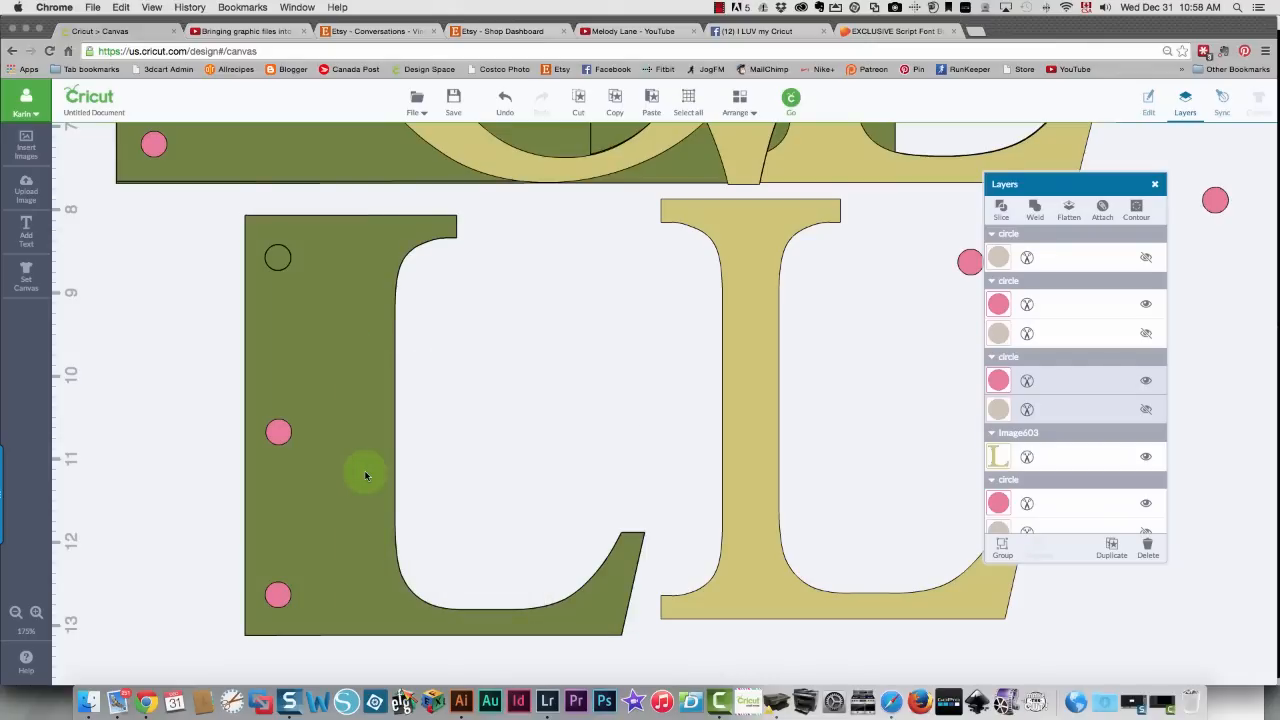
Move the green L backward again and slice the bottom circle out of it
{"action": "left_click", "coordinate": [436, 416]}
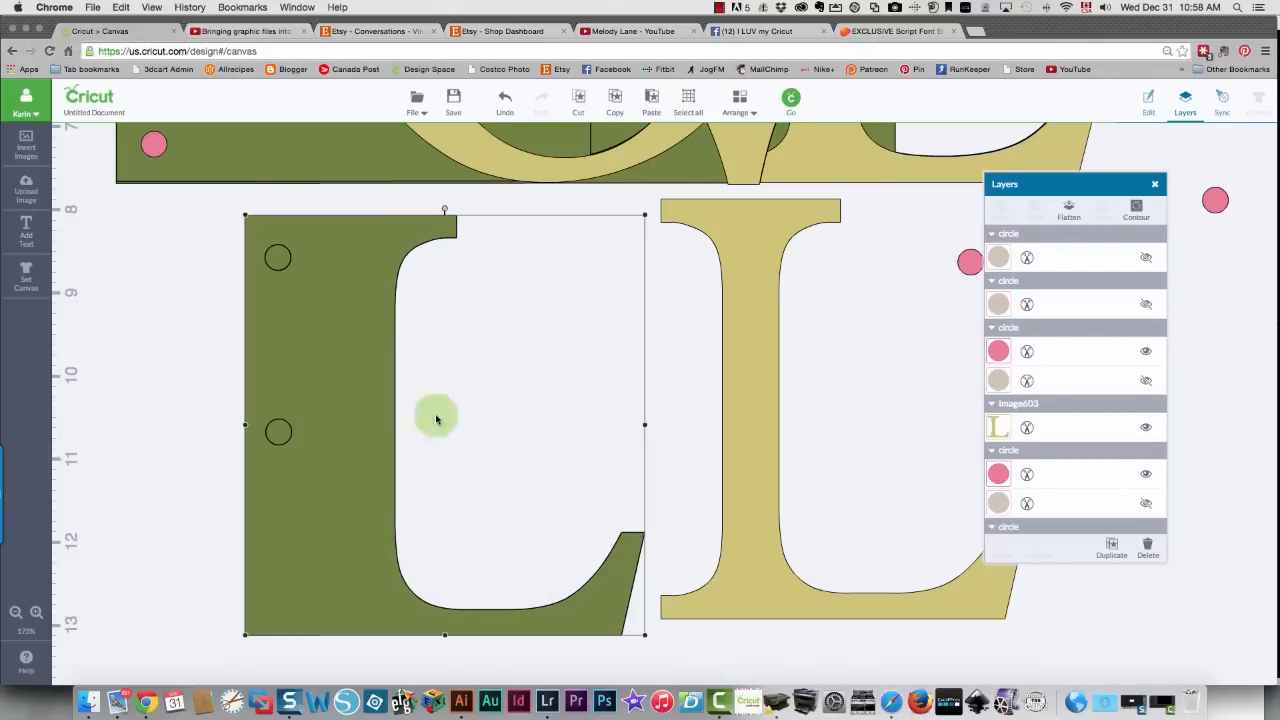
{"action": "left_click", "coordinate": [740, 99]}
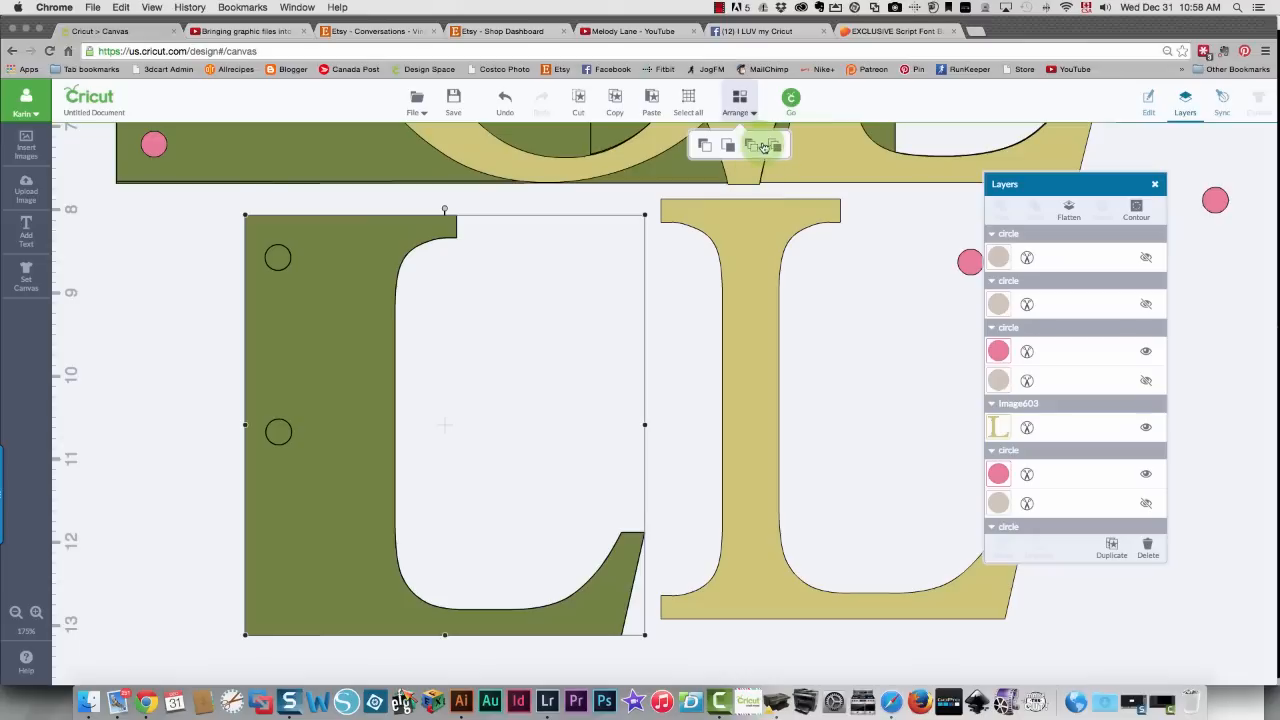
{"action": "left_click", "coordinate": [754, 146]}
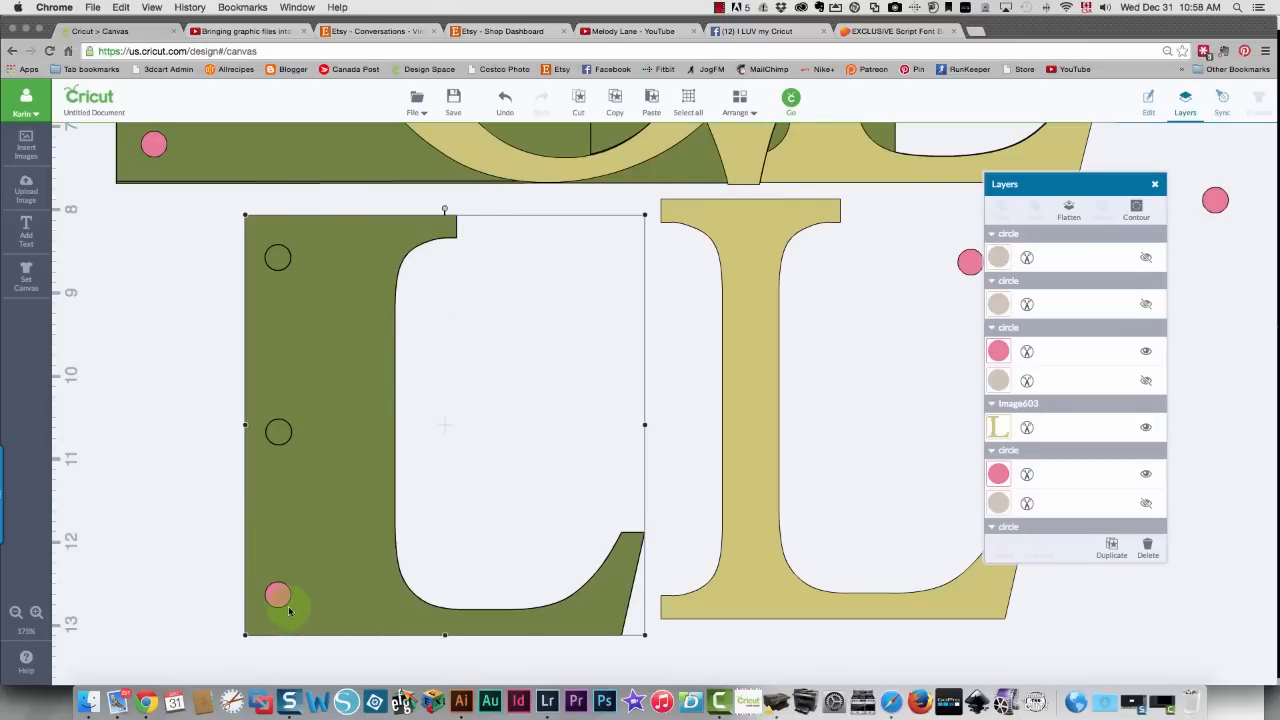
{"action": "left_click", "coordinate": [280, 600]}
{"action": "left_click", "coordinate": [344, 607], "text": "shift"}
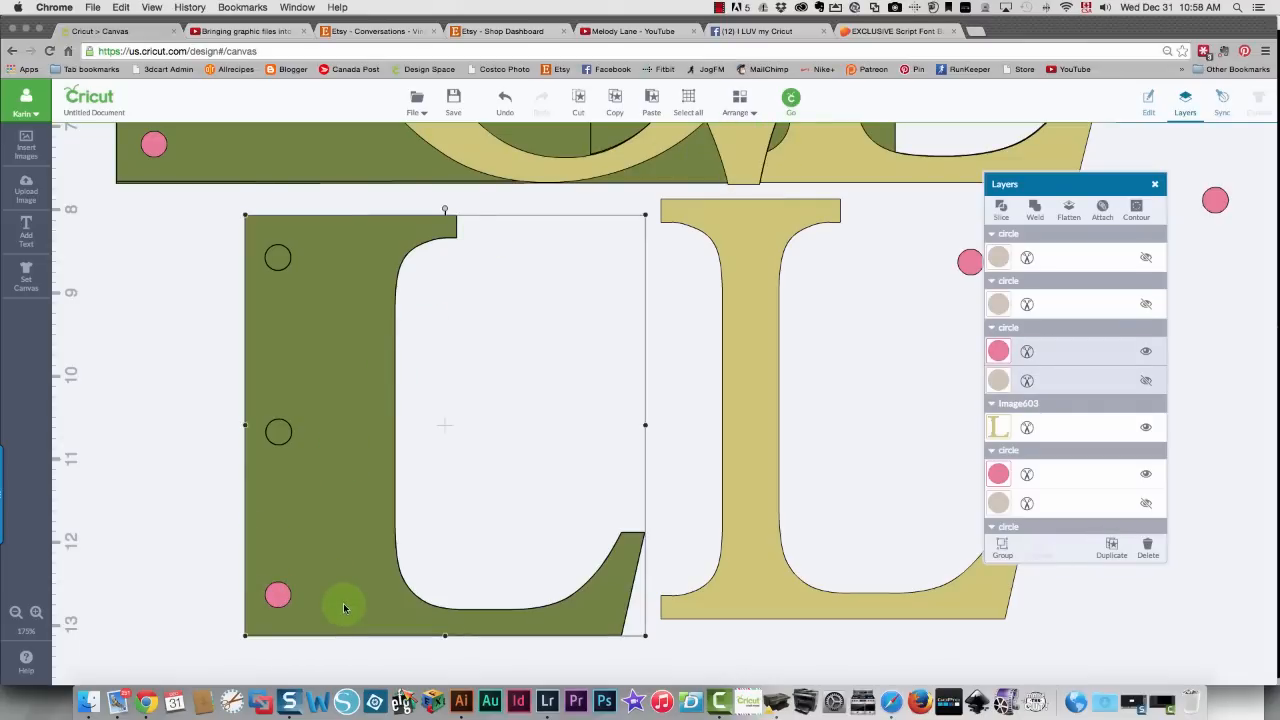
{"action": "right_click", "coordinate": [344, 607]}
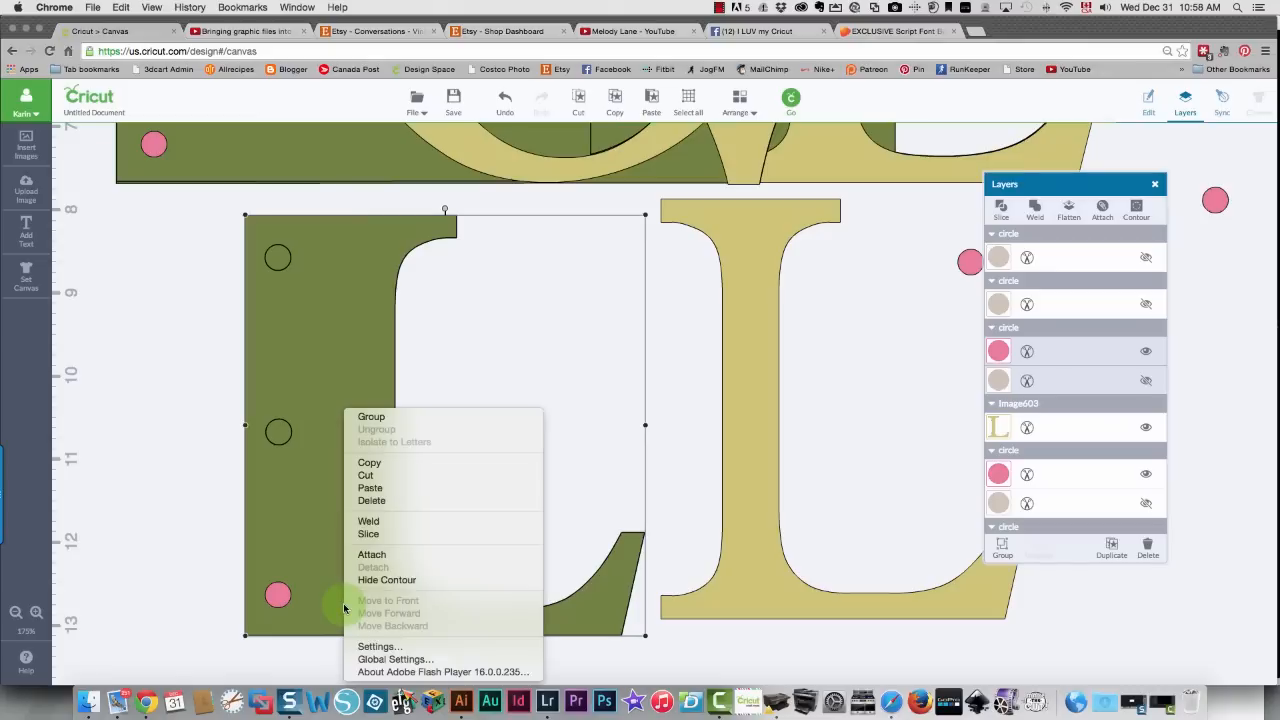
{"action": "left_click", "coordinate": [360, 540]}
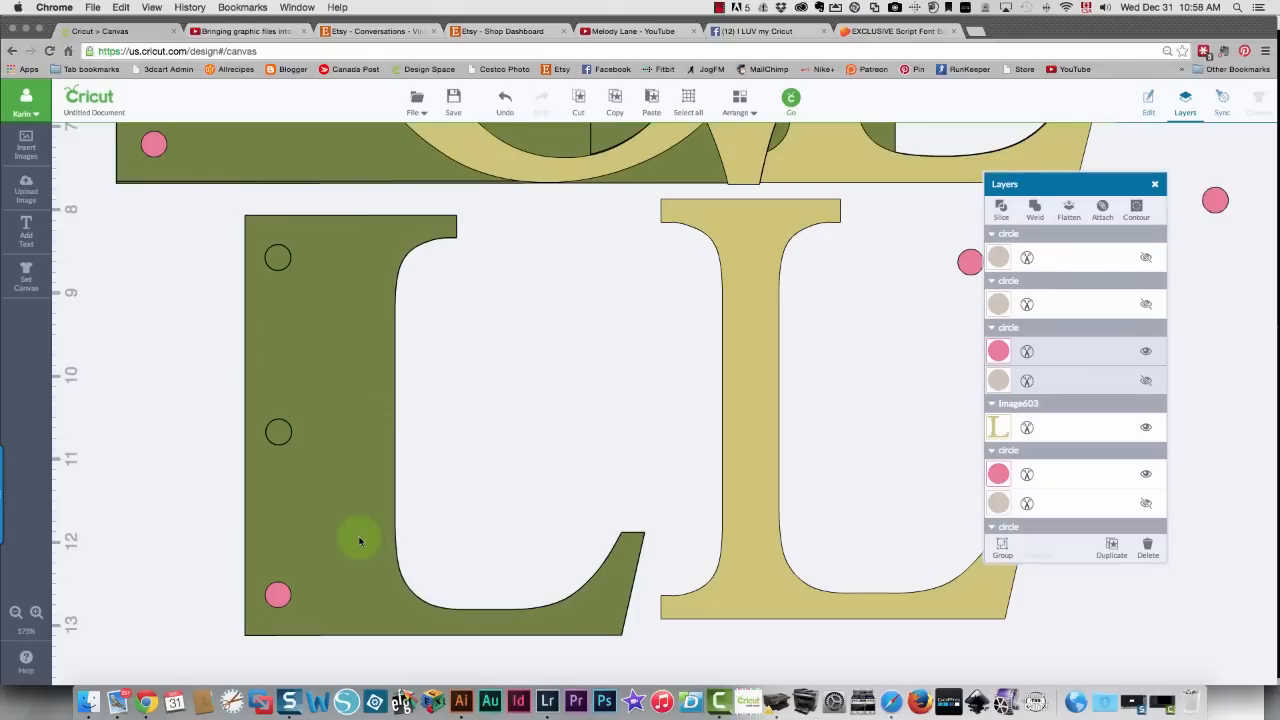
Shift the green L aside to delete the three sliced-out circles, and place the tan L behind the green one
{"action": "left_click", "coordinate": [287, 262]}
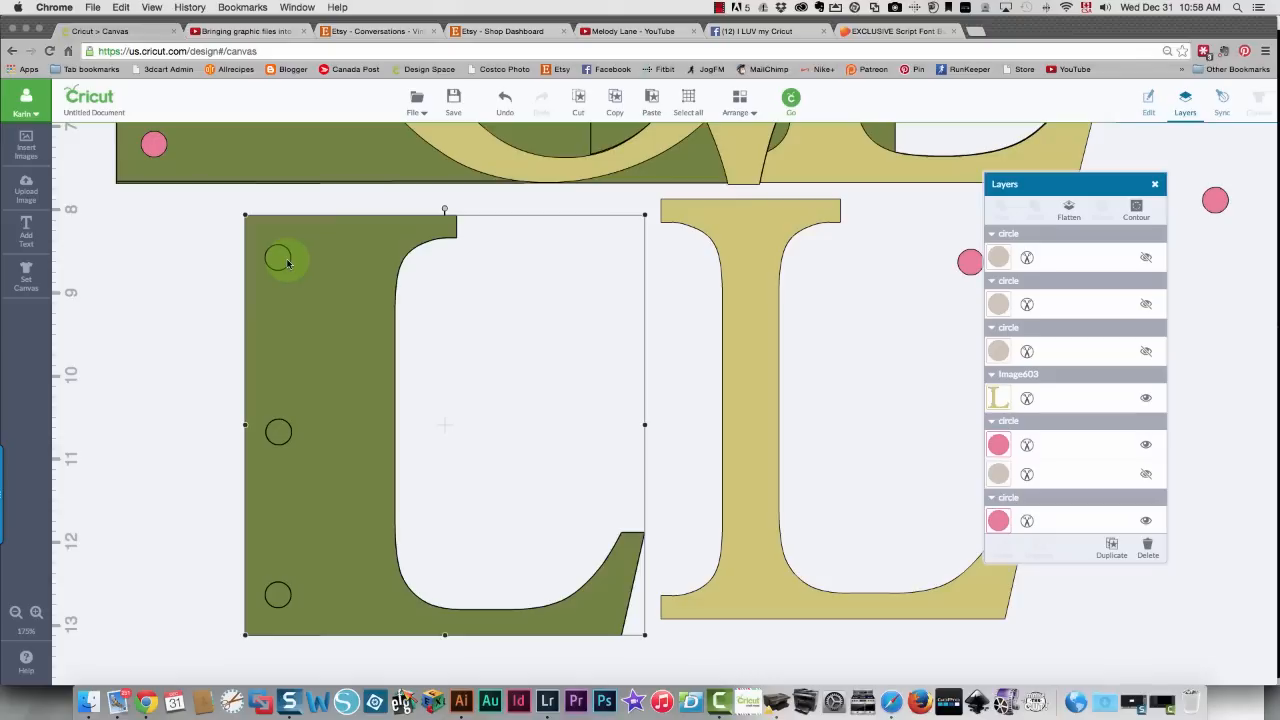
{"action": "left_click_drag", "start_coordinate": [310, 284], "coordinate": [400, 287]}
{"action": "left_click_drag", "start_coordinate": [220, 214], "coordinate": [296, 662]}
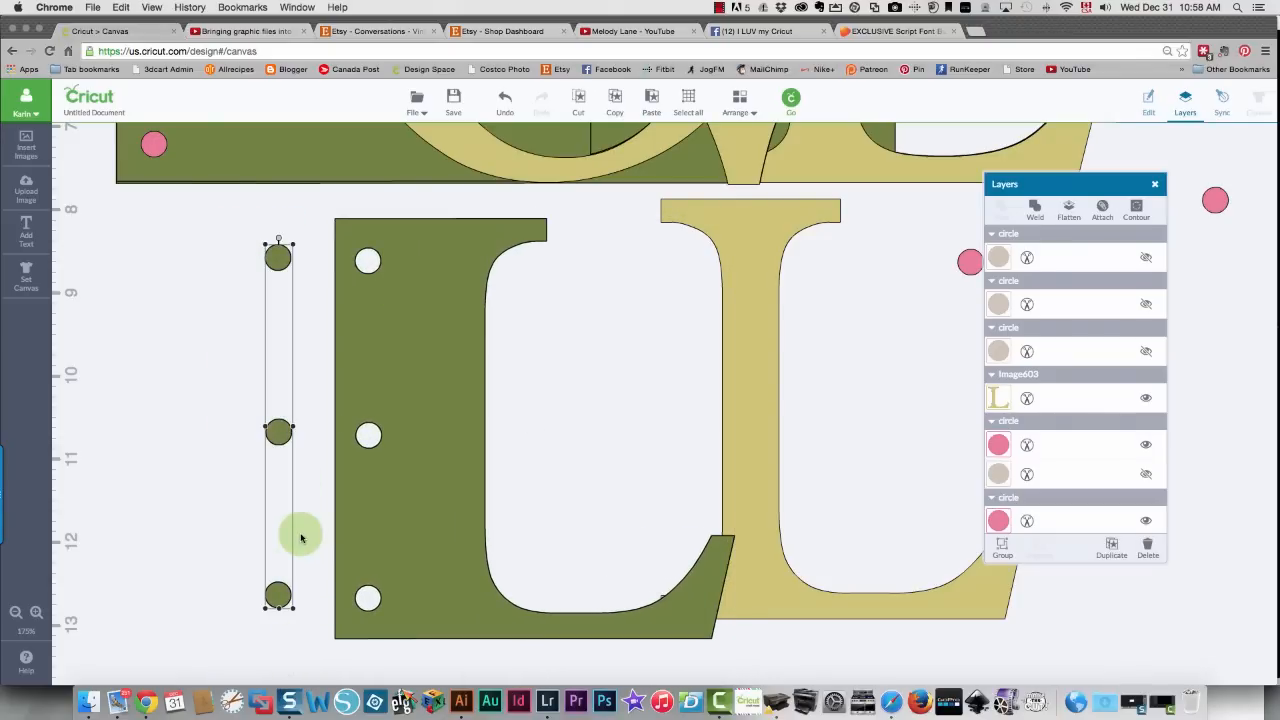
{"action": "key", "text": "Delete"}
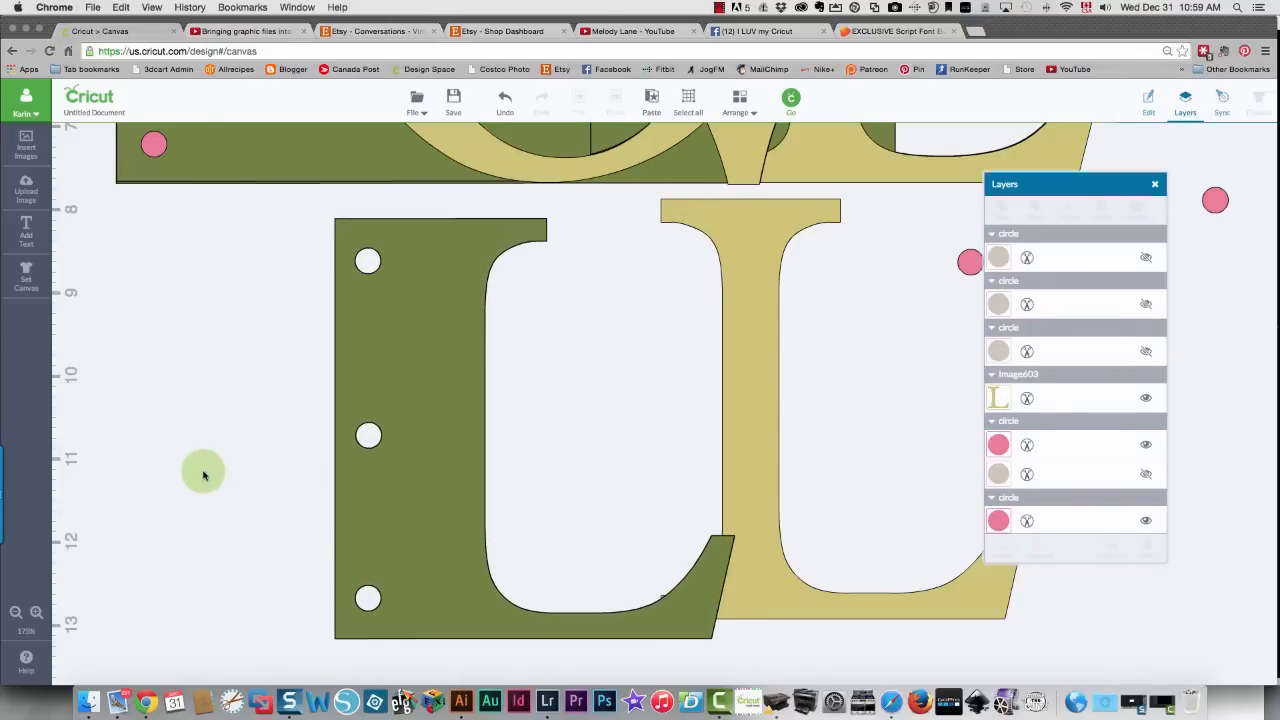
{"action": "left_click_drag", "start_coordinate": [710, 422], "coordinate": [446, 462]}
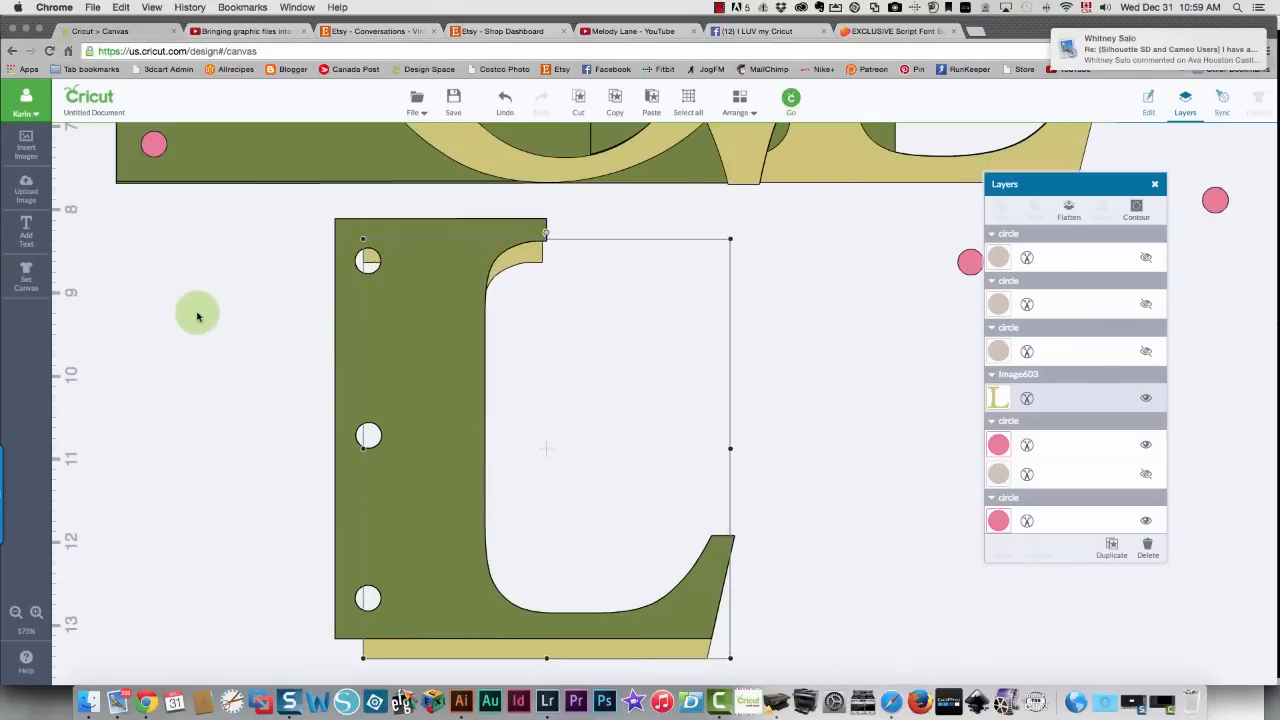
Ungroup the set of three circles on the green backing of the O
{"action": "scroll", "coordinate": [197, 316], "scroll_direction": "up", "scroll_amount": 10}
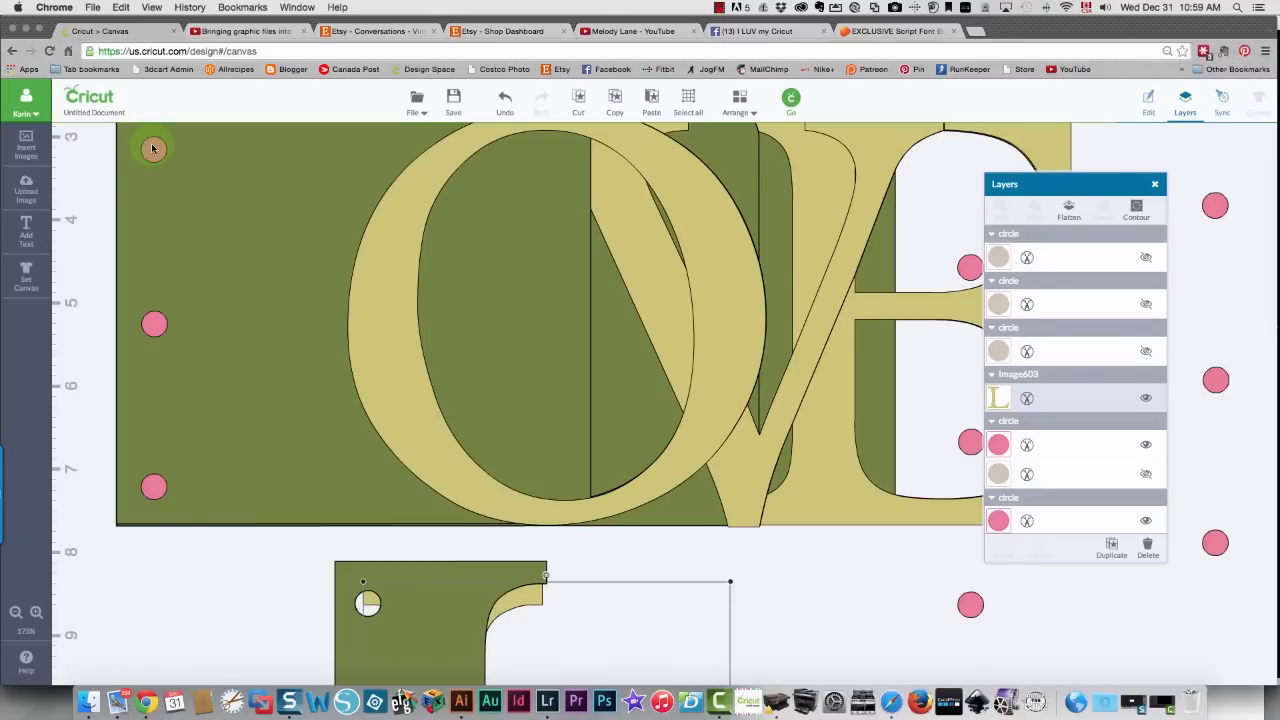
{"action": "left_click", "coordinate": [152, 148]}
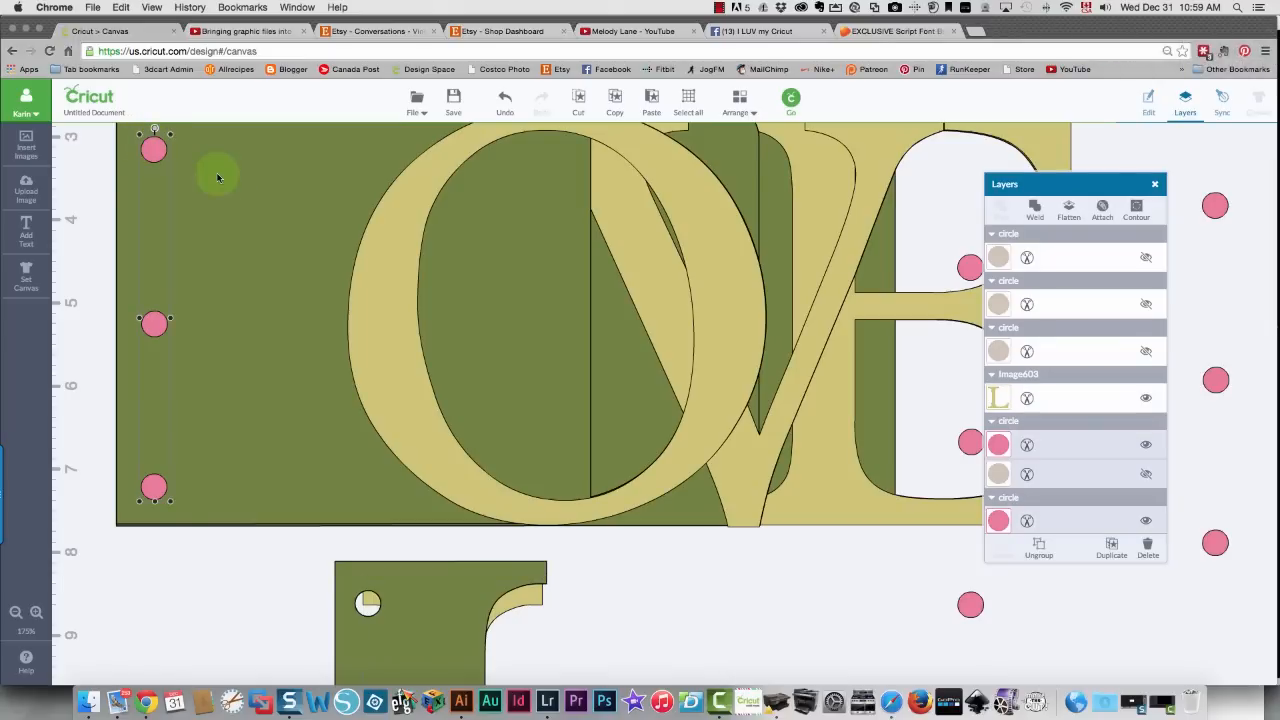
{"action": "right_click", "coordinate": [160, 152]}
{"action": "left_click", "coordinate": [185, 172]}
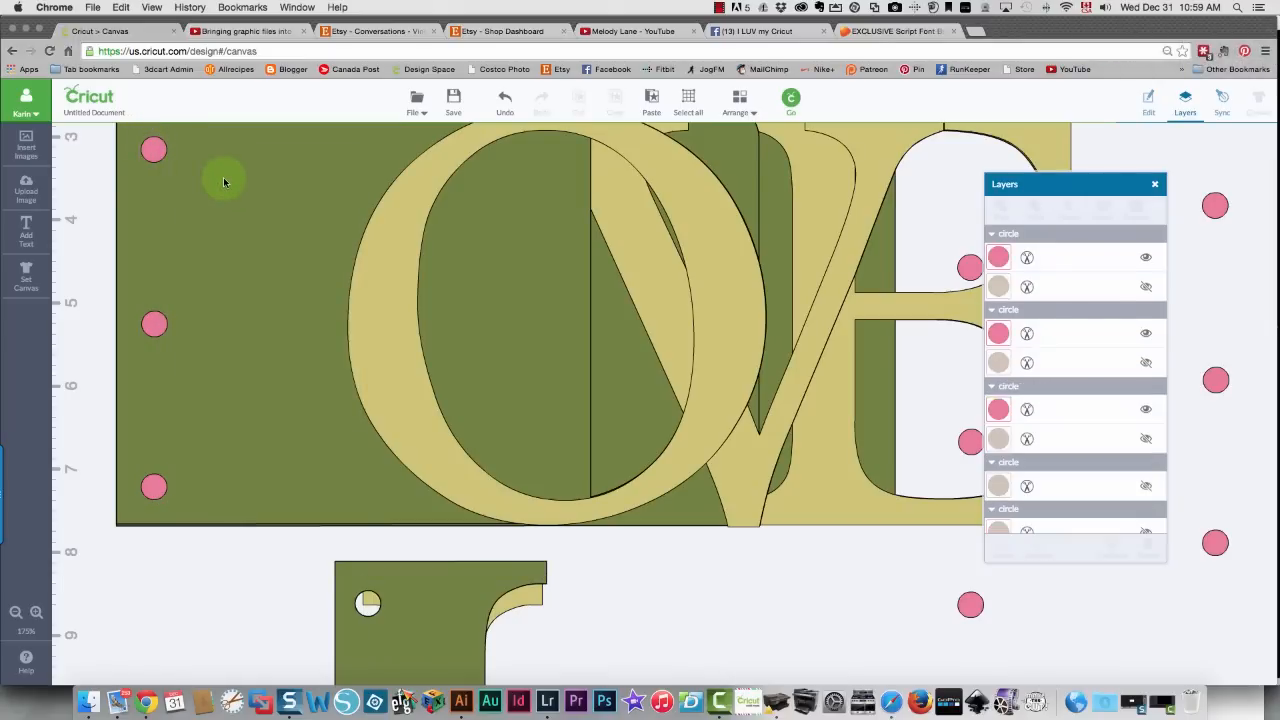
Try to slice the top circle out of the still grouped O and green backing
{"action": "left_click", "coordinate": [154, 148]}
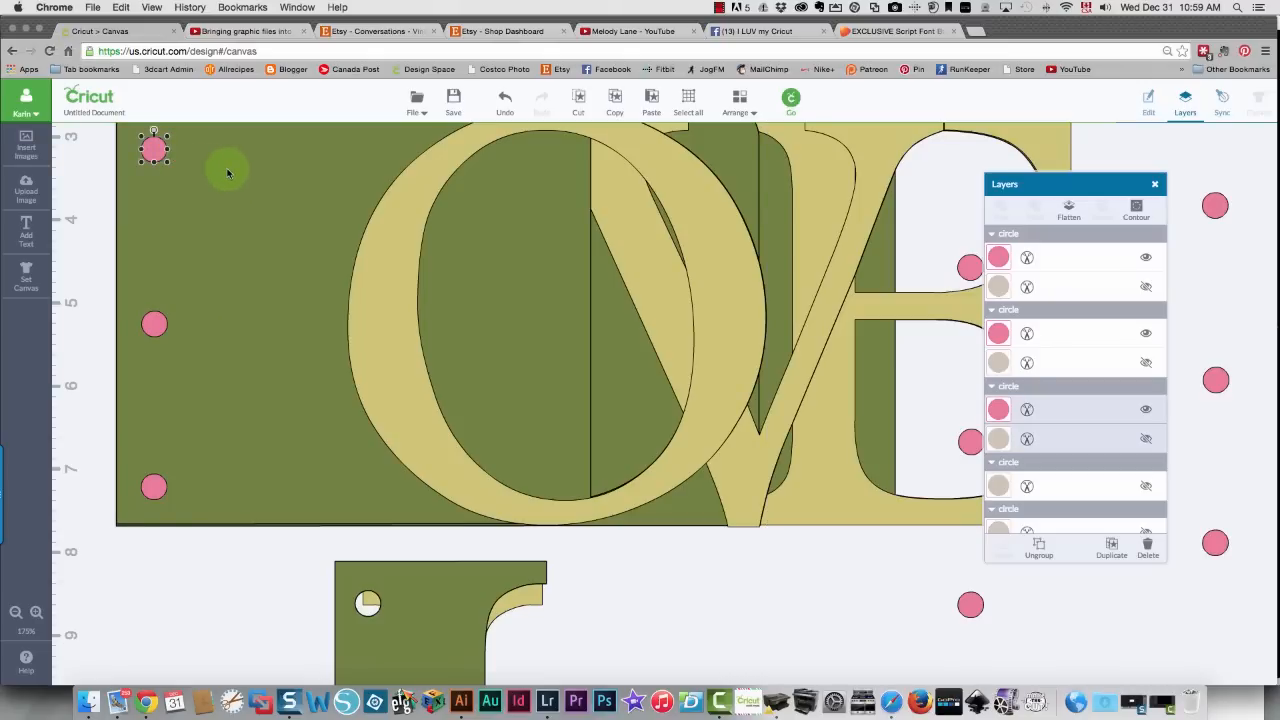
{"action": "left_click", "coordinate": [227, 173], "text": "shift"}
{"action": "right_click", "coordinate": [227, 173]}
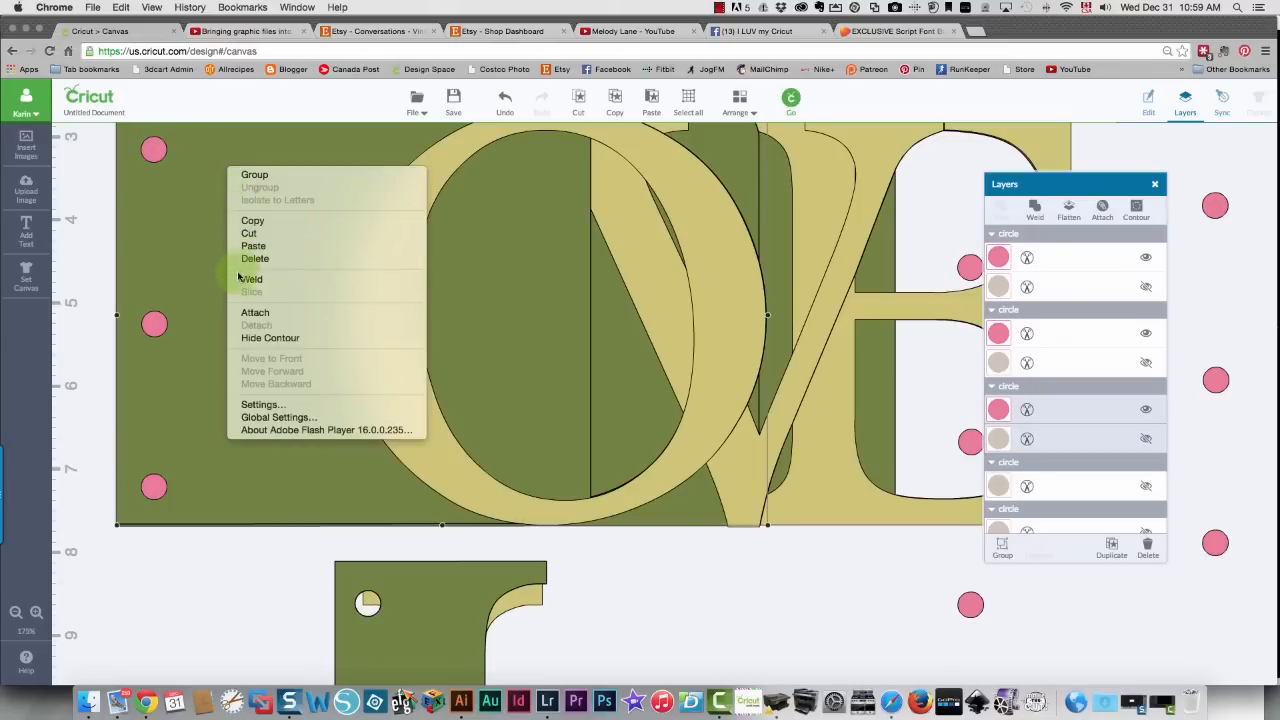
{"action": "left_click", "coordinate": [103, 228]}
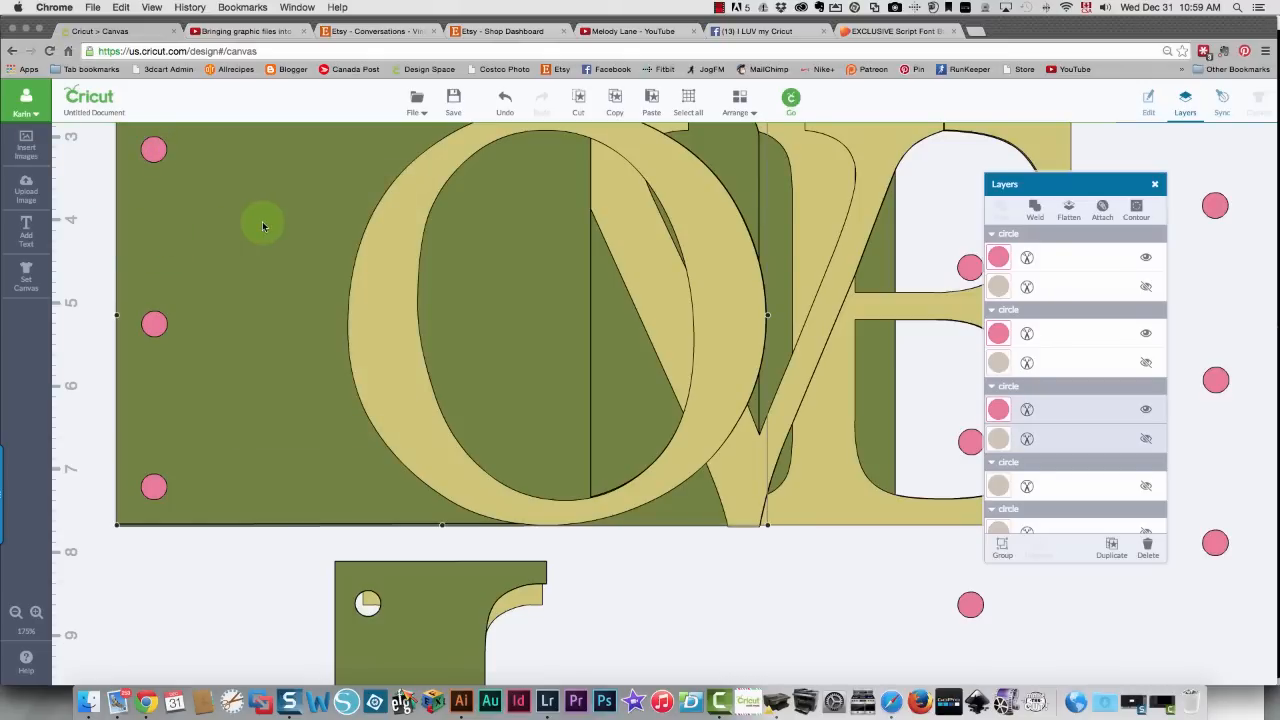
{"action": "right_click", "coordinate": [373, 224]}
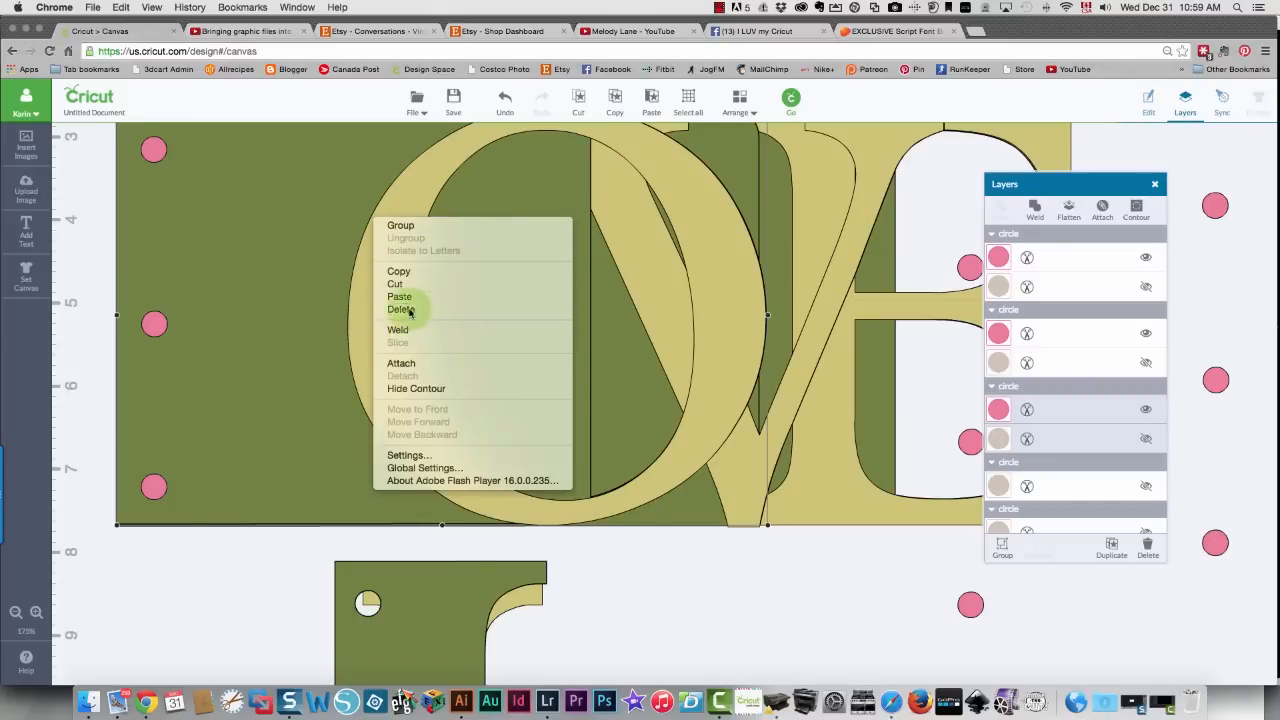
{"action": "left_click", "coordinate": [145, 578]}
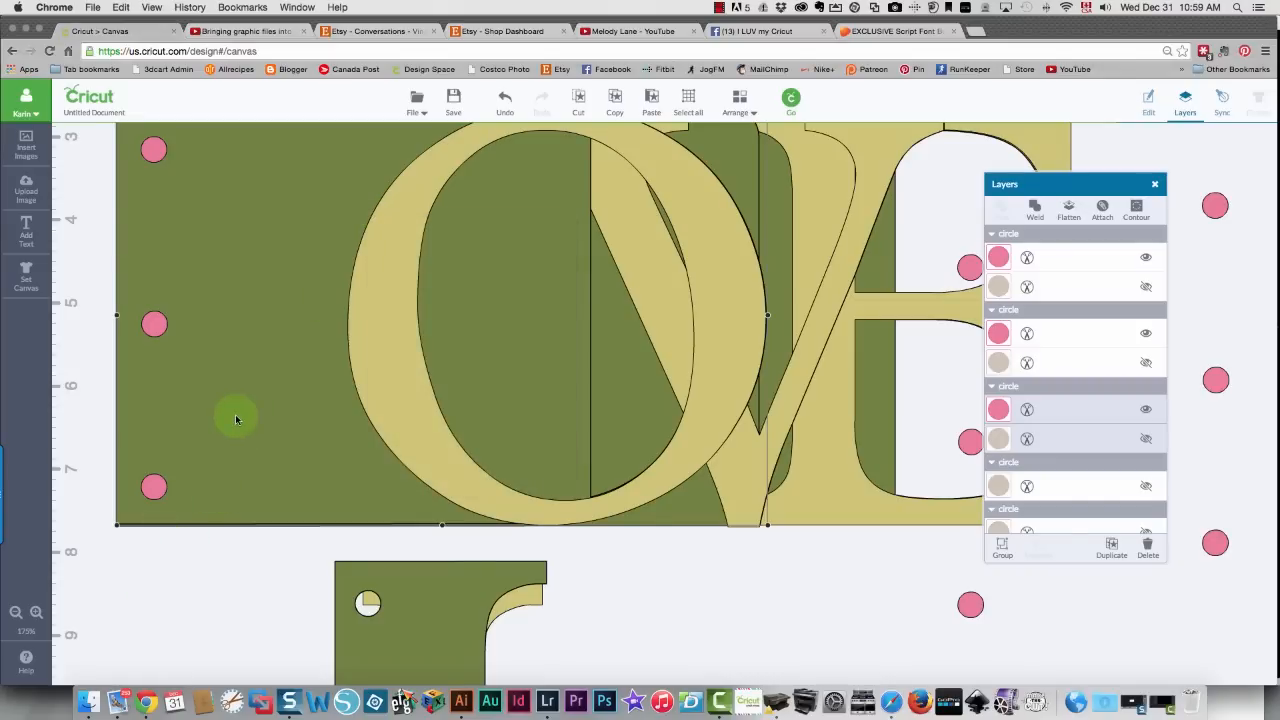
{"action": "left_click", "coordinate": [80, 238]}
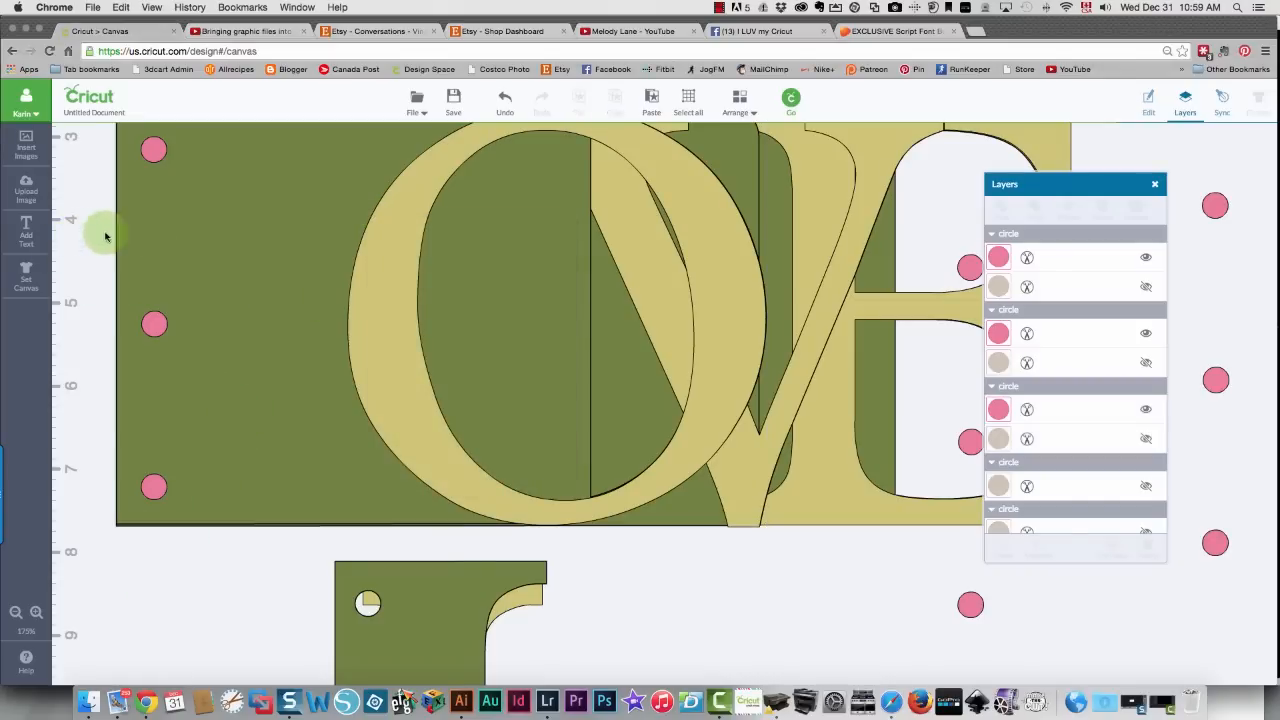
Ungroup the tan O from its green backing and move the backing backward
{"action": "left_click", "coordinate": [238, 225]}
{"action": "right_click", "coordinate": [237, 225]}
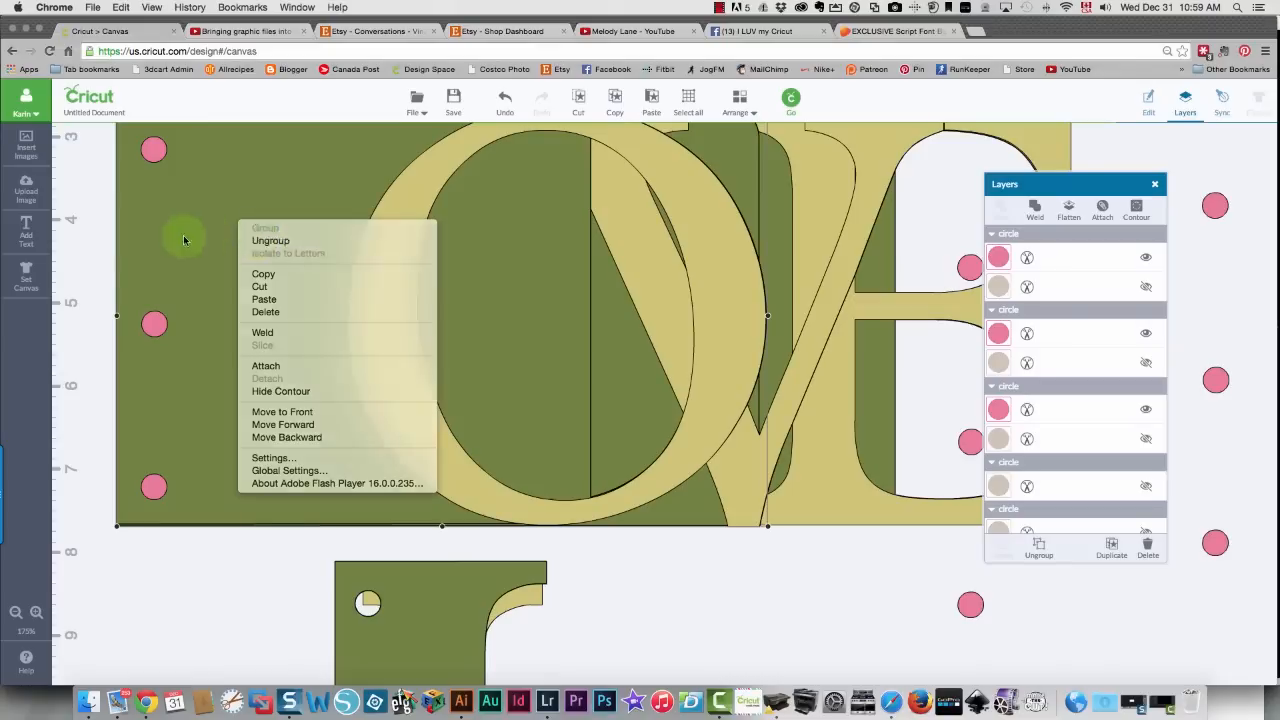
{"action": "left_click", "coordinate": [75, 240]}
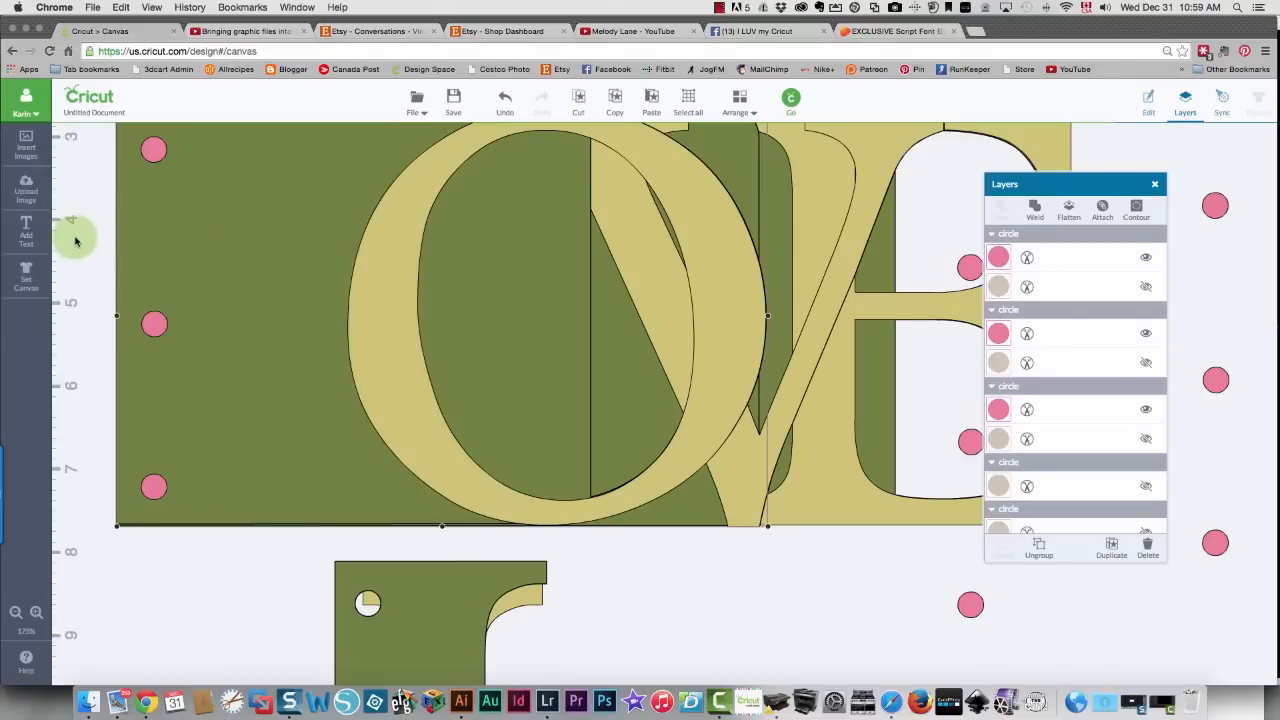
{"action": "right_click", "coordinate": [179, 202]}
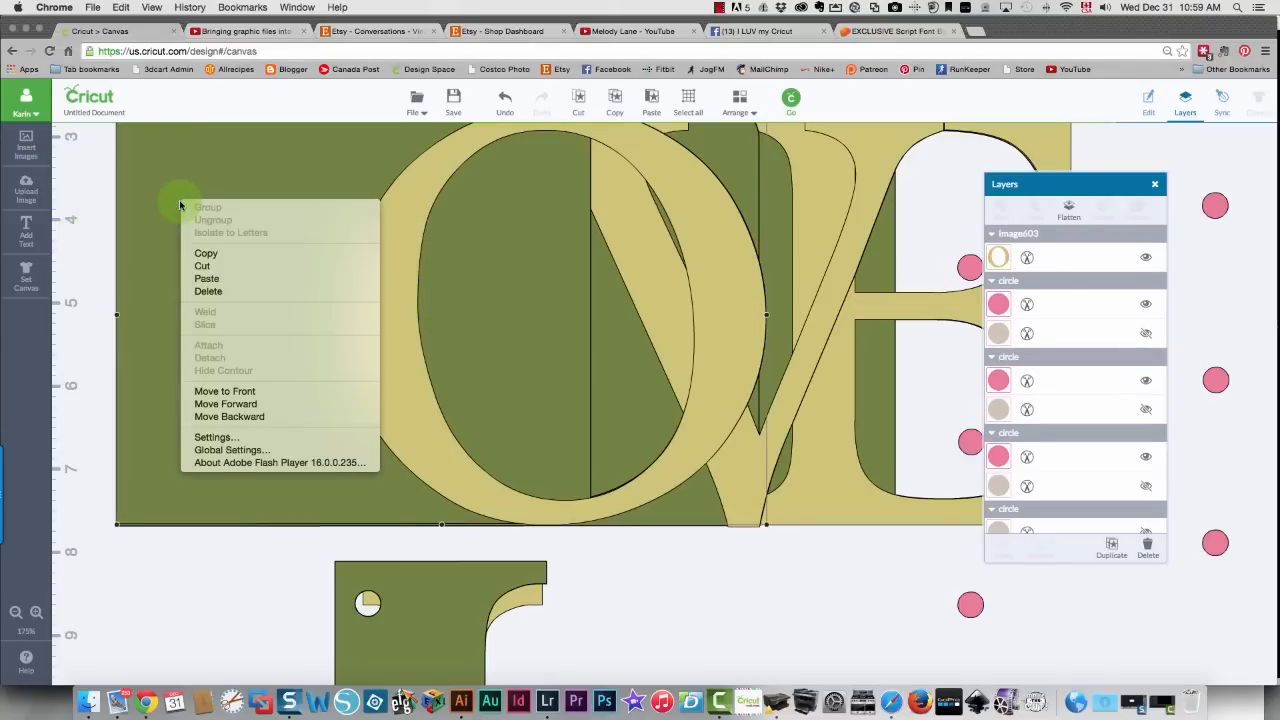
{"action": "left_click", "coordinate": [275, 415]}
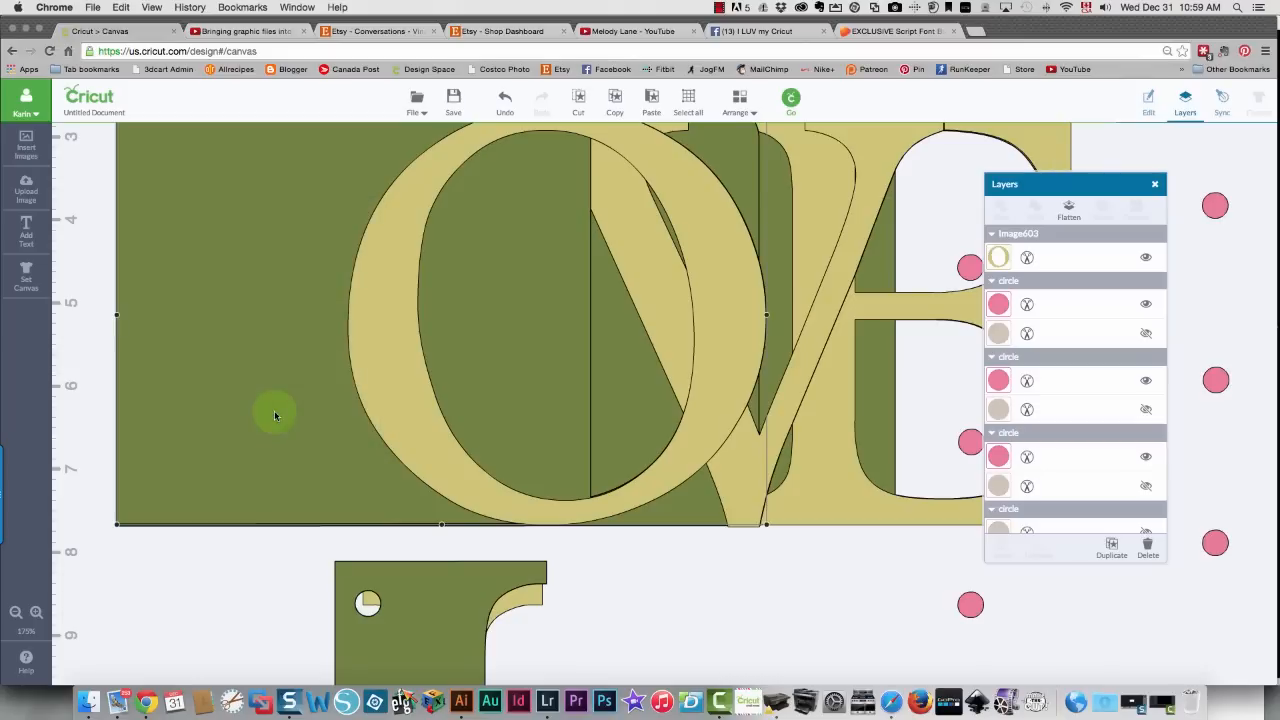
Slice the bottom circle out of the green backing of the O
{"action": "left_click", "coordinate": [155, 488]}
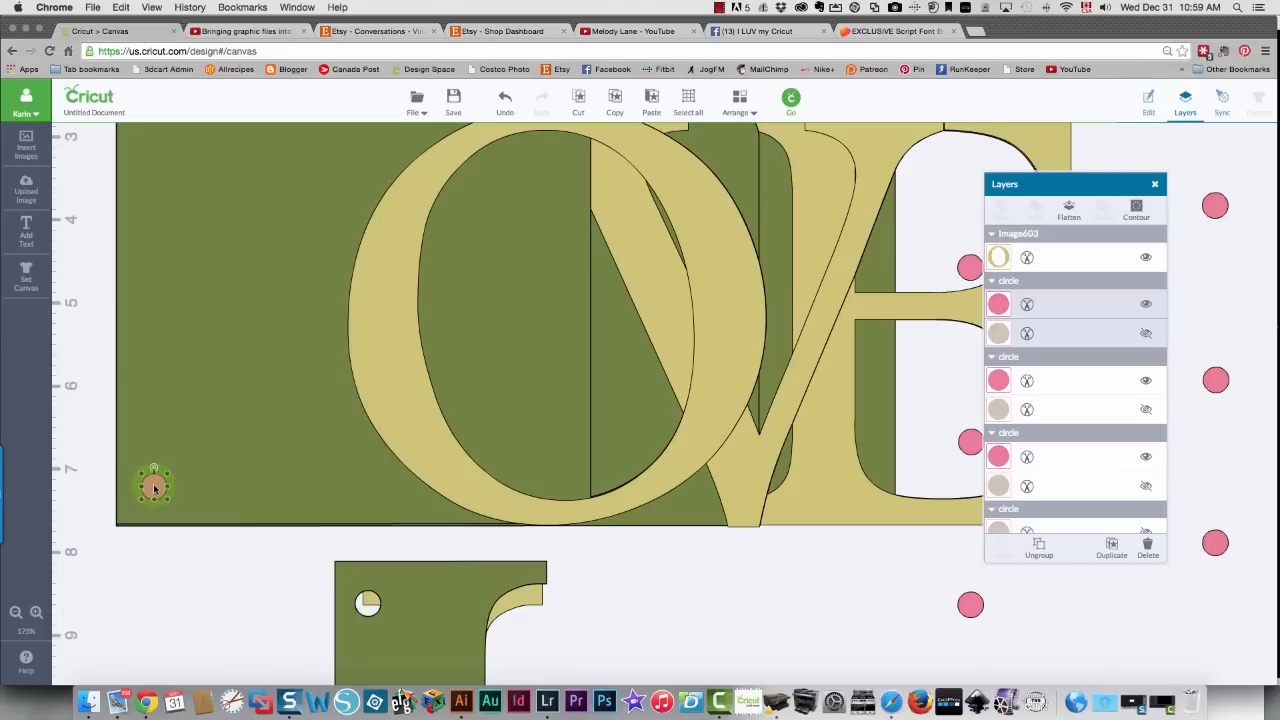
{"action": "left_click", "coordinate": [224, 457], "text": "shift"}
{"action": "right_click", "coordinate": [224, 457]}
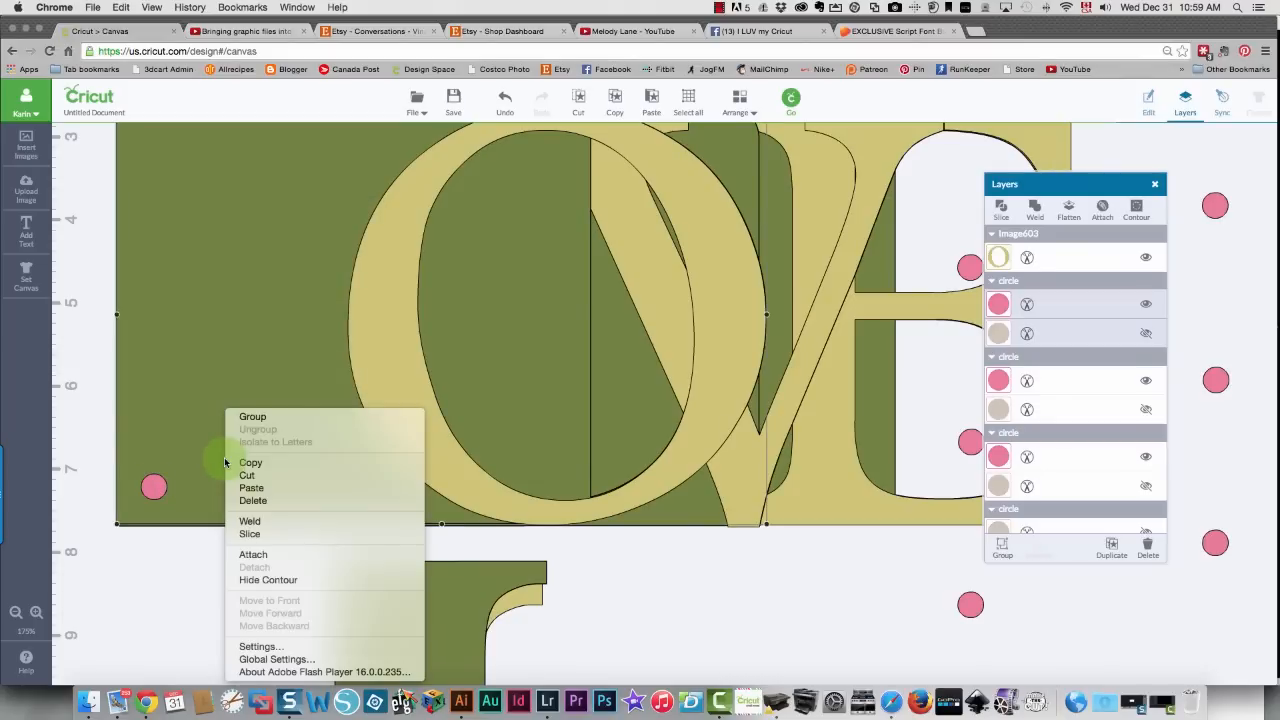
{"action": "left_click", "coordinate": [249, 533]}
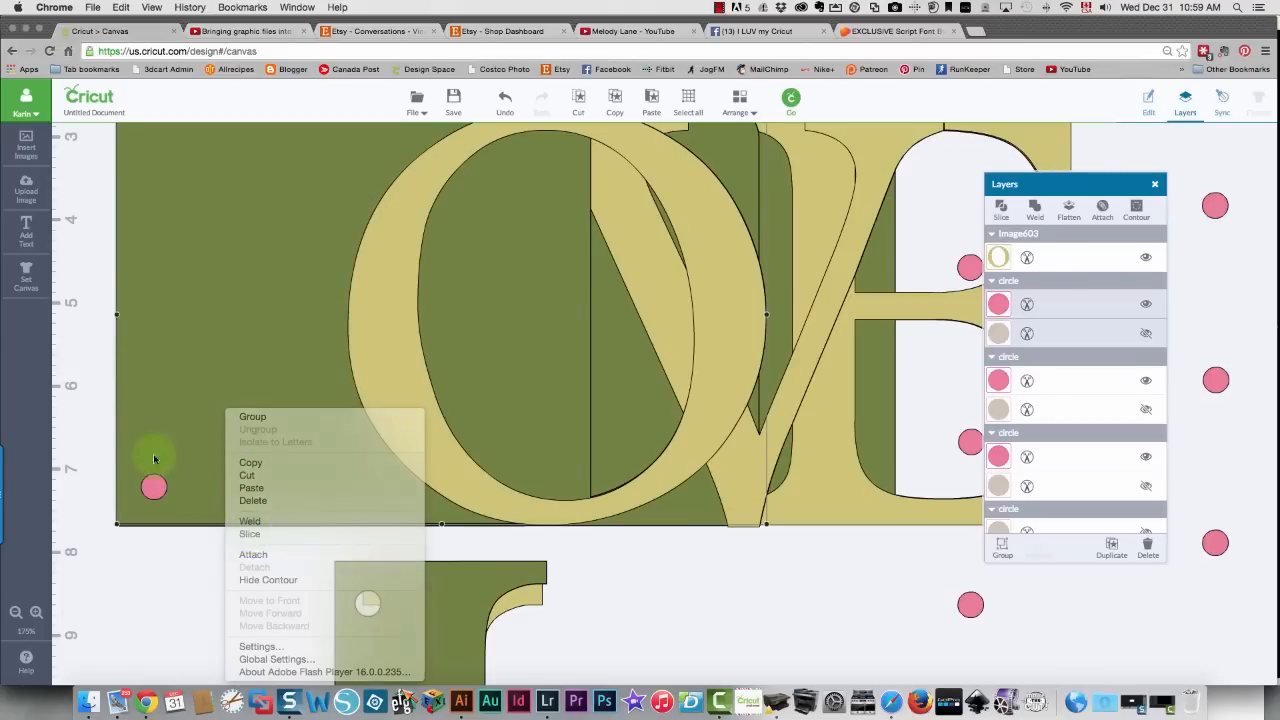
Move the O's green backing backward behind the middle circle and shift the tan O aside
{"action": "right_click", "coordinate": [180, 275]}
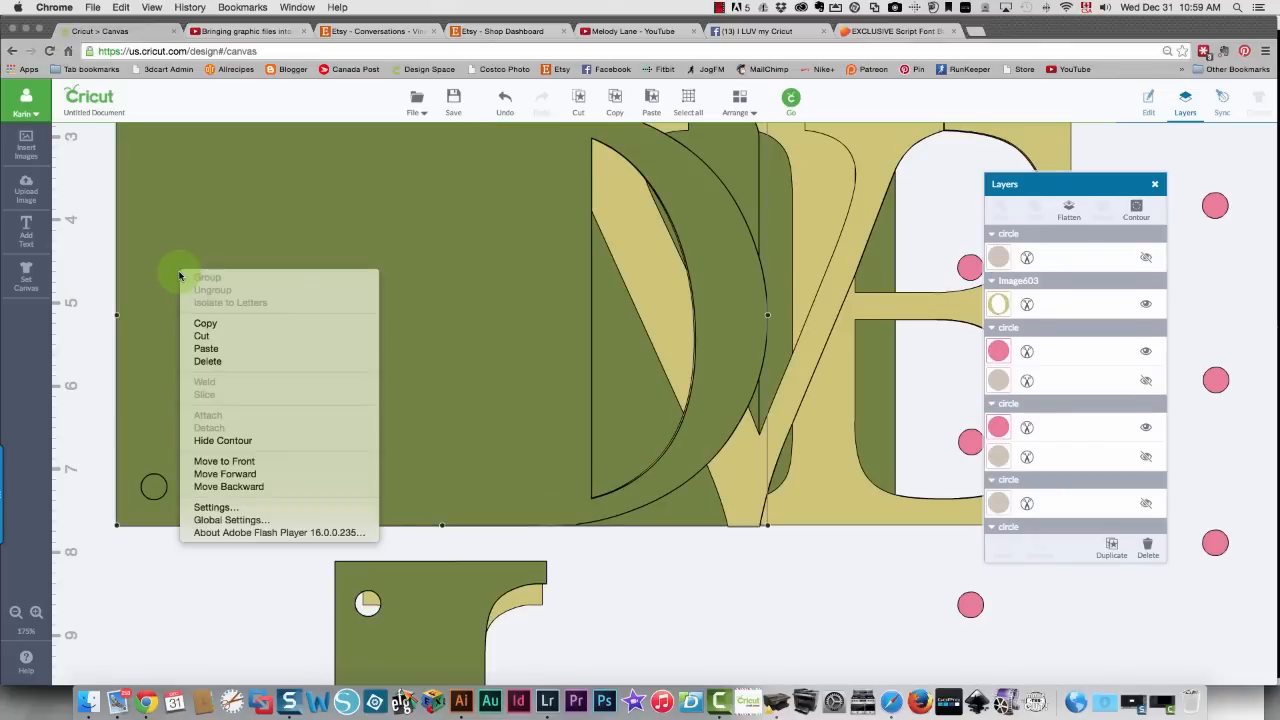
{"action": "left_click", "coordinate": [263, 487]}
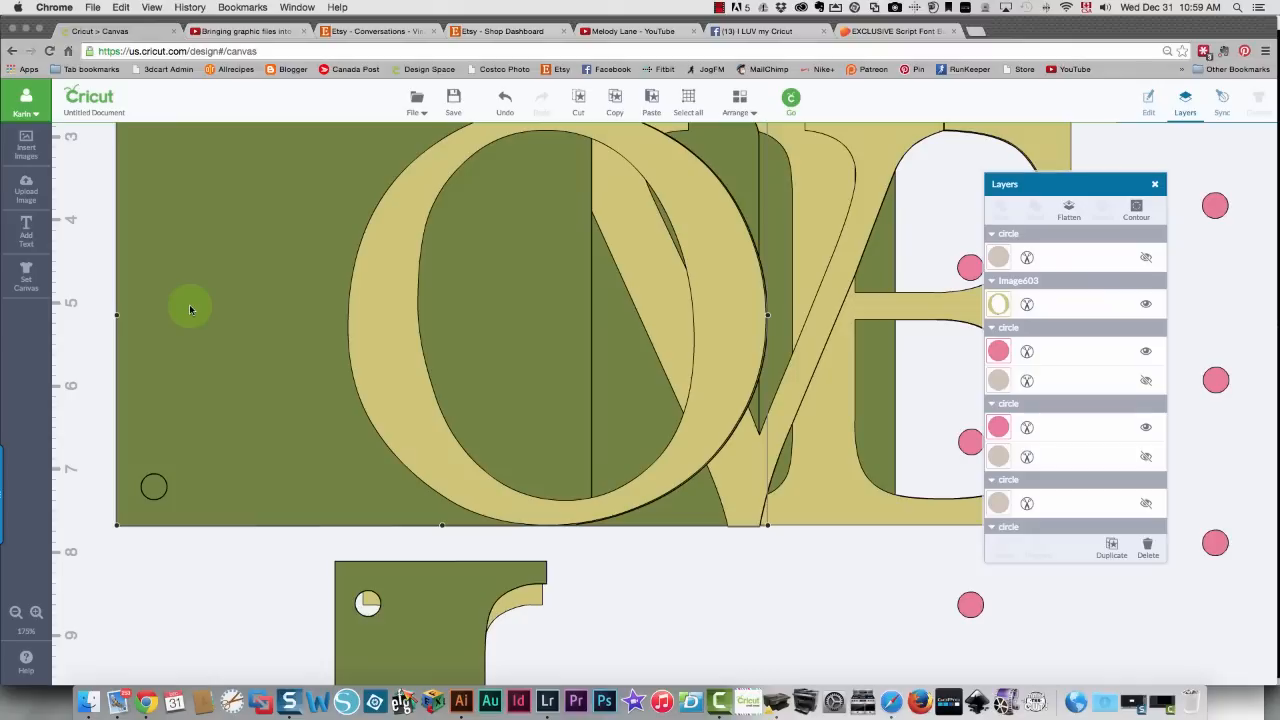
{"action": "left_click_drag", "start_coordinate": [398, 332], "coordinate": [782, 547]}
{"action": "left_click", "coordinate": [220, 350]}
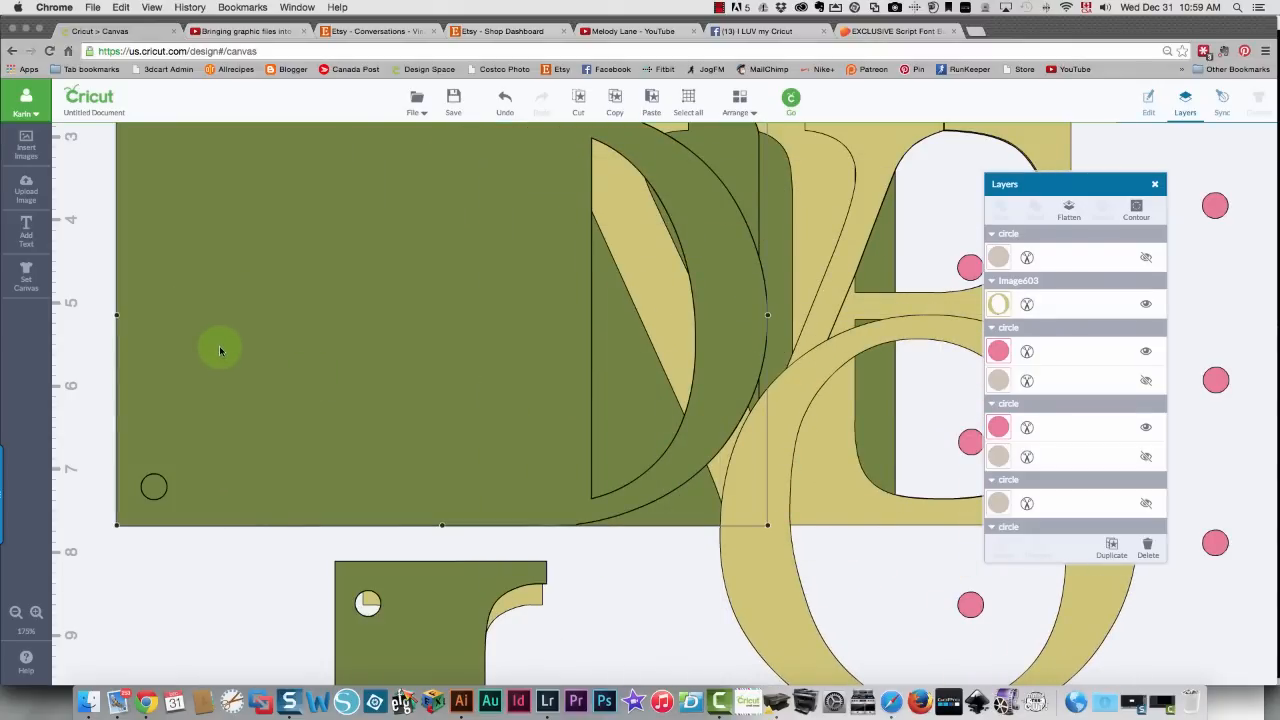
{"action": "right_click", "coordinate": [220, 350]}
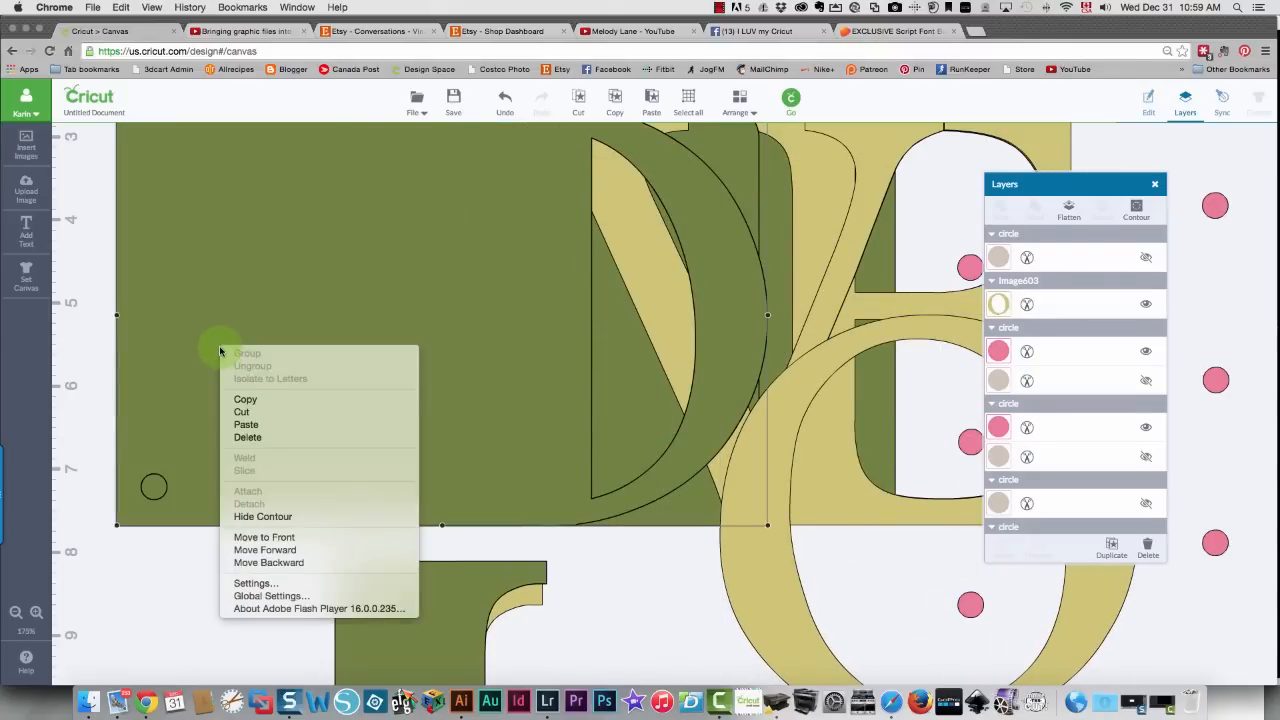
{"action": "left_click", "coordinate": [284, 565]}
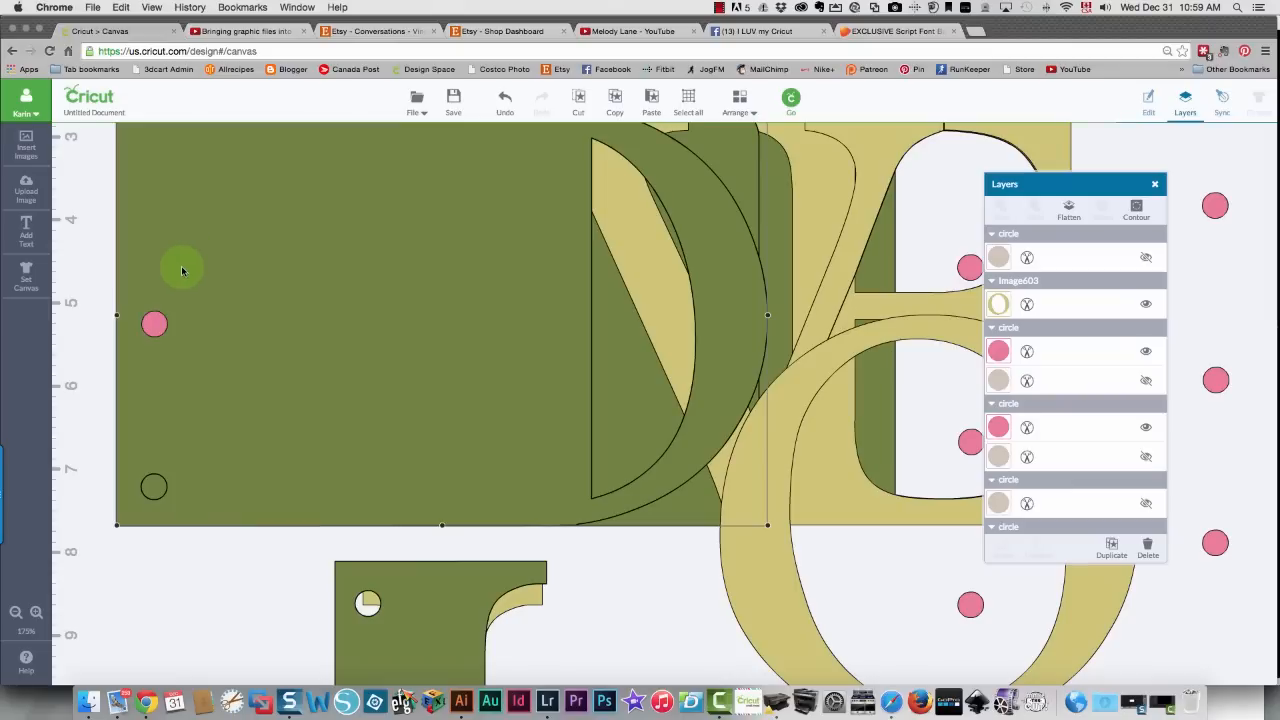
Slice the middle circle out of the green backing of the O
{"action": "left_click", "coordinate": [154, 323]}
{"action": "left_click", "coordinate": [236, 267], "text": "shift"}
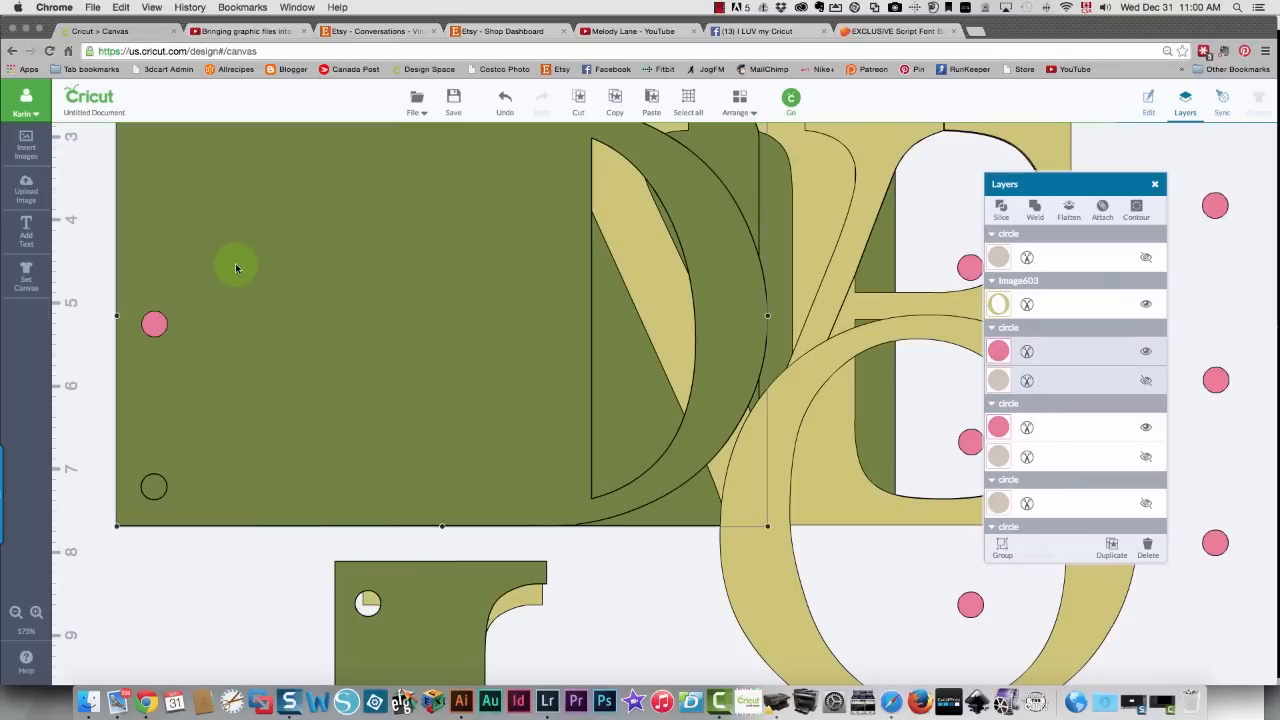
{"action": "right_click", "coordinate": [236, 267]}
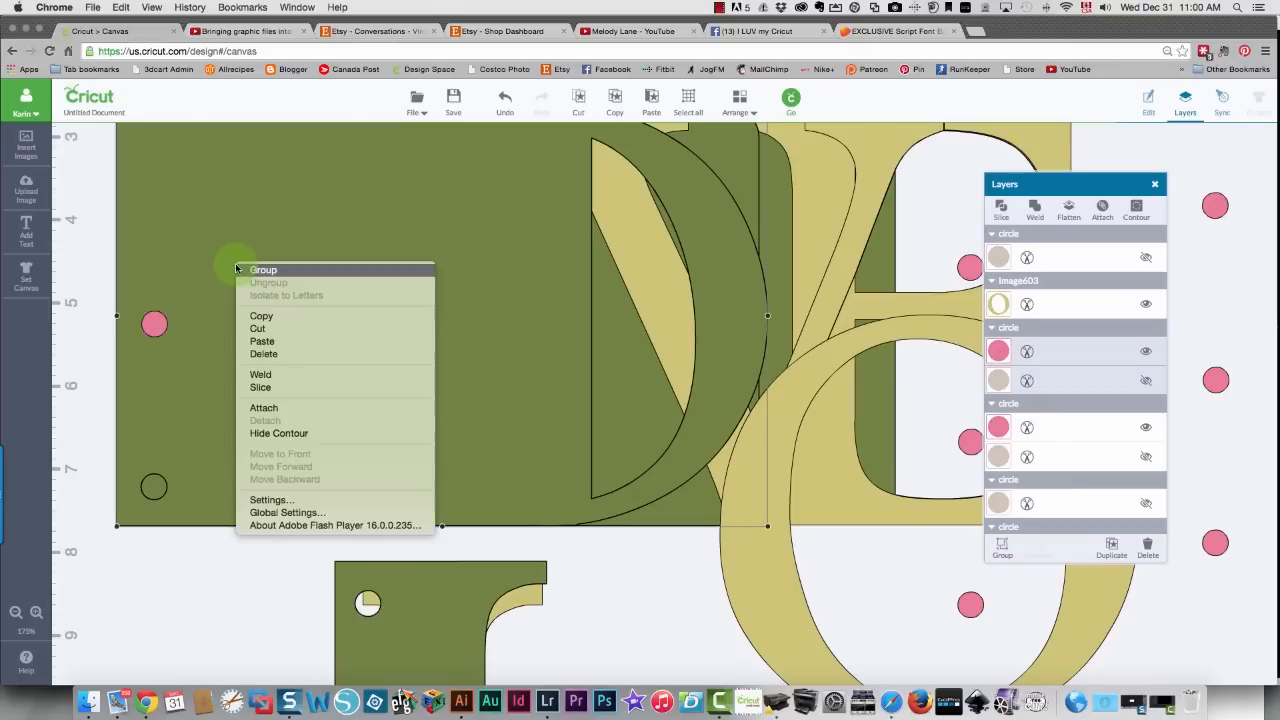
{"action": "left_click", "coordinate": [296, 388]}
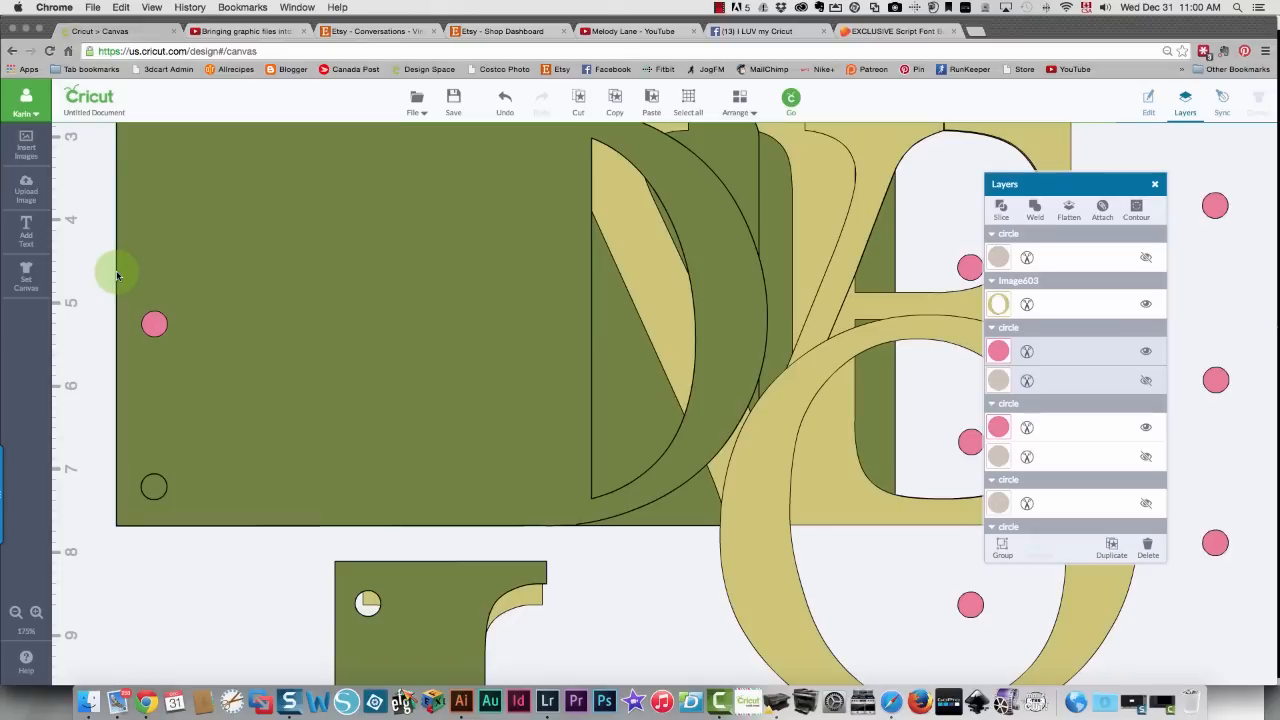
Send the O's green backing backward and shift it sideways until the top circle is uncovered
{"action": "left_click", "coordinate": [237, 261]}
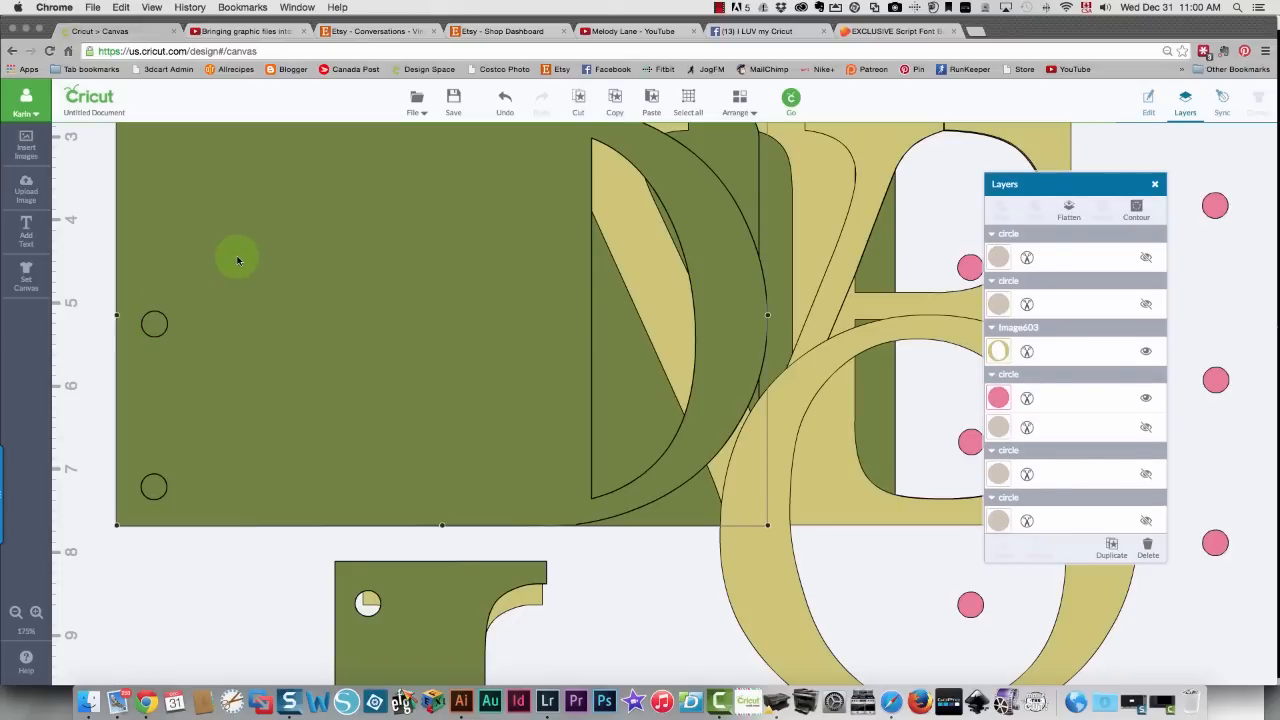
{"action": "right_click", "coordinate": [237, 261]}
{"action": "left_click", "coordinate": [308, 475]}
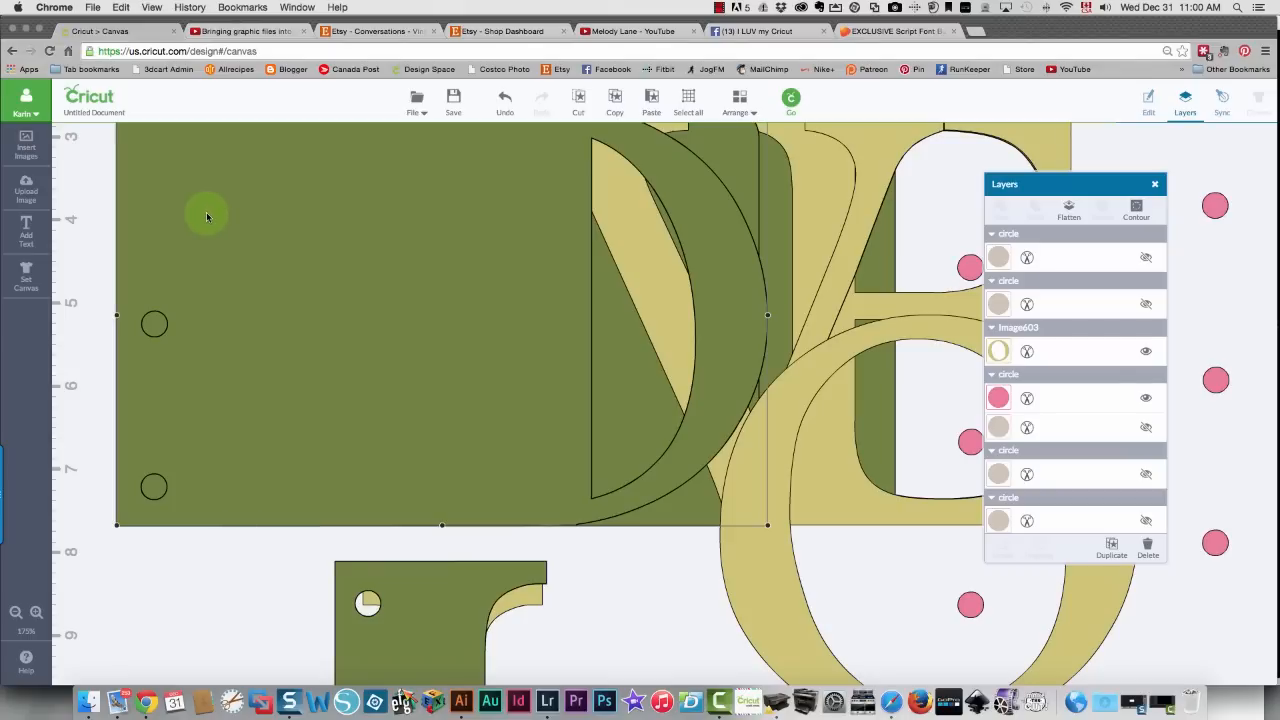
{"action": "left_click_drag", "start_coordinate": [206, 209], "coordinate": [355, 217]}
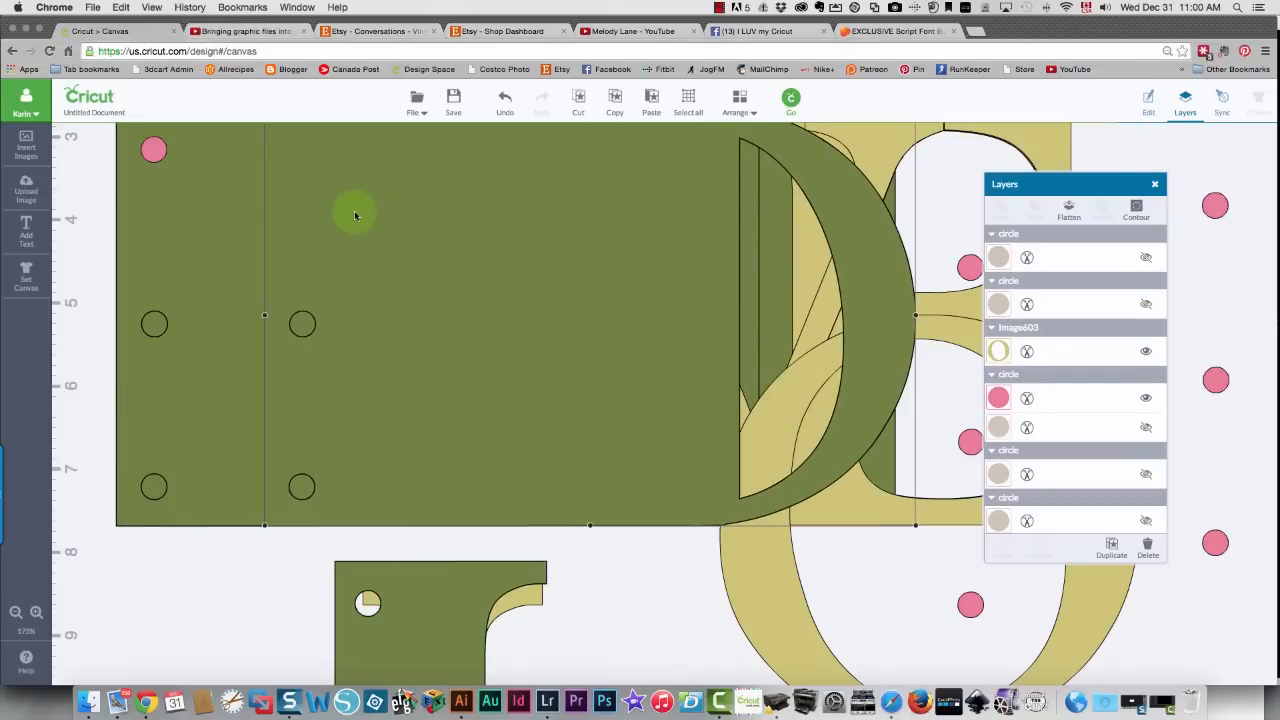
Move the top pink circle over to the shifted O backing and bring it forward one level
{"action": "left_click", "coordinate": [153, 156]}
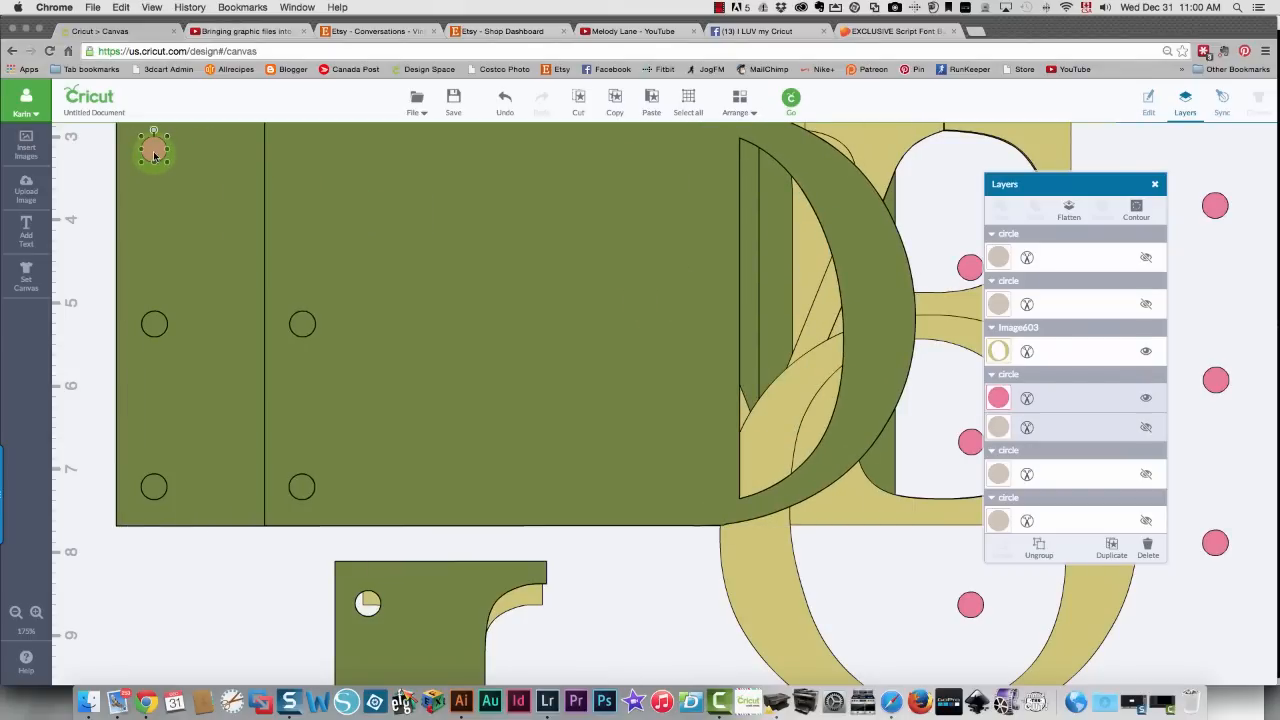
{"action": "left_click_drag", "start_coordinate": [154, 156], "coordinate": [307, 163]}
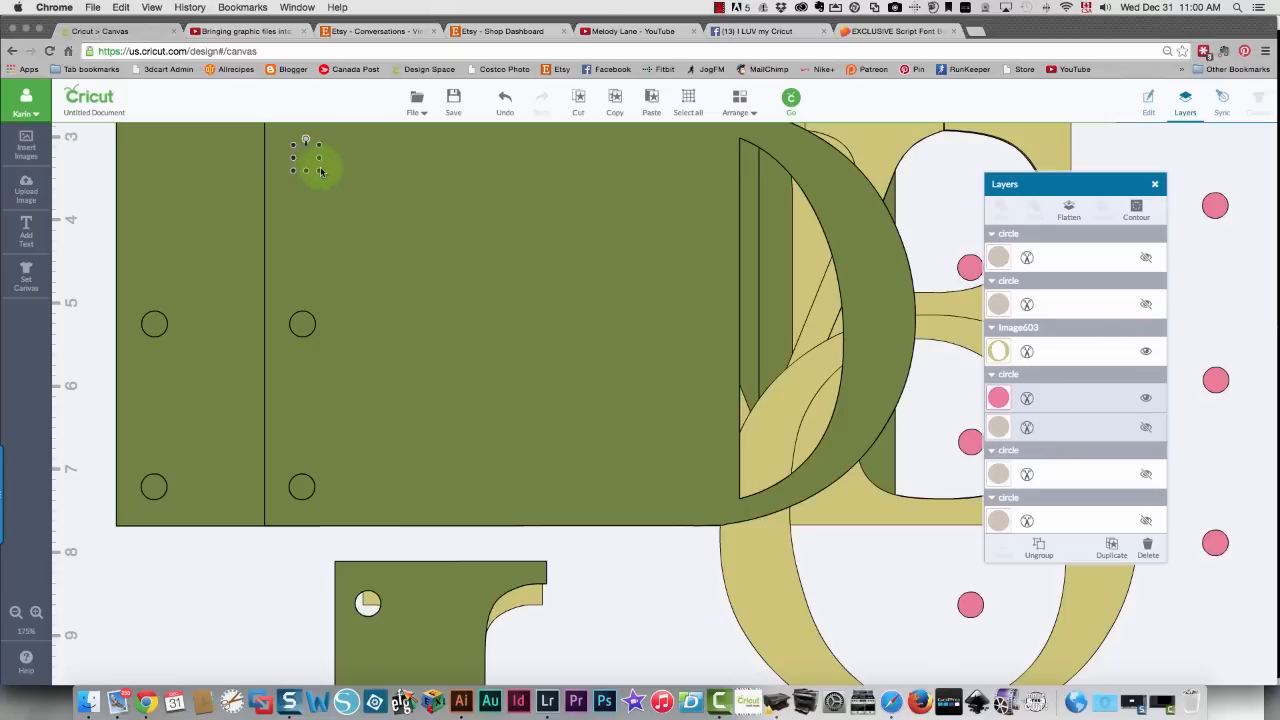
{"action": "right_click", "coordinate": [299, 165]}
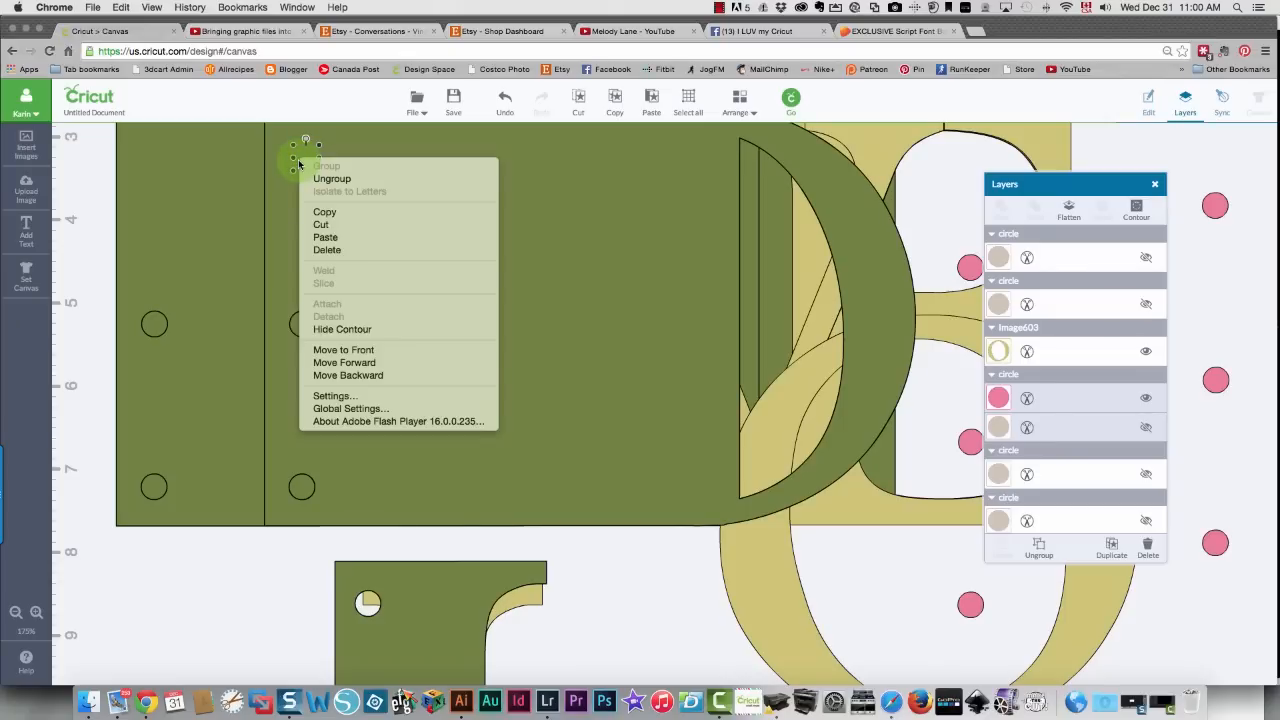
{"action": "left_click", "coordinate": [389, 366]}
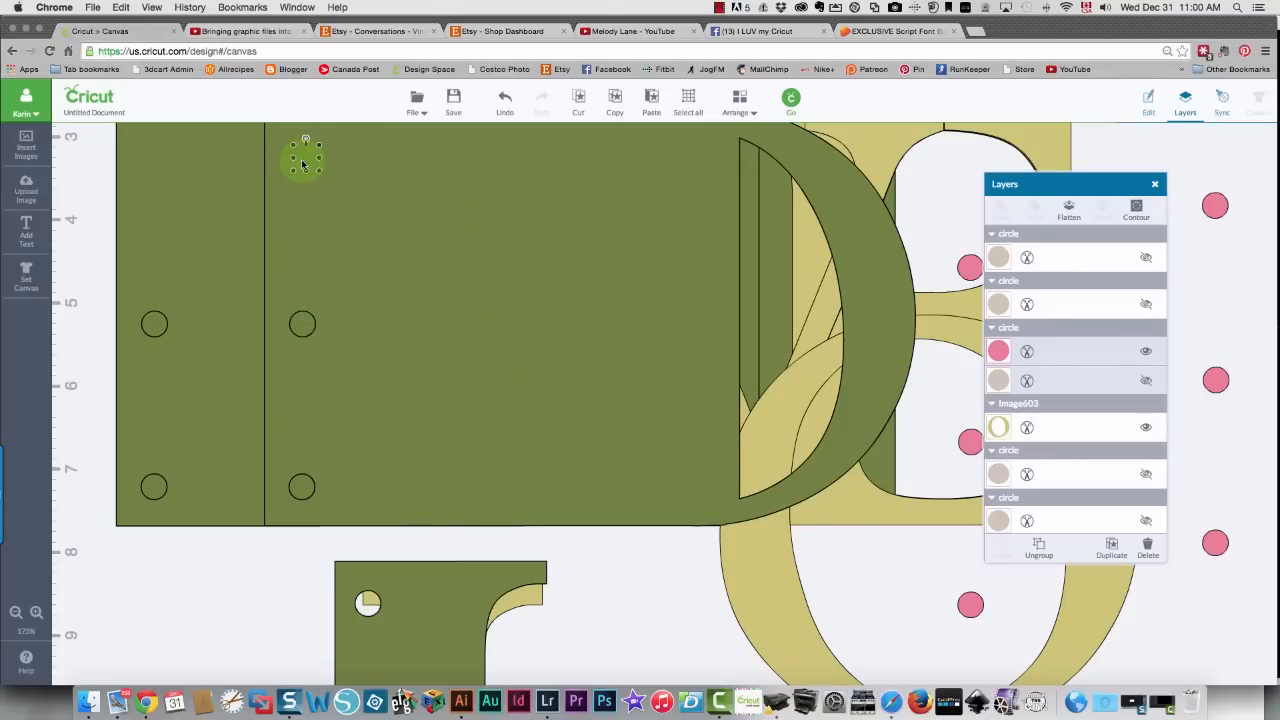
Move the O's green backing backward and down into open space, and shift the V with its backing aside
{"action": "left_click_drag", "start_coordinate": [300, 158], "coordinate": [407, 203]}
{"action": "right_click", "coordinate": [436, 222]}
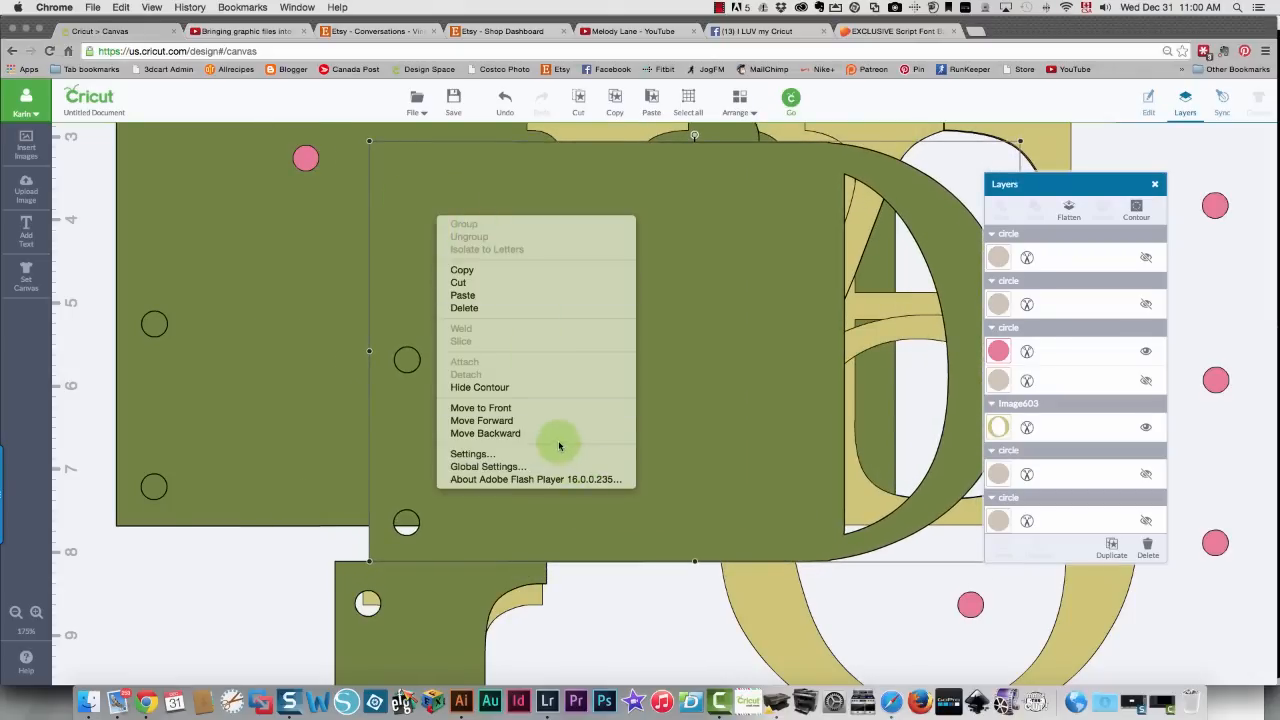
{"action": "left_click", "coordinate": [559, 433]}
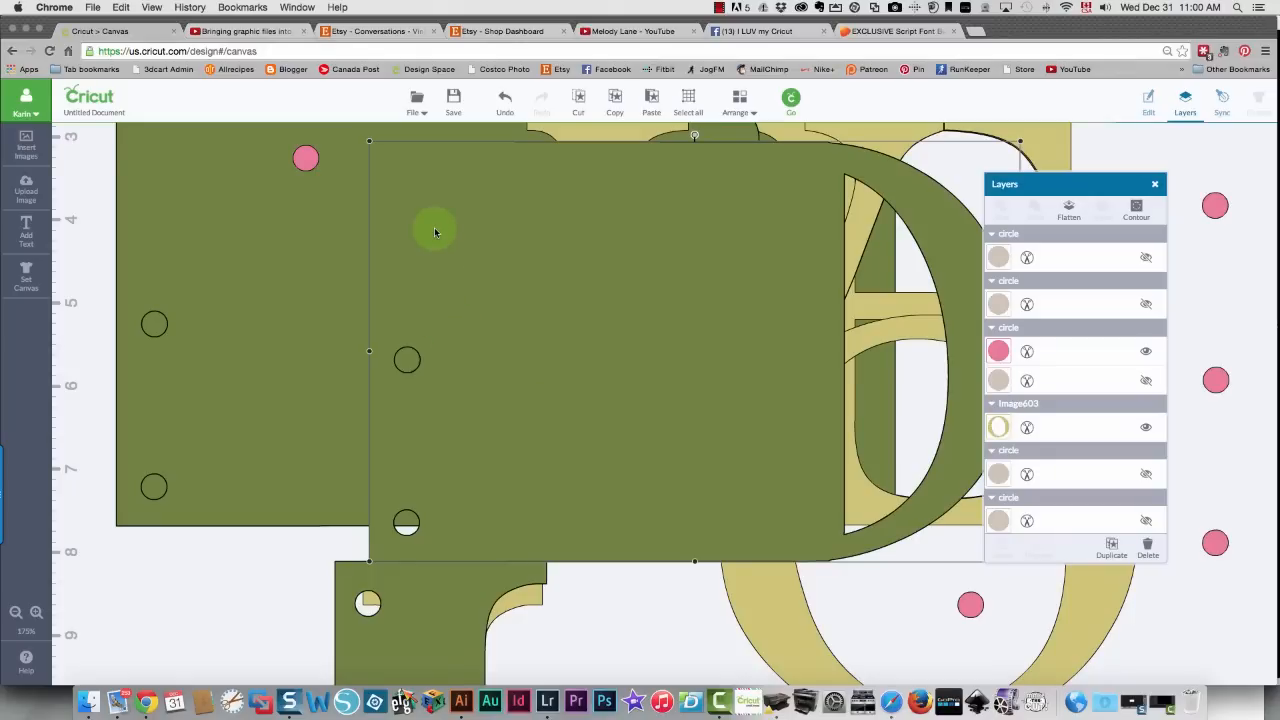
{"action": "left_click_drag", "start_coordinate": [435, 232], "coordinate": [680, 440]}
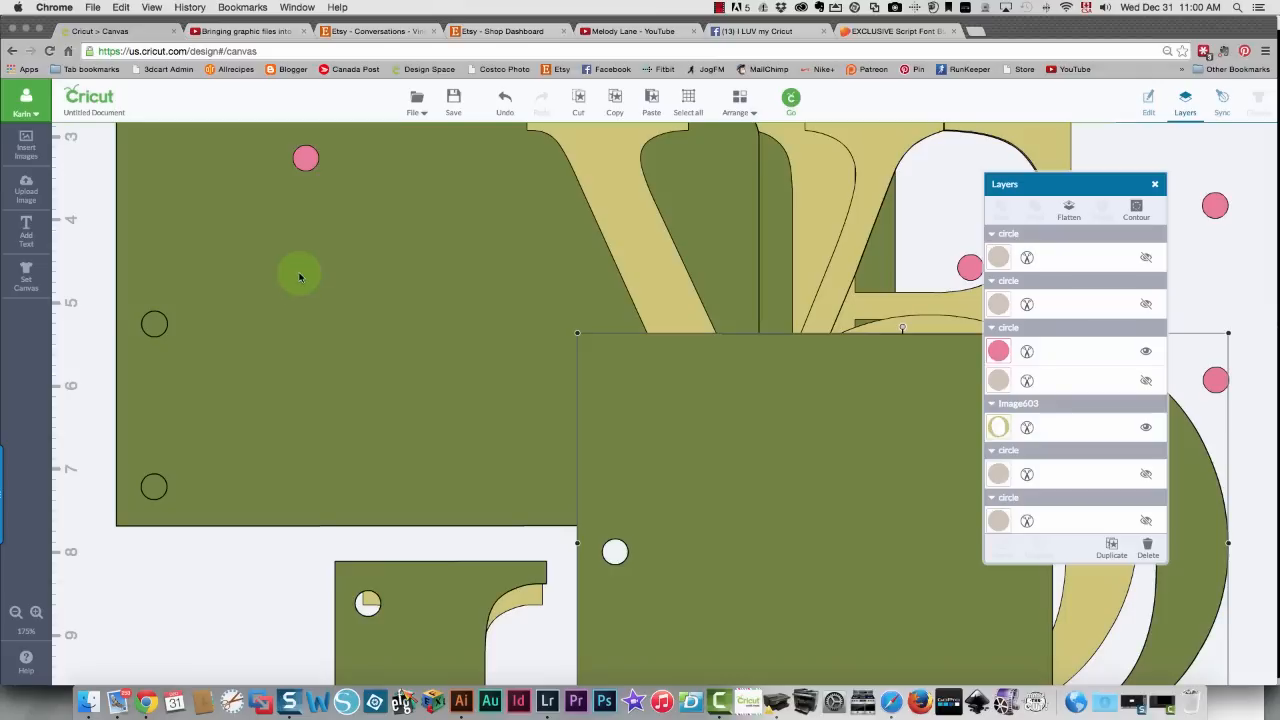
{"action": "left_click_drag", "start_coordinate": [299, 277], "coordinate": [861, 151]}
Slice the top circle out of the O's green backing above its middle hole, and move the cut-out circle onto the E's backing
{"action": "left_click_drag", "start_coordinate": [306, 157], "coordinate": [632, 398]}
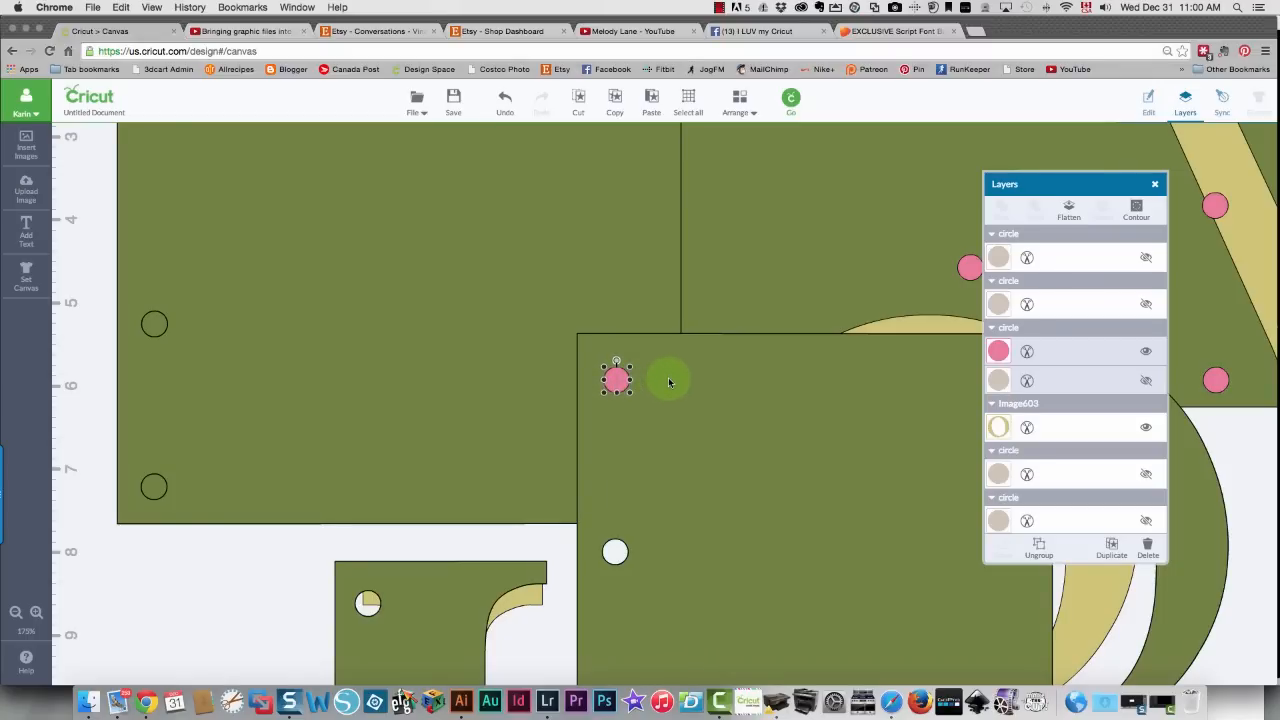
{"action": "left_click", "coordinate": [669, 382], "text": "shift"}
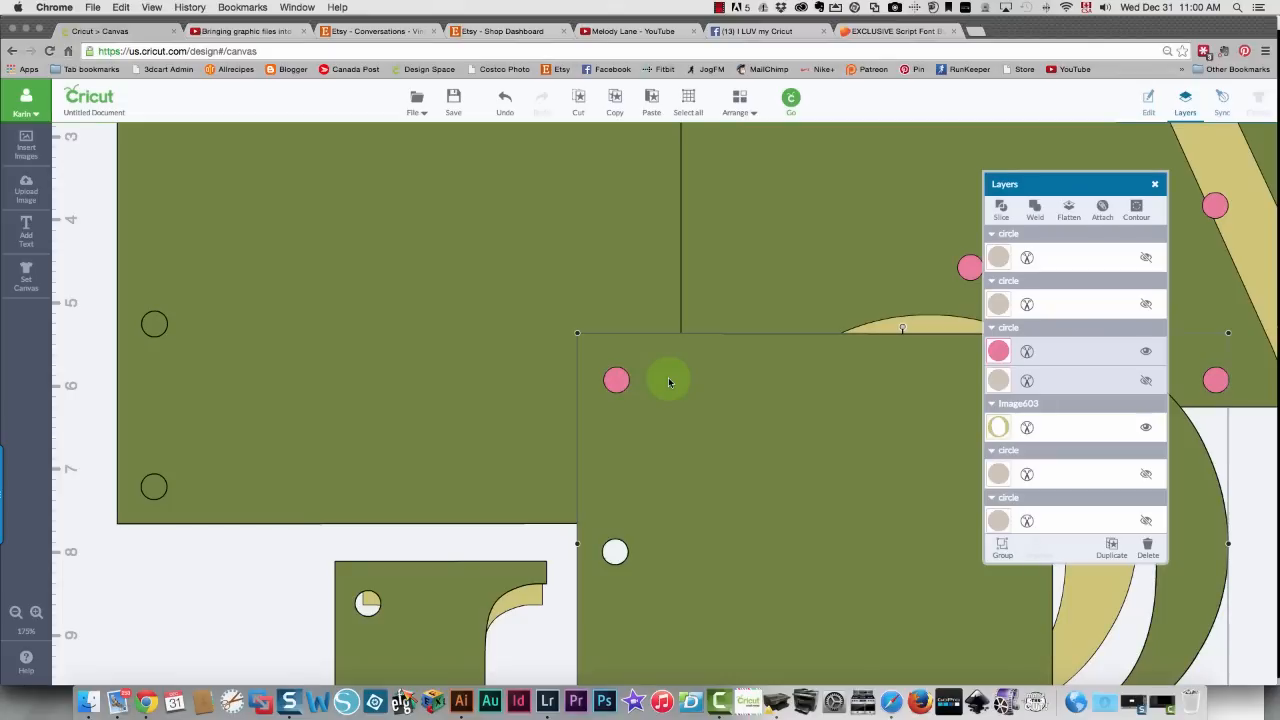
{"action": "right_click", "coordinate": [669, 382]}
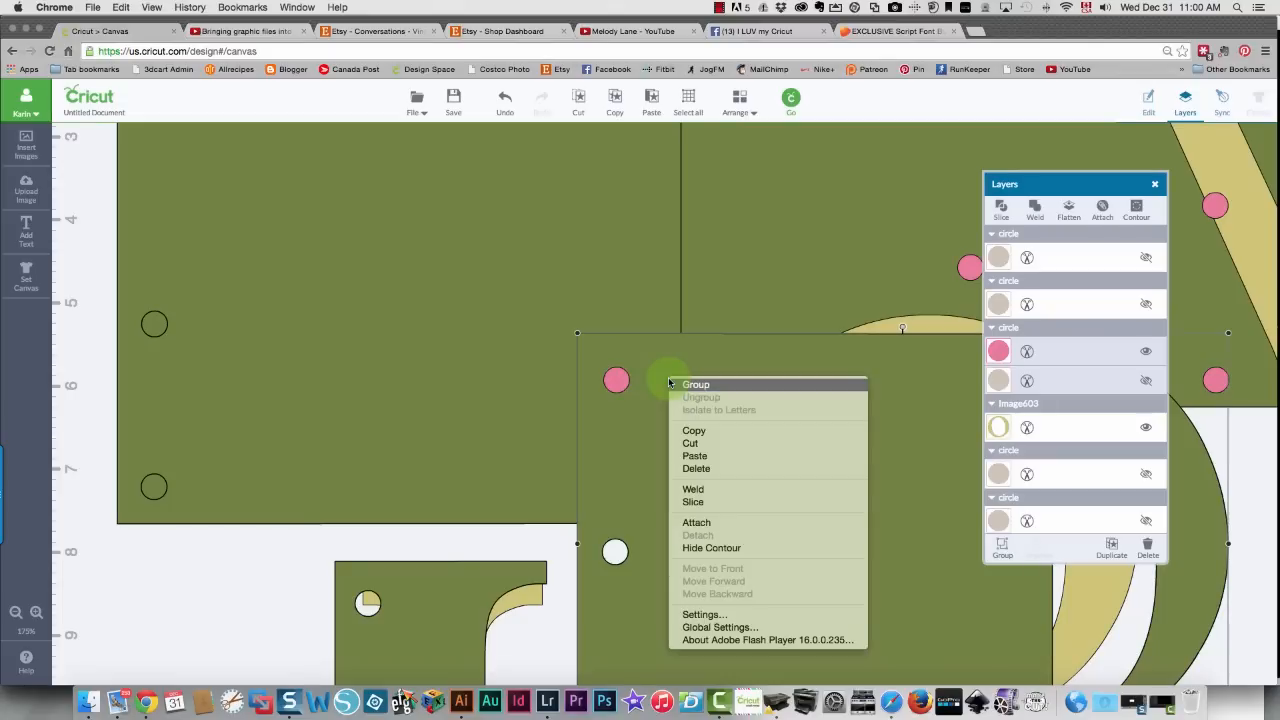
{"action": "left_click", "coordinate": [714, 502]}
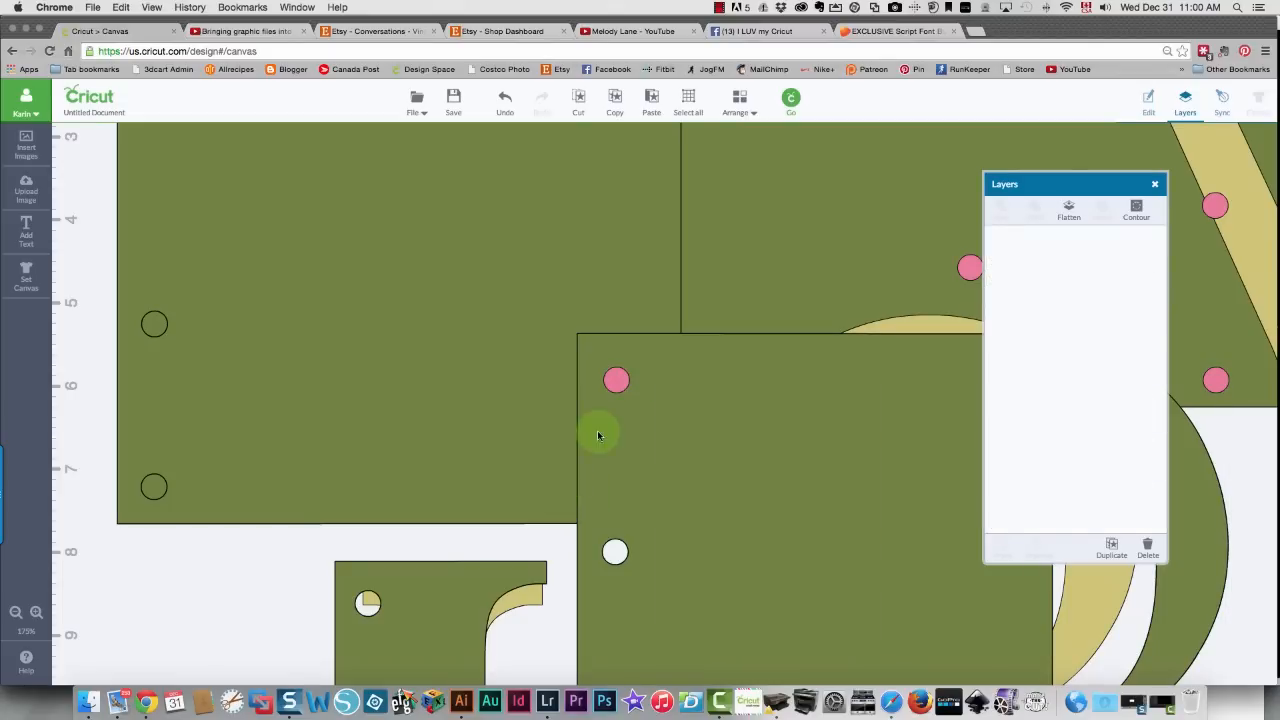
{"action": "left_click_drag", "start_coordinate": [606, 380], "coordinate": [162, 179]}
Place the punched green O backing in the open area beside the L, with the tan O behind it
{"action": "left_click_drag", "start_coordinate": [629, 437], "coordinate": [848, 657]}
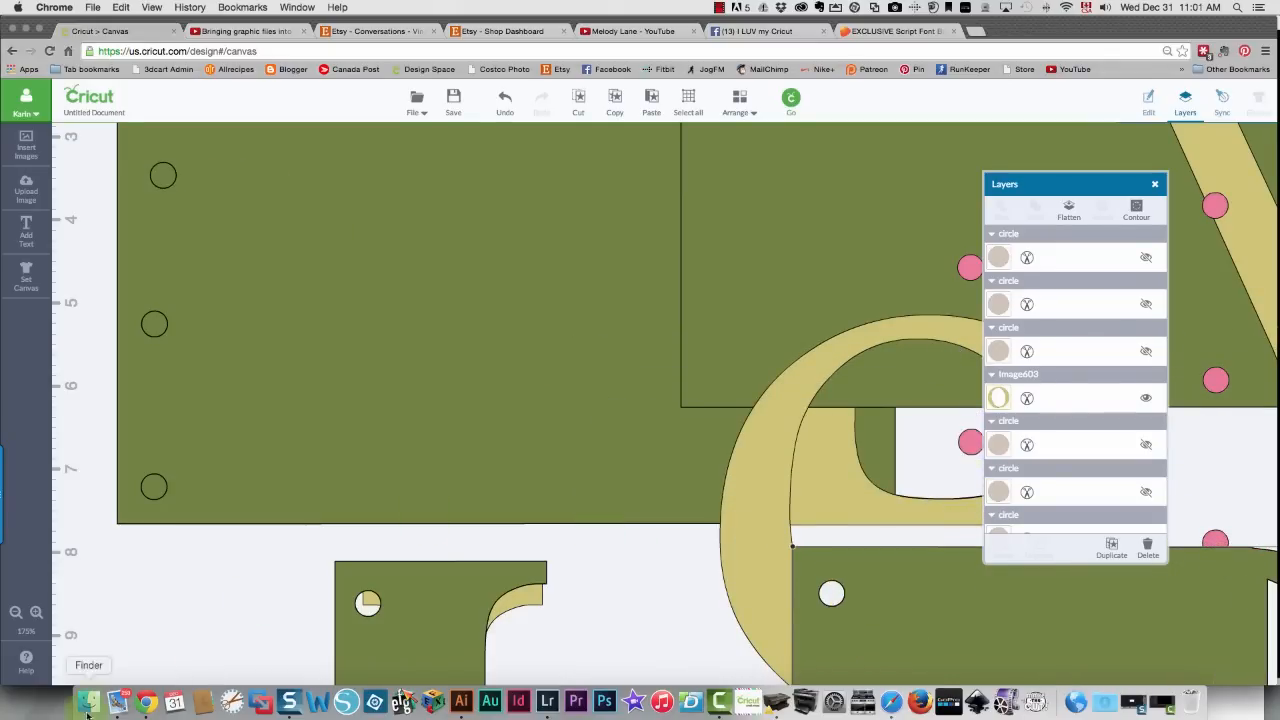
{"action": "left_click", "coordinate": [16, 612]}
{"action": "left_click", "coordinate": [16, 612]}
{"action": "left_click", "coordinate": [16, 612]}
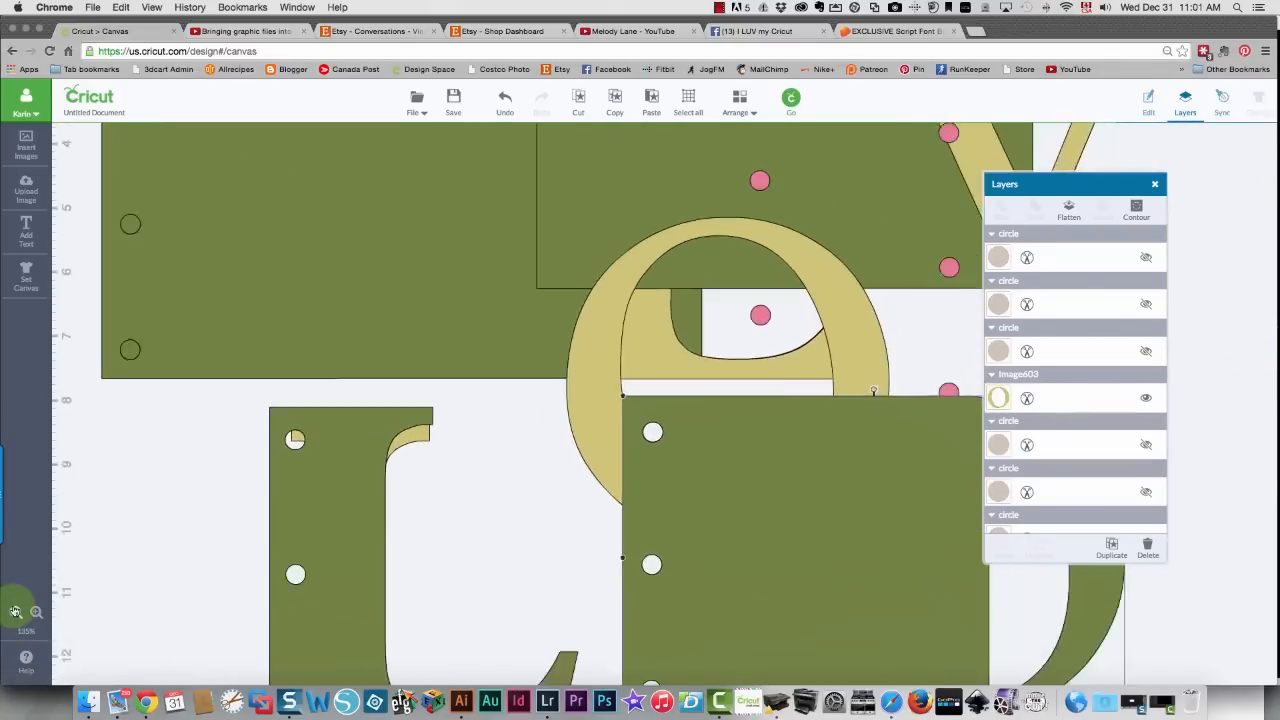
{"action": "left_click", "coordinate": [16, 612]}
{"action": "left_click", "coordinate": [16, 612]}
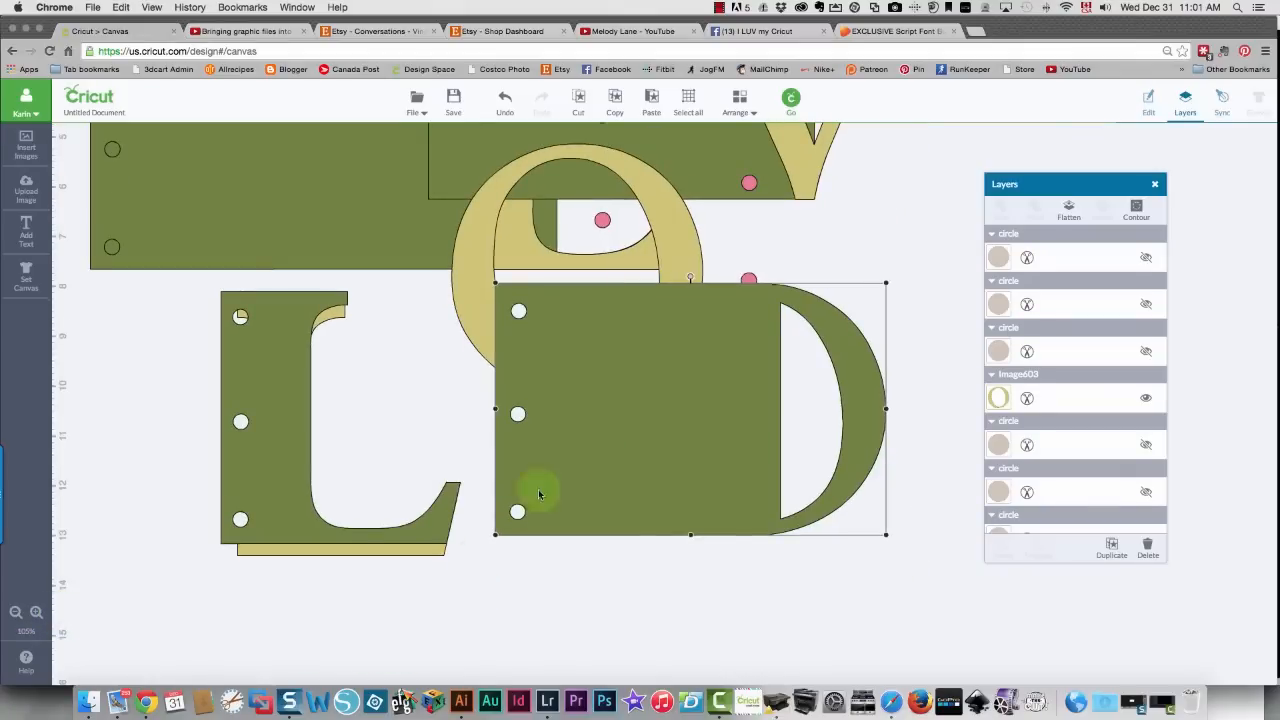
{"action": "left_click_drag", "start_coordinate": [655, 440], "coordinate": [725, 582]}
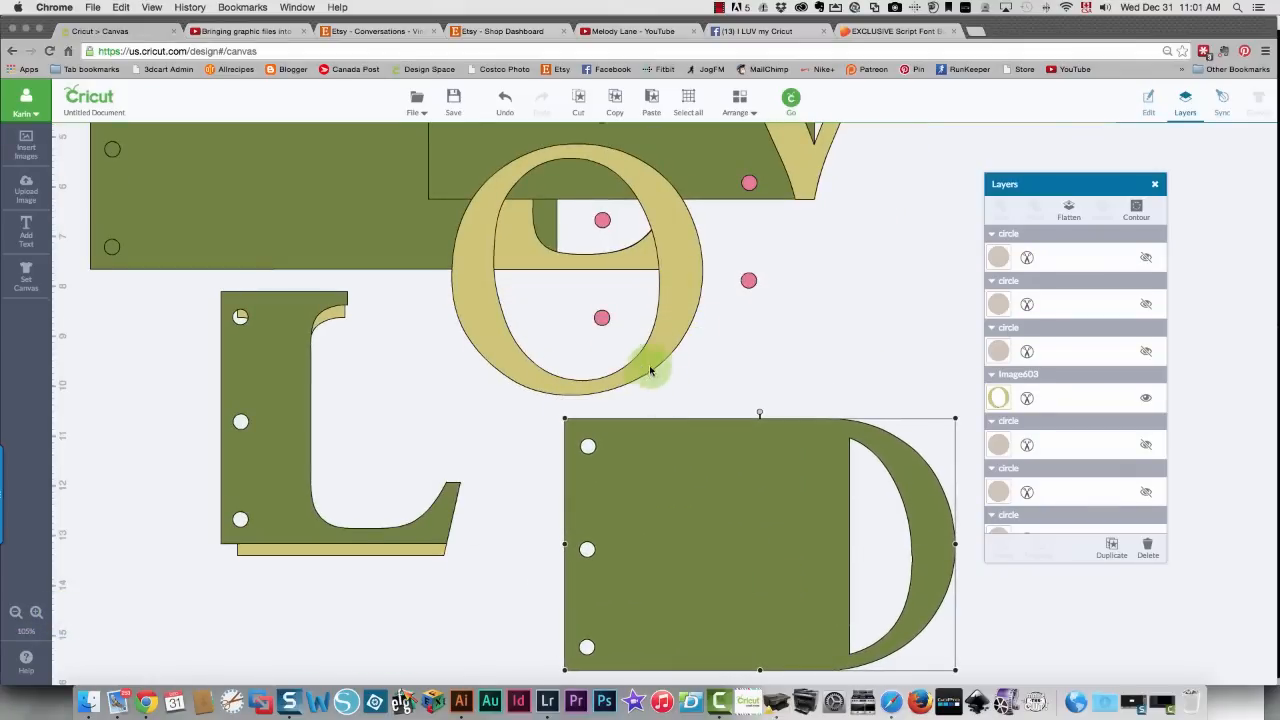
{"action": "left_click_drag", "start_coordinate": [651, 363], "coordinate": [934, 613]}
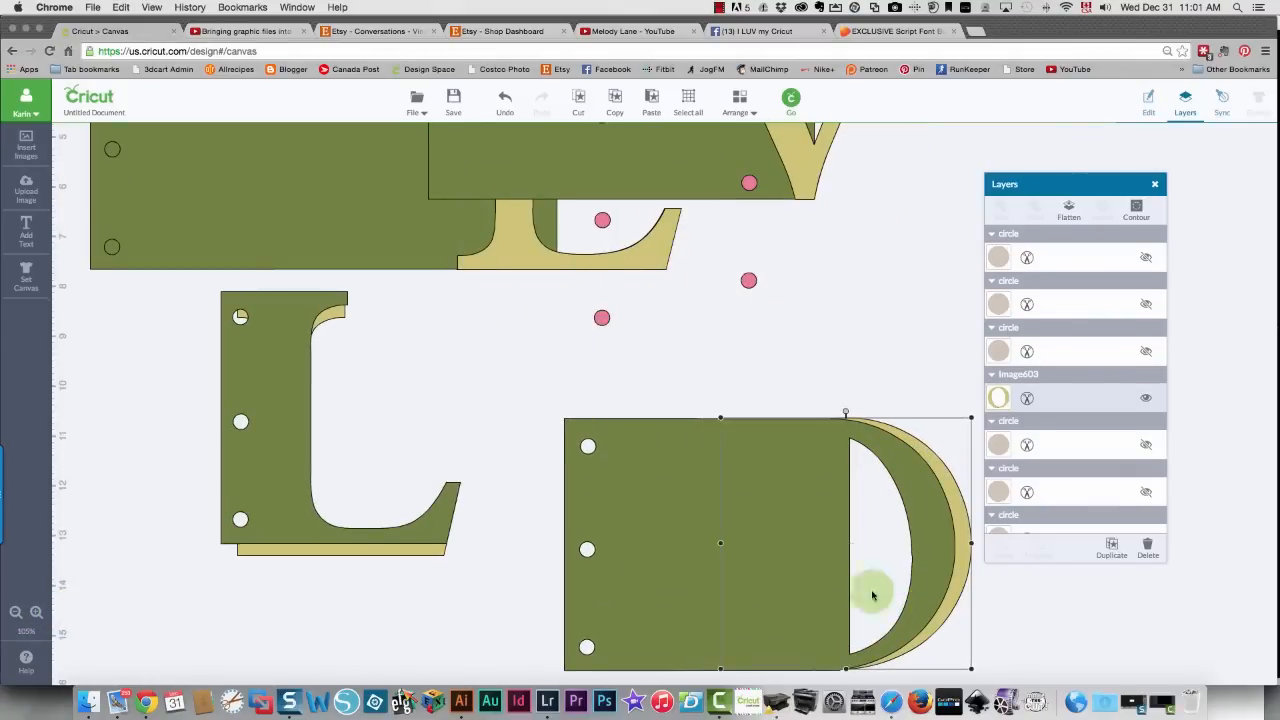
Align the top cut-out circle vertically with the two circles below it on the E's green backing
{"action": "scroll", "coordinate": [434, 417], "scroll_direction": "up", "scroll_amount": 3}
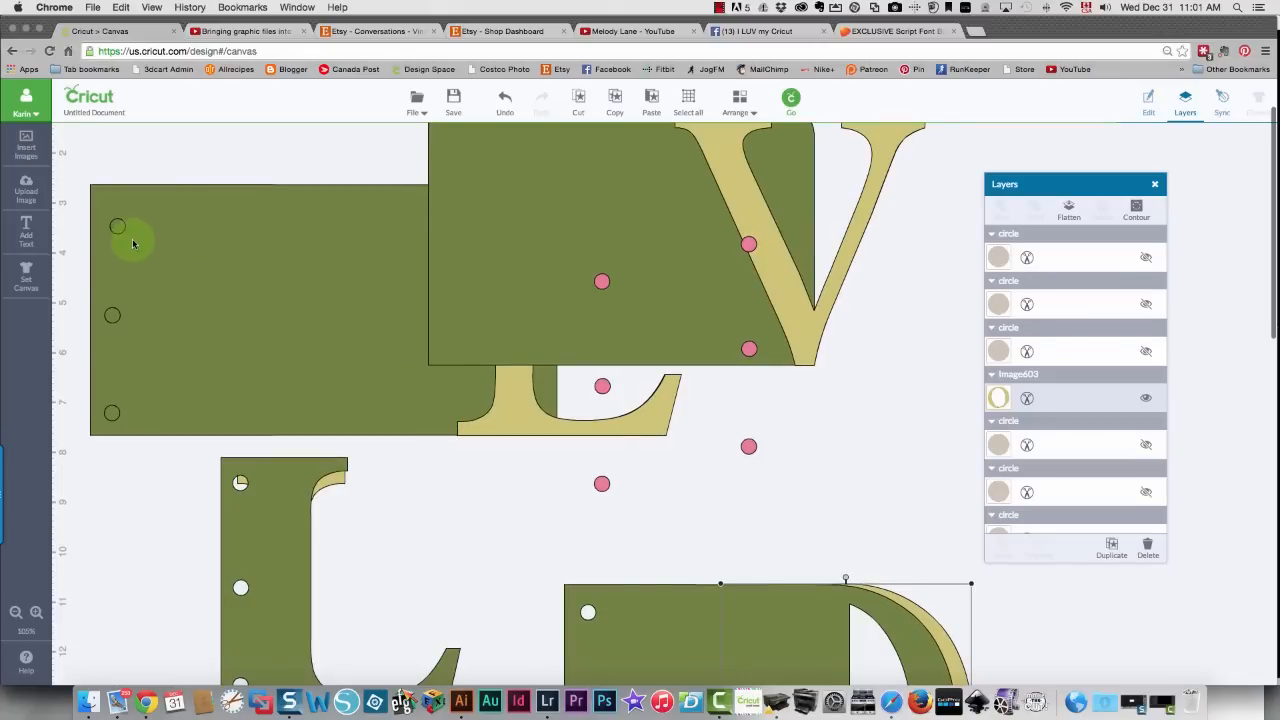
{"action": "left_click", "coordinate": [119, 231]}
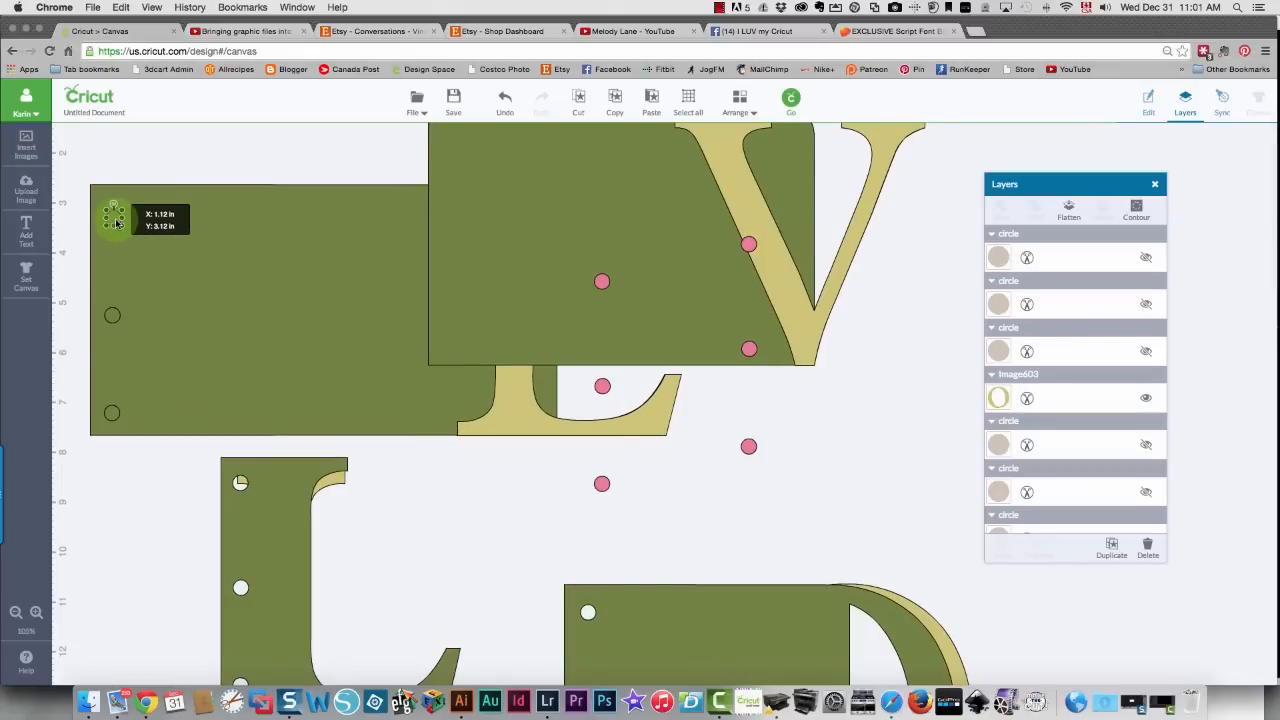
{"action": "left_click_drag", "start_coordinate": [115, 223], "coordinate": [115, 224]}
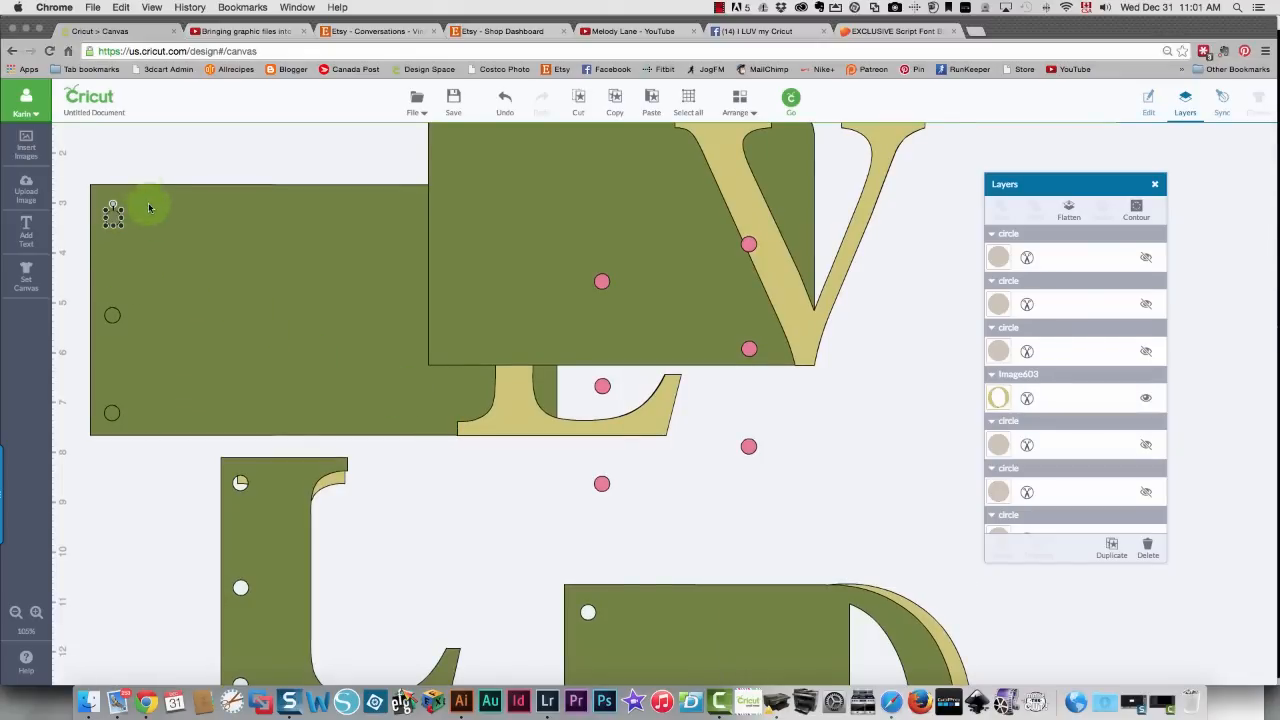
Ungroup the tan E from its green backing
{"action": "left_click", "coordinate": [275, 267]}
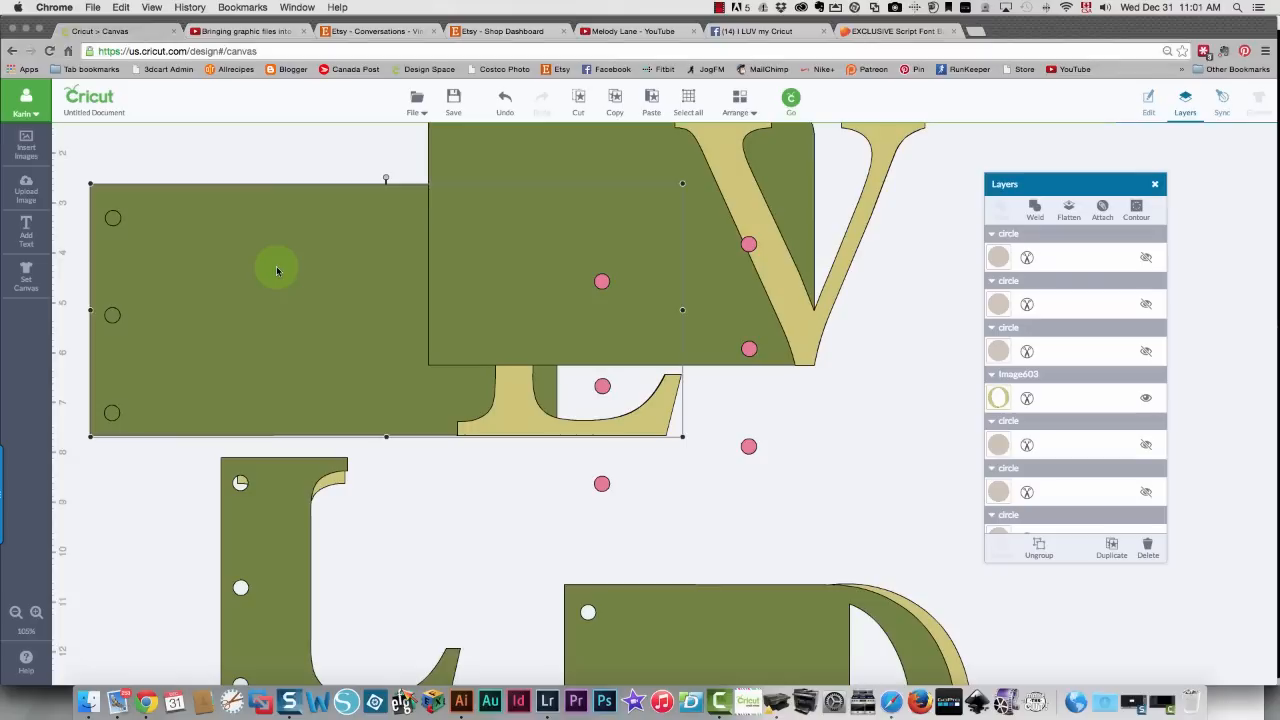
{"action": "right_click", "coordinate": [277, 270]}
{"action": "left_click", "coordinate": [306, 287]}
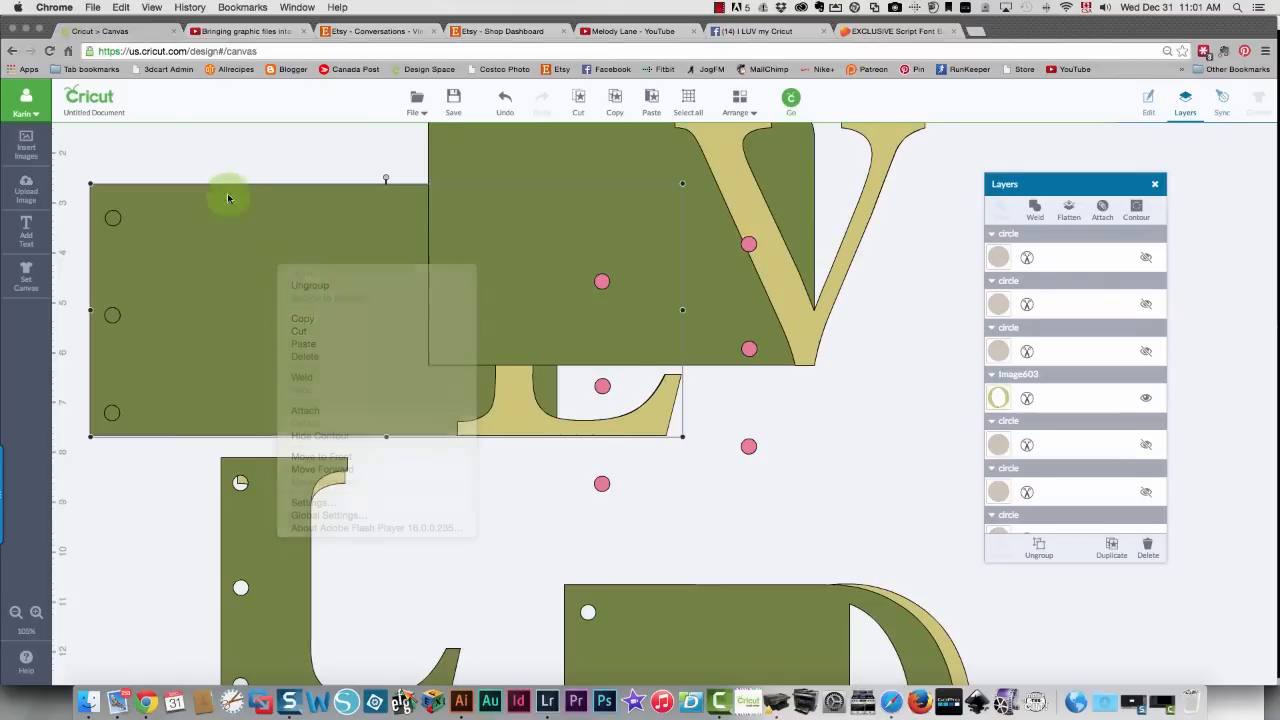
Move the E's green backing backward one level in the stacking order to expose the top circle
{"action": "left_click", "coordinate": [231, 221]}
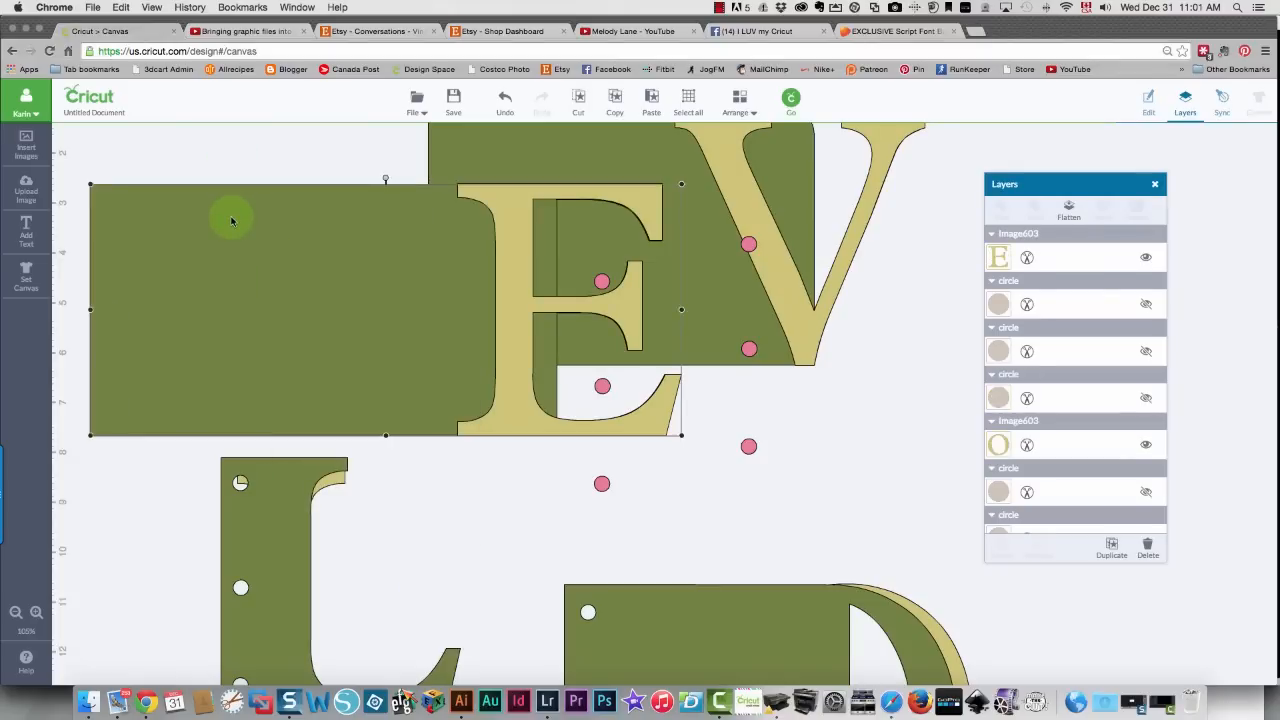
{"action": "right_click", "coordinate": [231, 221]}
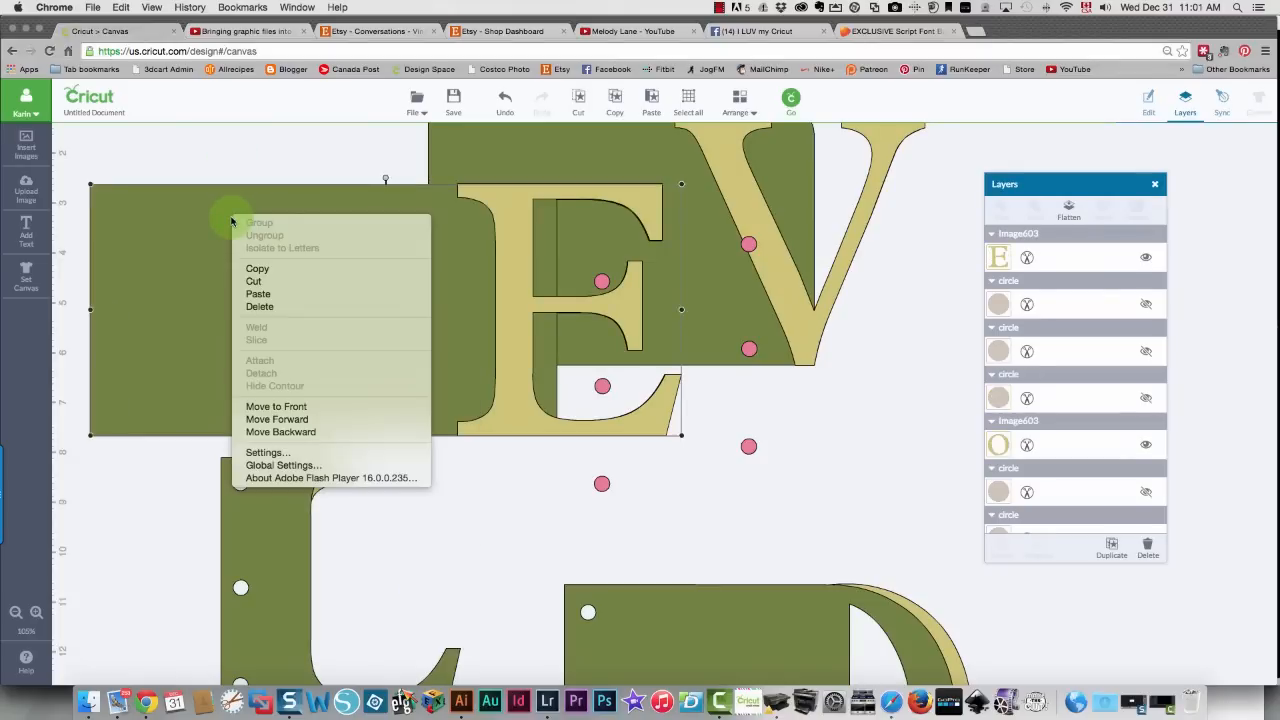
{"action": "left_click", "coordinate": [317, 438]}
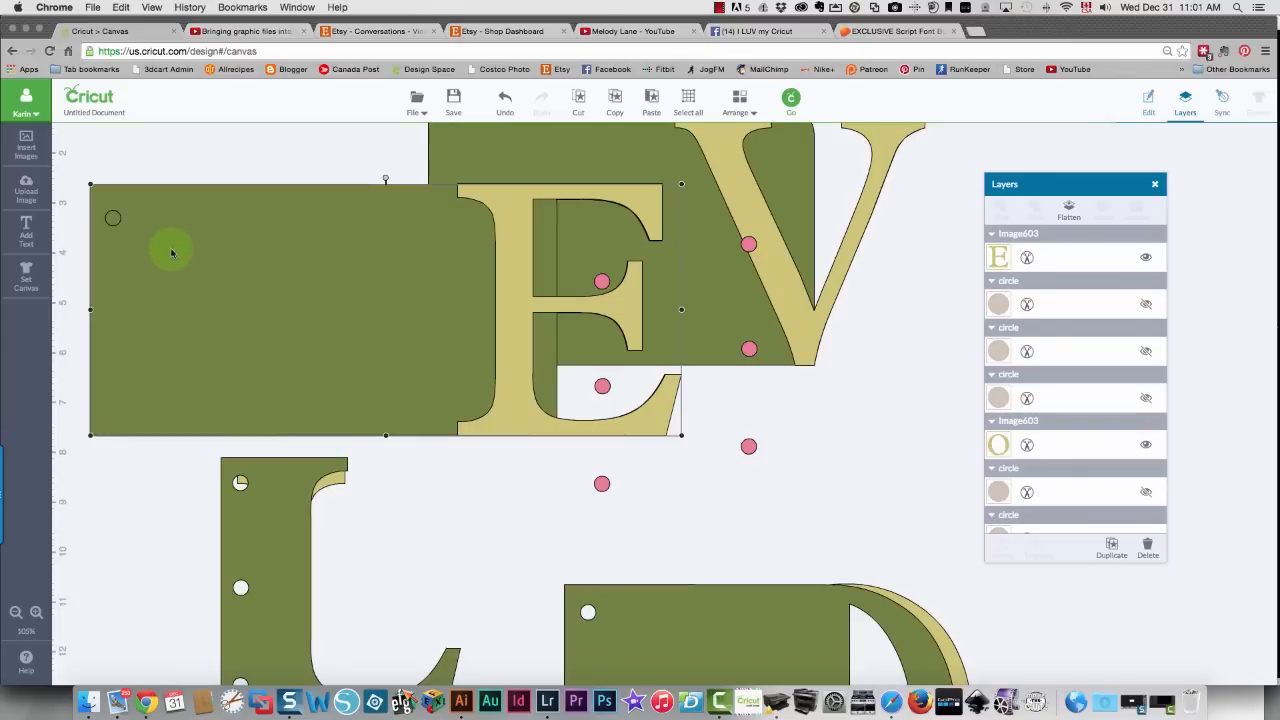
Slice the top circle out of the E's green backing
{"action": "left_click", "coordinate": [129, 177]}
{"action": "left_click", "coordinate": [110, 214]}
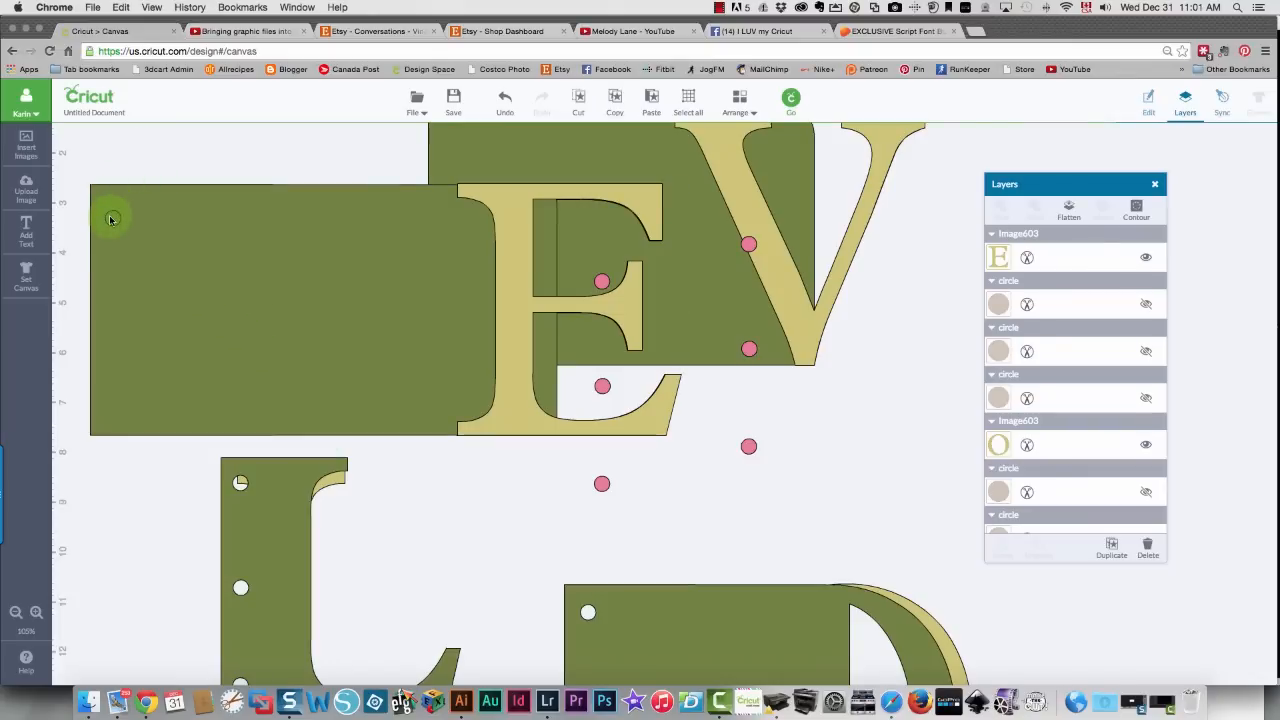
{"action": "left_click", "coordinate": [187, 231]}
{"action": "right_click", "coordinate": [187, 231]}
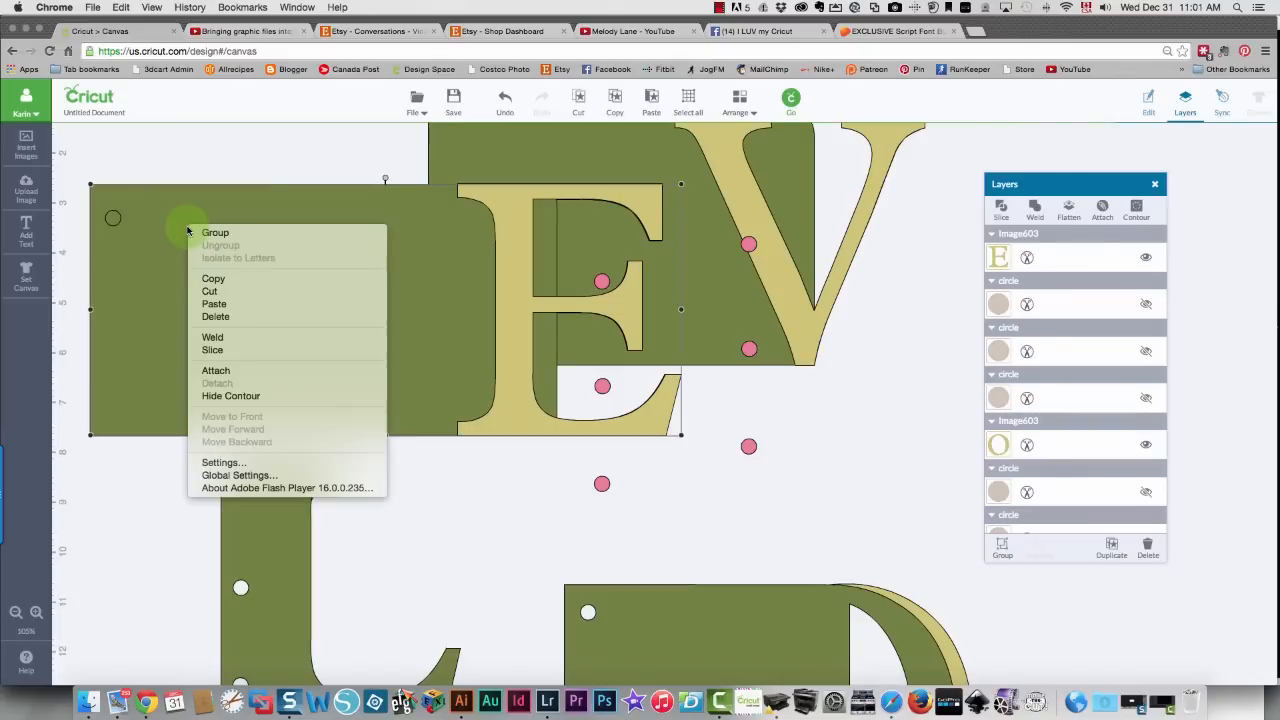
{"action": "left_click", "coordinate": [251, 350]}
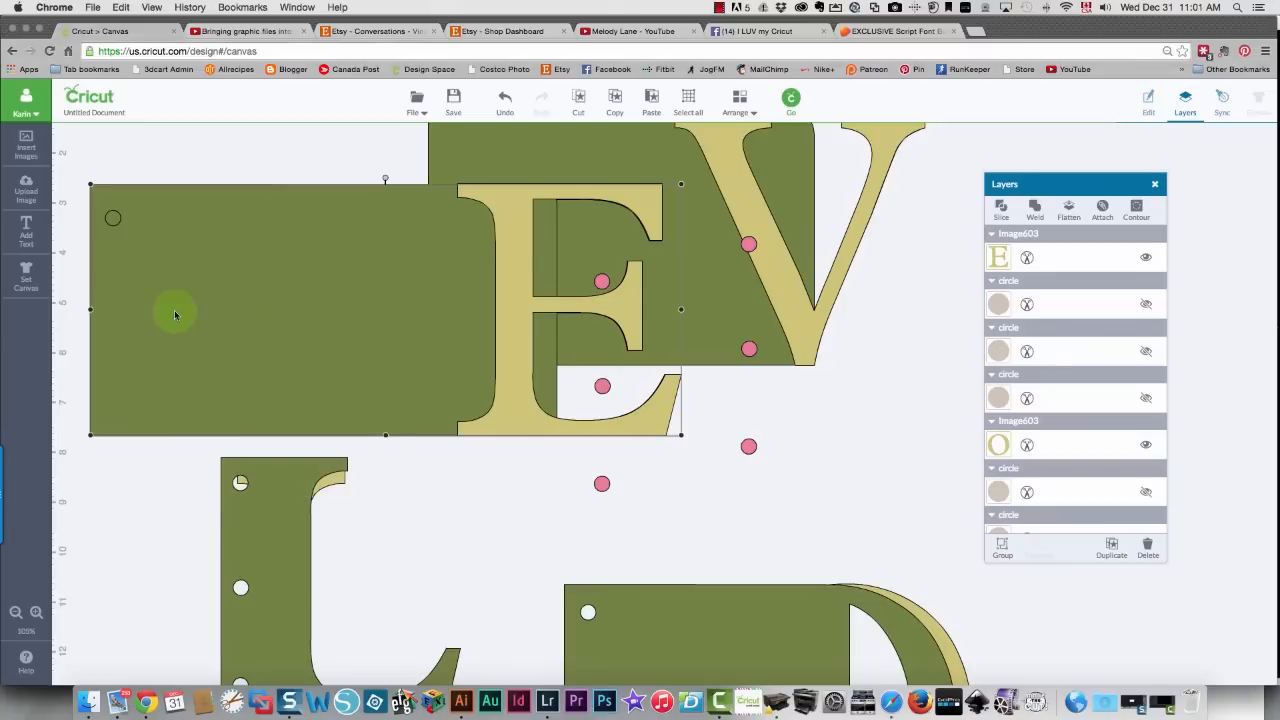
Set the tan E aside near the V and move the green E backing backward until its middle circle is exposed
{"action": "left_click", "coordinate": [178, 248]}
{"action": "right_click", "coordinate": [221, 251]}
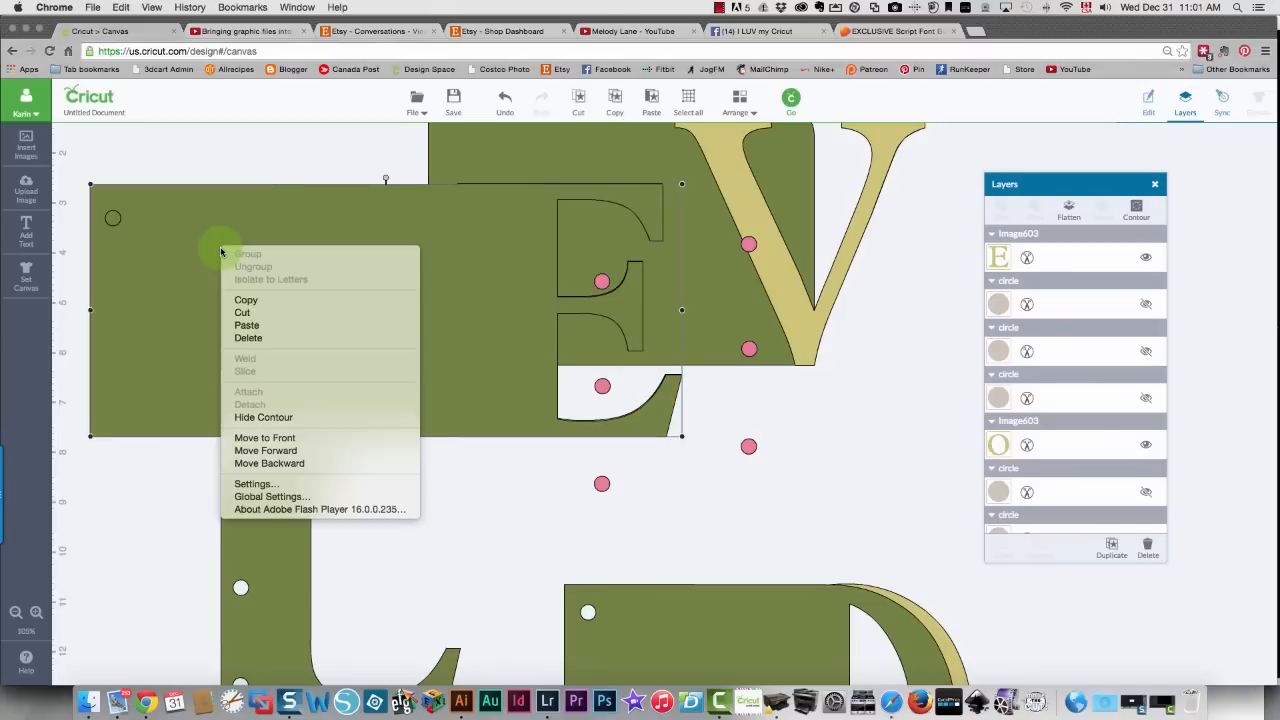
{"action": "left_click", "coordinate": [312, 463]}
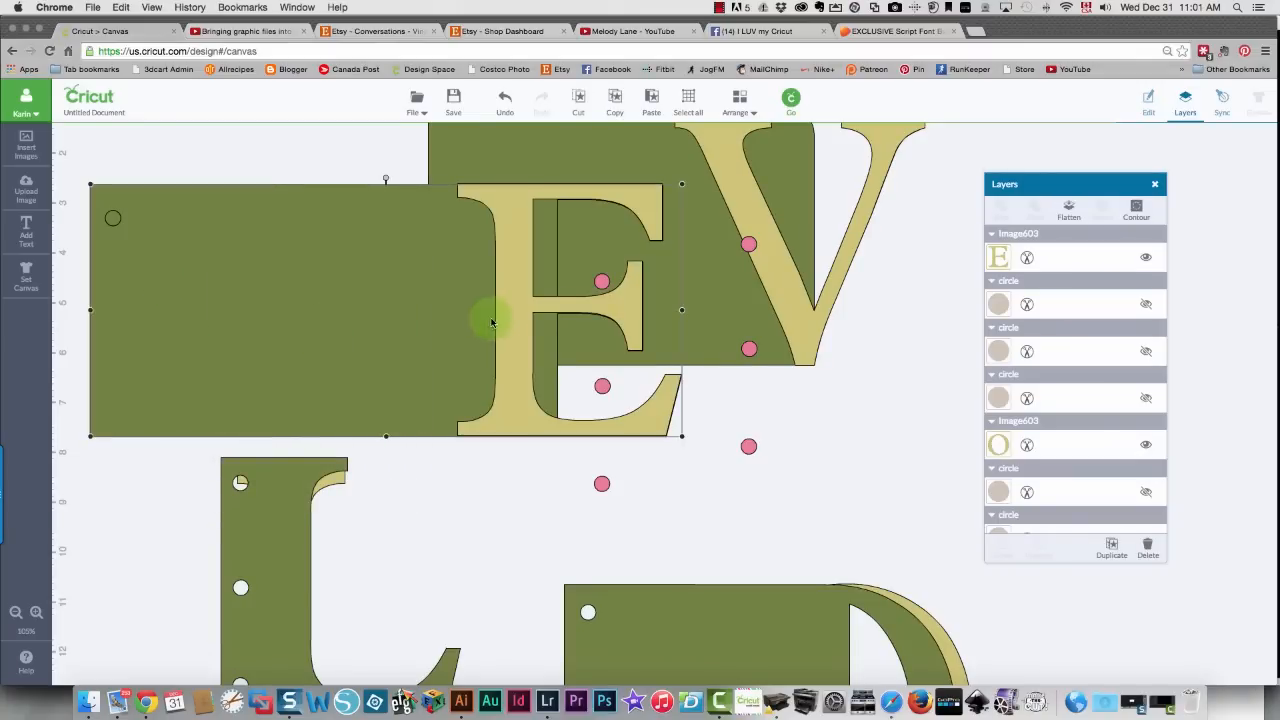
{"action": "left_click_drag", "start_coordinate": [530, 310], "coordinate": [894, 429]}
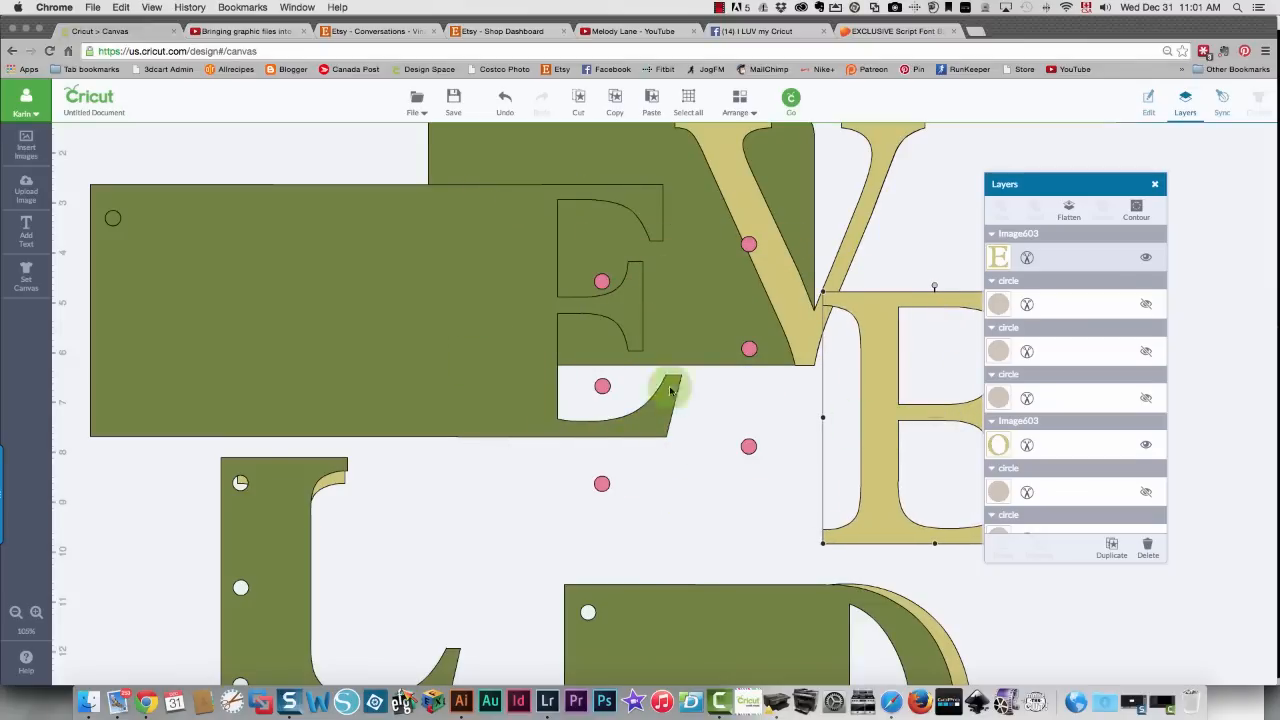
{"action": "left_click", "coordinate": [175, 297]}
{"action": "right_click", "coordinate": [234, 305]}
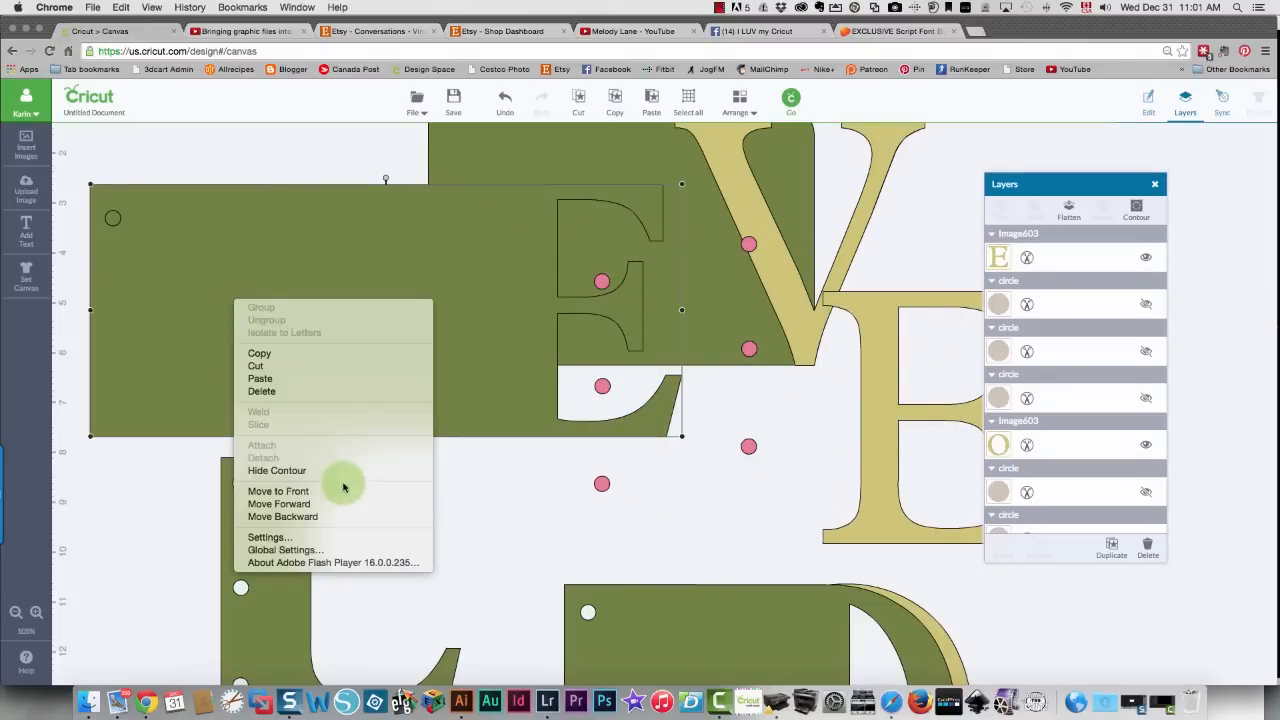
{"action": "left_click", "coordinate": [332, 517]}
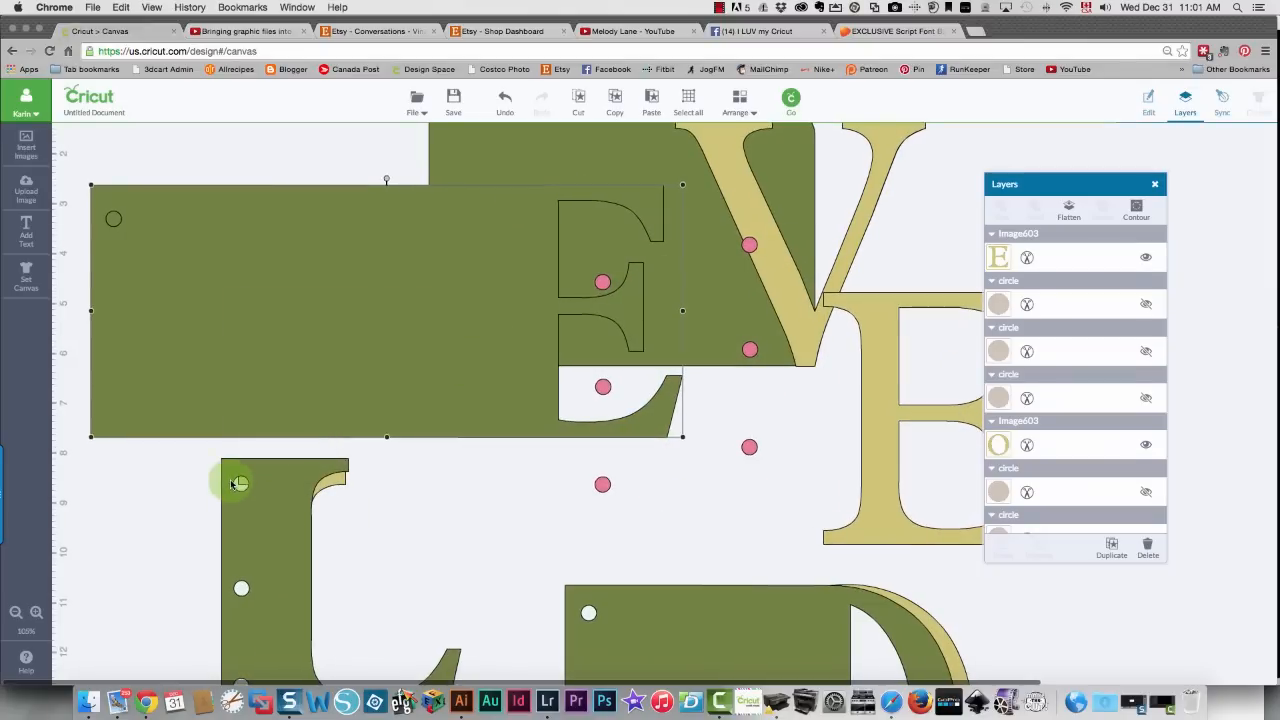
{"action": "right_click", "coordinate": [198, 277]}
{"action": "left_click", "coordinate": [305, 489]}
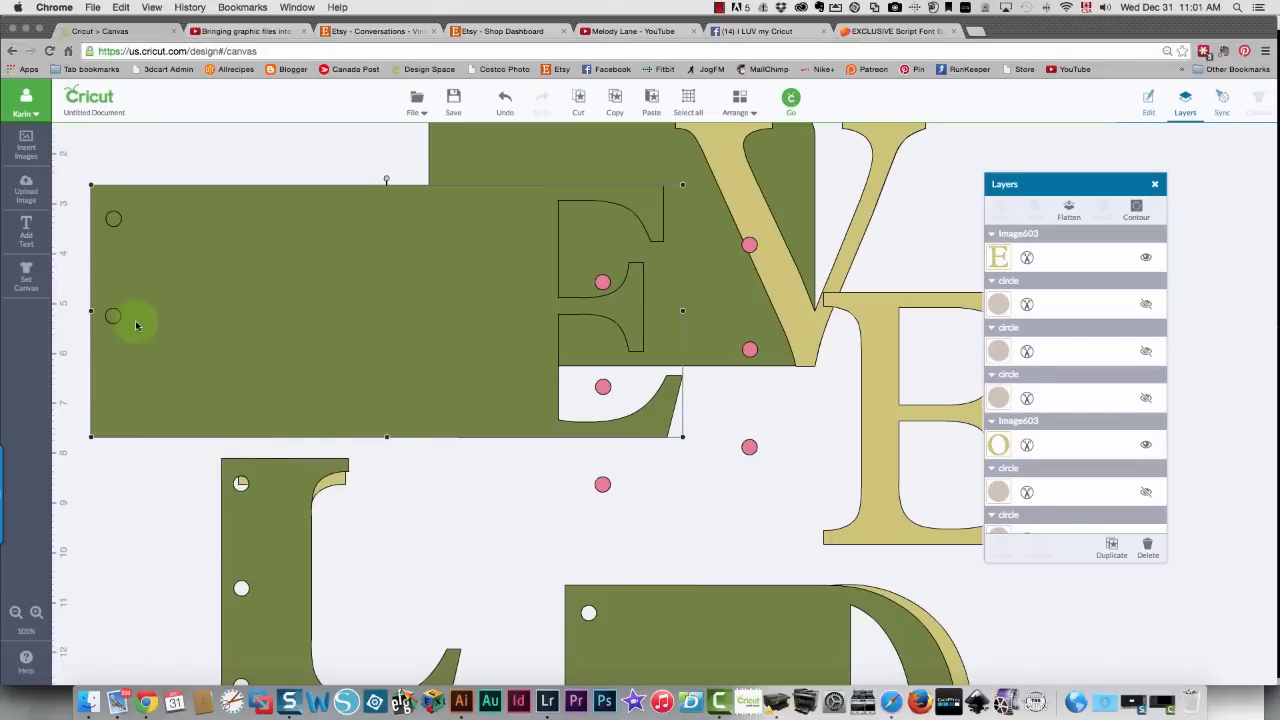
Slice the middle circle out of the E's green backing
{"action": "left_click", "coordinate": [113, 317], "text": "shift"}
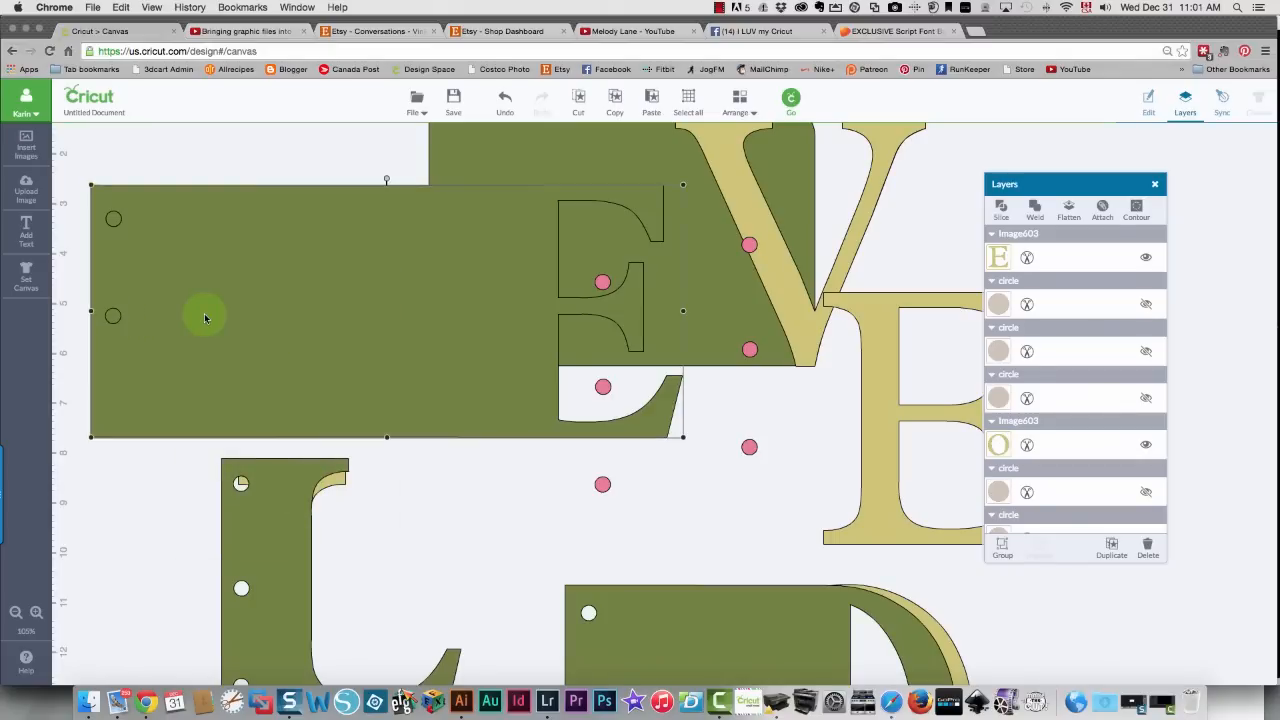
{"action": "right_click", "coordinate": [205, 318]}
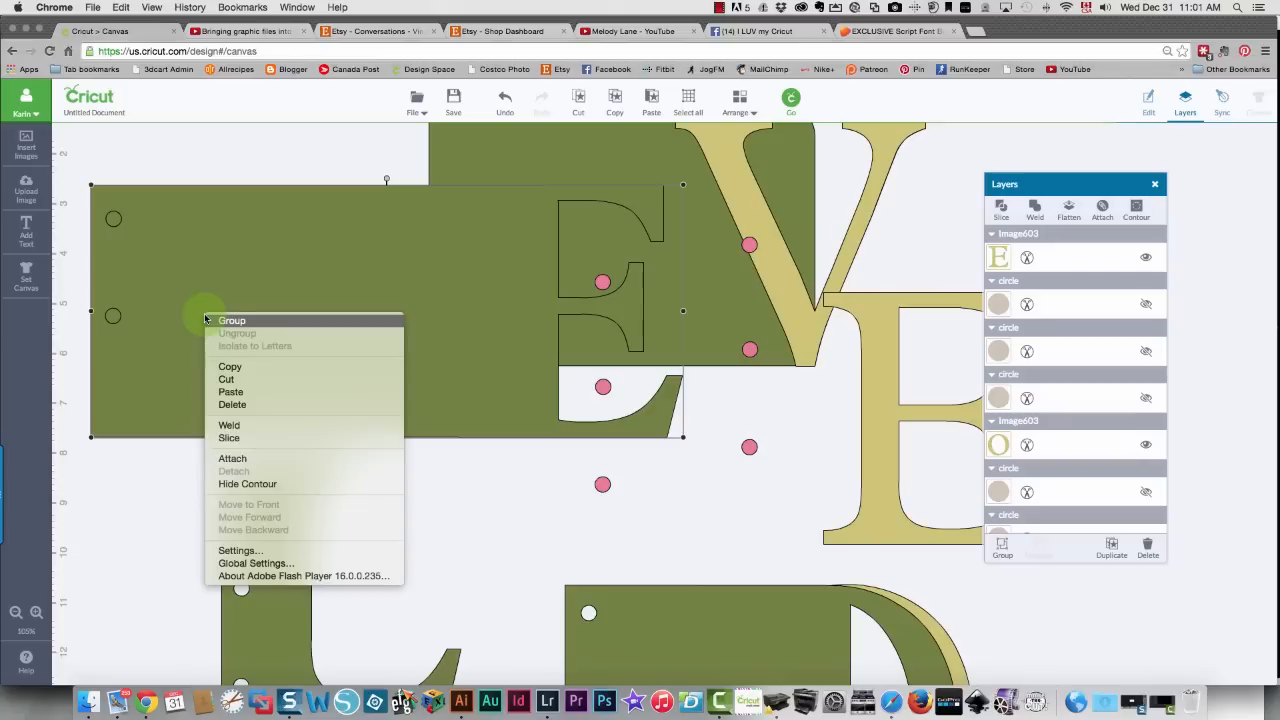
{"action": "left_click", "coordinate": [270, 443]}
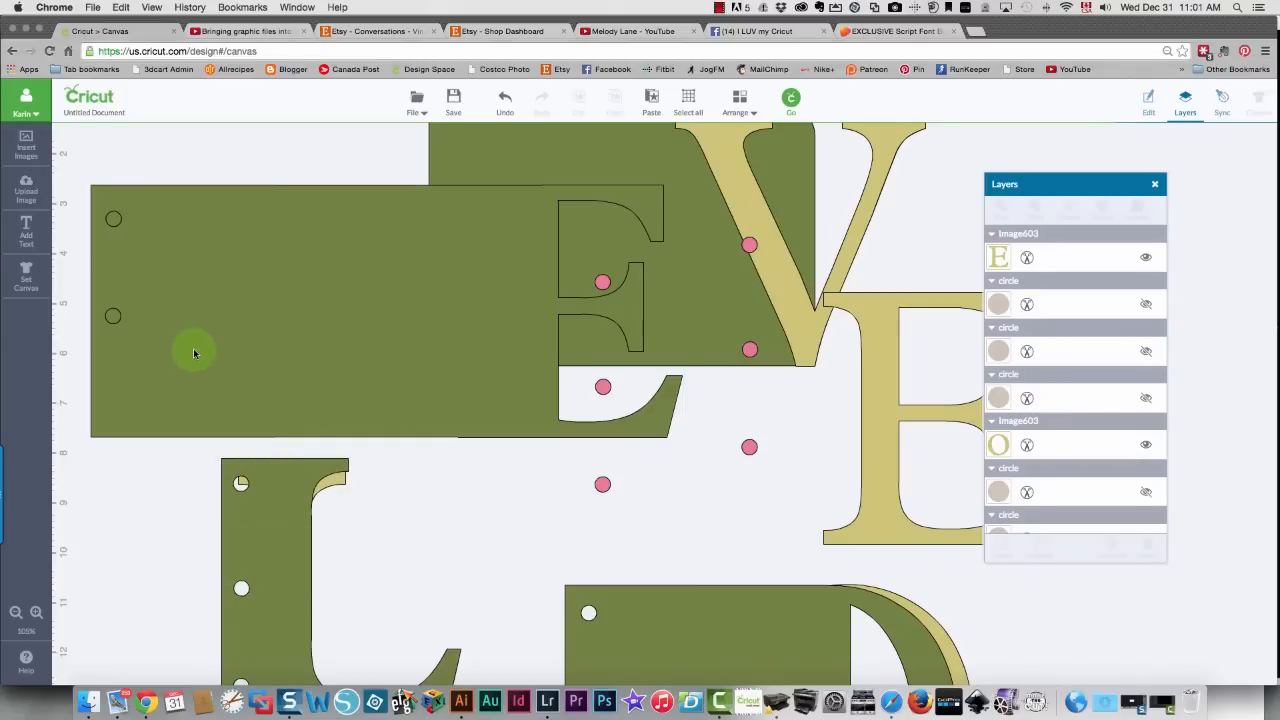
Try to expose the bottom circle by moving the E's green backing further backward, shifting the V and its backing clear of the E
{"action": "left_click", "coordinate": [194, 353]}
{"action": "right_click", "coordinate": [194, 353]}
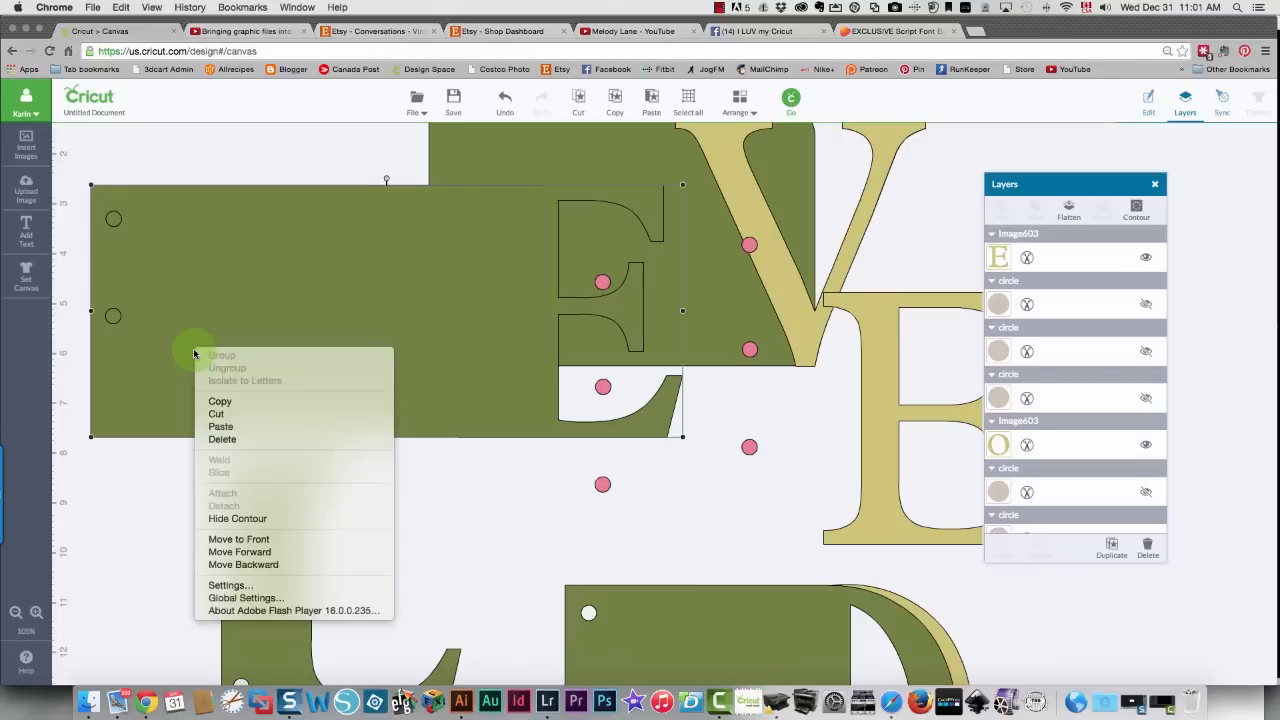
{"action": "left_click", "coordinate": [283, 566]}
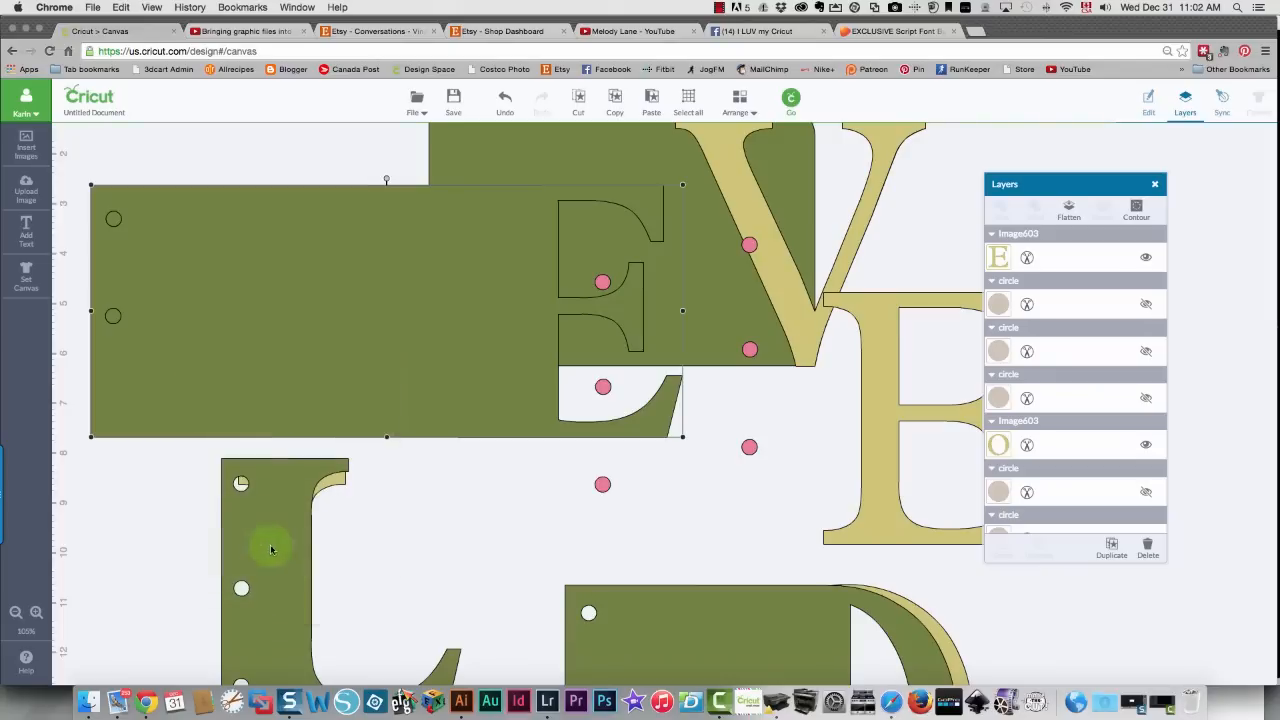
{"action": "right_click", "coordinate": [247, 279]}
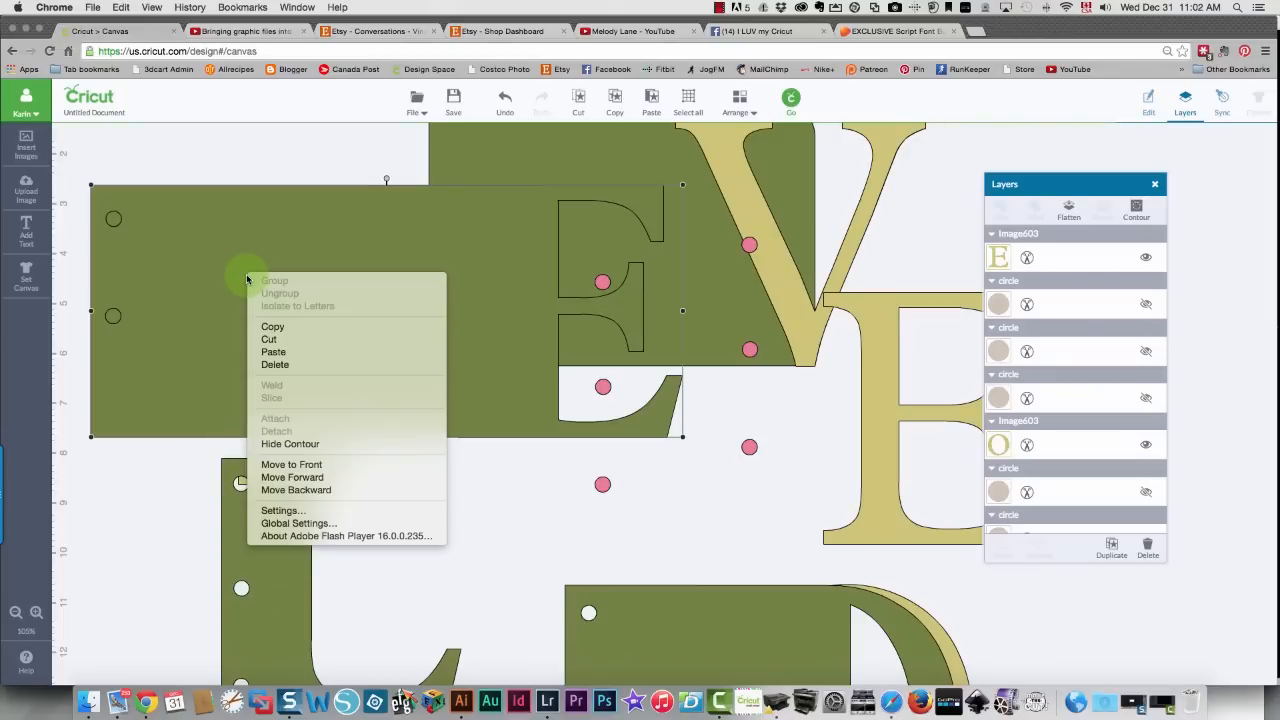
{"action": "left_click", "coordinate": [366, 489]}
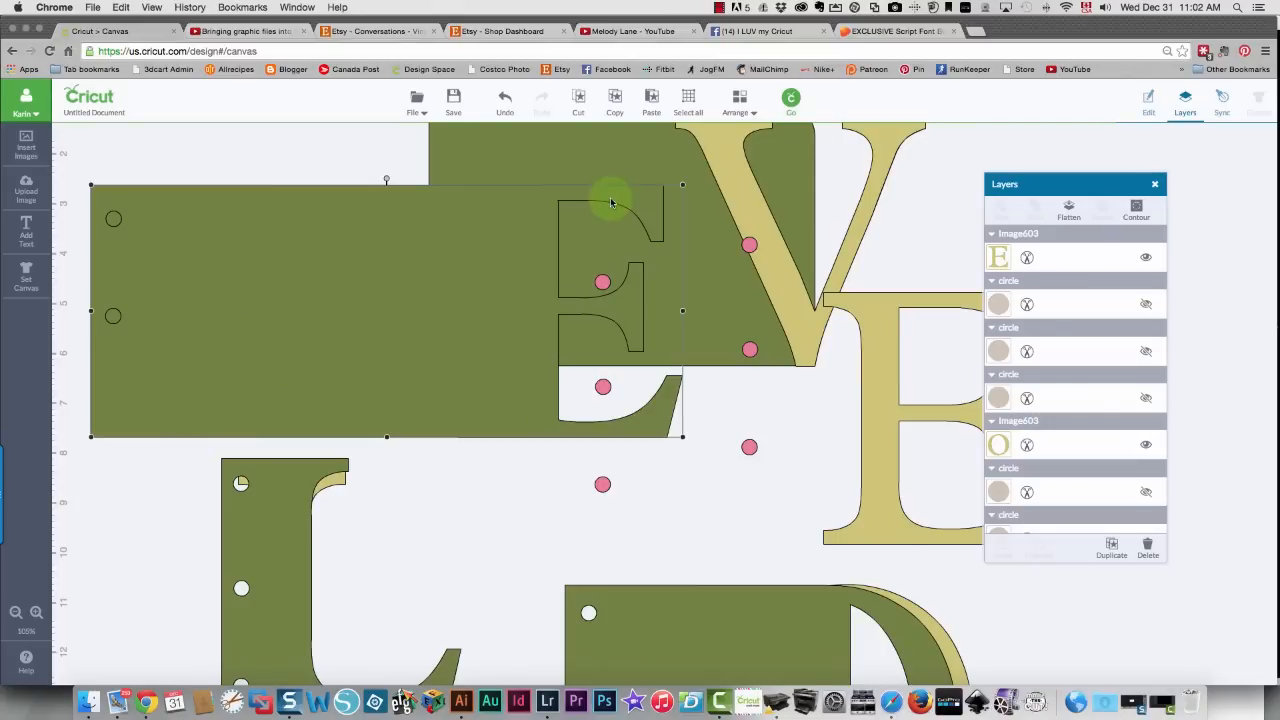
{"action": "left_click_drag", "start_coordinate": [714, 279], "coordinate": [1014, 292]}
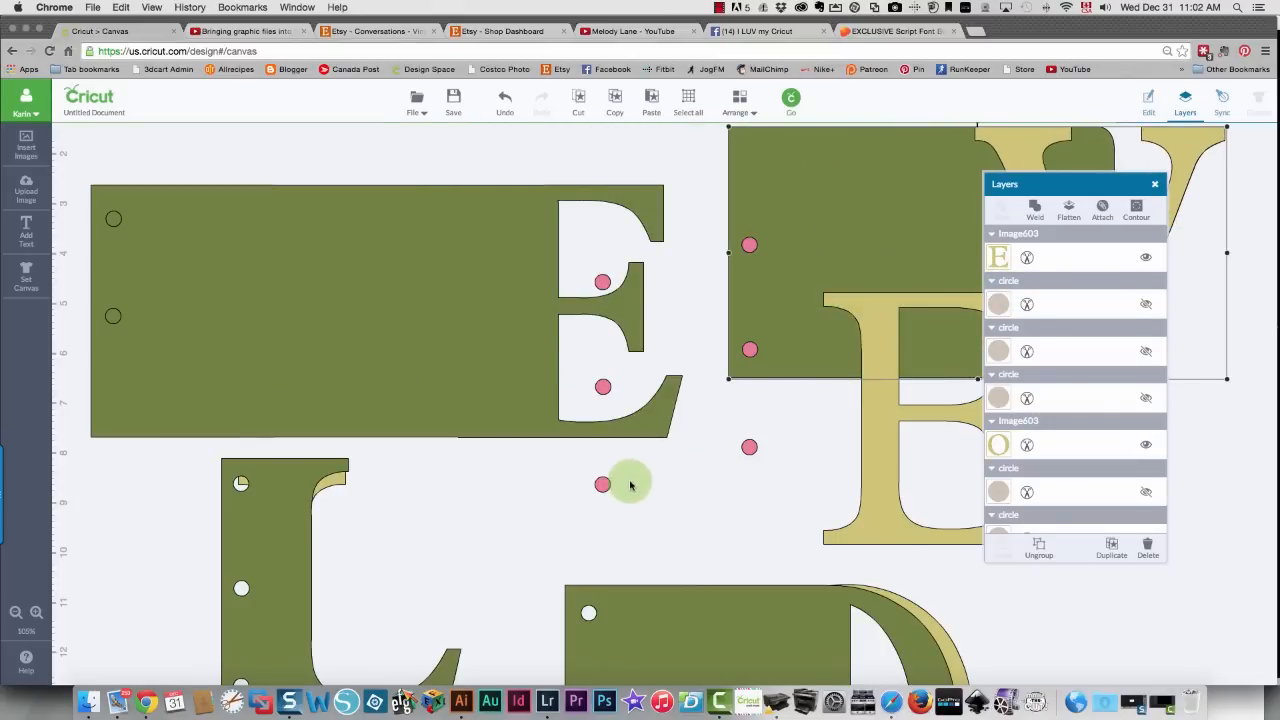
{"action": "left_click", "coordinate": [375, 283]}
{"action": "right_click", "coordinate": [375, 280]}
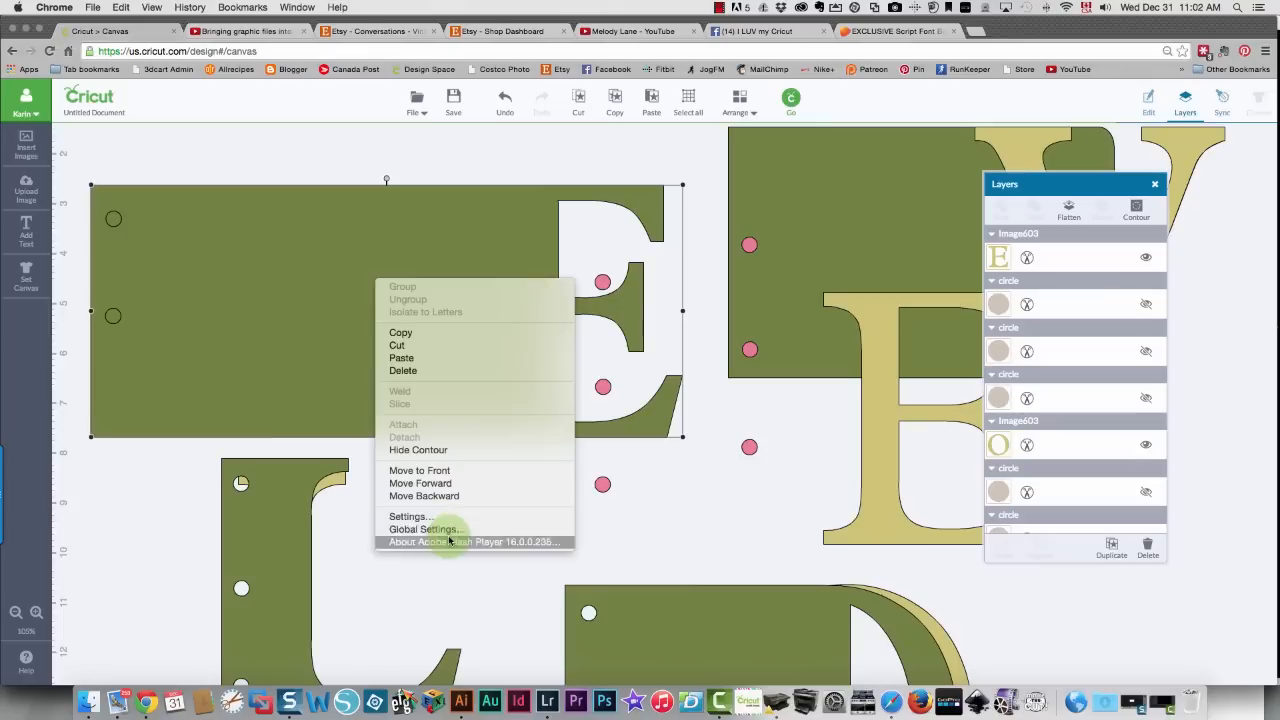
{"action": "left_click", "coordinate": [436, 497]}
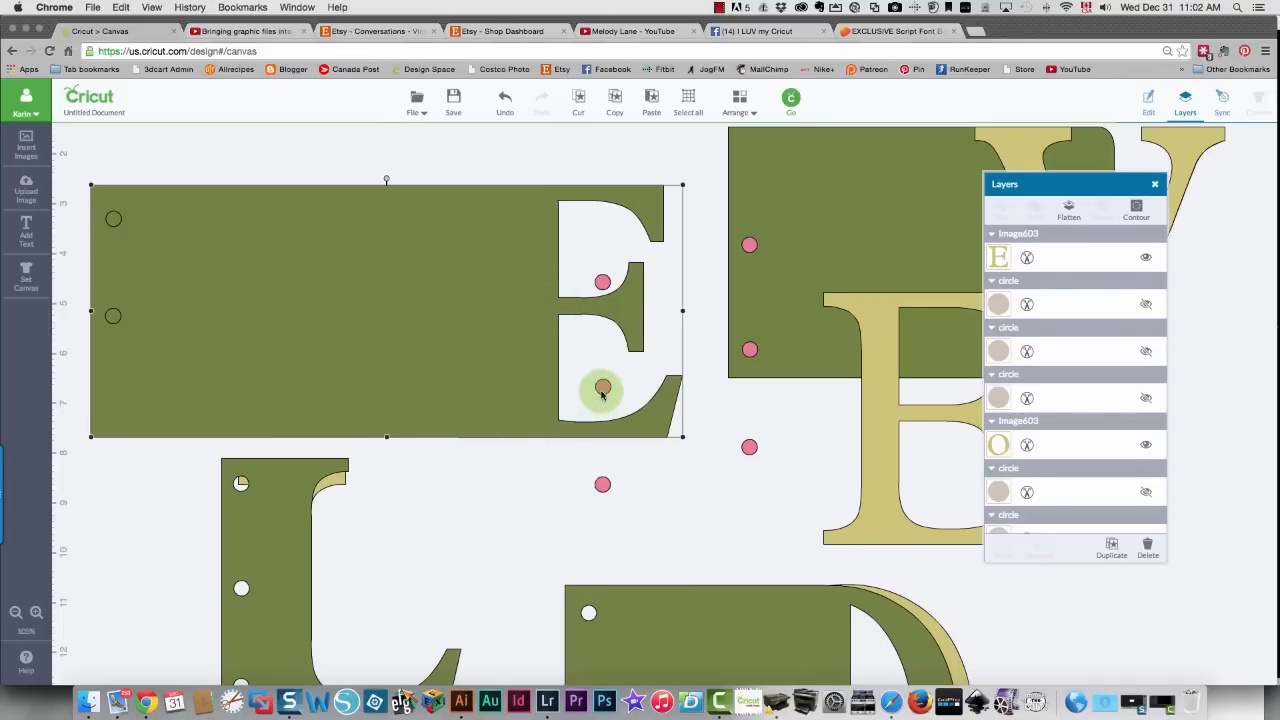
Move the nearest set of three pink circles clear of the E's cutouts and ungroup it
{"action": "left_click", "coordinate": [520, 498]}
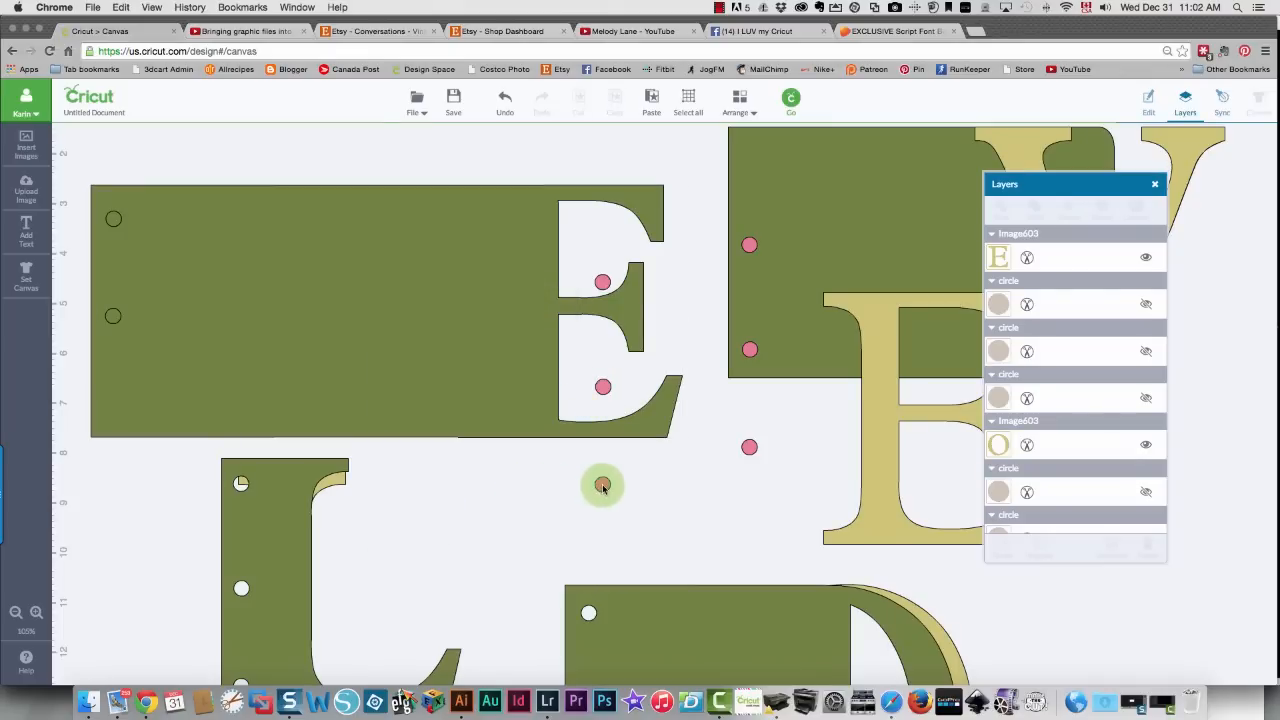
{"action": "left_click_drag", "start_coordinate": [603, 486], "coordinate": [684, 511]}
{"action": "right_click", "coordinate": [683, 522]}
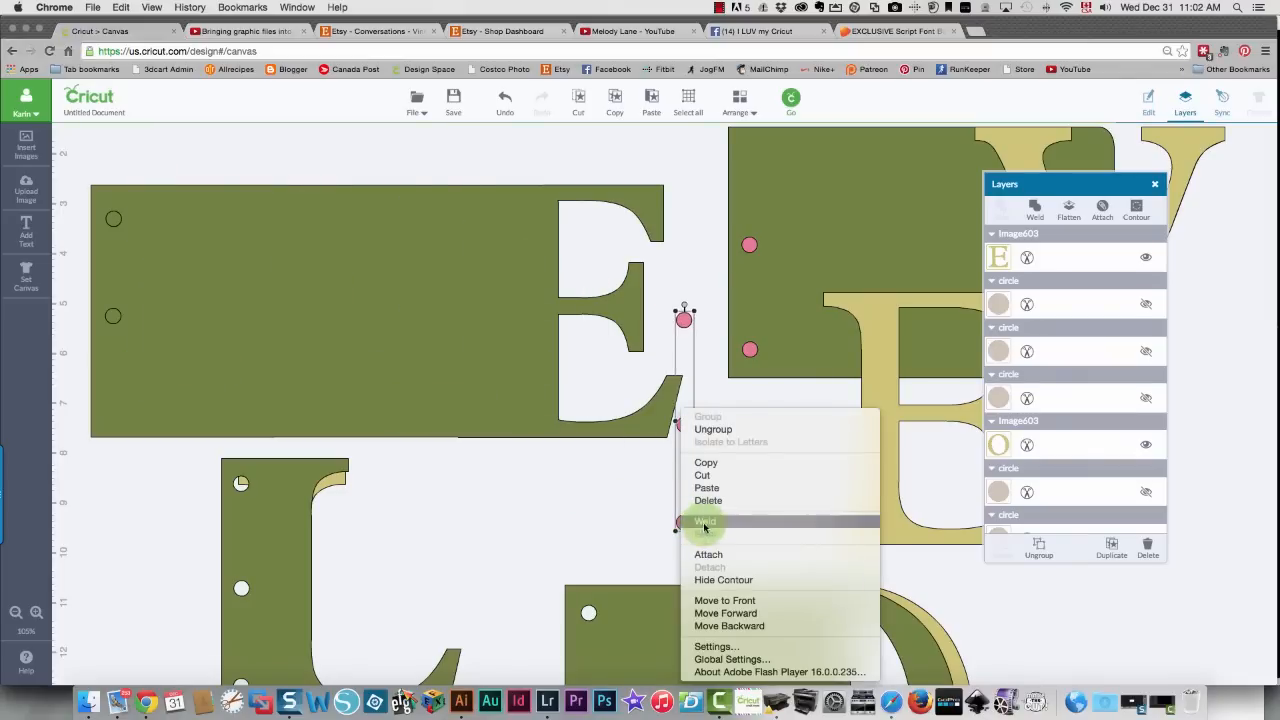
{"action": "left_click", "coordinate": [590, 505]}
{"action": "left_click", "coordinate": [547, 529]}
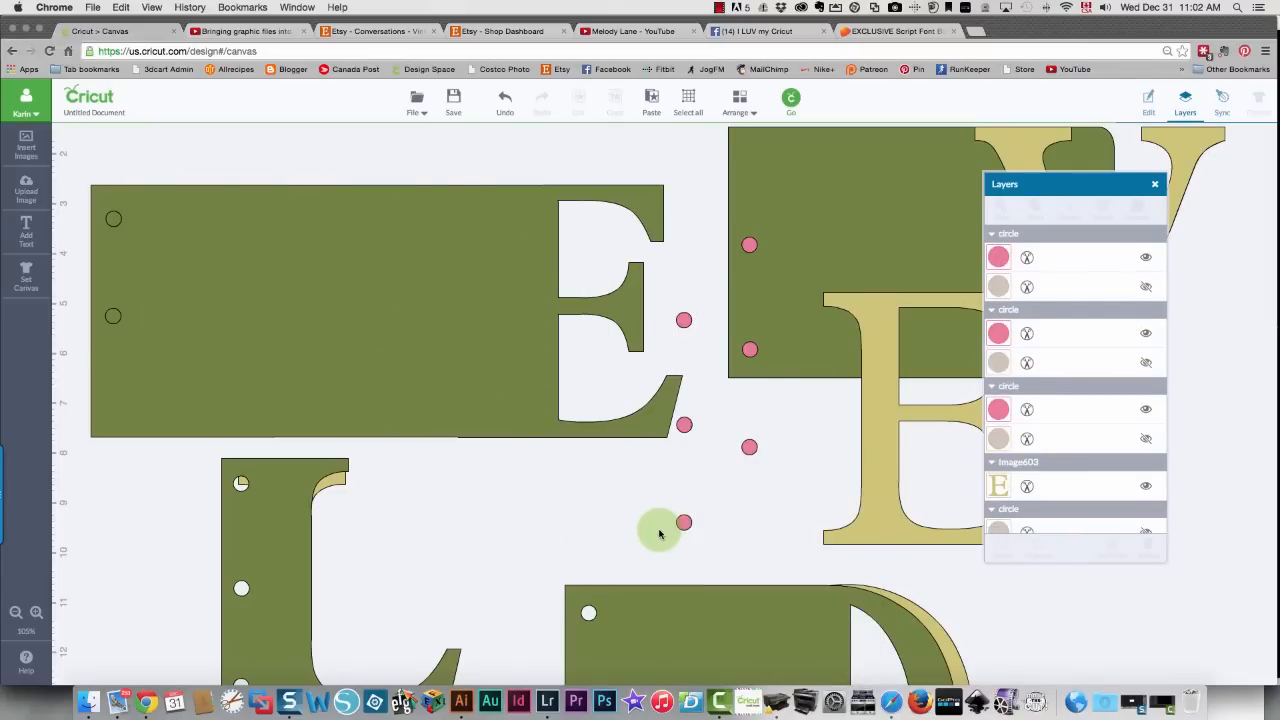
Place one pink circle below the two left-edge circles on the E's green backing and slice it out
{"action": "left_click_drag", "start_coordinate": [684, 524], "coordinate": [110, 410]}
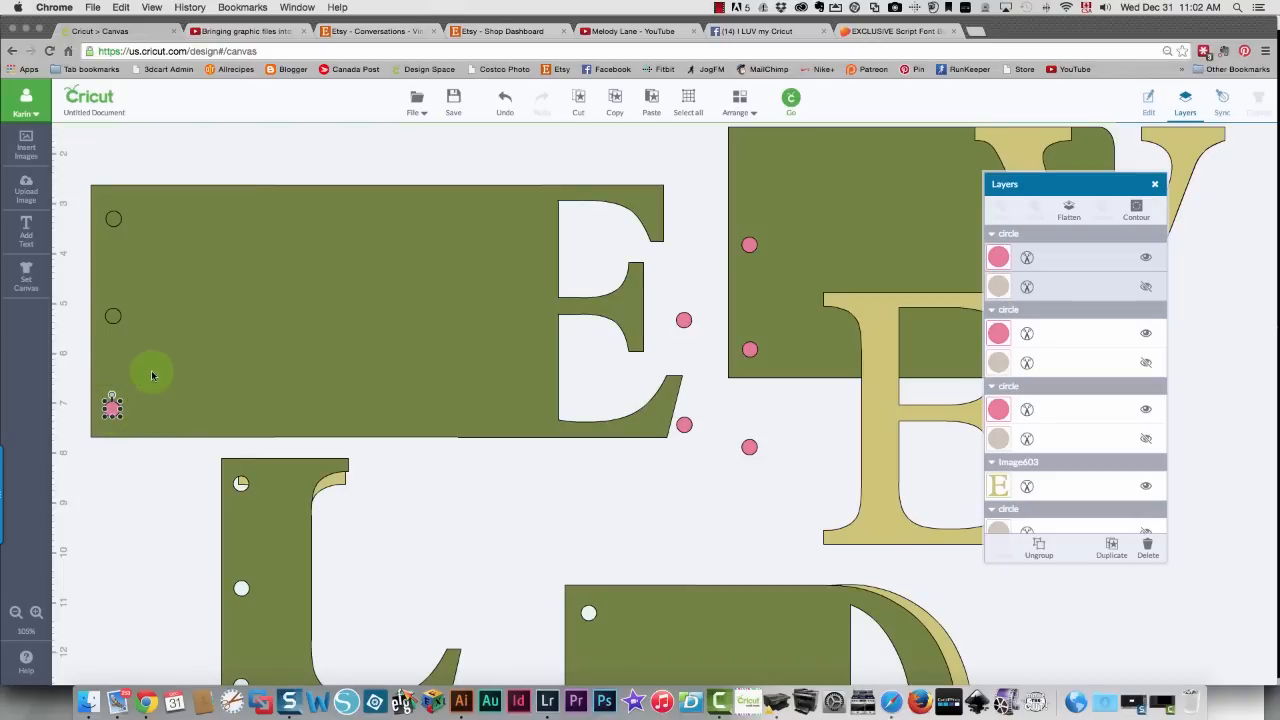
{"action": "left_click", "coordinate": [163, 365], "text": "shift"}
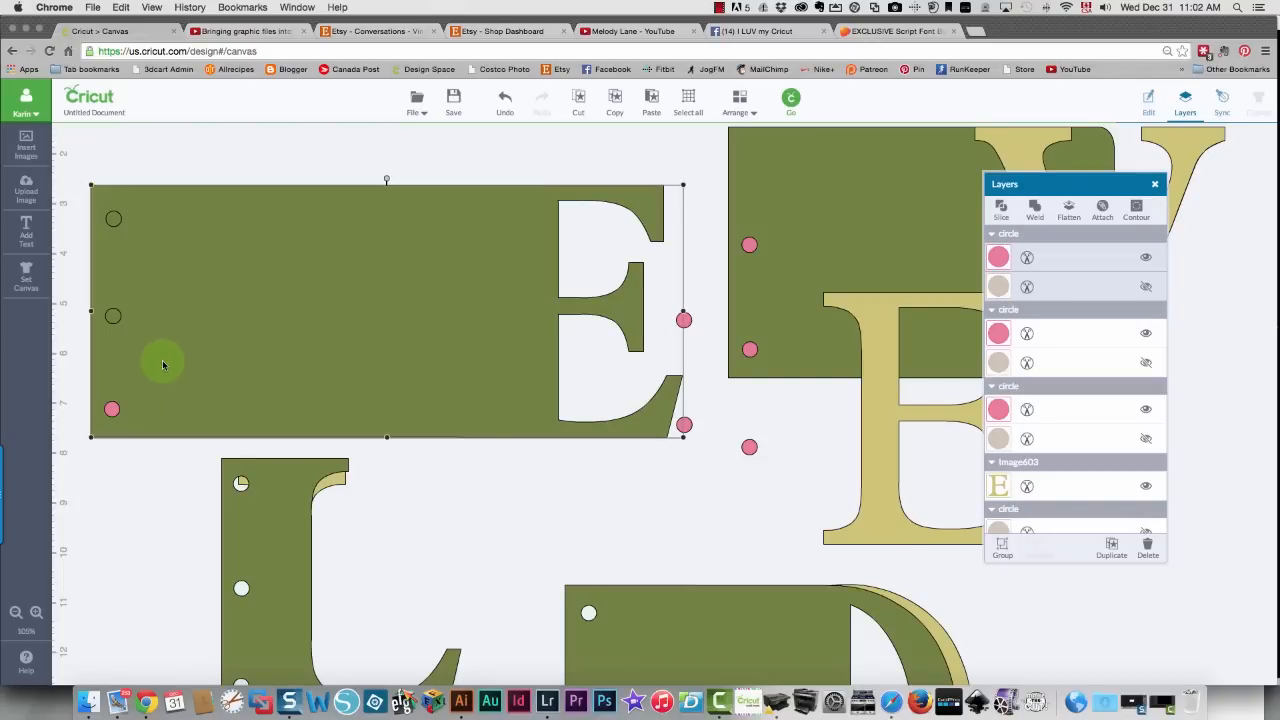
{"action": "right_click", "coordinate": [163, 365]}
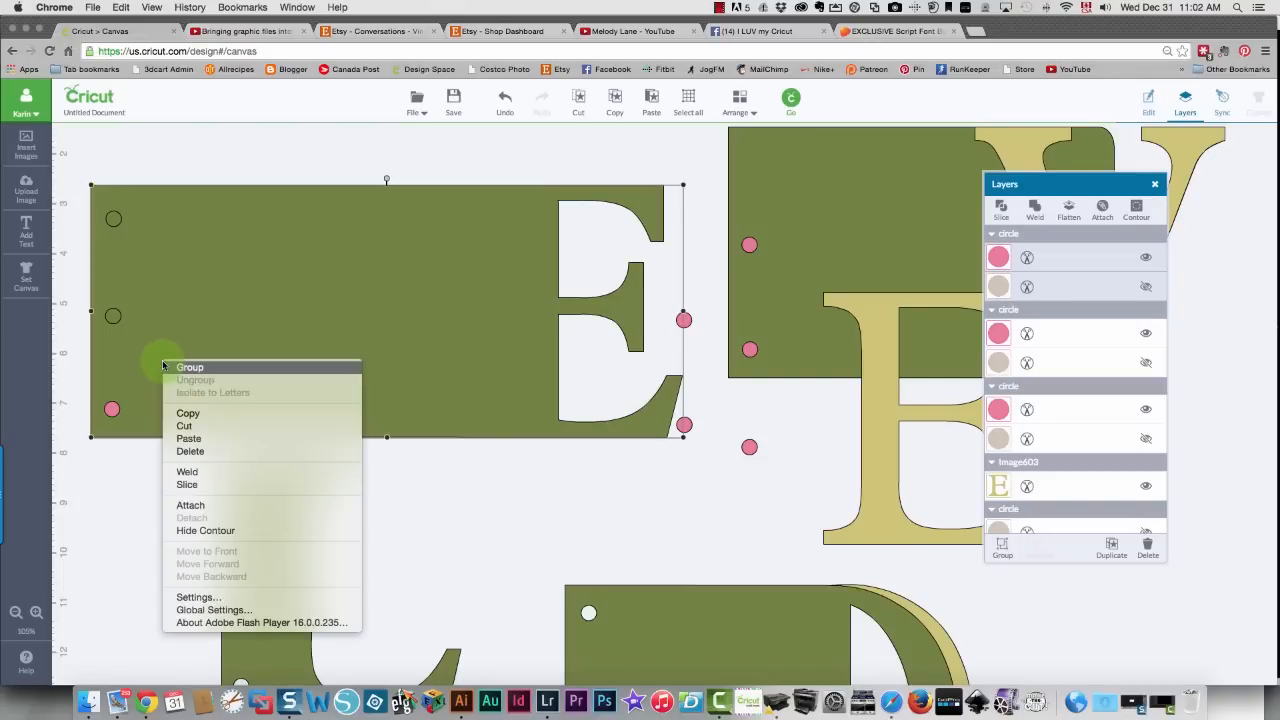
{"action": "left_click", "coordinate": [190, 485]}
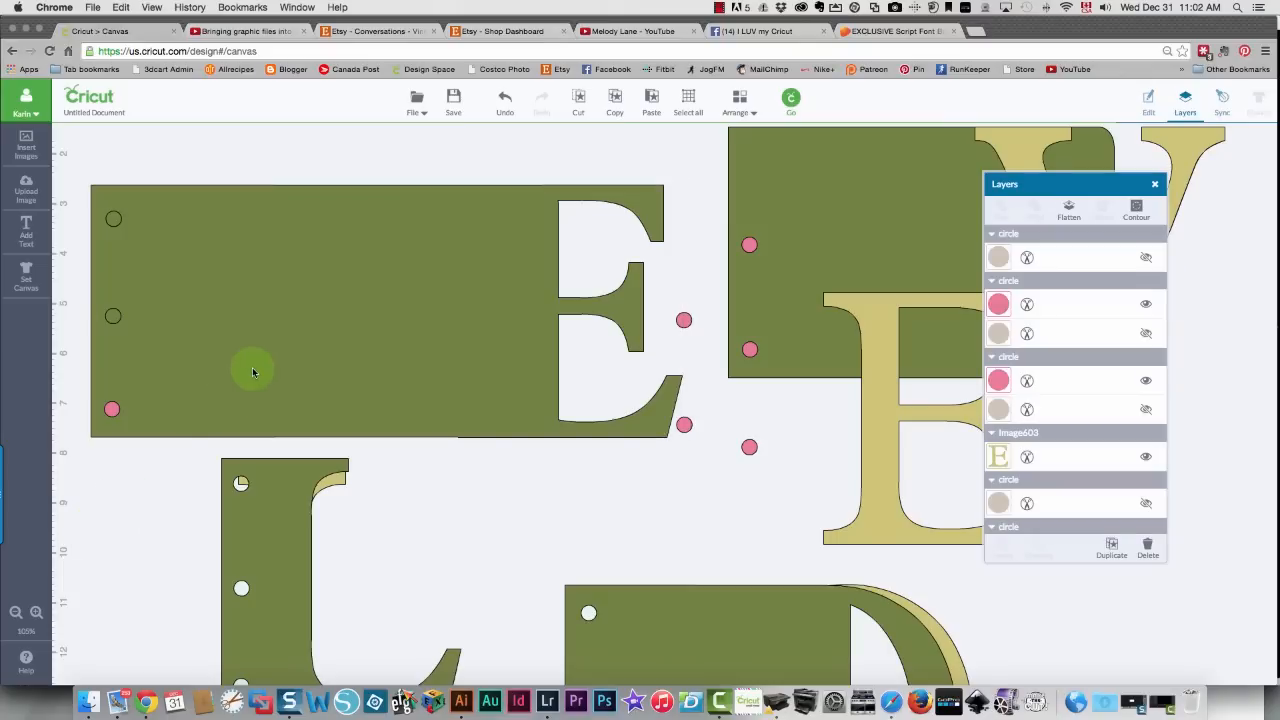
Move the punched E backing away from its cut-out circles and delete the leftover circles
{"action": "left_click_drag", "start_coordinate": [296, 300], "coordinate": [623, 449]}
{"action": "left_click_drag", "start_coordinate": [87, 192], "coordinate": [158, 453]}
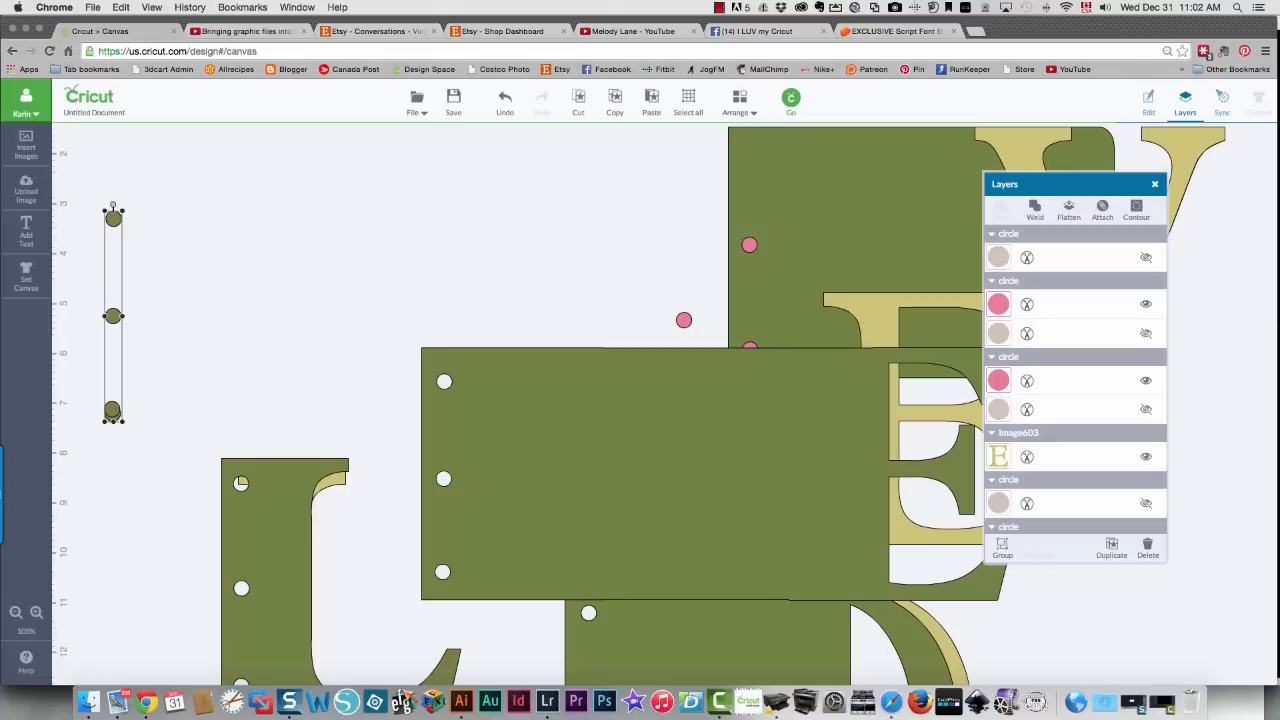
{"action": "key", "text": "Delete"}
Place the punched E backing over the L with the tan E behind it, and move the V with its backing into the space above
{"action": "left_click_drag", "start_coordinate": [521, 521], "coordinate": [237, 596]}
{"action": "left_click_drag", "start_coordinate": [877, 519], "coordinate": [568, 681]}
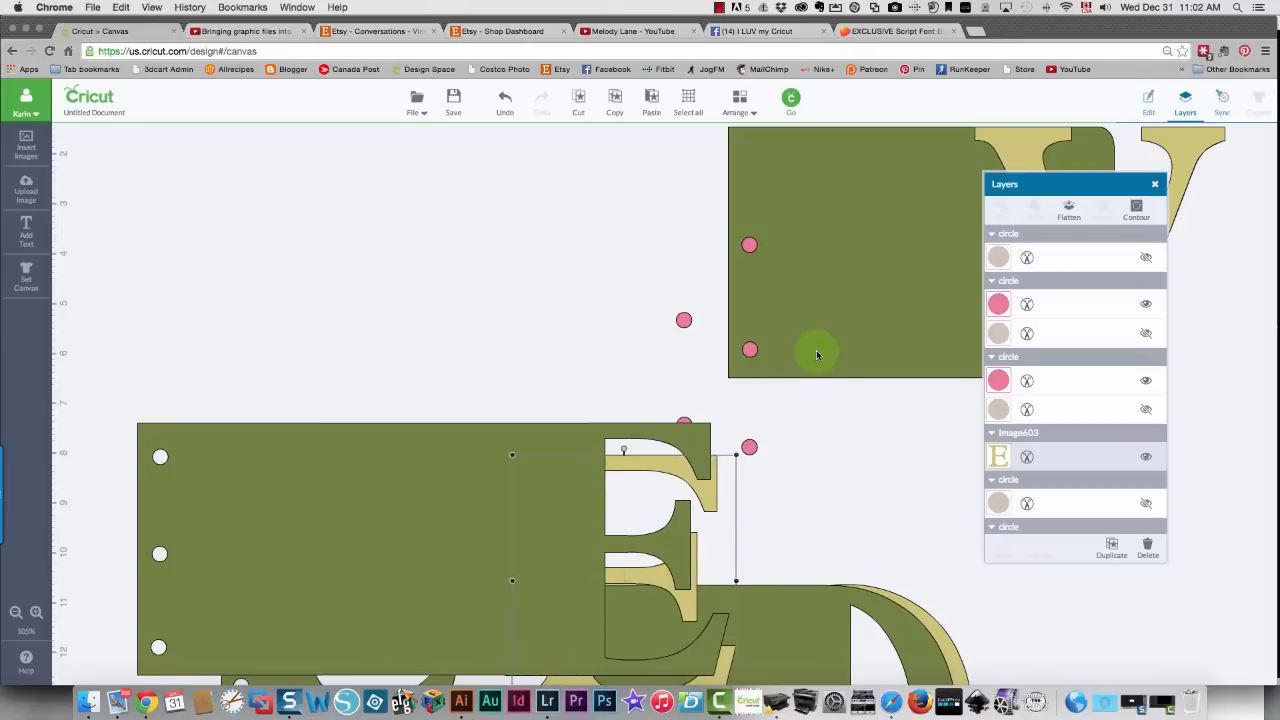
{"action": "left_click_drag", "start_coordinate": [838, 338], "coordinate": [222, 305]}
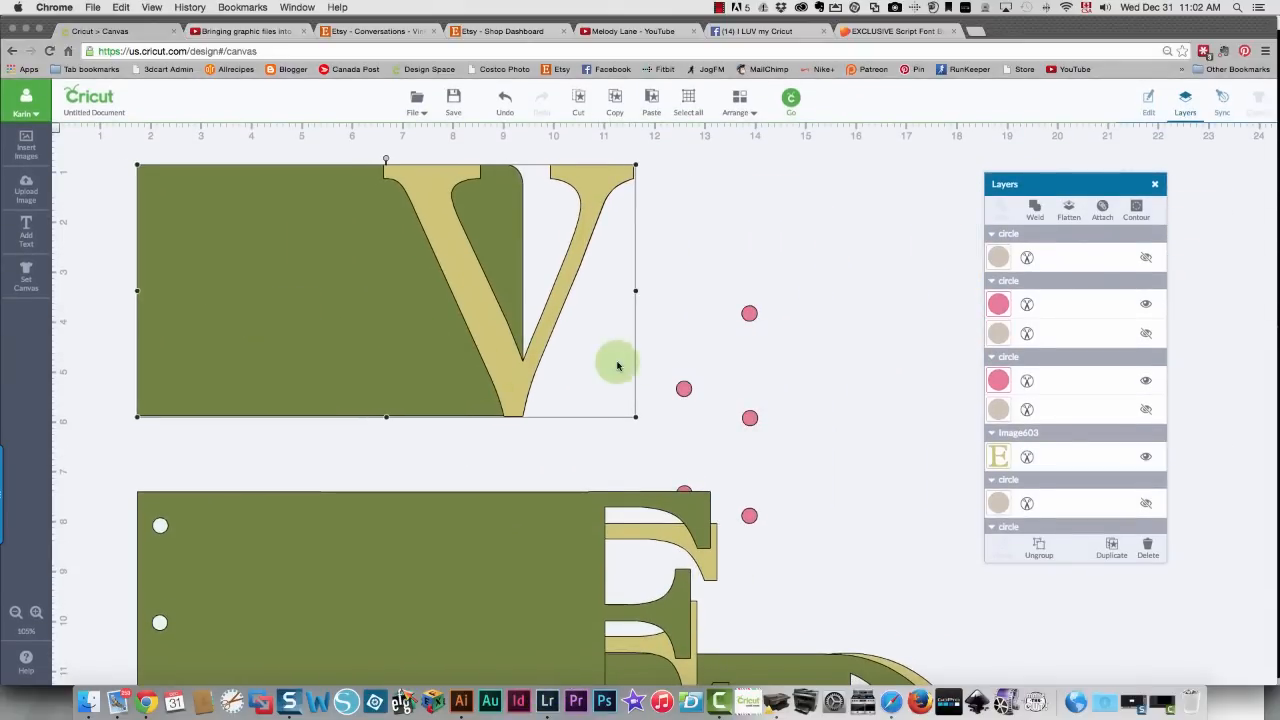
Delete the two leftover single pink circles near the E, keeping the grouped set of three
{"action": "left_click", "coordinate": [683, 387]}
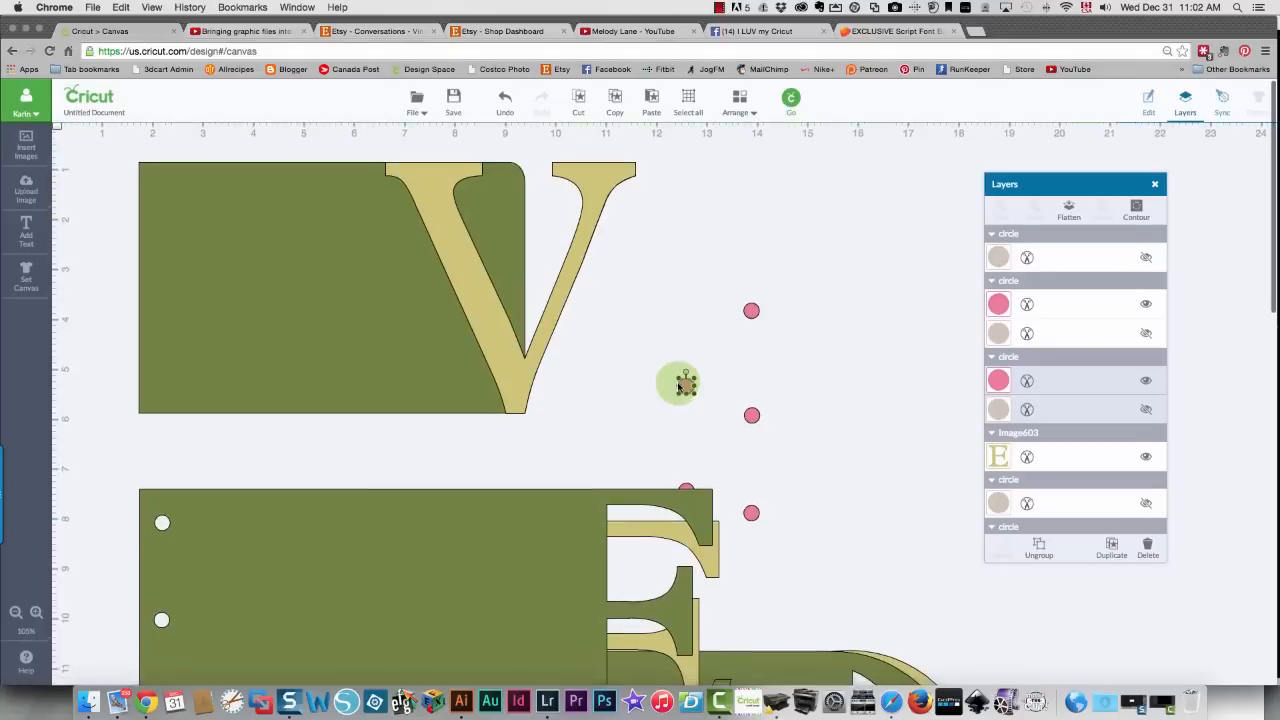
{"action": "key", "text": "Delete"}
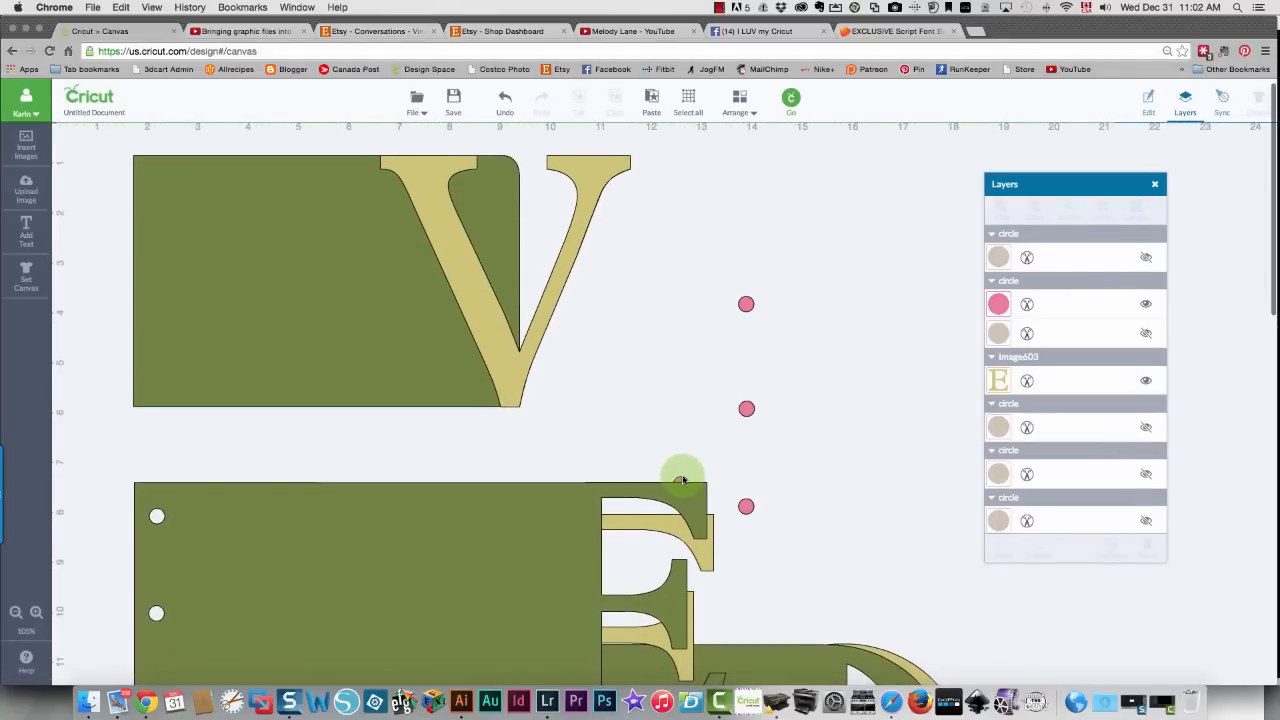
{"action": "left_click", "coordinate": [682, 480]}
{"action": "key", "text": "Delete"}
Place the grouped three pink circles along the left edge of the V's green backing and ungroup them
{"action": "left_click", "coordinate": [749, 303]}
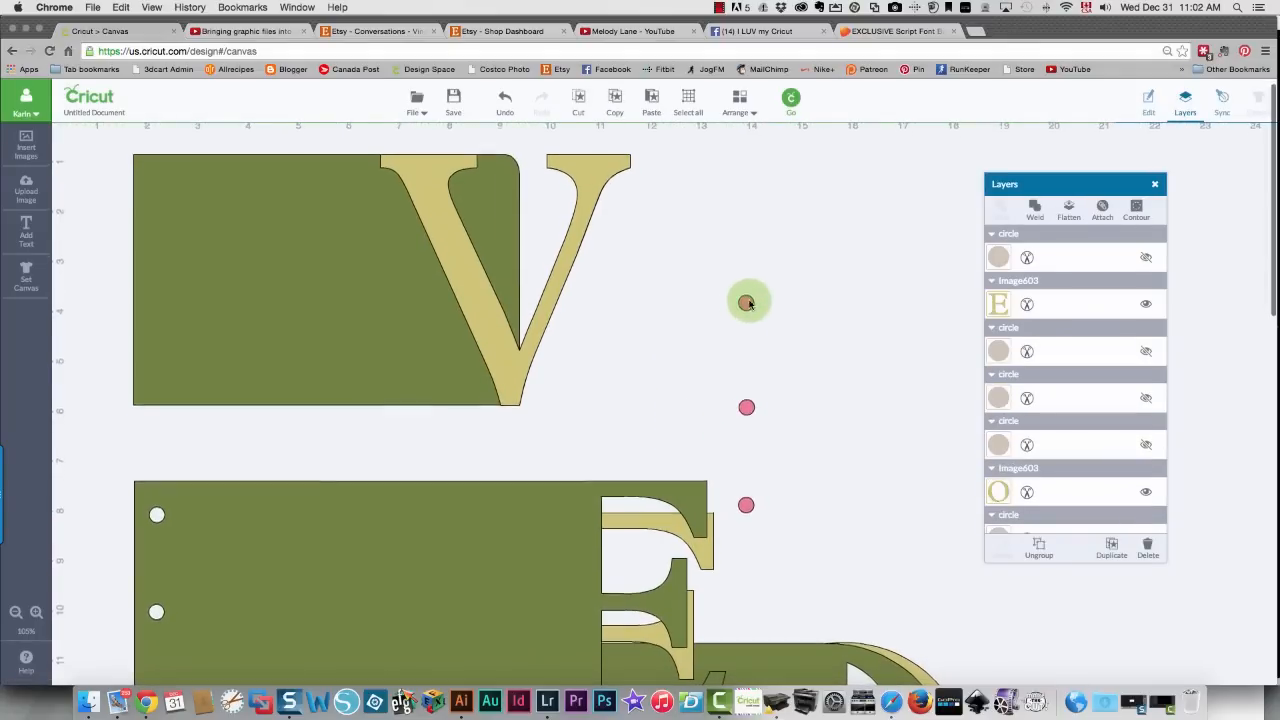
{"action": "left_click_drag", "start_coordinate": [747, 303], "coordinate": [159, 170]}
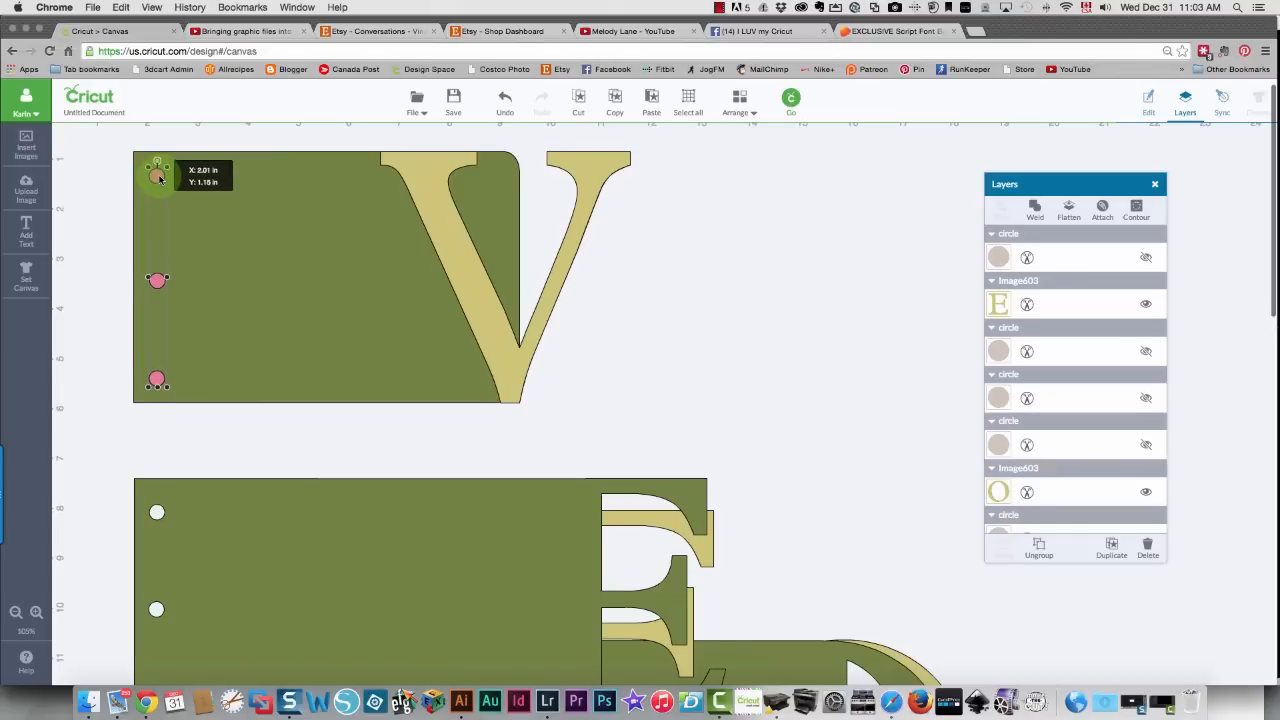
{"action": "left_click_drag", "start_coordinate": [159, 178], "coordinate": [159, 178]}
{"action": "scroll", "coordinate": [311, 252], "scroll_direction": "right", "scroll_amount": 1}
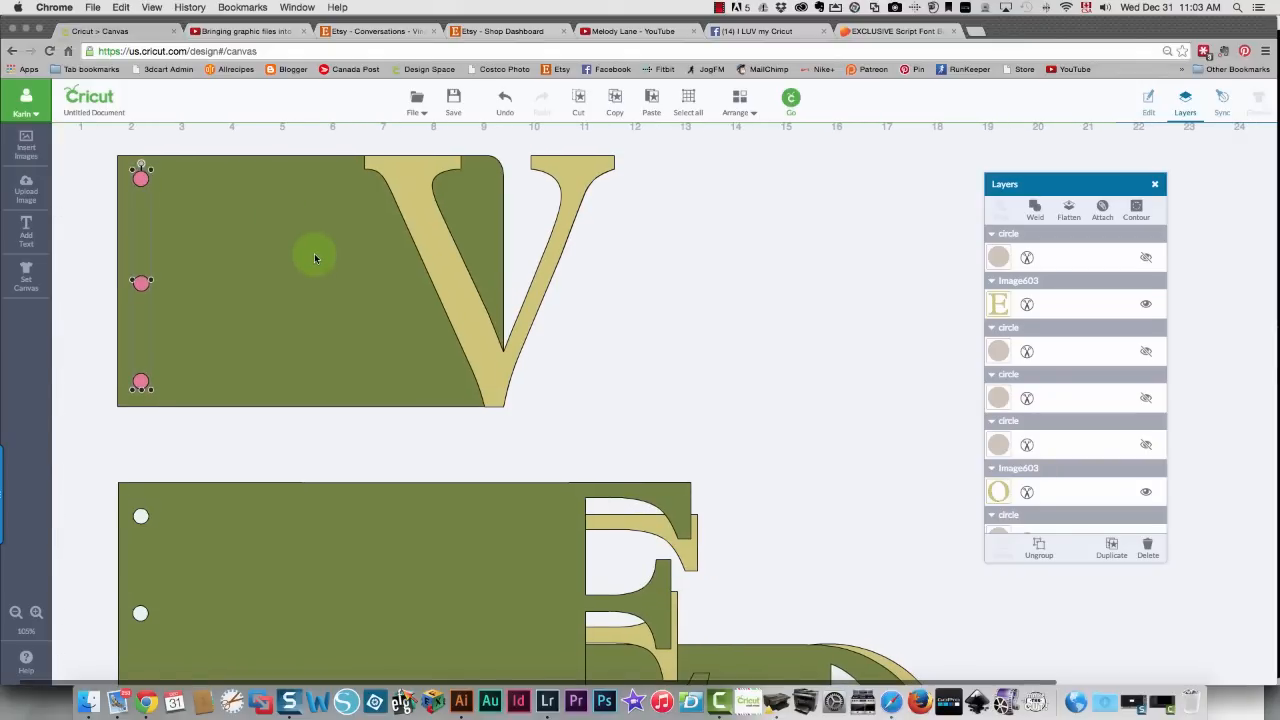
{"action": "right_click", "coordinate": [142, 287]}
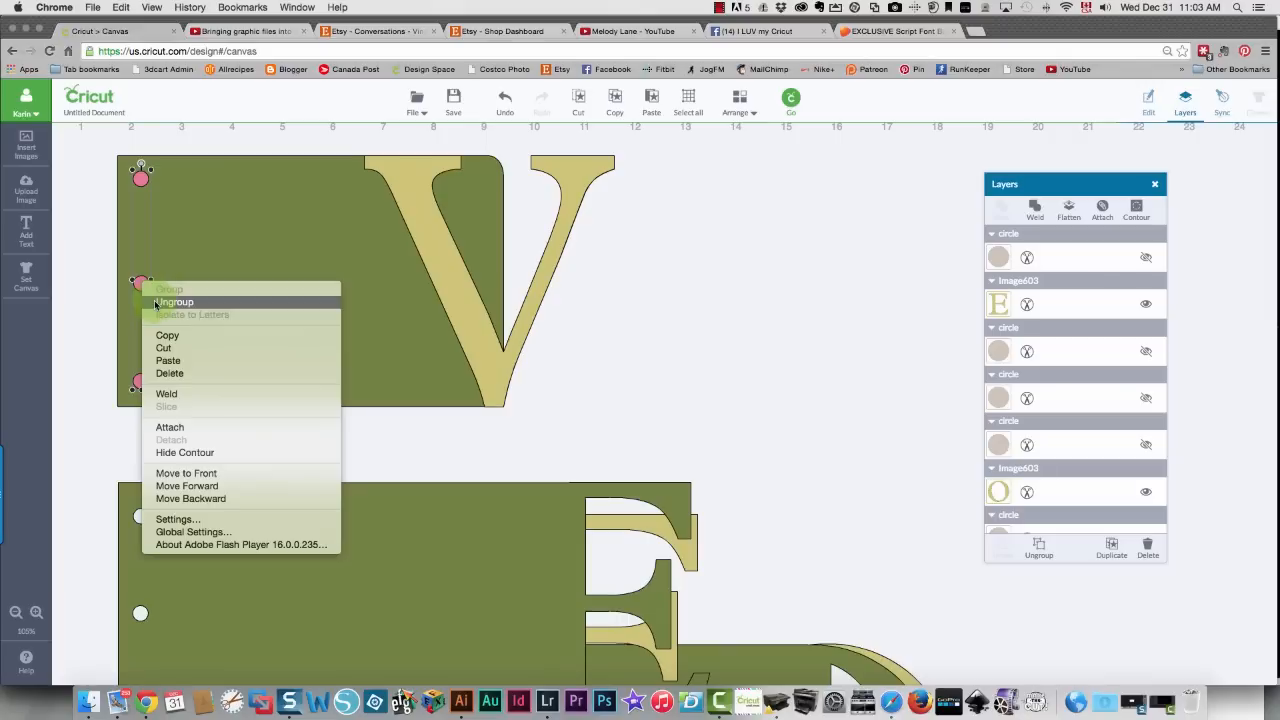
{"action": "left_click", "coordinate": [157, 294]}
Ungroup the V from its green backing and move the tan V clear to the right of it
{"action": "left_click", "coordinate": [254, 243]}
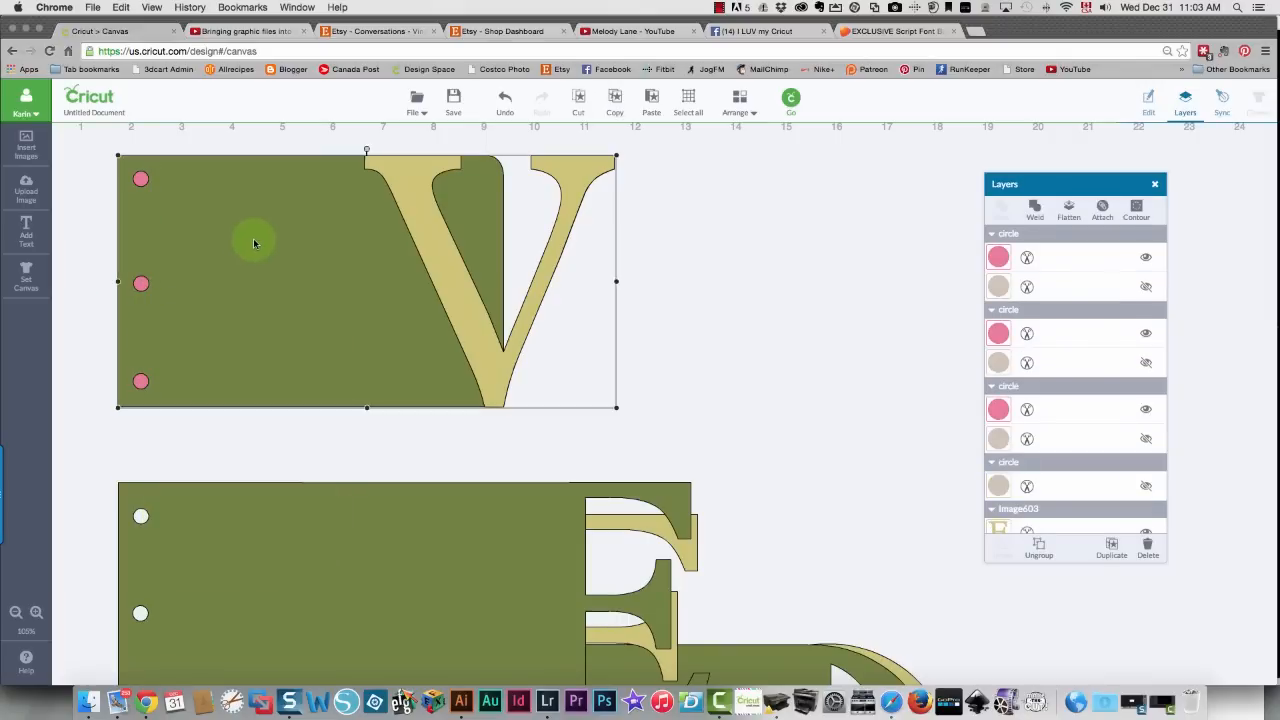
{"action": "right_click", "coordinate": [254, 243]}
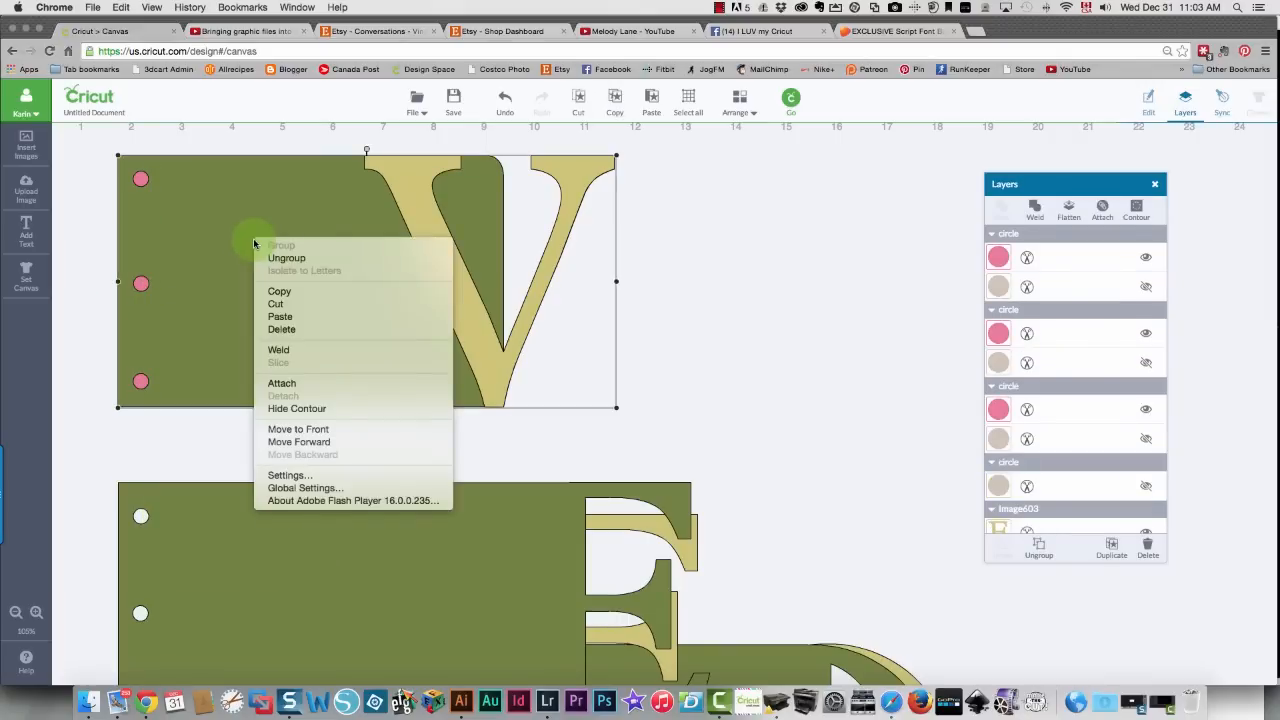
{"action": "left_click", "coordinate": [315, 265]}
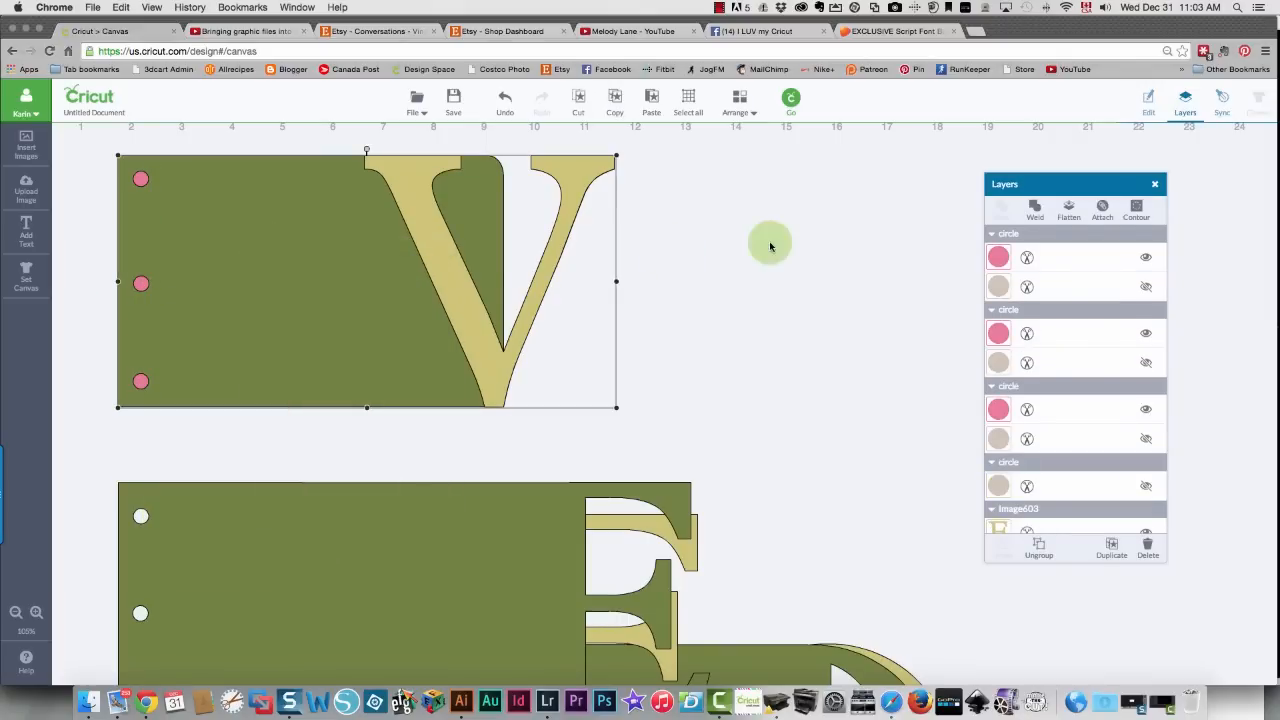
{"action": "left_click", "coordinate": [594, 242]}
{"action": "left_click_drag", "start_coordinate": [594, 242], "coordinate": [874, 245]}
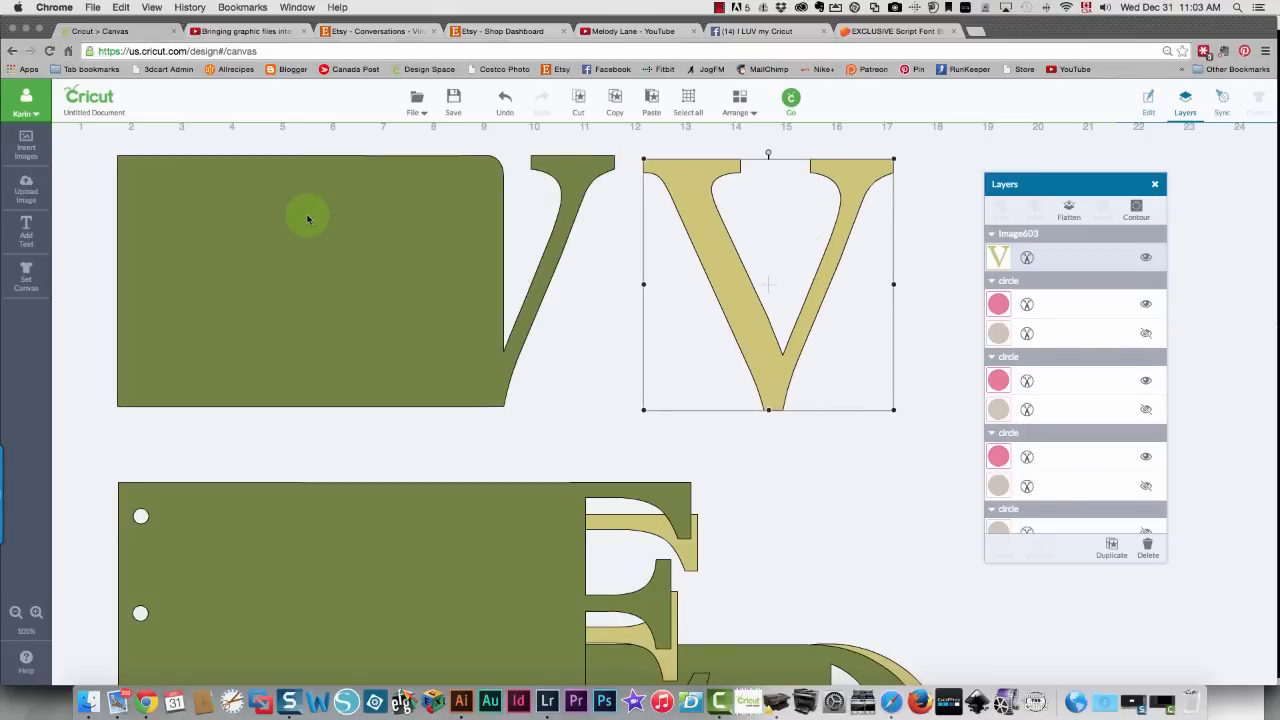
Send the V's green backing backward step by step until it lies behind all three pink circles
{"action": "left_click", "coordinate": [308, 223]}
{"action": "right_click", "coordinate": [308, 223]}
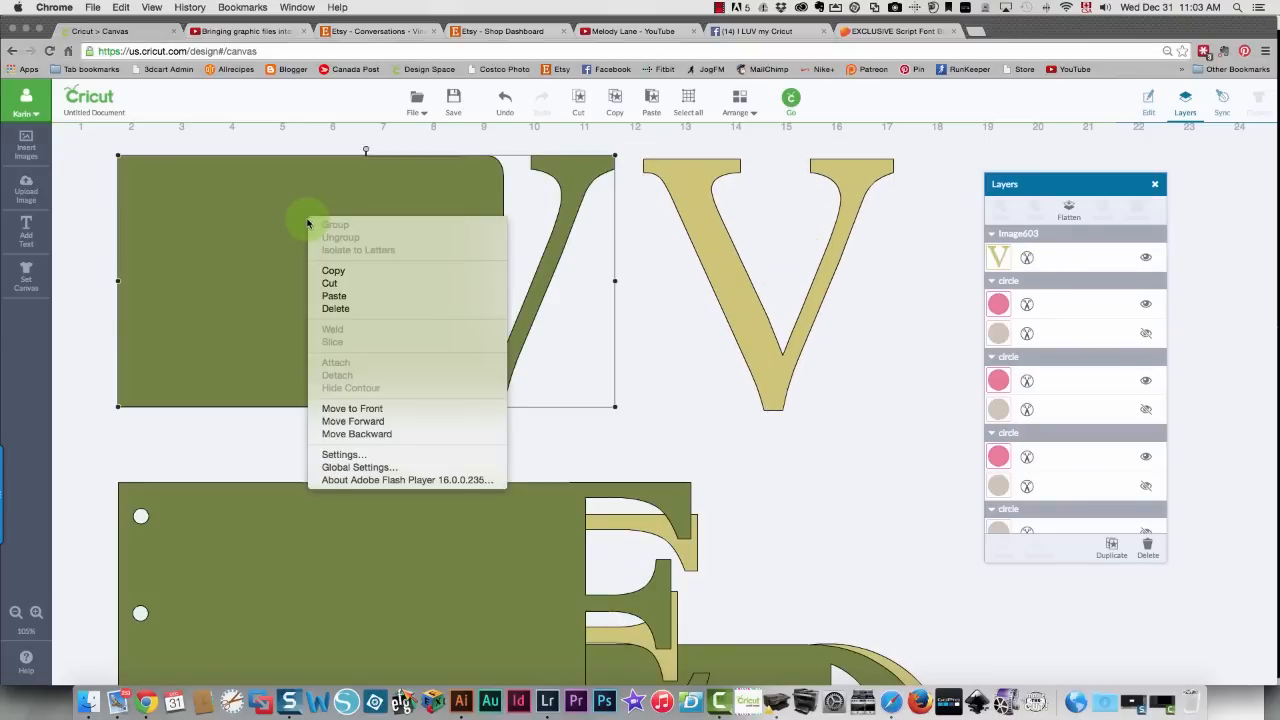
{"action": "left_click", "coordinate": [355, 434]}
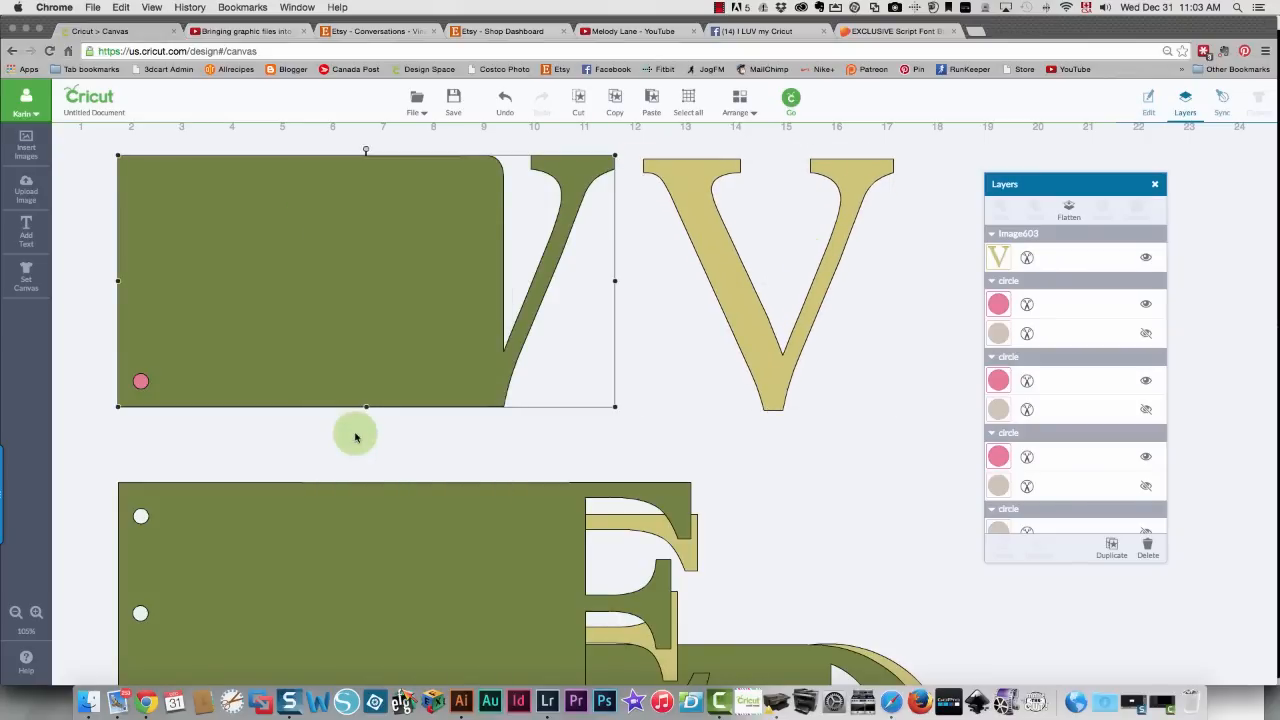
{"action": "right_click", "coordinate": [382, 323]}
{"action": "left_click", "coordinate": [452, 540]}
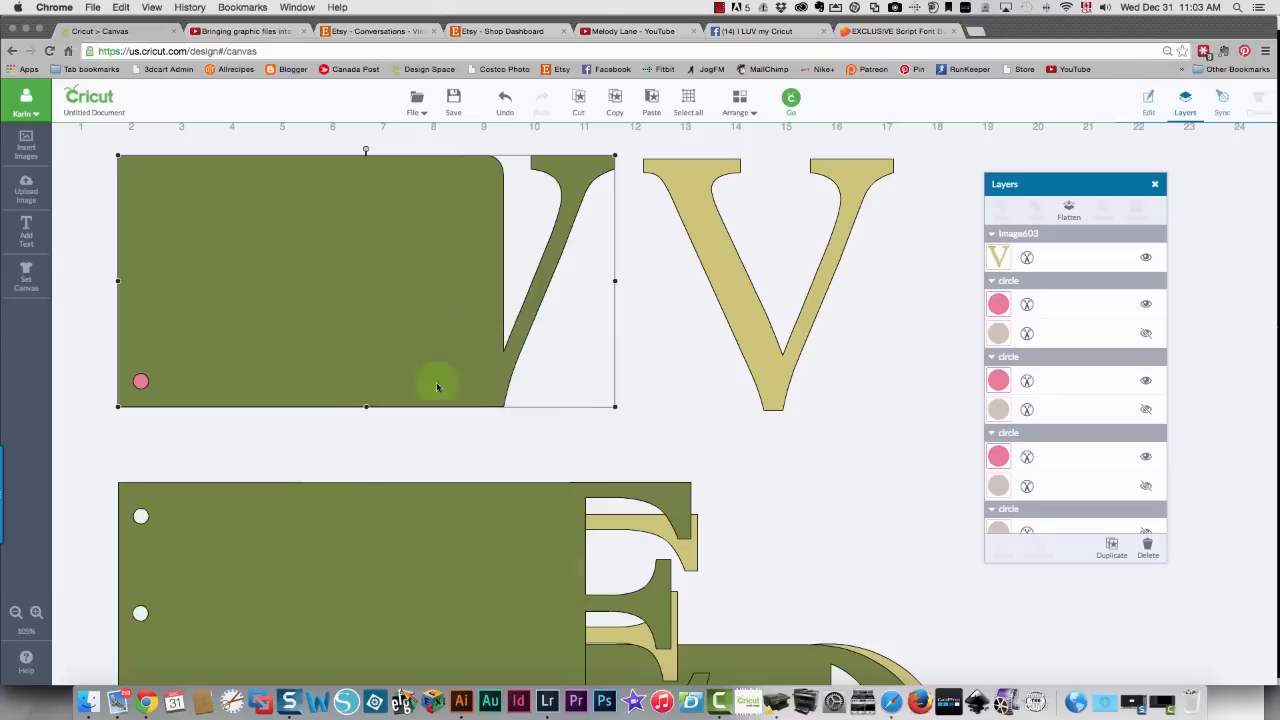
{"action": "right_click", "coordinate": [355, 238]}
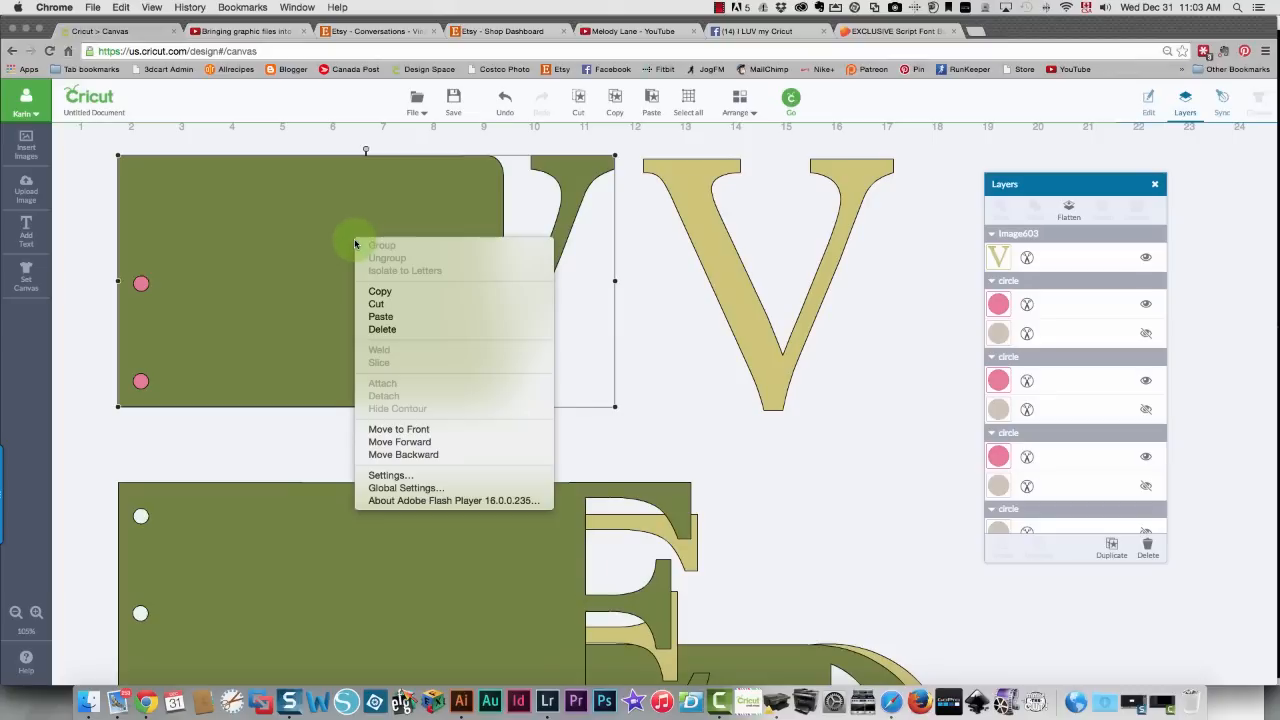
{"action": "left_click", "coordinate": [410, 455]}
{"action": "left_click", "coordinate": [108, 173]}
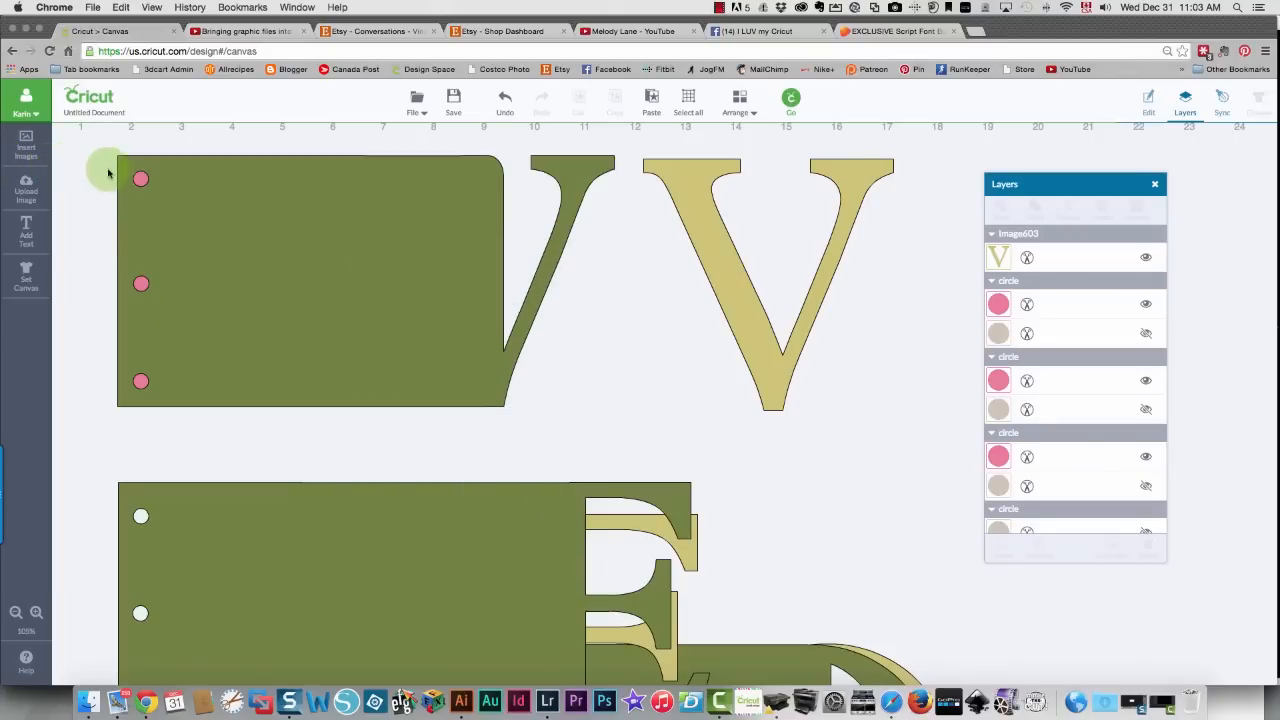
Slice the uppermost pink circle out of the V's green backing
{"action": "left_click", "coordinate": [139, 178]}
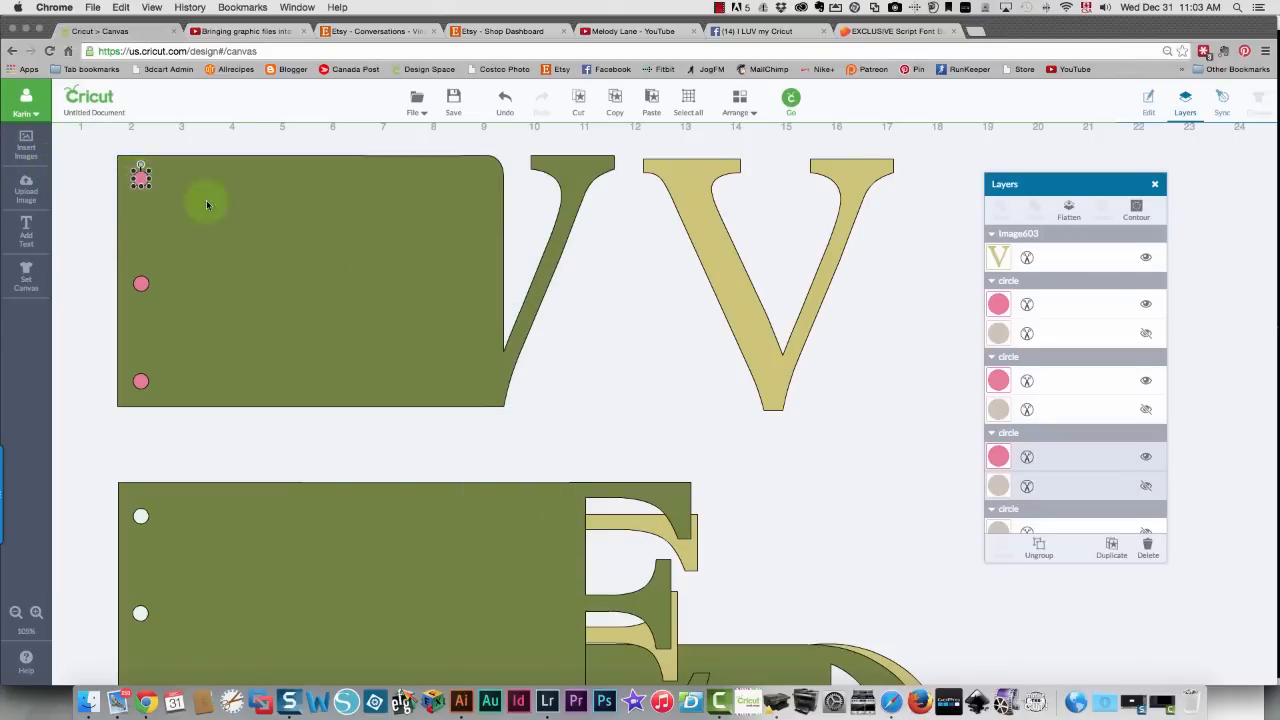
{"action": "left_click", "coordinate": [265, 225], "text": "shift"}
{"action": "right_click", "coordinate": [266, 223]}
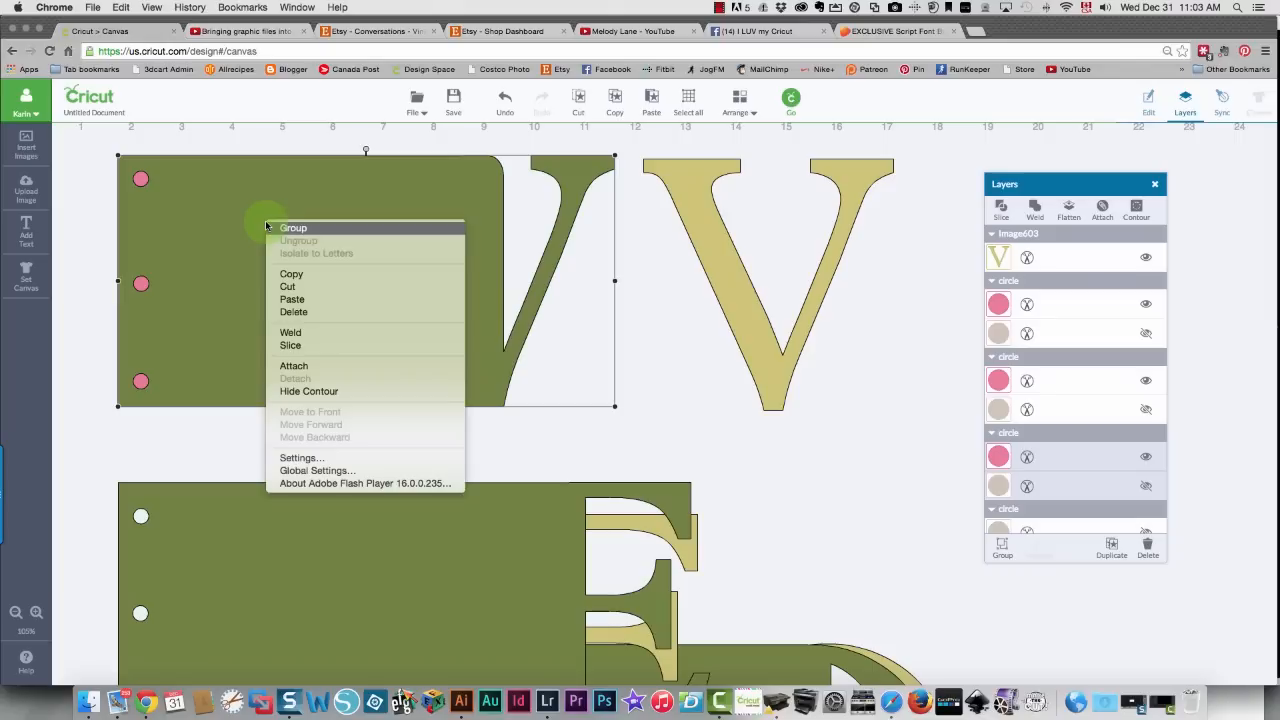
{"action": "left_click", "coordinate": [316, 345]}
{"action": "left_click", "coordinate": [86, 203]}
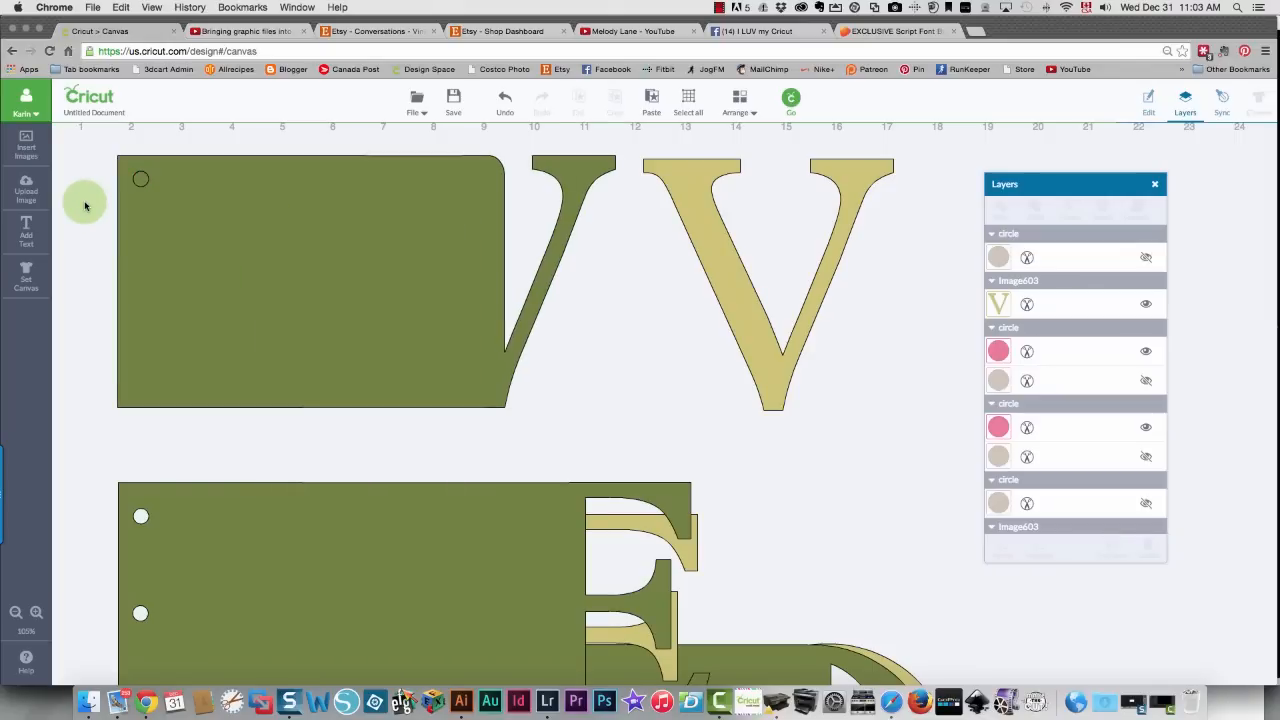
Send the V's backing behind the lowest pink circle and slice that circle out of it
{"action": "left_click", "coordinate": [303, 243]}
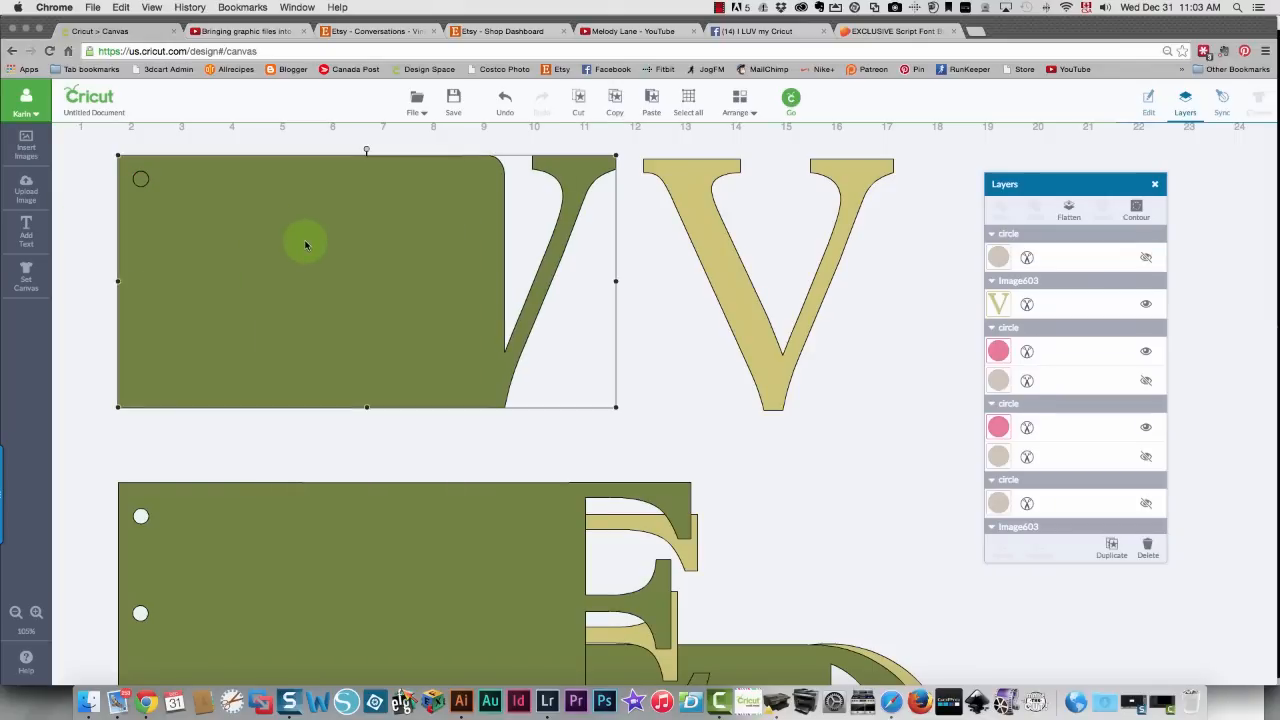
{"action": "right_click", "coordinate": [305, 241]}
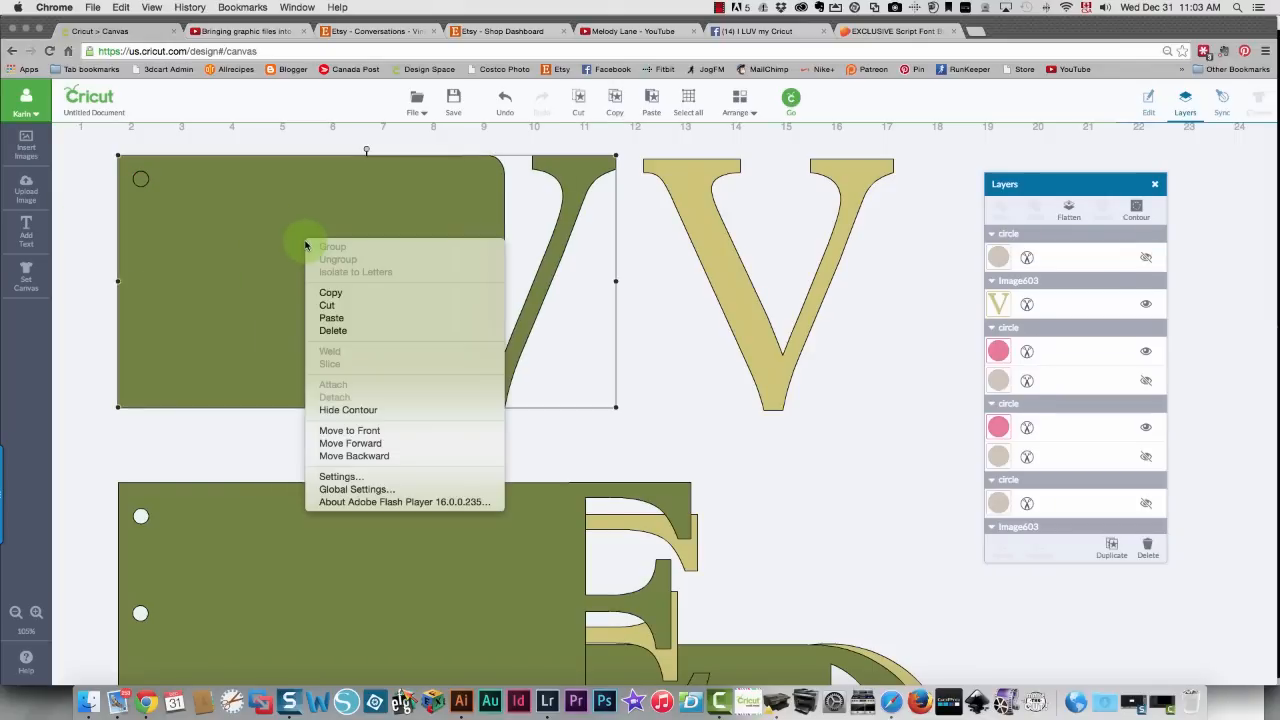
{"action": "left_click", "coordinate": [355, 457]}
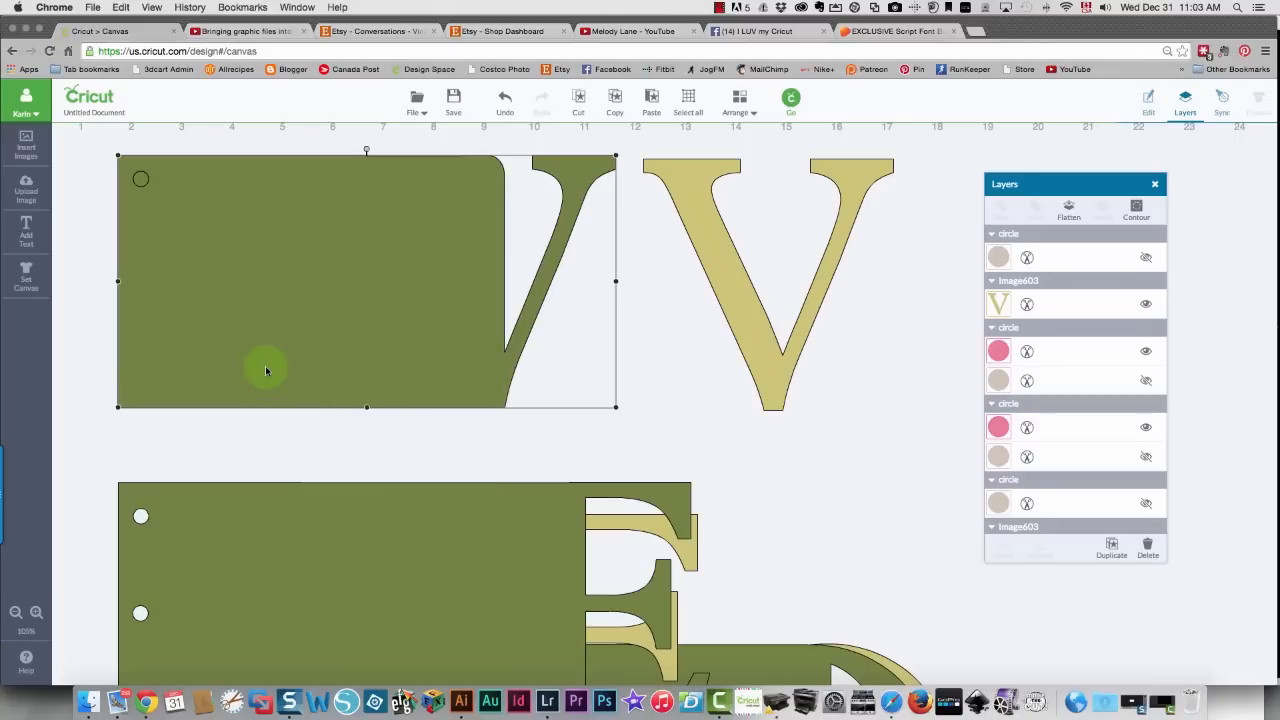
{"action": "right_click", "coordinate": [333, 263]}
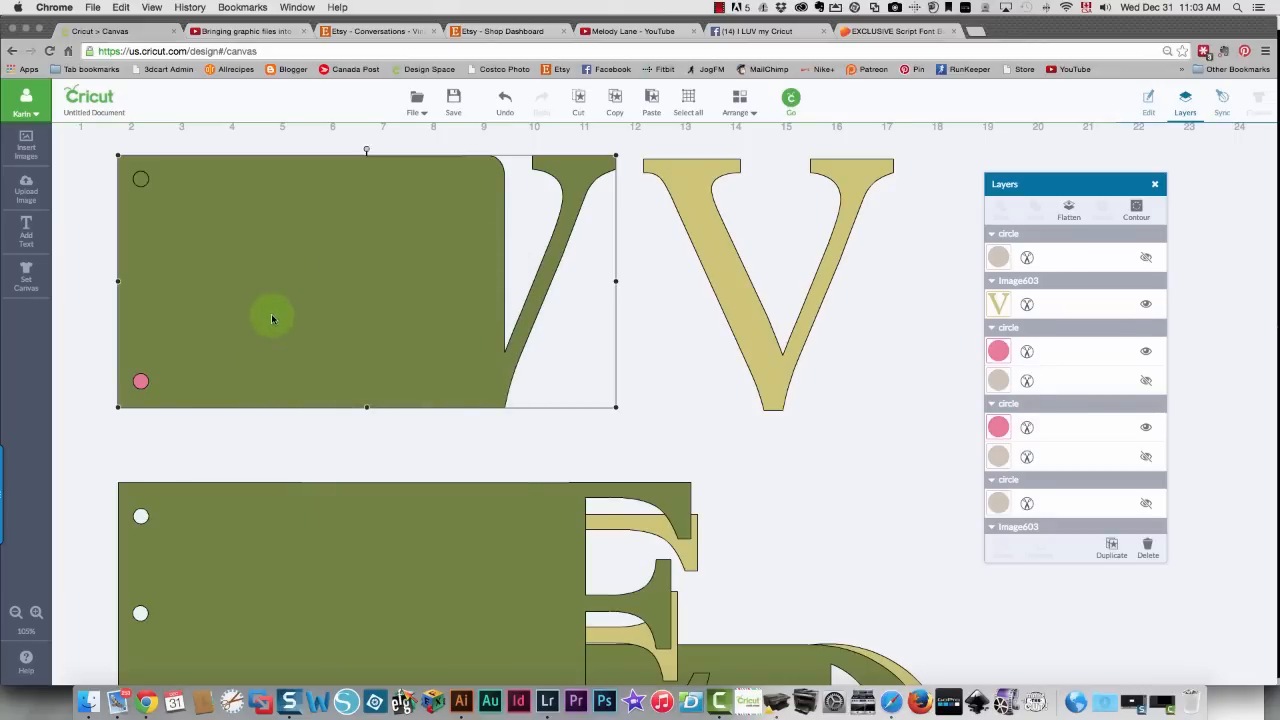
{"action": "left_click", "coordinate": [141, 385]}
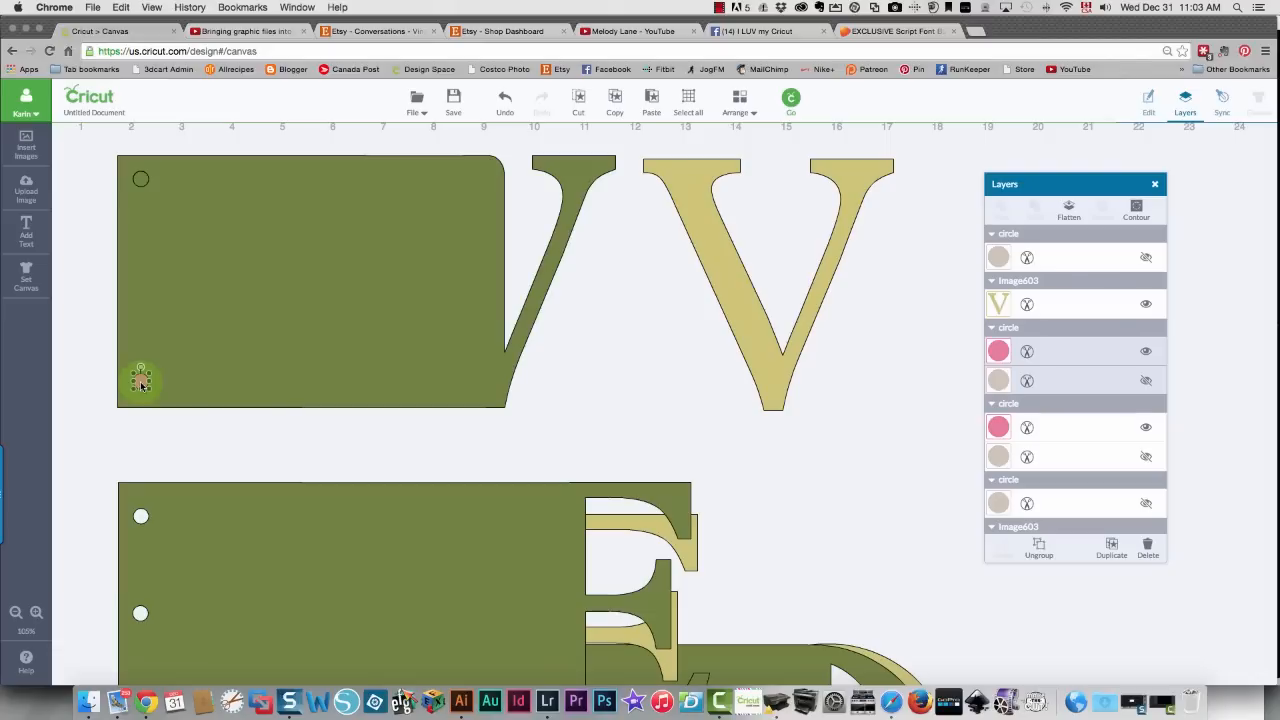
{"action": "left_click", "coordinate": [242, 353], "text": "shift"}
{"action": "right_click", "coordinate": [242, 353]}
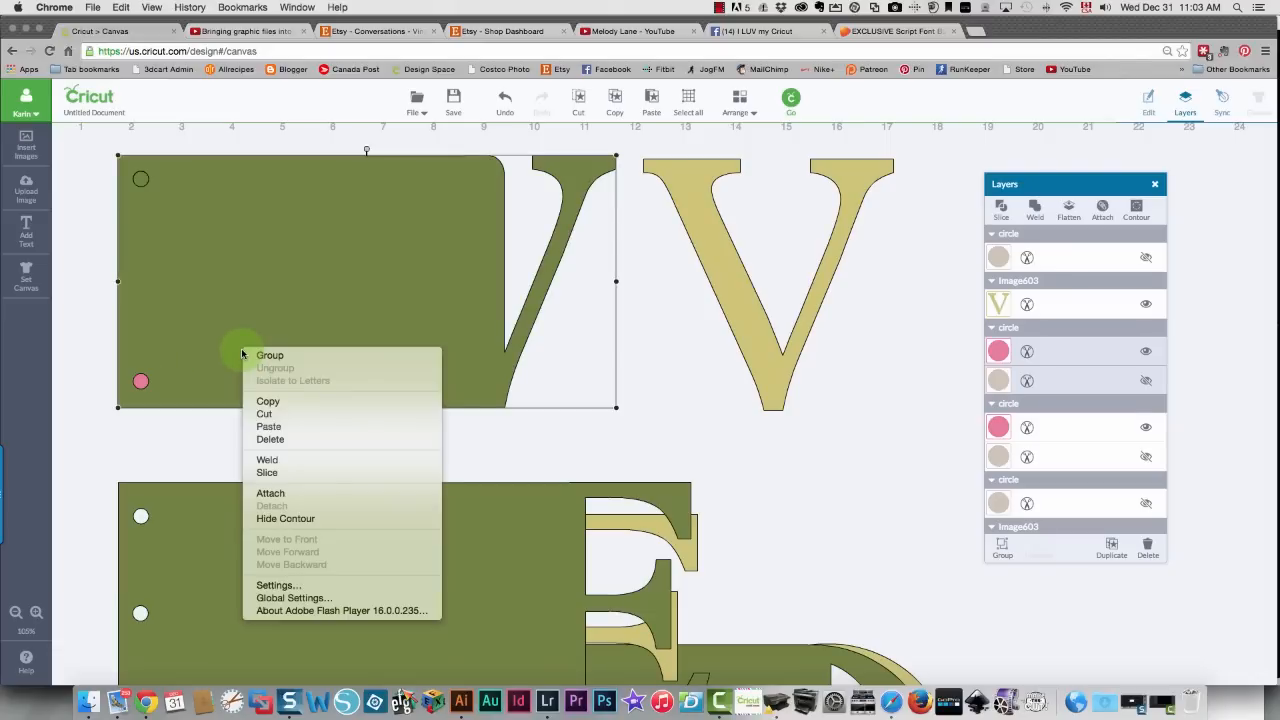
{"action": "left_click", "coordinate": [261, 474]}
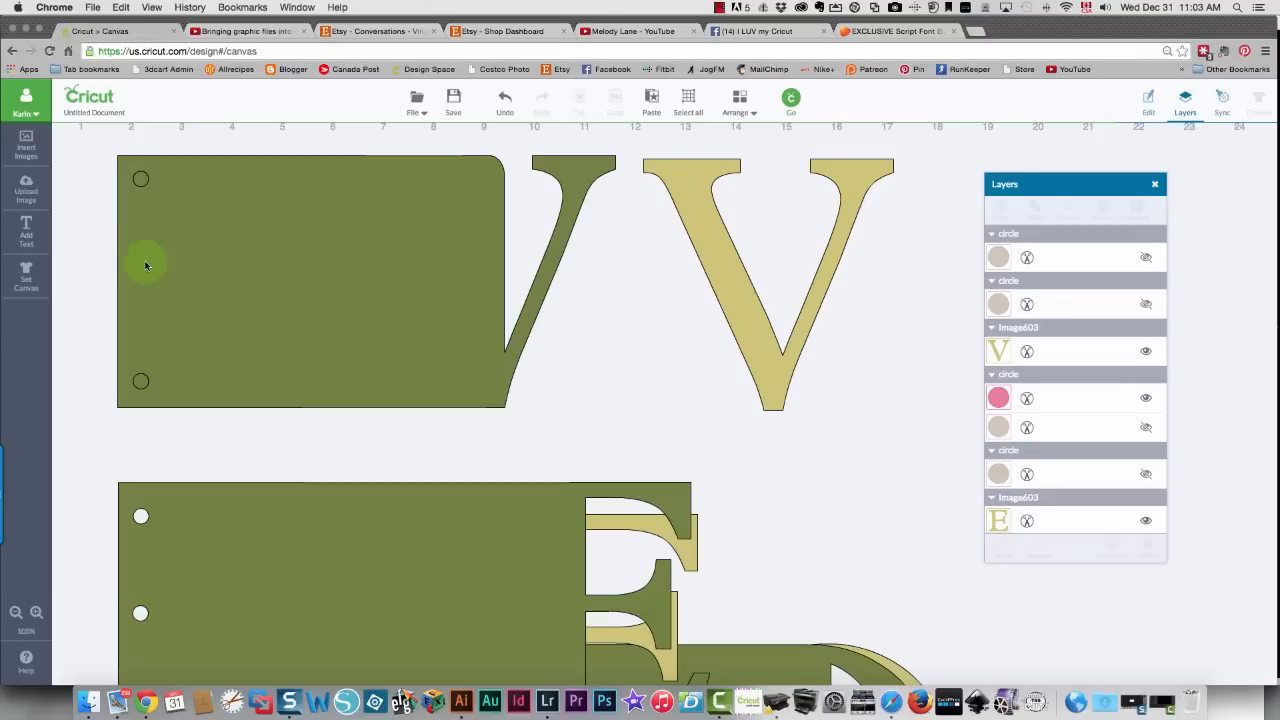
Send the V's backing backward repeatedly until it lies behind the remaining middle pink circle
{"action": "left_click", "coordinate": [337, 287]}
{"action": "right_click", "coordinate": [337, 287]}
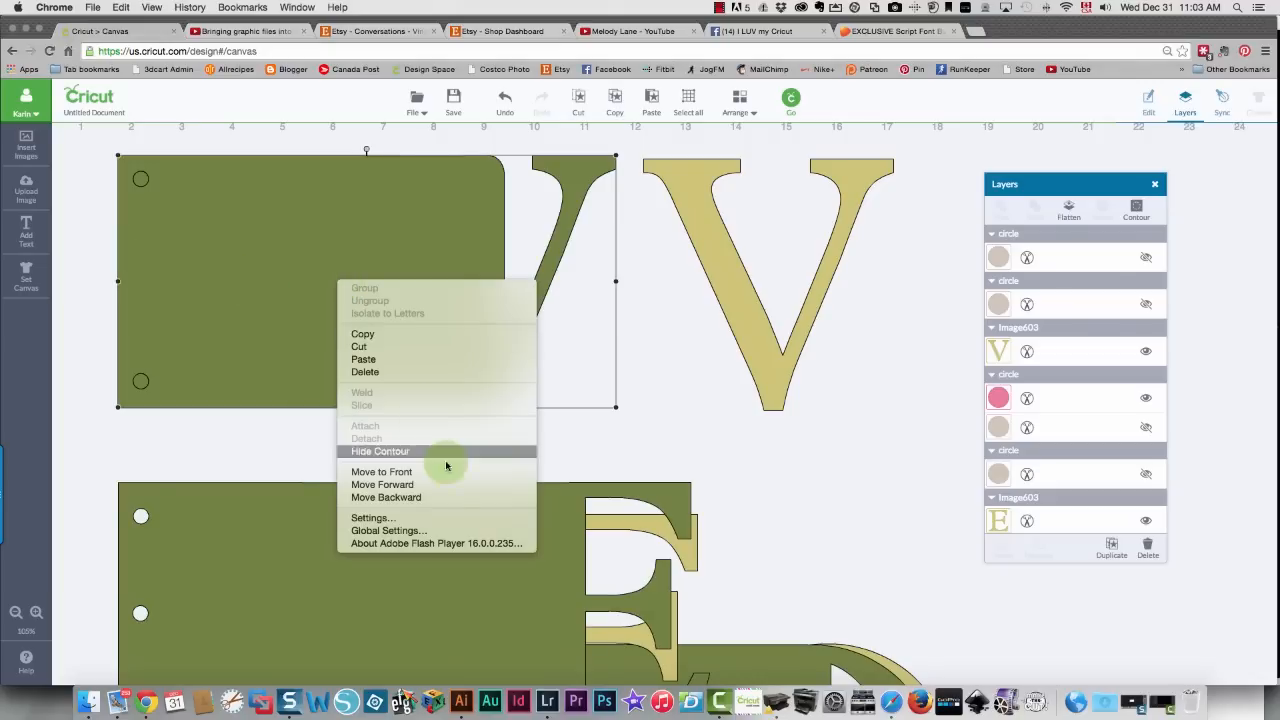
{"action": "left_click", "coordinate": [446, 497]}
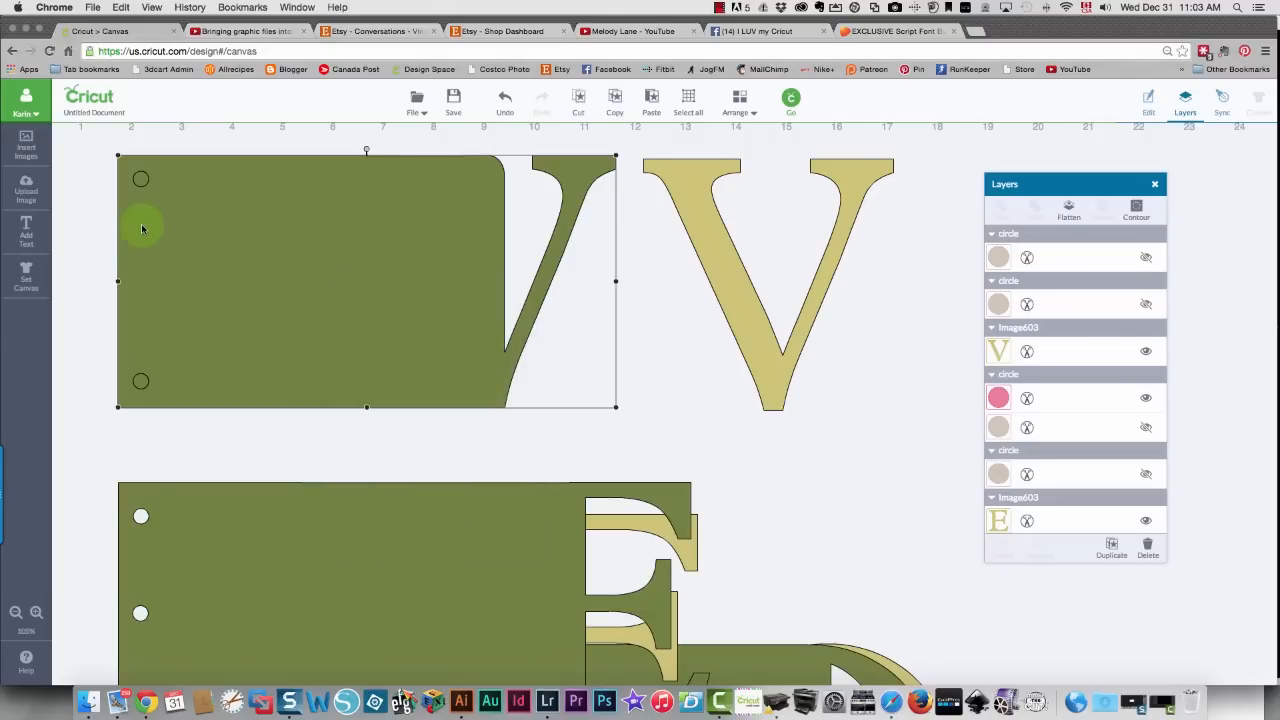
{"action": "right_click", "coordinate": [293, 222]}
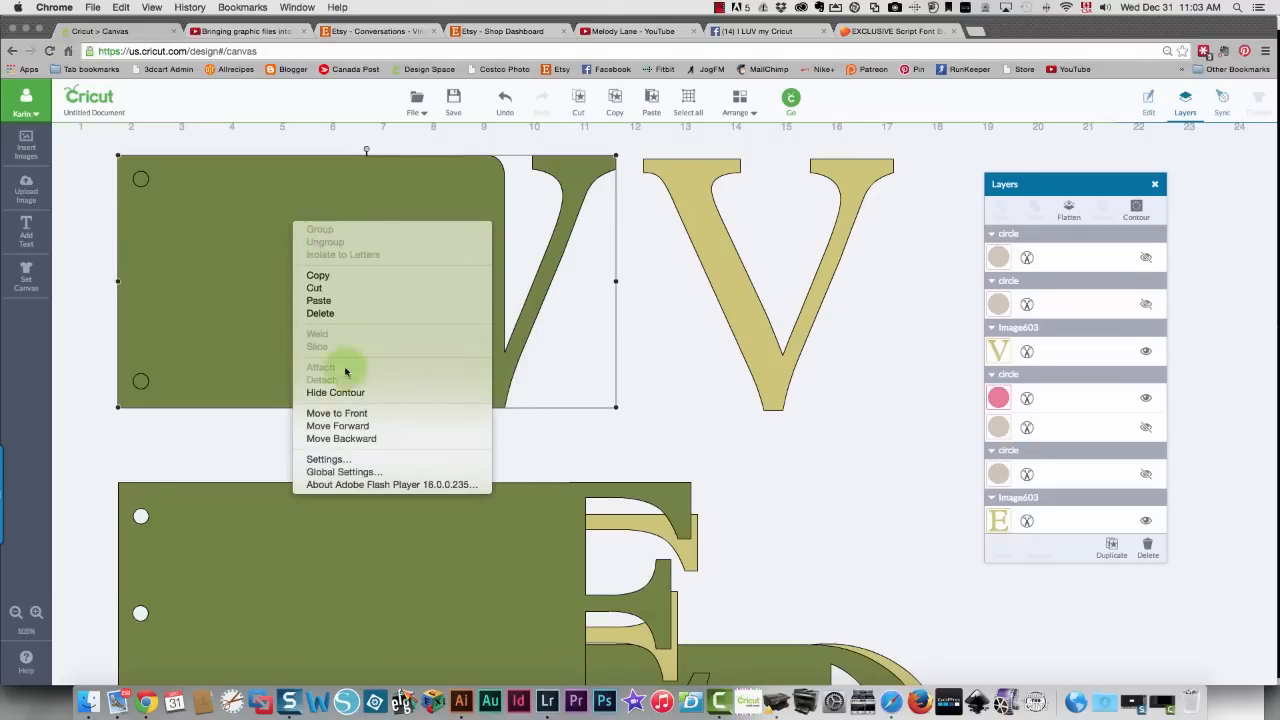
{"action": "left_click", "coordinate": [364, 440]}
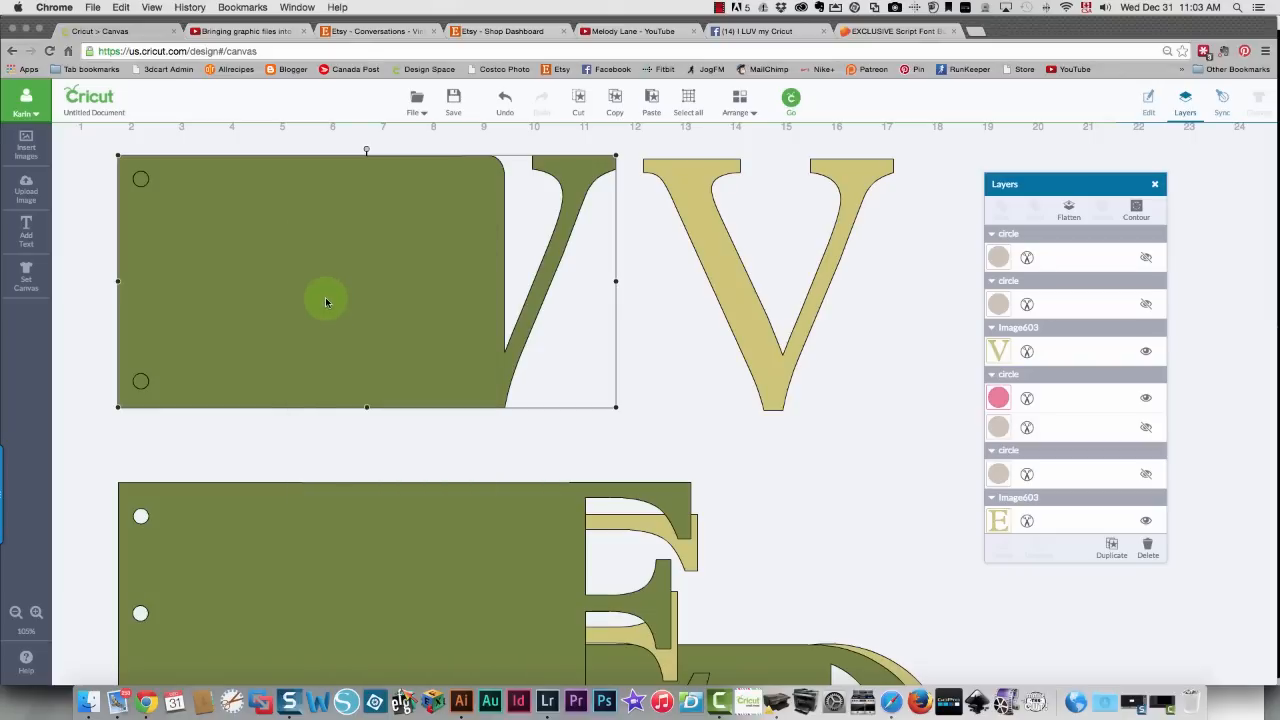
{"action": "right_click", "coordinate": [306, 290]}
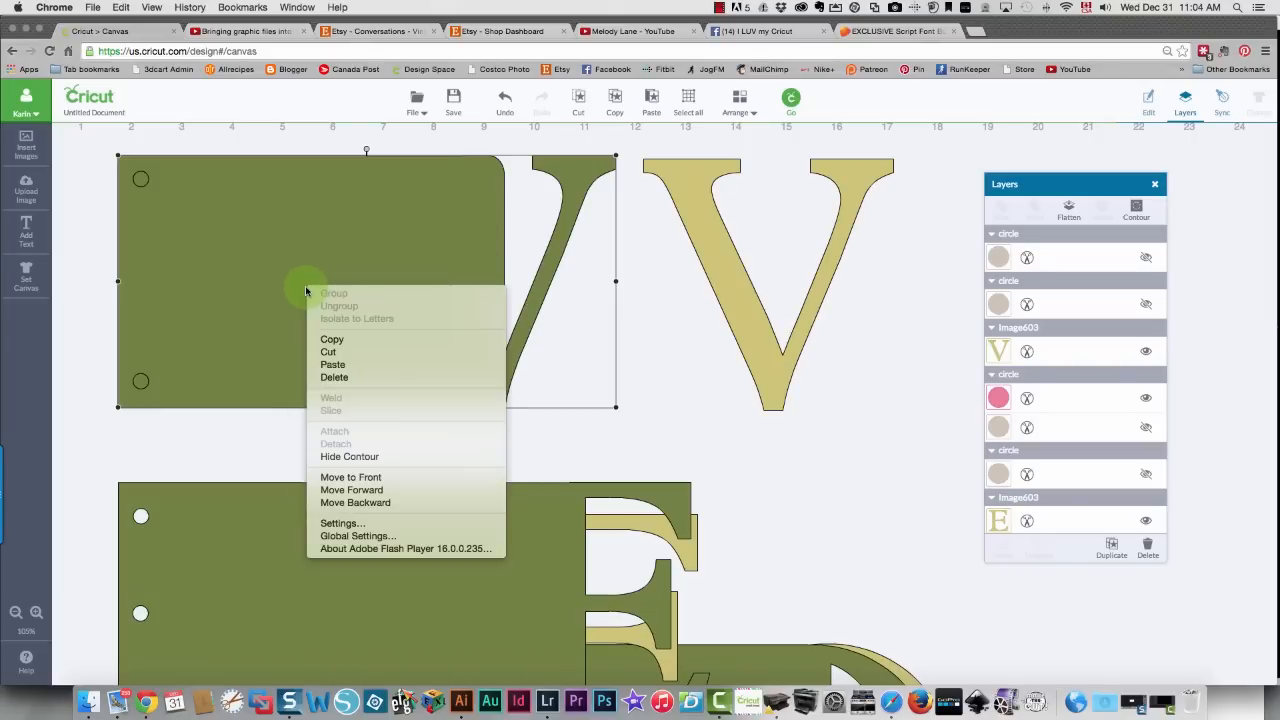
{"action": "left_click", "coordinate": [143, 251]}
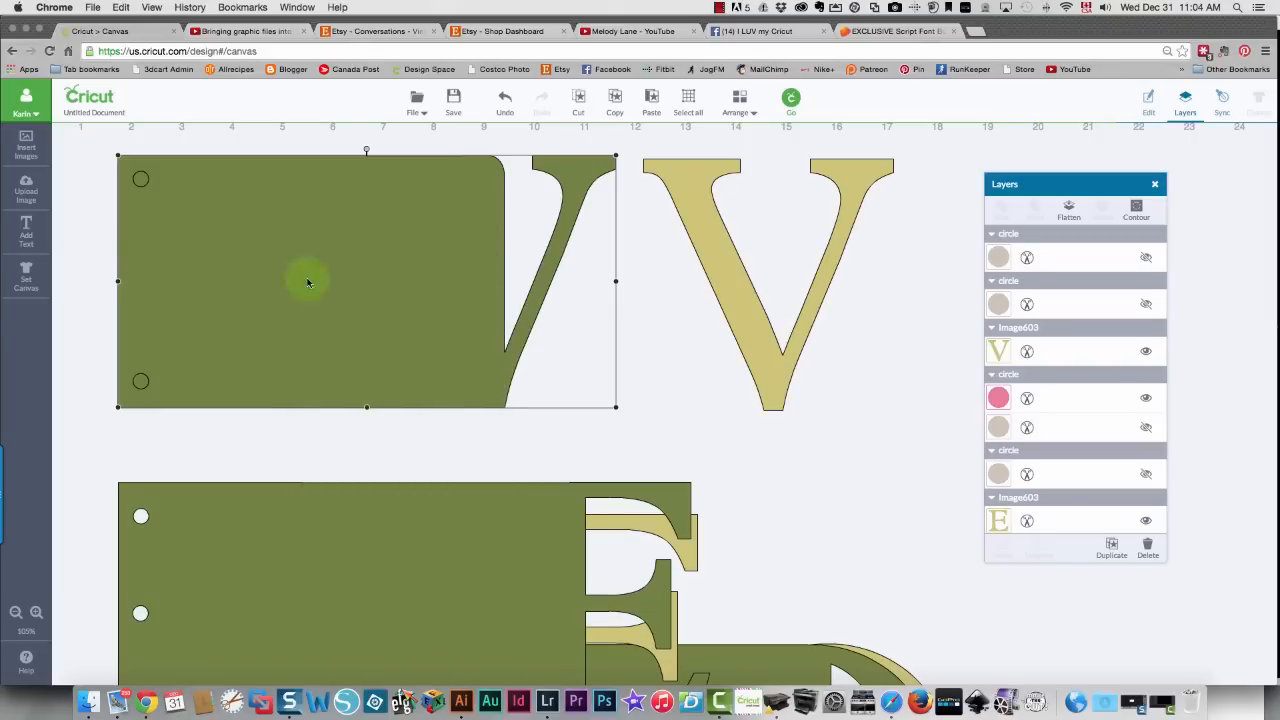
{"action": "left_click", "coordinate": [89, 268]}
{"action": "left_click", "coordinate": [311, 269]}
{"action": "right_click", "coordinate": [311, 269]}
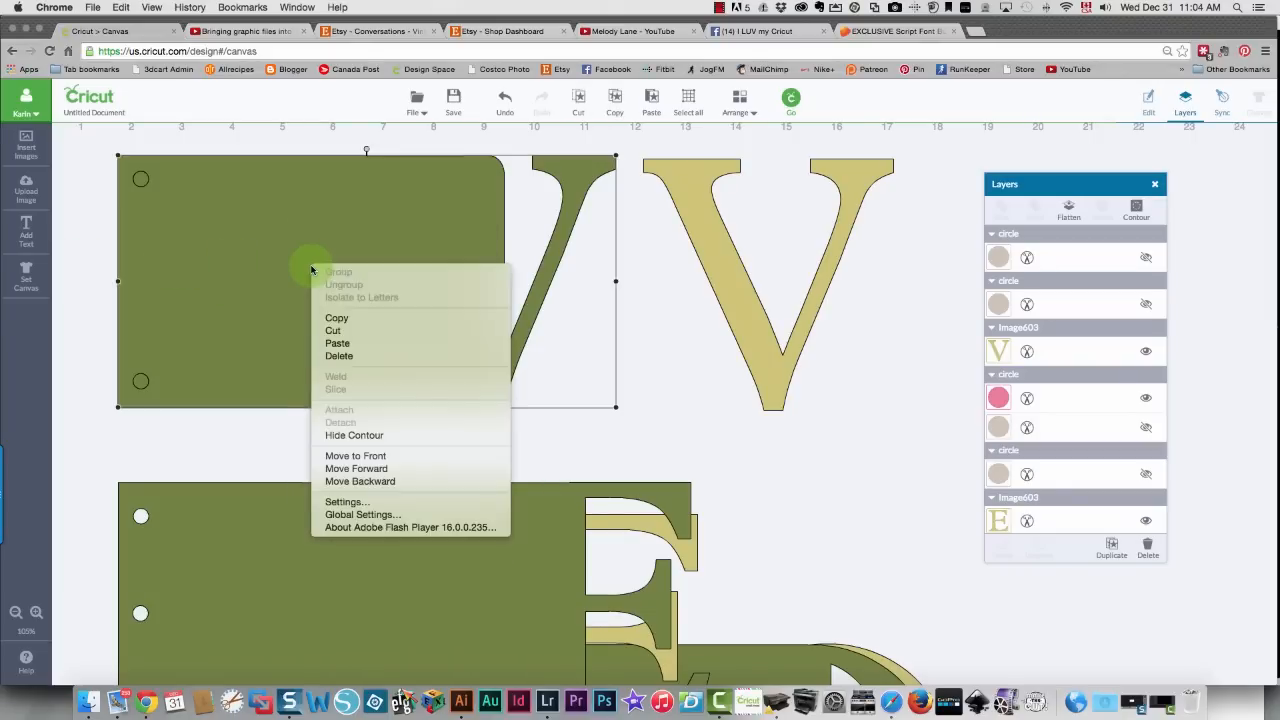
{"action": "left_click", "coordinate": [405, 481]}
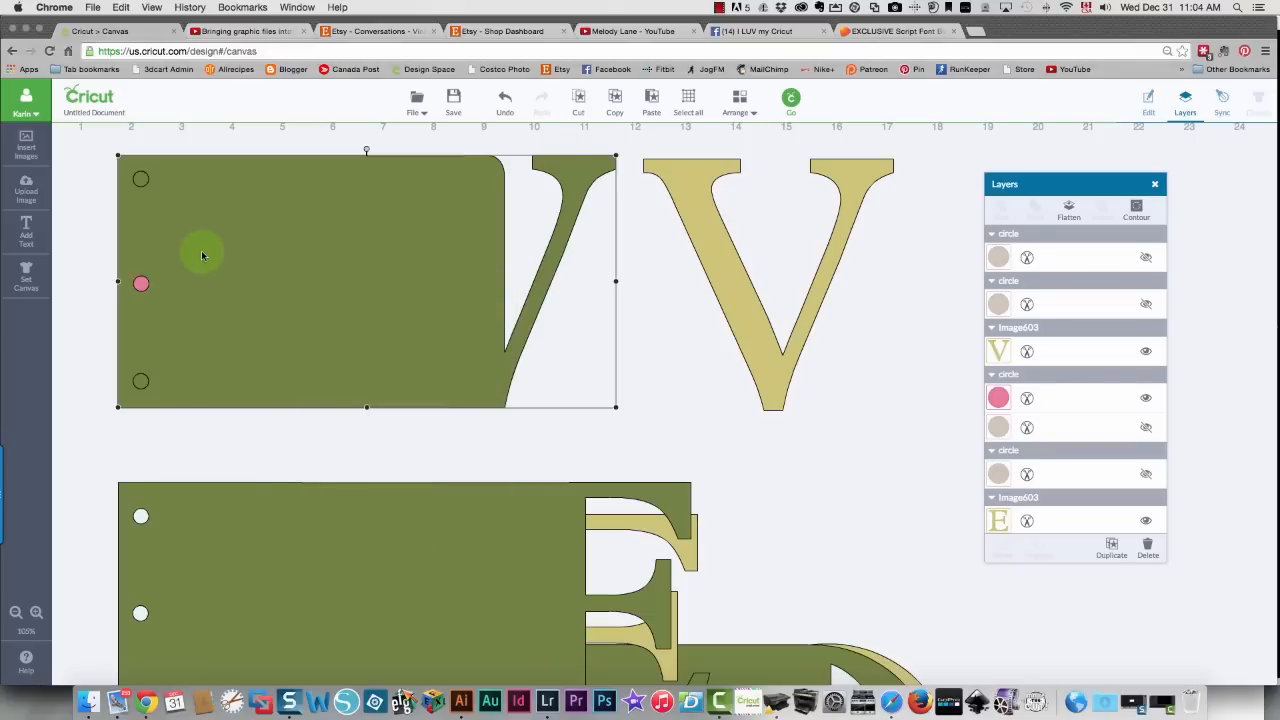
Slice the middle pink circle out of the V's backing and move the punched backing away from the three cut-out circles
{"action": "left_click", "coordinate": [141, 283]}
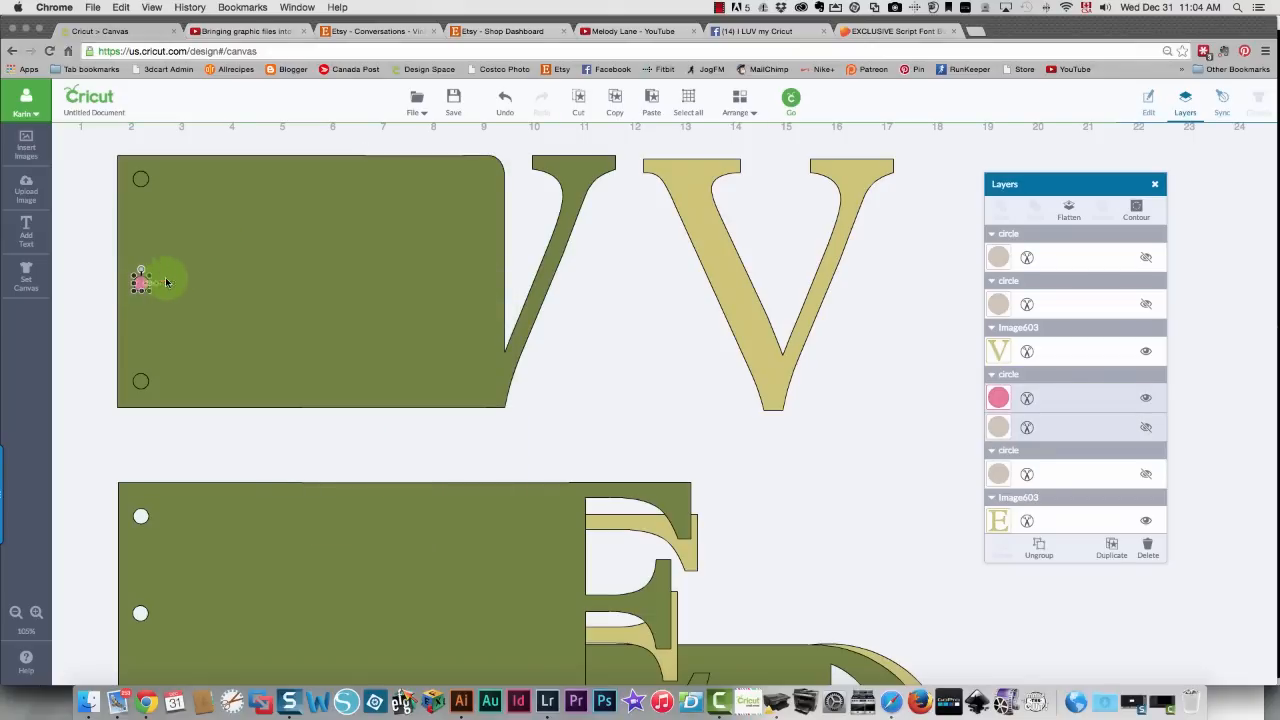
{"action": "left_click", "coordinate": [233, 270], "text": "shift"}
{"action": "right_click", "coordinate": [233, 270]}
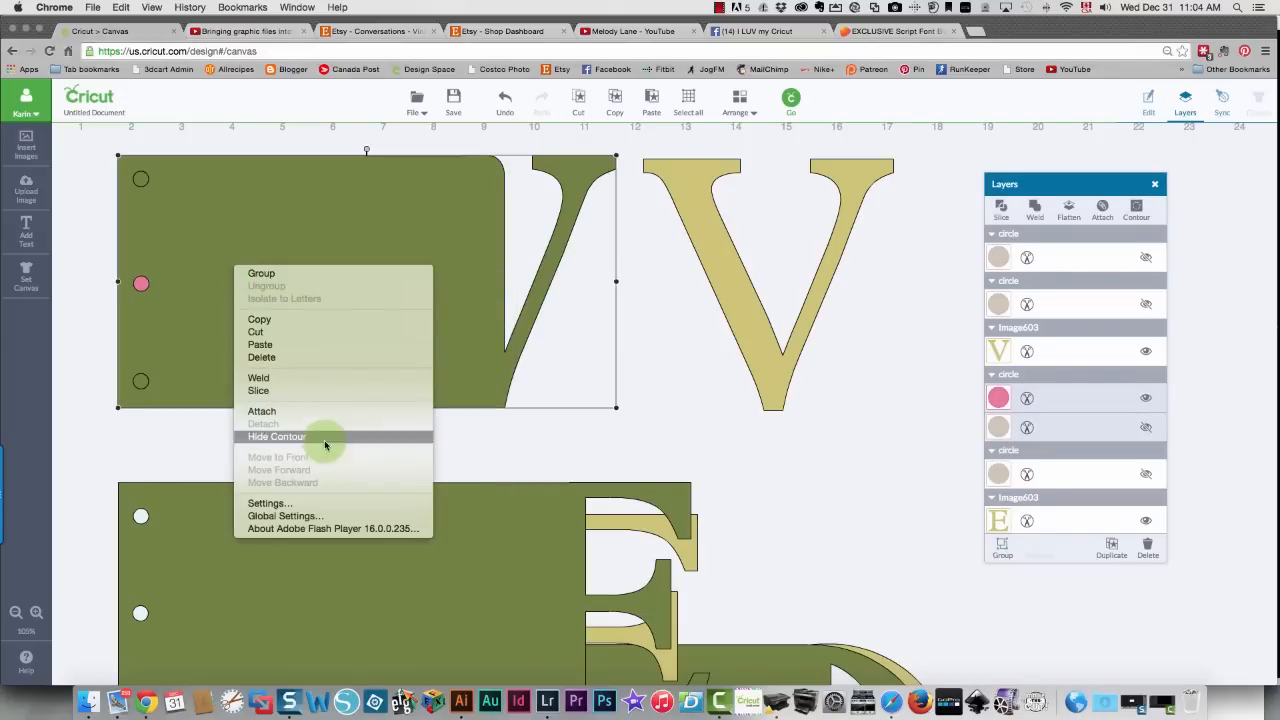
{"action": "left_click", "coordinate": [278, 391]}
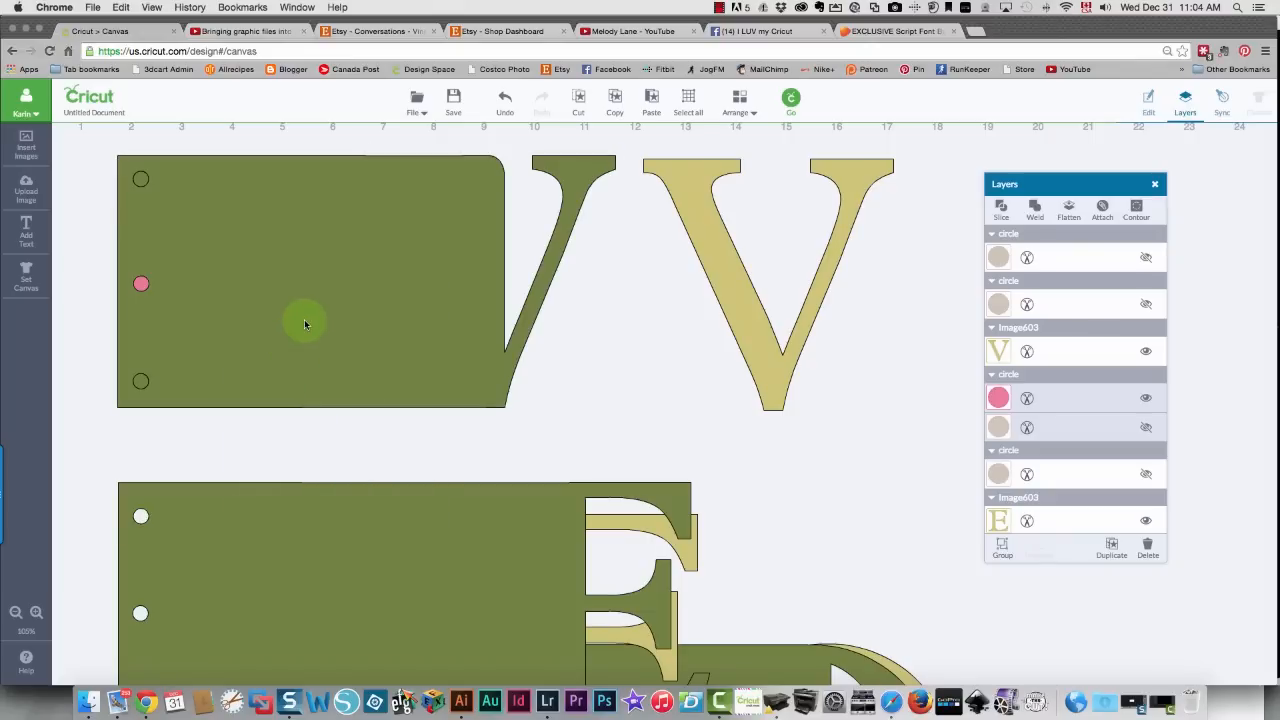
{"action": "left_click_drag", "start_coordinate": [285, 311], "coordinate": [587, 320]}
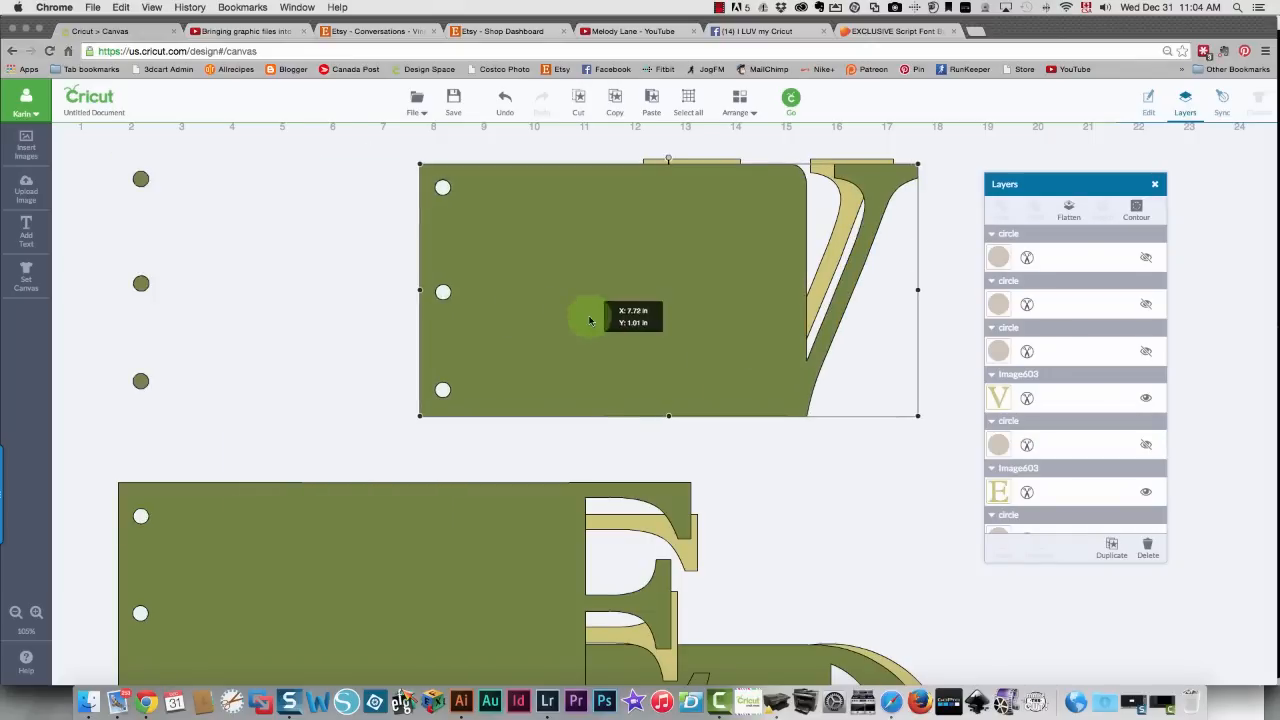
Delete the three cut-out green circles and move the V's punched backing about 2.2 inches closer to the canvas's left edge
{"action": "left_click_drag", "start_coordinate": [103, 156], "coordinate": [211, 404]}
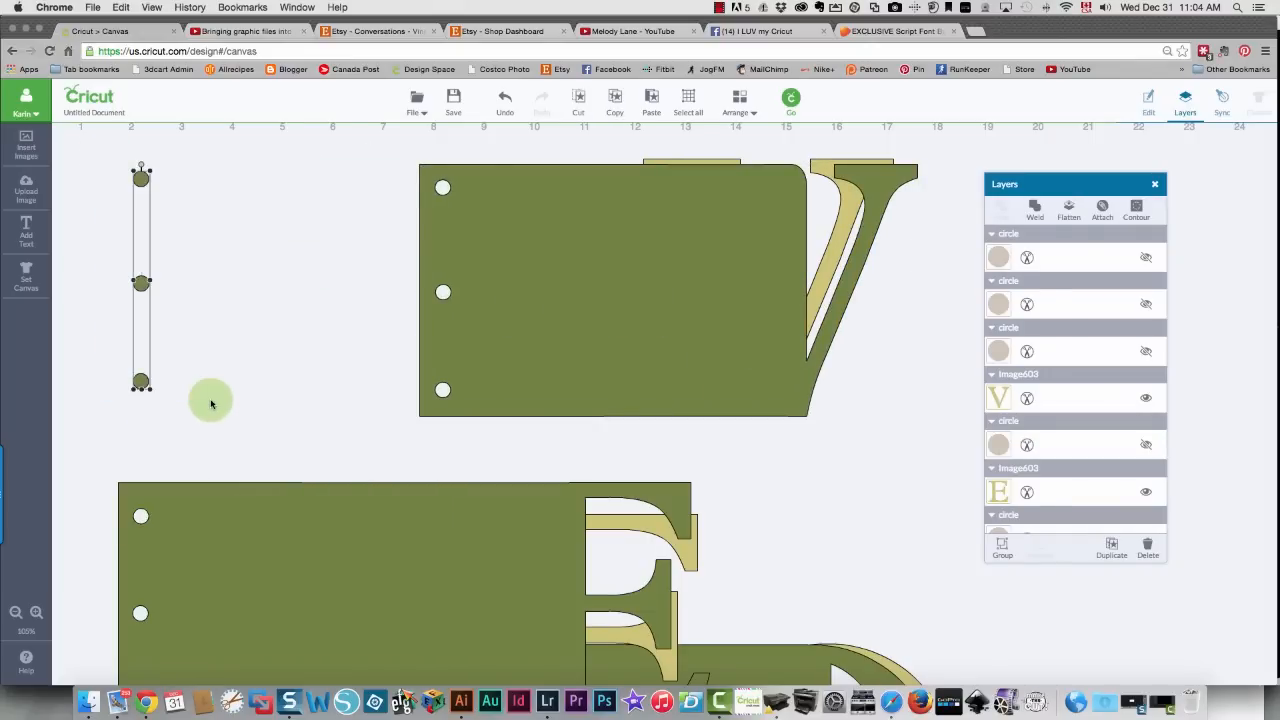
{"action": "key", "text": "Delete"}
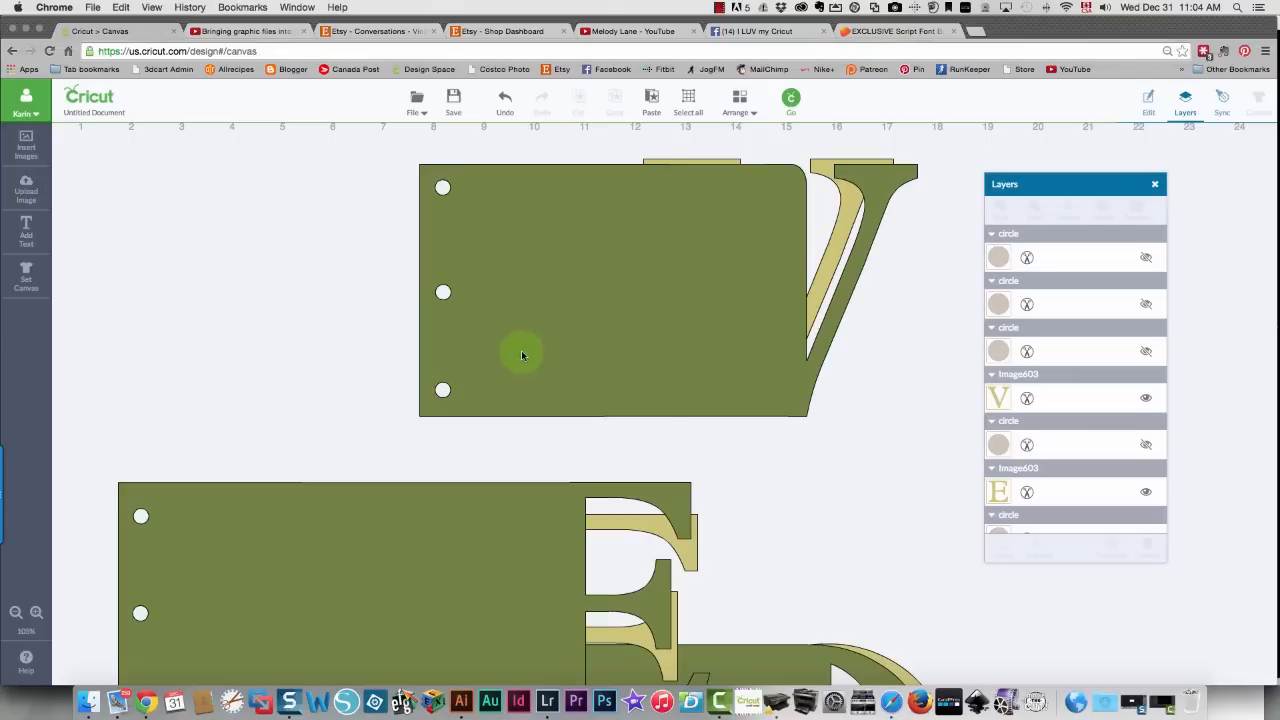
{"action": "left_click_drag", "start_coordinate": [523, 351], "coordinate": [409, 349]}
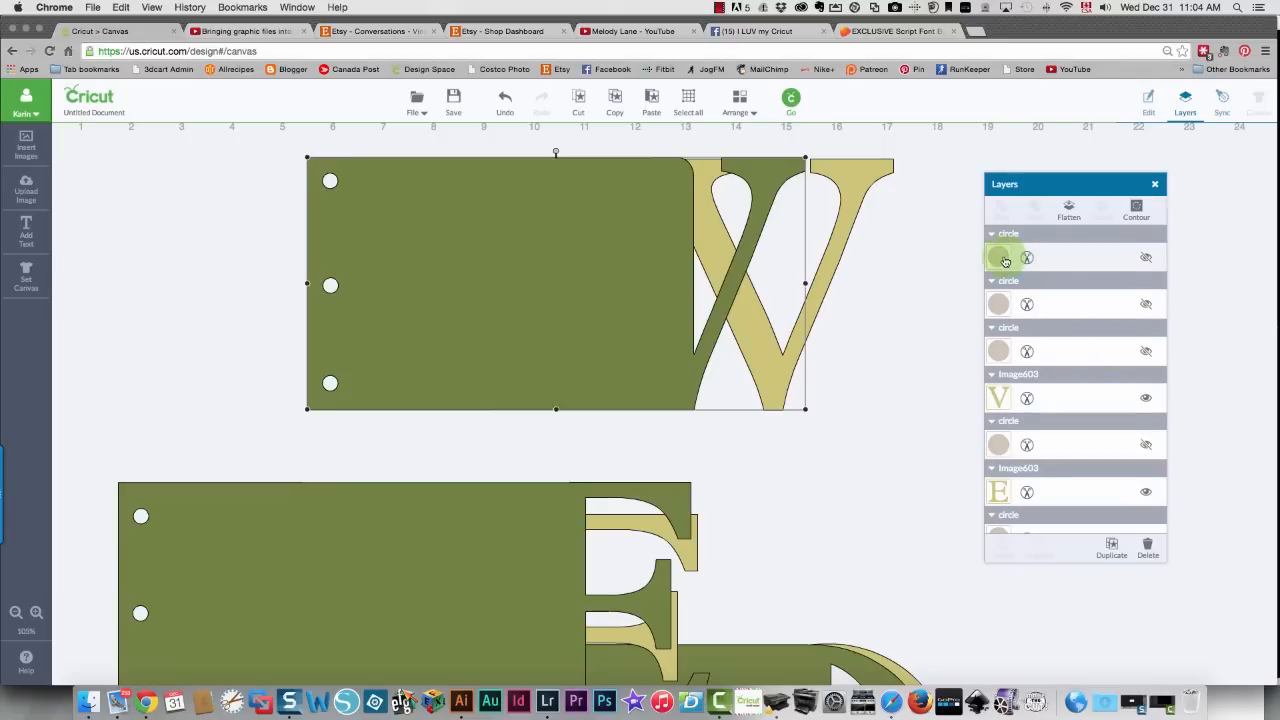
Unhide the three circle layers listed above the V letter and delete them
{"action": "left_click", "coordinate": [1145, 259]}
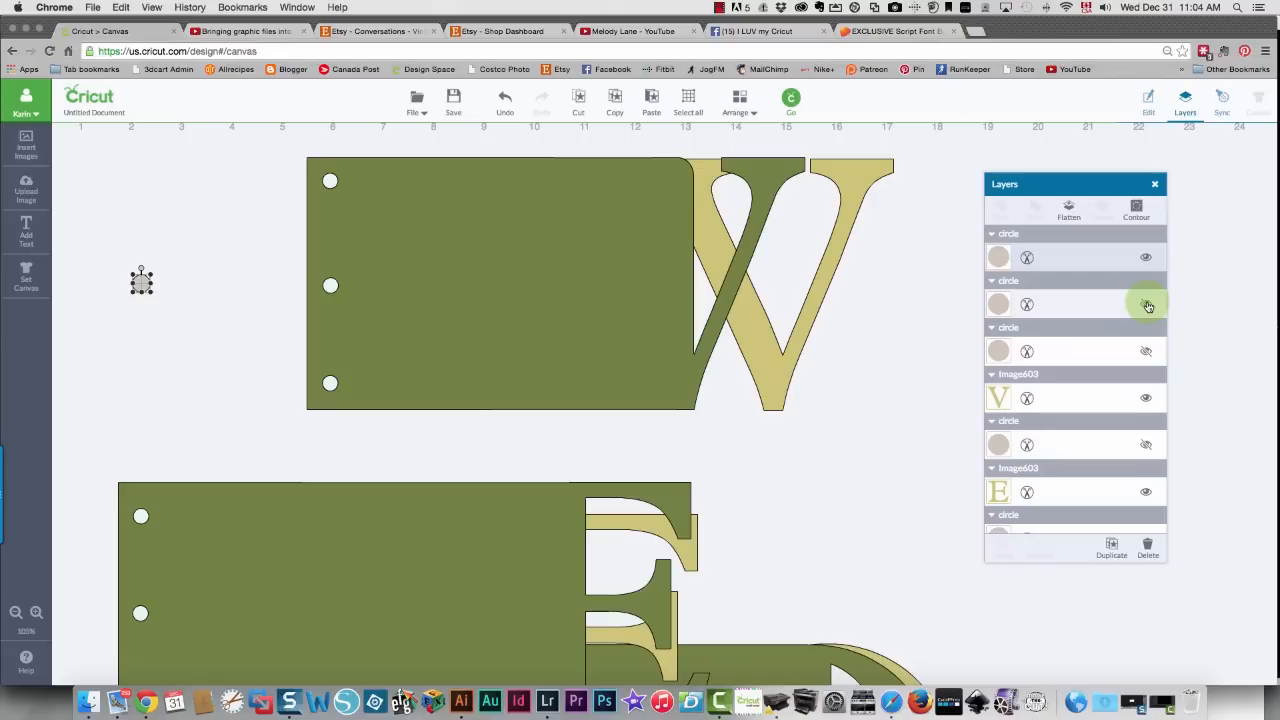
{"action": "left_click", "coordinate": [1146, 305]}
{"action": "left_click", "coordinate": [1146, 351]}
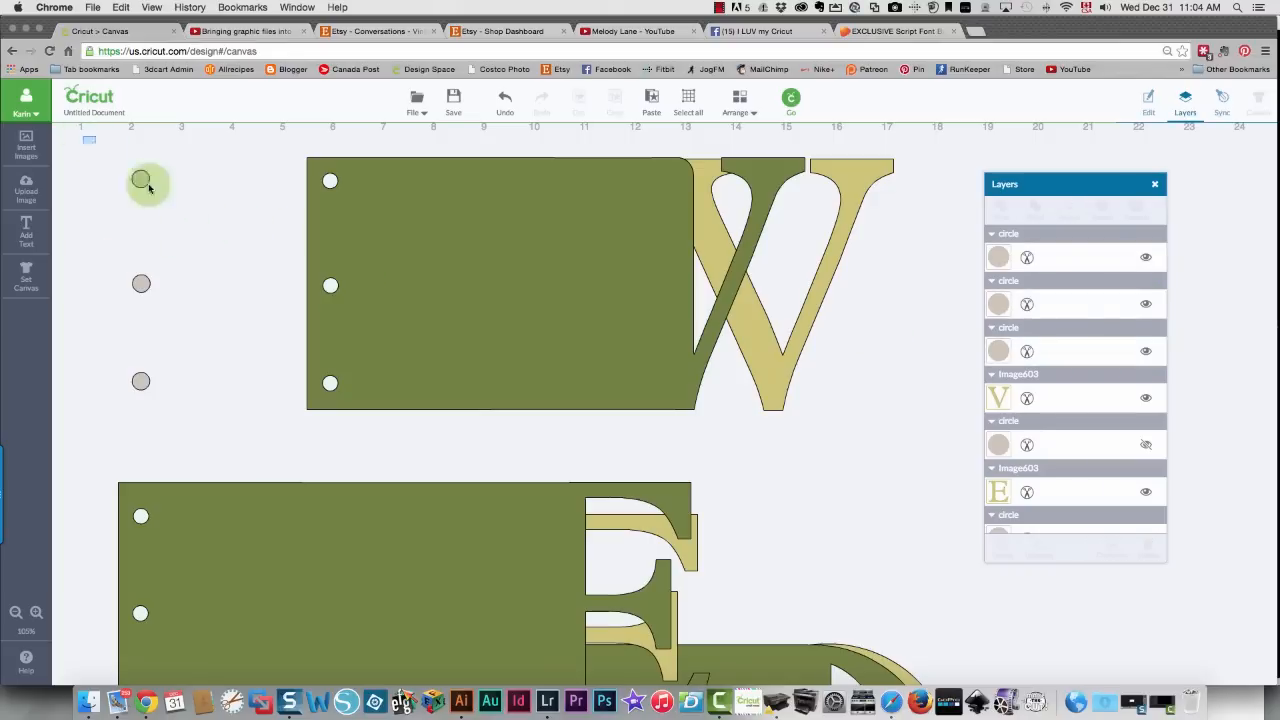
{"action": "left_click_drag", "start_coordinate": [148, 187], "coordinate": [243, 416]}
{"action": "key", "text": "Delete"}
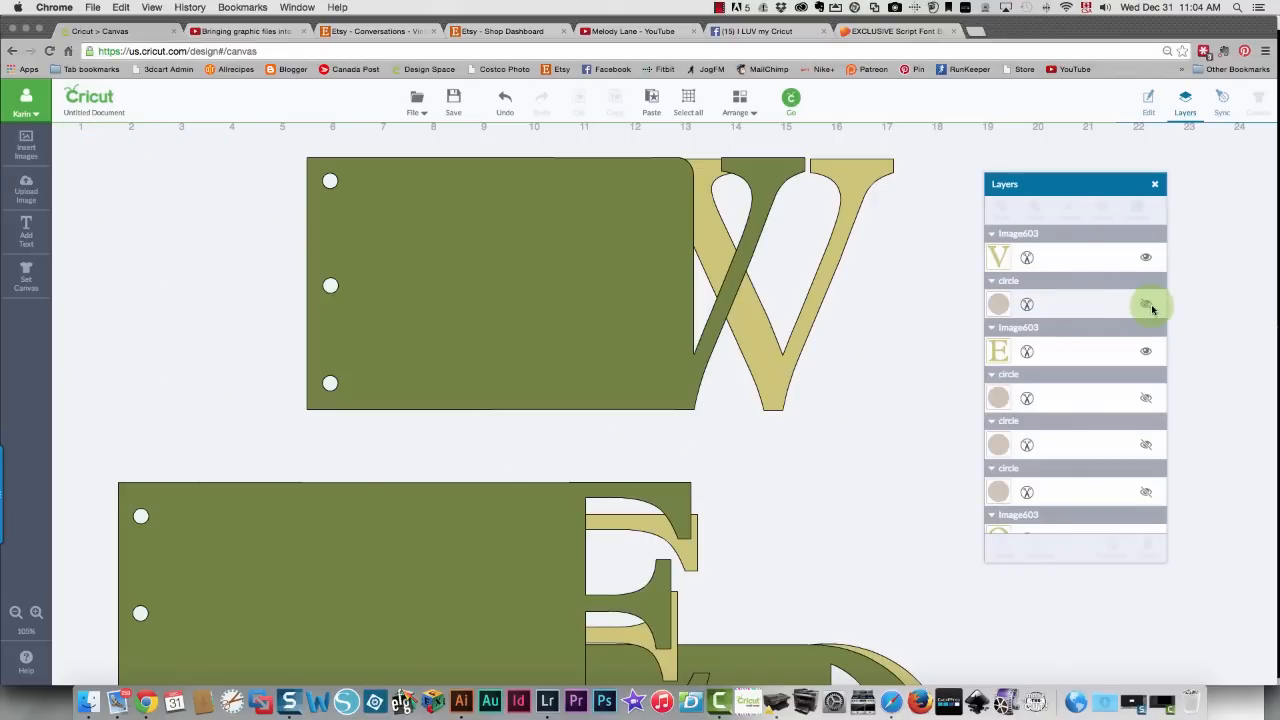
Unhide the remaining circle layers listed around the E letter, above the O, and delete all four
{"action": "left_click", "coordinate": [1146, 399]}
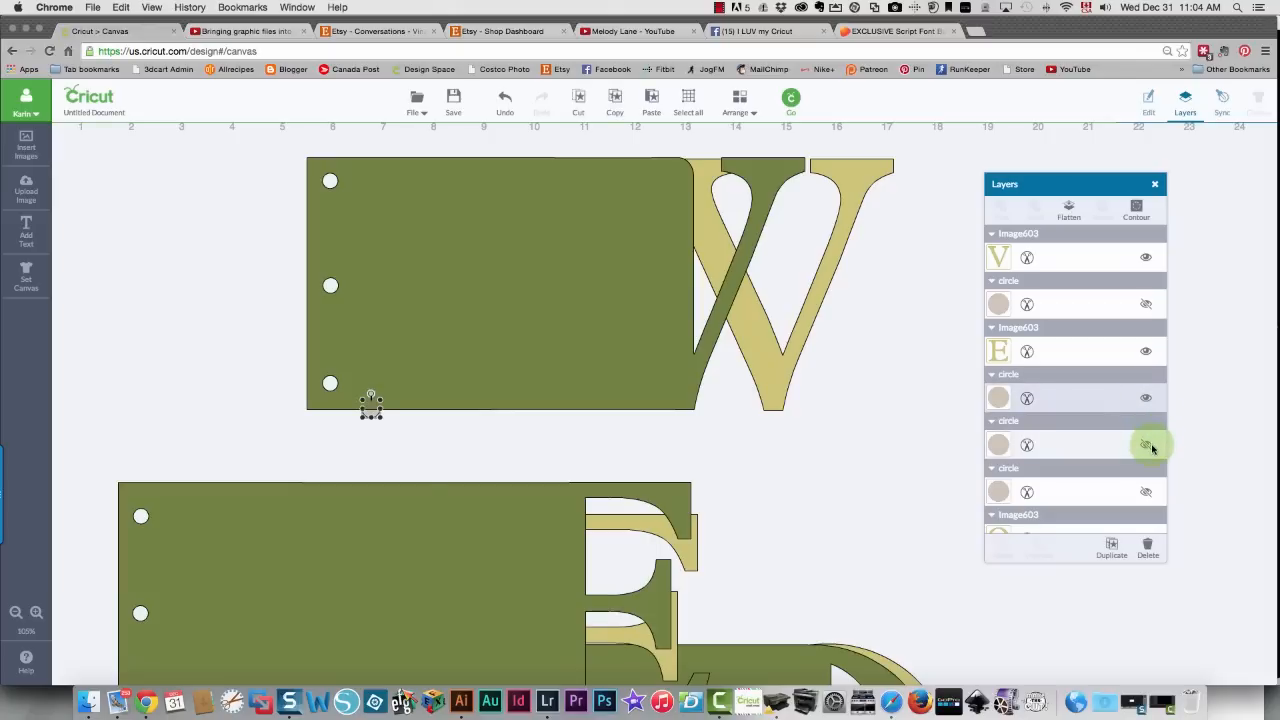
{"action": "left_click", "coordinate": [1146, 446]}
{"action": "left_click", "coordinate": [1146, 491]}
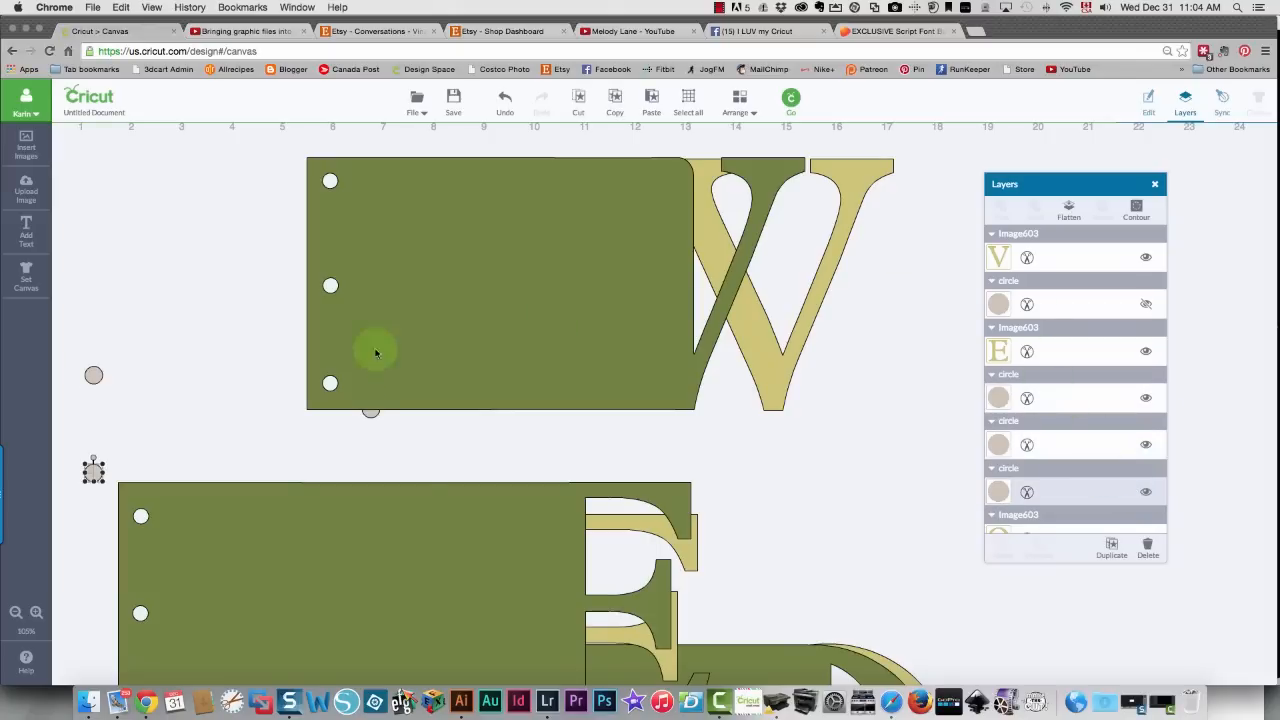
{"action": "left_click_drag", "start_coordinate": [78, 322], "coordinate": [98, 488]}
{"action": "key", "text": "Delete"}
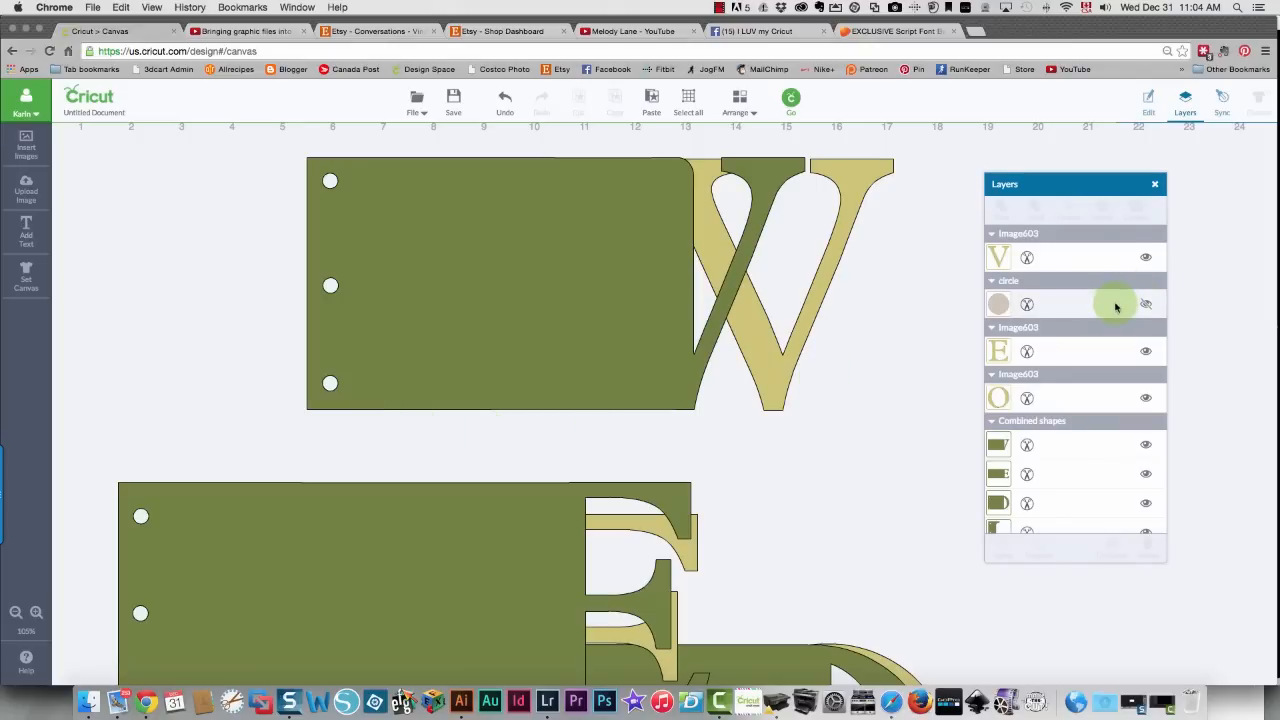
{"action": "left_click", "coordinate": [1146, 304]}
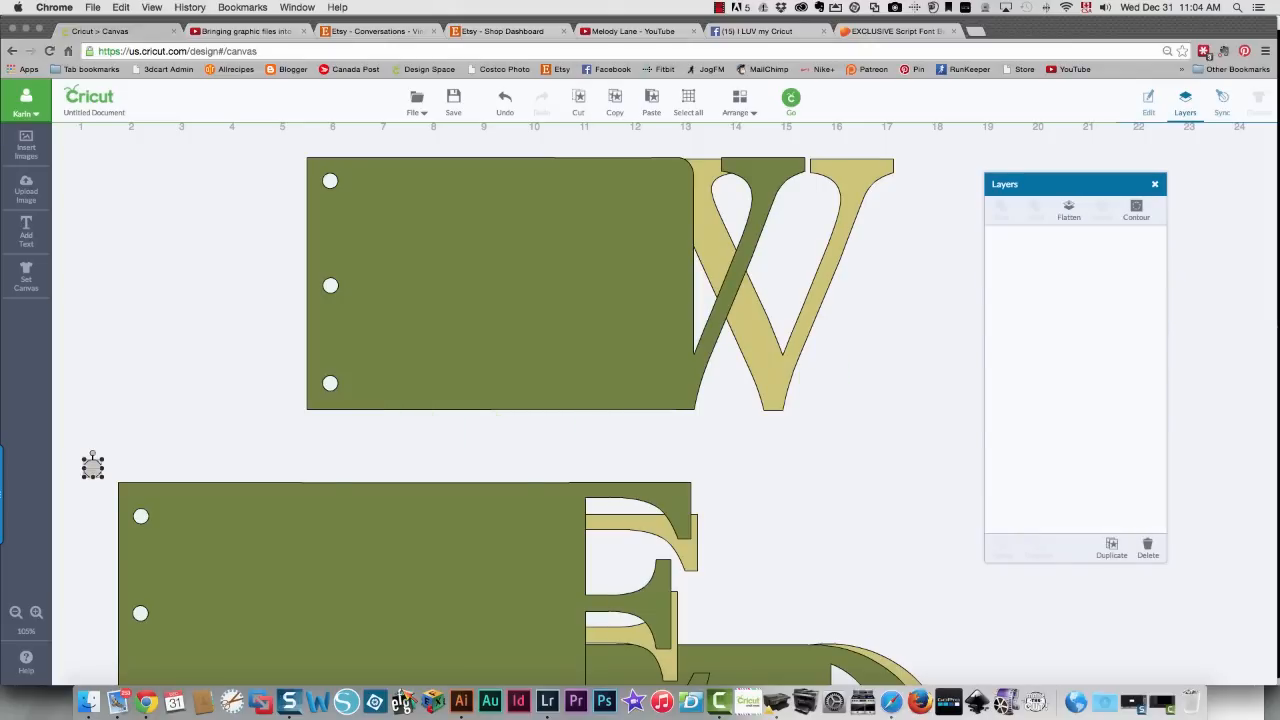
{"action": "left_click", "coordinate": [1091, 343]}
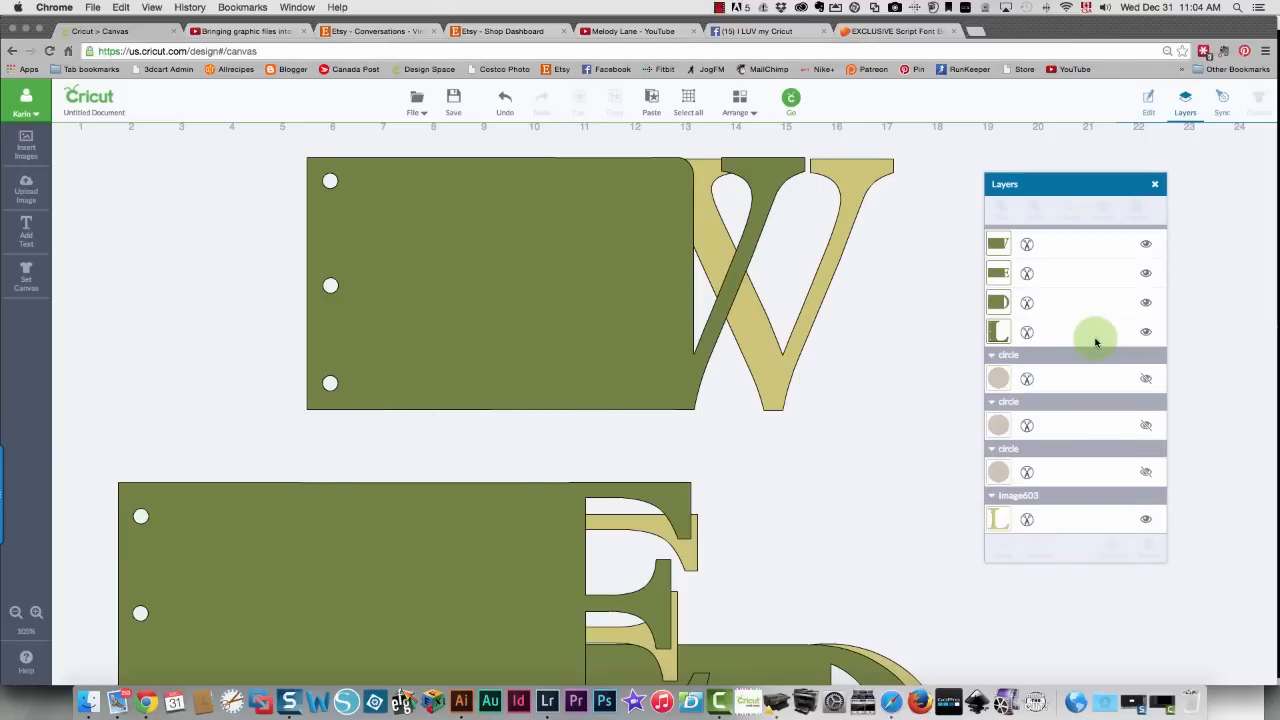
Unhide the three circle layers listed between the L's backing and the L letter, and delete them
{"action": "left_click", "coordinate": [1147, 429]}
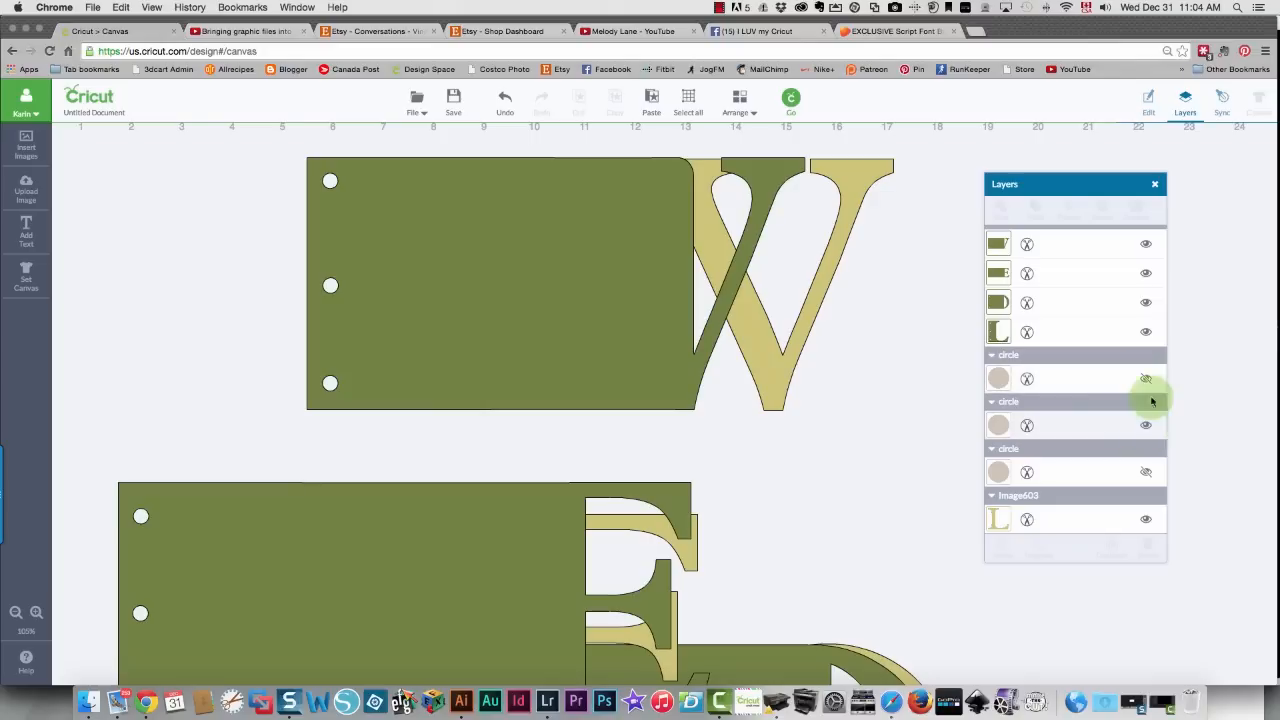
{"action": "left_click", "coordinate": [1147, 379]}
{"action": "left_click", "coordinate": [1147, 473]}
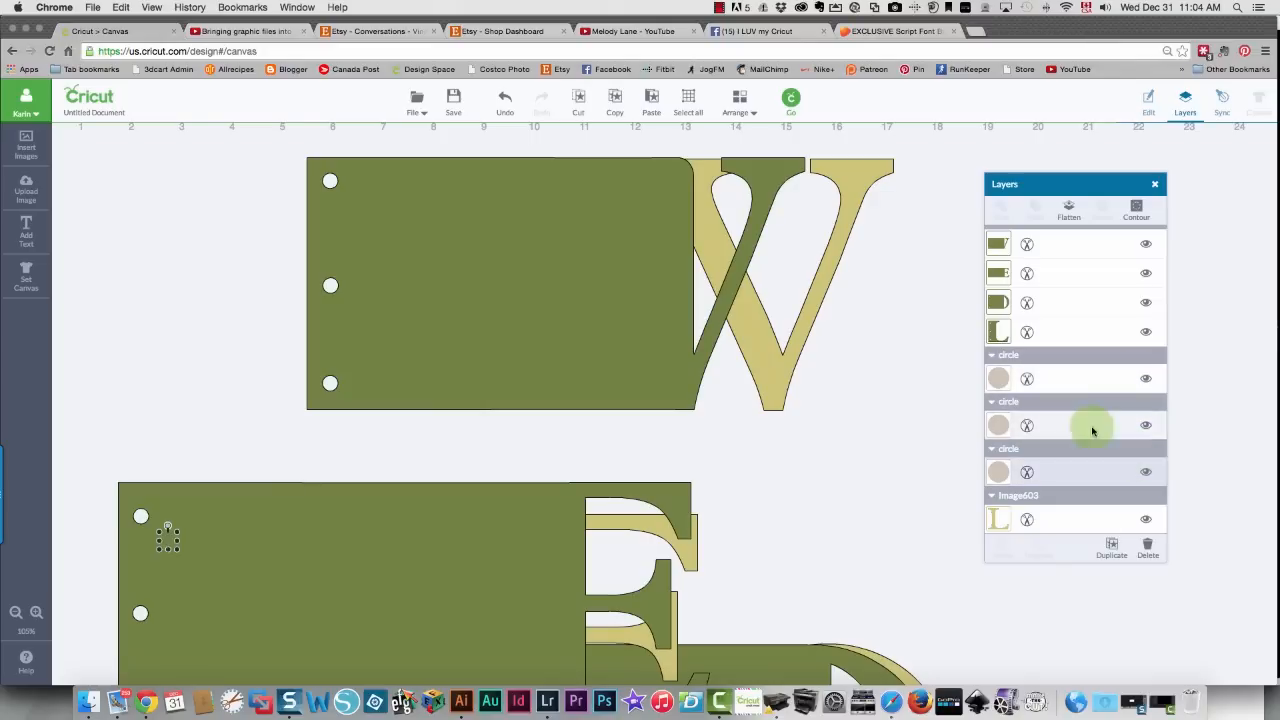
{"action": "left_click", "coordinate": [1049, 381]}
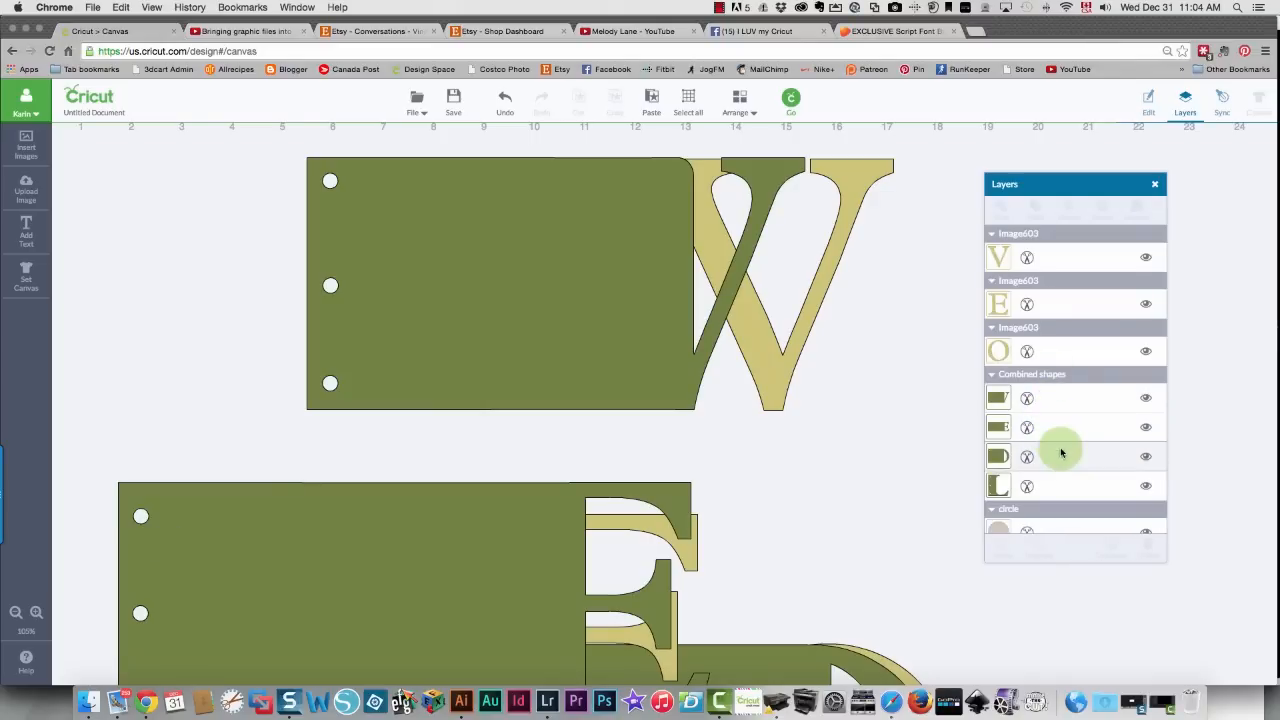
{"action": "scroll", "coordinate": [1060, 449], "scroll_direction": "down", "scroll_amount": 2}
{"action": "left_click", "coordinate": [1067, 465]}
{"action": "key", "text": "Delete"}
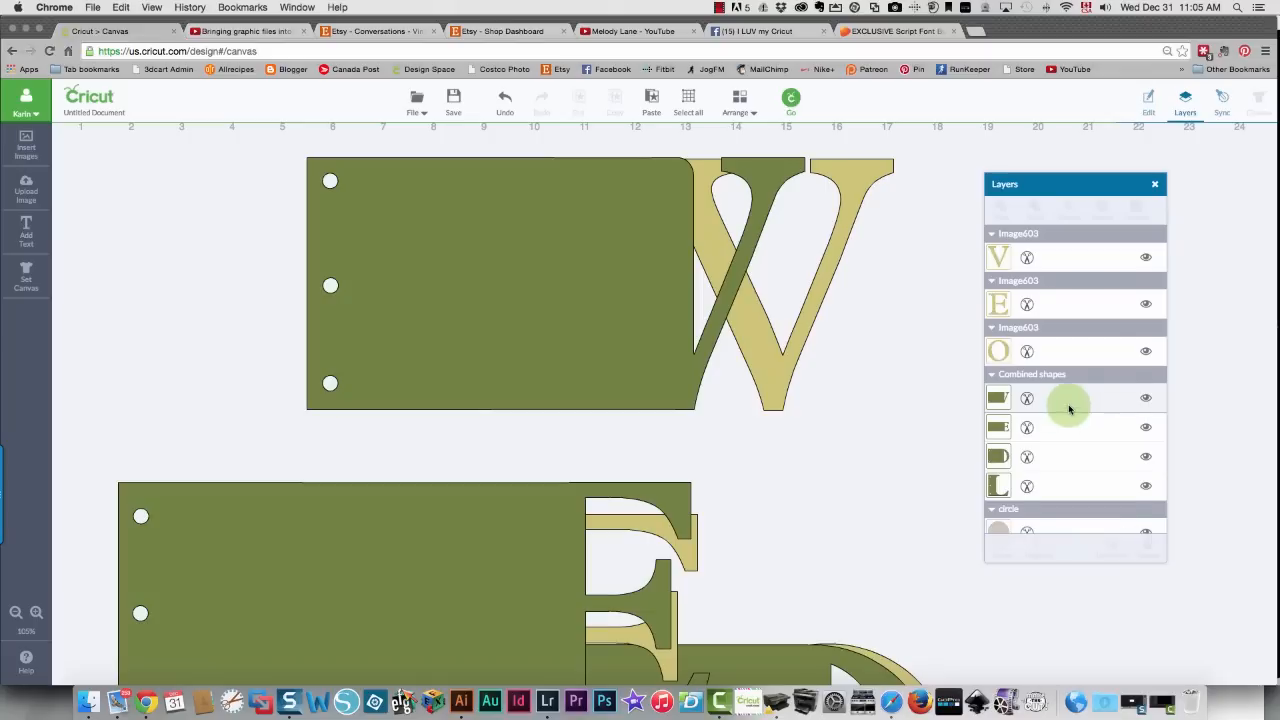
{"action": "scroll", "coordinate": [1069, 408], "scroll_direction": "down", "scroll_amount": 2}
{"action": "left_click", "coordinate": [1061, 471]}
{"action": "key", "text": "Delete"}
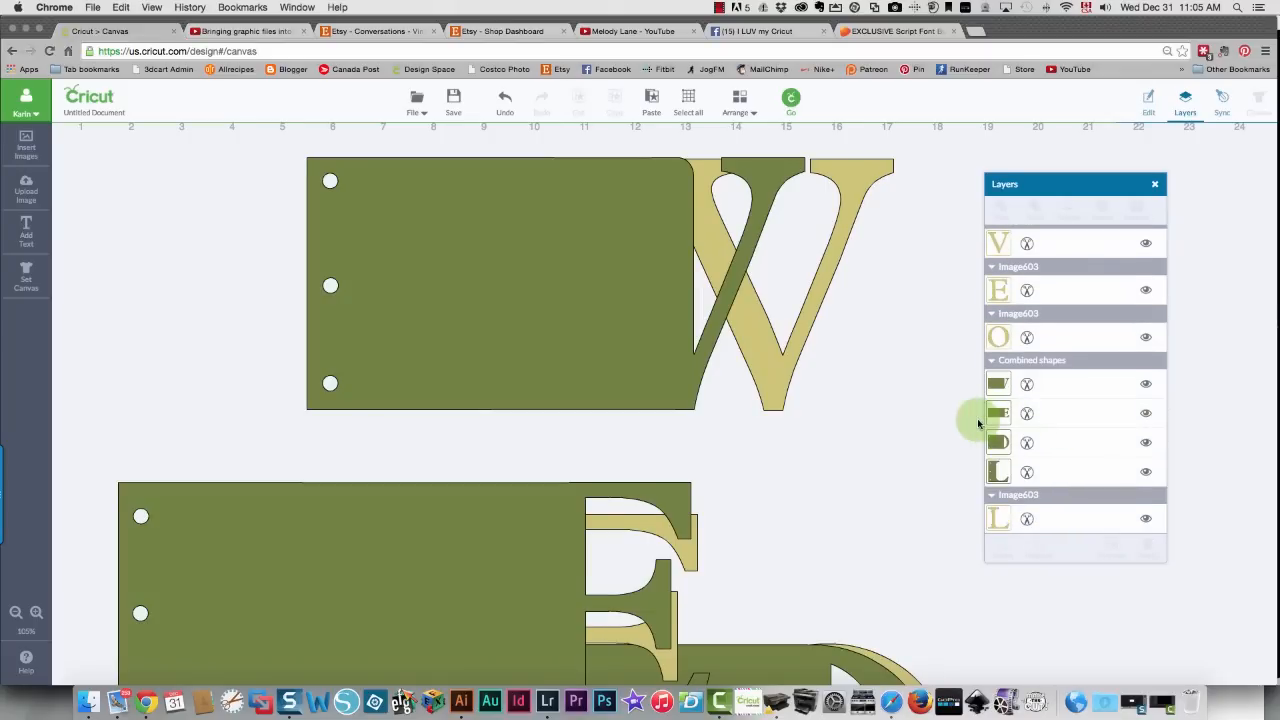
Recolour the L letter pink (#e54b75) and the O letter purple (Lilac)
{"action": "left_click", "coordinate": [996, 516]}
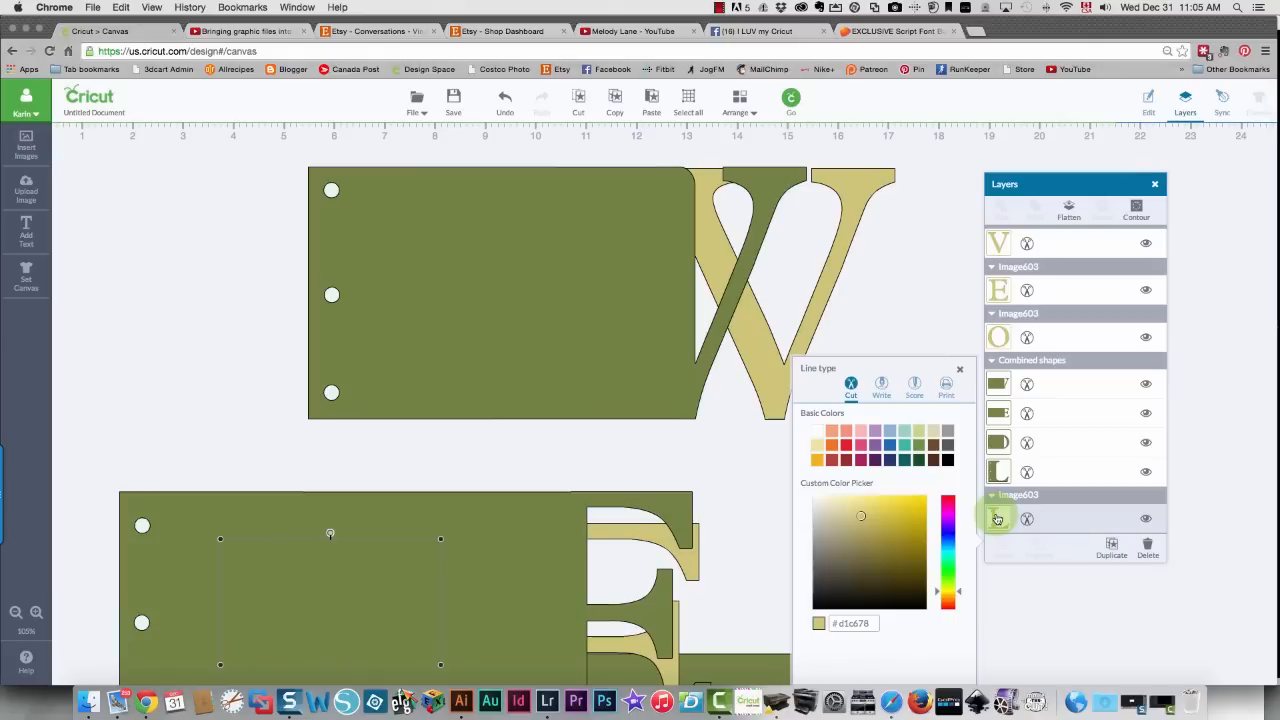
{"action": "left_click", "coordinate": [861, 451]}
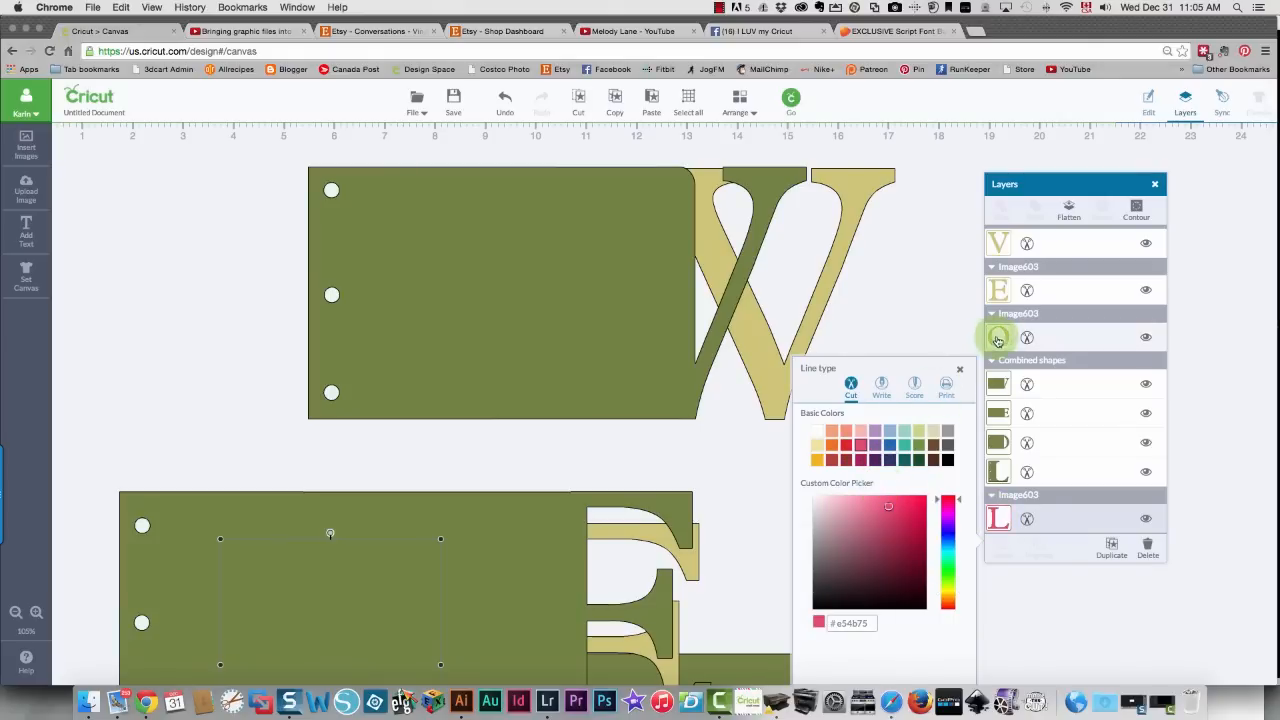
{"action": "left_click", "coordinate": [1000, 339]}
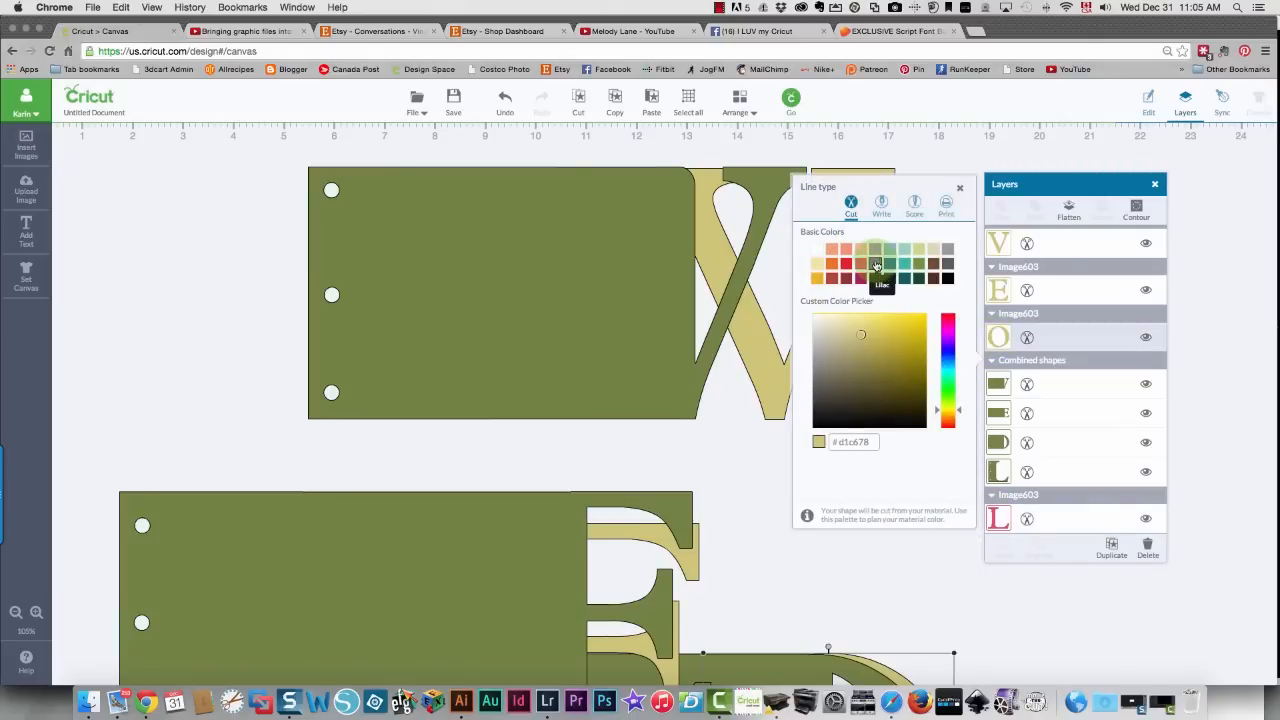
{"action": "left_click", "coordinate": [876, 265]}
Recolour the E letter Jade (#94d2bc) and the V letter light green (#c8d783)
{"action": "left_click", "coordinate": [999, 290]}
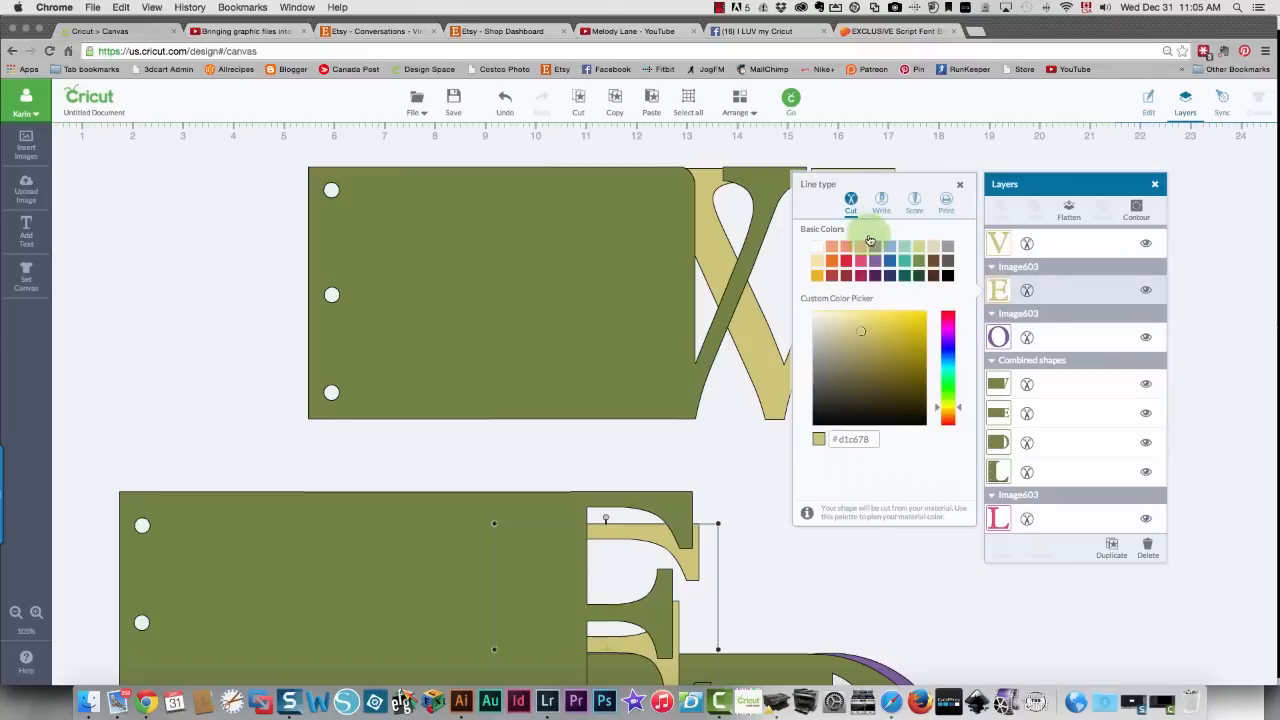
{"action": "left_click", "coordinate": [906, 249]}
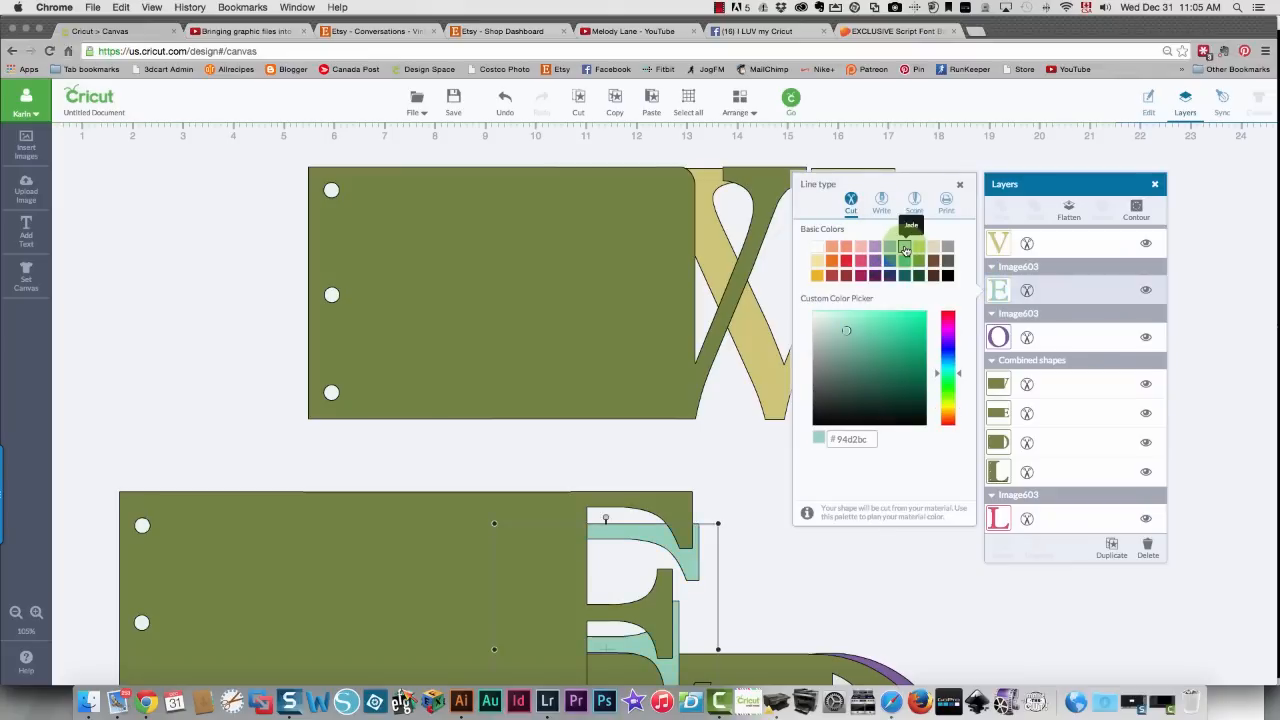
{"action": "left_click", "coordinate": [1003, 243]}
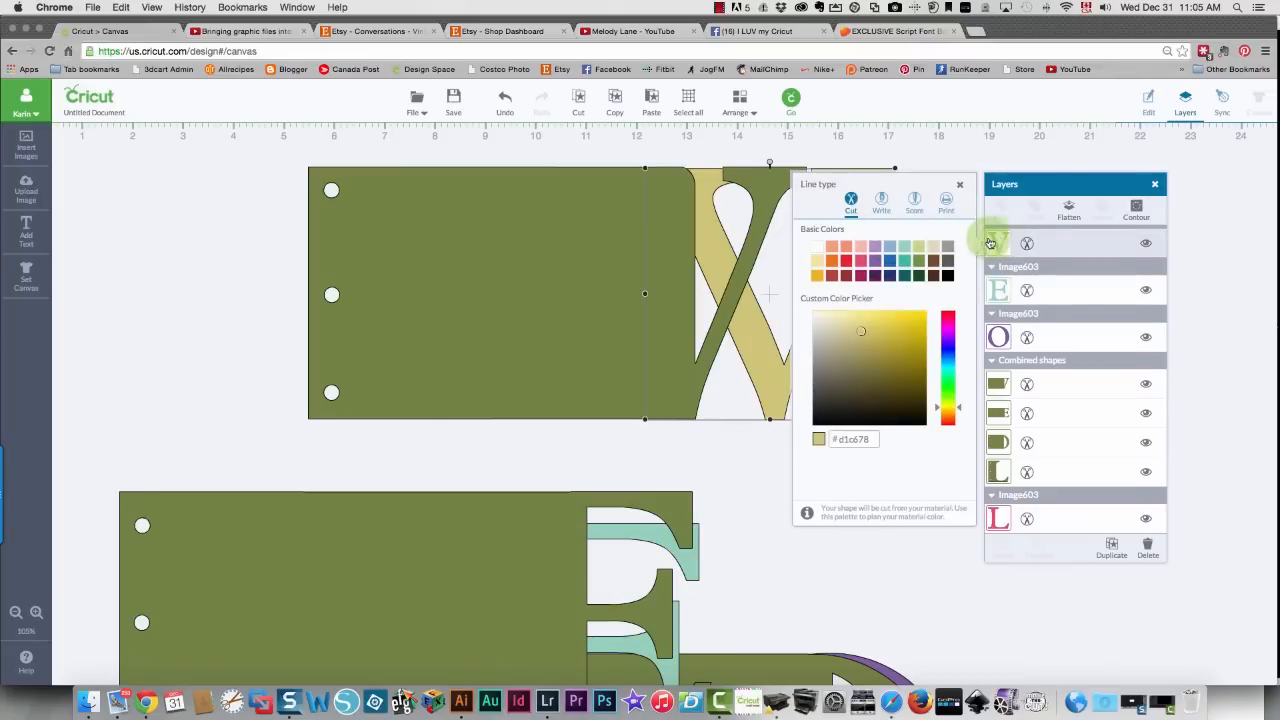
{"action": "left_click", "coordinate": [918, 246]}
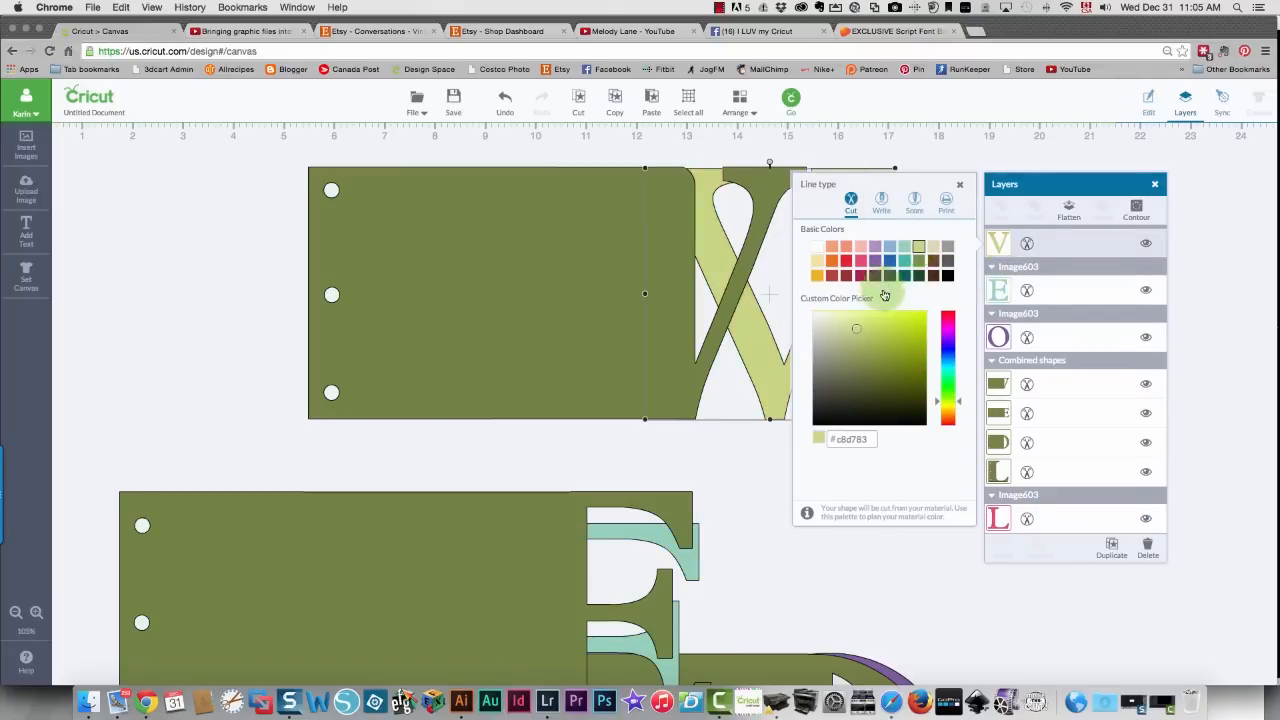
{"action": "left_click", "coordinate": [873, 571]}
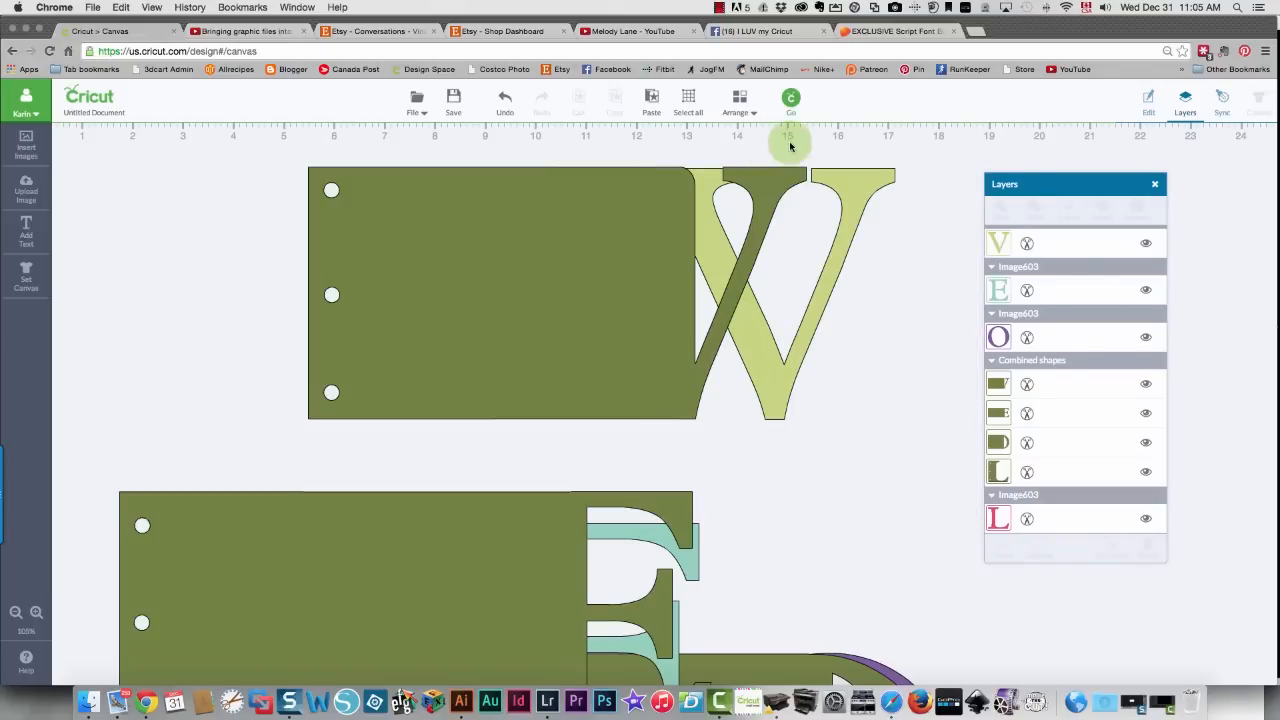
Preview the cutting mats with the 12" x 24" mat size, then return to the canvas and look over the letters
{"action": "left_click", "coordinate": [790, 101]}
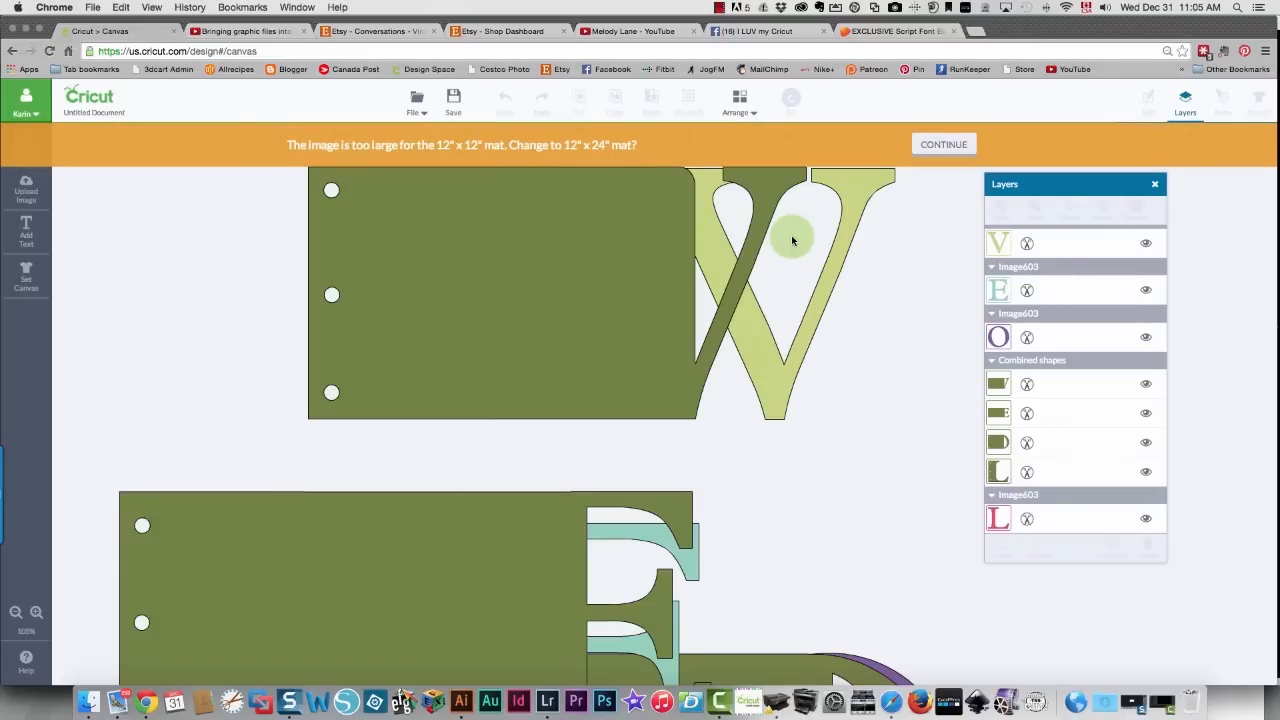
{"action": "left_click", "coordinate": [943, 144]}
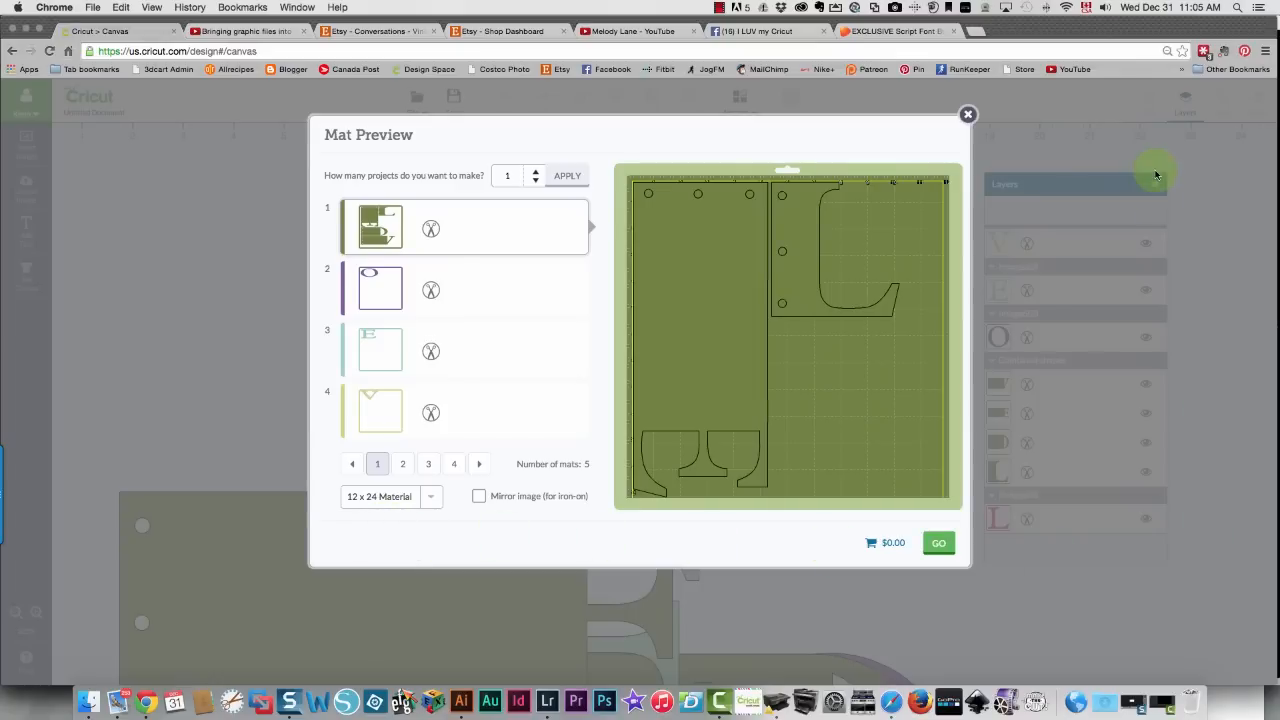
{"action": "left_click", "coordinate": [968, 117]}
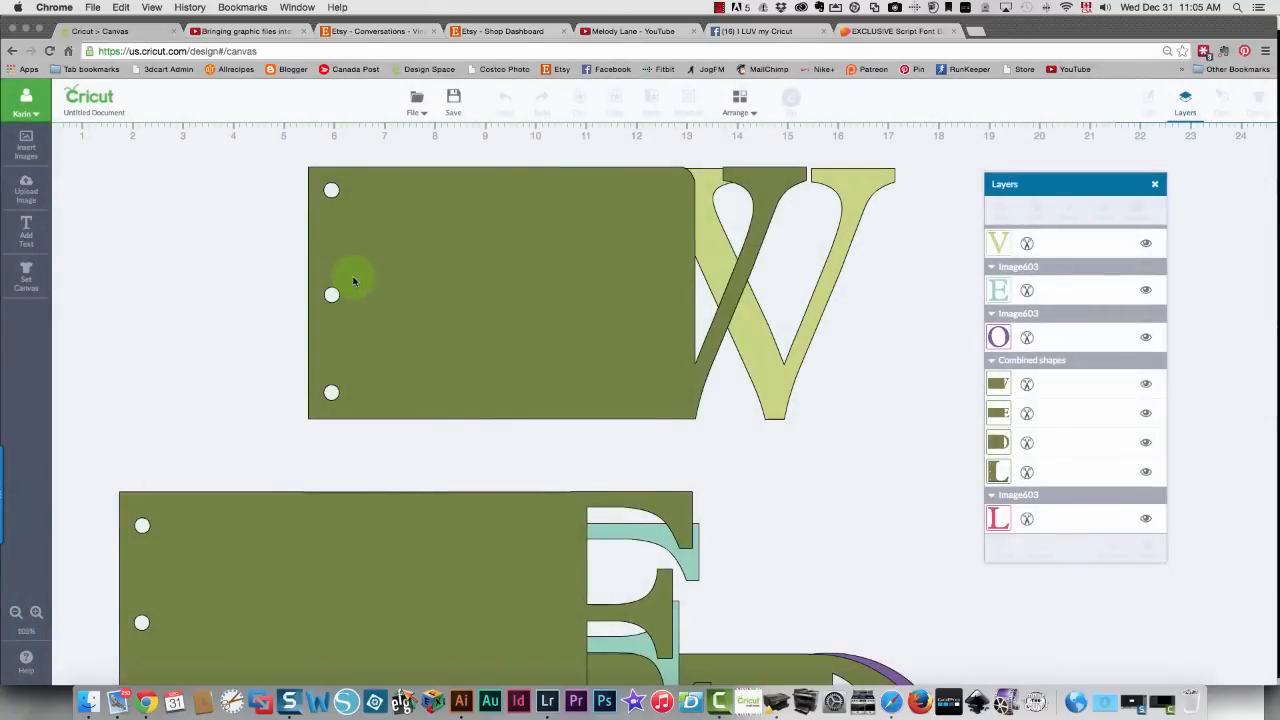
{"action": "scroll", "coordinate": [353, 281], "scroll_direction": "down", "scroll_amount": 10}
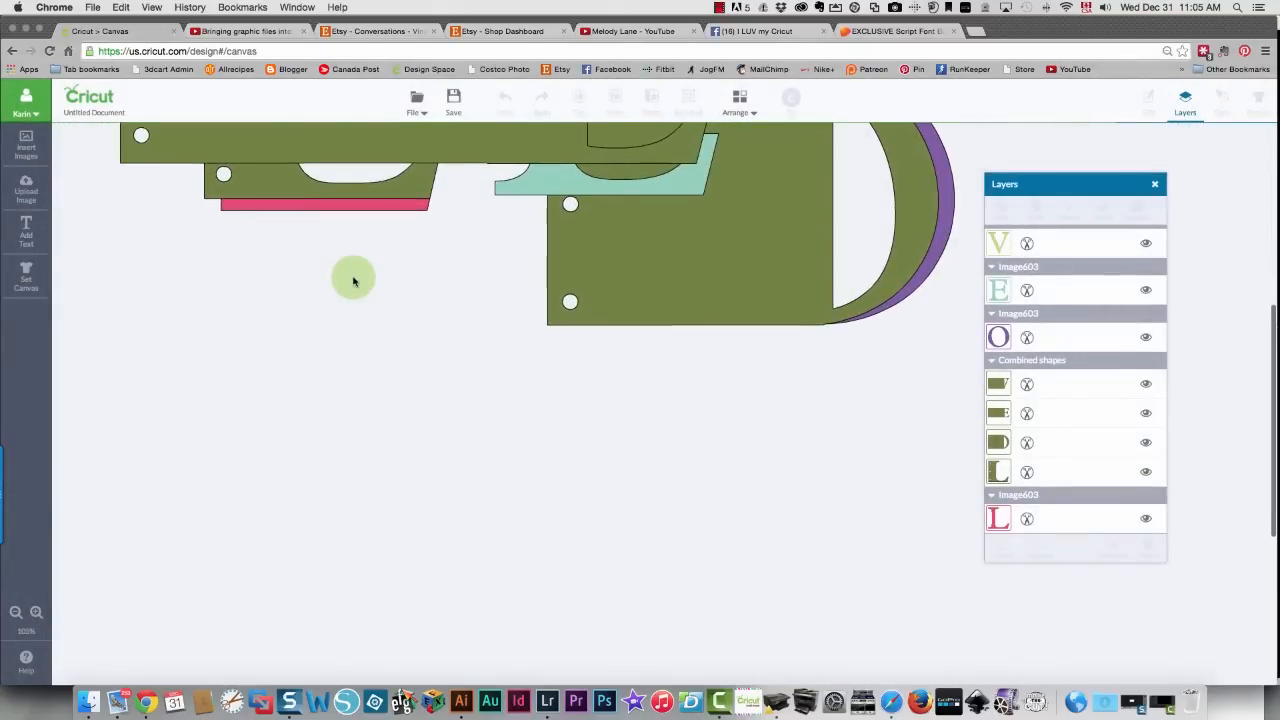
{"action": "scroll", "coordinate": [353, 281], "scroll_direction": "up", "scroll_amount": 10}
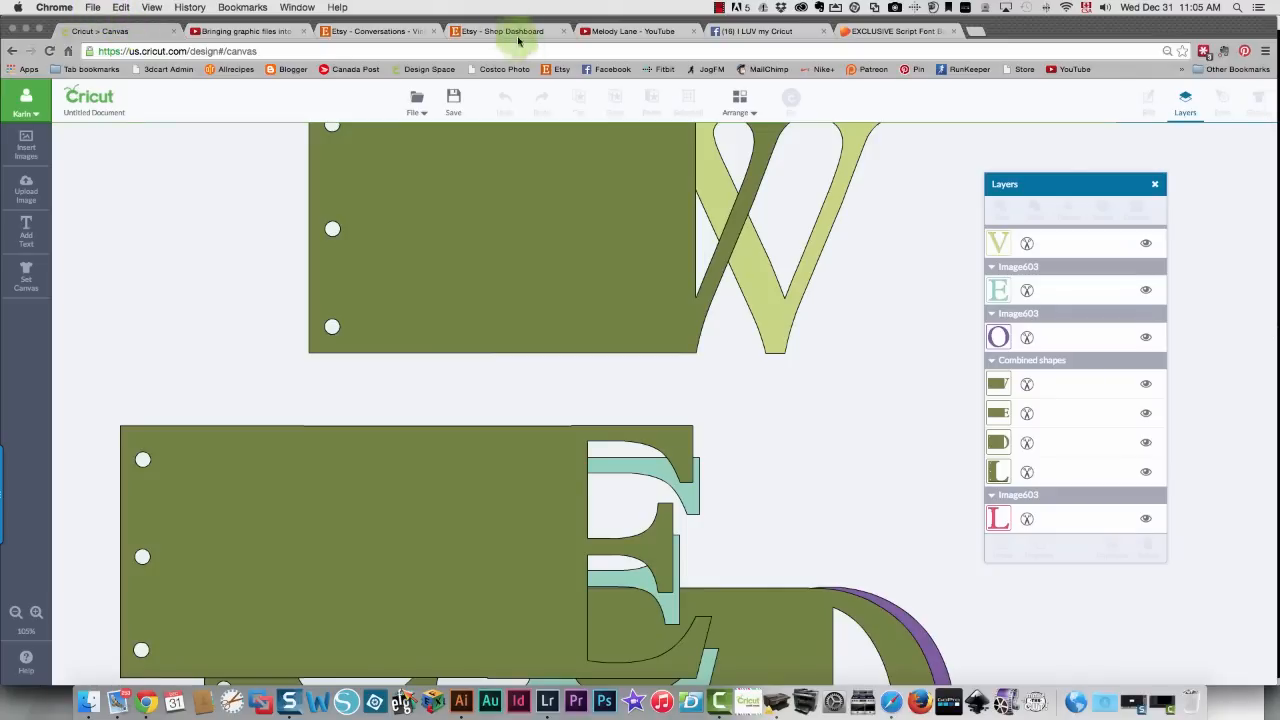
Save the project under the name "Love mini album" with sharing left enabled
{"action": "left_click", "coordinate": [466, 101]}
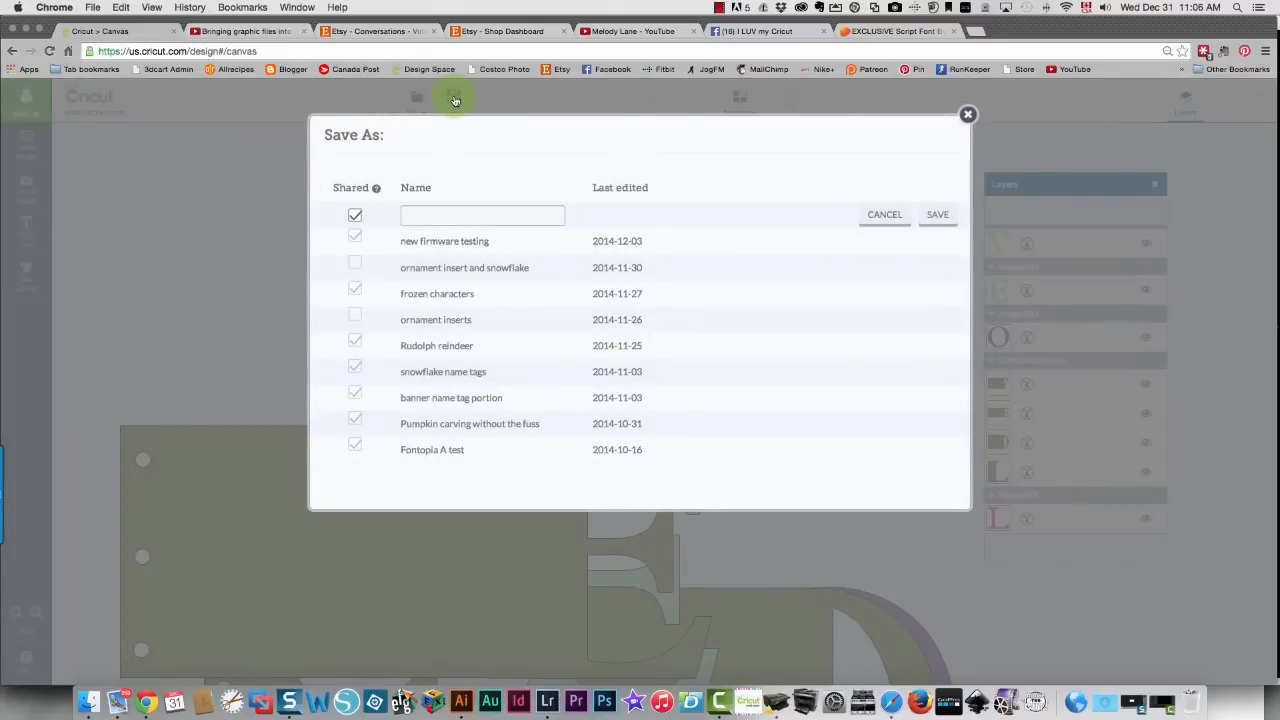
{"action": "left_click", "coordinate": [499, 245]}
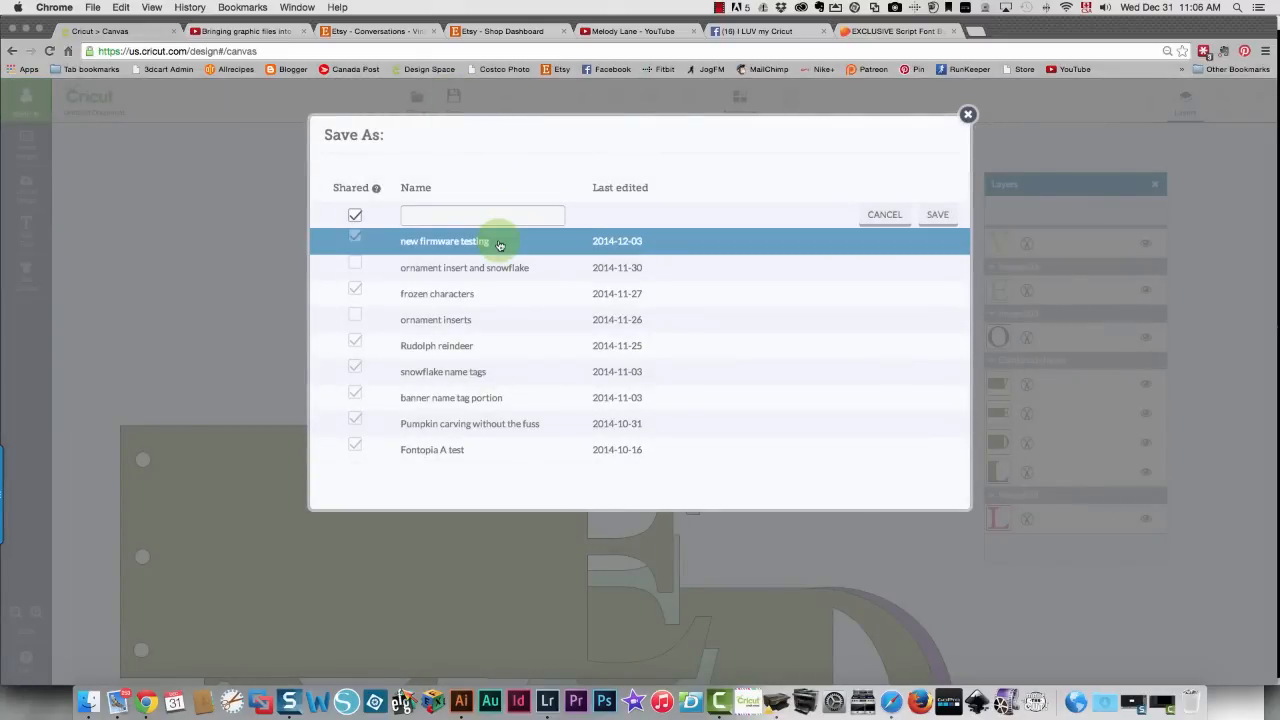
{"action": "left_click", "coordinate": [498, 213]}
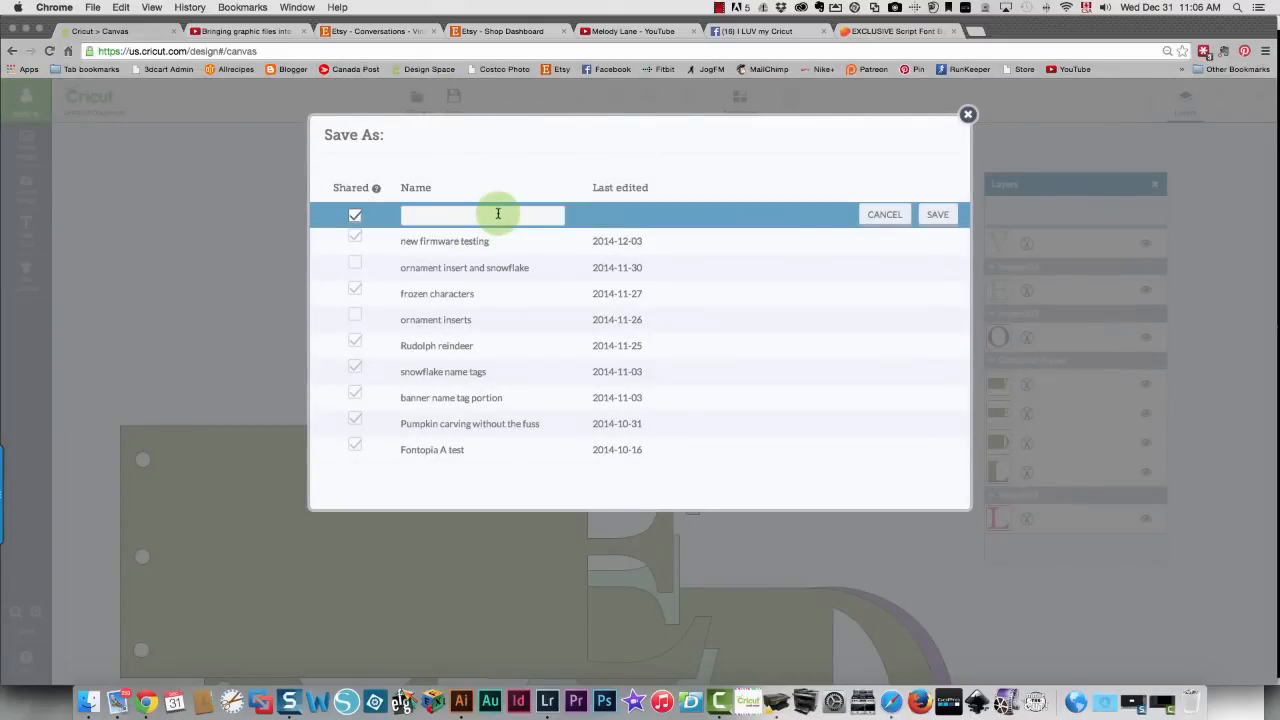
{"action": "type", "text": "Love mini album"}
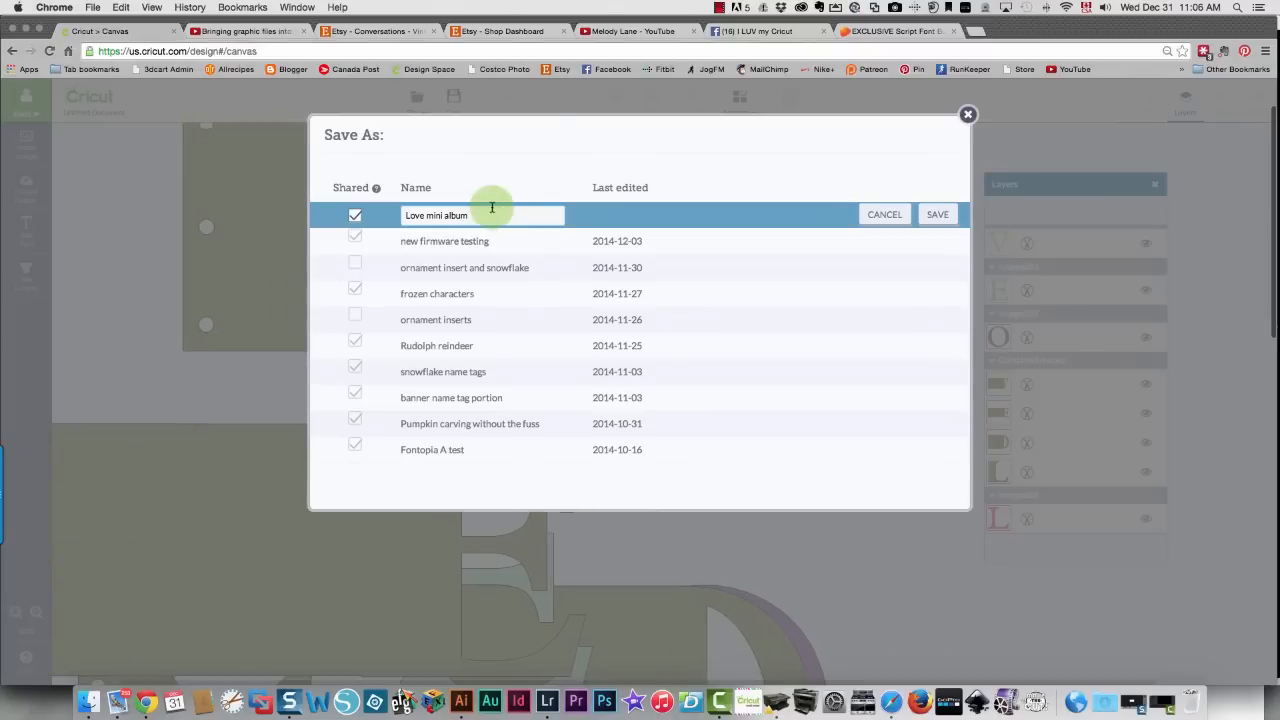
{"action": "left_click", "coordinate": [899, 215]}
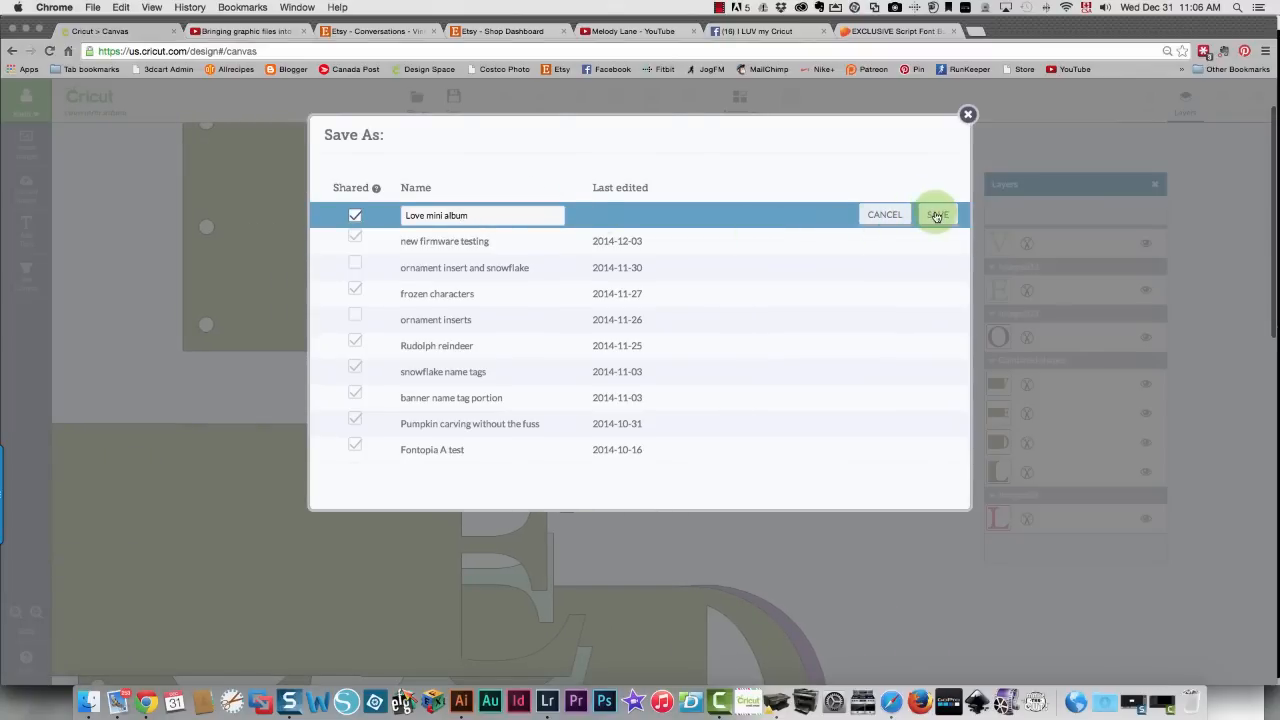
{"action": "left_click", "coordinate": [936, 216]}
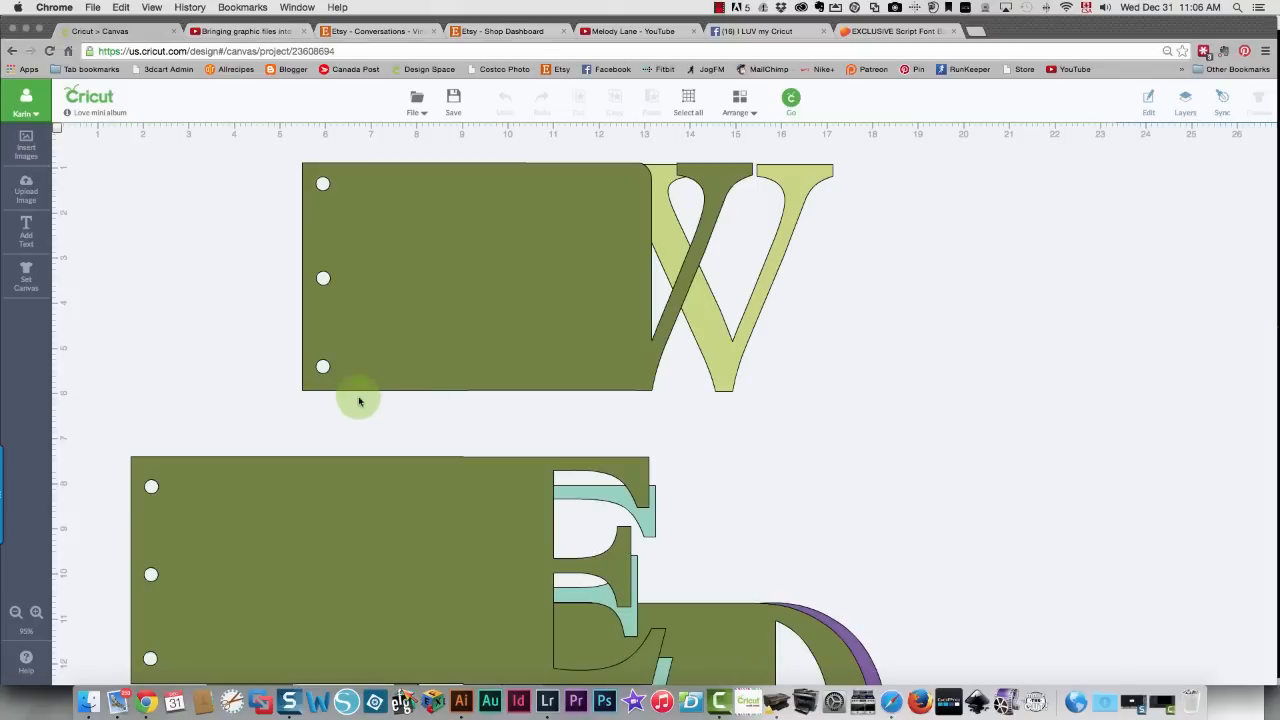
Move the green backings of the V, E and L off their coloured letters into free canvas space
{"action": "left_click", "coordinate": [16, 612]}
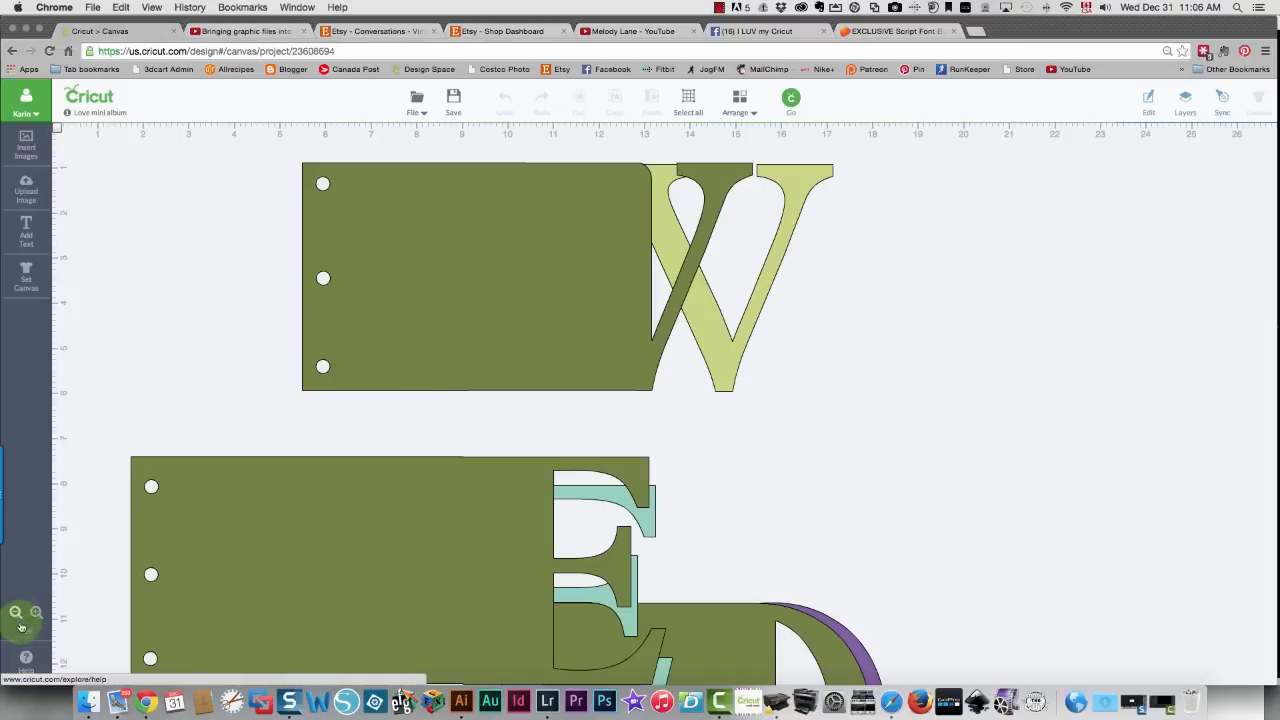
{"action": "left_click", "coordinate": [17, 612]}
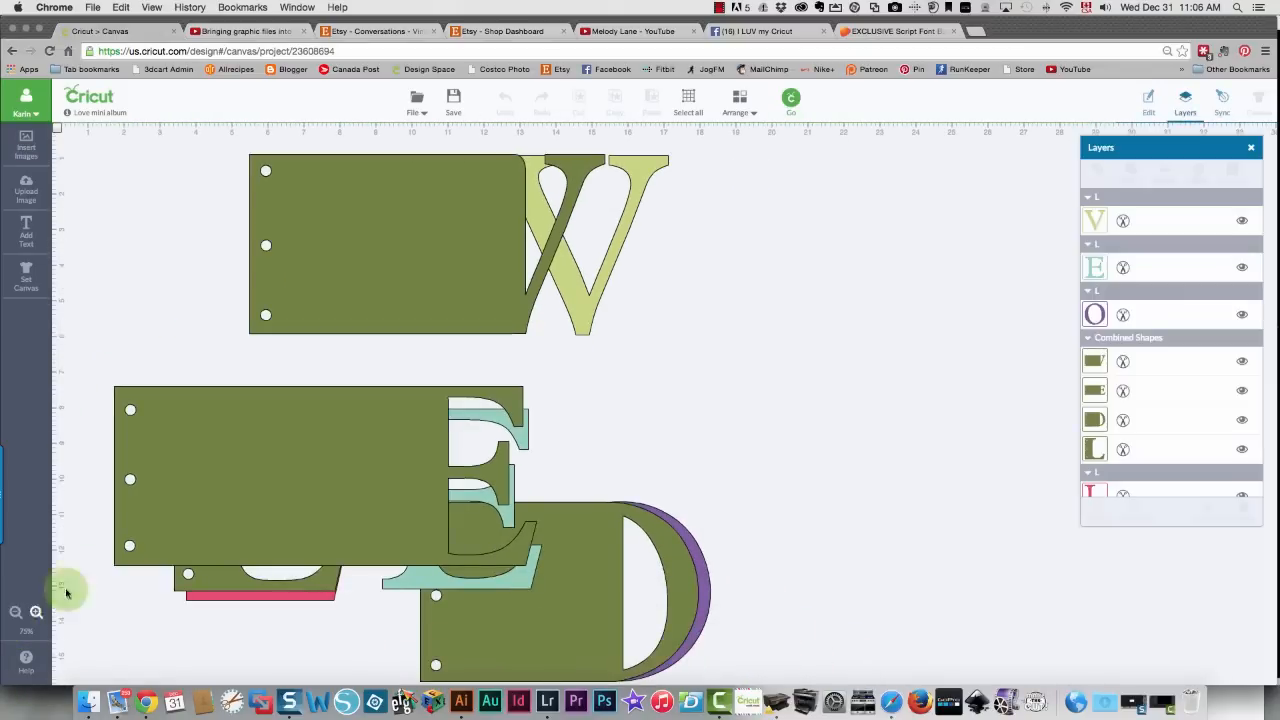
{"action": "left_click_drag", "start_coordinate": [375, 296], "coordinate": [786, 367]}
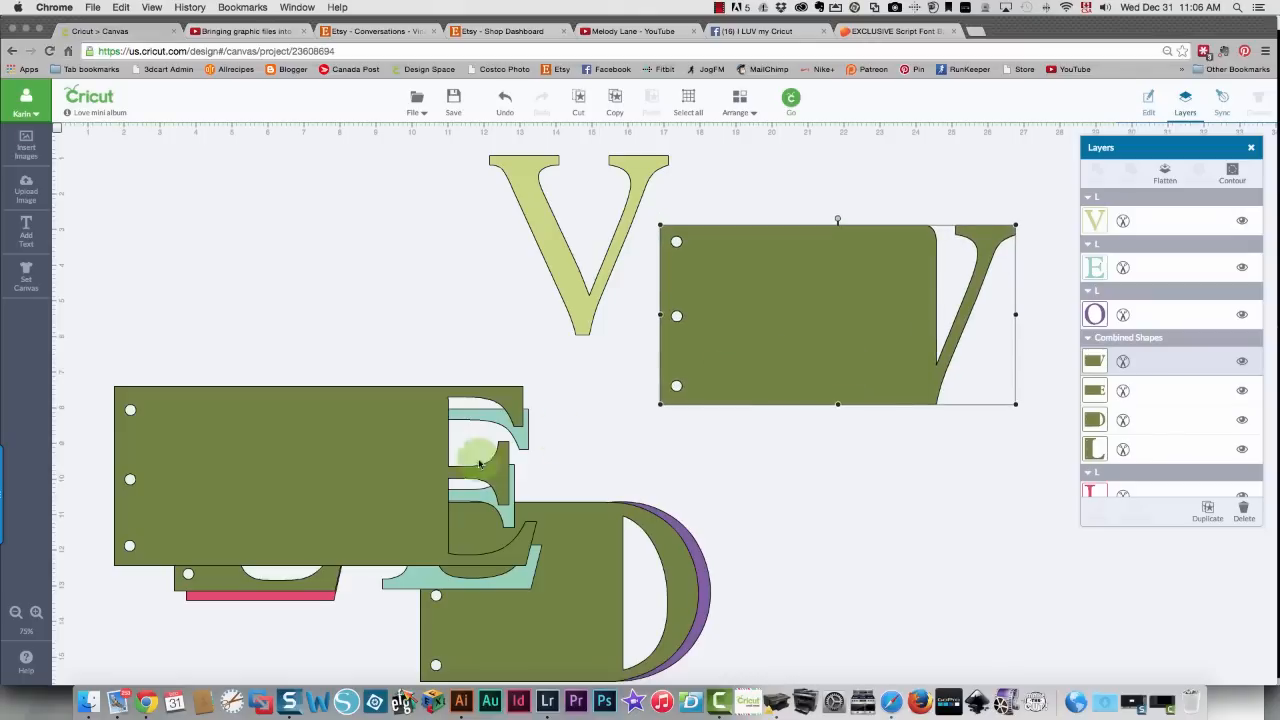
{"action": "left_click_drag", "start_coordinate": [351, 514], "coordinate": [898, 555]}
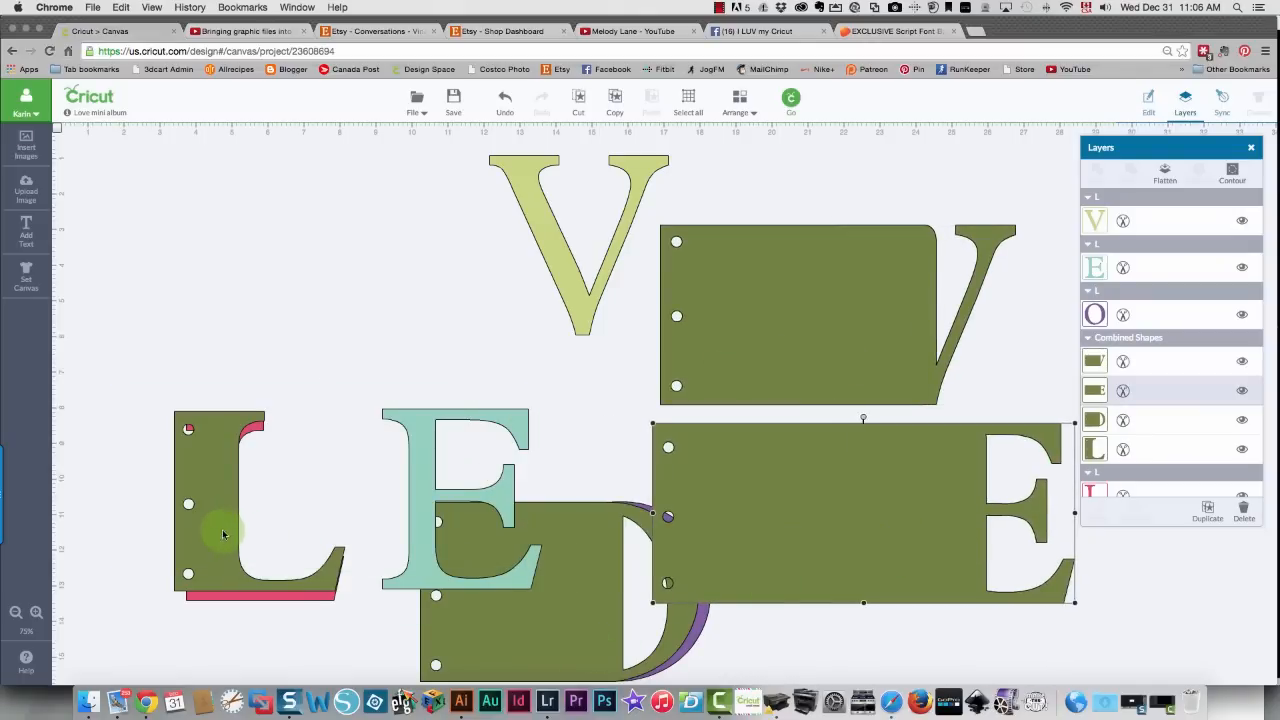
{"action": "left_click_drag", "start_coordinate": [208, 534], "coordinate": [134, 274]}
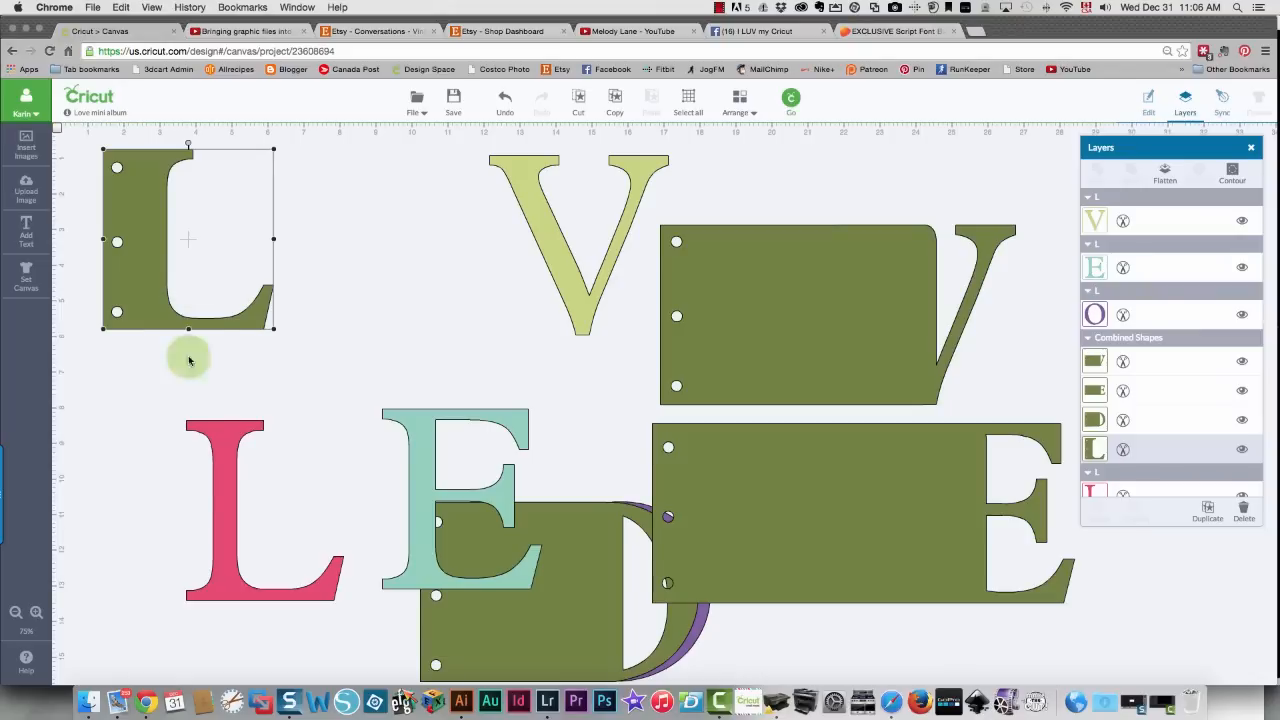